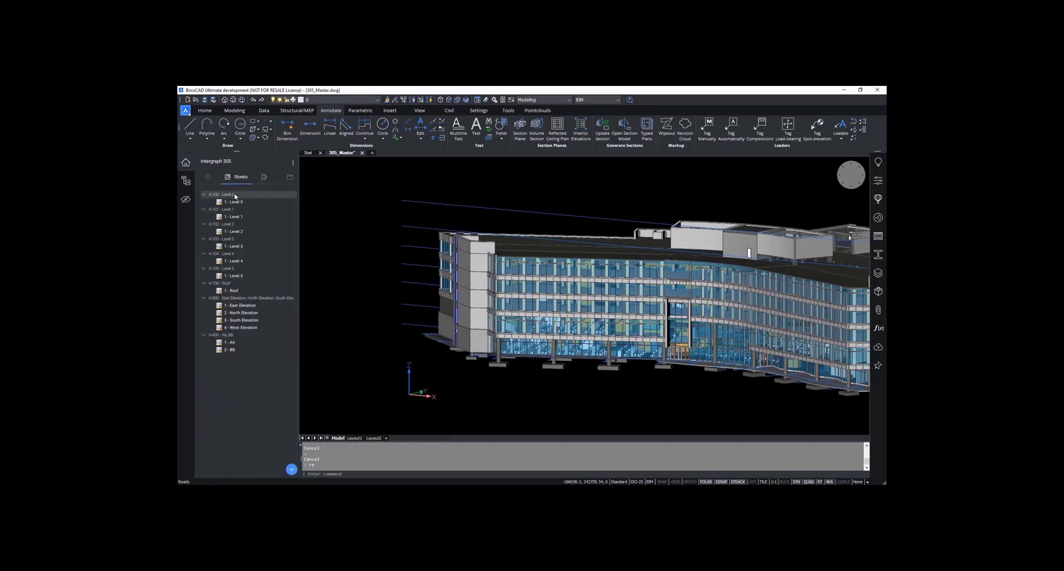
# Step: Open the sheets A-100 Level 0 and A-101 Level 1 from the Intergraph 305 project
pyautogui.click(236, 196)
pyautogui.rightClick(235, 196)
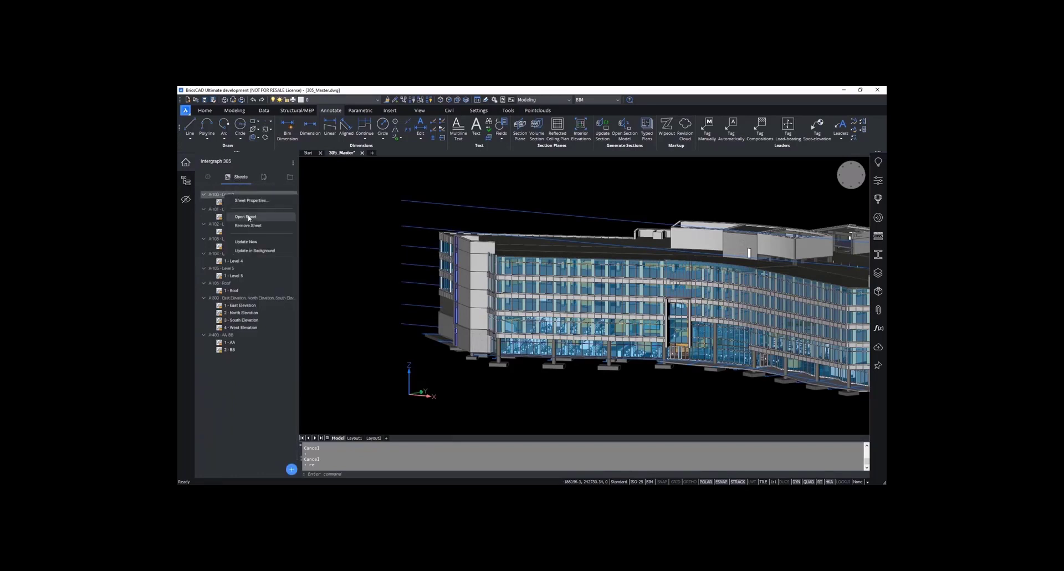
pyautogui.click(248, 217)
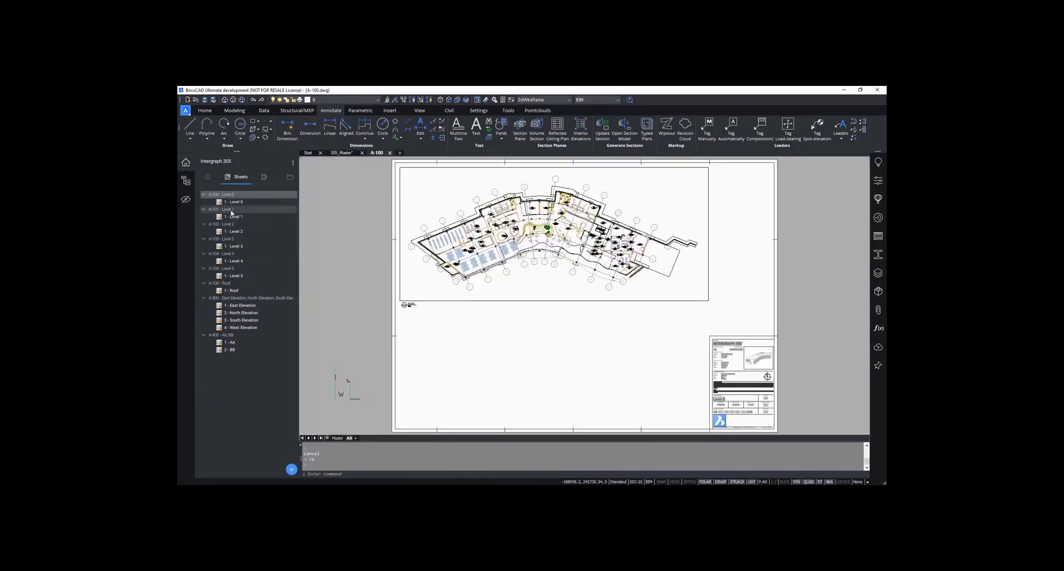
pyautogui.rightClick(232, 210)
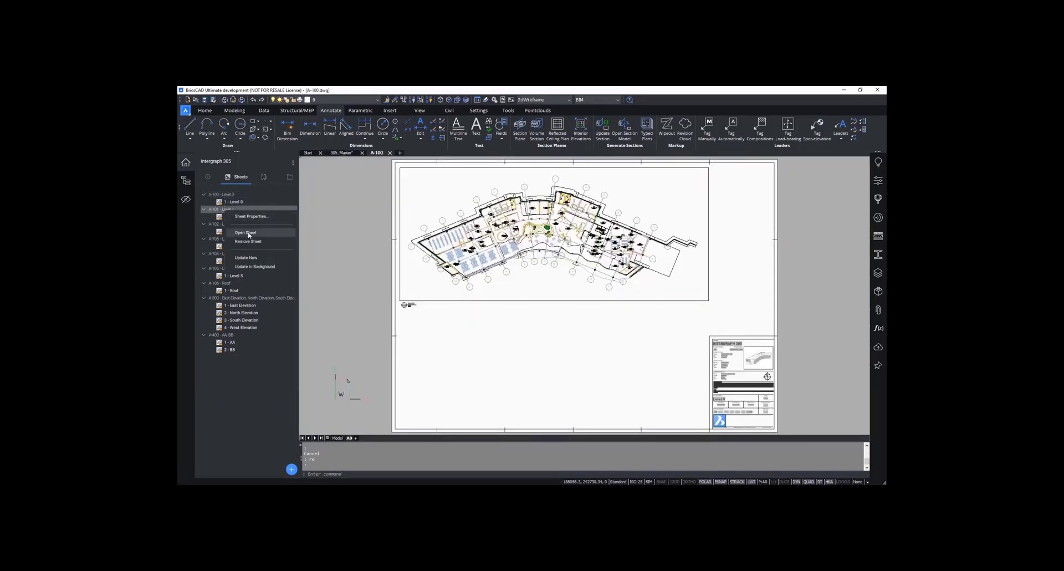
pyautogui.click(247, 233)
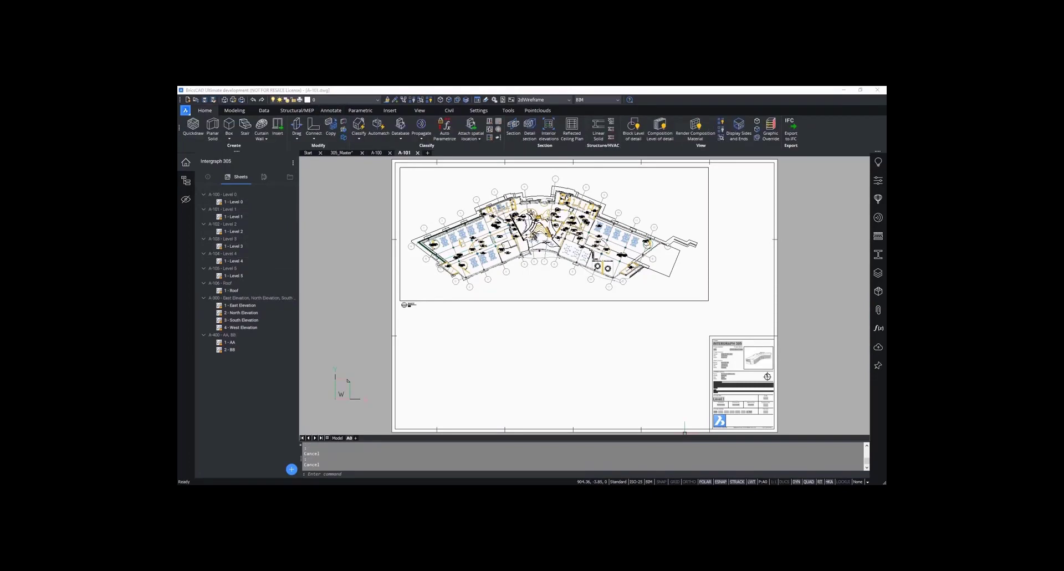
pyautogui.click(384, 89)
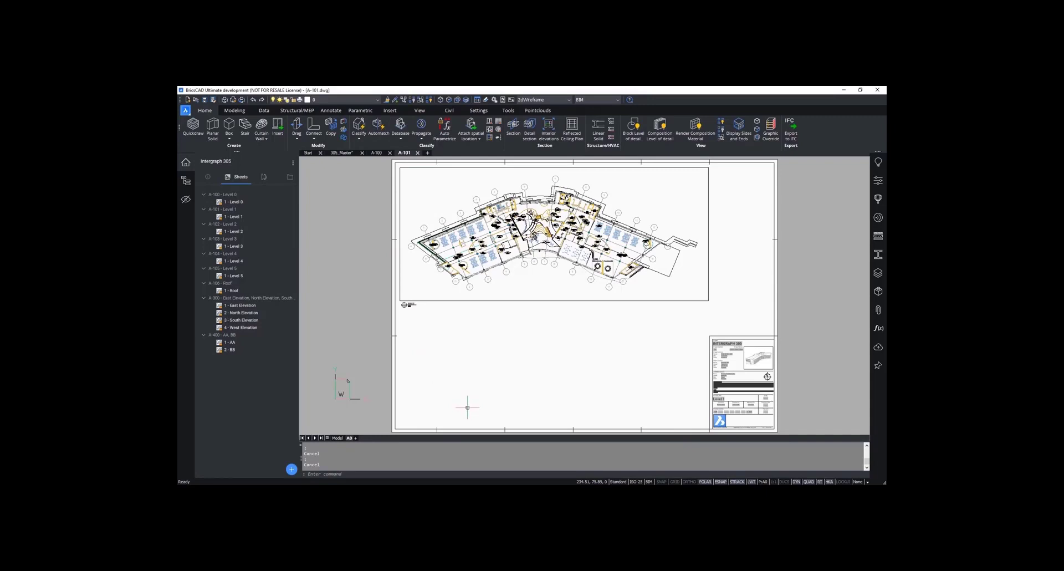
# Step: Examine the room and grid tags on sheet A-101 by window-selecting the floor plan's annotations, and clear the selection
pyautogui.scroll(5, 475, 261)
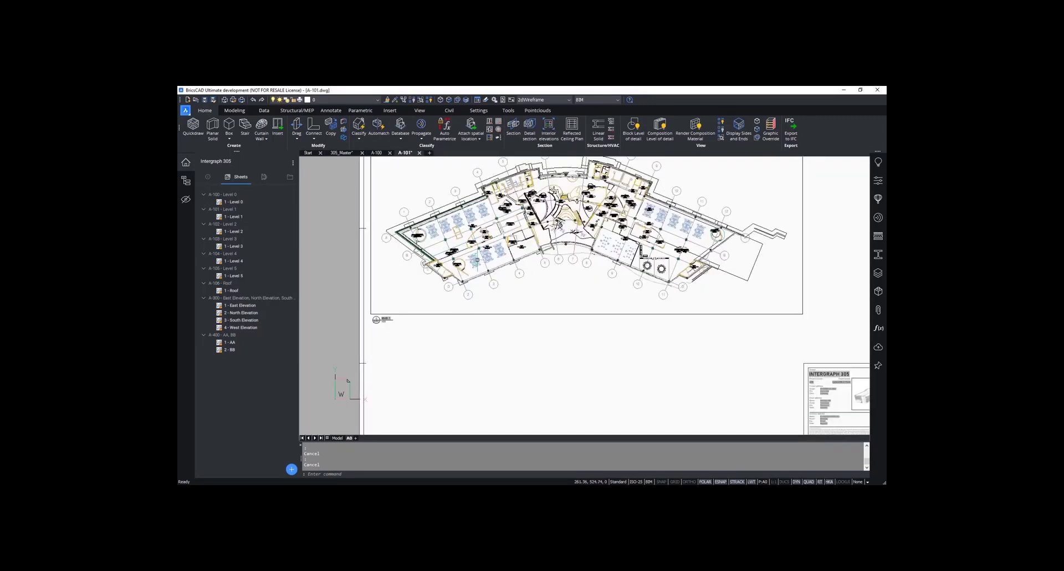
pyautogui.scroll(4, 475, 259)
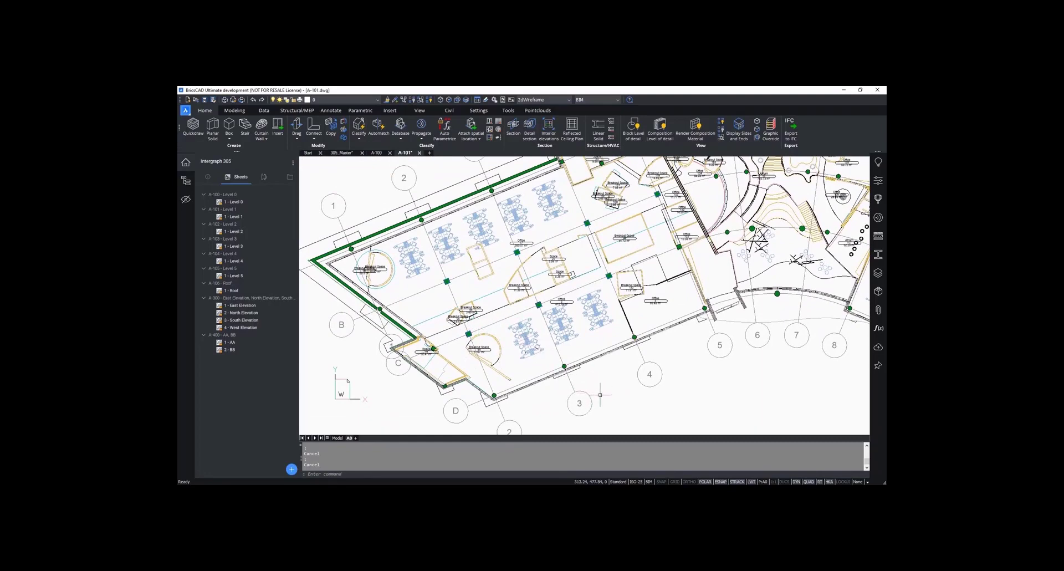
pyautogui.scroll(-3, 514, 378)
pyautogui.moveTo(521, 362); pyautogui.dragTo(473, 358, button='middle')
pyautogui.scroll(-2, 473, 358)
pyautogui.click(373, 226)
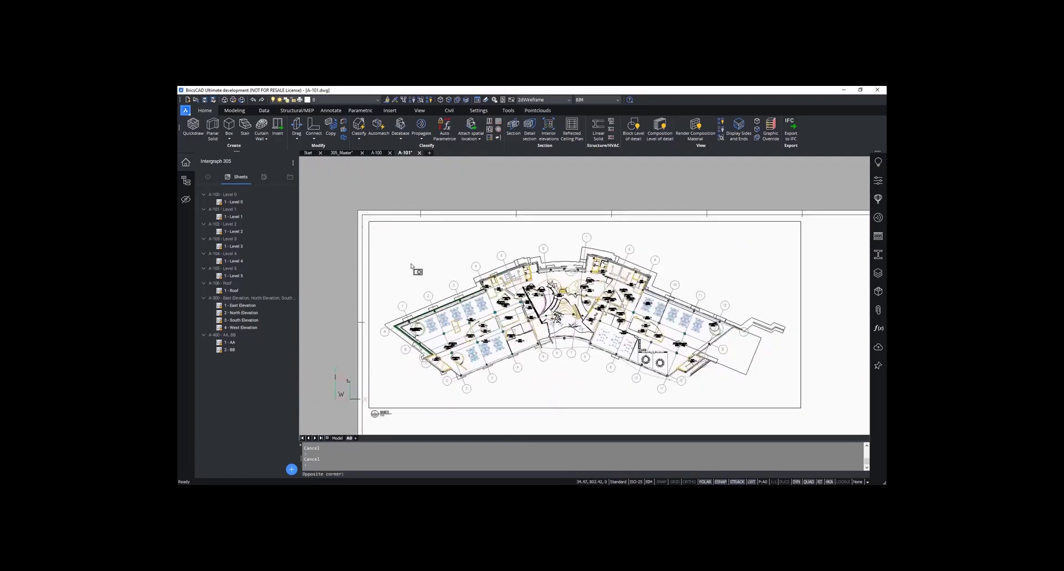
pyautogui.click(798, 409)
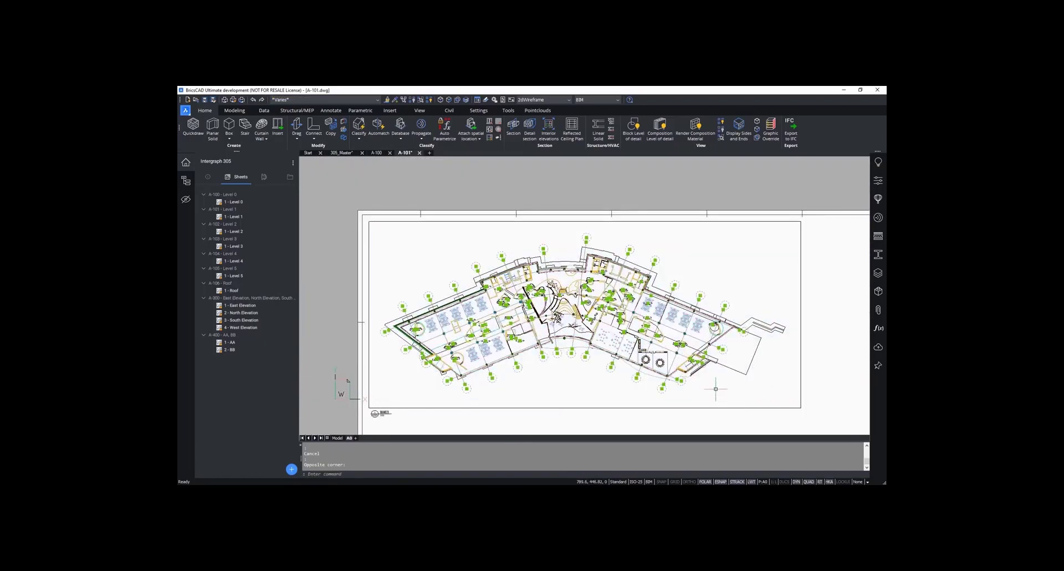
pyautogui.moveTo(677, 389)
pyautogui.scroll(6, 458, 382)
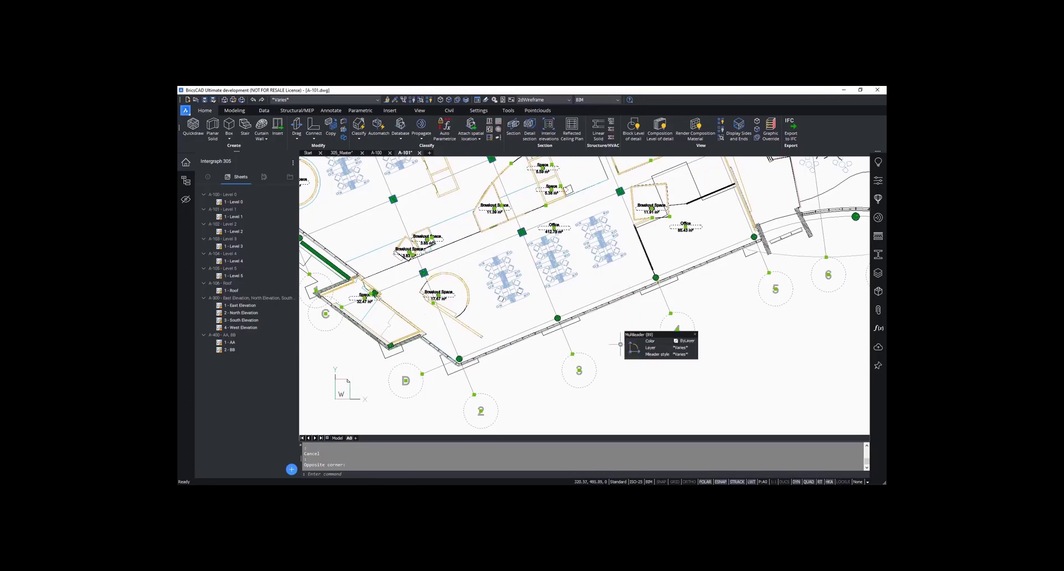
pyautogui.press('Escape')
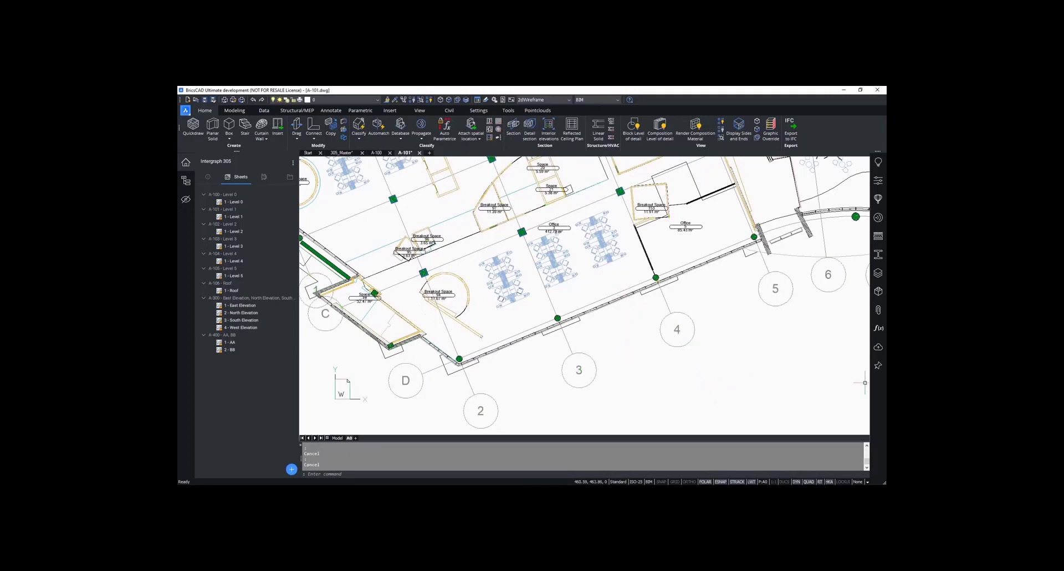
# Step: Run SUPPORTFOLDER and open _TagTypeToStyle.xml from the Bim\Sections folder in Notepad++
pyautogui.write('SUPPORTFOLDER')
pyautogui.press('Return')
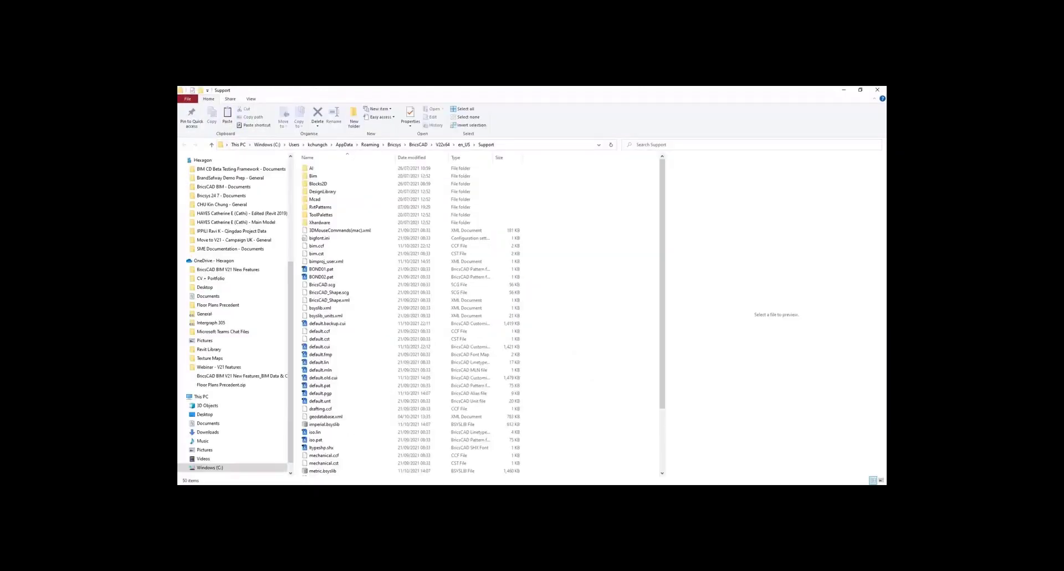
pyautogui.doubleClick(316, 177)
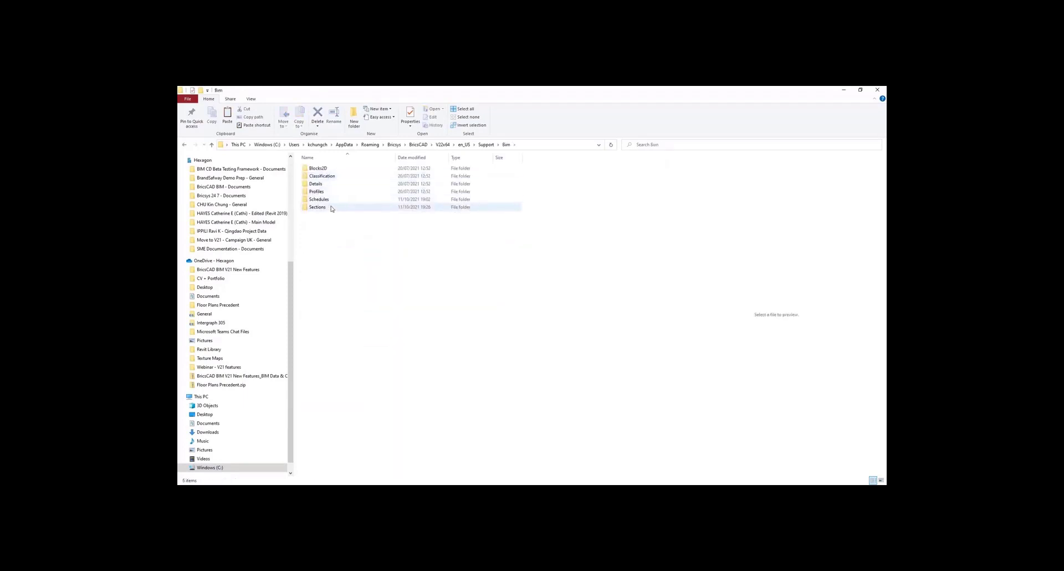
pyautogui.doubleClick(331, 207)
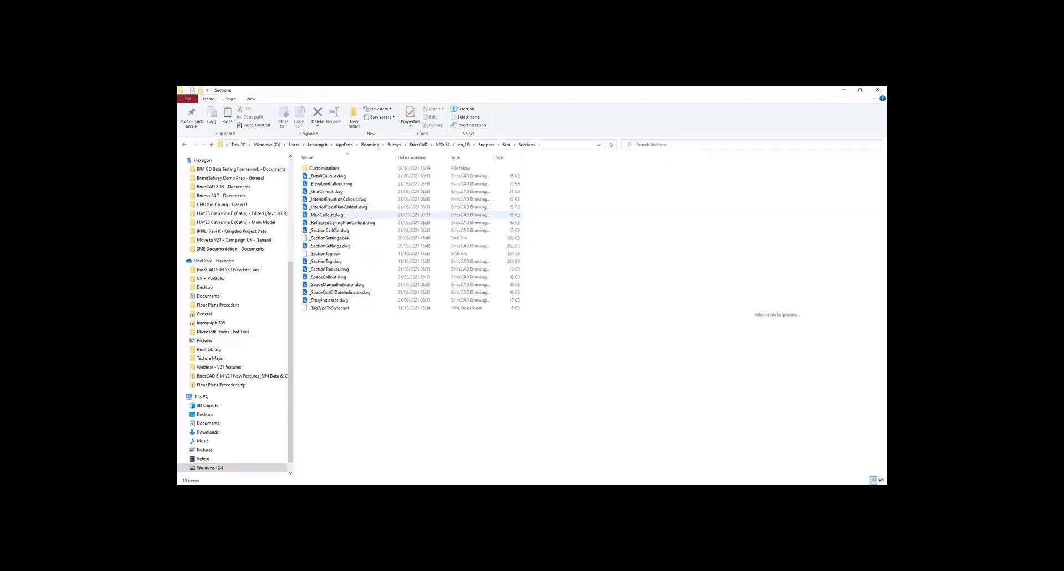
pyautogui.click(343, 309)
pyautogui.rightClick(344, 311)
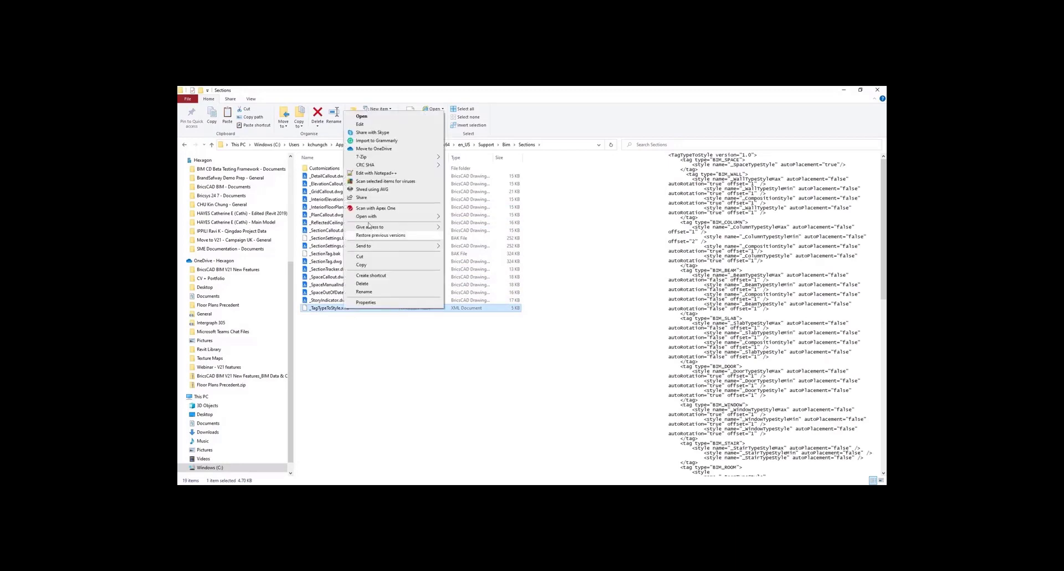
pyautogui.click(379, 174)
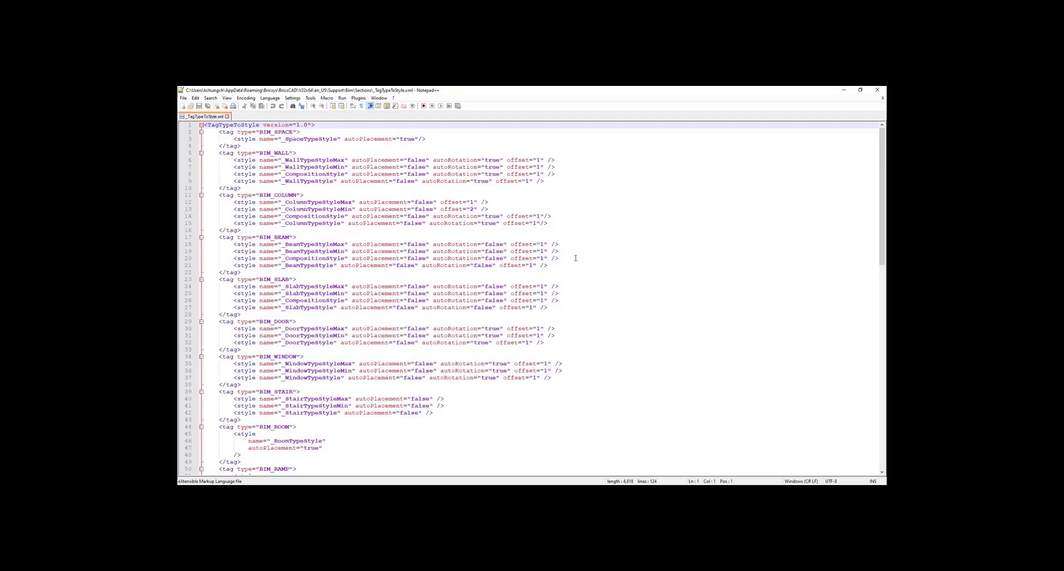
# Step: Review the autoPlacement settings from the BIM_SPACE tag through to the BIM_GRID_AXIS tag in the XML file
pyautogui.click(427, 140)
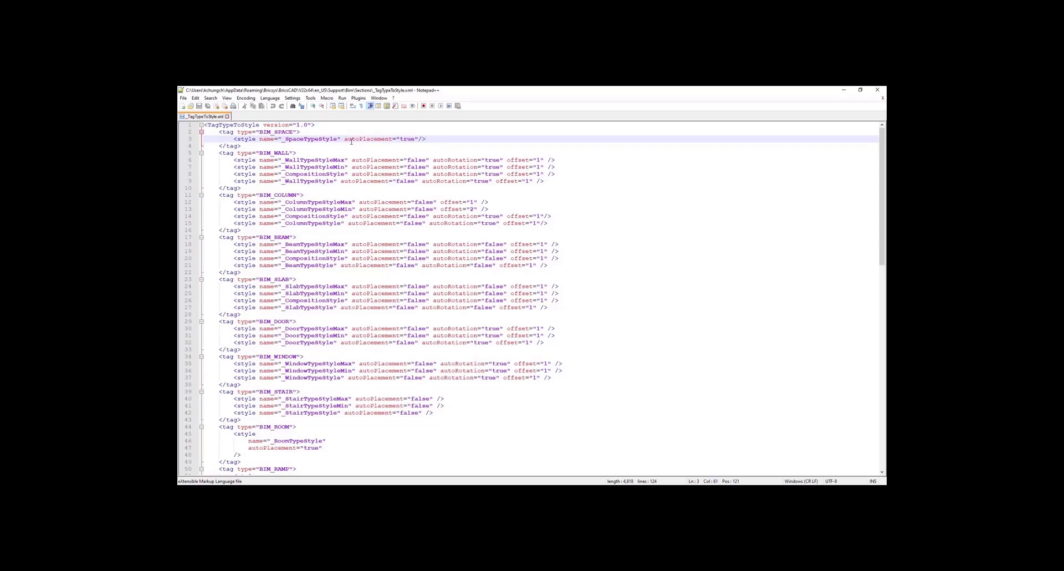
pyautogui.scroll(-5, 346, 148)
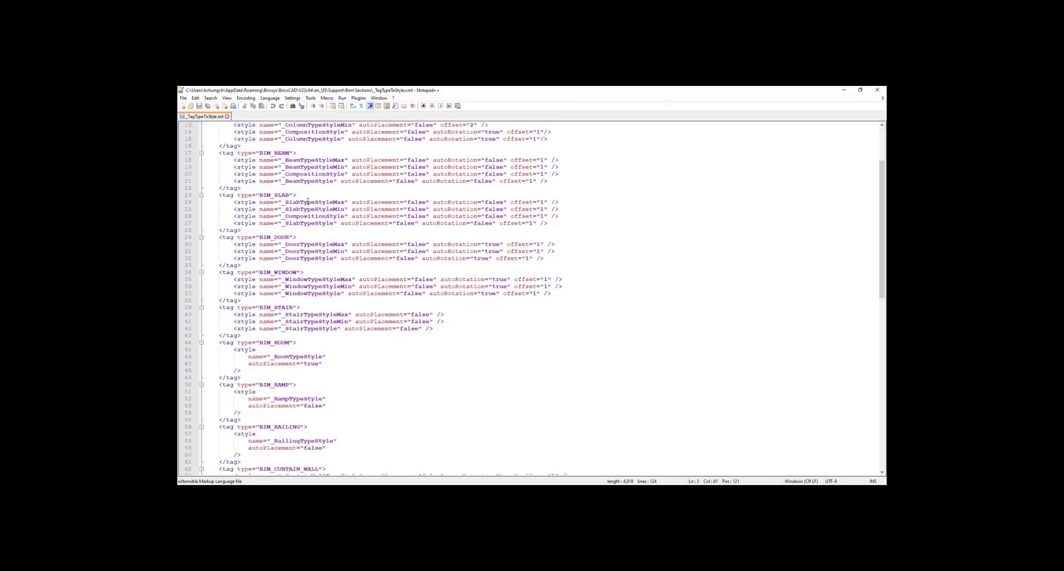
pyautogui.scroll(-8, 293, 251)
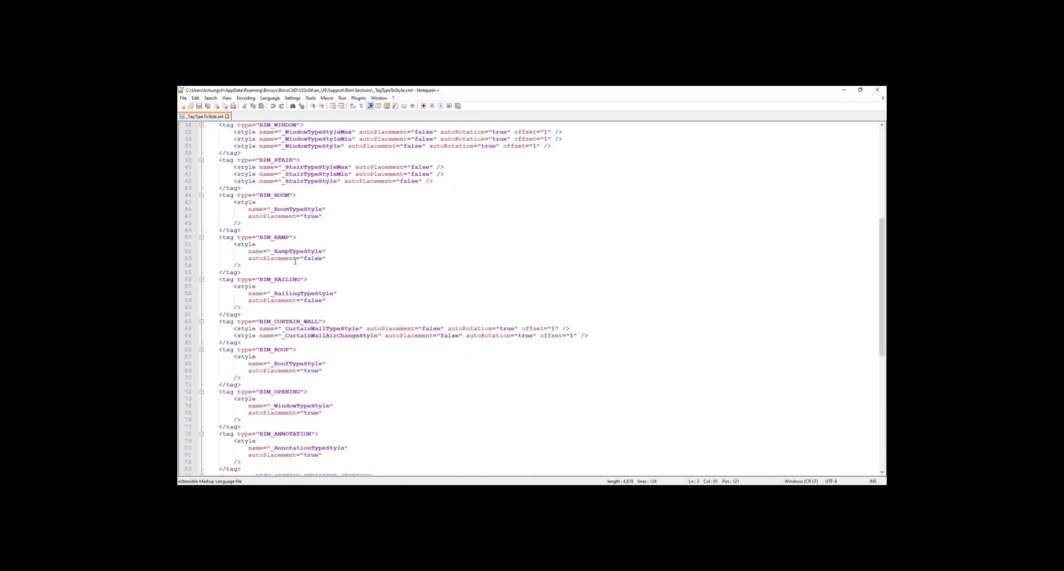
pyautogui.scroll(-12, 296, 265)
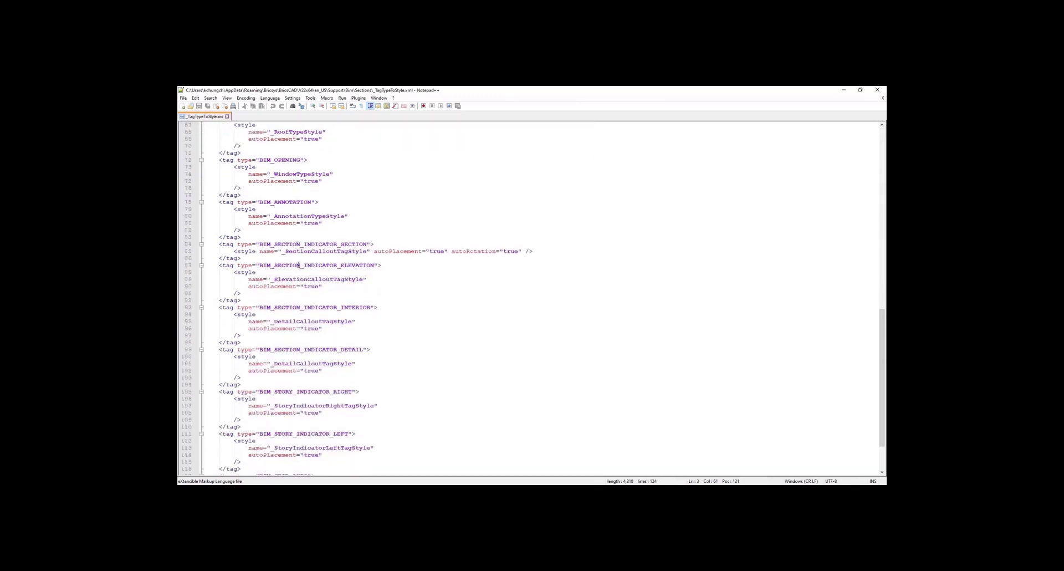
pyautogui.click(319, 419)
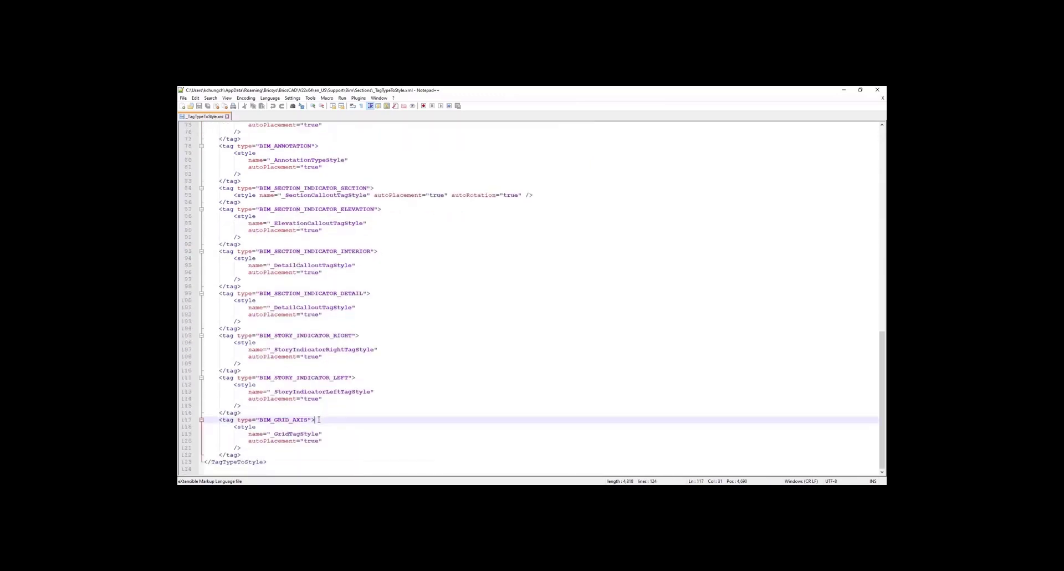
pyautogui.click(323, 440)
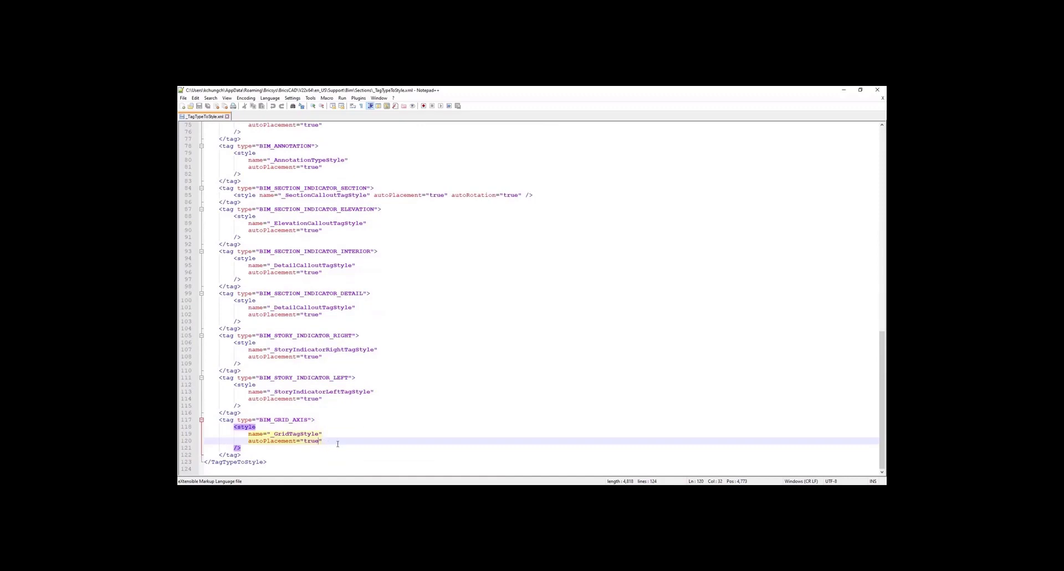
pyautogui.scroll(9, 356, 426)
pyautogui.scroll(16, 356, 426)
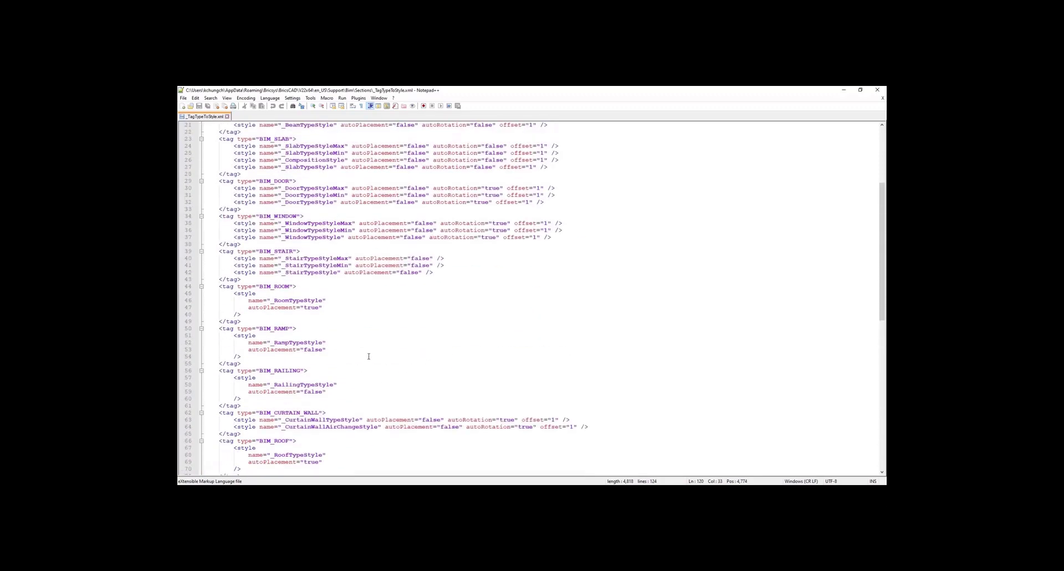
# Step: Compare the Max, Min and composition style entries under the BIM_WALL and BIM_COLUMN tags
pyautogui.click(458, 150)
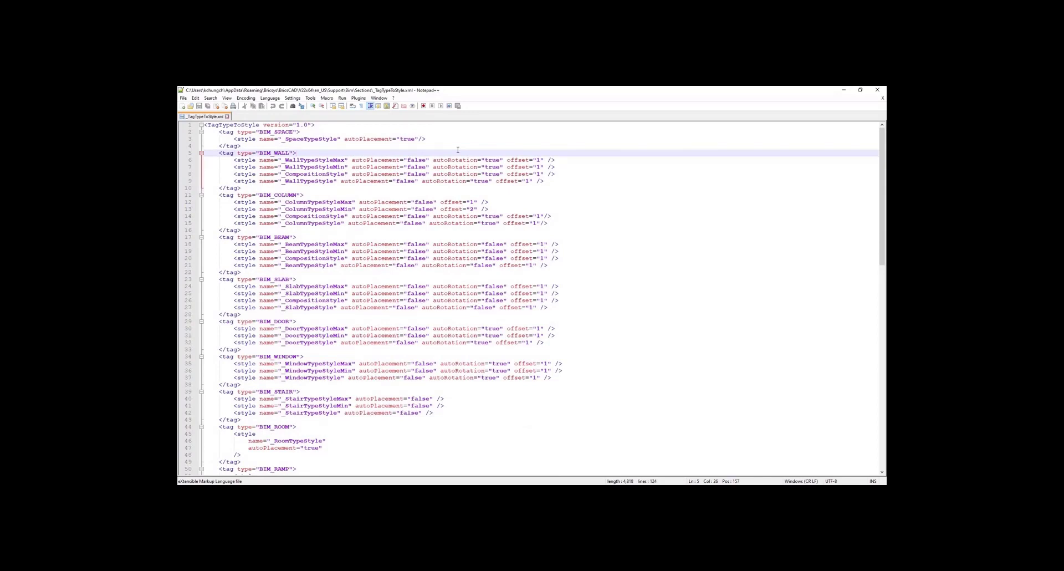
pyautogui.click(444, 193)
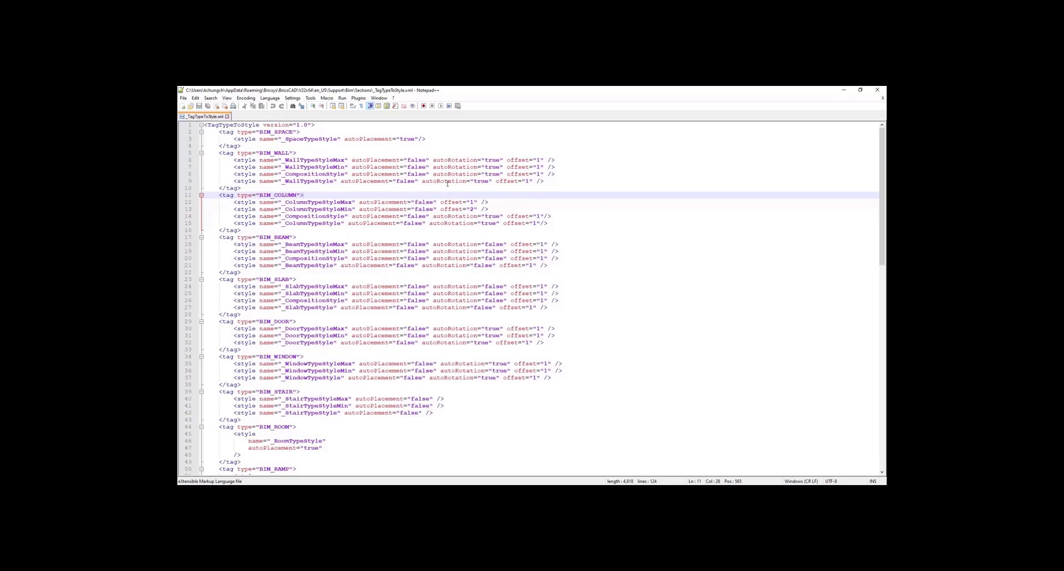
pyautogui.click(336, 161)
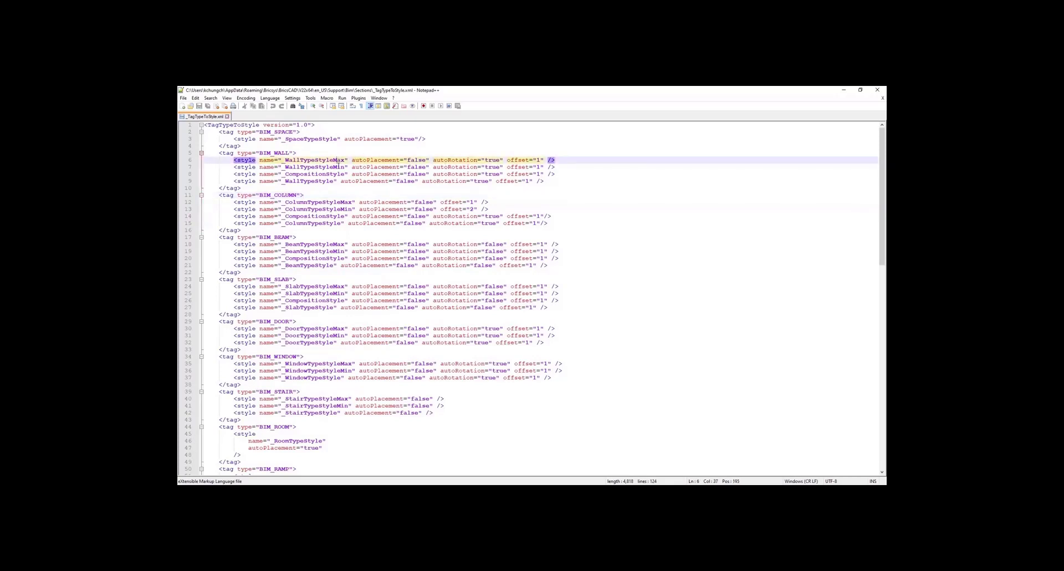
pyautogui.click(339, 168)
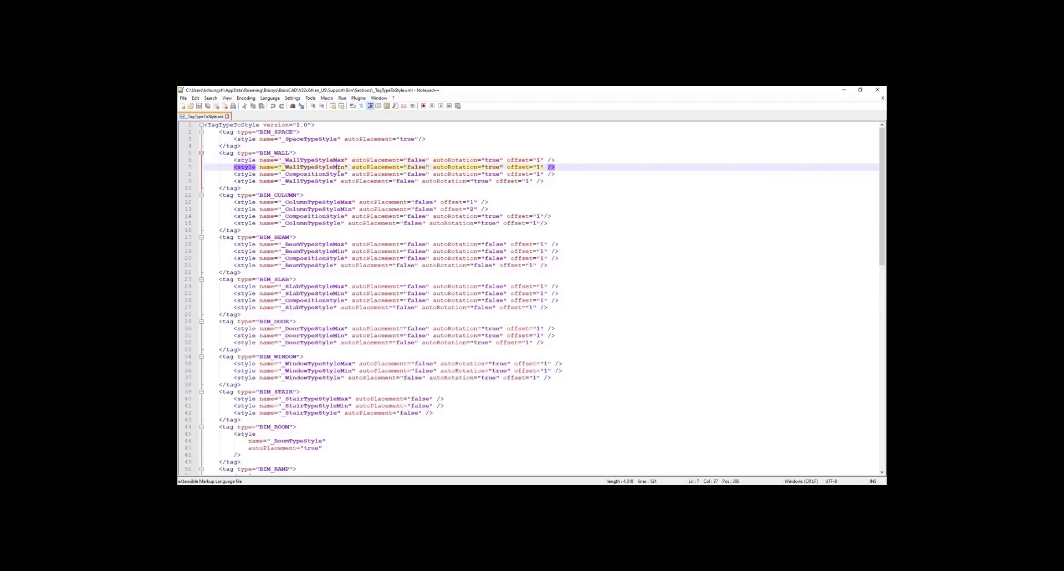
pyautogui.click(340, 202)
pyautogui.click(346, 210)
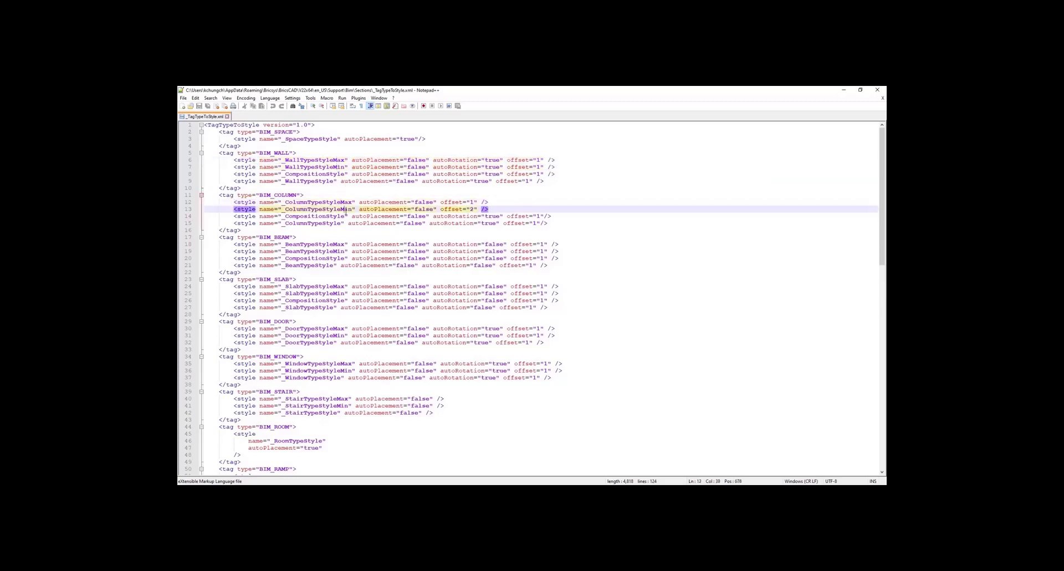
pyautogui.click(345, 217)
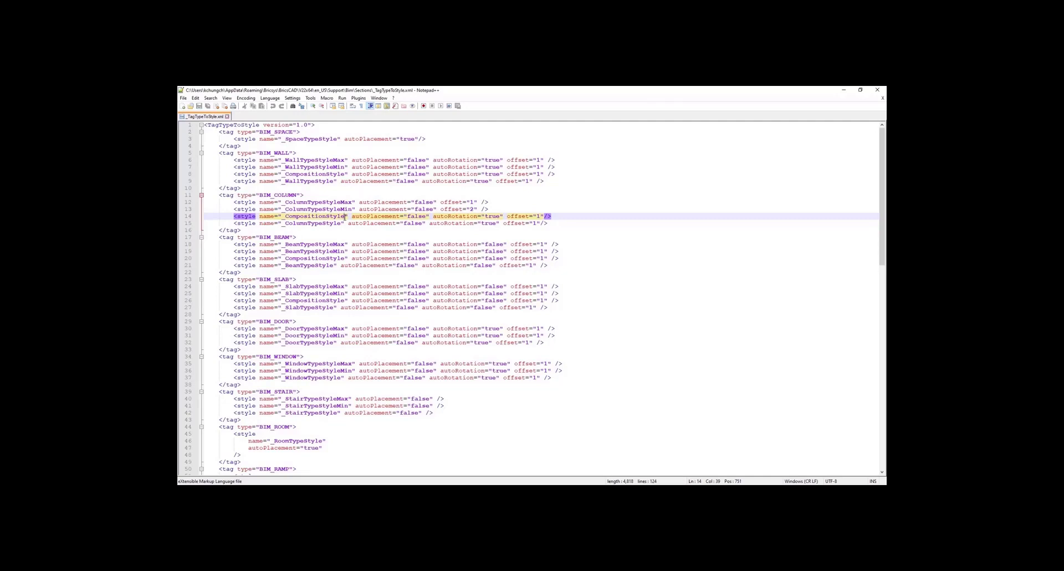
# Step: Set autoPlacement to "true" for _ColumnTypeStyleMin under BIM_COLUMN, save the XML file and return to sheet A-101 in BricsCAD
pyautogui.doubleClick(424, 209)
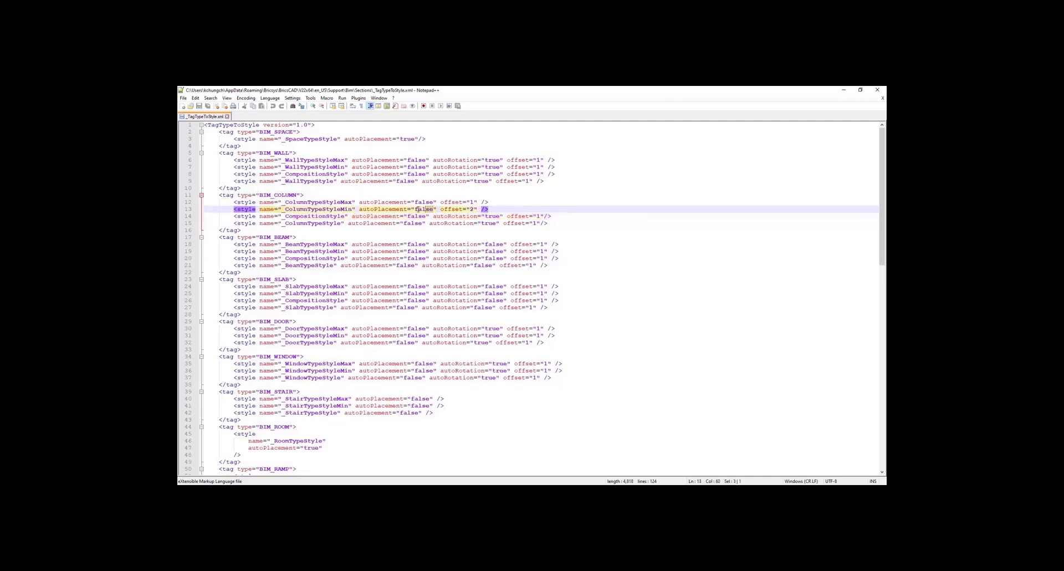
pyautogui.write('true')
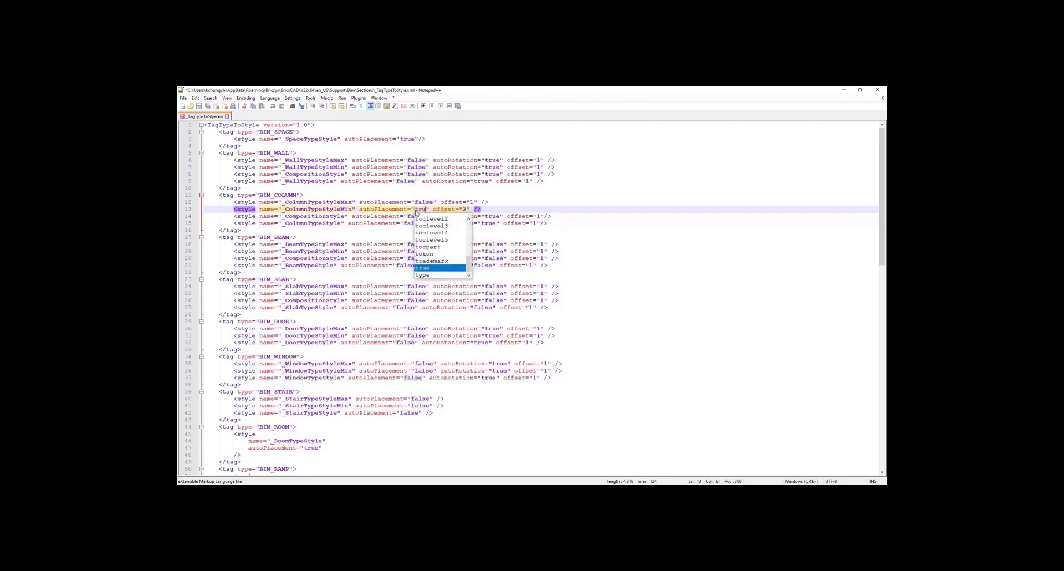
pyautogui.click(518, 209)
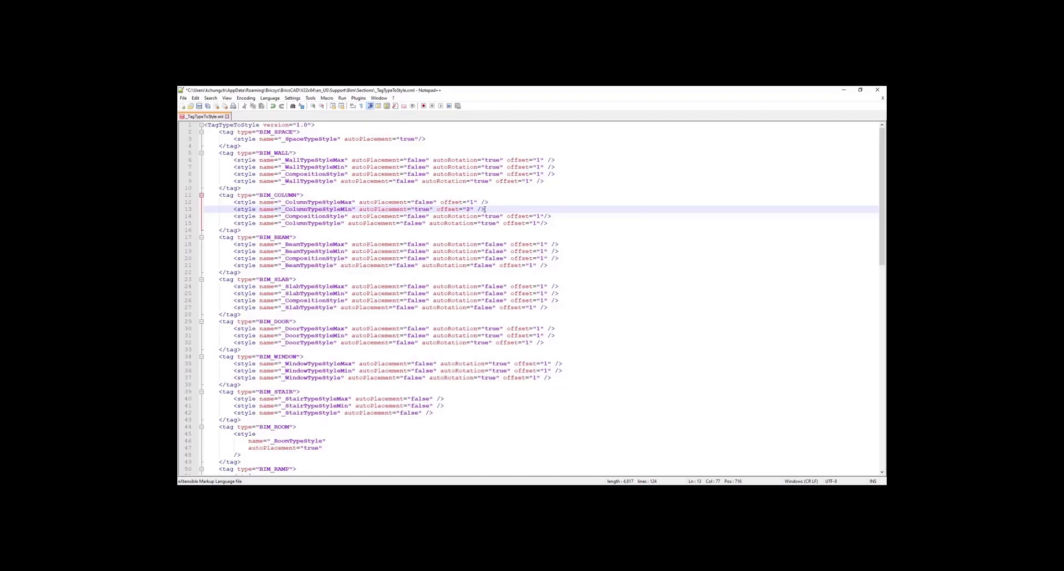
pyautogui.click(199, 106)
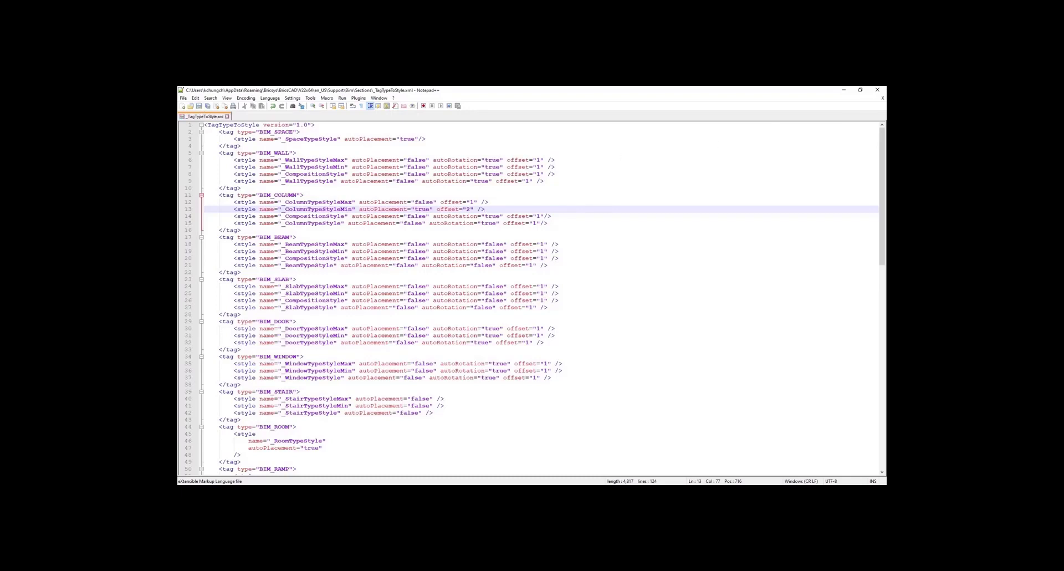
pyautogui.click(877, 90)
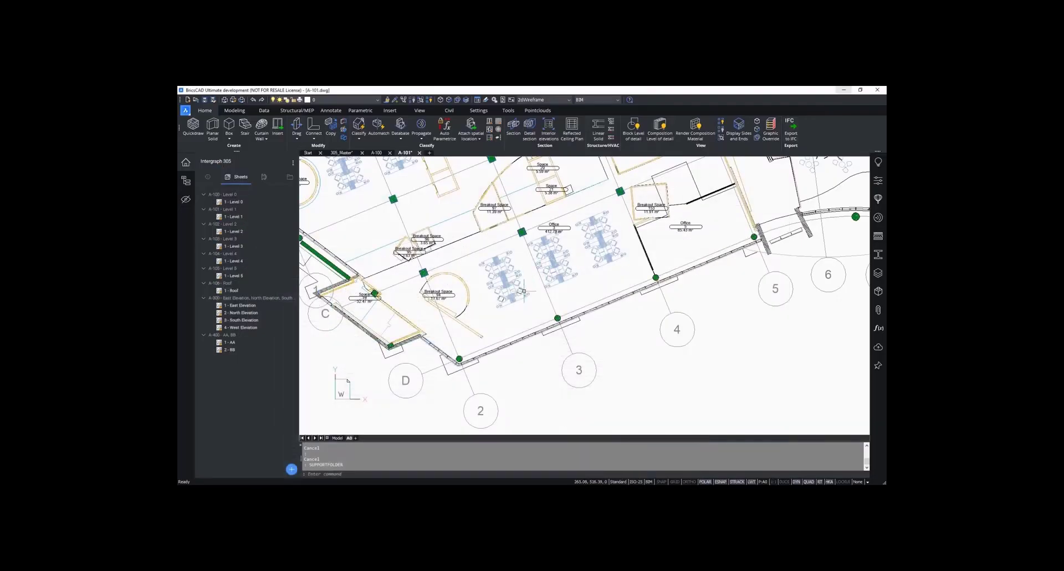
pyautogui.scroll(-5, 487, 291)
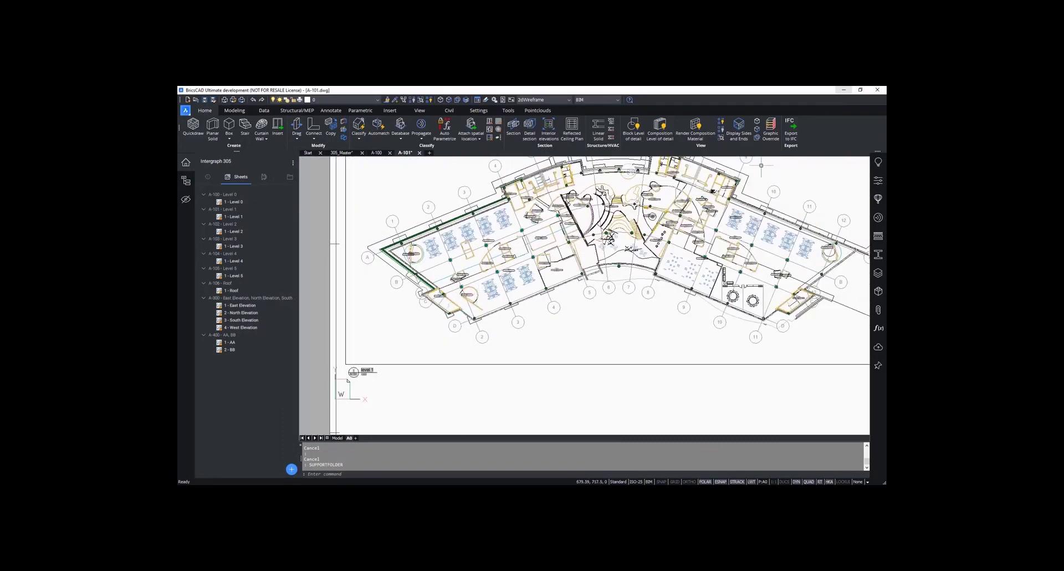
# Step: Automatically tag the Level 1 section viewport on sheet A-101 with the Regenerate all option and inspect the resulting column tags
pyautogui.click(331, 111)
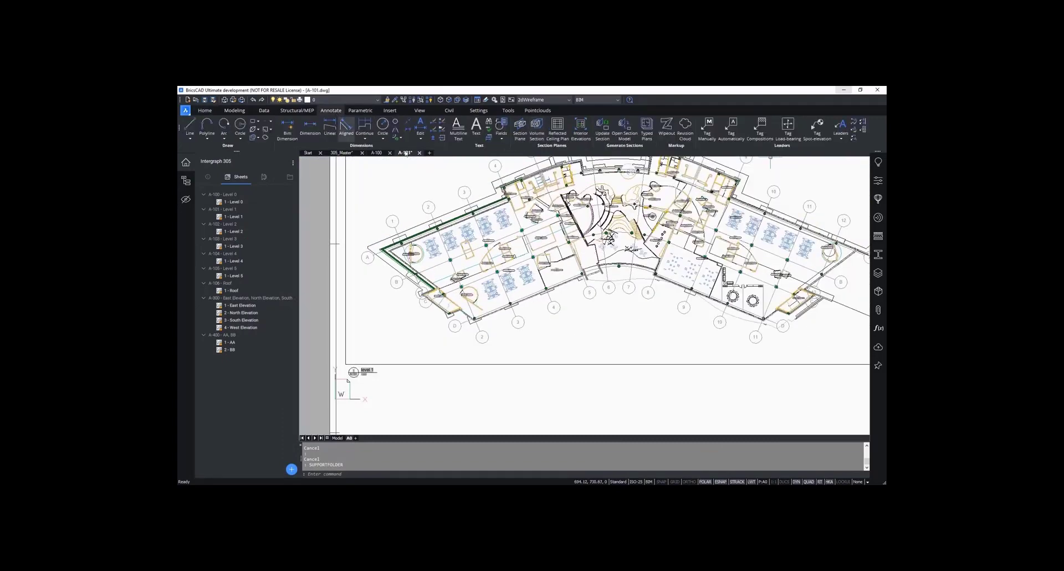
pyautogui.click(731, 126)
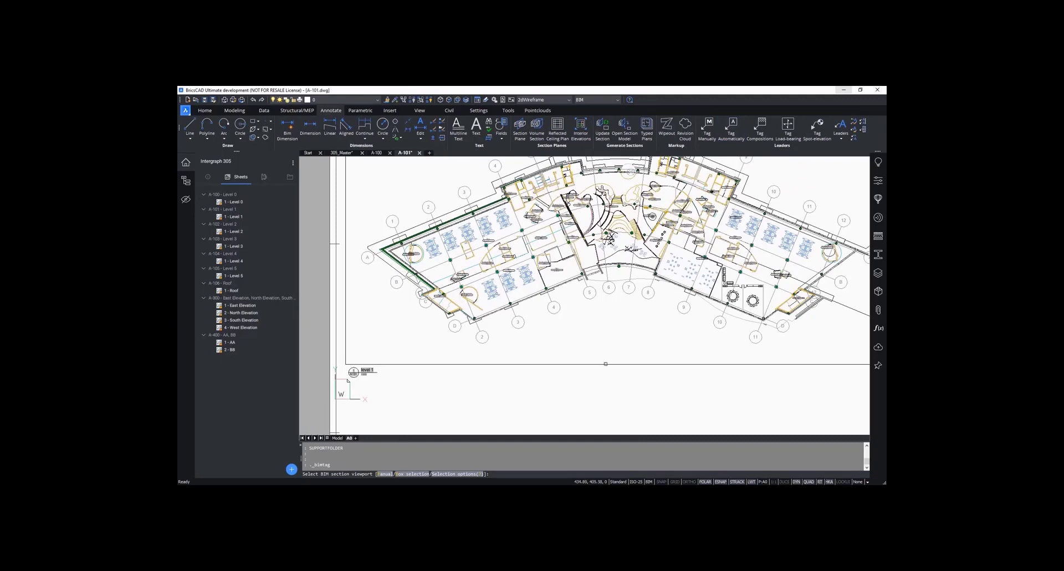
pyautogui.click(606, 364)
pyautogui.click(659, 475)
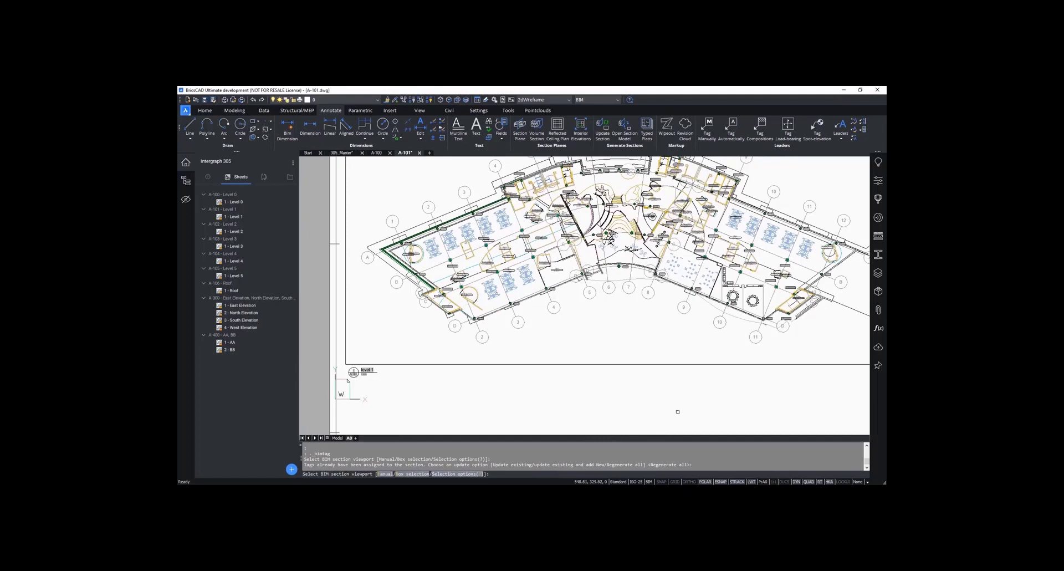
pyautogui.press('Escape')
pyautogui.press('Escape')
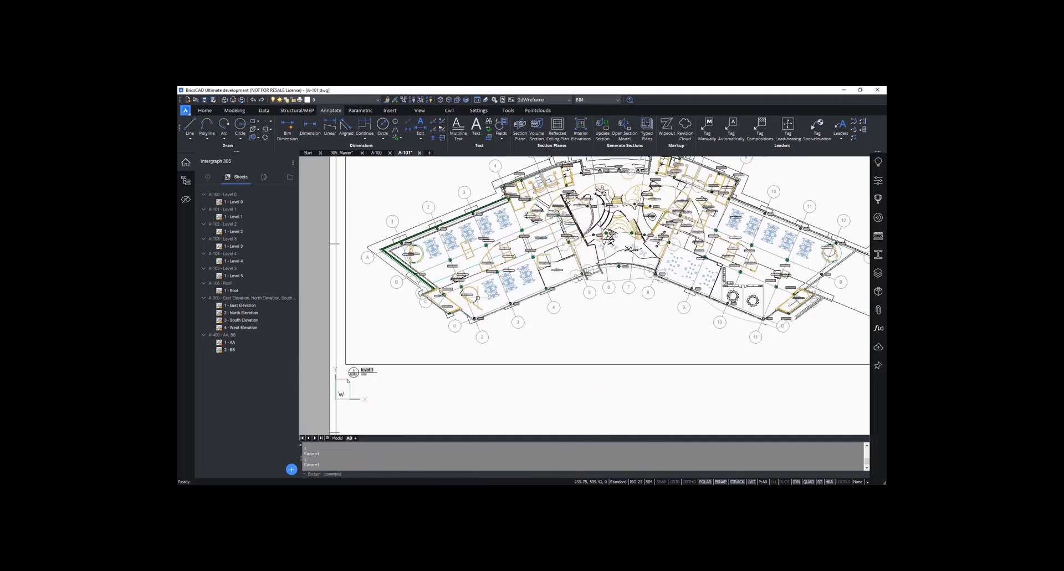
pyautogui.scroll(3, 487, 290)
pyautogui.scroll(2, 505, 258)
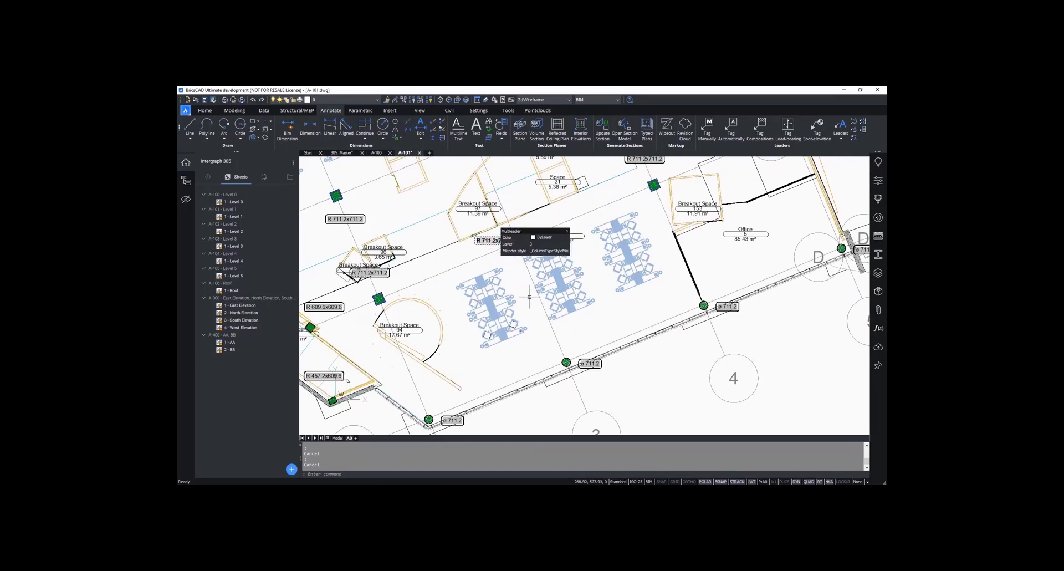
pyautogui.moveTo(496, 234); pyautogui.dragTo(494, 246, button='middle')
pyautogui.scroll(2, 494, 247)
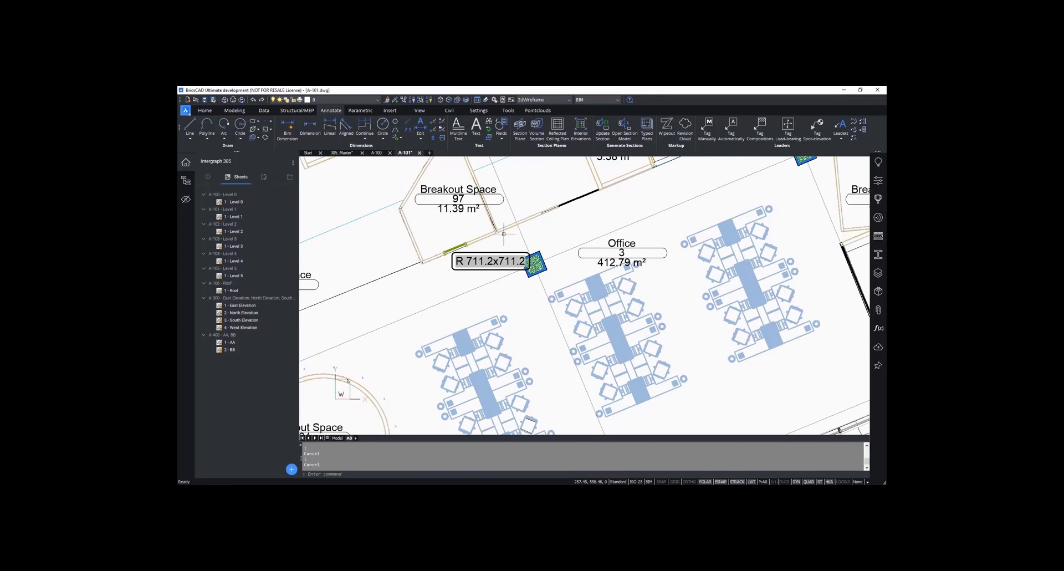
# Step: Manually tag the column beside Breakout Space 97, cycling to the tag style with material, size and length, and place it below the existing tag
pyautogui.click(709, 135)
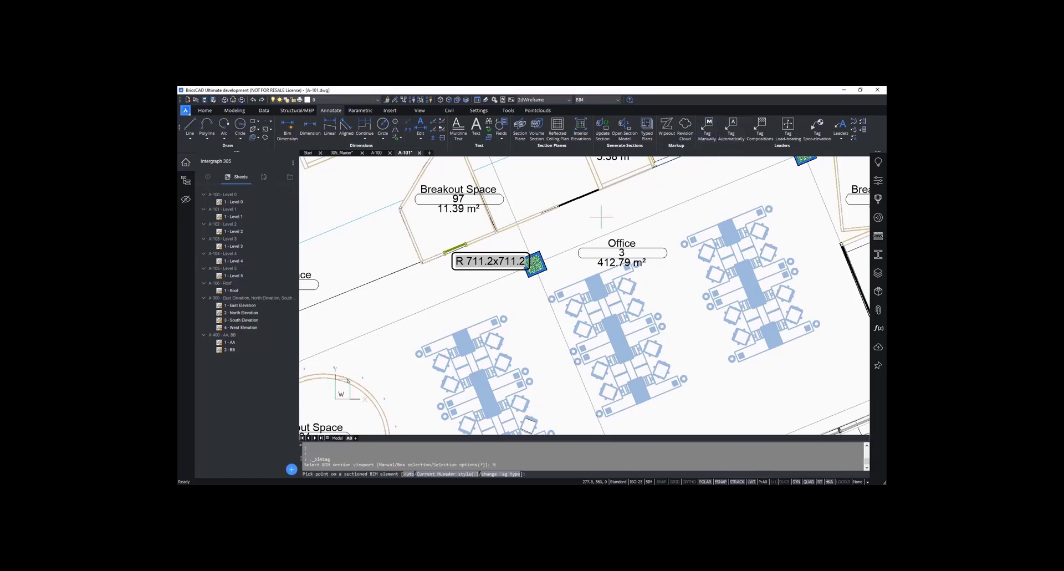
pyautogui.scroll(3, 542, 266)
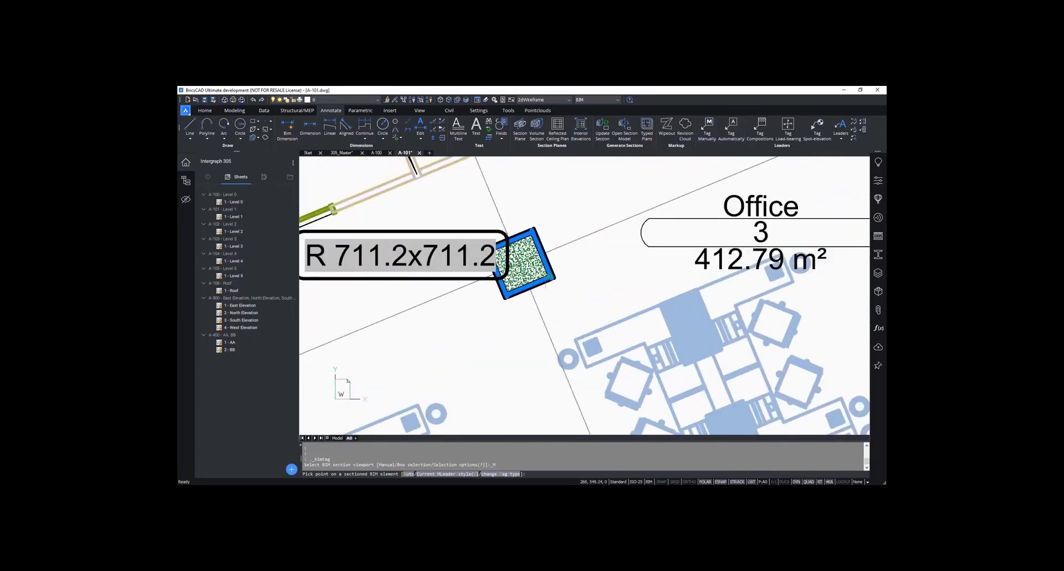
pyautogui.click(546, 285)
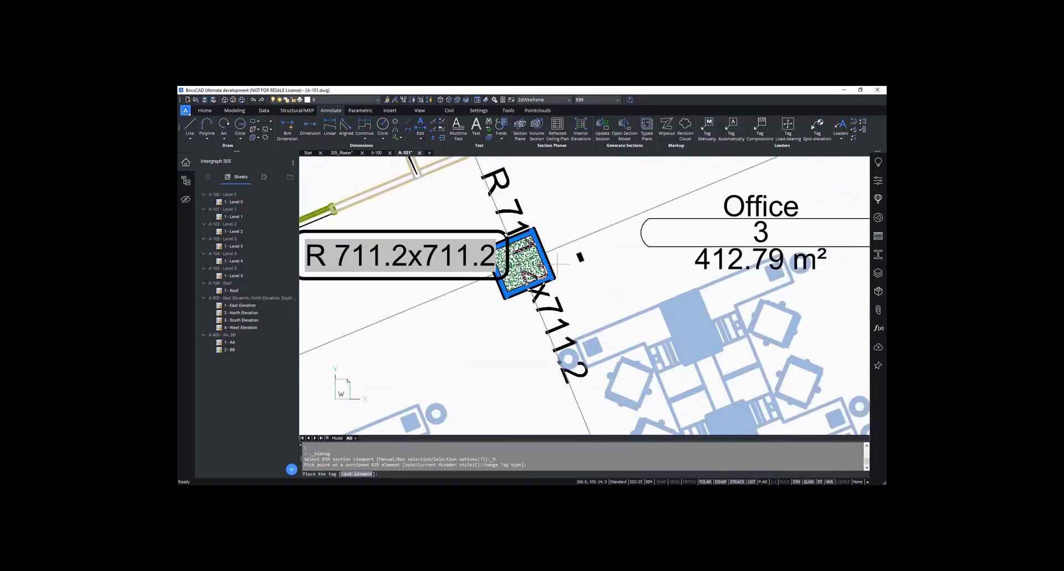
pyautogui.scroll(-3, 526, 308)
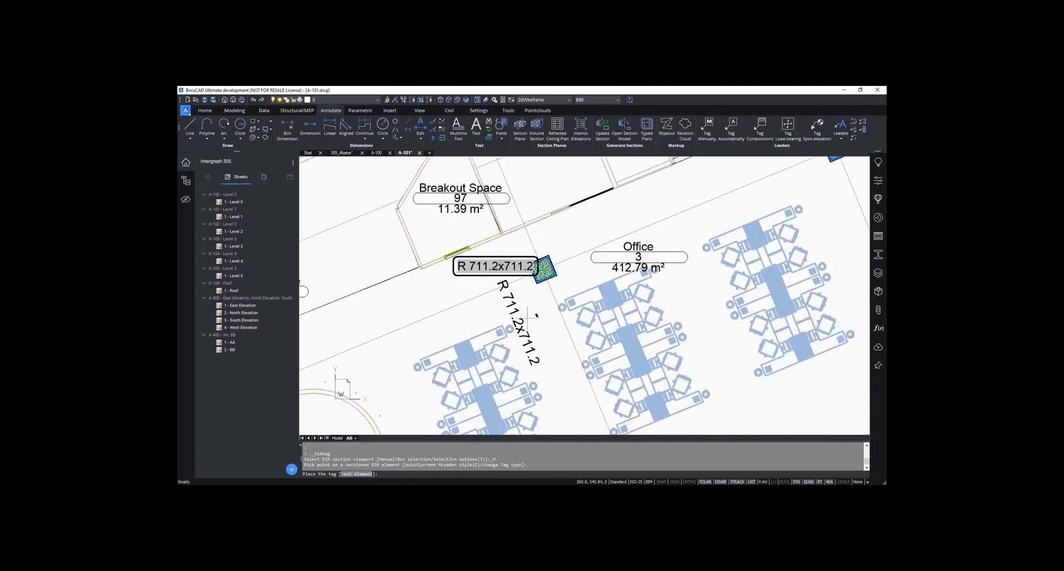
pyautogui.press('ctrl')
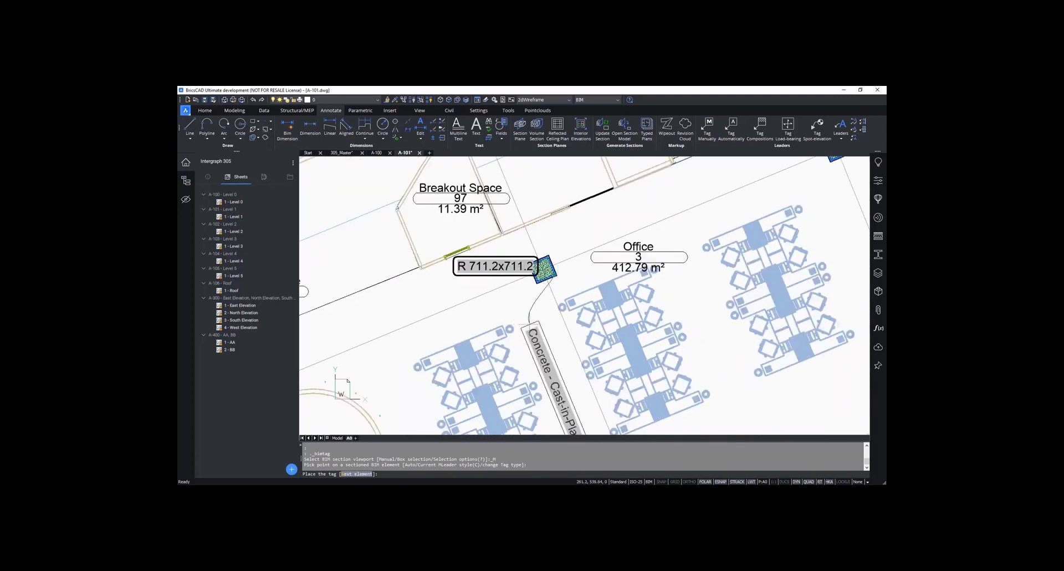
pyautogui.press('ctrl')
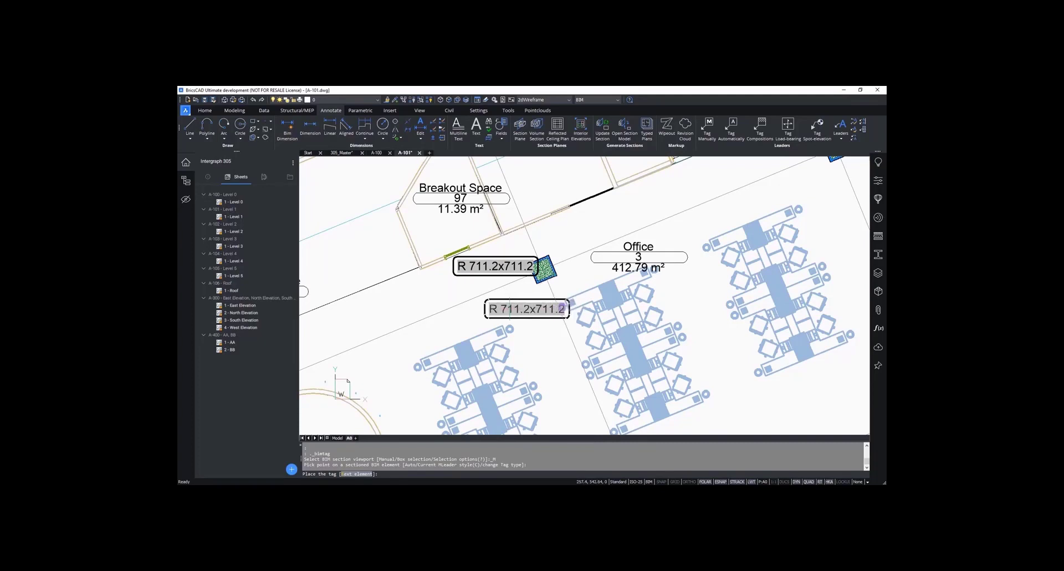
pyautogui.press('ctrl')
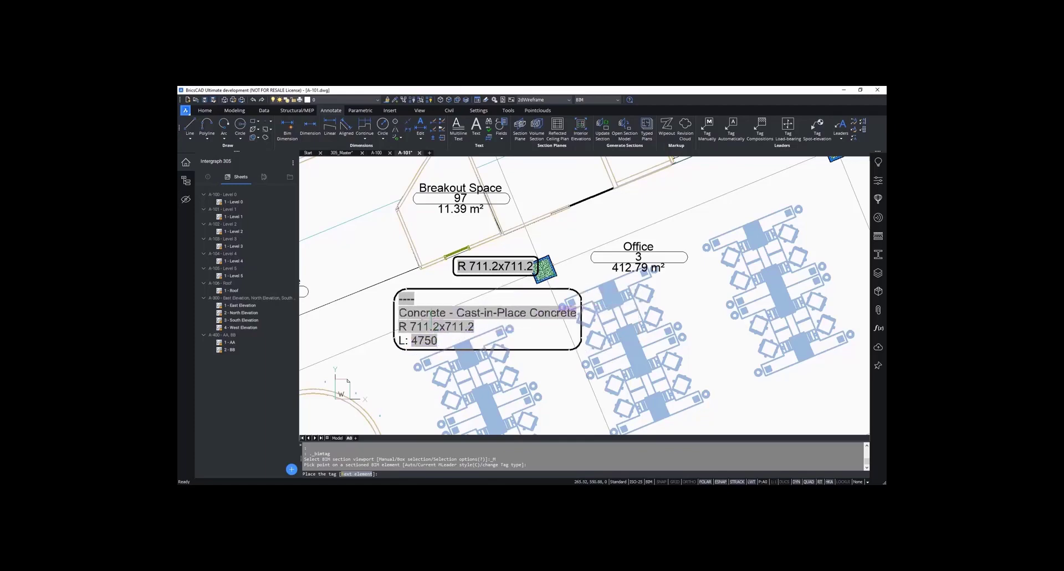
pyautogui.click(408, 319)
pyautogui.press('Escape')
pyautogui.press('Escape')
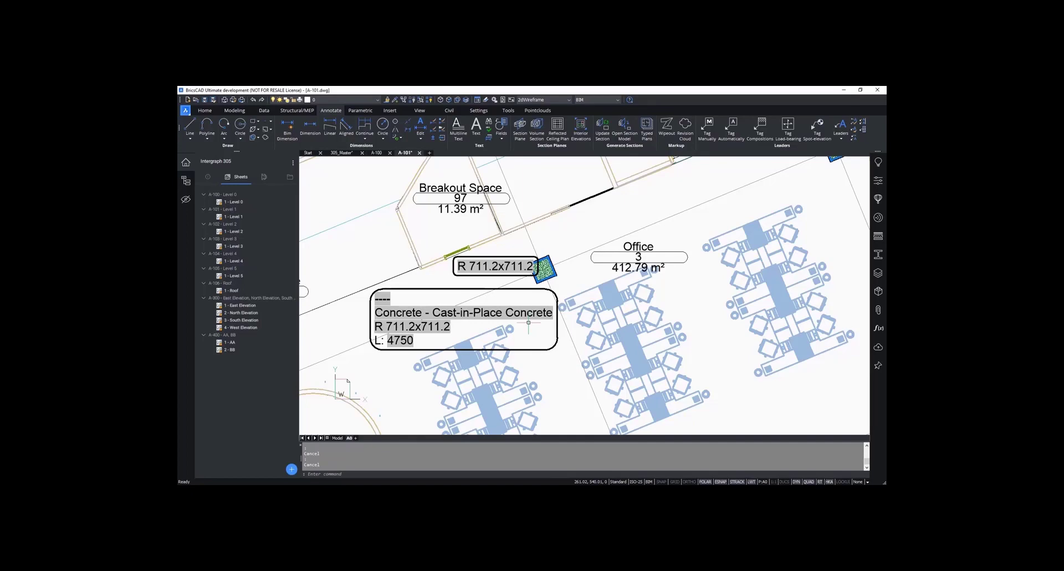
# Step: Check the multileader style in the properties of the manually placed column tag and return to the whole floor plan
pyautogui.click(528, 322)
pyautogui.click(878, 180)
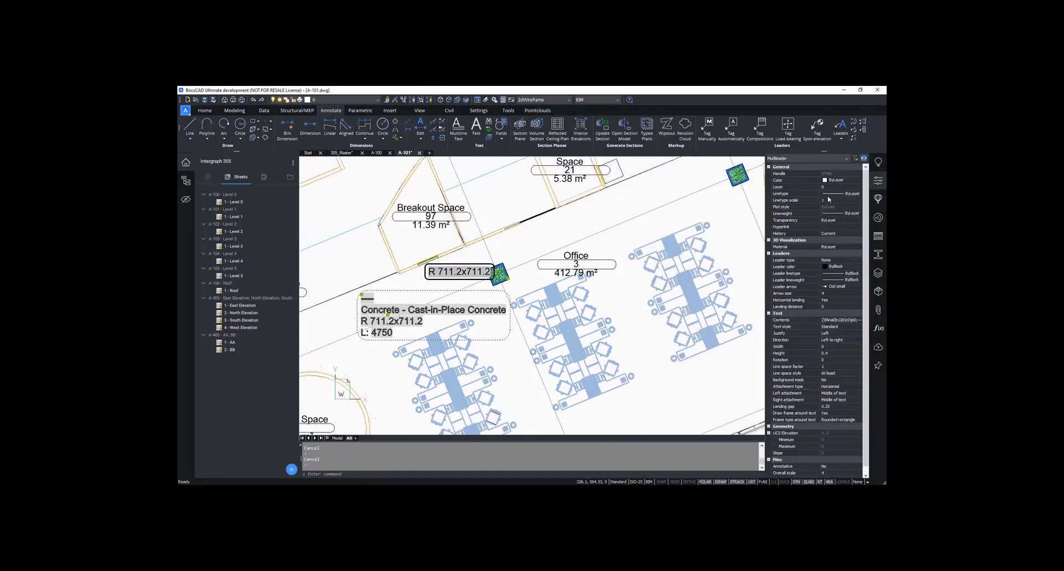
pyautogui.scroll(-1, 837, 342)
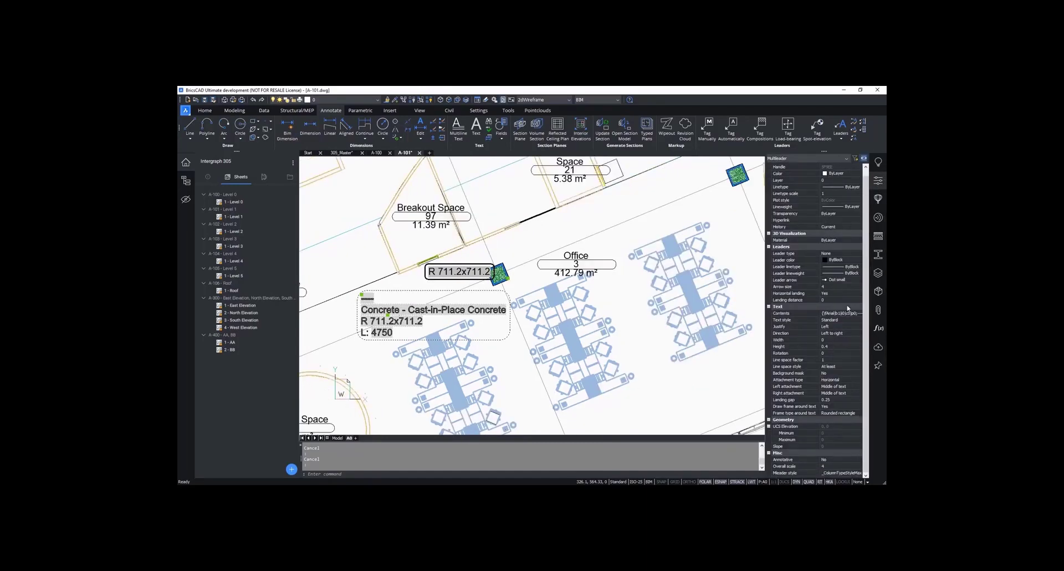
pyautogui.click(878, 181)
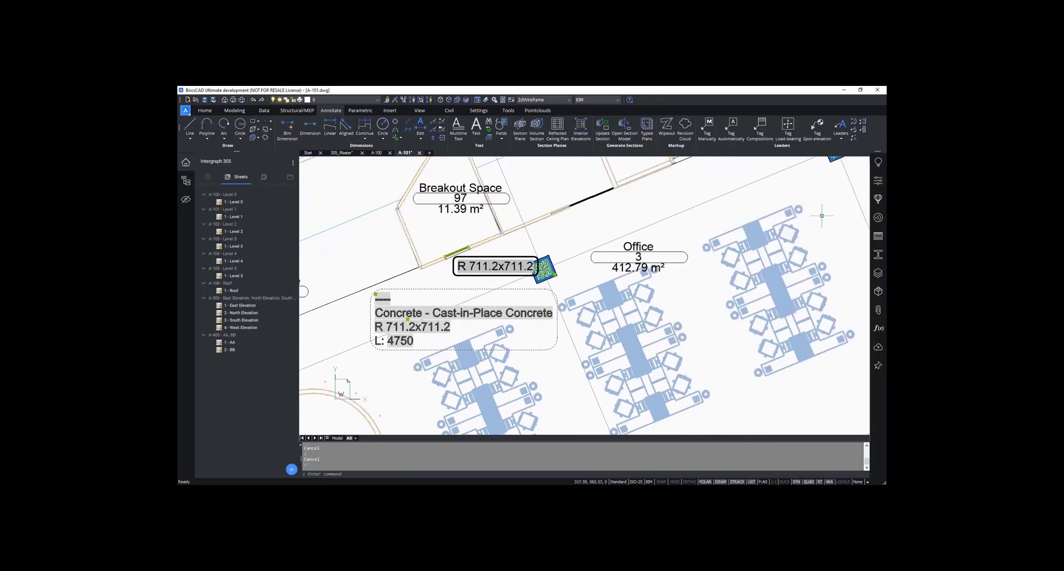
pyautogui.scroll(-2, 693, 300)
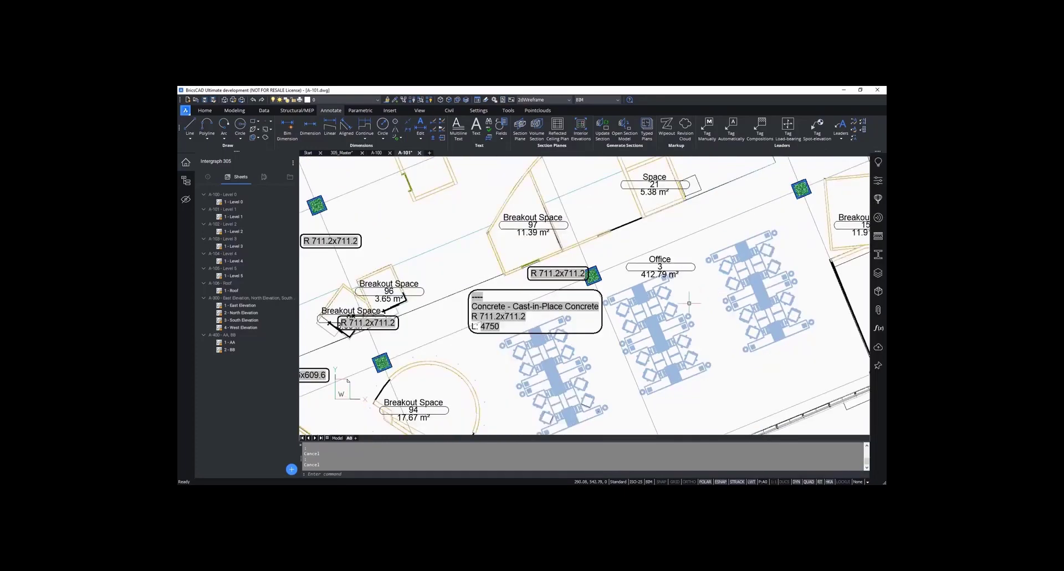
pyautogui.scroll(-6, 689, 303)
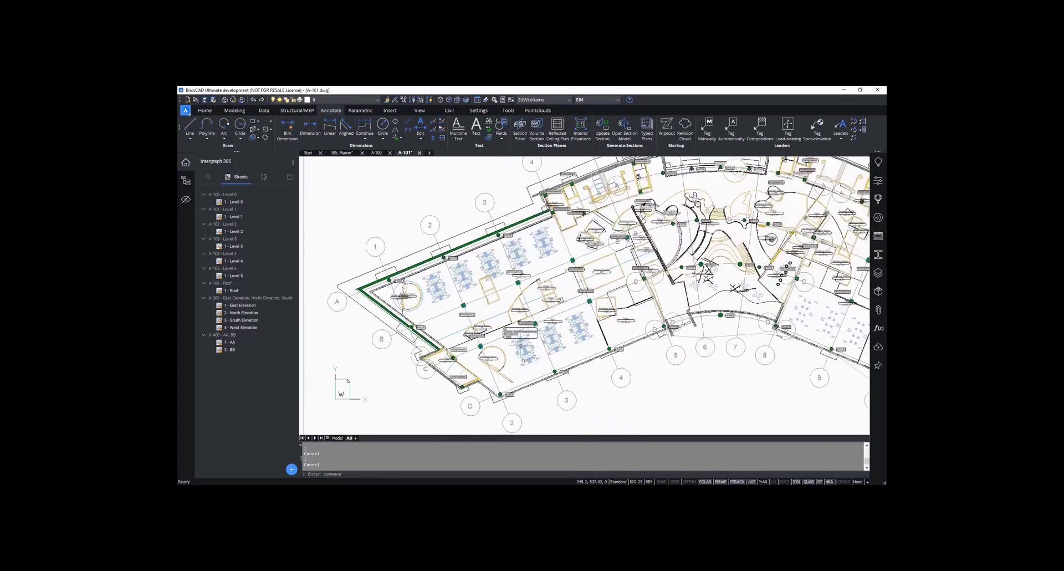
pyautogui.scroll(-4, 520, 346)
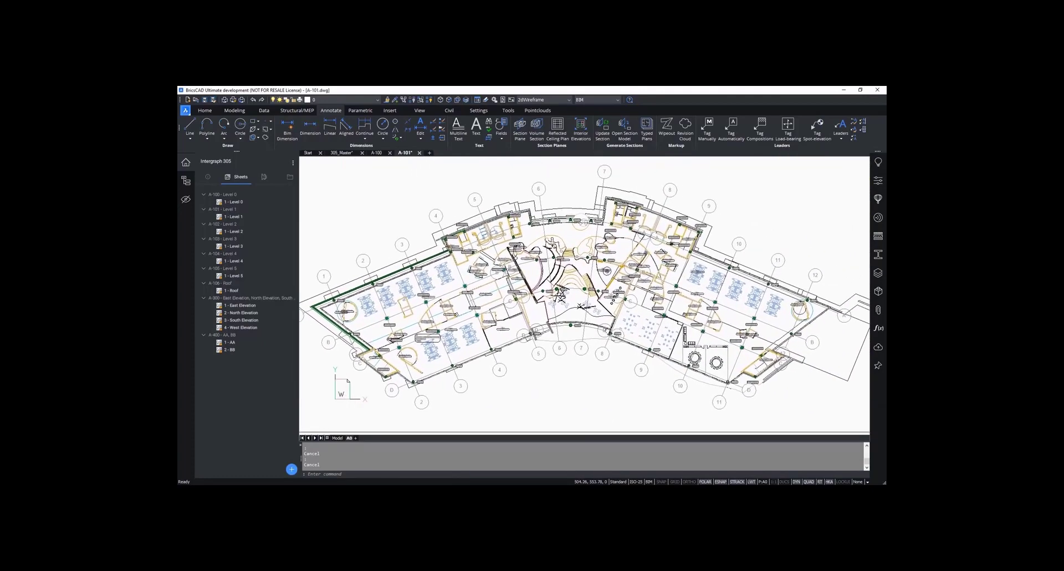
pyautogui.moveTo(599, 338); pyautogui.dragTo(603, 328, button='middle')
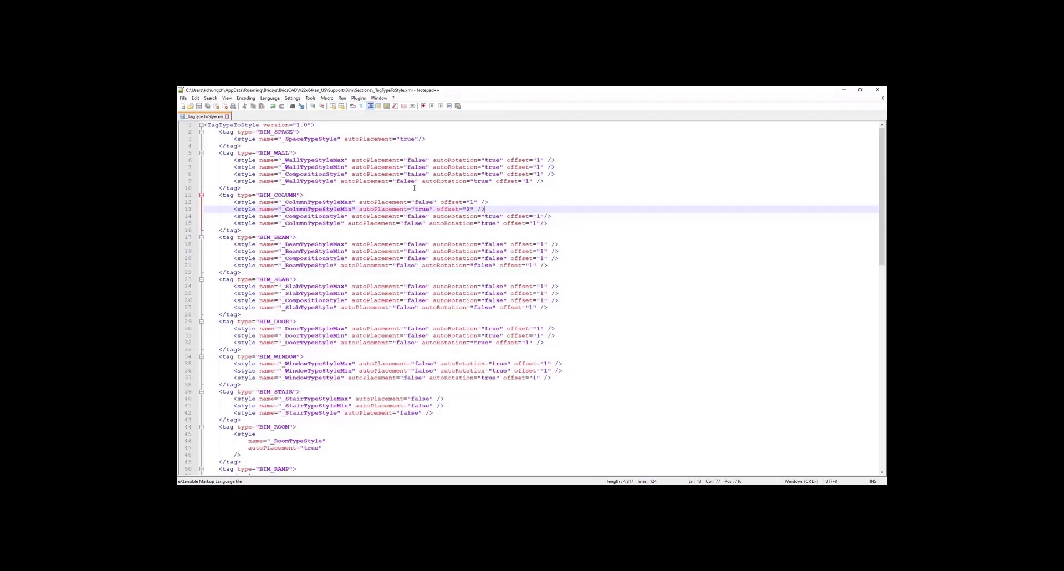
# Step: In Notepad++, set autoPlacement to "false" for _ColumnTypeStyleMin and "true" for _ColumnTypeStyleMax, save the XML file and return to BricsCAD
pyautogui.moveTo(431, 209); pyautogui.dragTo(414, 209)
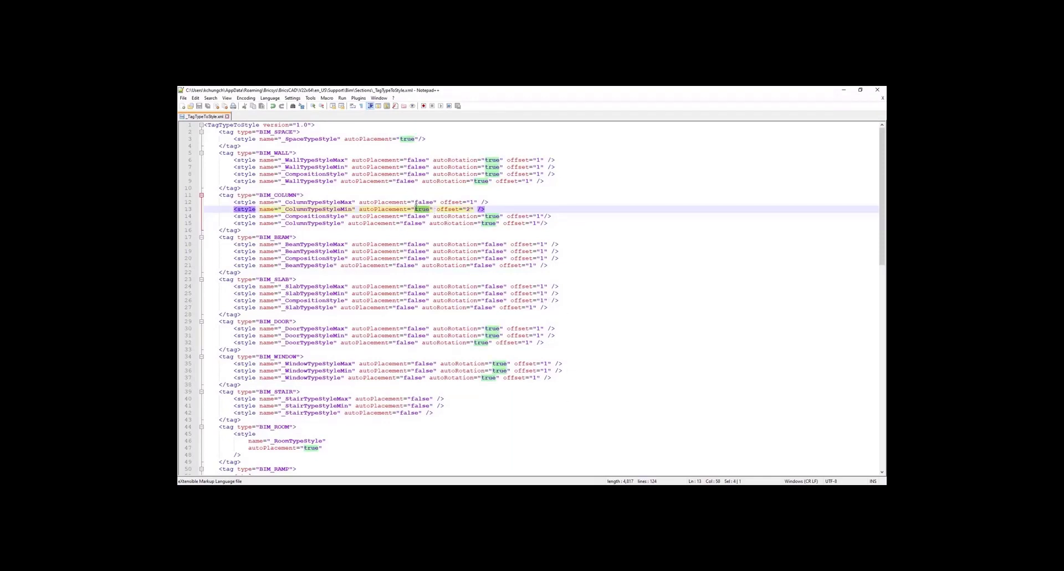
pyautogui.write('false')
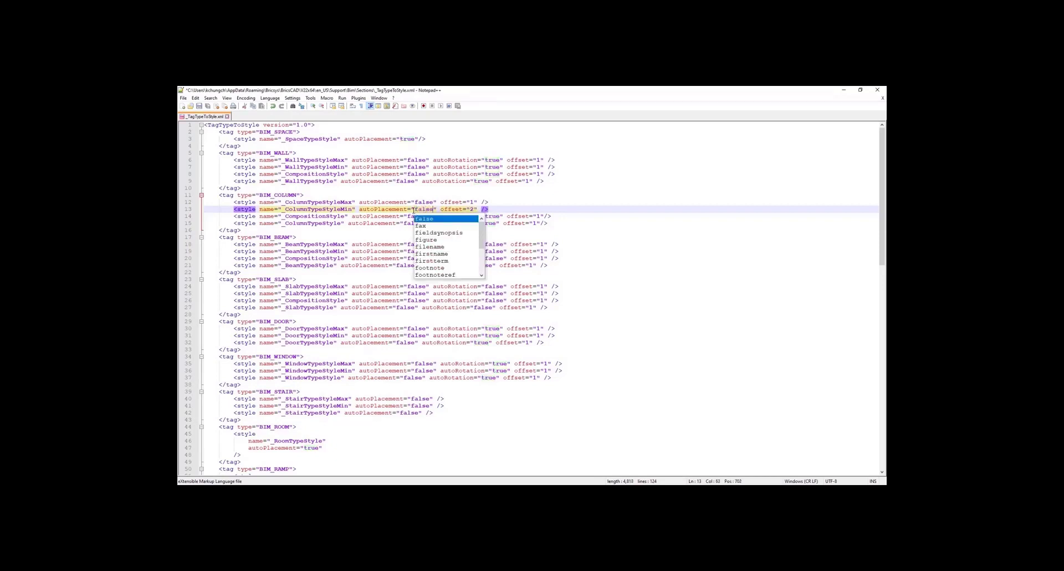
pyautogui.moveTo(434, 202); pyautogui.dragTo(417, 202)
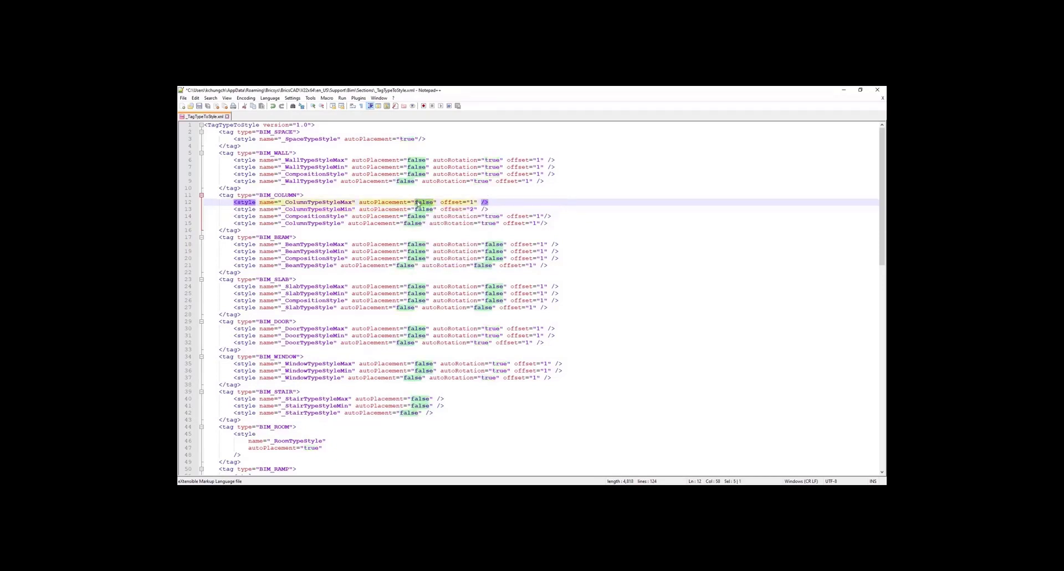
pyautogui.write('true')
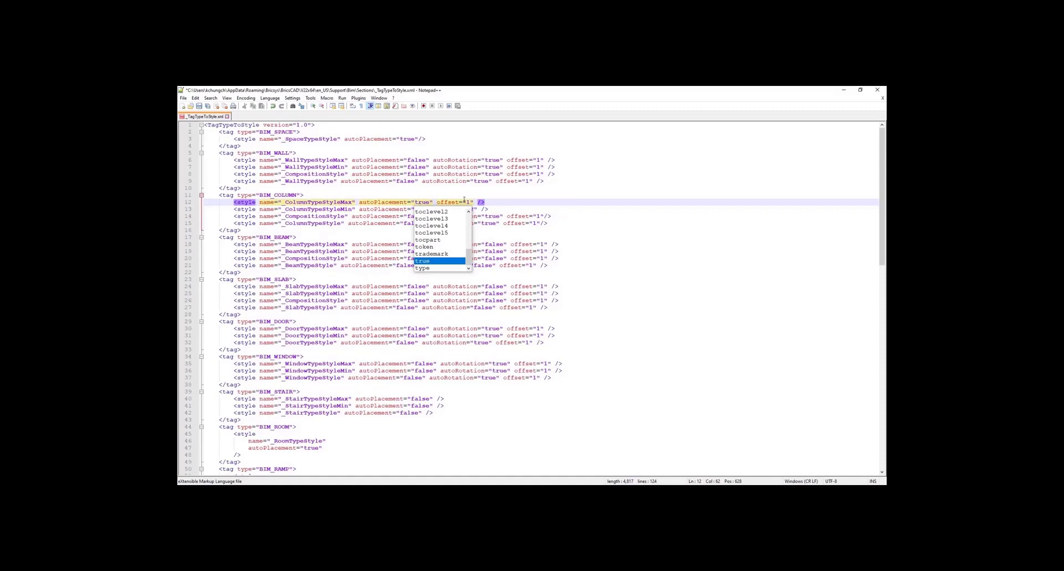
pyautogui.click(488, 201)
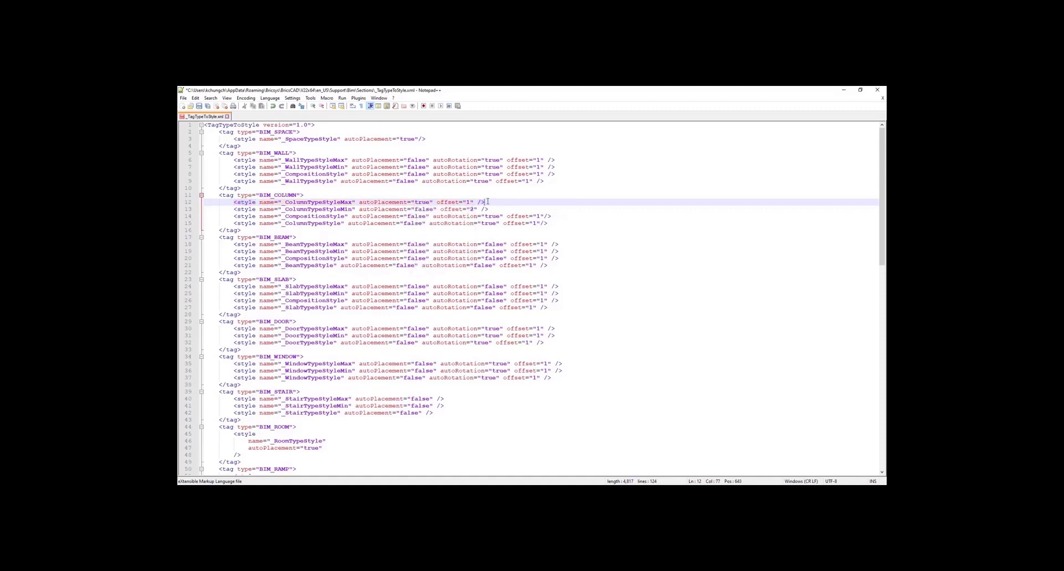
pyautogui.click(199, 105)
pyautogui.click(844, 89)
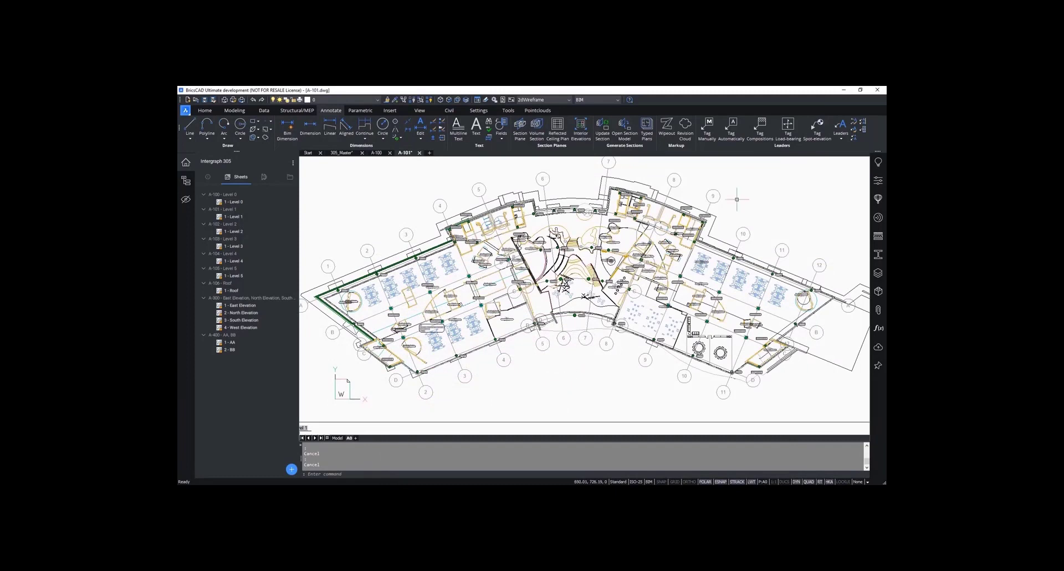
# Step: Regenerate all tags in the Level 1 section viewport using the updated XML settings and inspect the detailed column tags
pyautogui.click(731, 126)
pyautogui.click(534, 422)
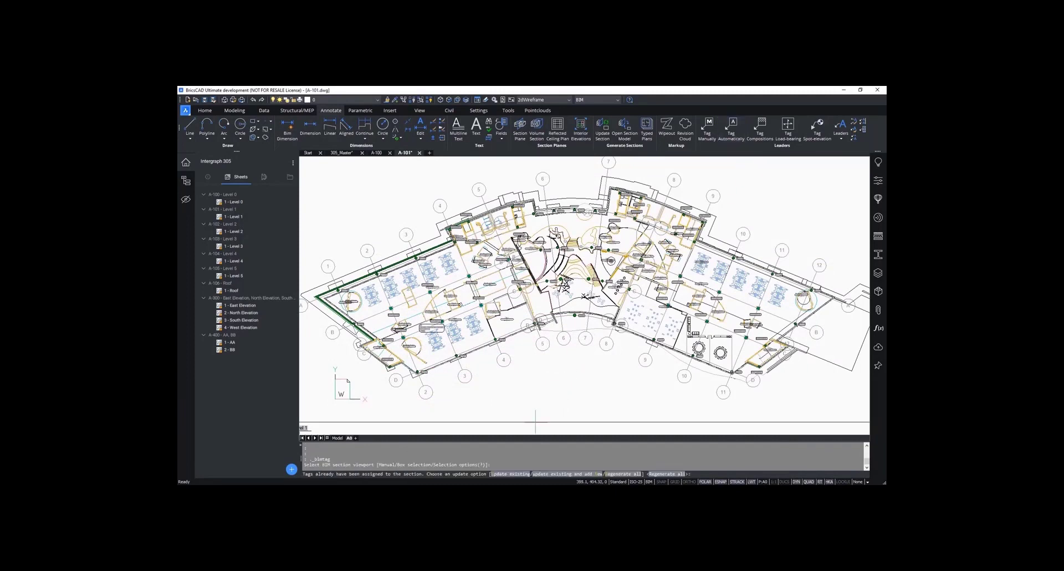
pyautogui.click(658, 475)
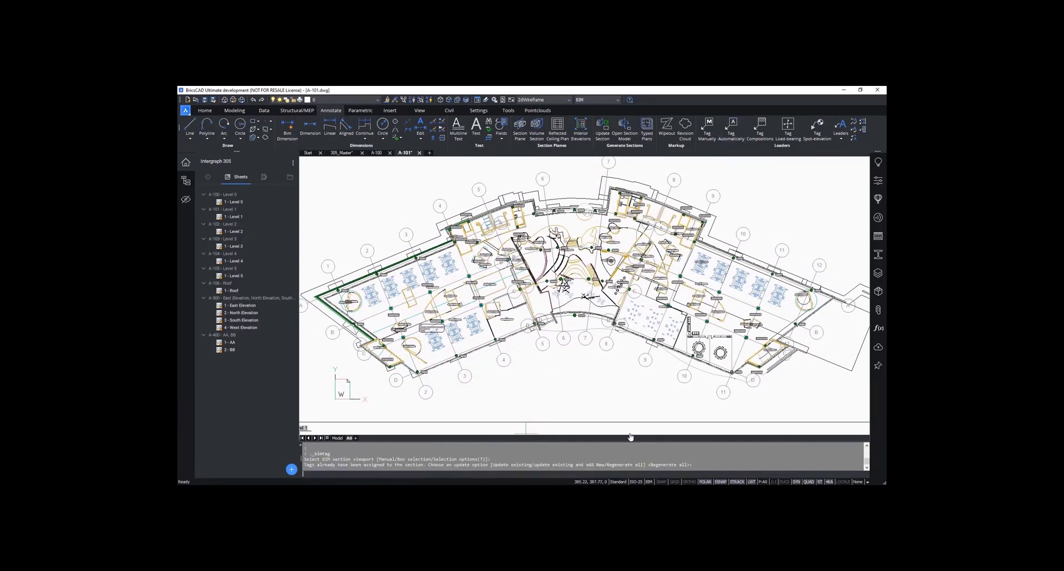
pyautogui.scroll(5, 531, 305)
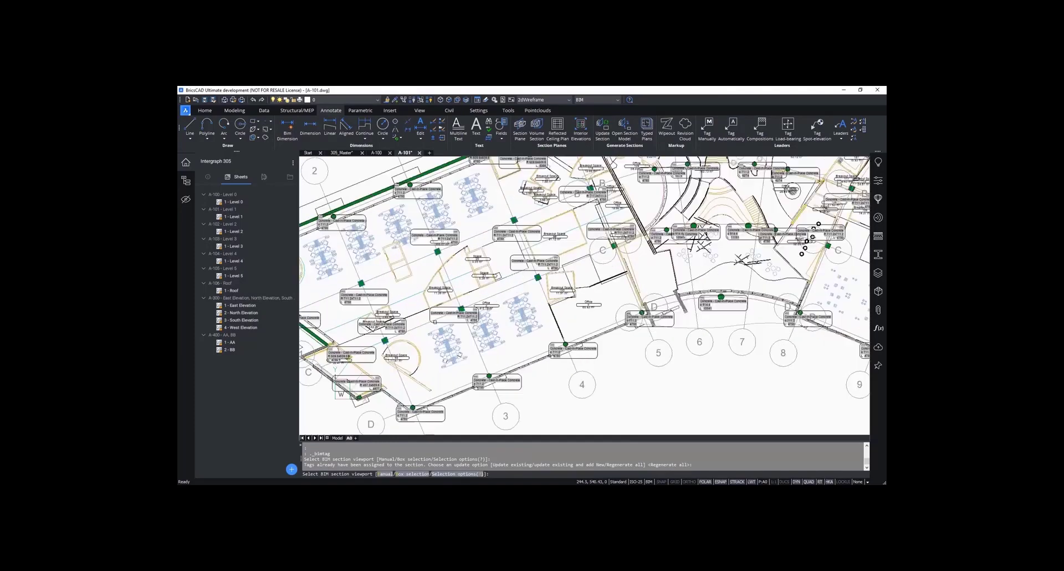
pyautogui.scroll(-2, 560, 382)
pyautogui.moveTo(516, 361); pyautogui.dragTo(537, 205, button='middle')
pyautogui.press('Escape')
pyautogui.press('Escape')
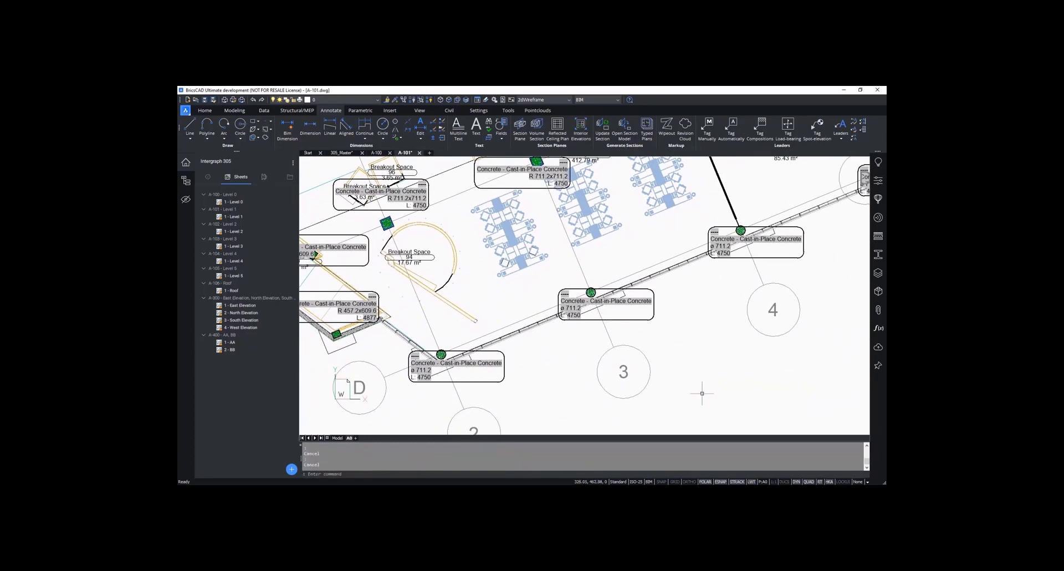
# Step: Open _SectionTag.dwg from the Bim\Sections folder in File Explorer and bring up the Drawing Explorer for it in BricsCAD
pyautogui.click(466, 485)
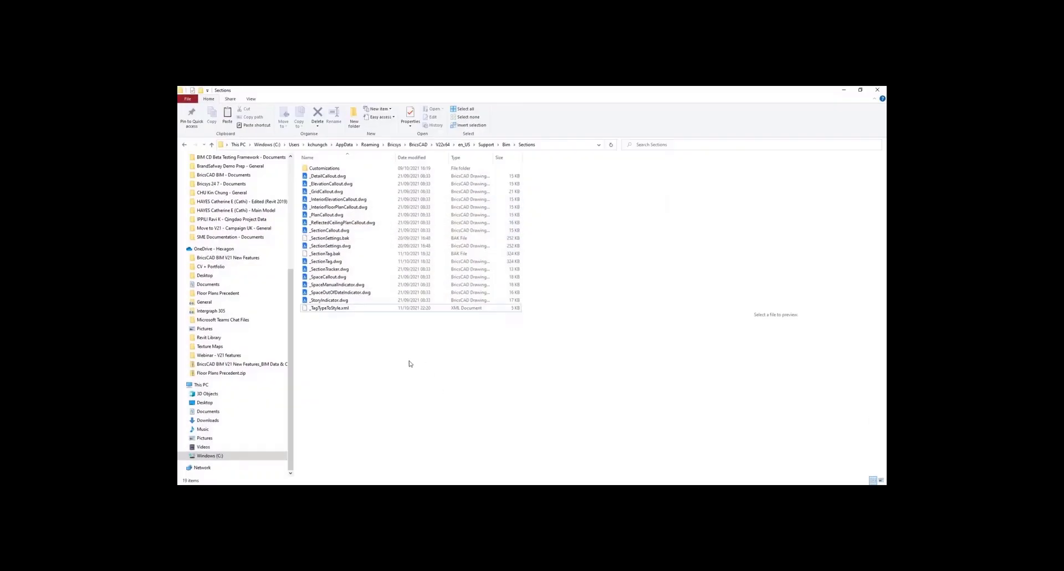
pyautogui.click(345, 262)
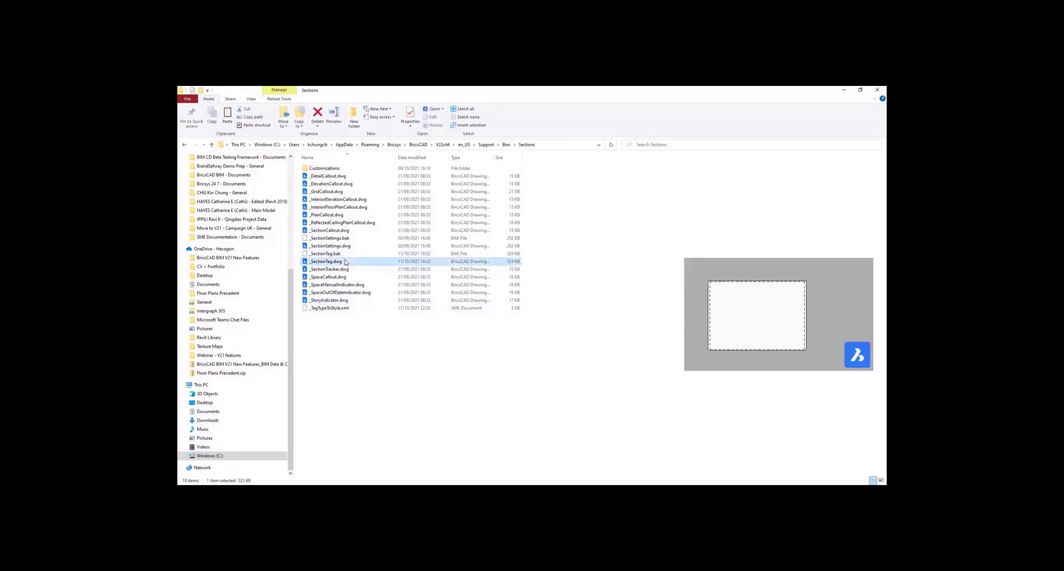
pyautogui.doubleClick(345, 261)
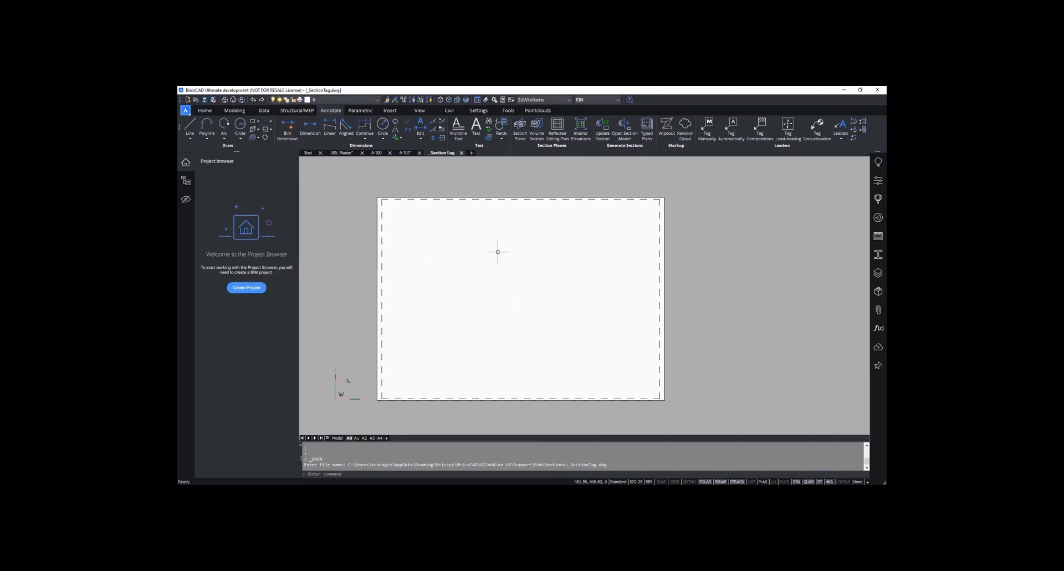
pyautogui.click(485, 111)
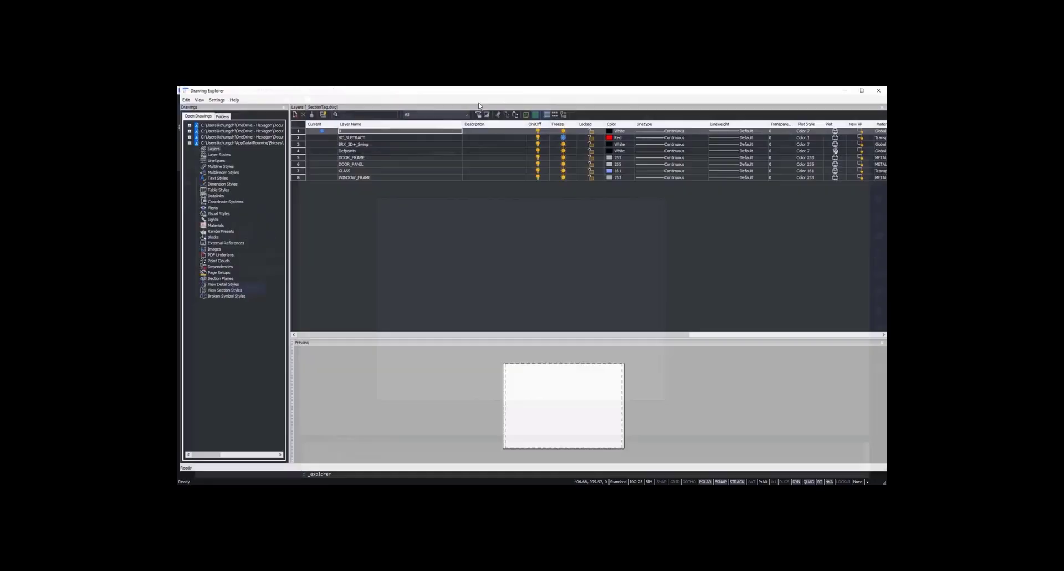
# Step: Select the _ColumnTypeStyleMax multileader style, view its content settings and open its default text in the text editor
pyautogui.click(229, 173)
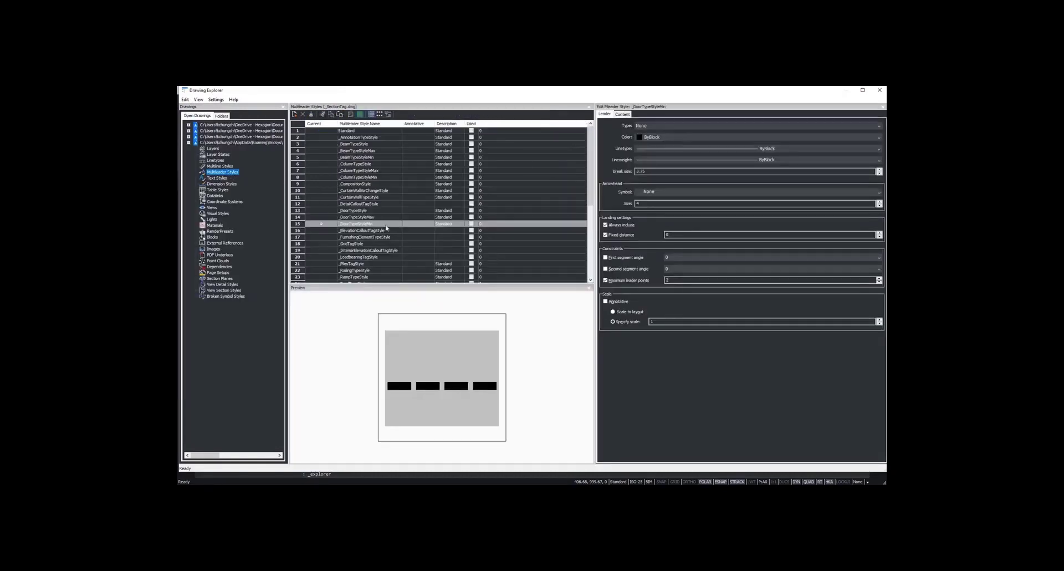
pyautogui.click(366, 170)
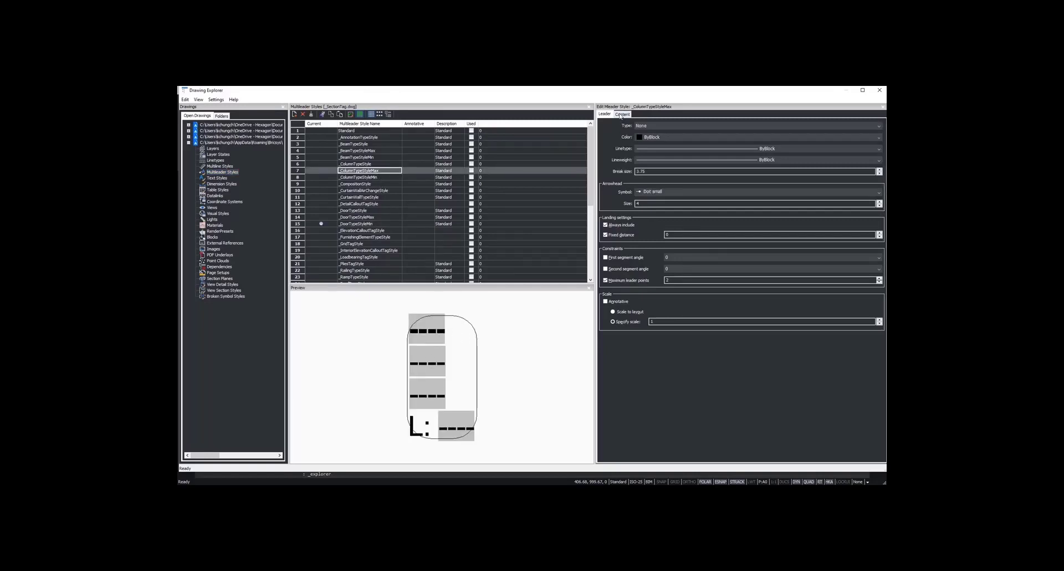
pyautogui.click(621, 115)
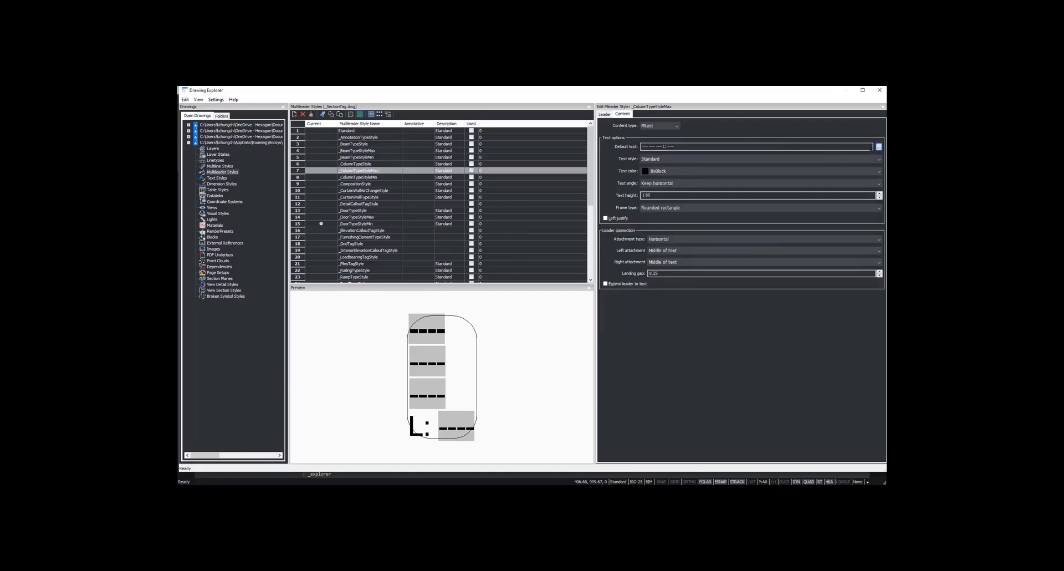
pyautogui.click(879, 147)
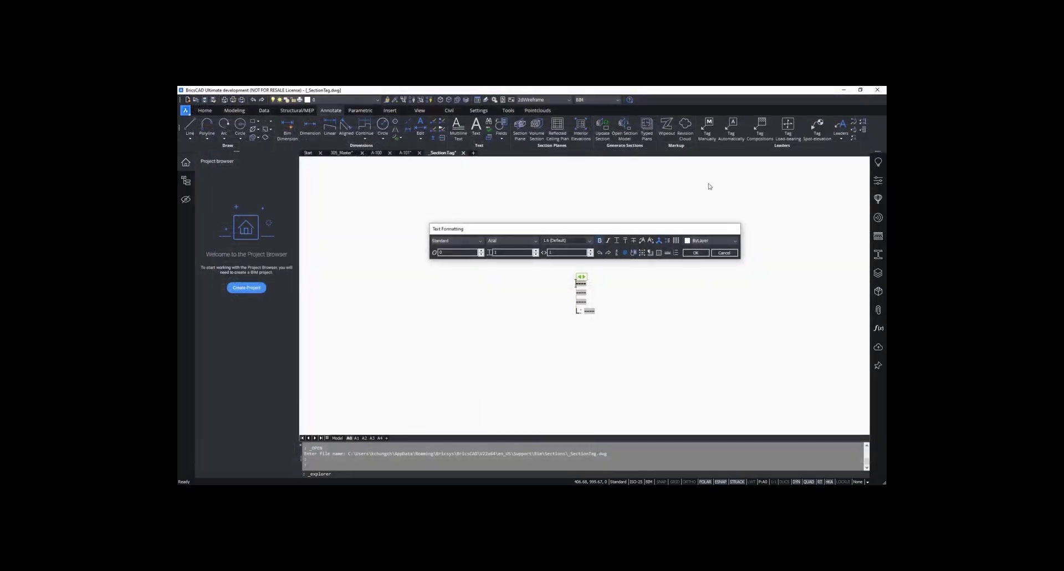
# Step: Inspect the field definitions of the first two default text lines, discard the text edit and close the Drawing Explorer
pyautogui.doubleClick(582, 285)
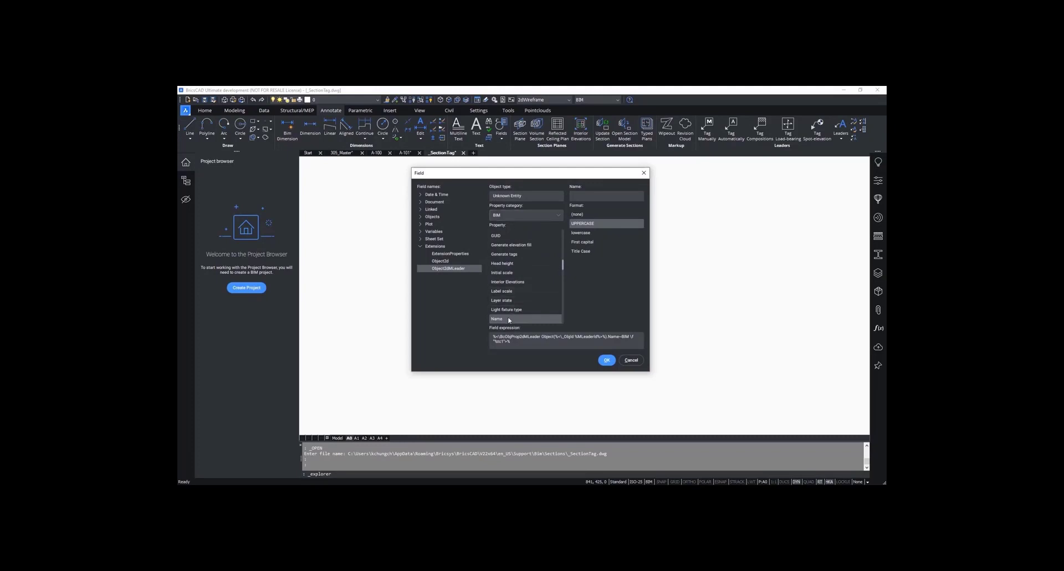
pyautogui.click(630, 360)
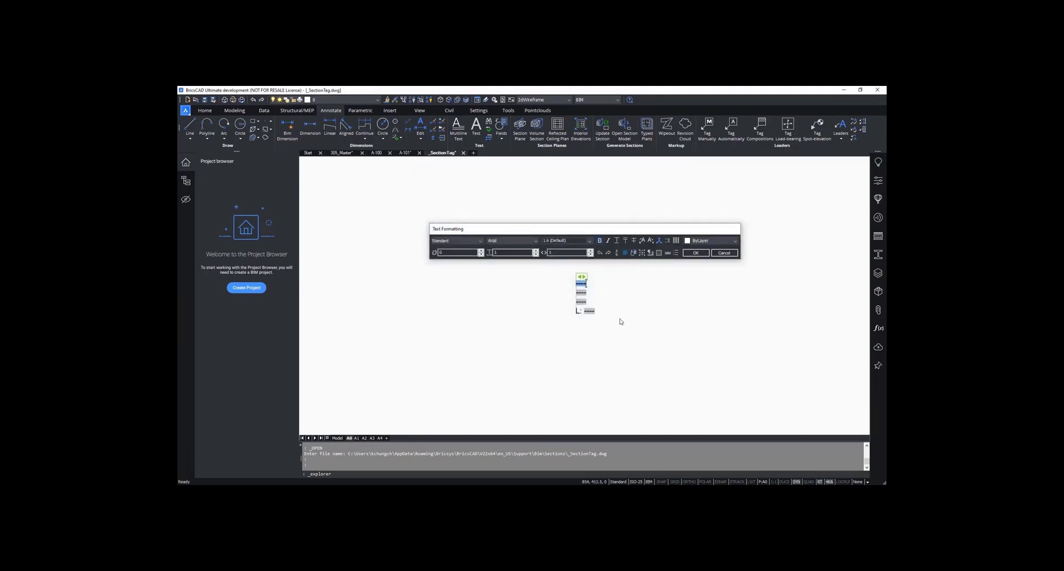
pyautogui.doubleClick(580, 295)
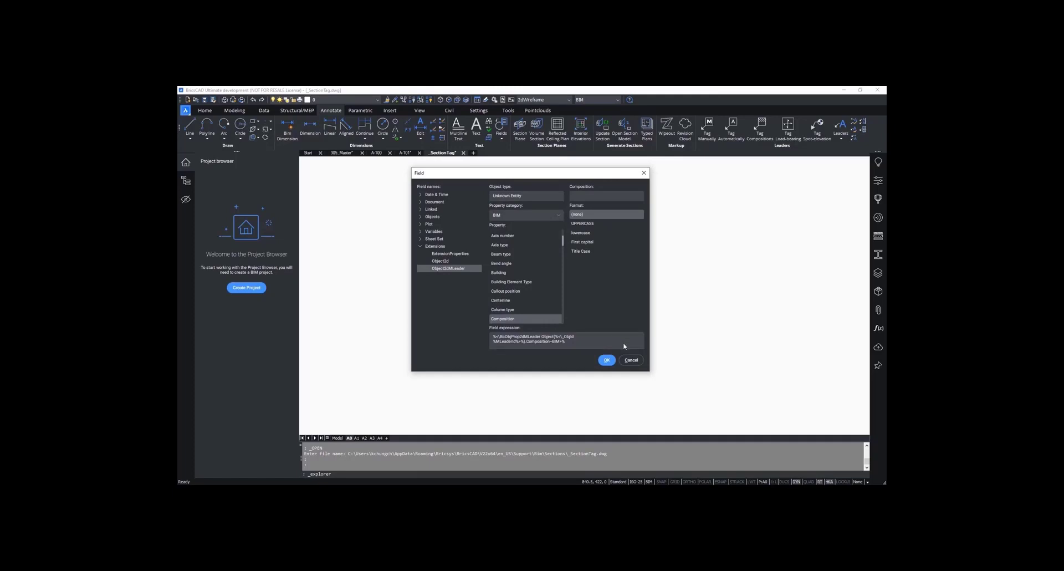
pyautogui.click(632, 360)
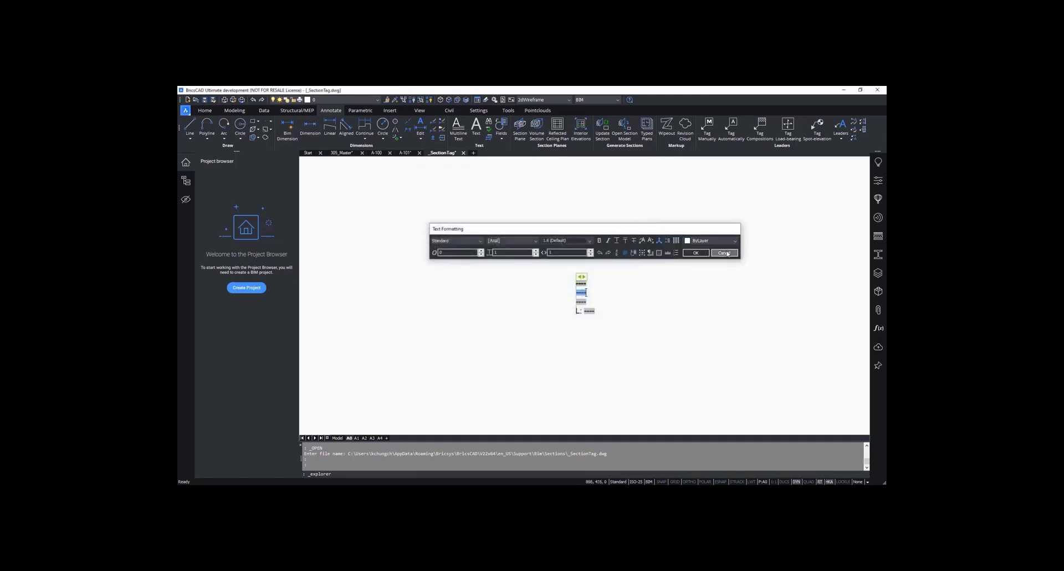
pyautogui.click(725, 253)
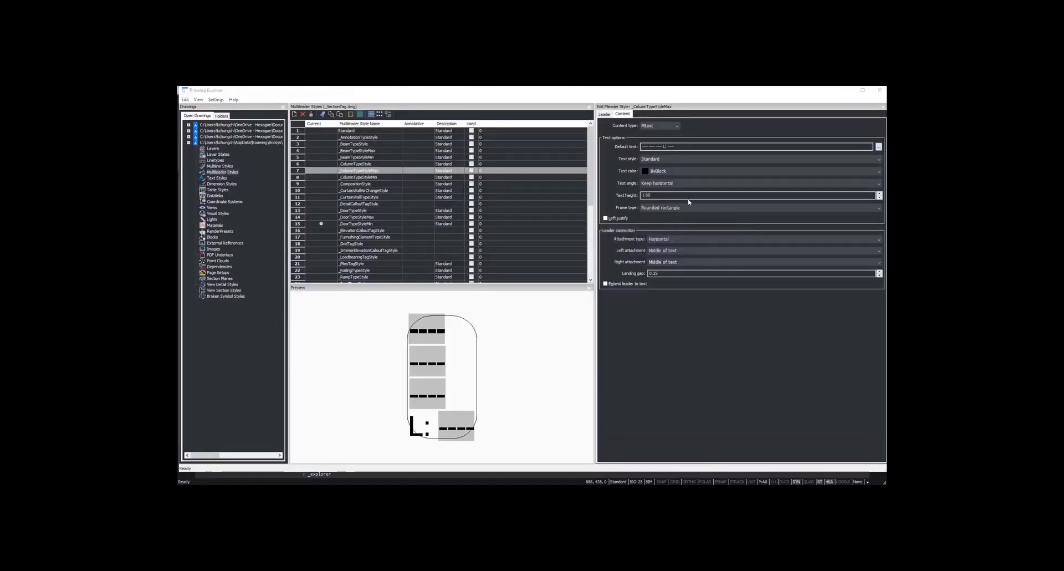
pyautogui.click(875, 92)
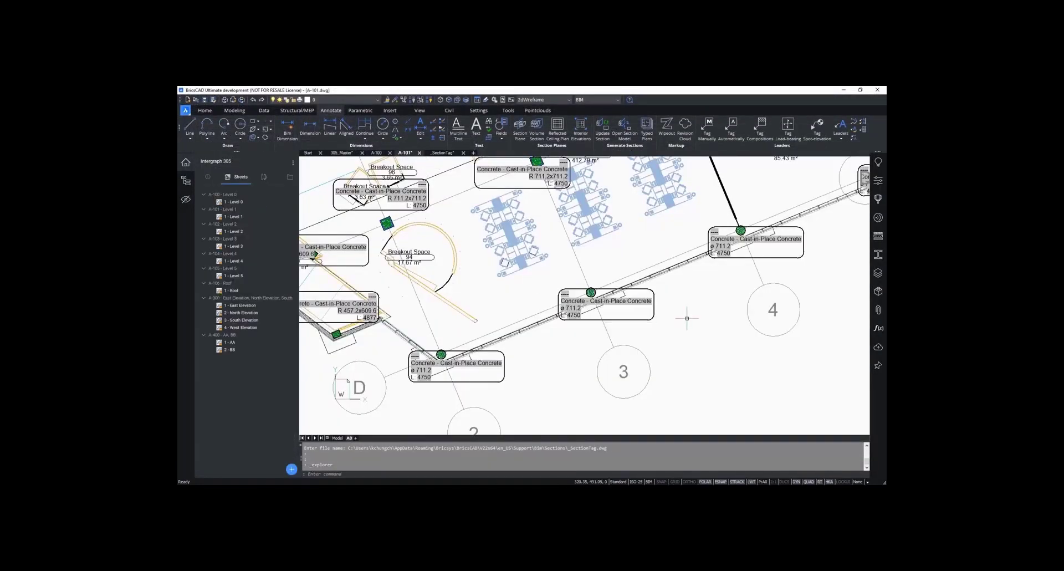
# Step: View the column tags across the whole floor plan on sheet A-101
pyautogui.scroll(1, 687, 318)
pyautogui.scroll(-4, 596, 343)
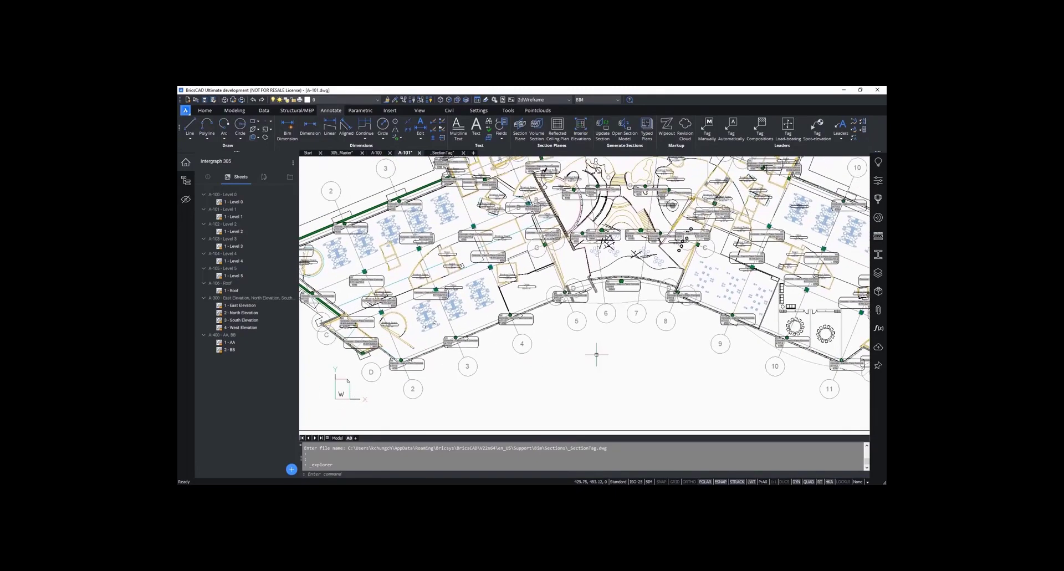
pyautogui.scroll(-2, 596, 355)
pyautogui.moveTo(643, 361); pyautogui.dragTo(609, 370, button='middle')
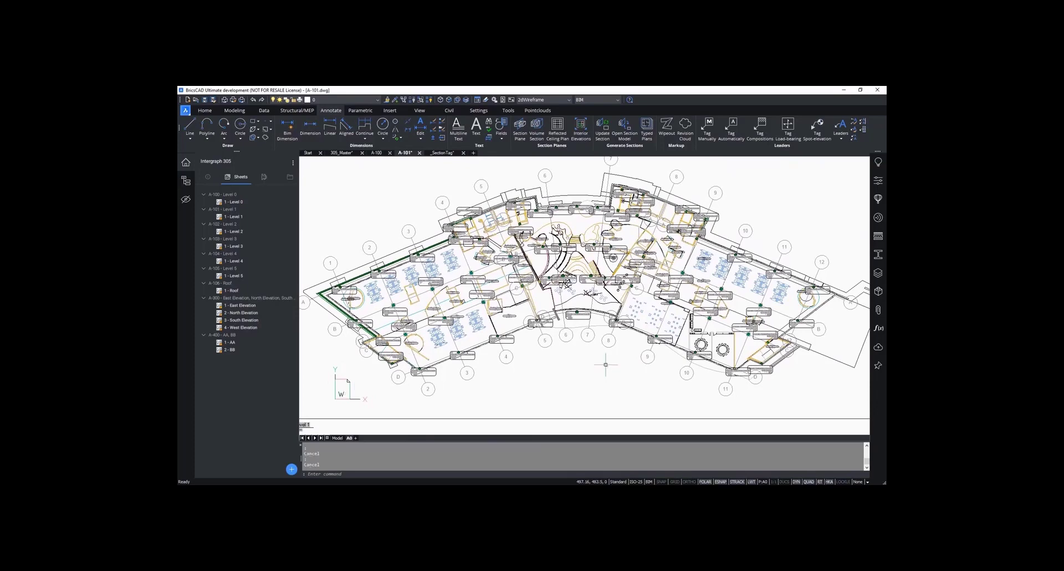
# Step: In the Drawing Explorer of _SectionTag.dwg, create a multileader style named _GeneralNoStyle based on _WallTypeStyleMin
pyautogui.click(443, 152)
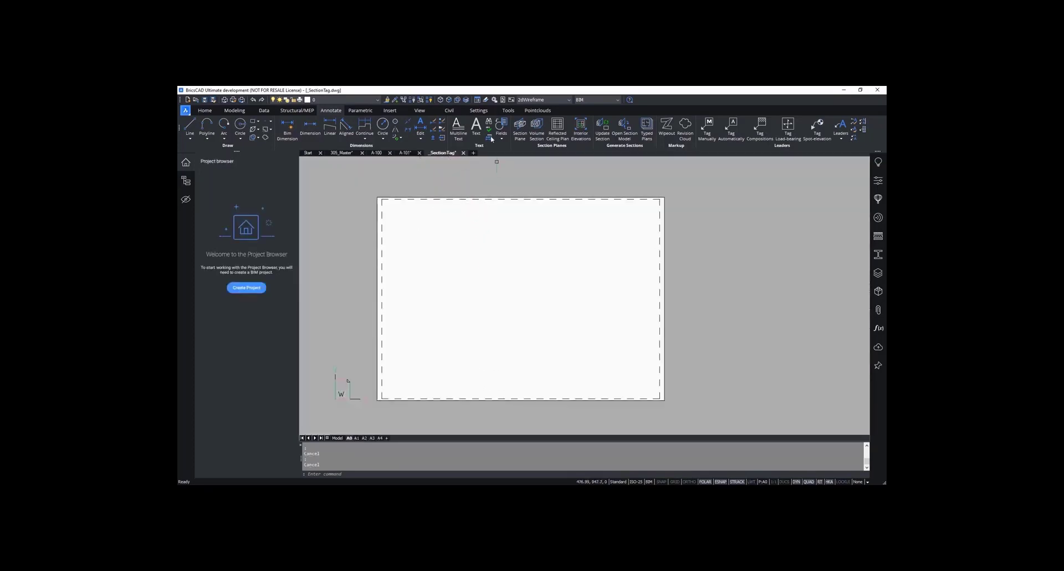
pyautogui.click(475, 100)
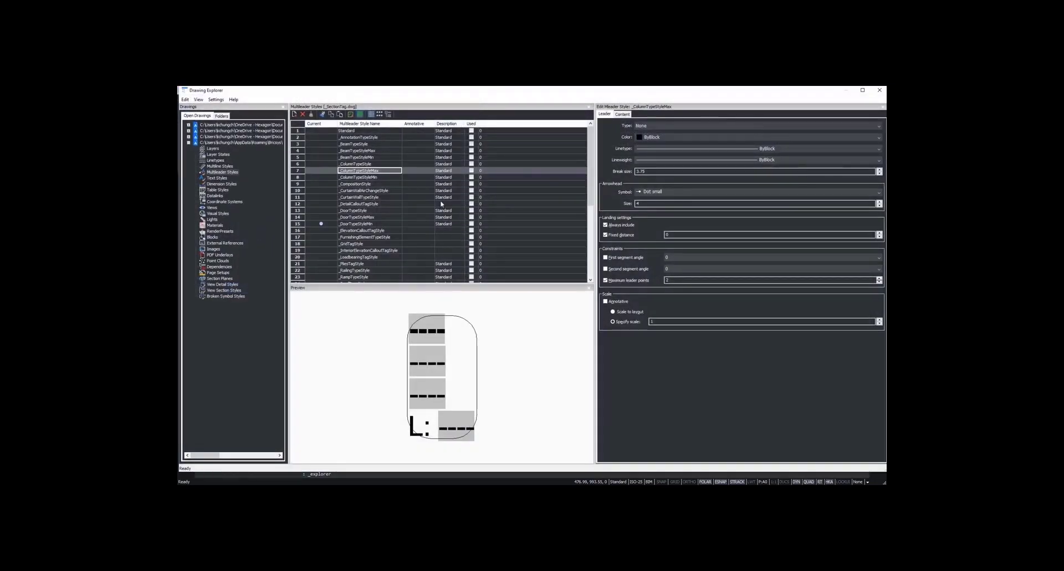
pyautogui.scroll(-4, 439, 201)
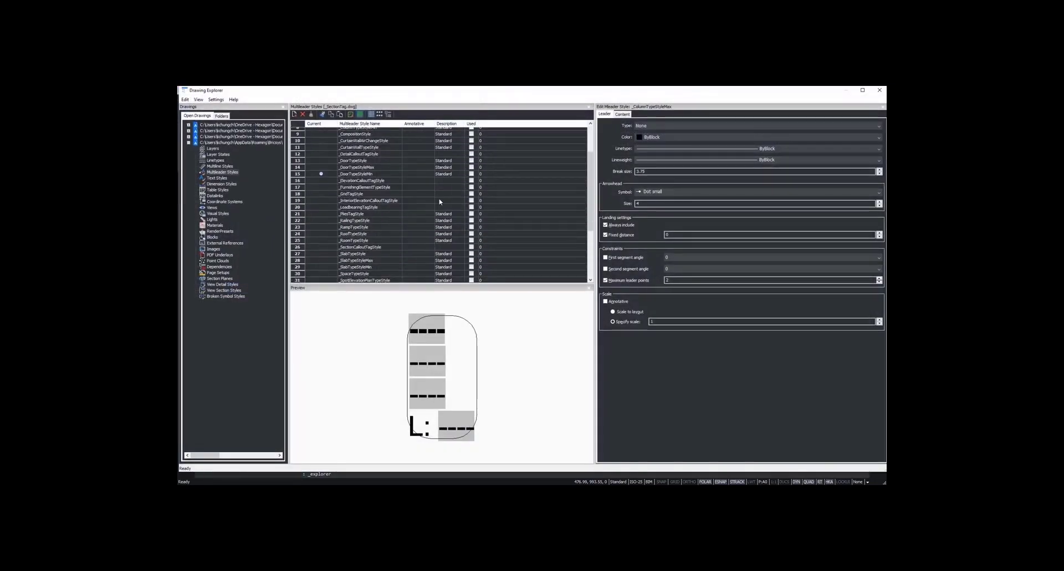
pyautogui.scroll(-2, 441, 203)
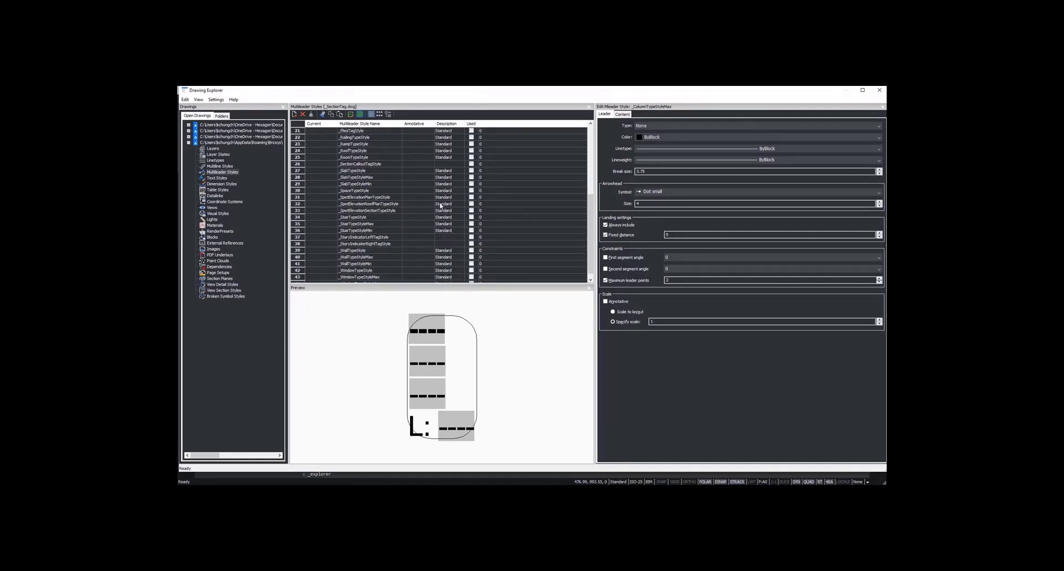
pyautogui.click(388, 264)
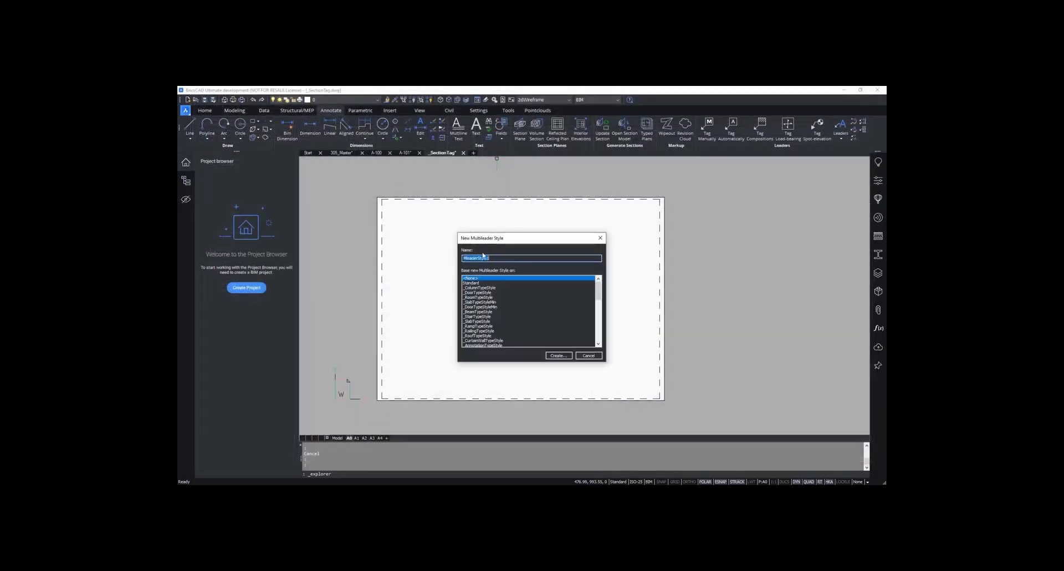
pyautogui.press('BackSpace')
pyautogui.scroll(-10, 527, 304)
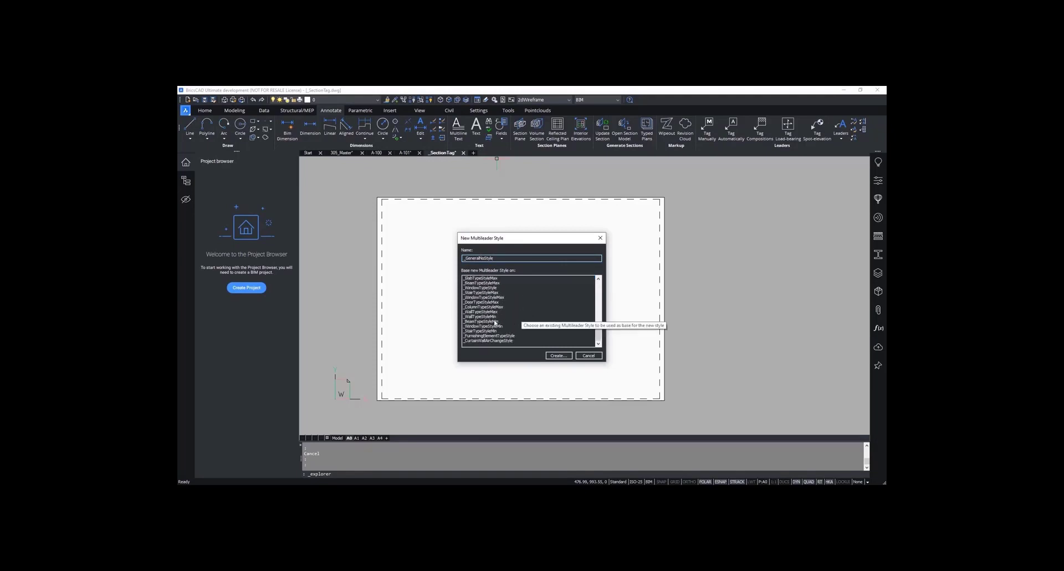
pyautogui.click(482, 316)
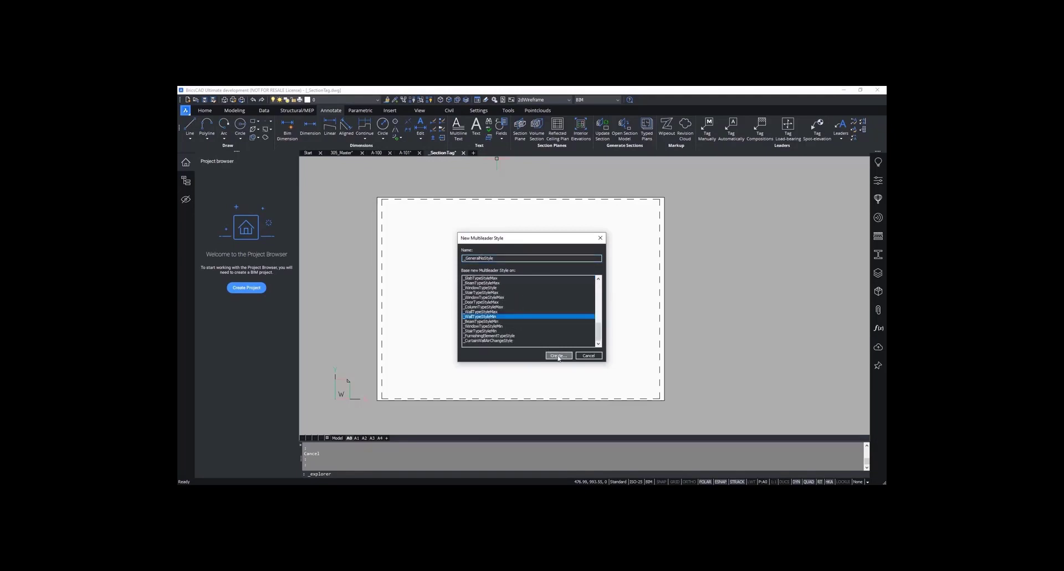
pyautogui.click(558, 356)
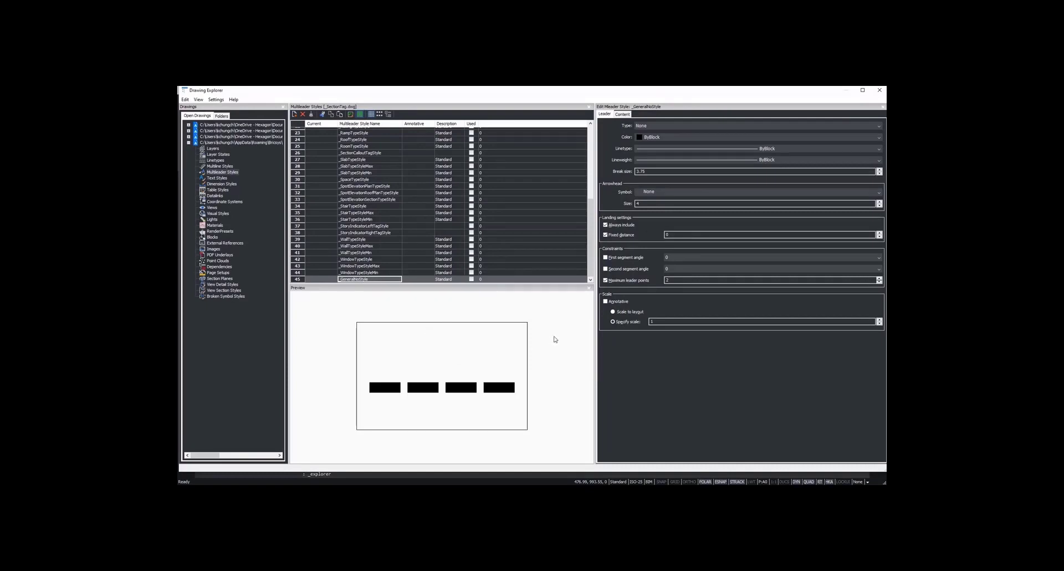
# Step: Replace the default text of _GeneralNoStyle with an ObjectIdMLeader field showing the BIM property Number, format (none)
pyautogui.click(623, 114)
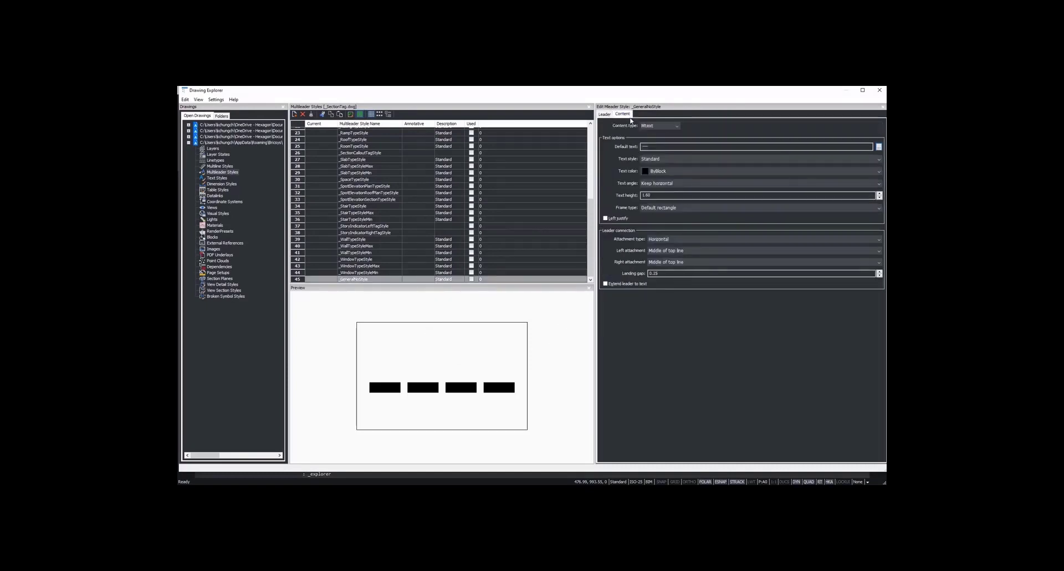
pyautogui.click(879, 146)
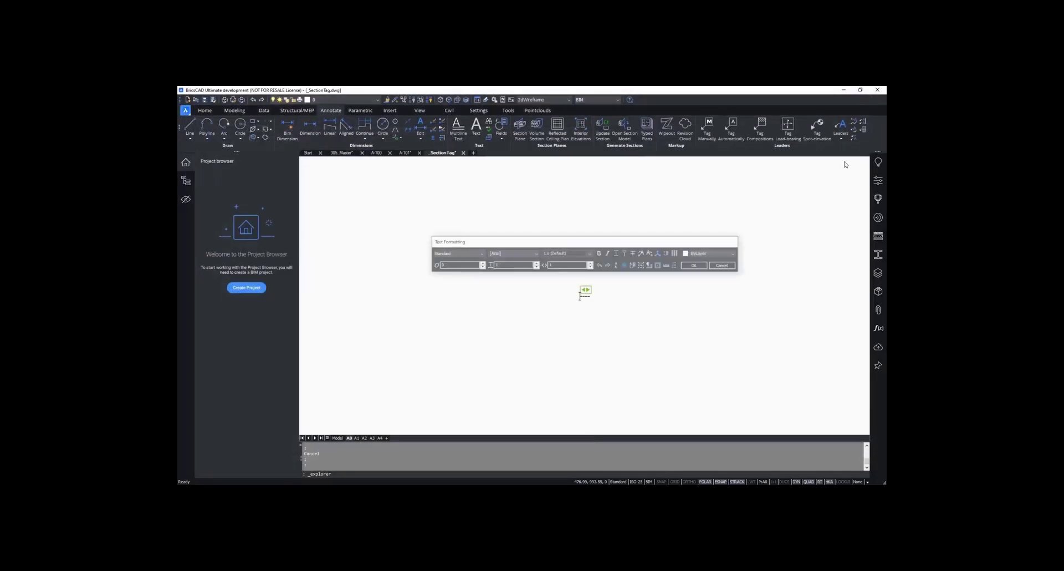
pyautogui.doubleClick(585, 295)
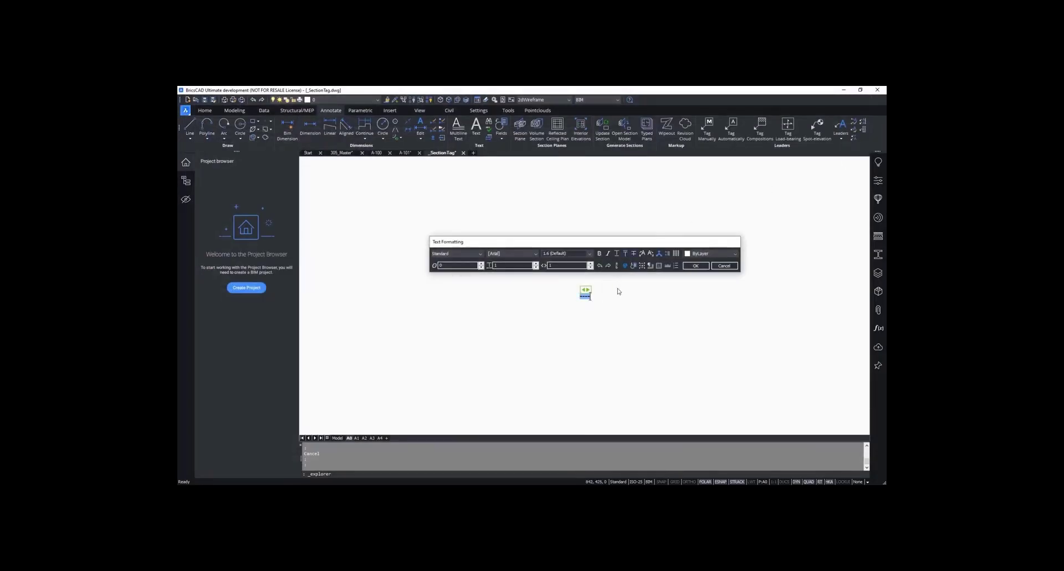
pyautogui.click(635, 266)
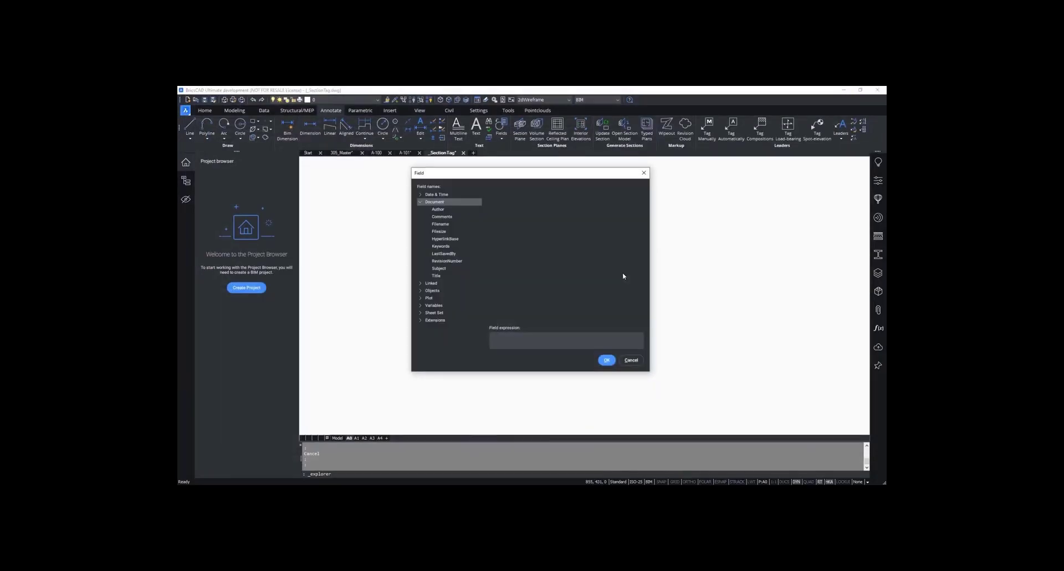
pyautogui.click(420, 320)
pyautogui.click(442, 342)
pyautogui.click(547, 216)
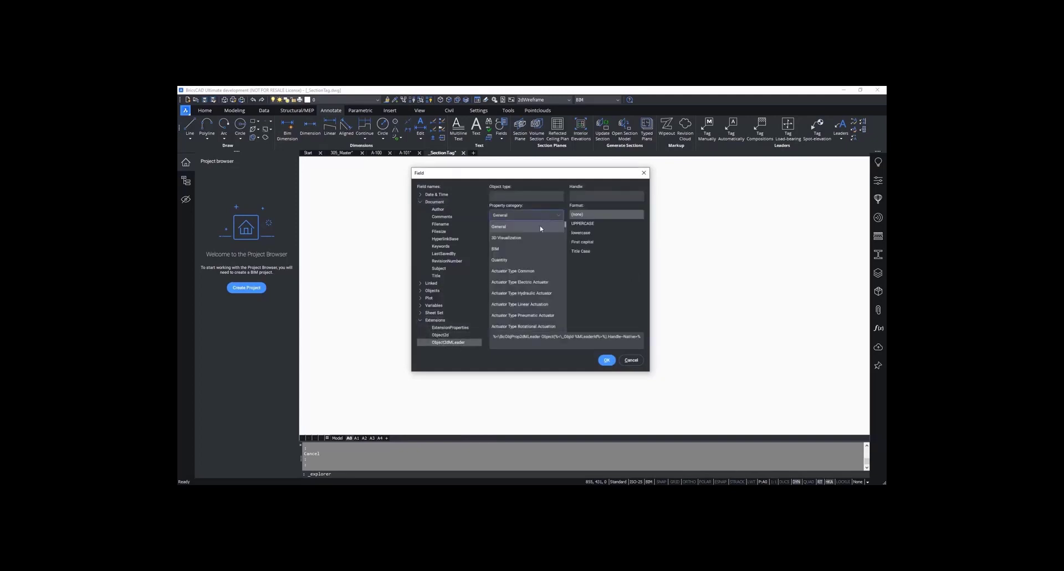
pyautogui.click(530, 249)
pyautogui.moveTo(563, 239); pyautogui.dragTo(565, 277)
pyautogui.click(537, 288)
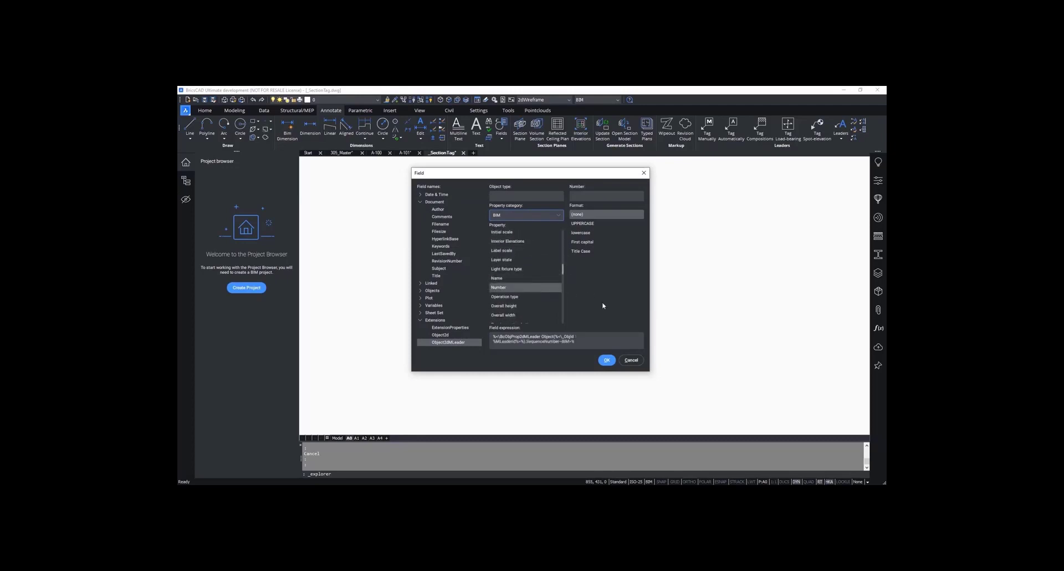
pyautogui.click(607, 360)
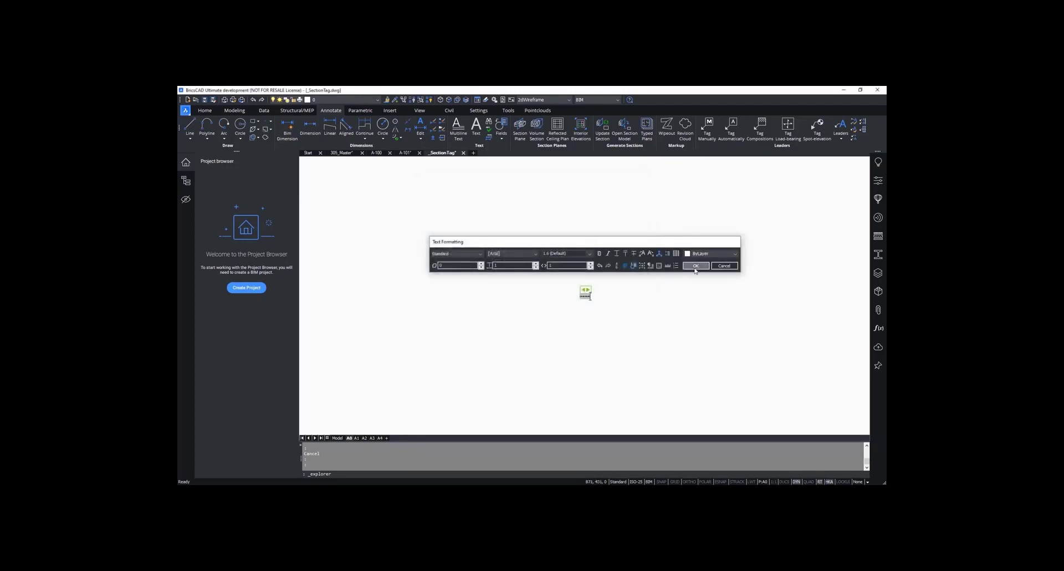
pyautogui.click(699, 265)
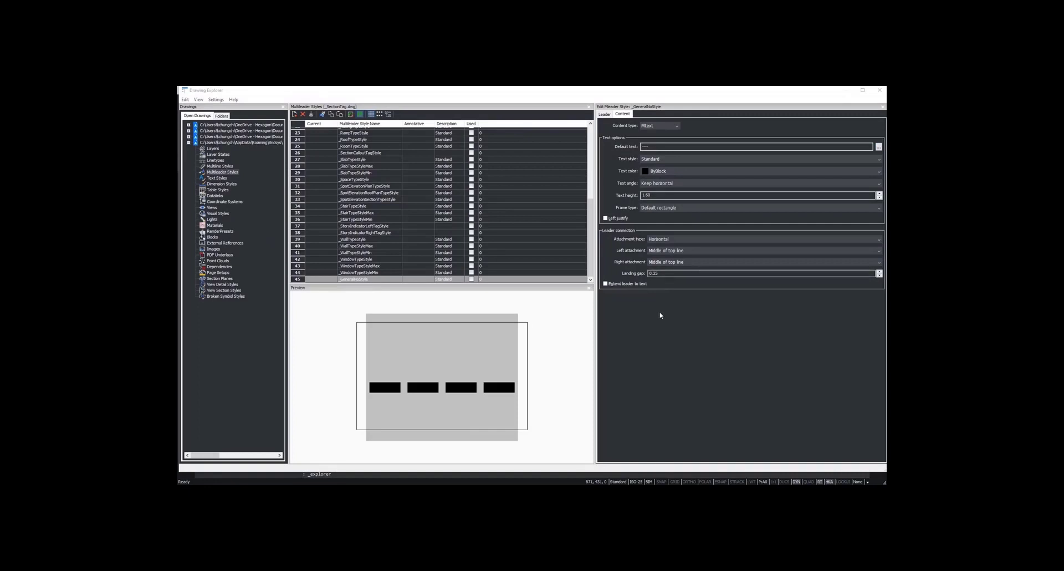
# Step: Set the text height of _GeneralNoStyle to 1.00 and its frame type to Circle, and close the Drawing Explorer
pyautogui.moveTo(659, 196); pyautogui.dragTo(631, 199)
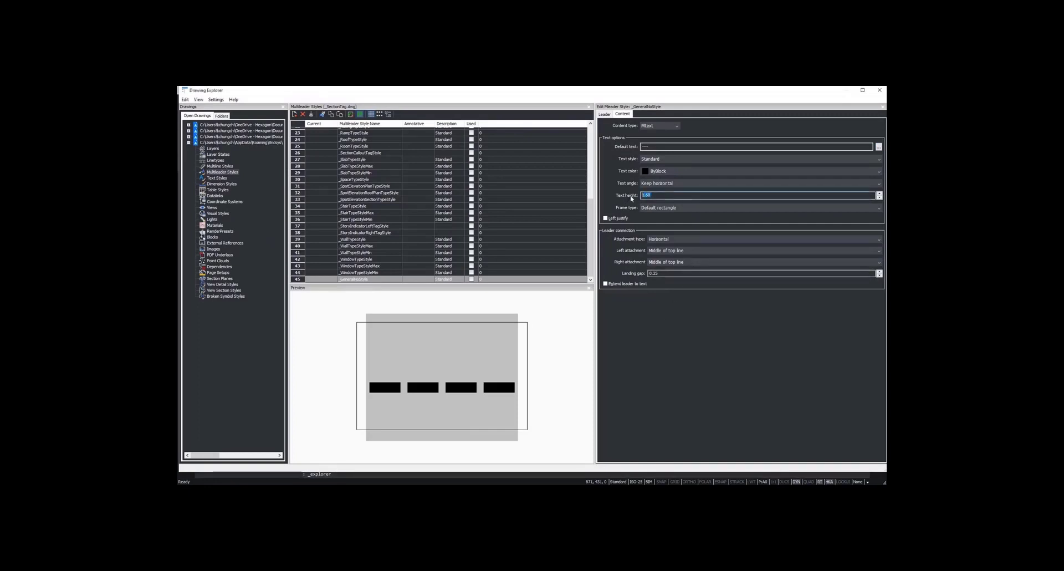
pyautogui.write('1.0')
pyautogui.click(664, 209)
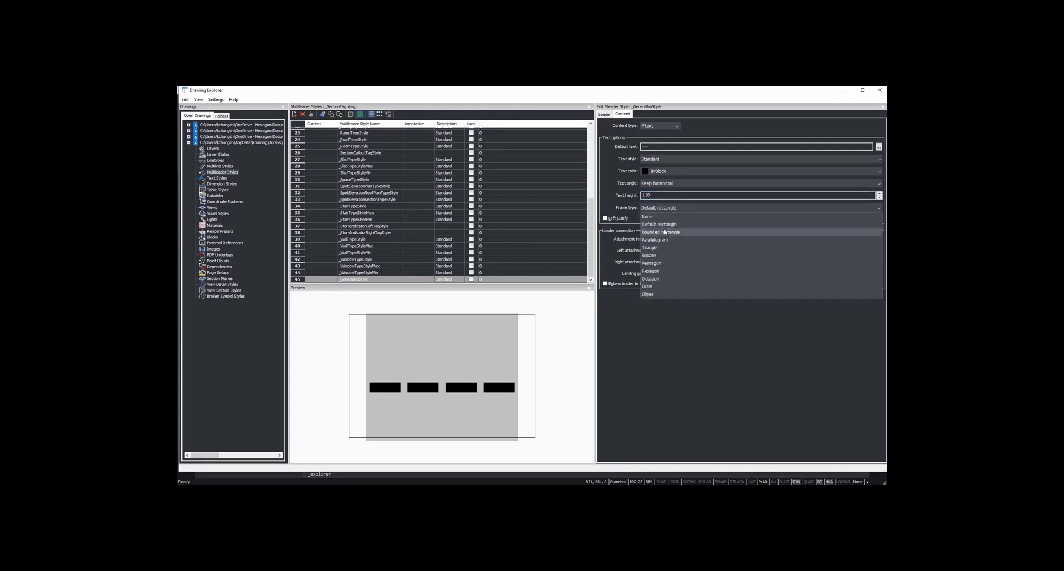
pyautogui.click(665, 233)
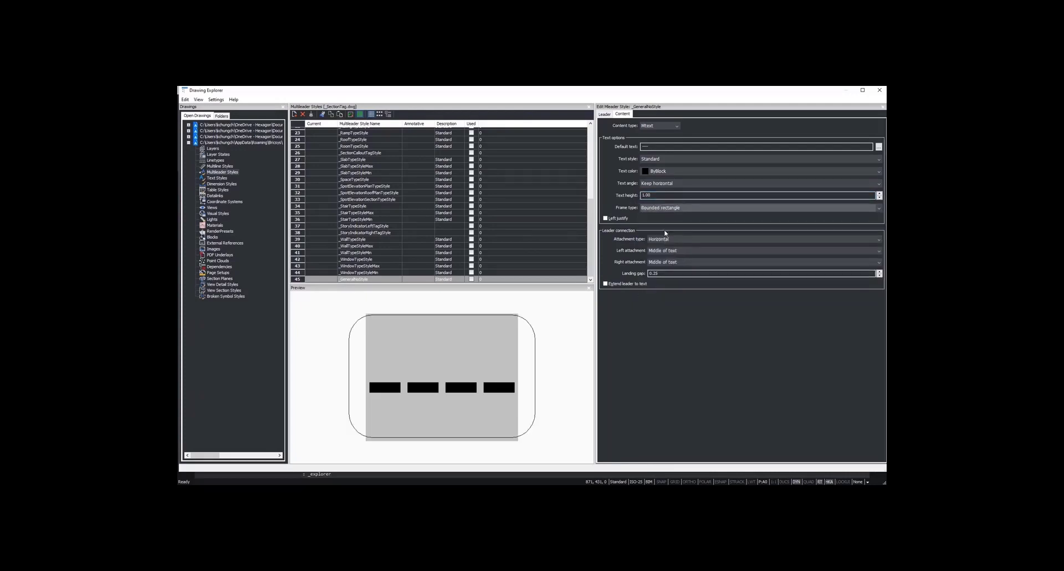
pyautogui.click(668, 208)
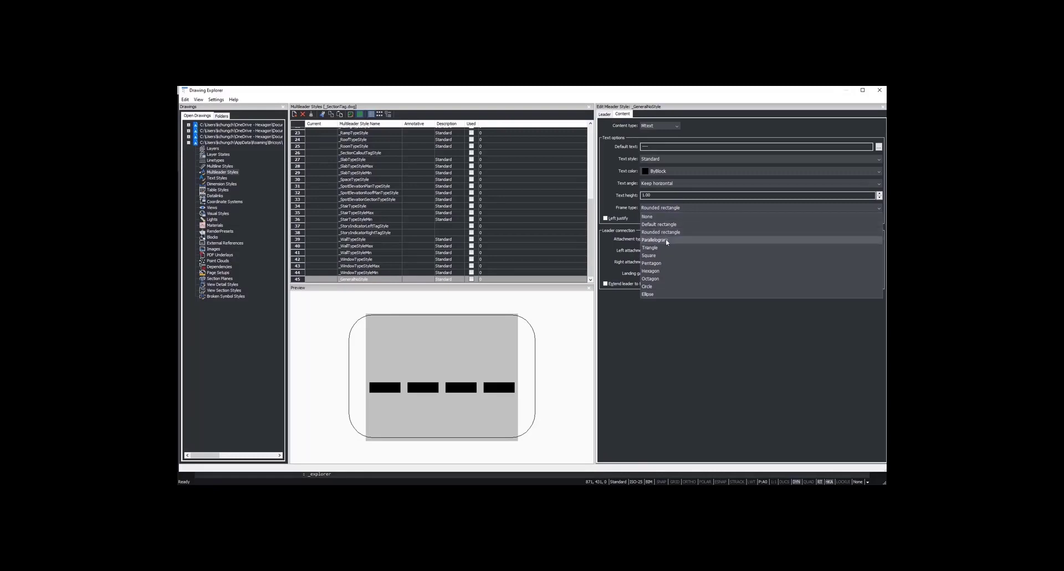
pyautogui.click(668, 236)
pyautogui.click(672, 208)
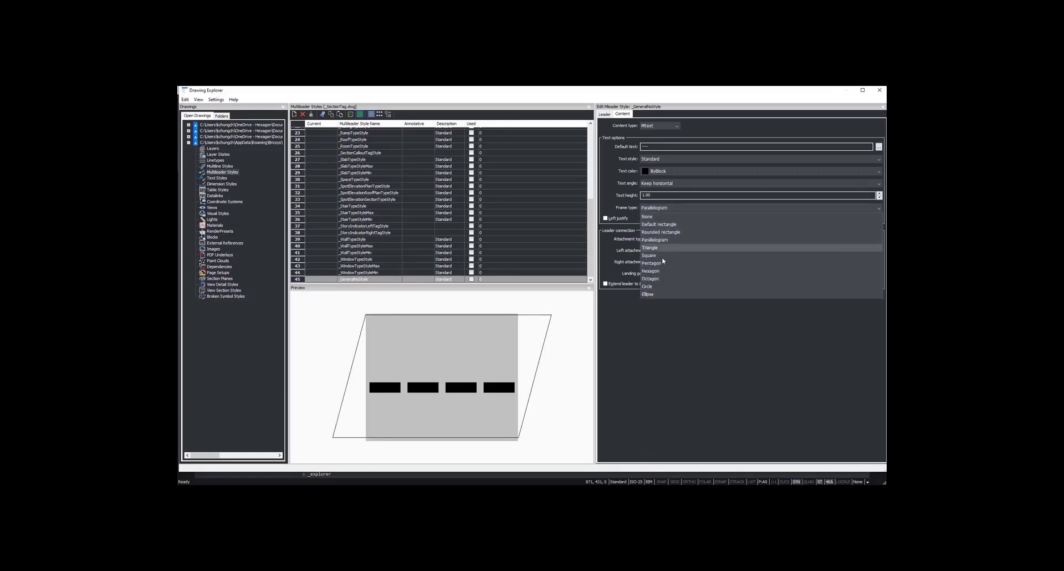
pyautogui.click(662, 286)
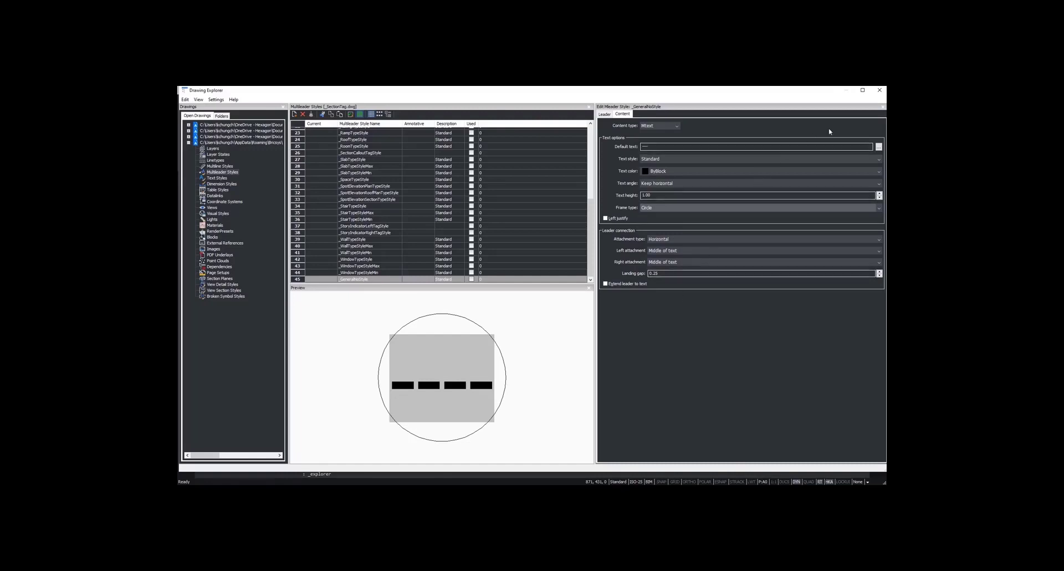
pyautogui.click(880, 90)
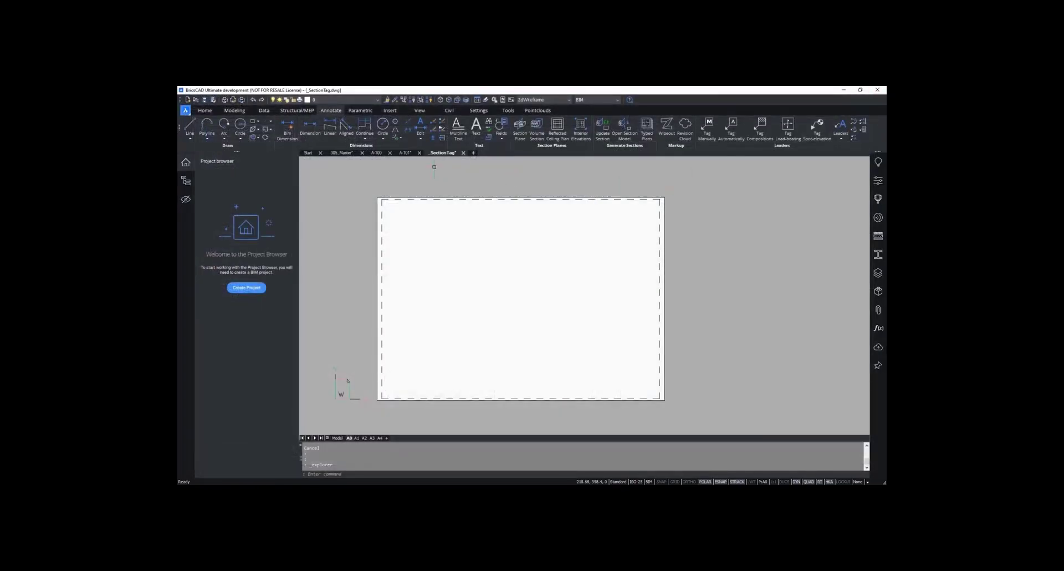
# Step: Save the changes to _SectionTag.dwg and close the drawing
pyautogui.click(205, 100)
pyautogui.click(462, 153)
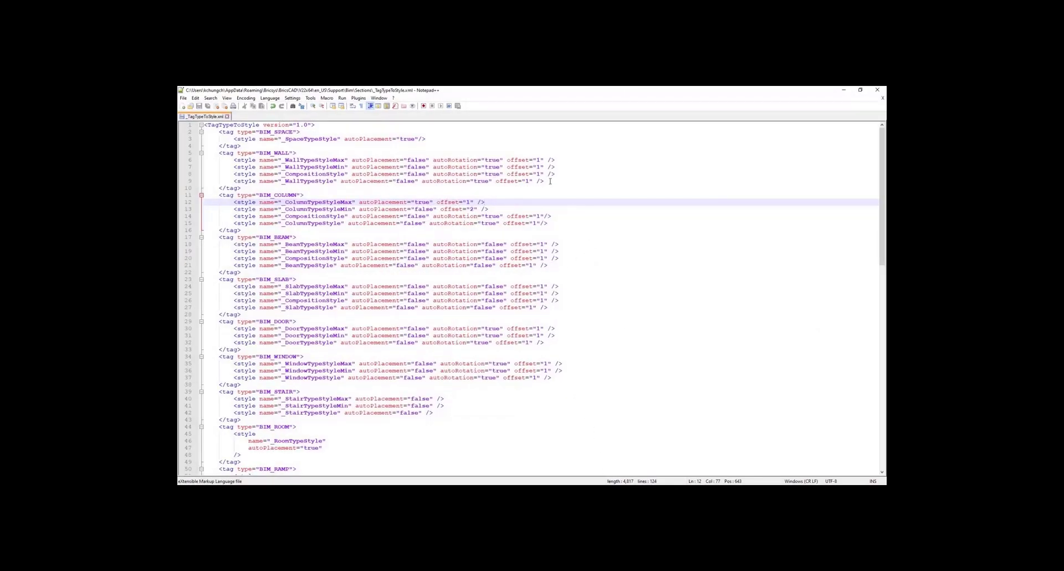
# Step: In _TagTypeToStyle.xml, duplicate the _WallTypeStyle line at the end of the BIM_WALL tag block
pyautogui.moveTo(550, 181); pyautogui.dragTo(232, 183)
pyautogui.hotkey('ctrl', 'c')
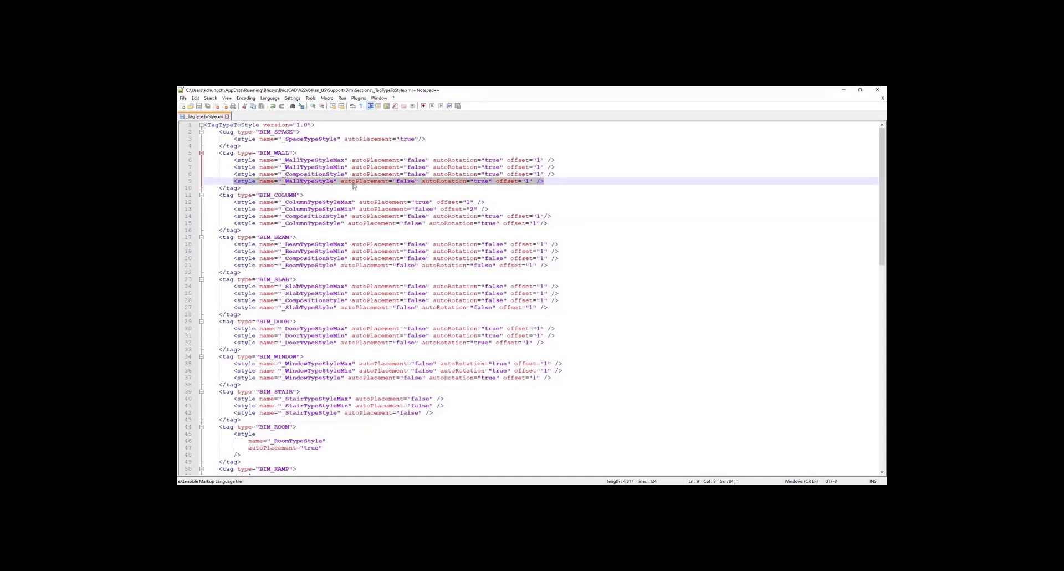
pyautogui.click(555, 183)
pyautogui.press('Return')
pyautogui.hotkey('ctrl', 'v')
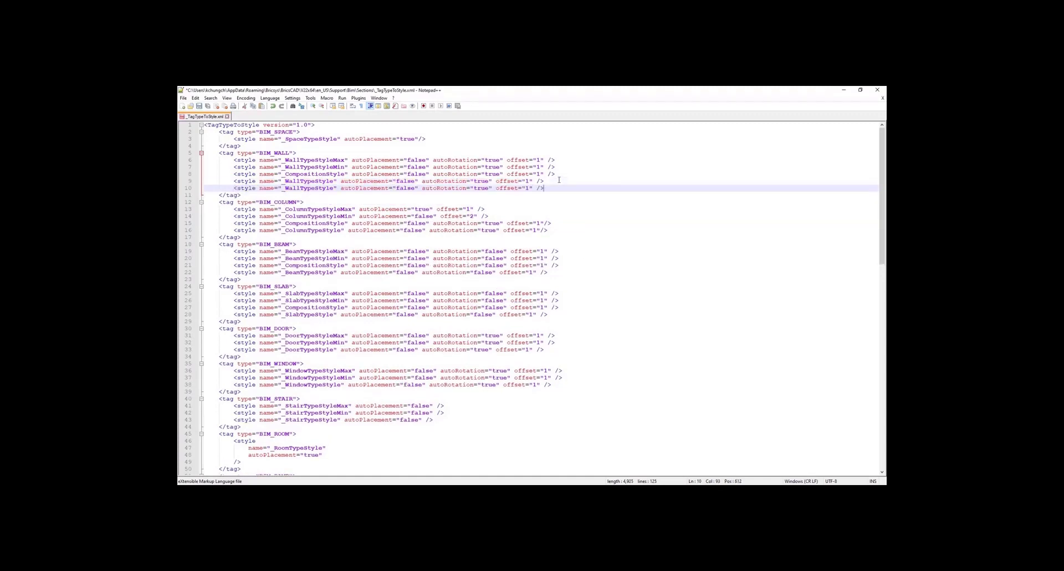
# Step: Rename the style in the duplicated BIM_WALL line to _GeneralNoStyle, save the XML file and minimize the editor
pyautogui.moveTo(318, 190); pyautogui.dragTo(290, 191)
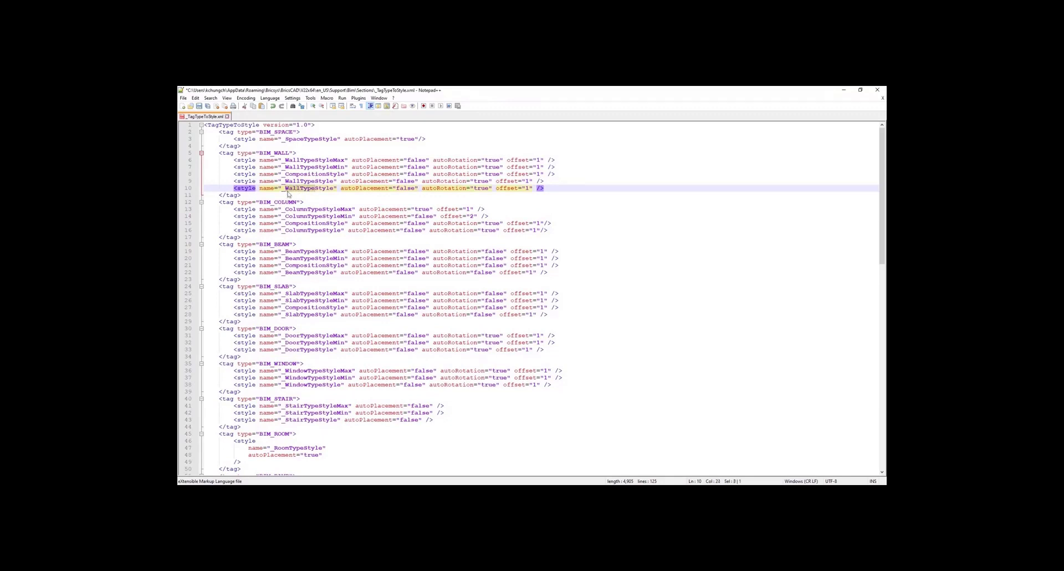
pyautogui.write('GeneralNo')
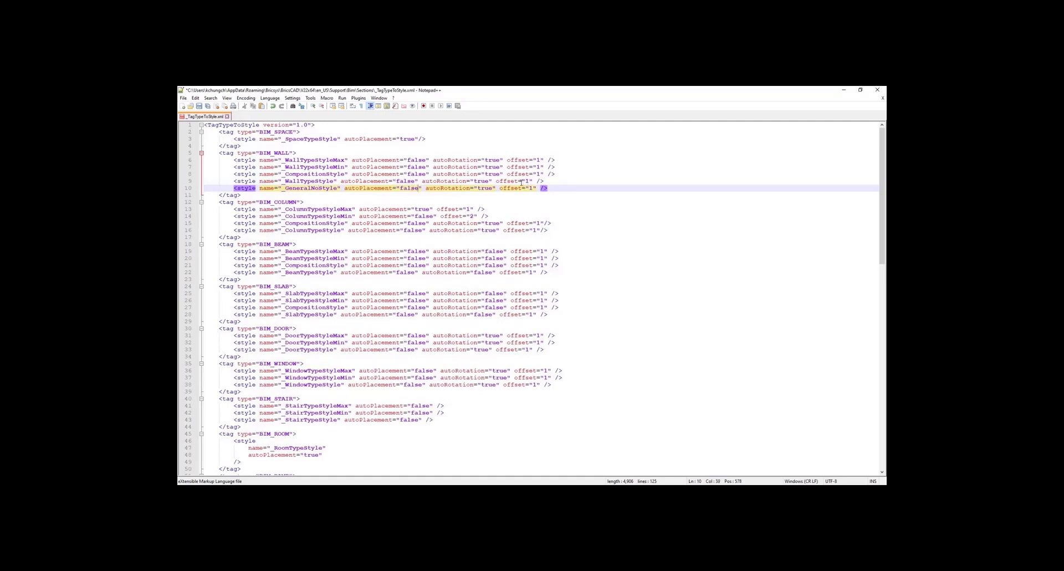
pyautogui.click(200, 107)
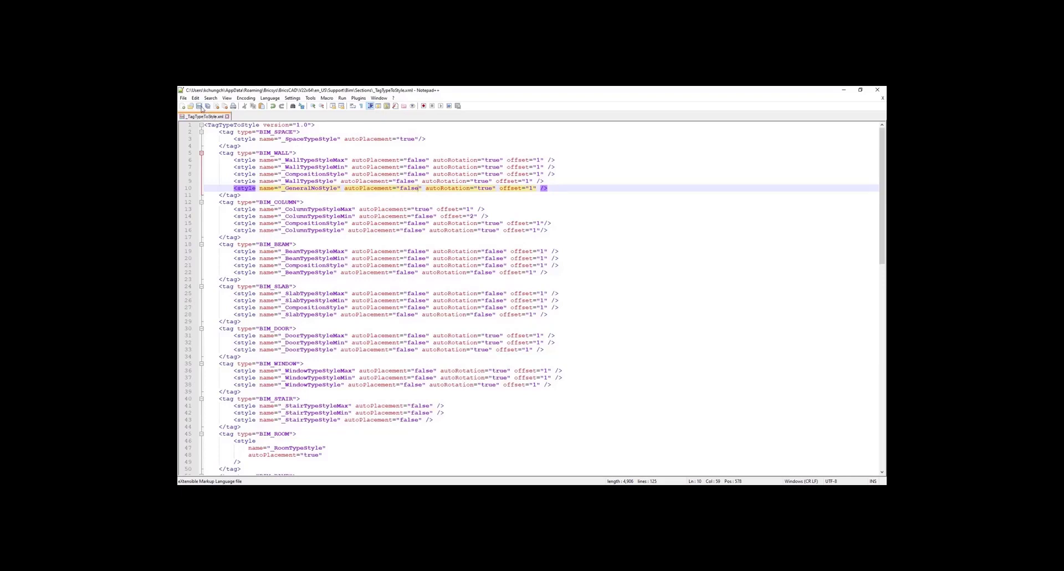
pyautogui.click(844, 89)
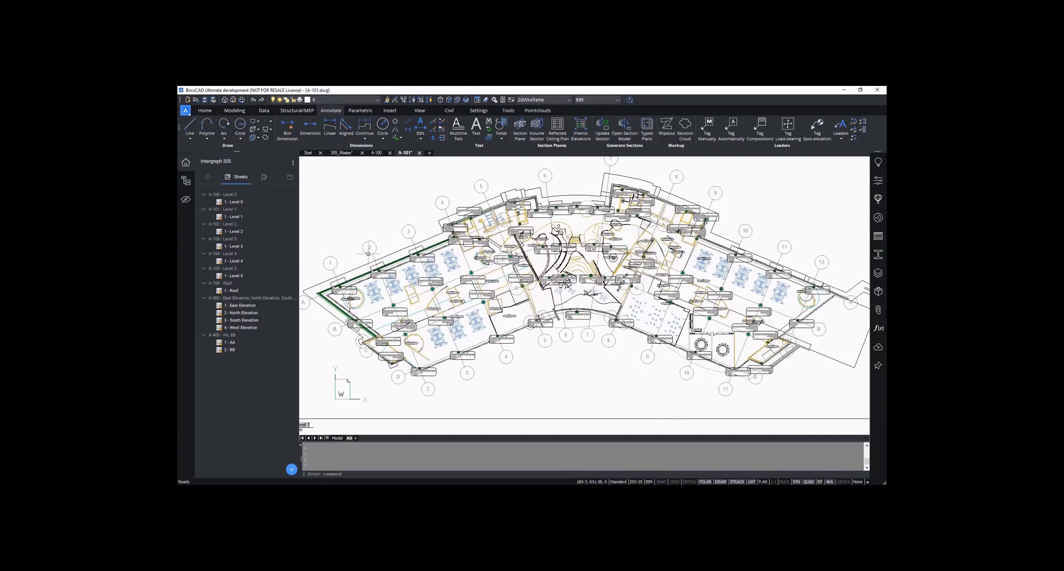
# Step: Open 305_Interior.dwg from the project files and check the BIM Number property of two Level 1 meeting room walls
pyautogui.click(288, 180)
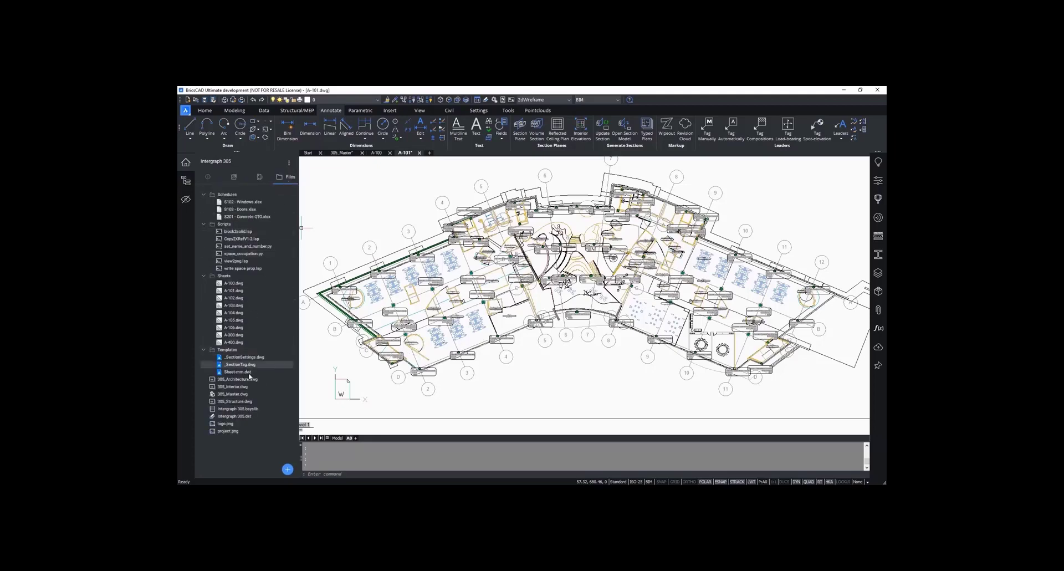
pyautogui.doubleClick(244, 386)
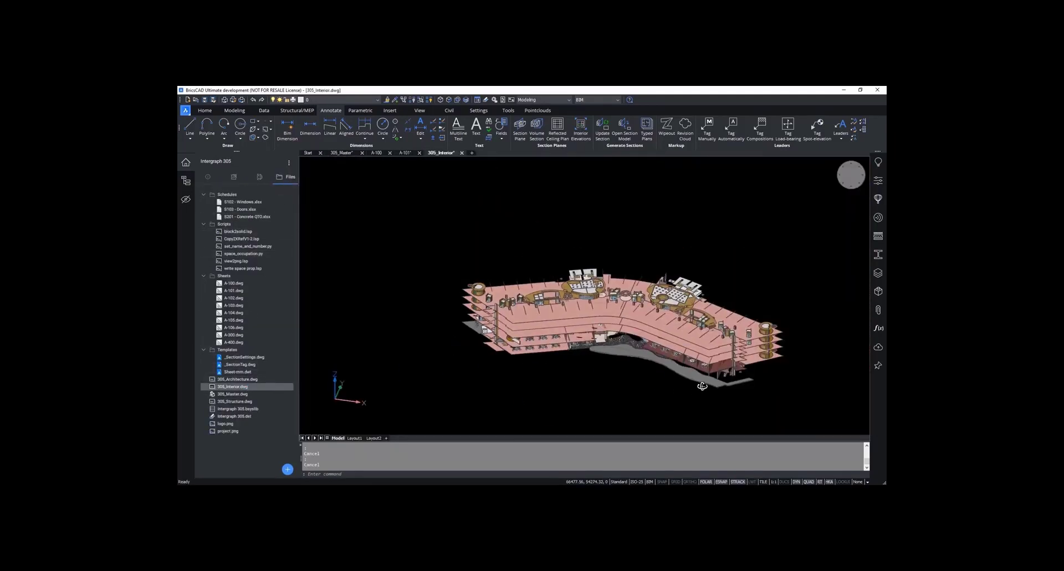
pyautogui.scroll(3, 699, 361)
pyautogui.scroll(3, 701, 360)
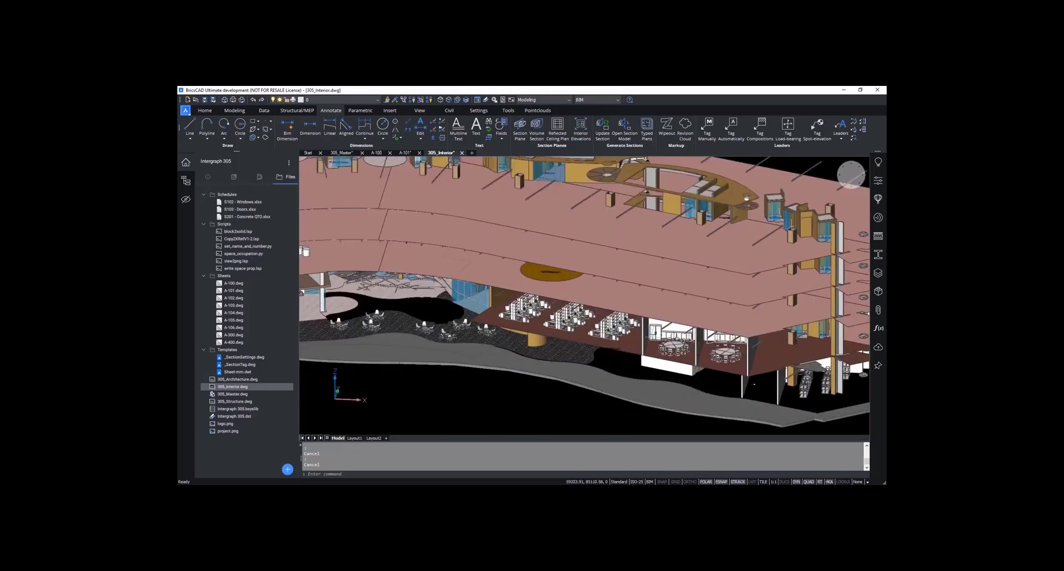
pyautogui.click(654, 333)
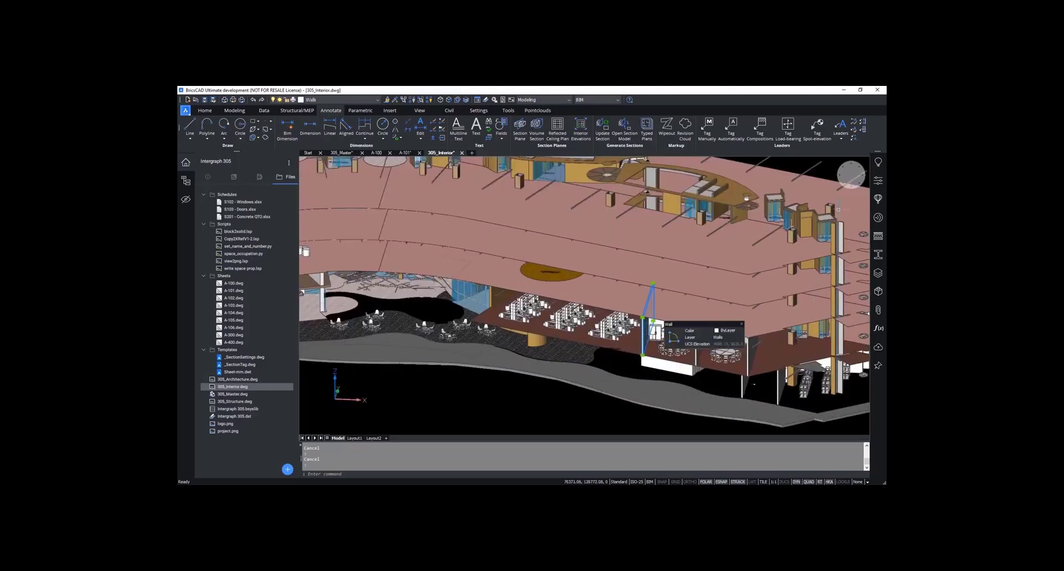
pyautogui.click(878, 180)
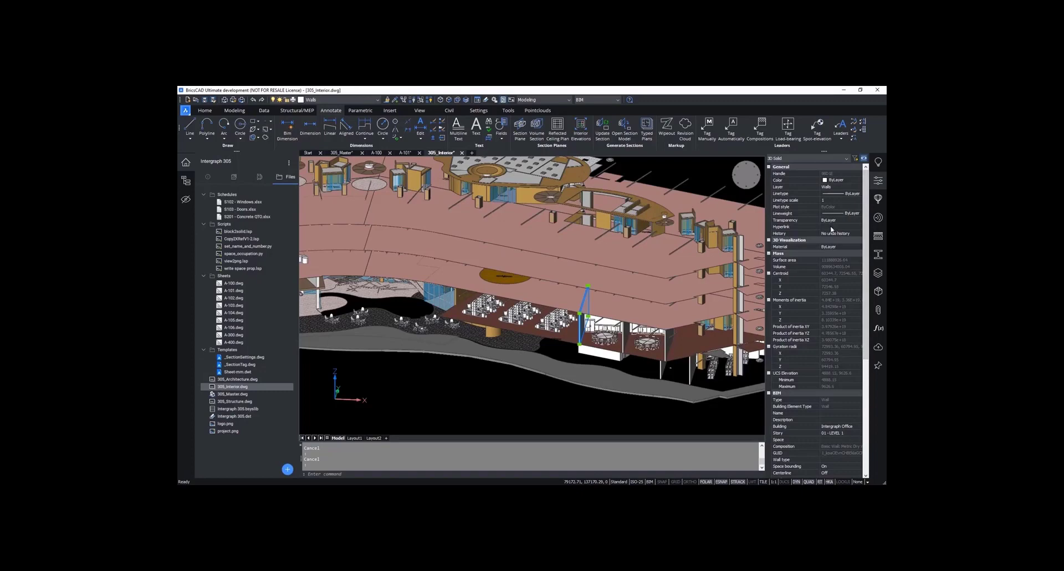
pyautogui.scroll(-2, 831, 229)
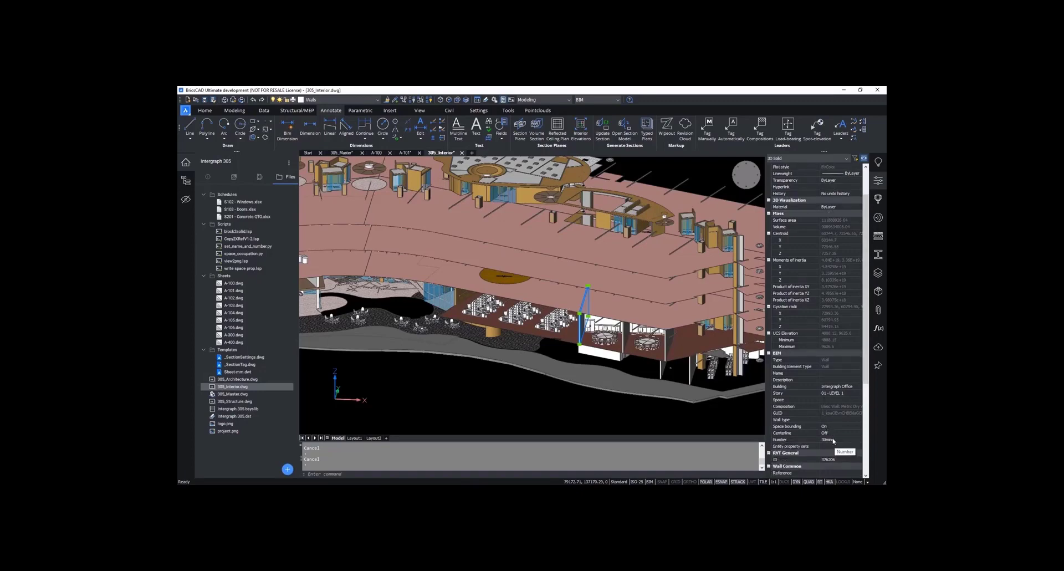
pyautogui.click(668, 347)
pyautogui.scroll(-2, 834, 403)
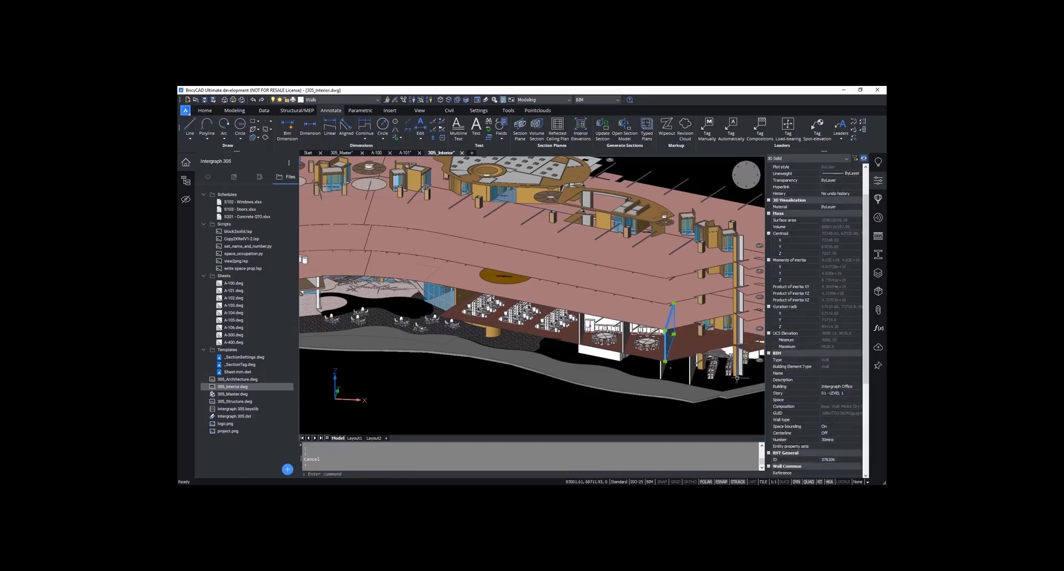
pyautogui.press('Escape')
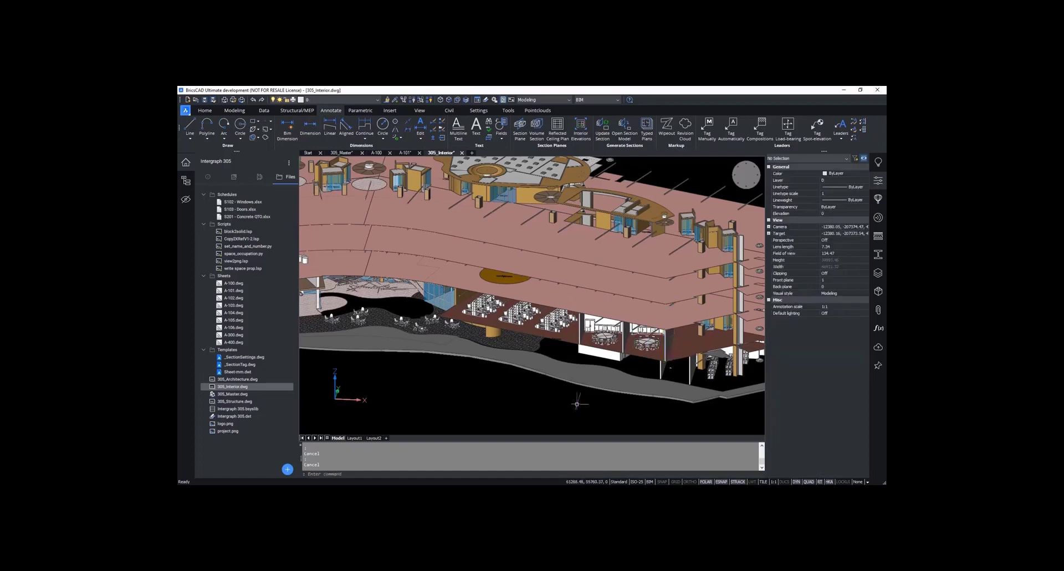
# Step: On sheet A-101, manually tag the vertical outer wall of the meeting room, placing its number tag outside the room
pyautogui.click(405, 152)
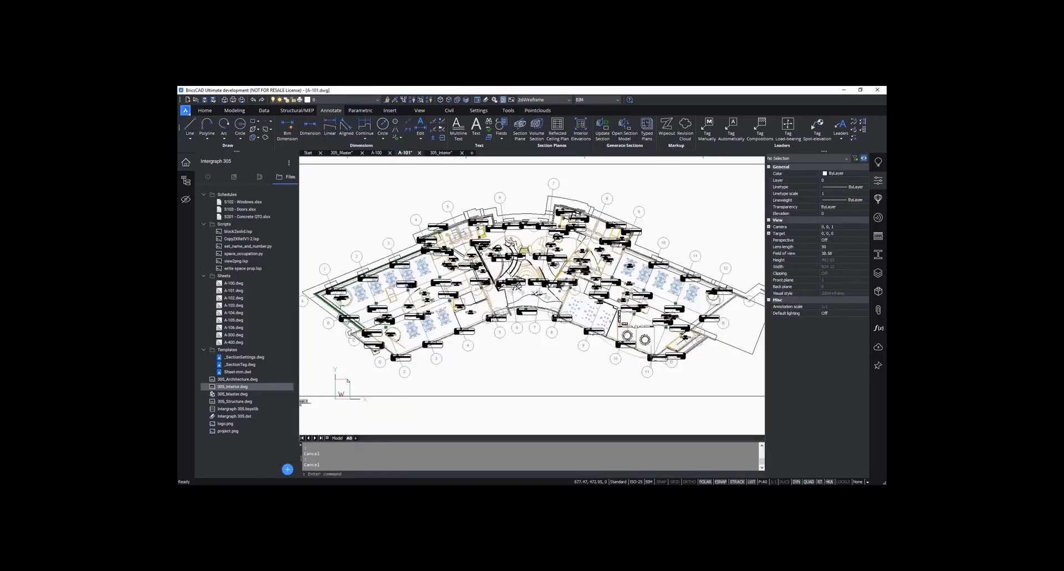
pyautogui.scroll(3, 657, 331)
pyautogui.scroll(2, 560, 366)
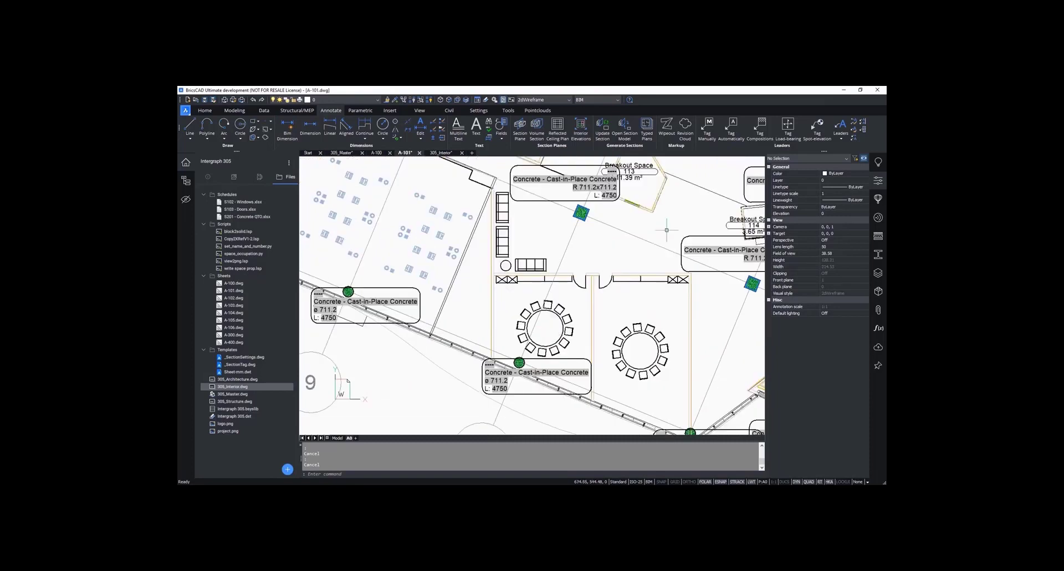
pyautogui.click(708, 135)
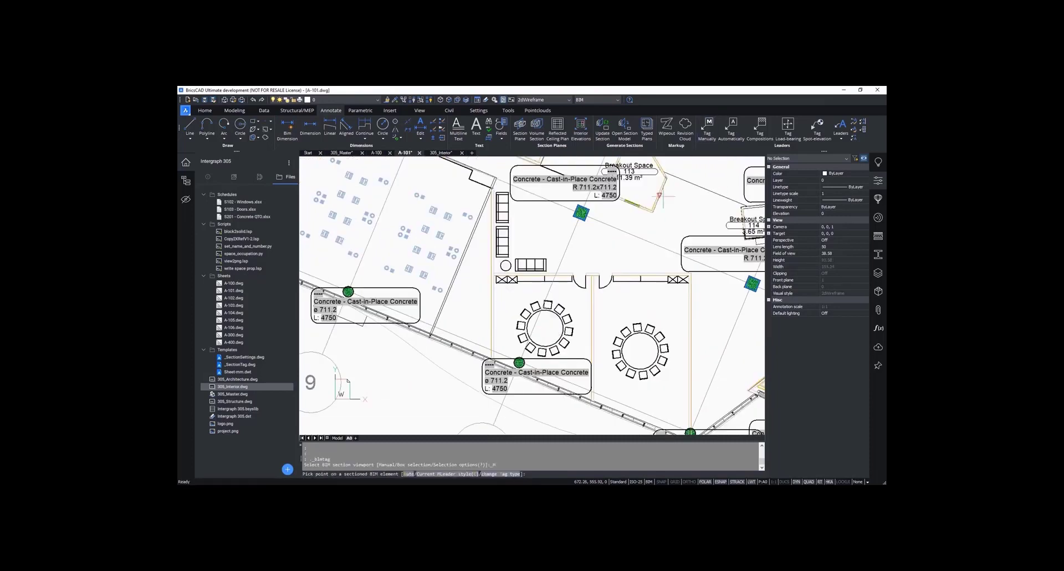
pyautogui.click(491, 315)
pyautogui.scroll(3, 491, 316)
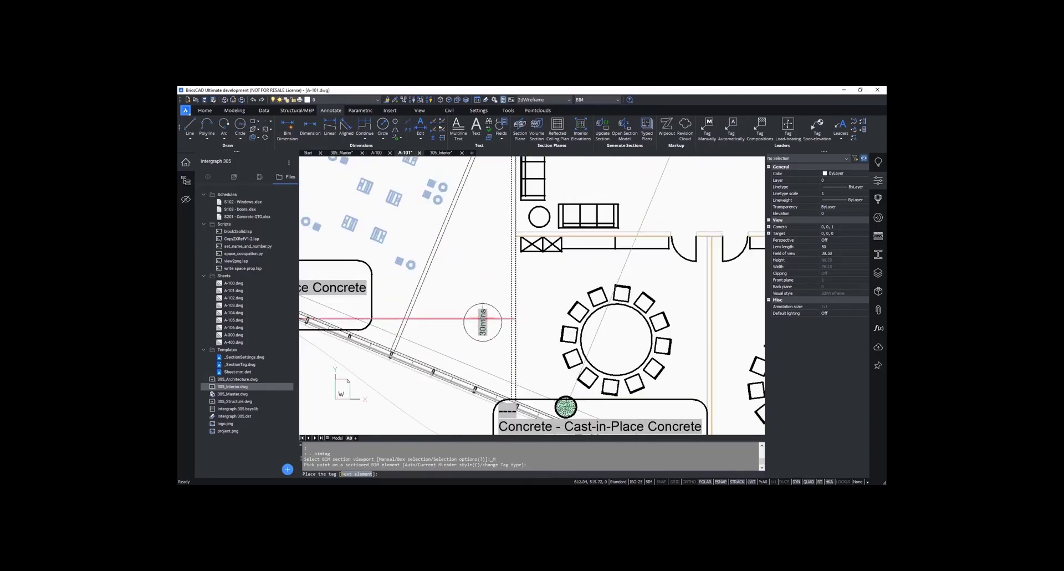
pyautogui.click(485, 319)
# Step: Manually tag the horizontal wall of the adjacent meeting room, placing its number tag just above the wall, and end the tagging command
pyautogui.scroll(-4, 466, 311)
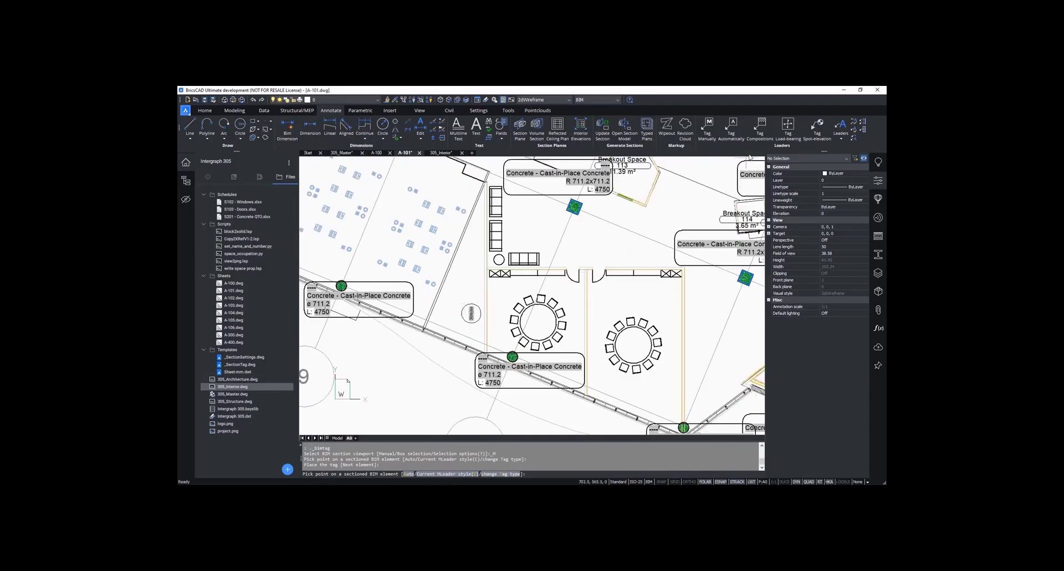
pyautogui.scroll(2, 640, 270)
pyautogui.click(640, 271)
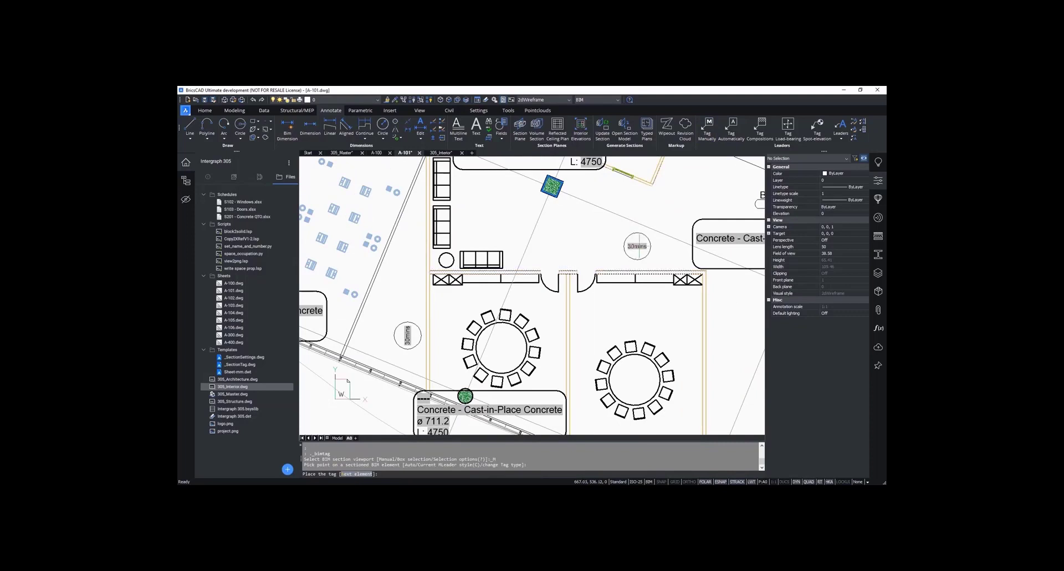
pyautogui.click(649, 254)
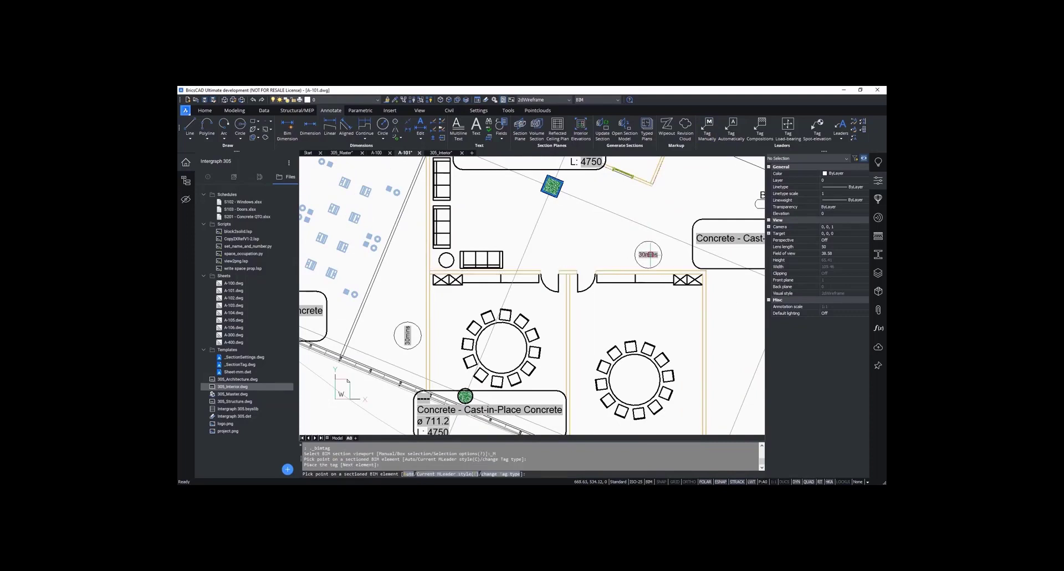
pyautogui.press('Escape')
pyautogui.press('Escape')
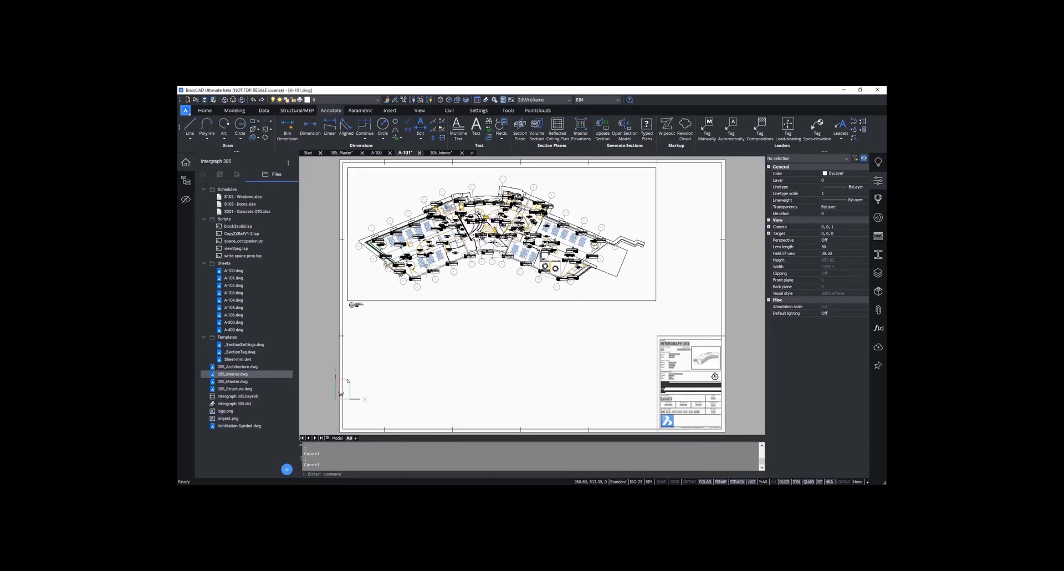
# Step: Draw a multileader on sheet A-101 from a desk chair near grid line 3 to a landing in the open space beside it
pyautogui.scroll(5, 426, 266)
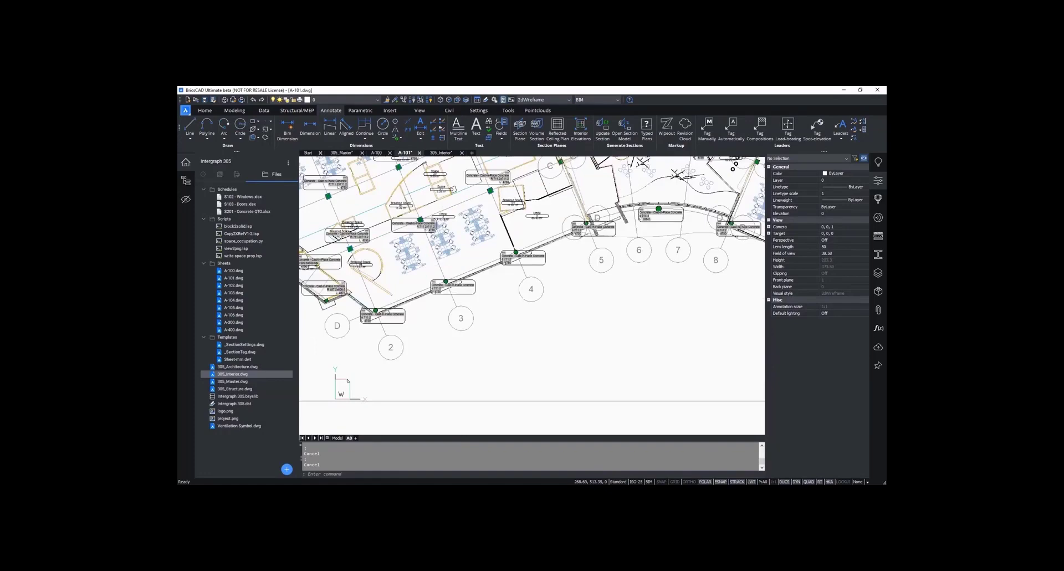
pyautogui.scroll(4, 427, 265)
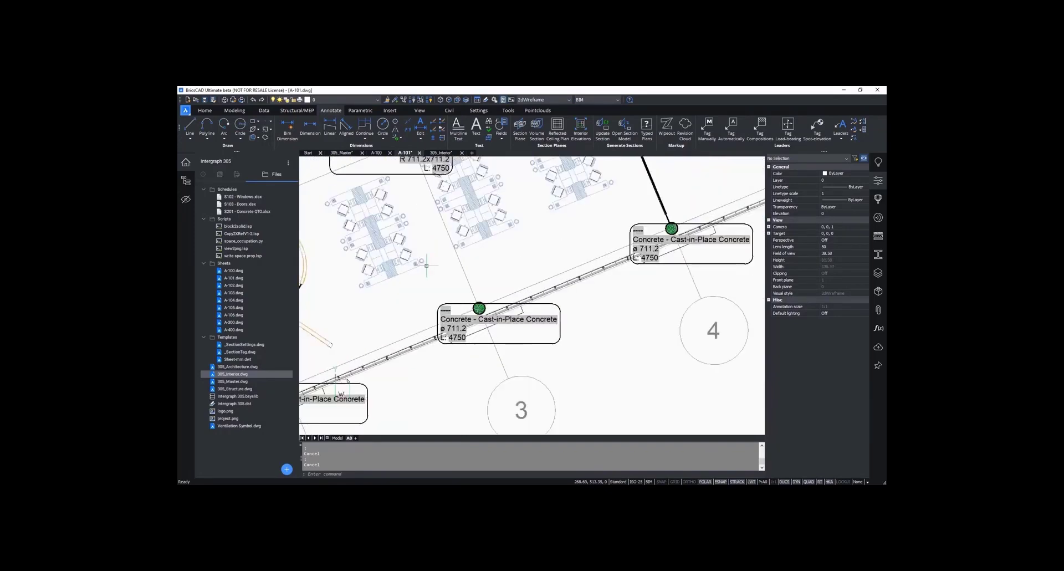
pyautogui.scroll(4, 427, 265)
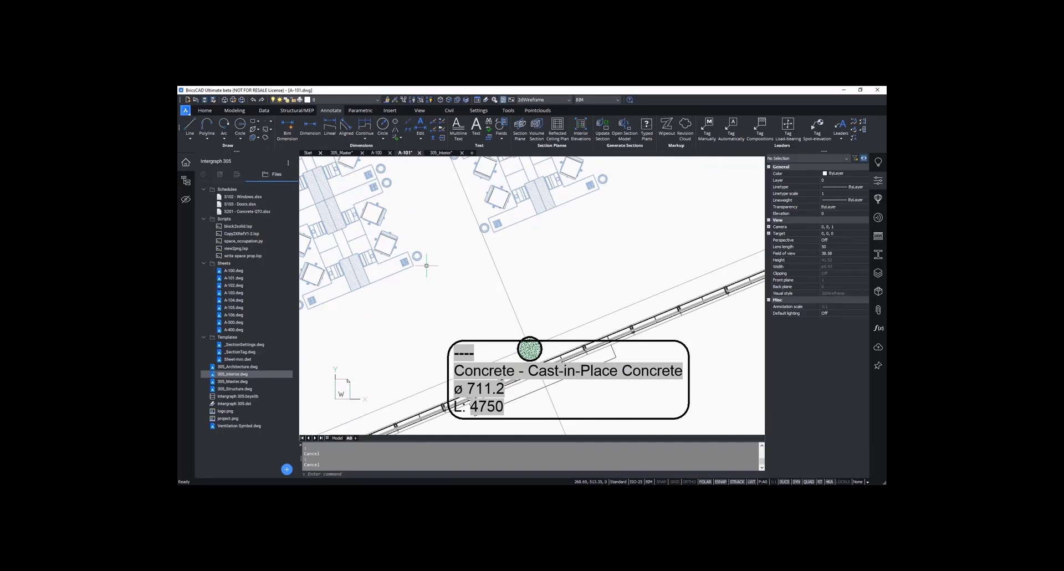
pyautogui.write('p')
pyautogui.press('Return')
pyautogui.moveTo(424, 255)
pyautogui.mouseDown()
pyautogui.moveTo(515, 342)
pyautogui.moveTo(506, 322)
pyautogui.mouseUp()
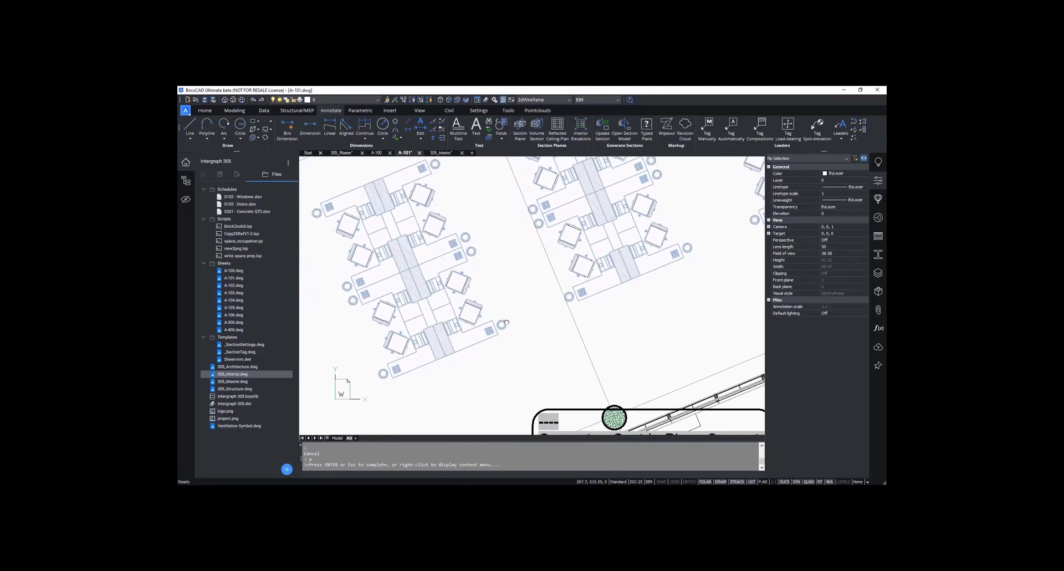
pyautogui.press('Escape')
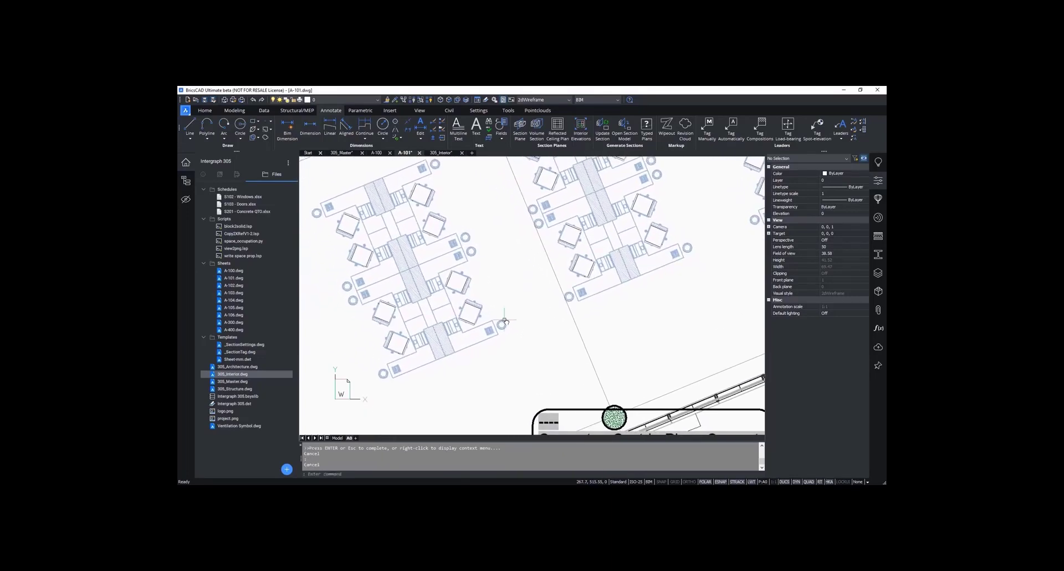
pyautogui.write('mleader')
pyautogui.press('Return')
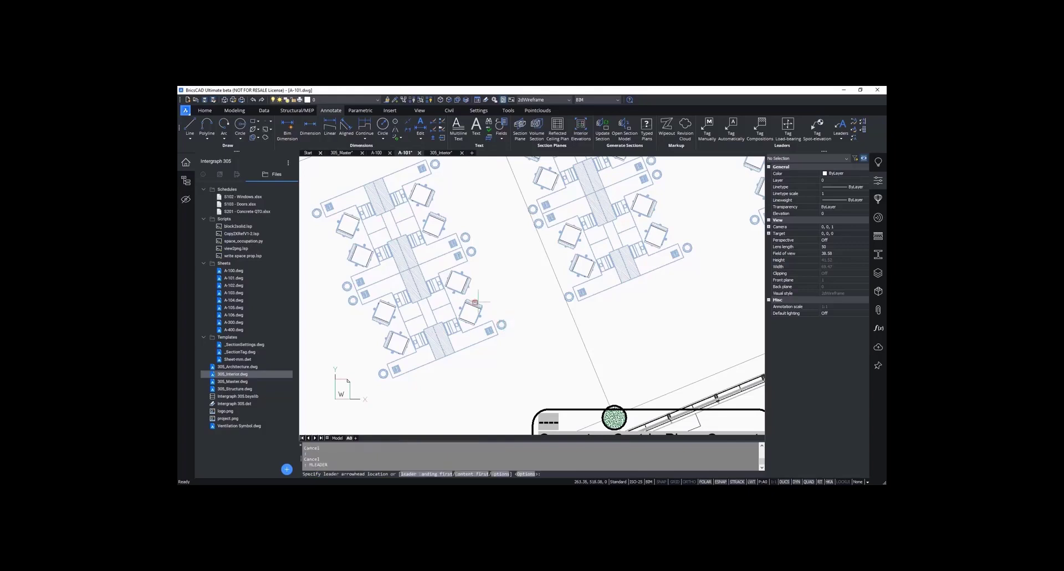
pyautogui.click(482, 305)
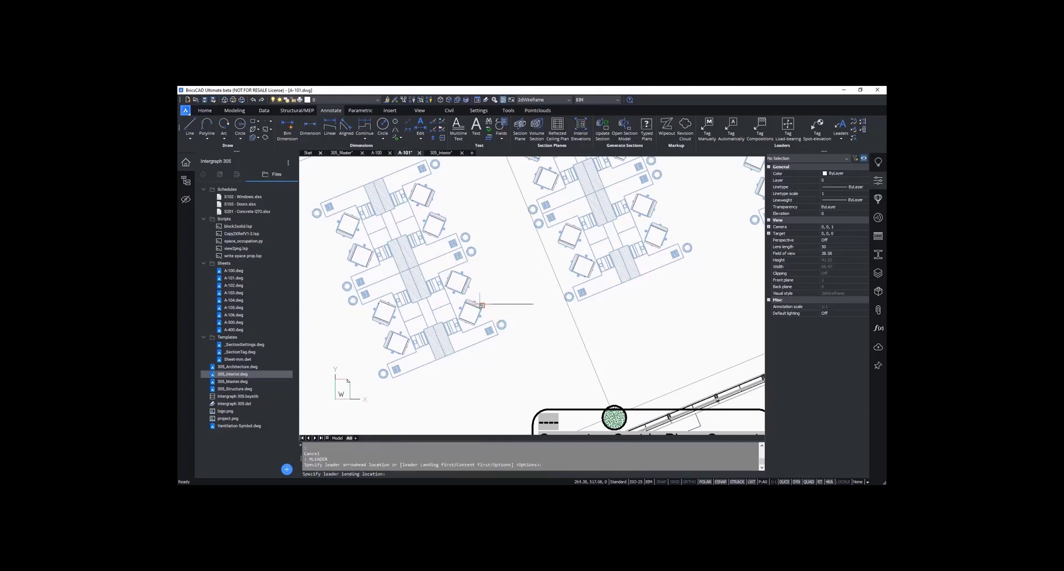
pyautogui.click(532, 342)
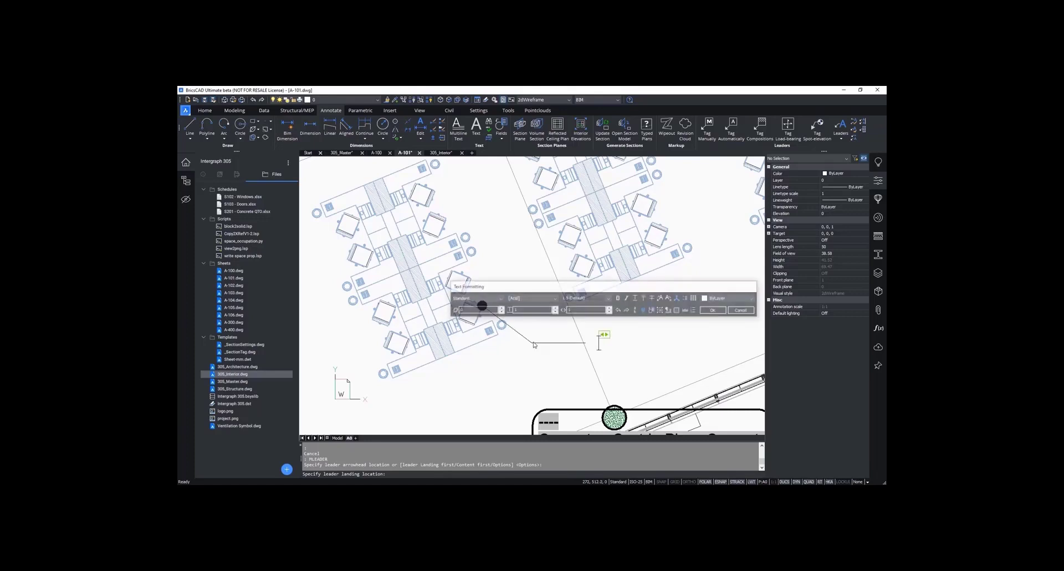
# Step: Insert an Object2dMLeader extension field into the multileader text, showing the linked furniture's Name from the BIM property category
pyautogui.click(653, 311)
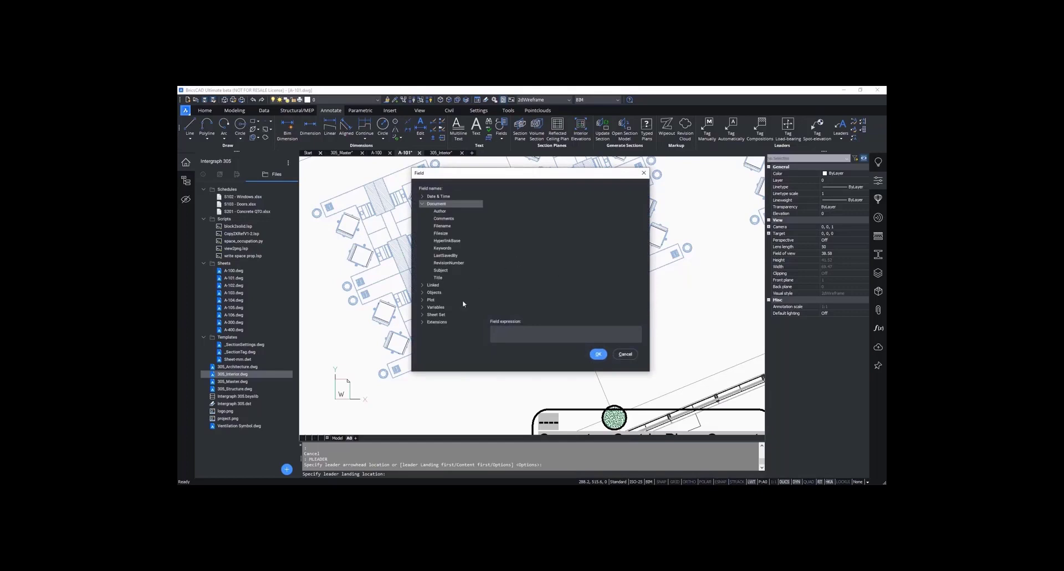
pyautogui.click(462, 321)
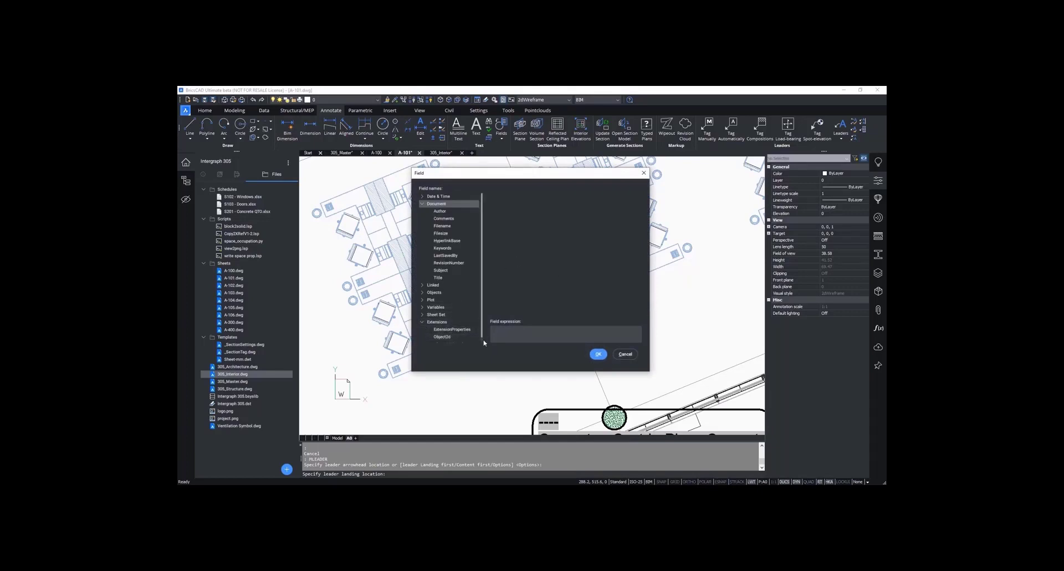
pyautogui.scroll(-1, 480, 339)
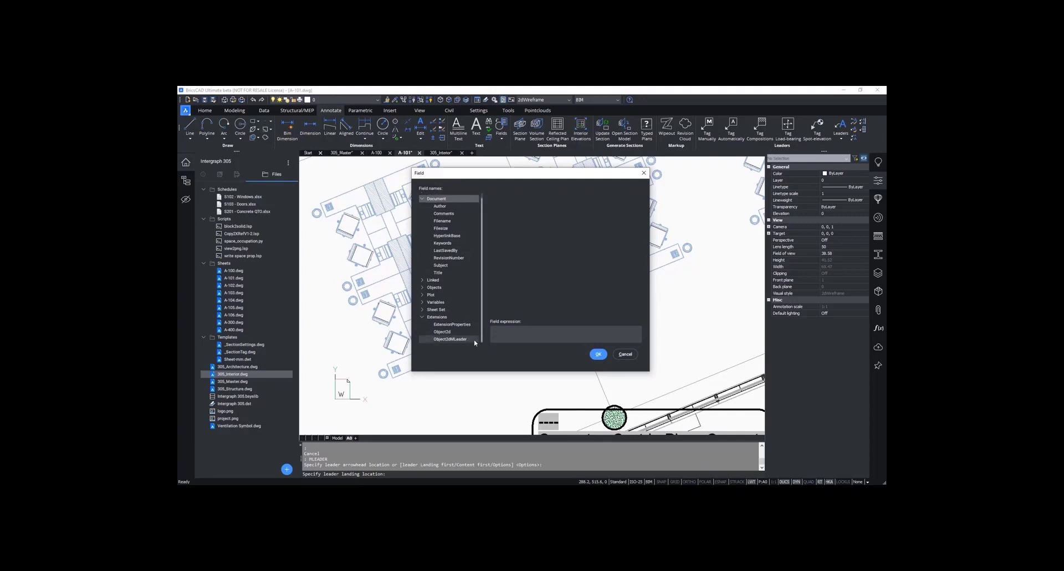
pyautogui.click(475, 341)
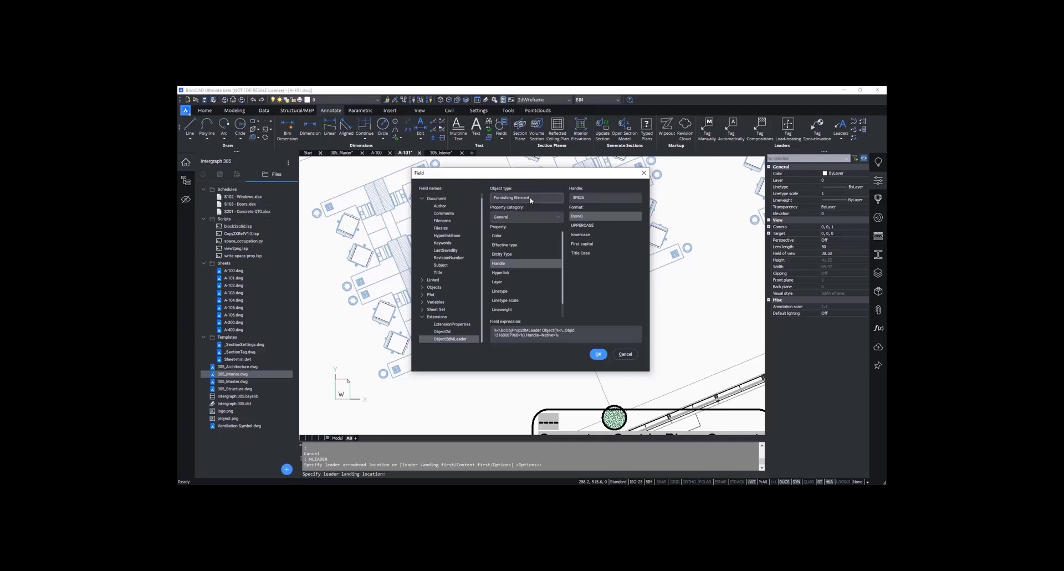
pyautogui.click(531, 218)
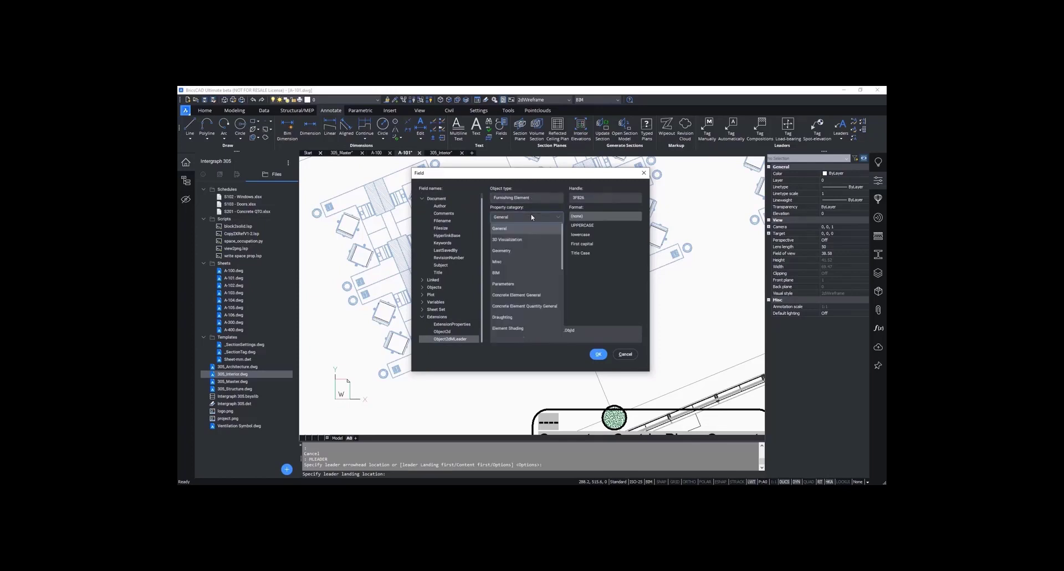
pyautogui.click(525, 273)
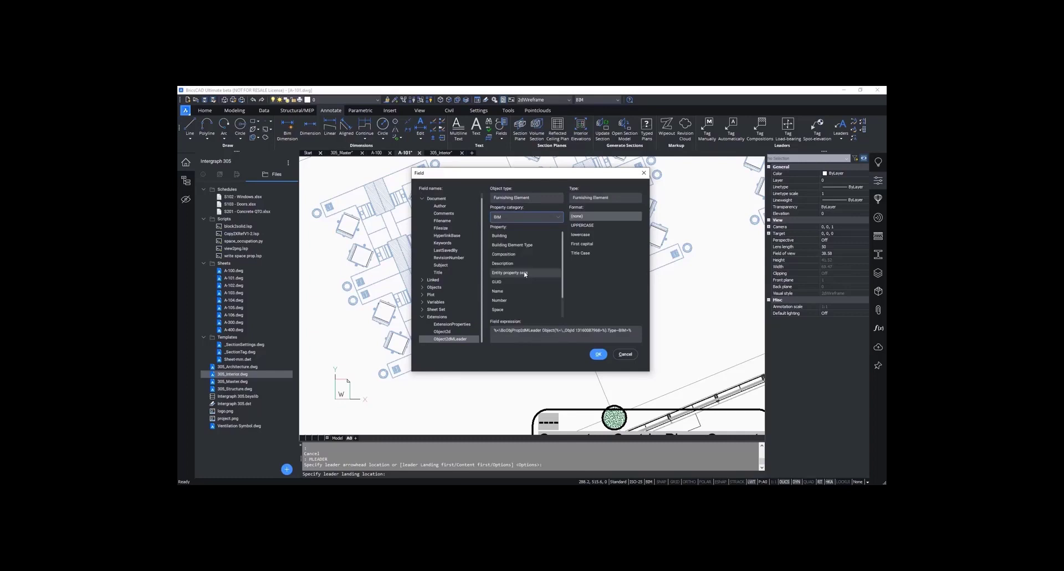
pyautogui.click(548, 292)
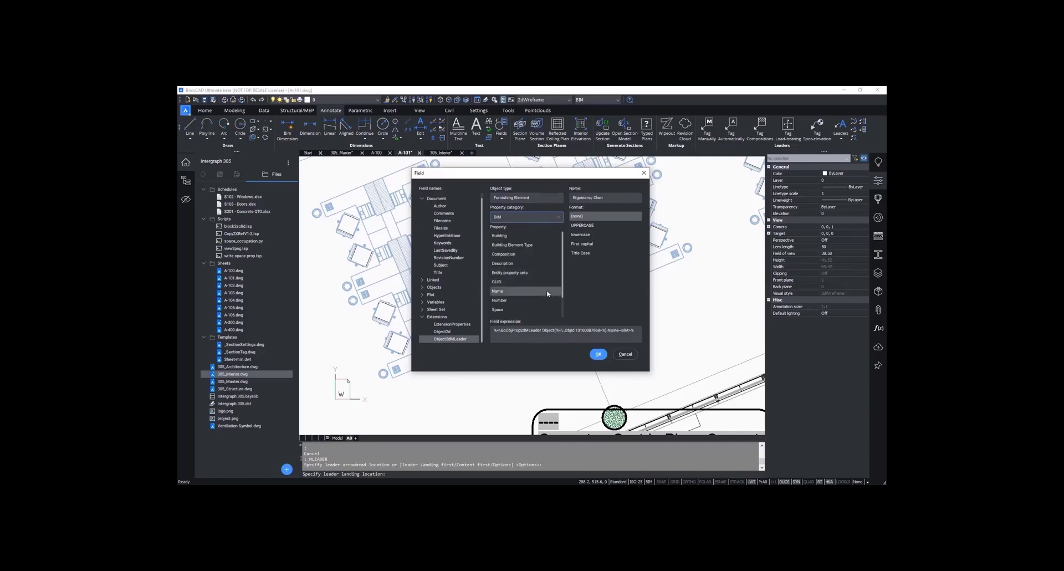
pyautogui.click(599, 353)
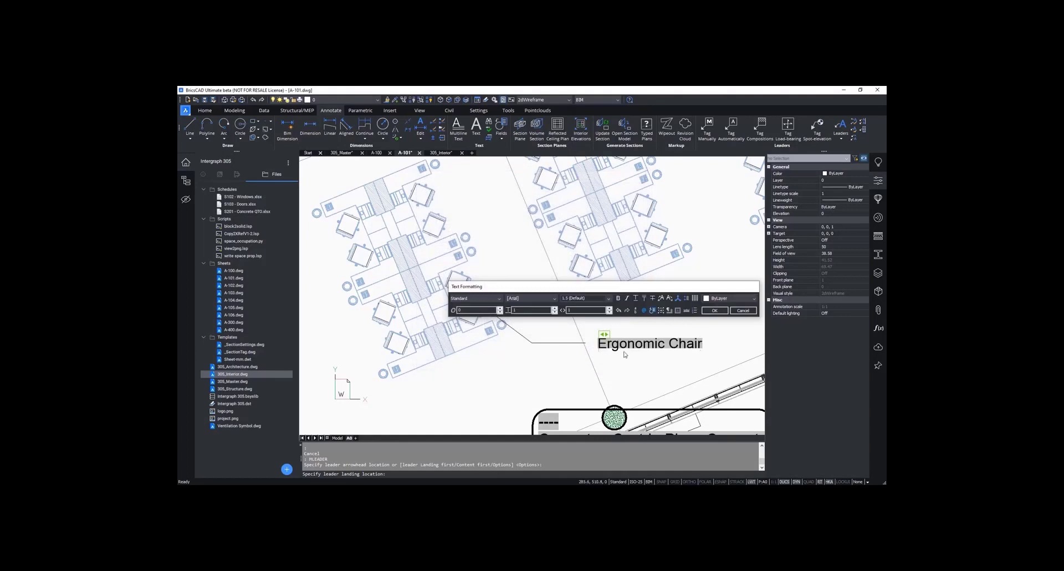
# Step: Add a second Object2dMLeader field on the next text line, showing the linked chair's BIM Description property
pyautogui.click(653, 310)
pyautogui.click(455, 323)
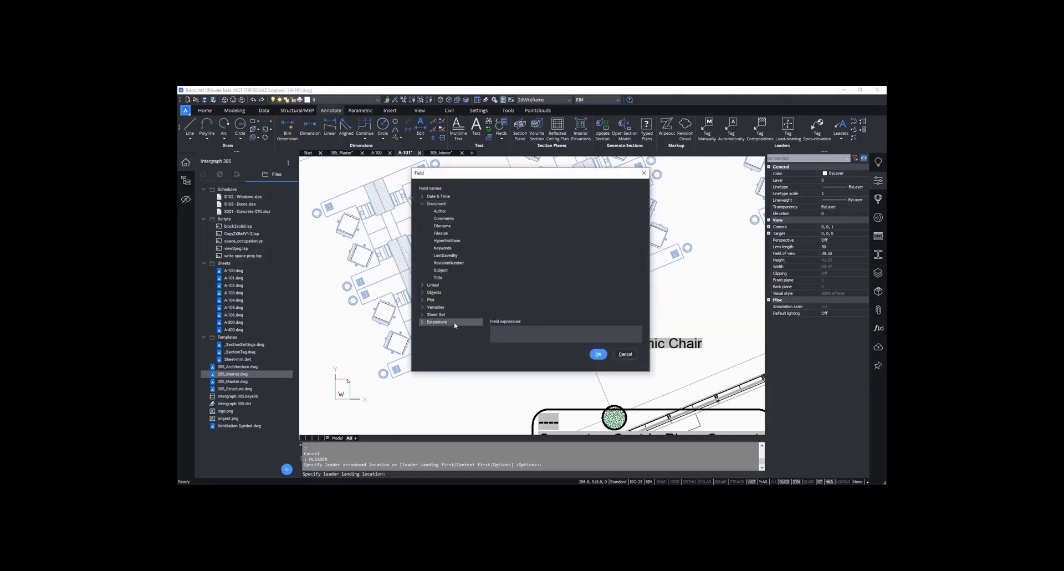
pyautogui.doubleClick(454, 322)
pyautogui.scroll(-1, 471, 339)
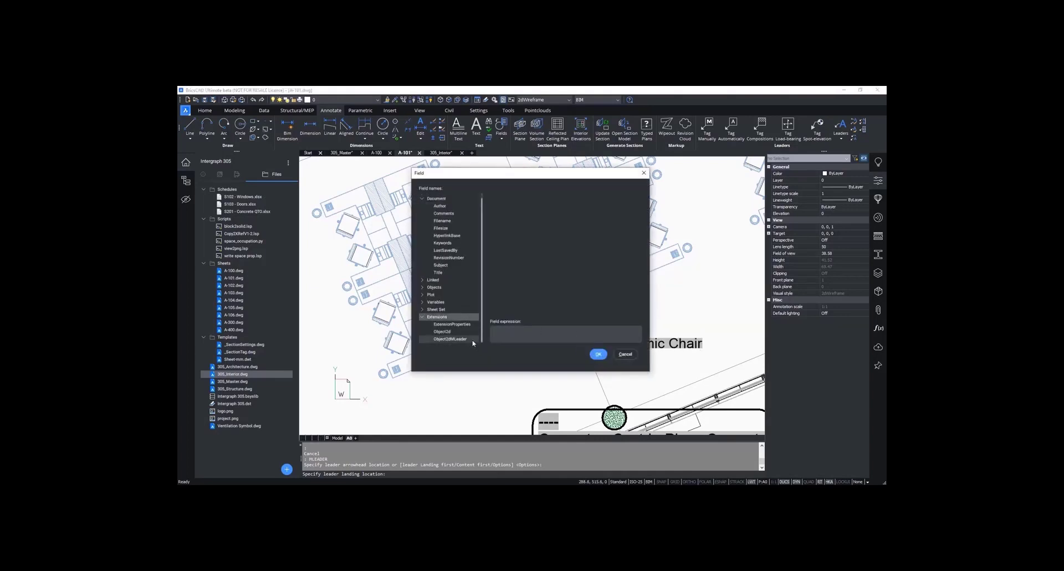
pyautogui.click(450, 339)
pyautogui.click(525, 300)
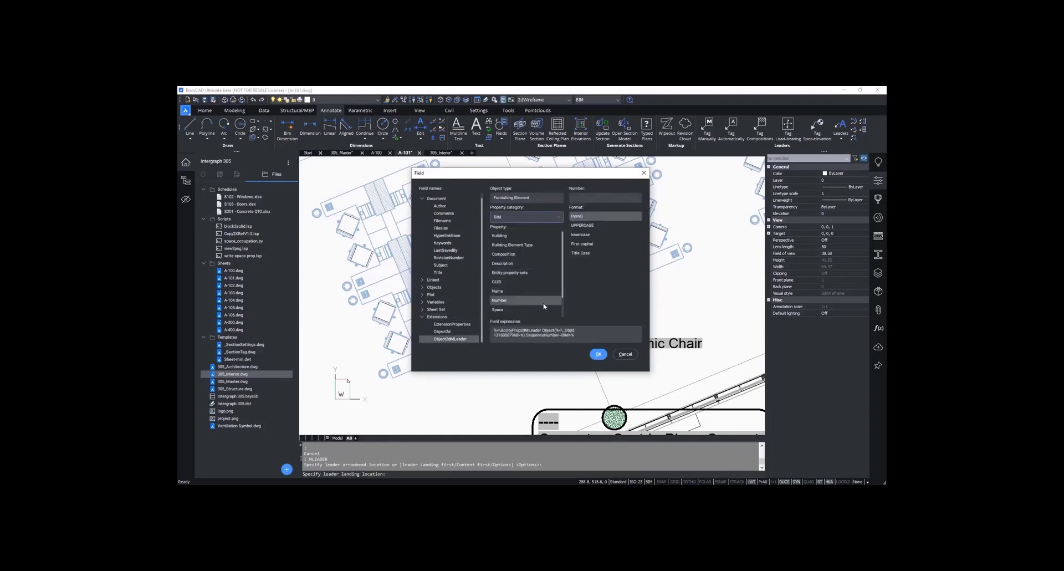
pyautogui.scroll(-1, 544, 306)
pyautogui.click(542, 259)
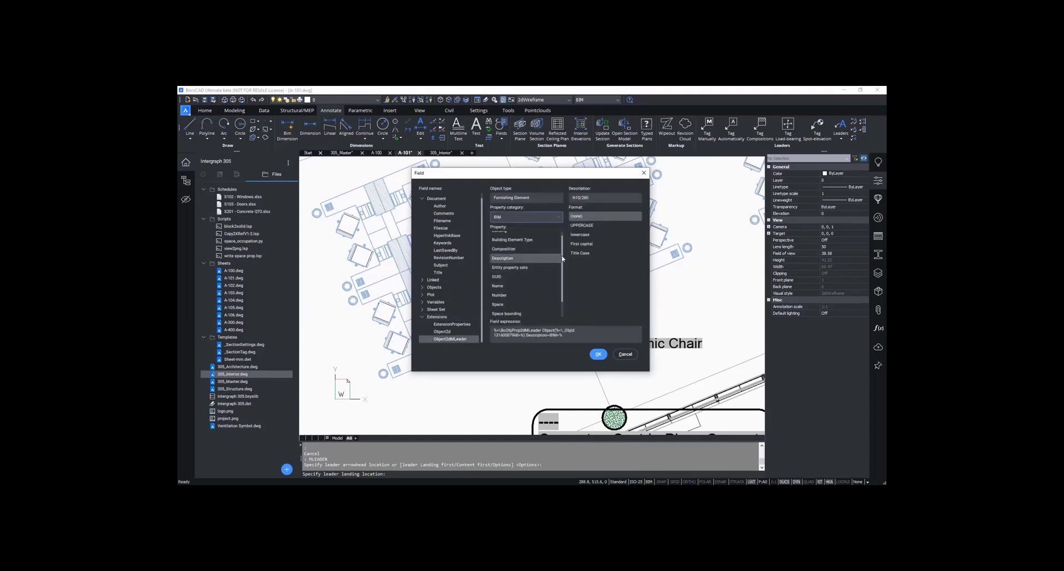
pyautogui.click(598, 353)
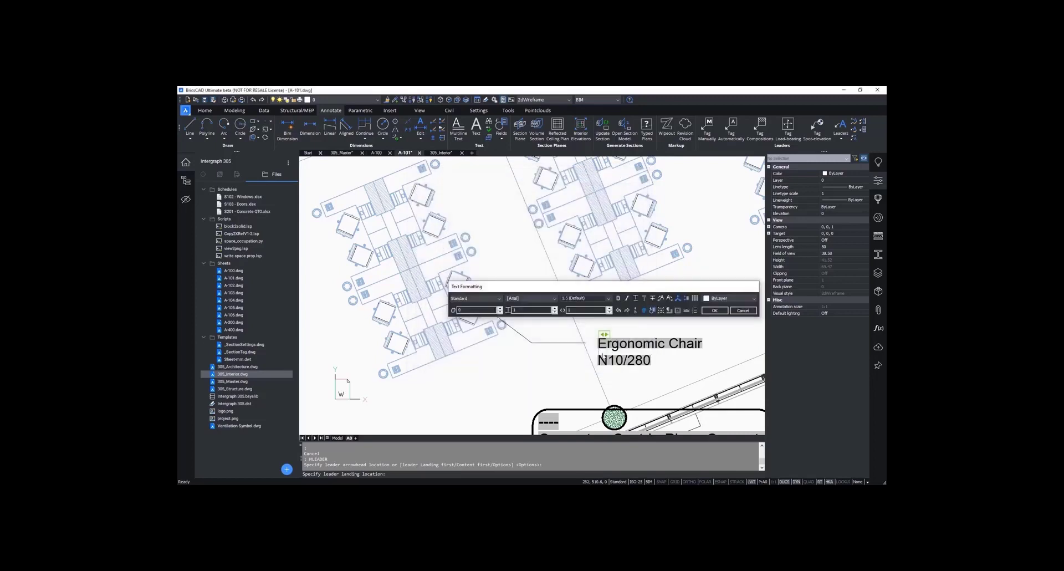
# Step: Prefix the name field with "Note: " and the description field with "FF&E Spec: ", and finish the multileader text
pyautogui.click(599, 346)
pyautogui.press('Left')
pyautogui.write('Note:')
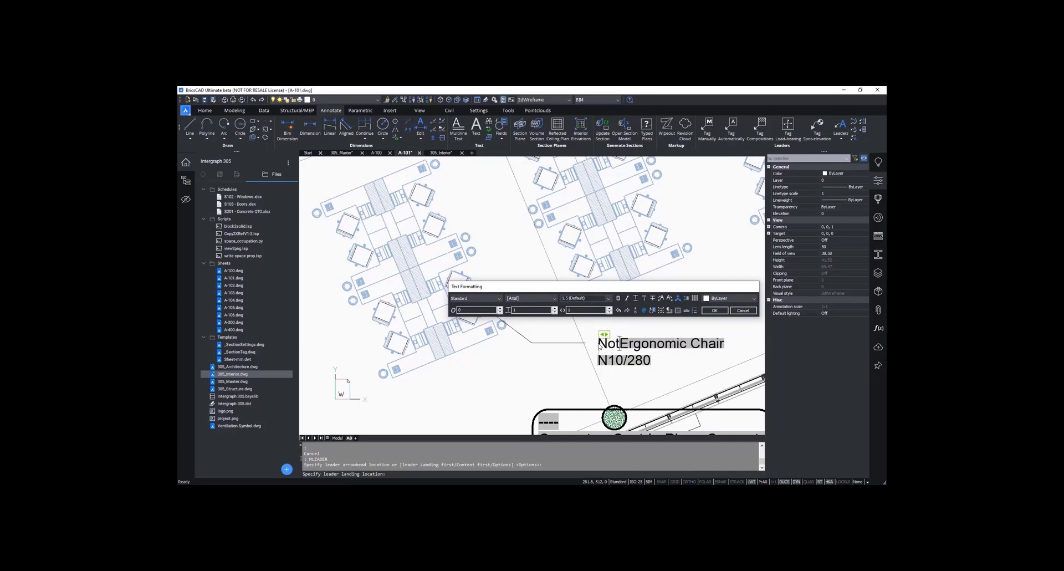
pyautogui.click(599, 361)
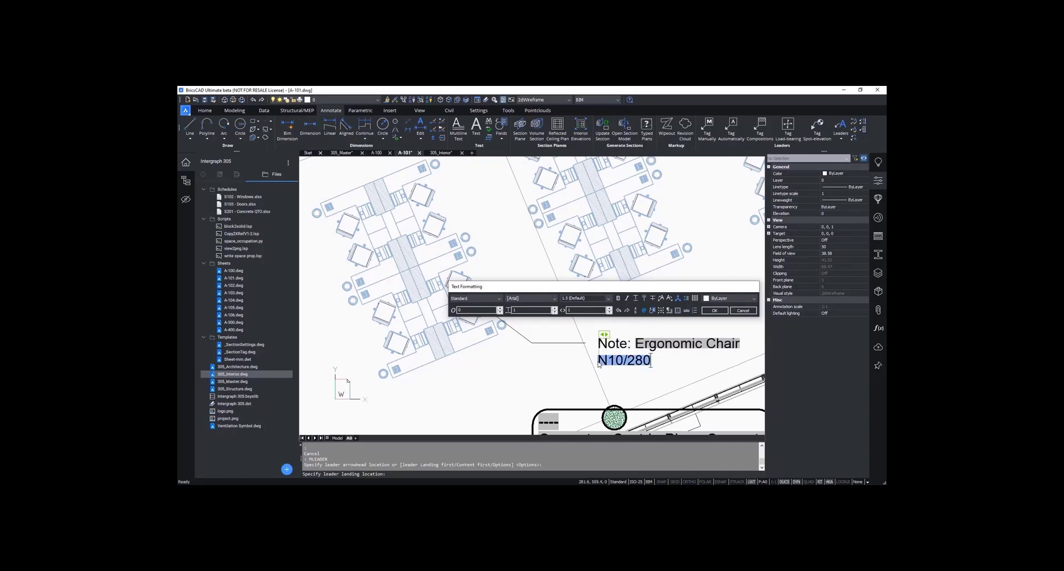
pyautogui.press('Left')
pyautogui.write('FF')
pyautogui.write('&E Spec:')
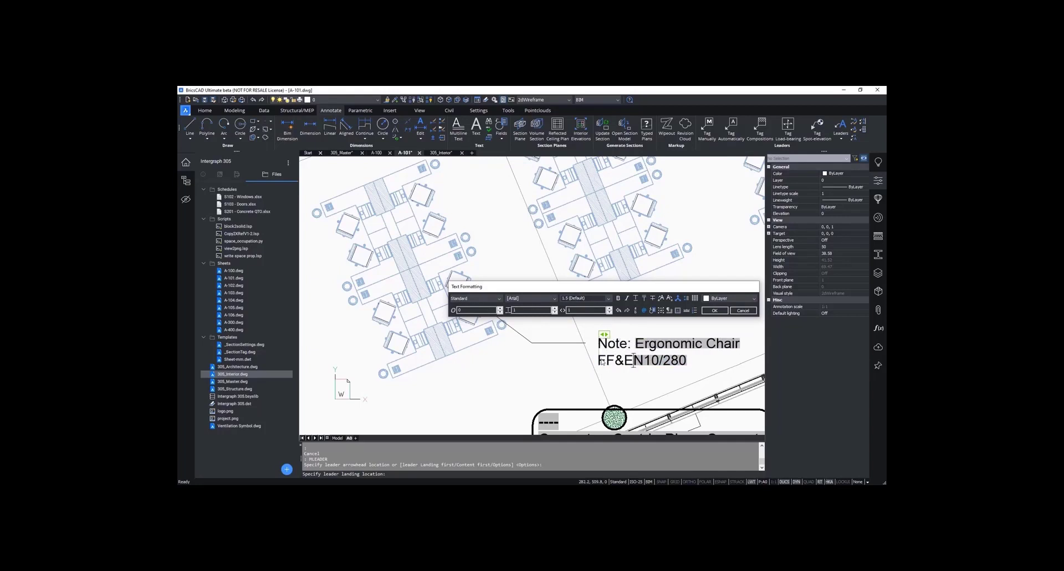
pyautogui.click(714, 311)
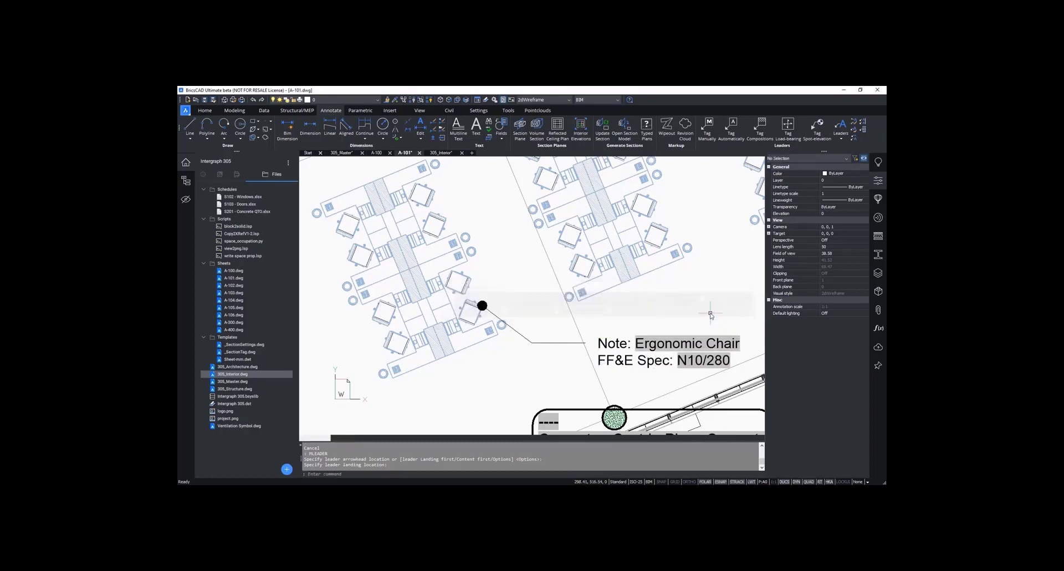
pyautogui.press('Escape')
pyautogui.press('Escape')
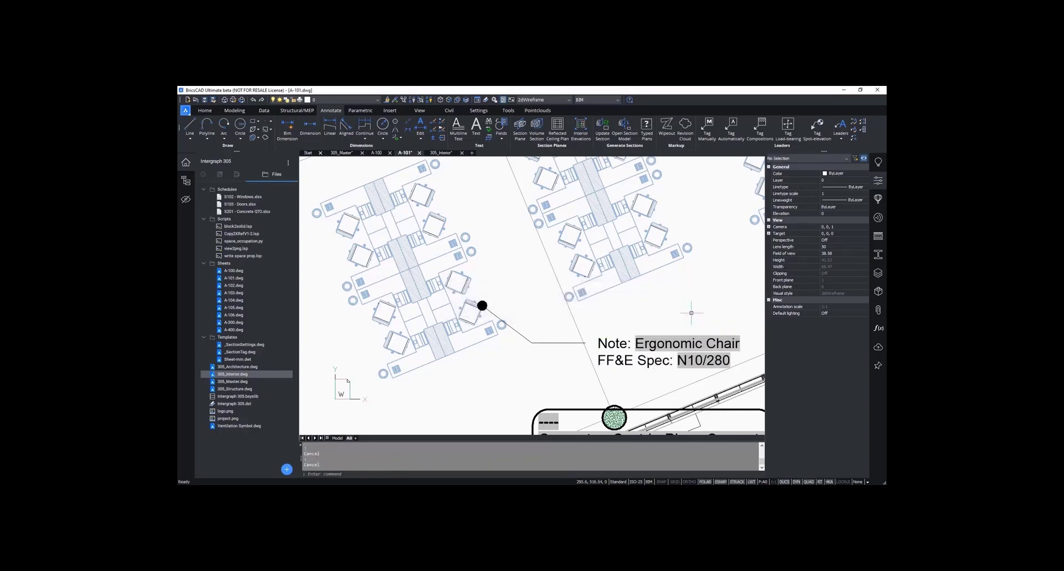
# Step: Copy the chair multileader straight down, placing the duplicate just below the original note
pyautogui.click(641, 341)
pyautogui.write('co')
pyautogui.press('Return')
pyautogui.click(642, 340)
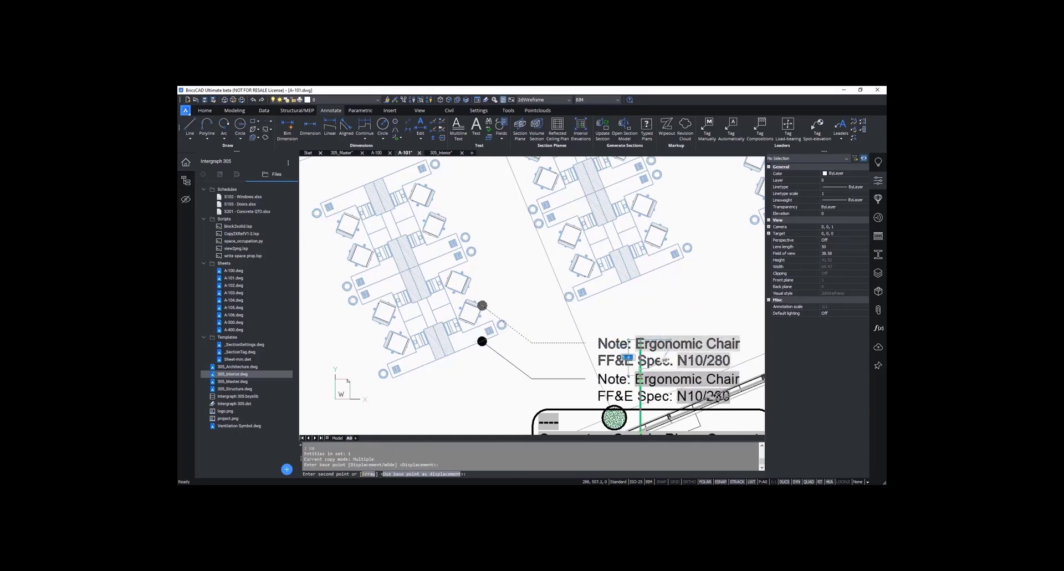
pyautogui.click(641, 375)
pyautogui.press('Escape')
pyautogui.press('Escape')
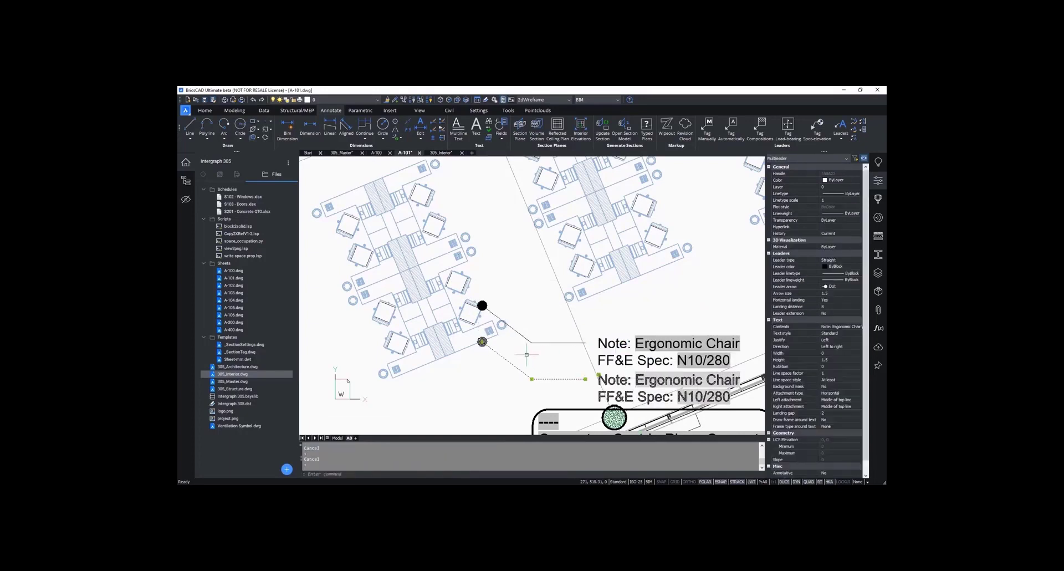
# Step: Stretch the copied multileader's arrowhead onto the cubicle desk at the lower end of the workstation group
pyautogui.click(482, 342)
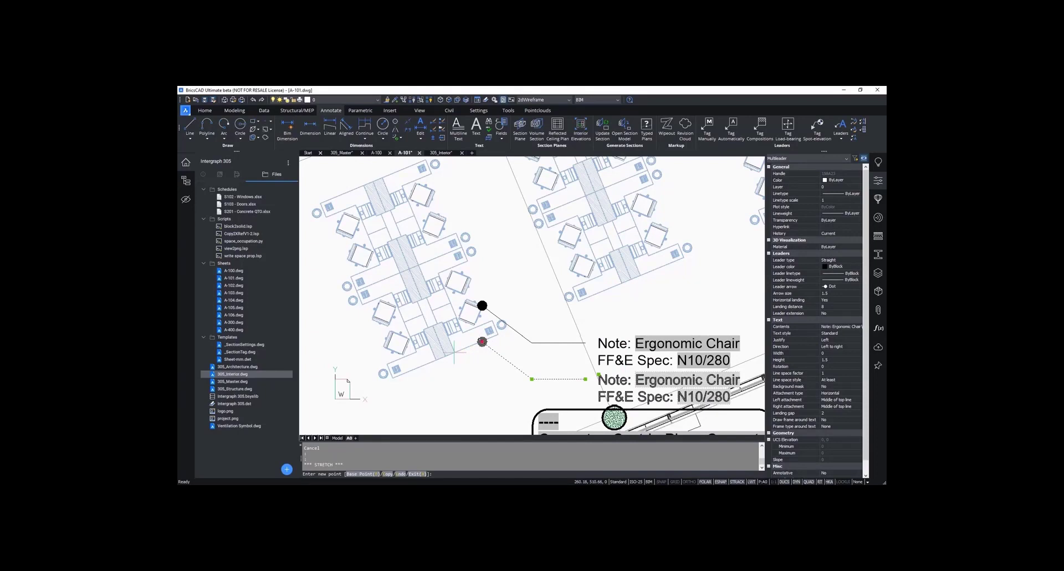
pyautogui.click(455, 352)
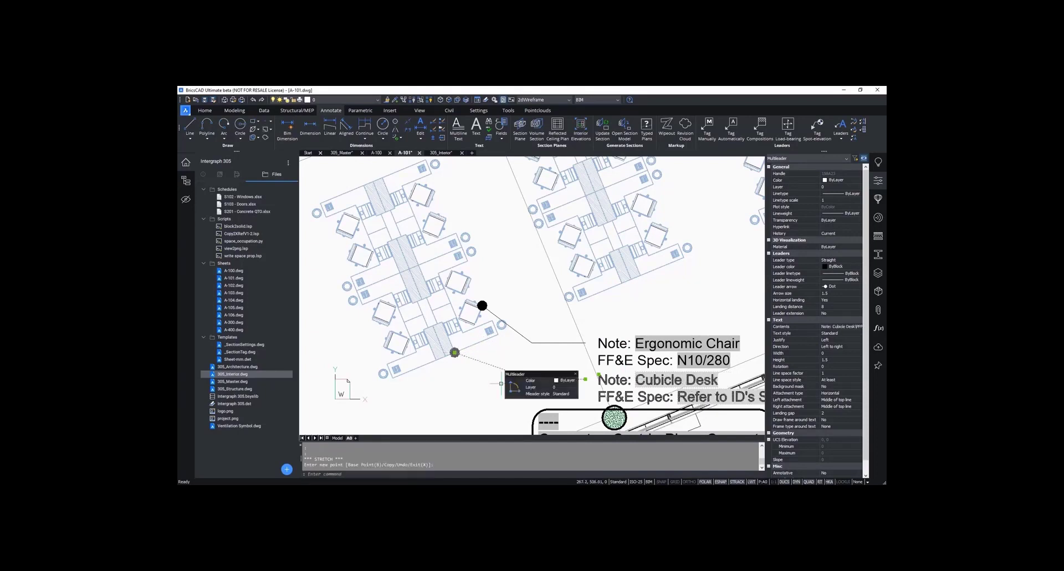
pyautogui.press('Escape')
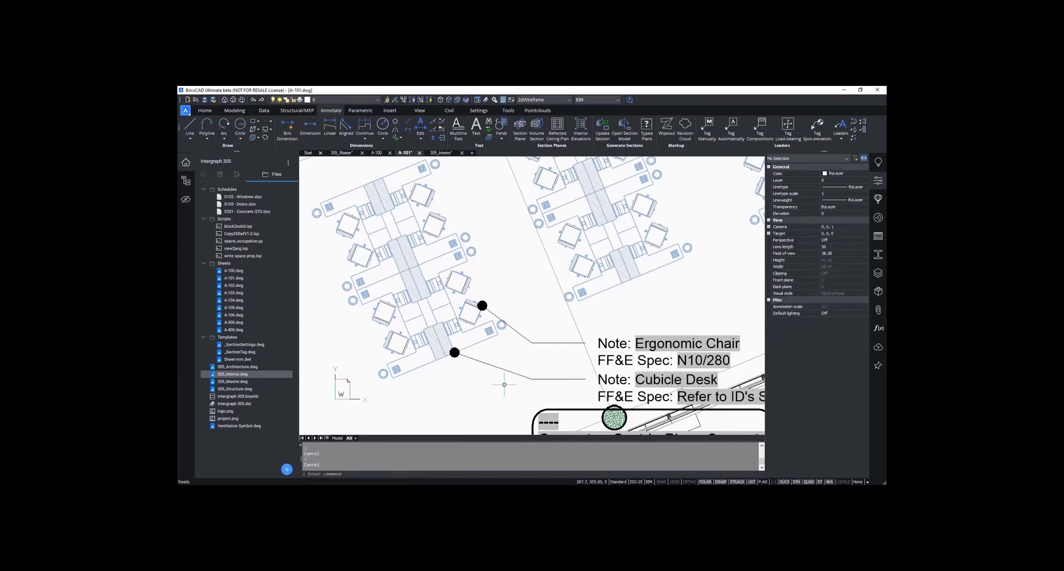
# Step: Copy the floor plan viewport on sheet A-101 straight down by about 350 units into the empty lower area
pyautogui.scroll(-3, 505, 384)
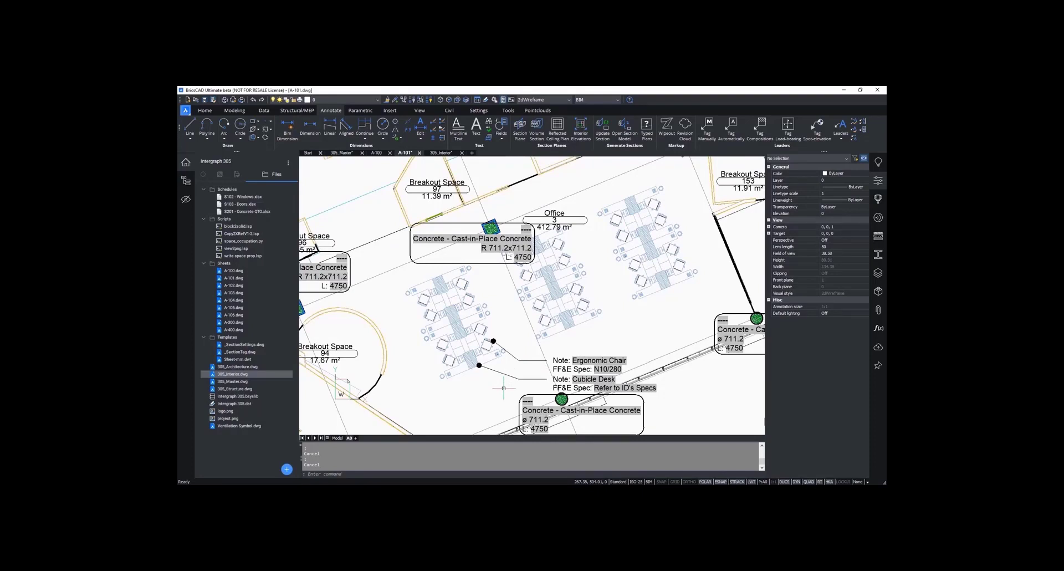
pyautogui.write('z')
pyautogui.press('Return')
pyautogui.write('e')
pyautogui.press('Return')
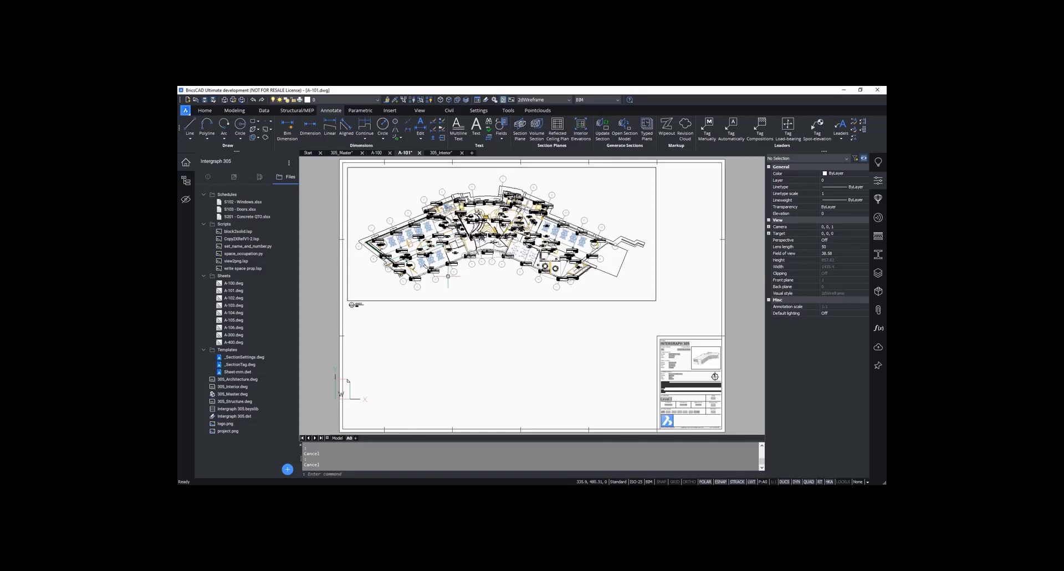
pyautogui.click(444, 301)
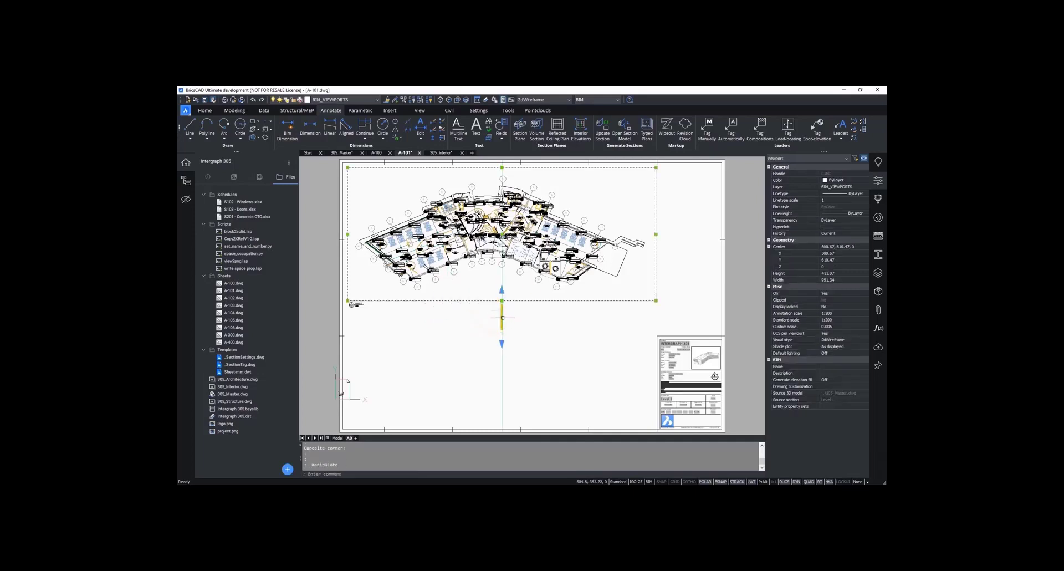
pyautogui.click(502, 318)
pyautogui.write('c')
pyautogui.press('Return')
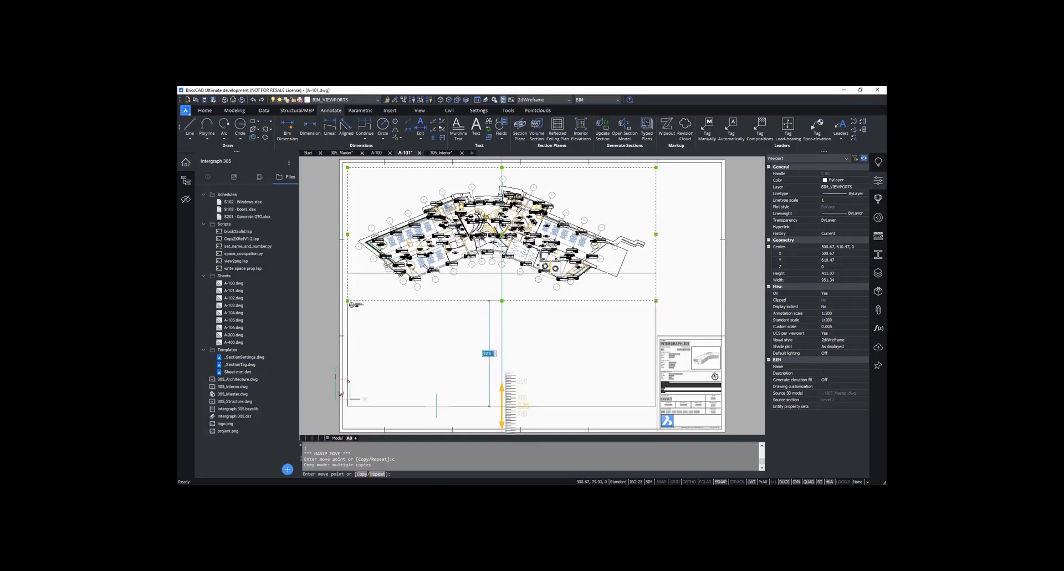
pyautogui.click(485, 414)
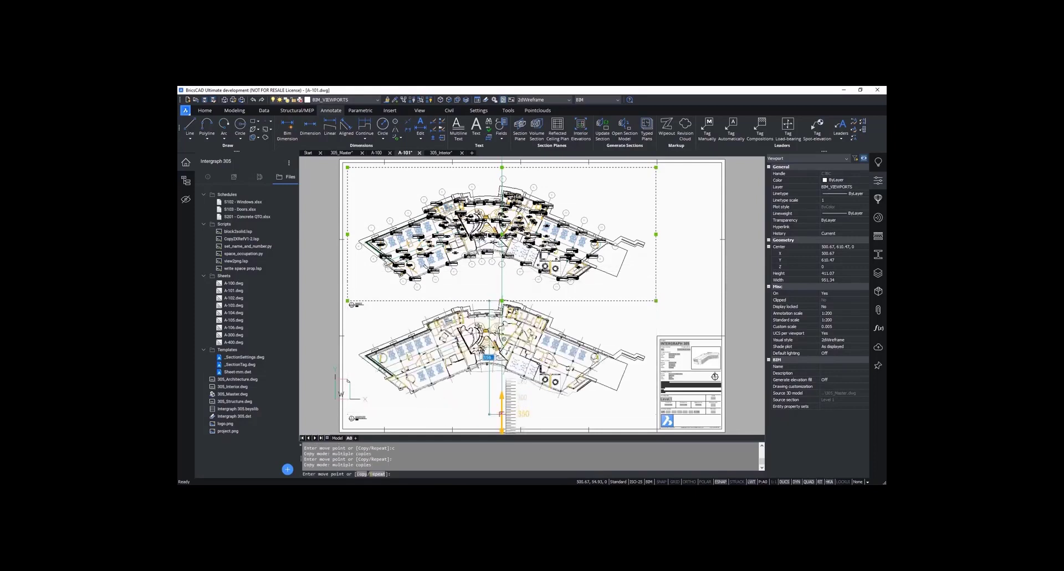
pyautogui.press('Escape')
pyautogui.press('Escape')
# Step: Set both the standard scale and the annotation scale of the copied viewport to 1:500
pyautogui.click(485, 413)
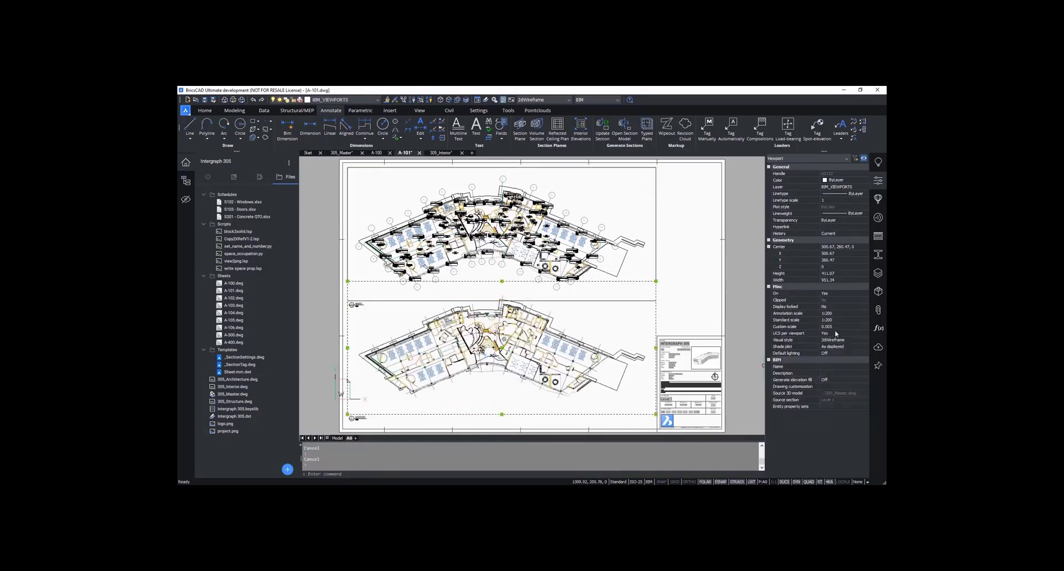
pyautogui.click(836, 320)
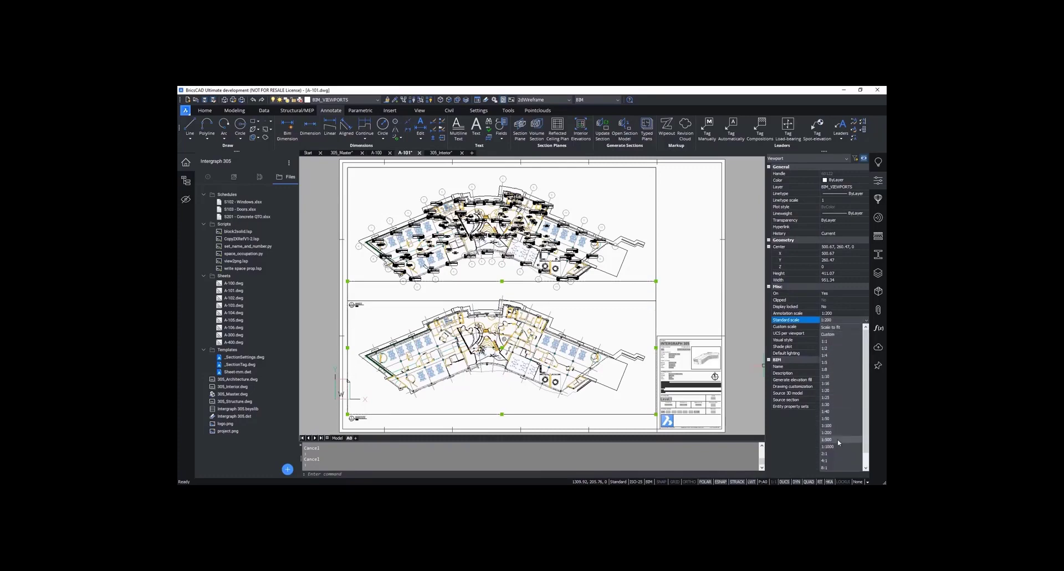
pyautogui.click(839, 442)
pyautogui.click(846, 313)
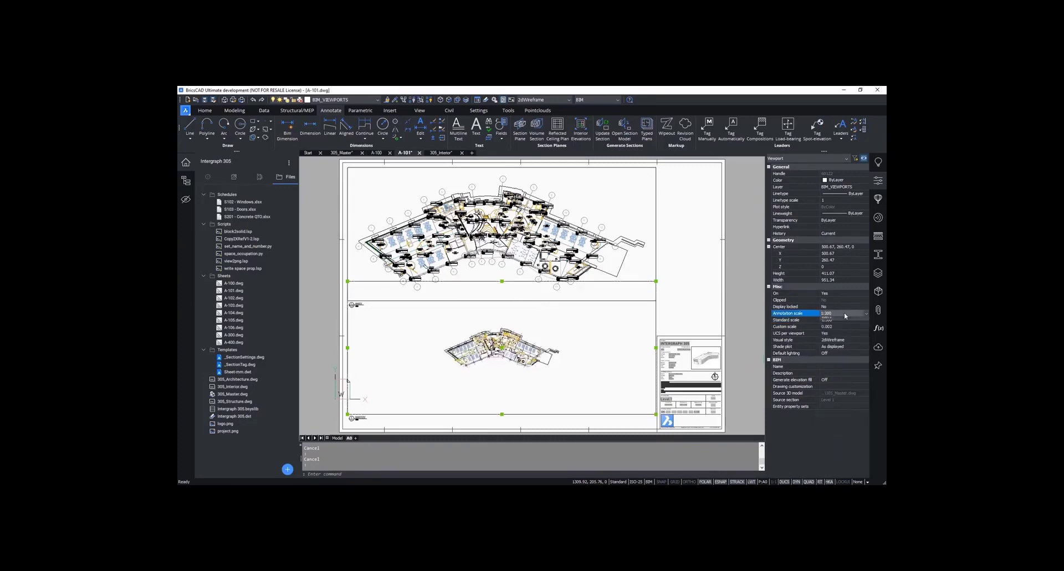
pyautogui.click(847, 416)
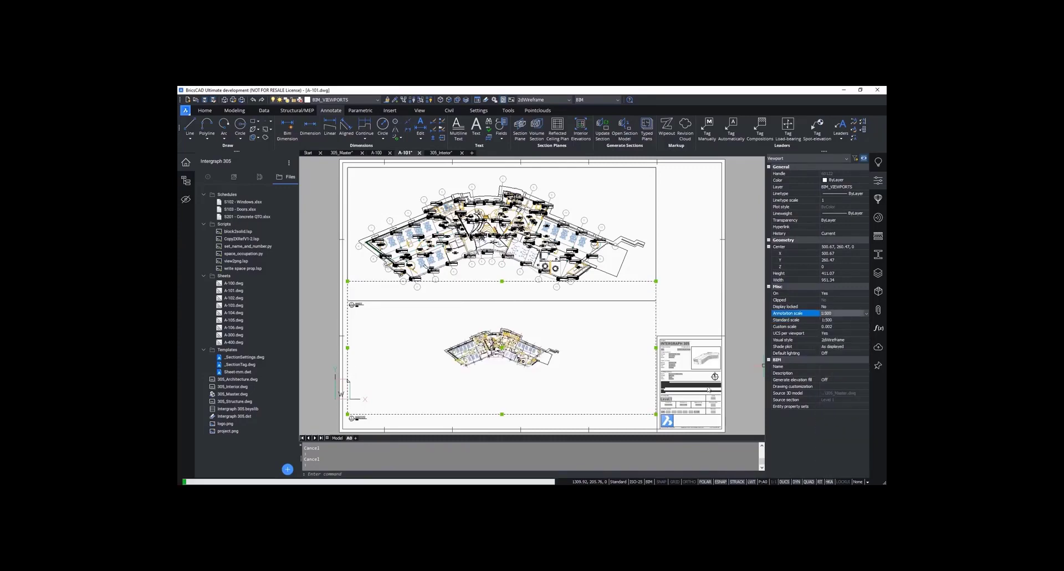
pyautogui.press('Escape')
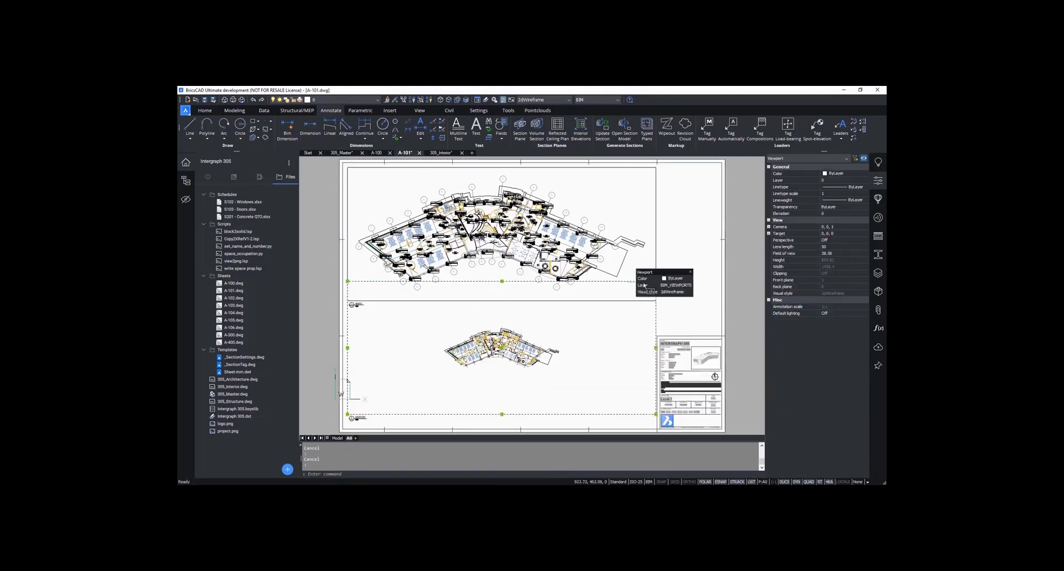
# Step: Shrink the copied viewport's frame from its upper-right and lower-left corners so it fits closely around the small plan
pyautogui.click(629, 281)
pyautogui.click(656, 281)
pyautogui.click(567, 317)
pyautogui.click(347, 414)
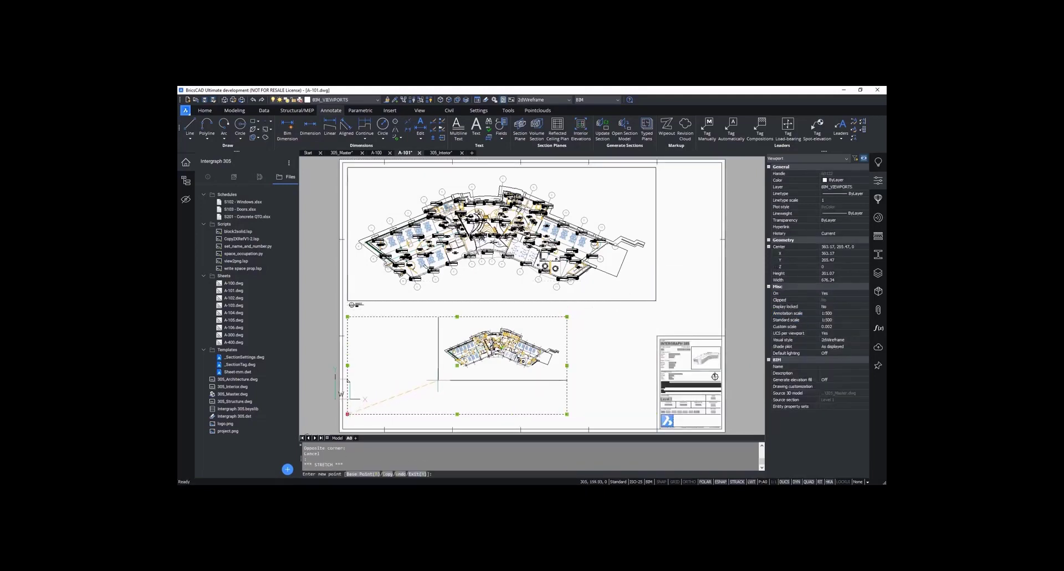
pyautogui.click(436, 381)
pyautogui.press('Escape')
# Step: Move the copied view label up to the lower-left corner of the 1:500 viewport
pyautogui.click(361, 418)
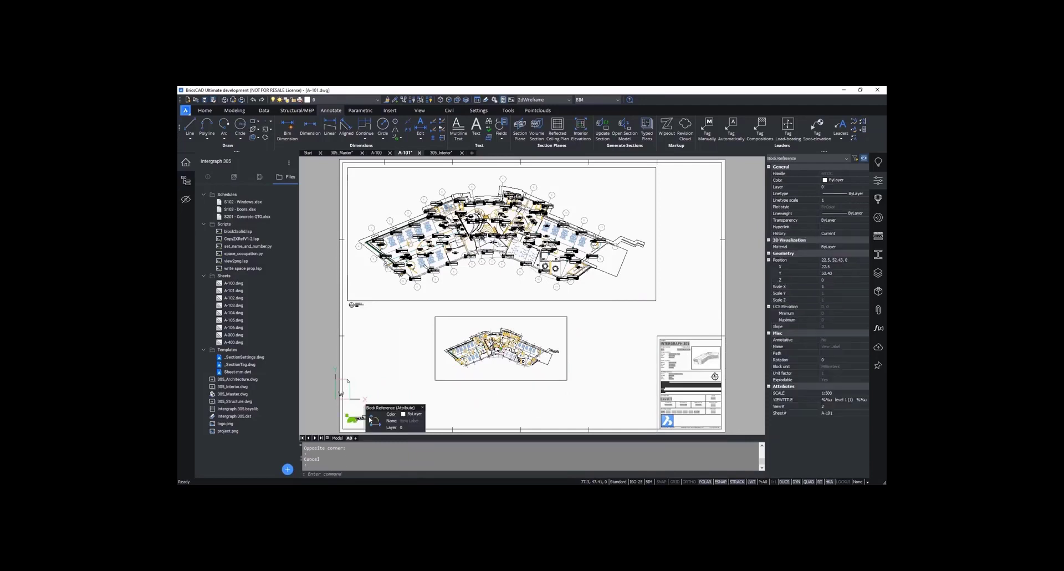
pyautogui.click(351, 412)
pyautogui.click(435, 380)
pyautogui.press('Escape')
# Step: Move the 1:500 viewport together with its label left so it aligns with the large viewport's left edge
pyautogui.click(468, 385)
pyautogui.click(441, 379)
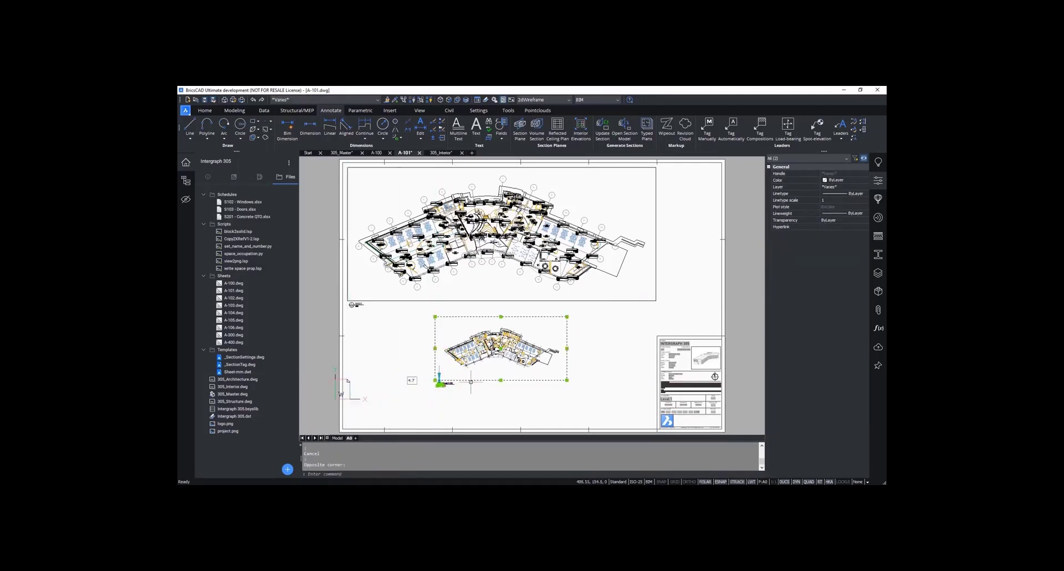
pyautogui.click(502, 381)
pyautogui.click(414, 380)
pyautogui.press('Escape')
pyautogui.press('Escape')
# Step: Copy the 1:500 viewport with its label horizontally so the copy's right edge aligns with the large viewport's right edge
pyautogui.click(480, 365)
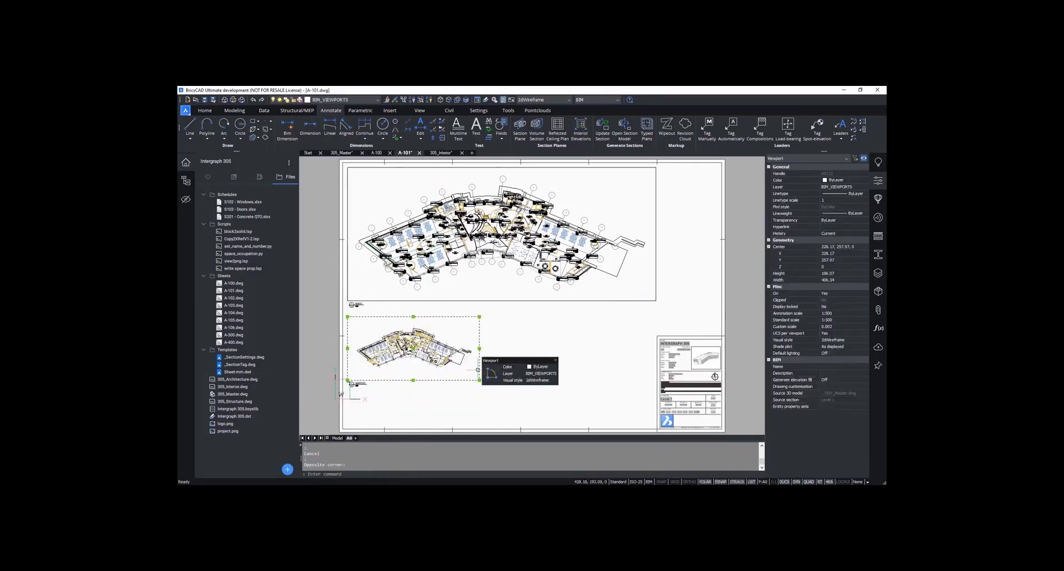
pyautogui.click(479, 379)
pyautogui.click(465, 380)
pyautogui.press('ctrl')
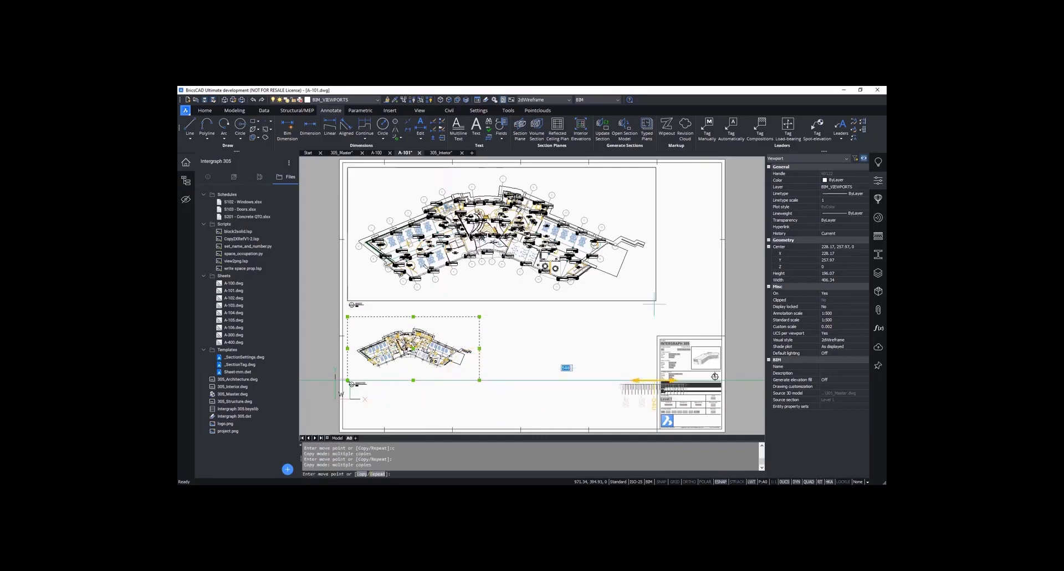
pyautogui.click(656, 380)
pyautogui.press('Escape')
pyautogui.press('Escape')
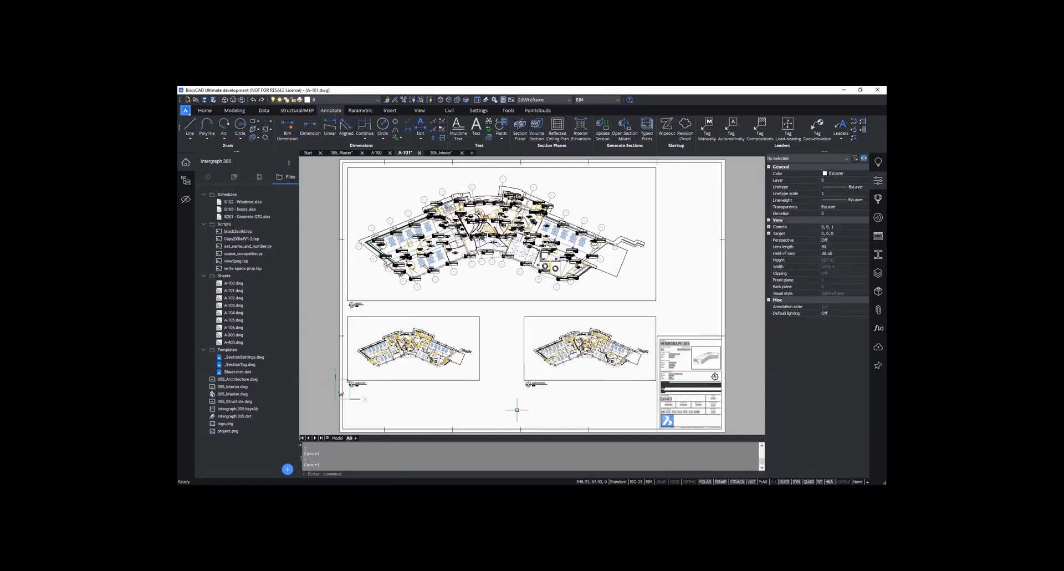
# Step: Rename sheet view 2 of A-101 as "Level 1 - ventilation strategy" in its view properties
pyautogui.click(234, 176)
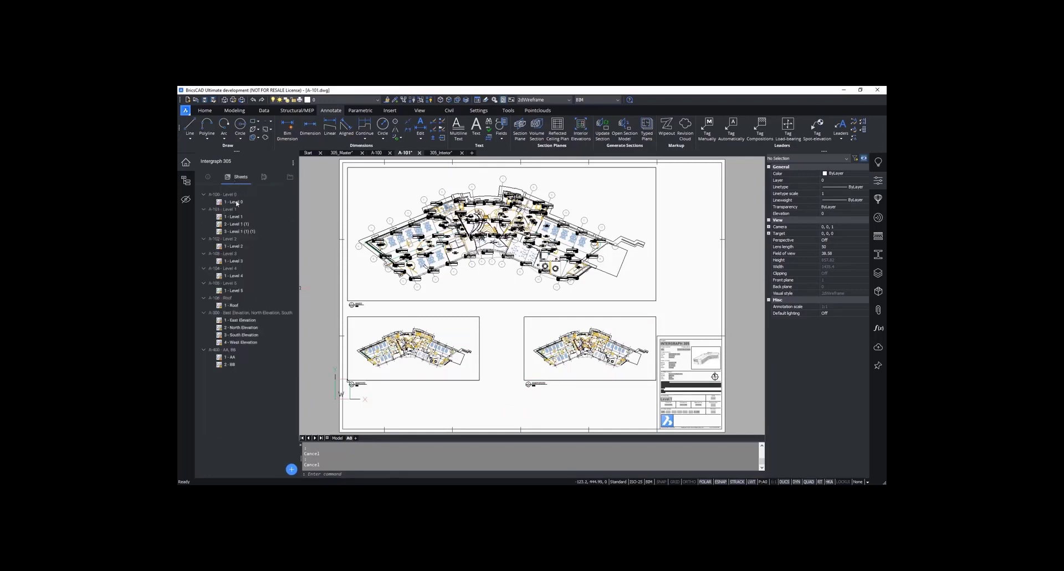
pyautogui.rightClick(228, 224)
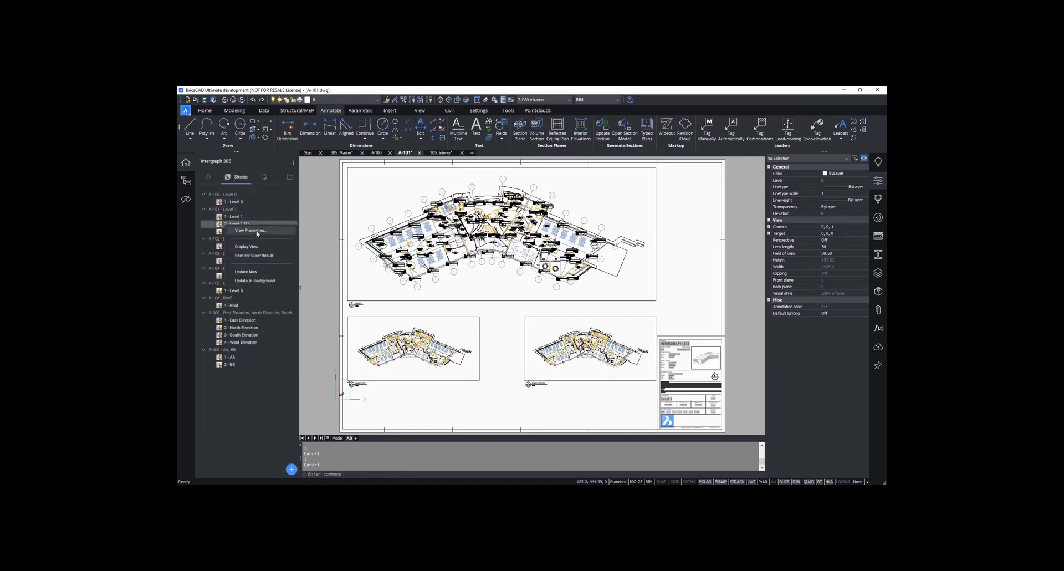
pyautogui.click(257, 232)
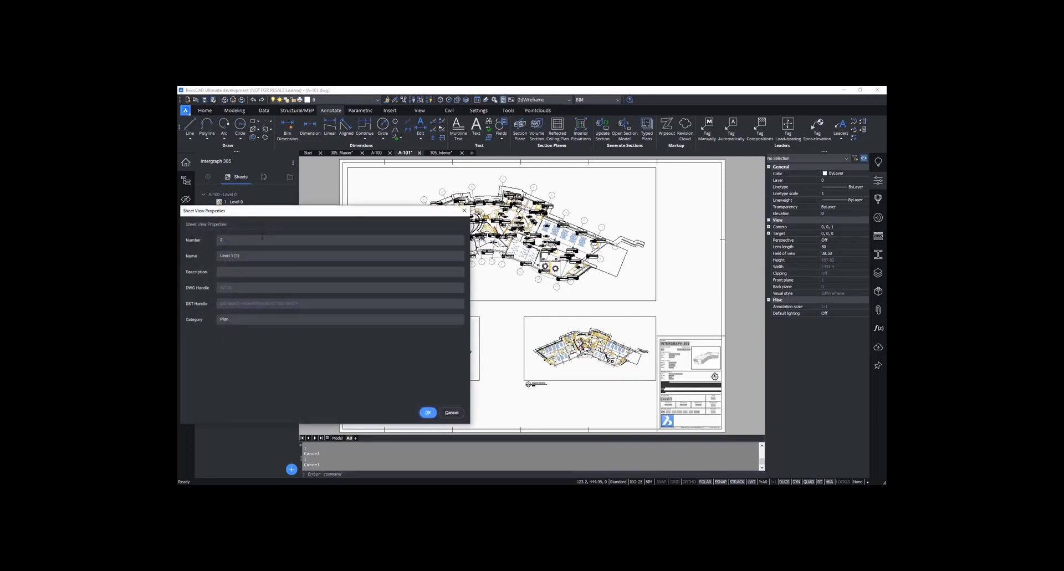
pyautogui.doubleClick(237, 256)
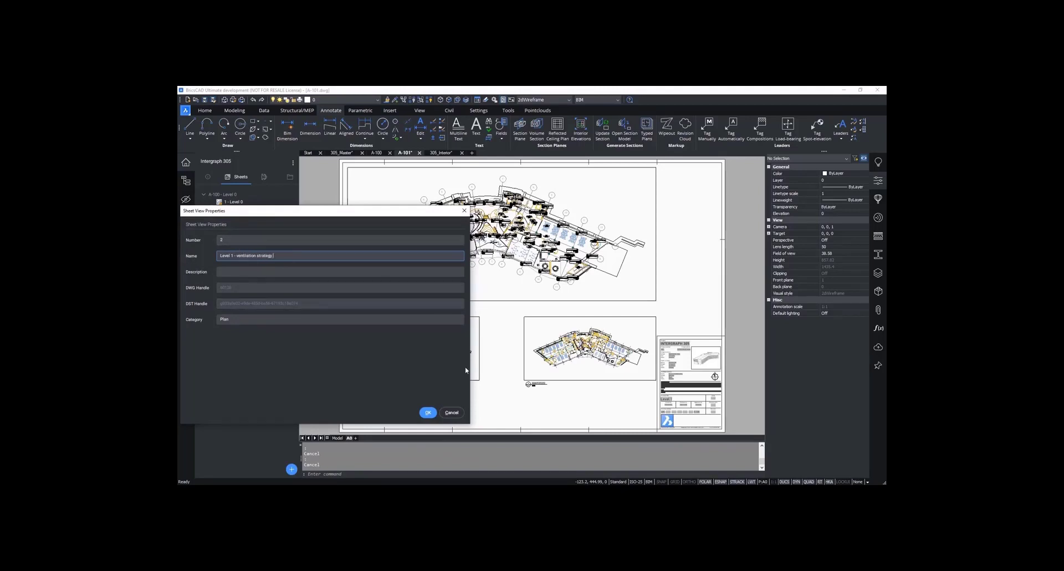
pyautogui.click(426, 415)
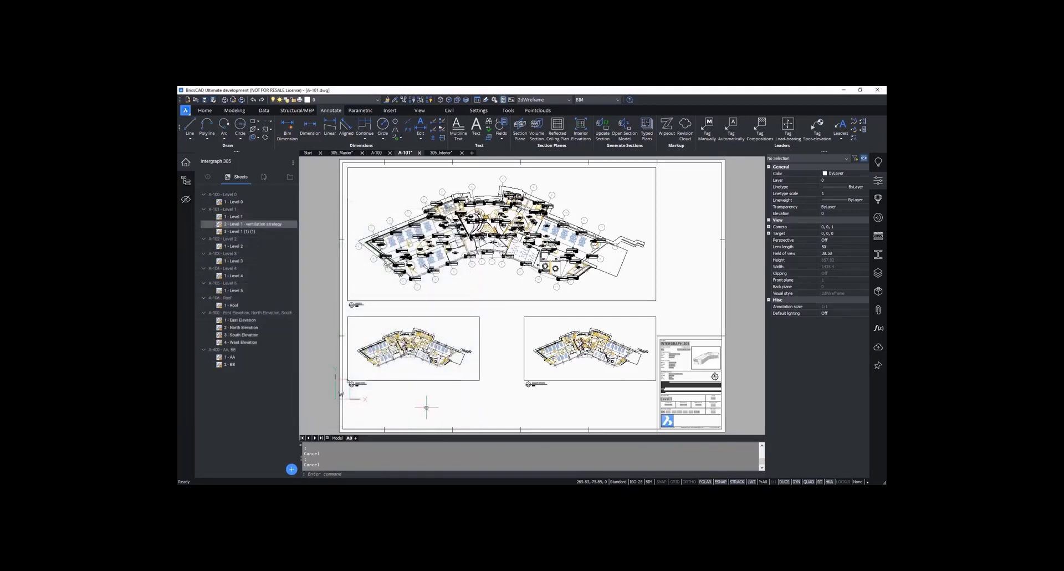
# Step: Regenerate the sheet to update the view labels and check the label under the left small viewport
pyautogui.write('re')
pyautogui.press('Return')
pyautogui.scroll(5, 372, 362)
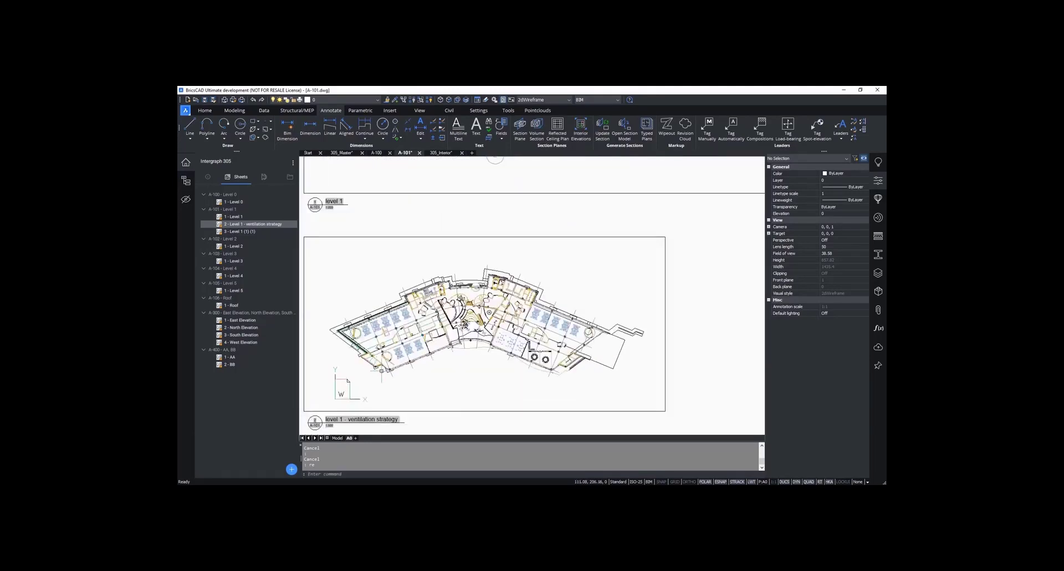
pyautogui.moveTo(407, 379); pyautogui.dragTo(421, 361, button='middle')
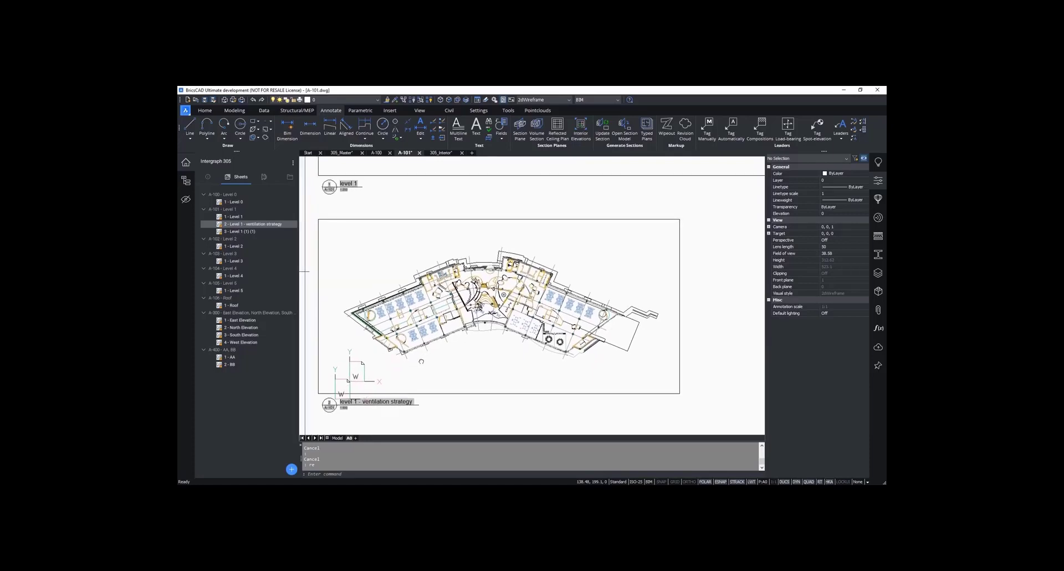
pyautogui.press('Escape')
pyautogui.press('Escape')
# Step: Create a new typed plan in the project and rename it Ventilation Strategy_Breakout
pyautogui.click(287, 176)
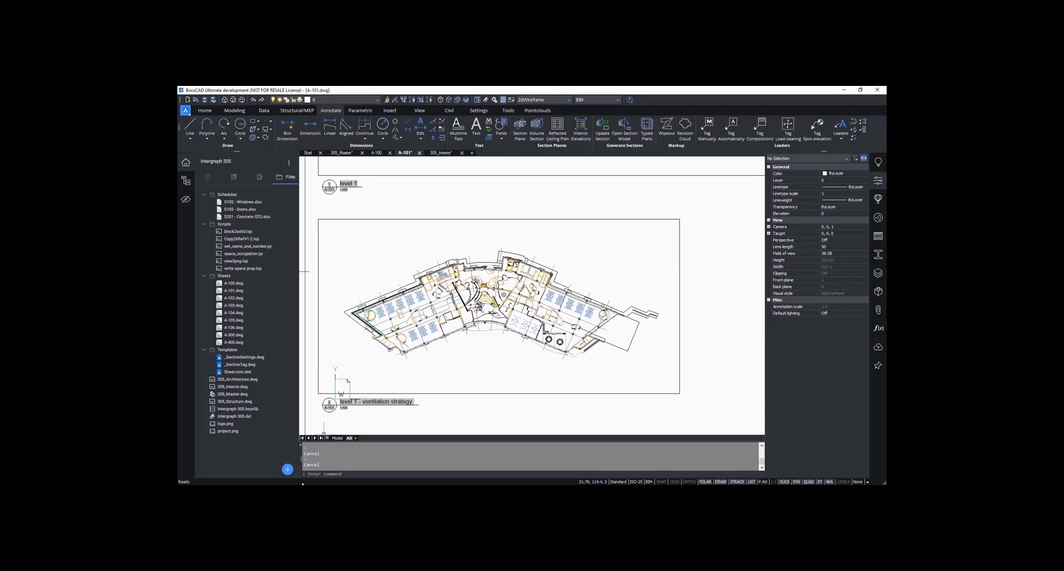
pyautogui.click(287, 469)
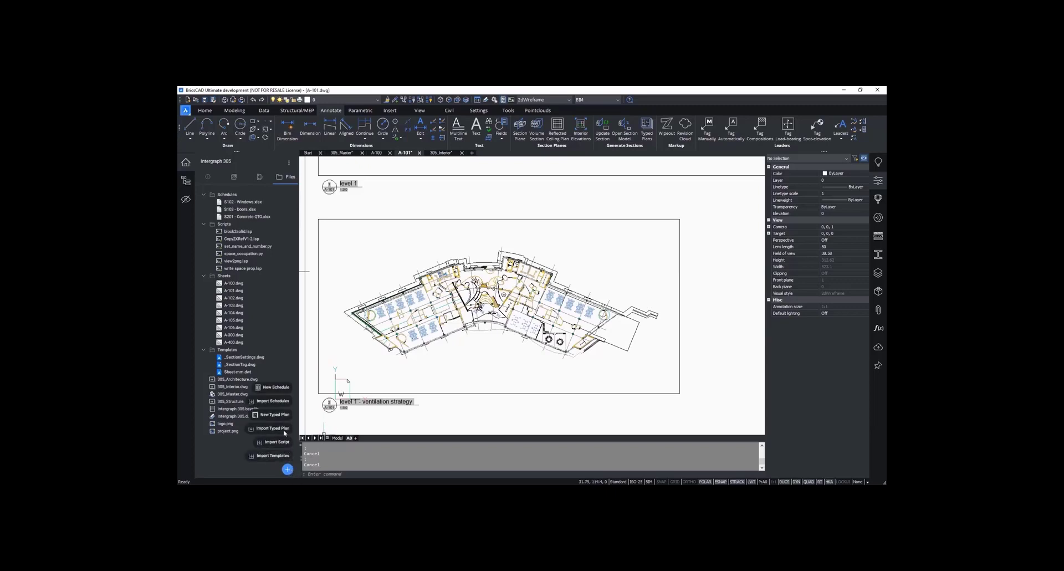
pyautogui.click(275, 415)
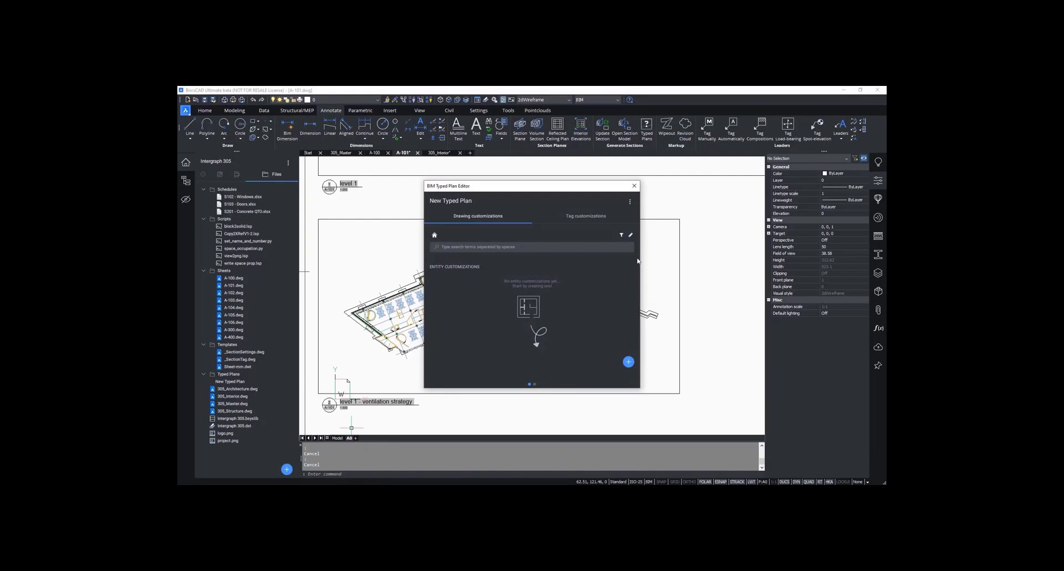
pyautogui.click(629, 202)
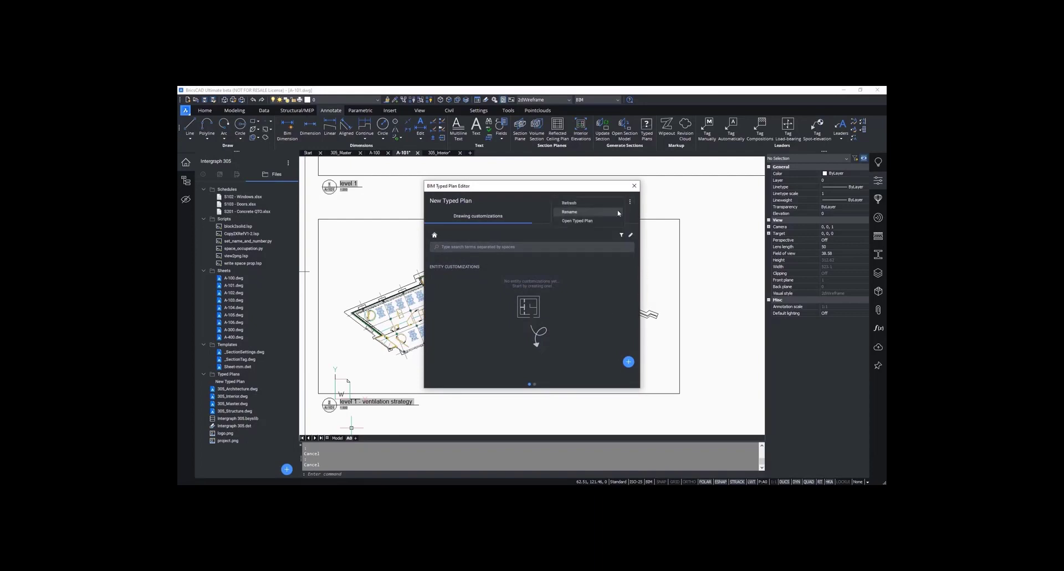
pyautogui.click(607, 212)
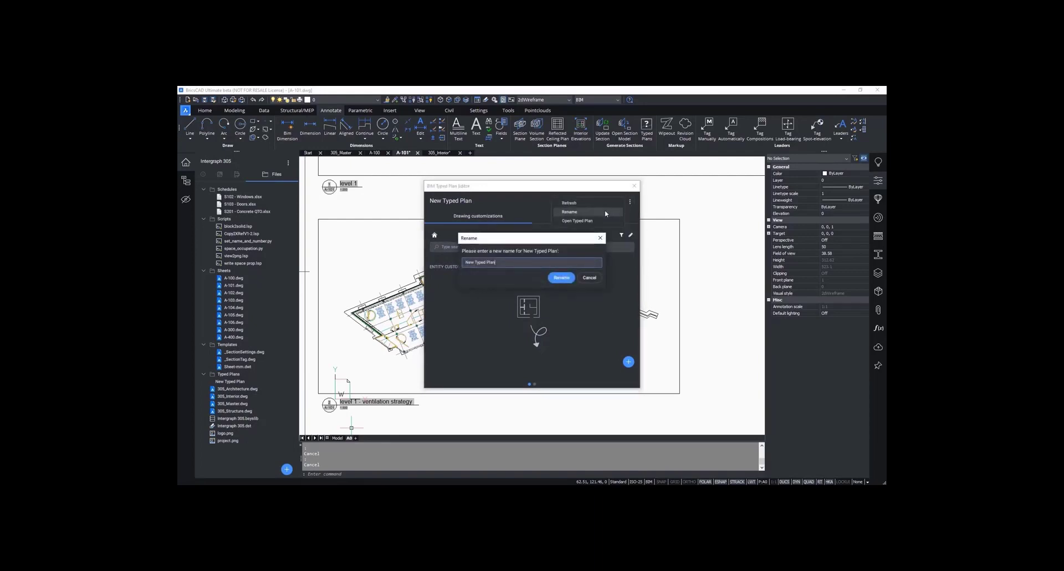
pyautogui.press('BackSpace')
pyautogui.press('BackSpace')
pyautogui.press('BackSpace')
pyautogui.press('BackSpace')
pyautogui.press('BackSpace')
pyautogui.press('BackSpace')
pyautogui.press('BackSpace')
pyautogui.press('BackSpace')
pyautogui.press('BackSpace')
pyautogui.press('BackSpace')
pyautogui.press('BackSpace')
pyautogui.press('BackSpace')
pyautogui.click(566, 277)
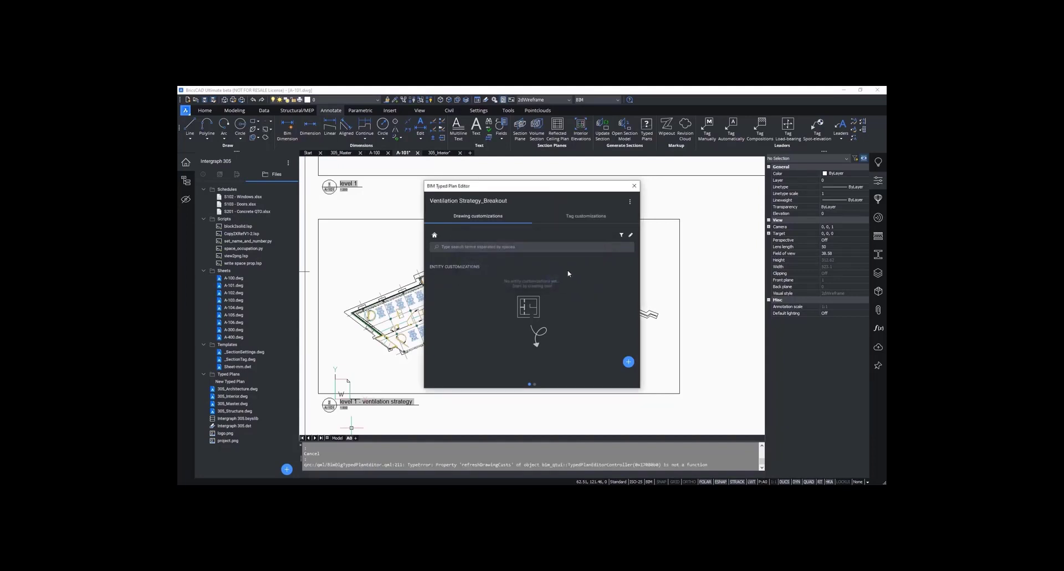
# Step: Add three entity customizations to the typed plan: Curtain Wall Panel_Openable, Space_Naturally Ventilated and Others
pyautogui.click(629, 361)
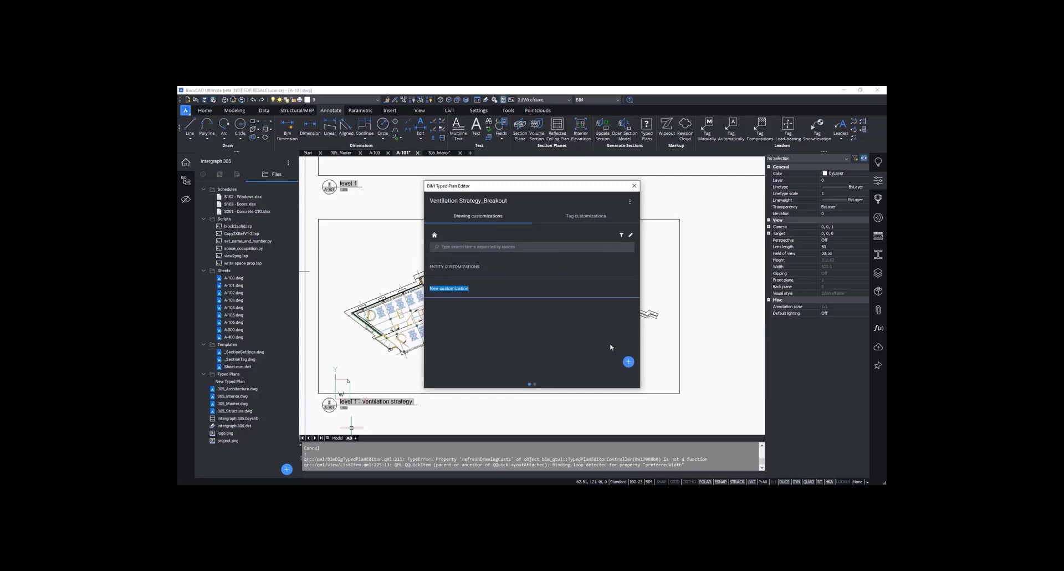
pyautogui.write('Curtain Wall Panel_0')
pyautogui.write('penable')
pyautogui.press('Return')
pyautogui.click(629, 361)
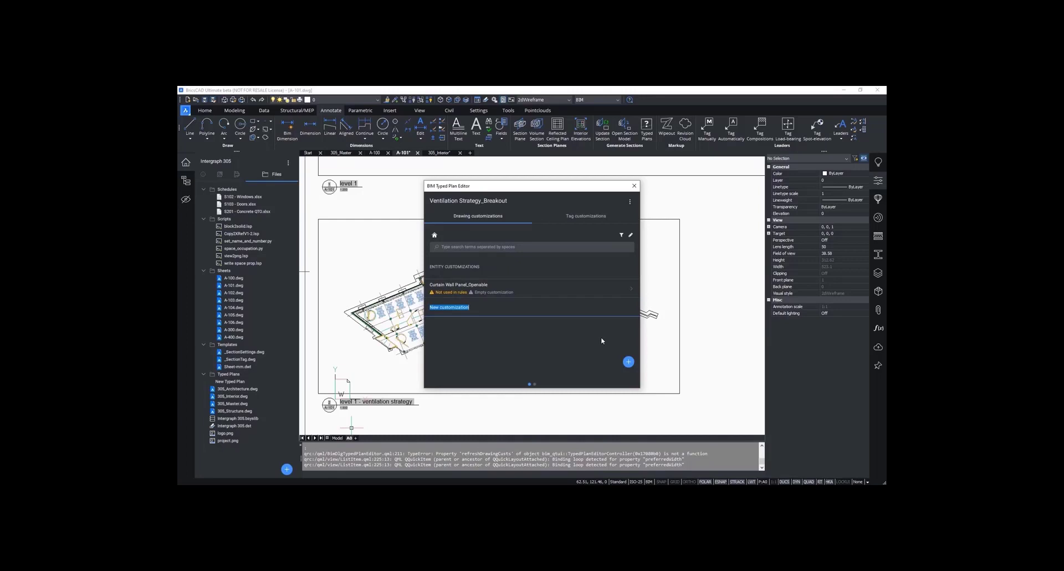
pyautogui.write('Space_Naturally Ventilated')
pyautogui.press('Return')
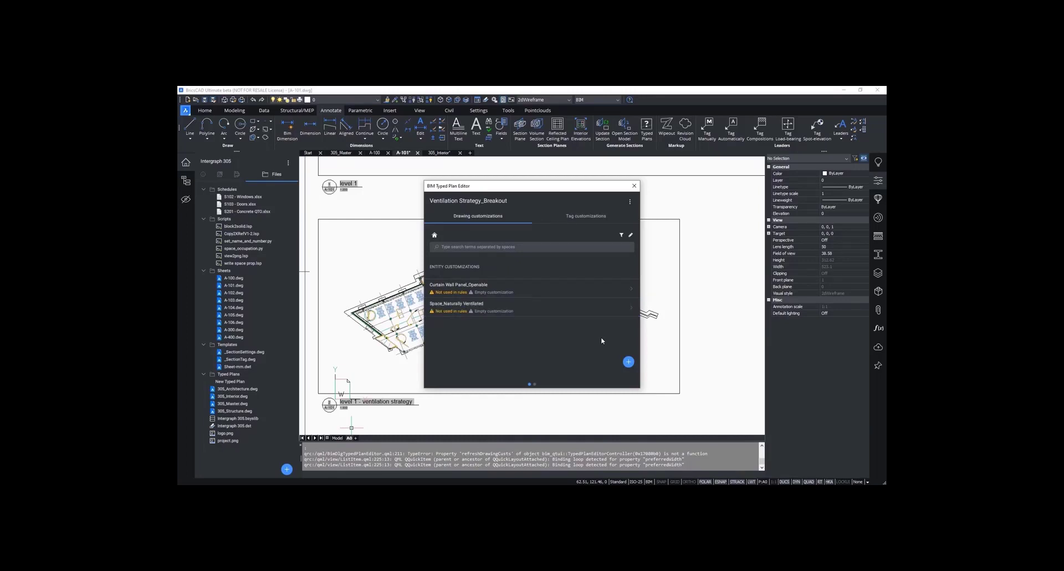
pyautogui.click(629, 361)
pyautogui.write('O')
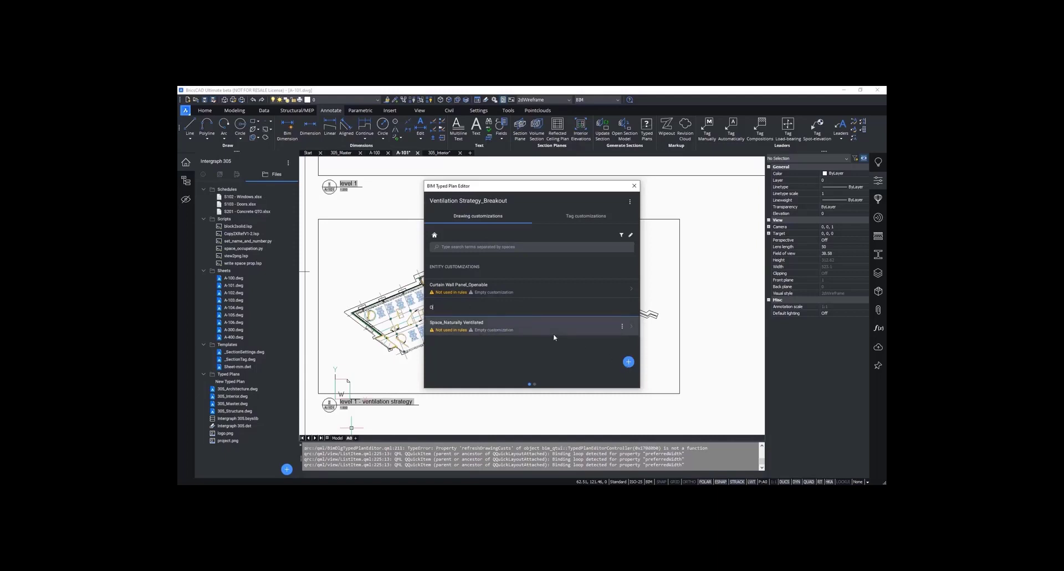
pyautogui.write('thers')
pyautogui.press('Return')
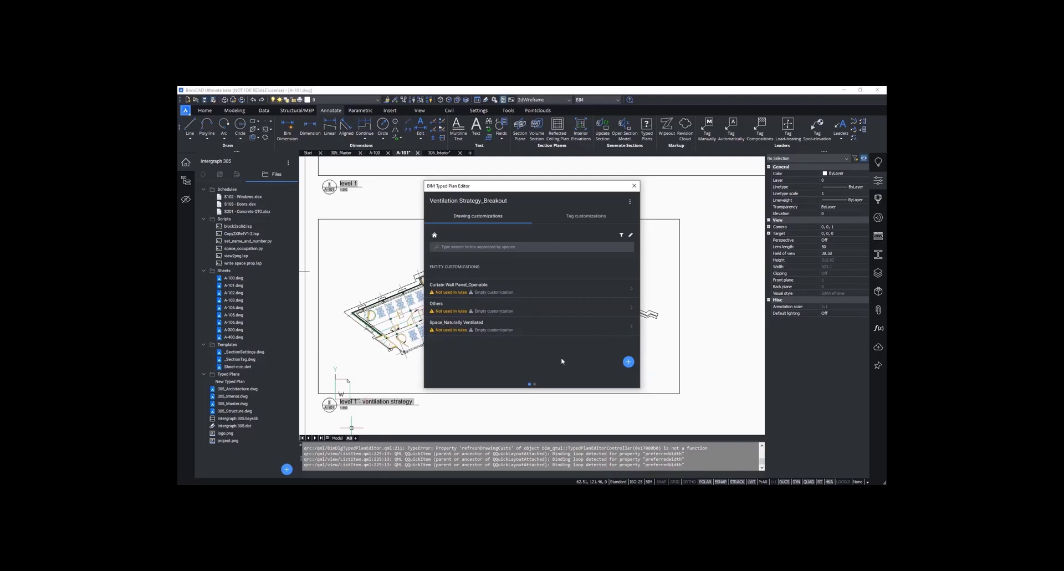
# Step: Create three drawing styles in the typed plan named Blue, Light Blue and Grey
pyautogui.click(630, 235)
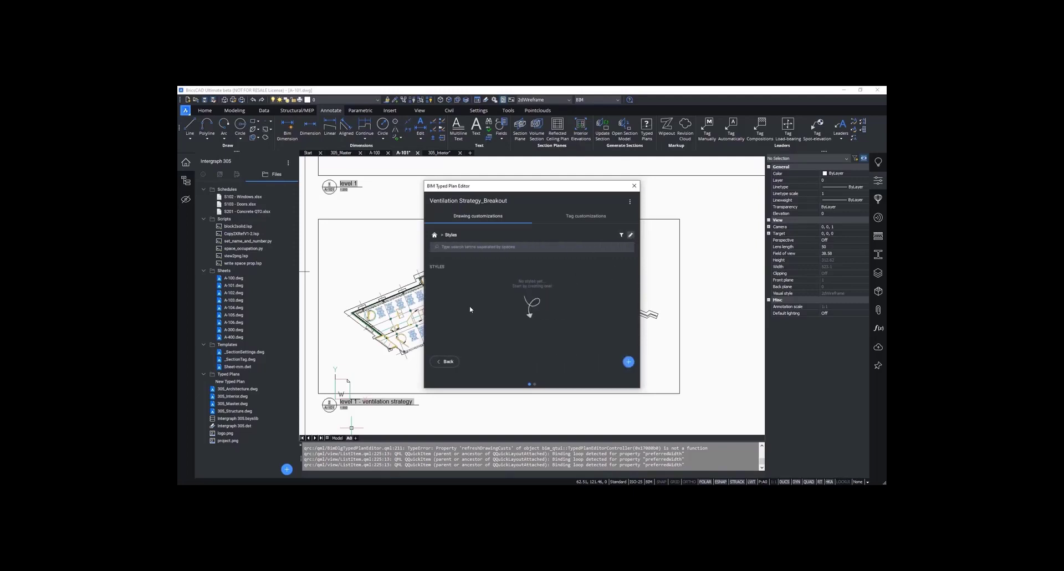
pyautogui.click(629, 361)
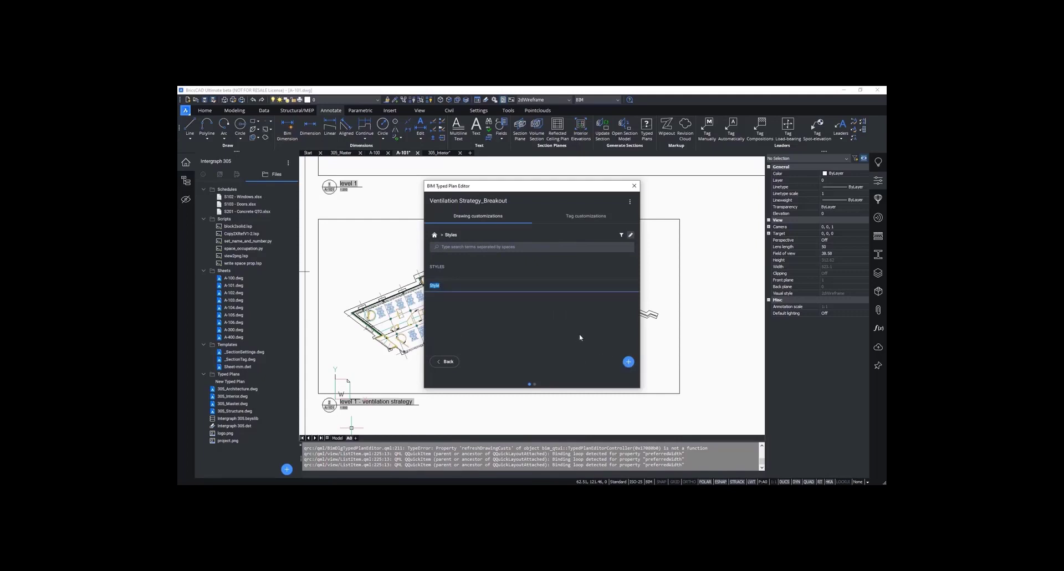
pyautogui.write('Blue')
pyautogui.press('Return')
pyautogui.click(628, 361)
pyautogui.write('L')
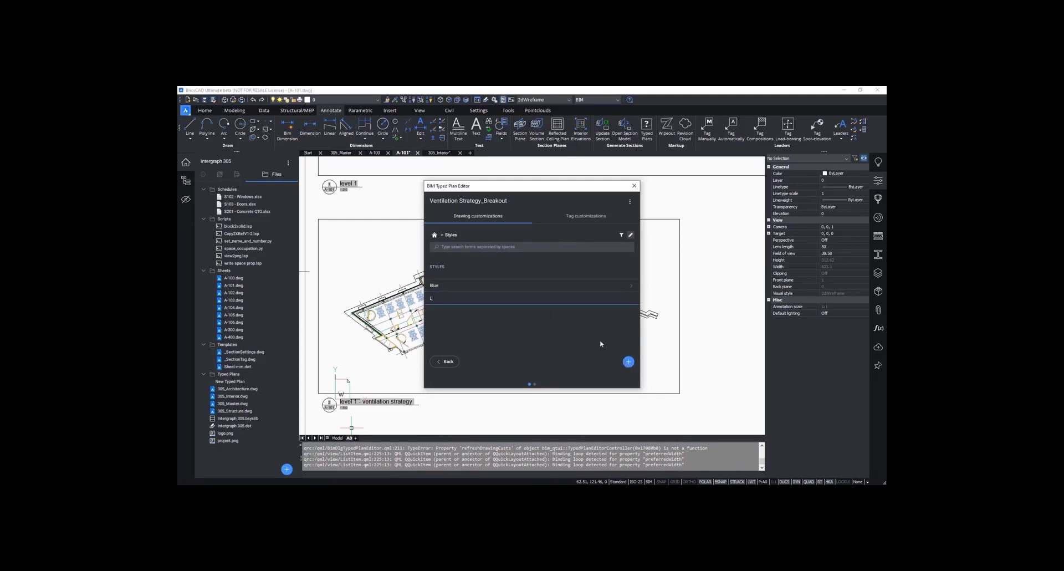
pyautogui.write('ight Blue')
pyautogui.press('Return')
pyautogui.click(628, 362)
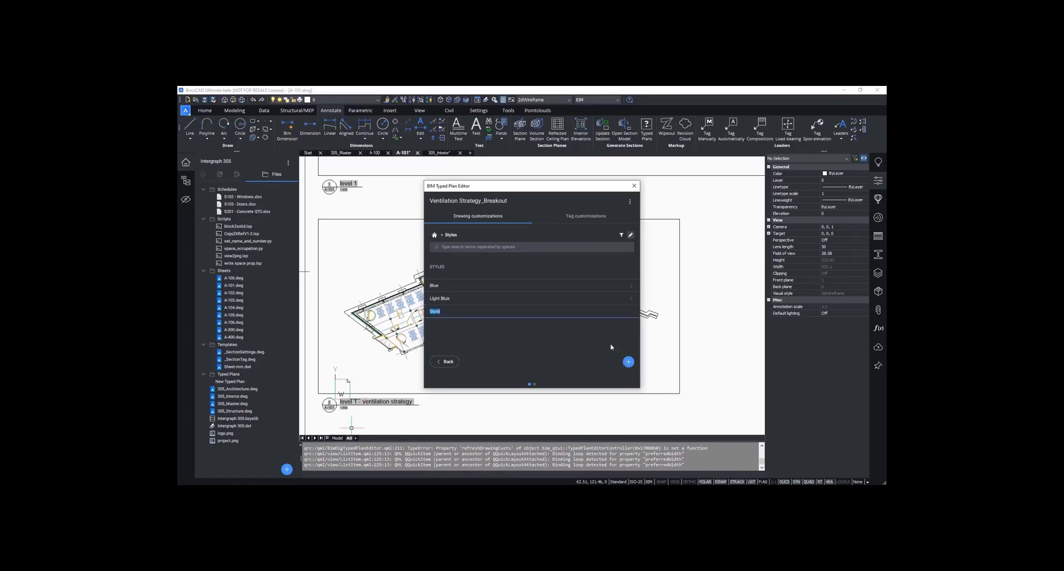
pyautogui.write('Grey')
pyautogui.press('Return')
# Step: Set the Blue style's color to index color 150 and save the style
pyautogui.click(606, 286)
pyautogui.click(601, 279)
pyautogui.click(460, 217)
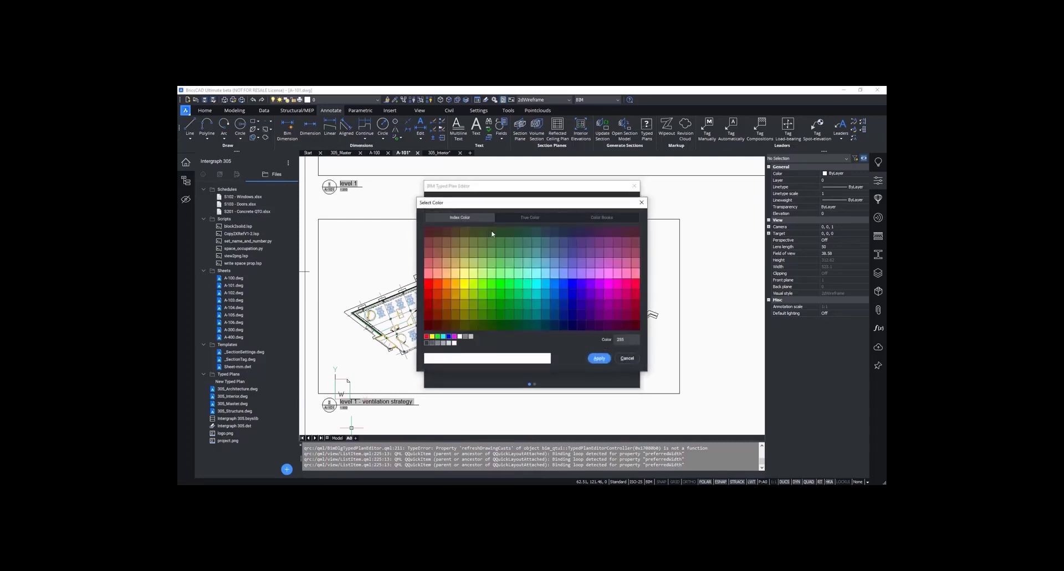
pyautogui.click(561, 285)
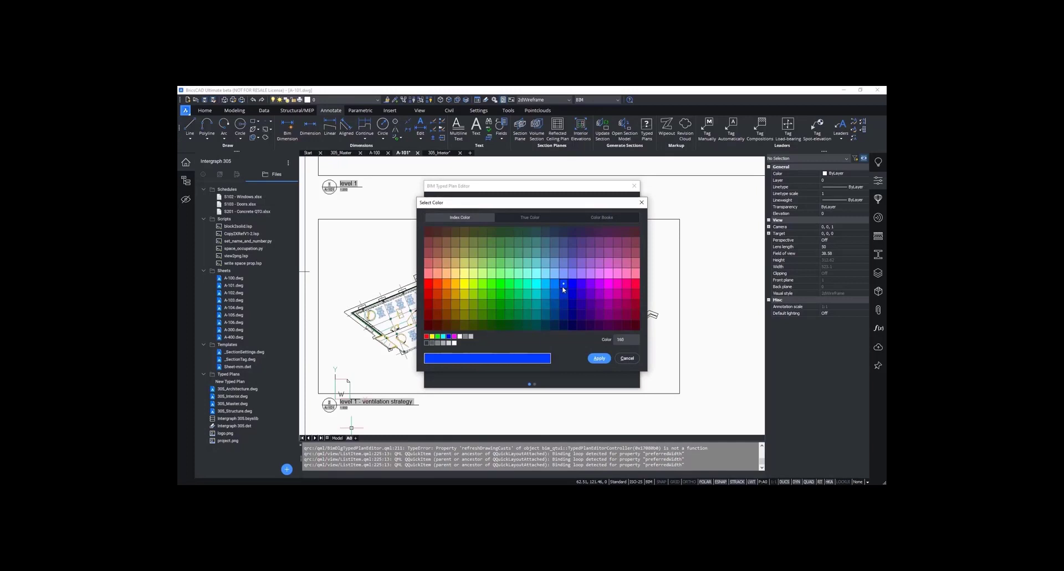
pyautogui.click(599, 358)
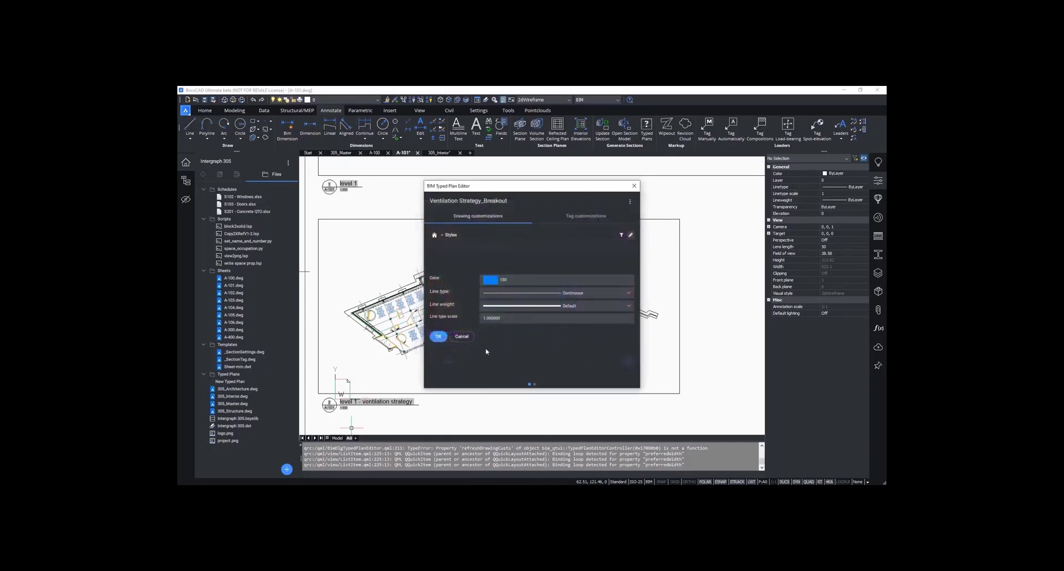
pyautogui.click(442, 336)
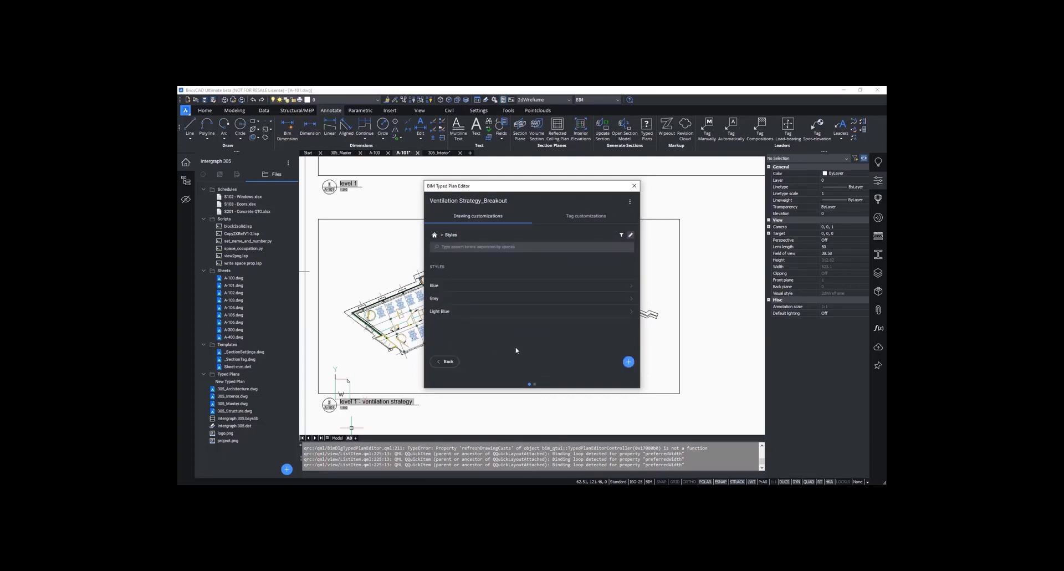
# Step: Set the Light Blue style's color to index color 131 and save the style
pyautogui.click(511, 312)
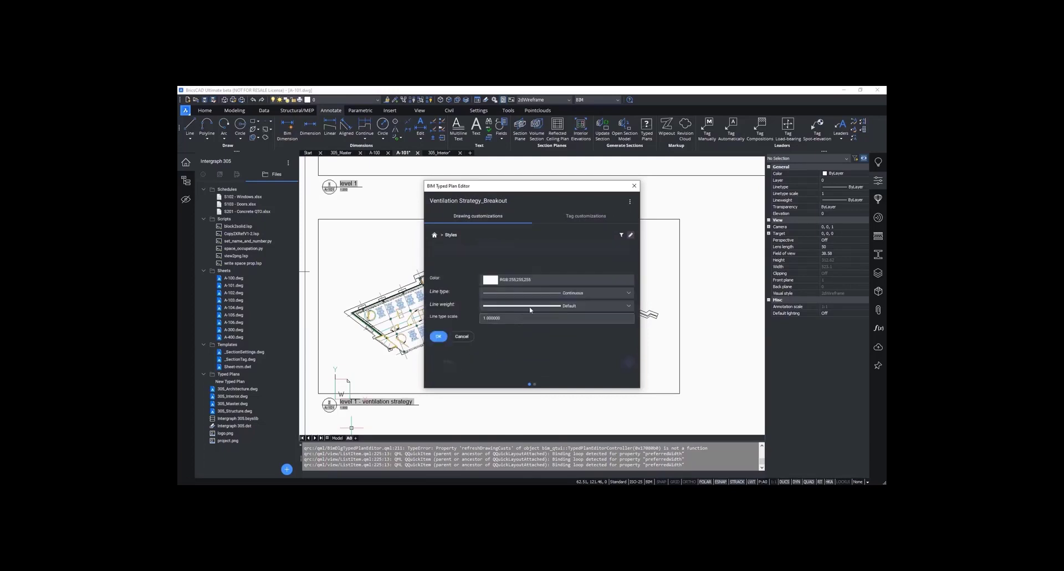
pyautogui.click(499, 278)
pyautogui.click(466, 217)
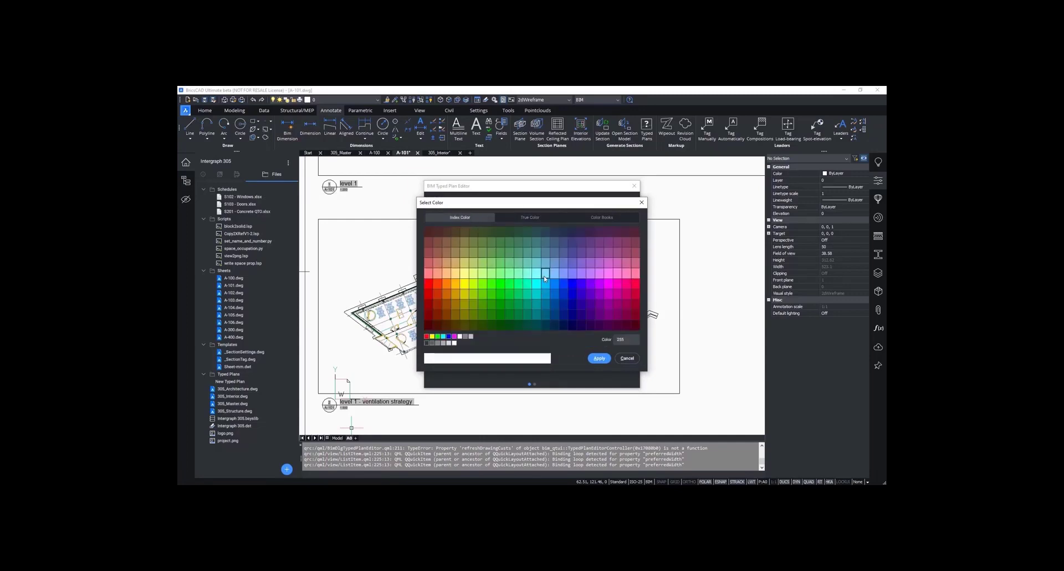
pyautogui.click(545, 275)
pyautogui.click(537, 274)
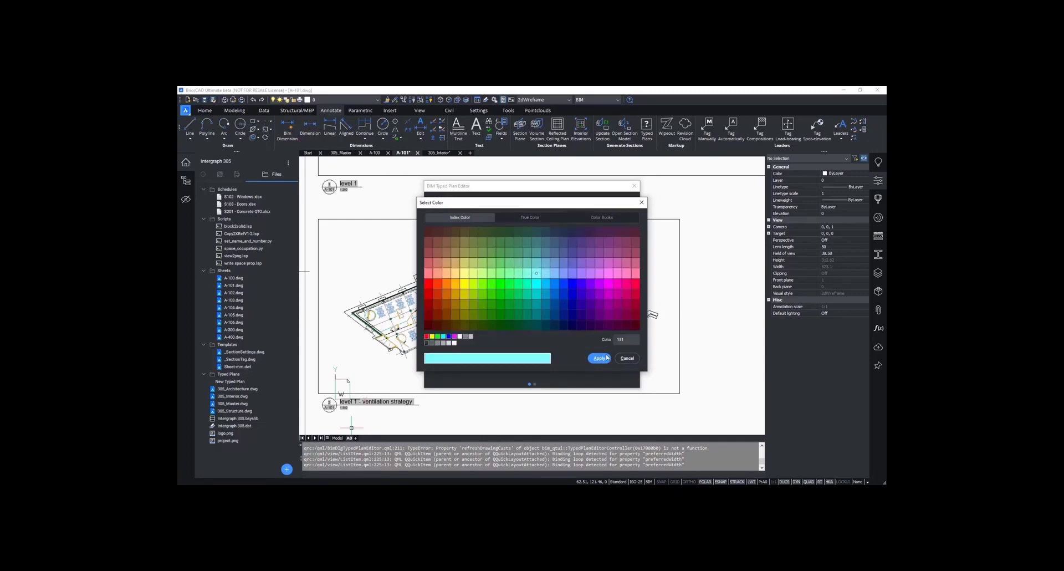
pyautogui.click(599, 358)
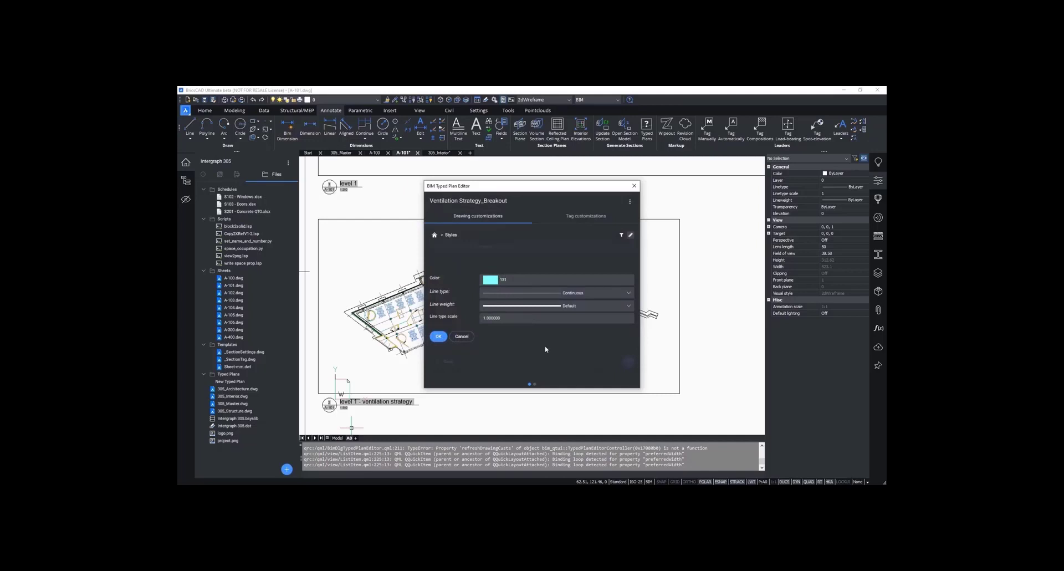
pyautogui.click(438, 336)
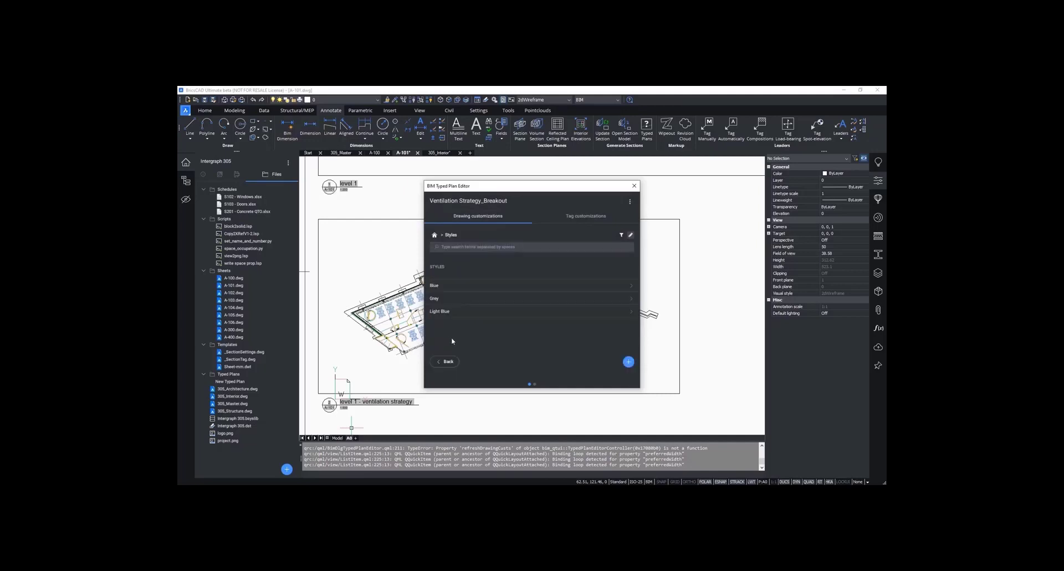
# Step: Set the Grey style's color to index color 9 and save the style
pyautogui.click(478, 310)
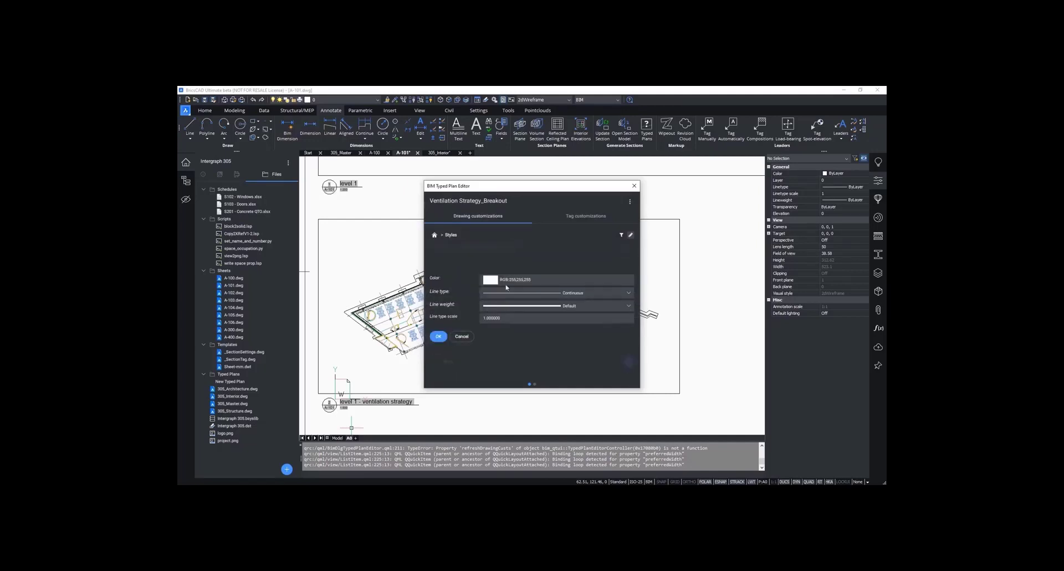
pyautogui.click(505, 284)
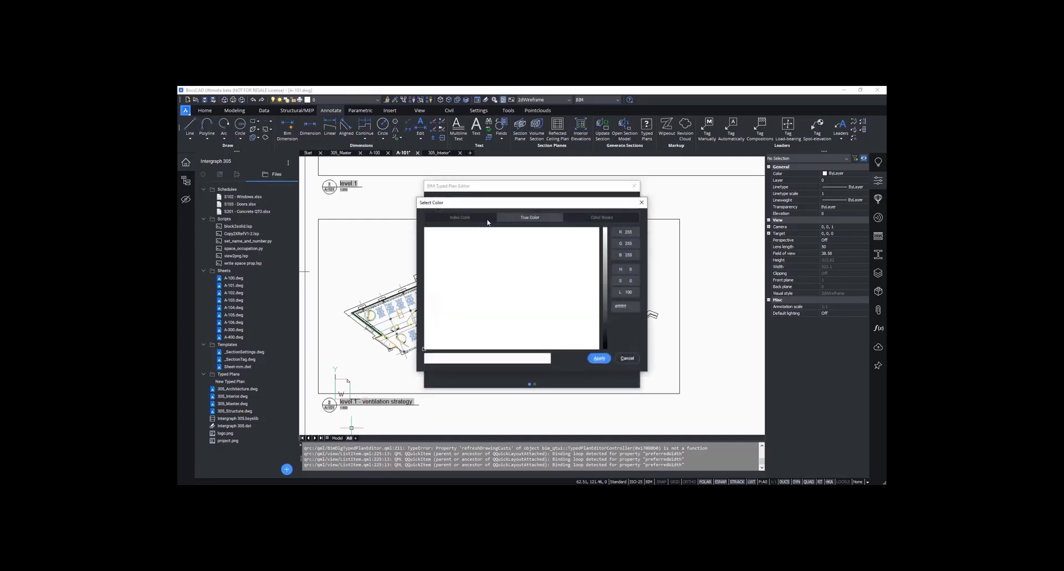
pyautogui.click(484, 220)
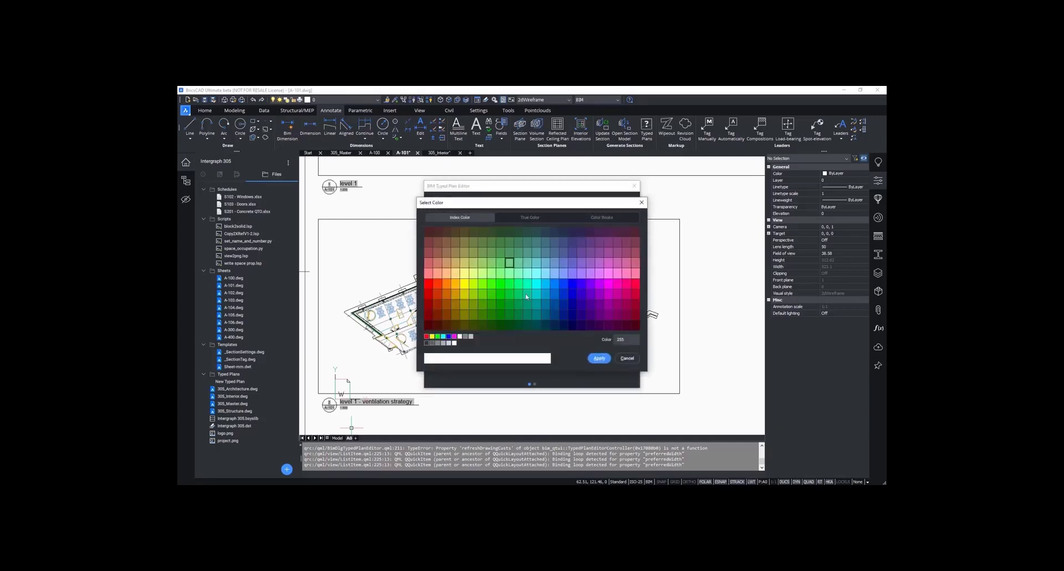
pyautogui.click(471, 336)
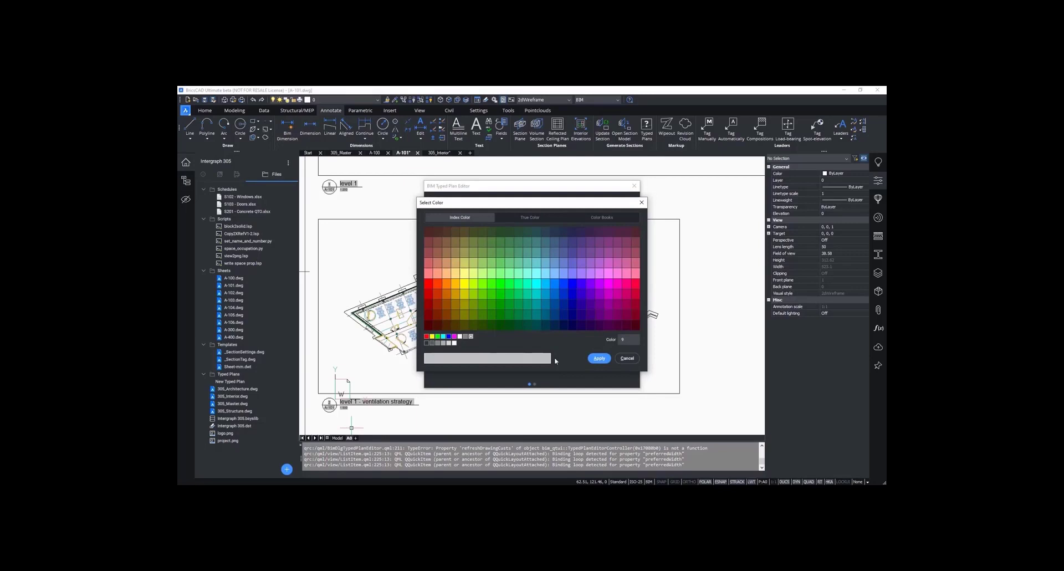
pyautogui.click(600, 358)
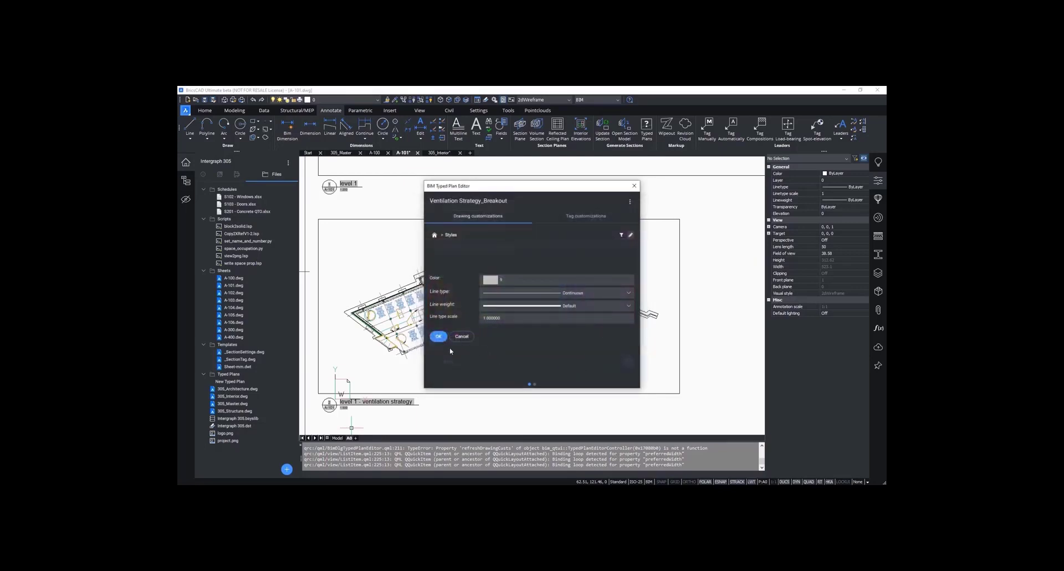
pyautogui.click(438, 336)
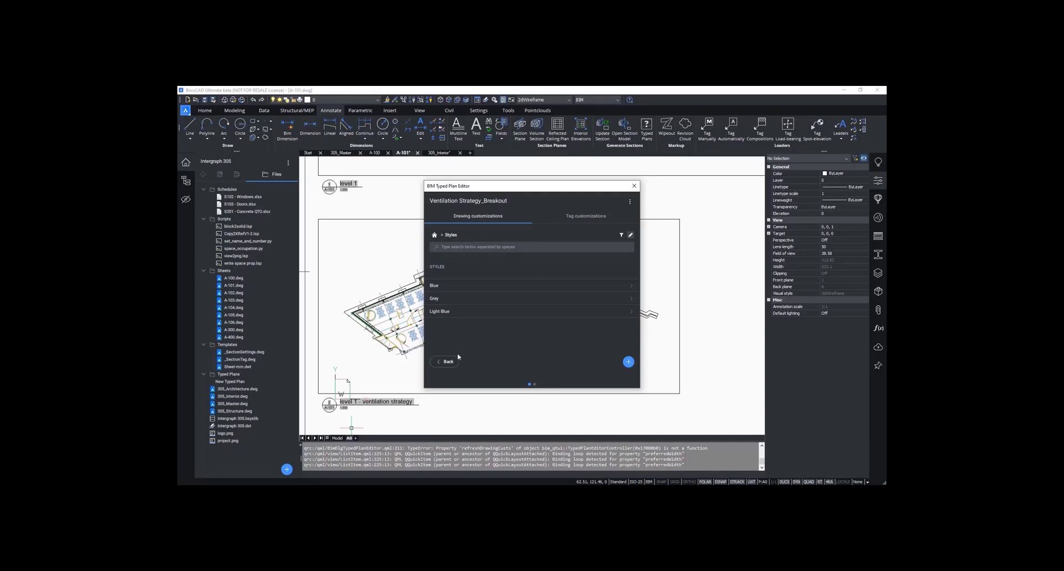
# Step: Set Background, Intersection boundary and Intersection fill to Blue in the section result customization of Curtain Wall Panel_Openable
pyautogui.click(446, 361)
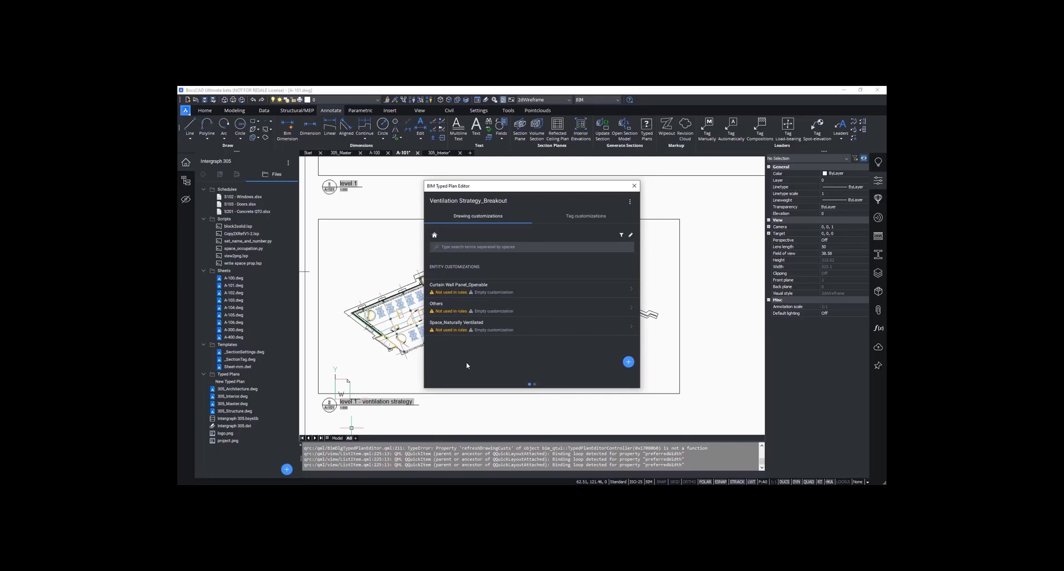
pyautogui.click(495, 292)
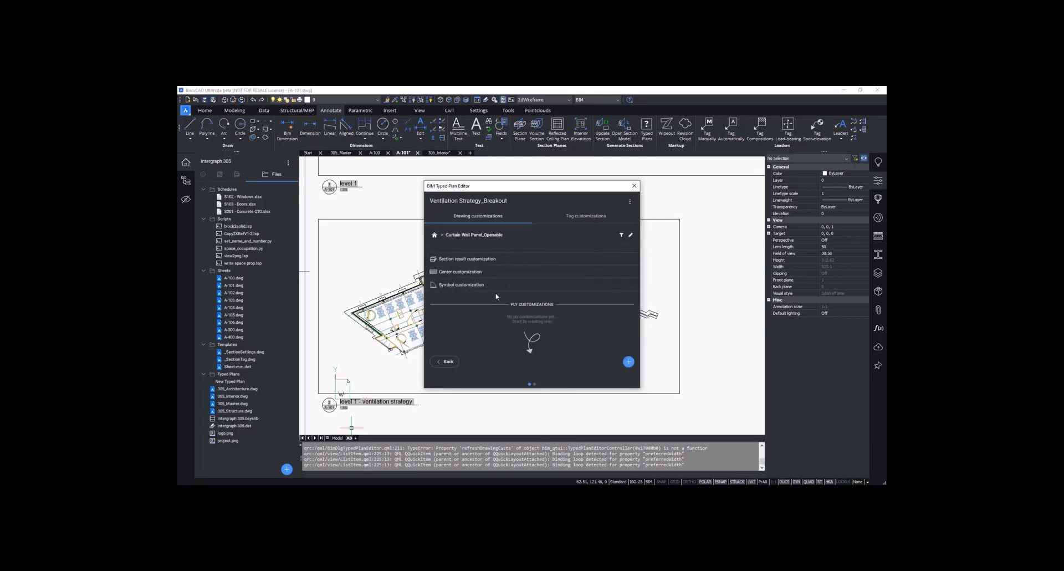
pyautogui.click(497, 259)
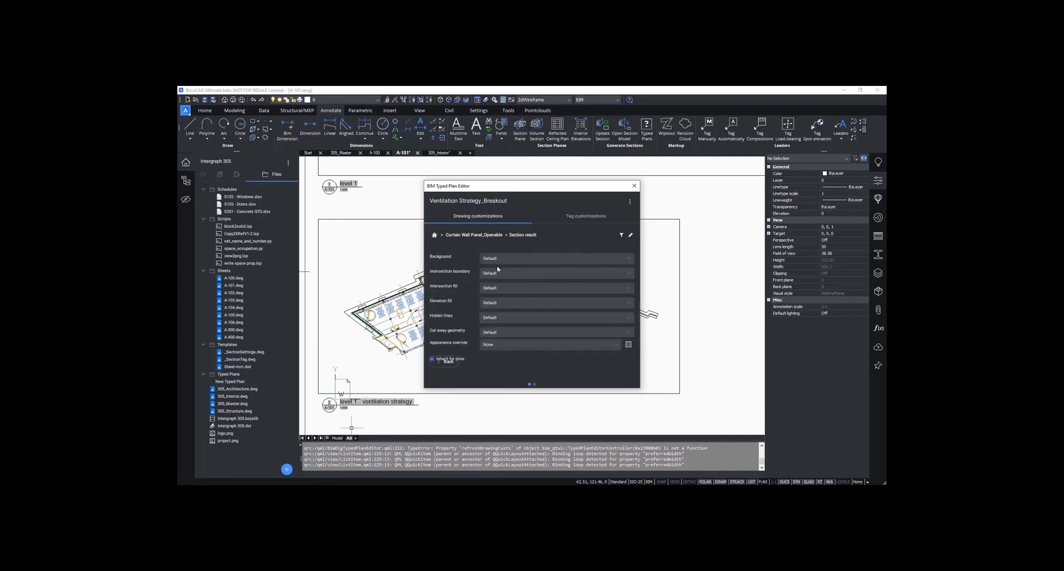
pyautogui.click(631, 263)
pyautogui.click(612, 299)
pyautogui.click(631, 276)
pyautogui.click(613, 311)
pyautogui.click(630, 290)
pyautogui.click(614, 326)
pyautogui.click(455, 363)
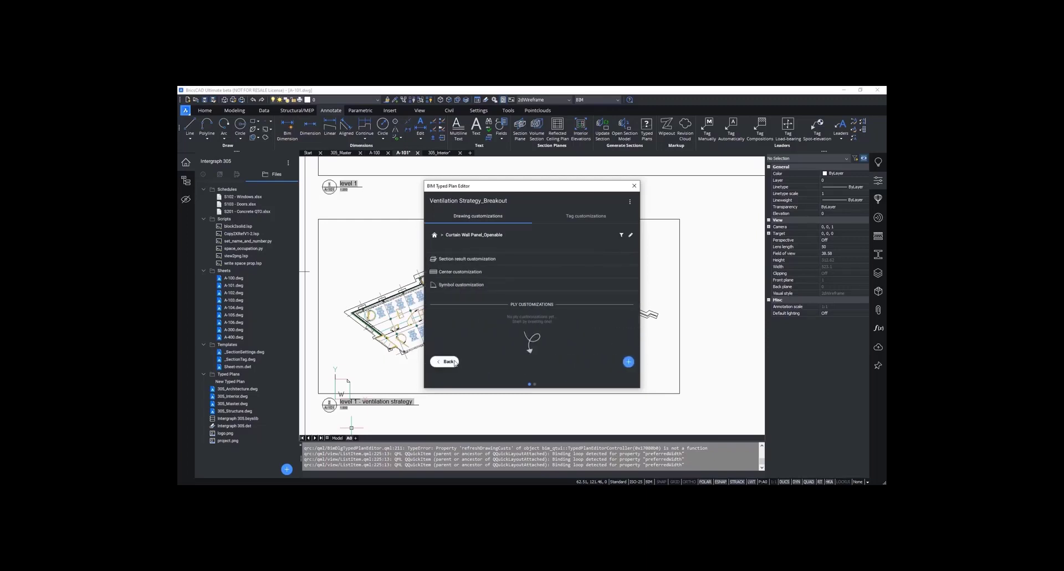
# Step: Assign Ventilation Symbol.dwg as the external symbol source in the symbol customization of Curtain Wall Panel_Openable
pyautogui.click(482, 288)
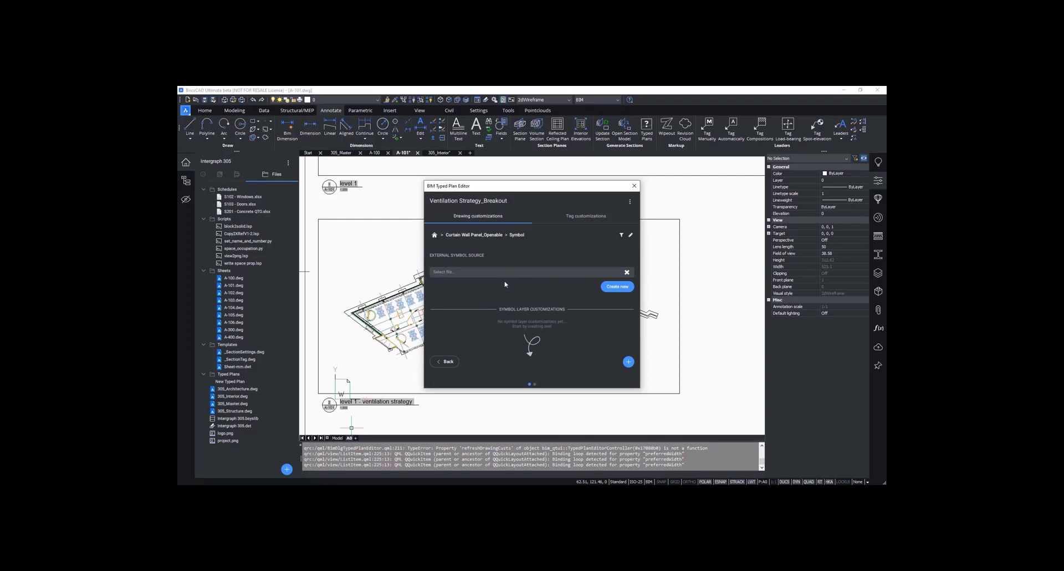
pyautogui.click(501, 272)
pyautogui.click(460, 281)
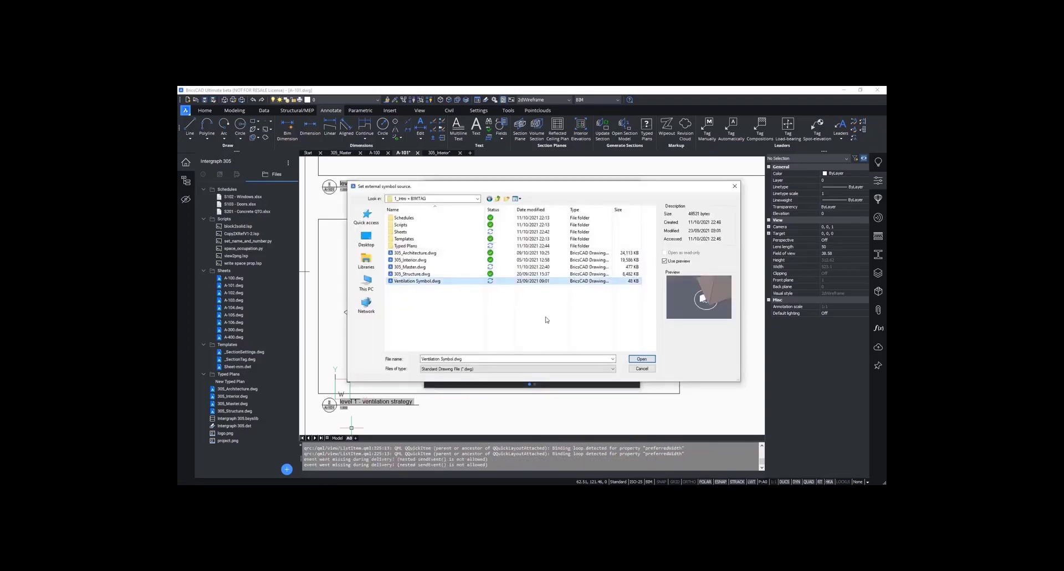
pyautogui.click(641, 358)
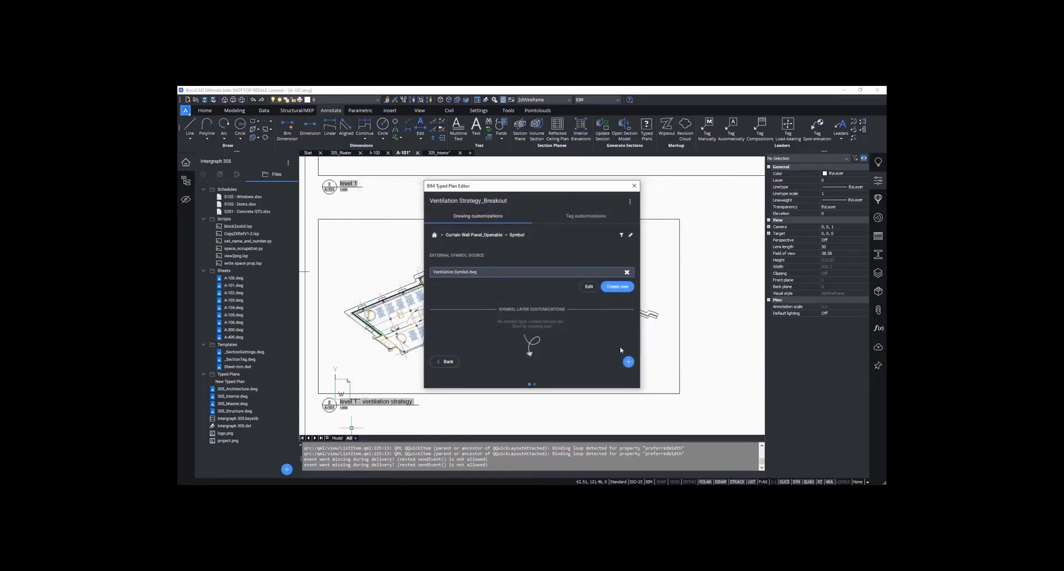
# Step: Open the assigned Ventilation Symbol drawing, examine the symbol beside its reference box, and close the drawing
pyautogui.click(588, 287)
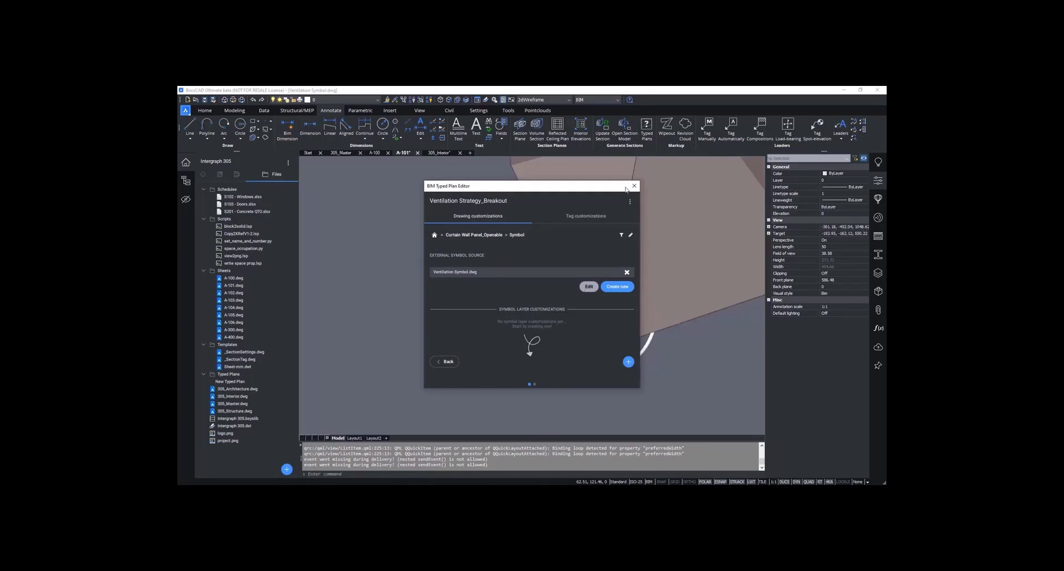
pyautogui.click(634, 187)
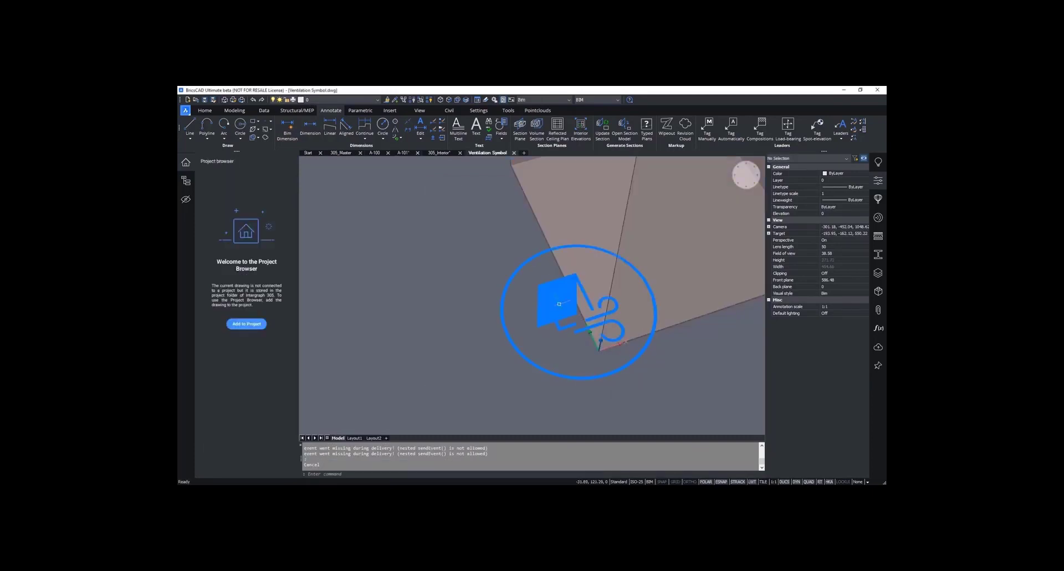
pyautogui.scroll(-5, 459, 347)
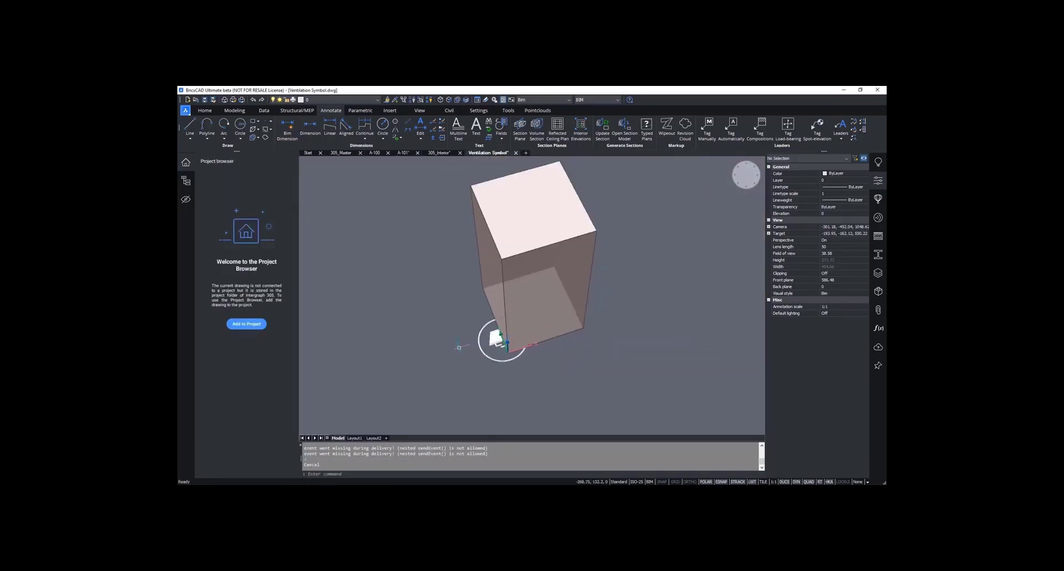
pyautogui.scroll(4, 510, 335)
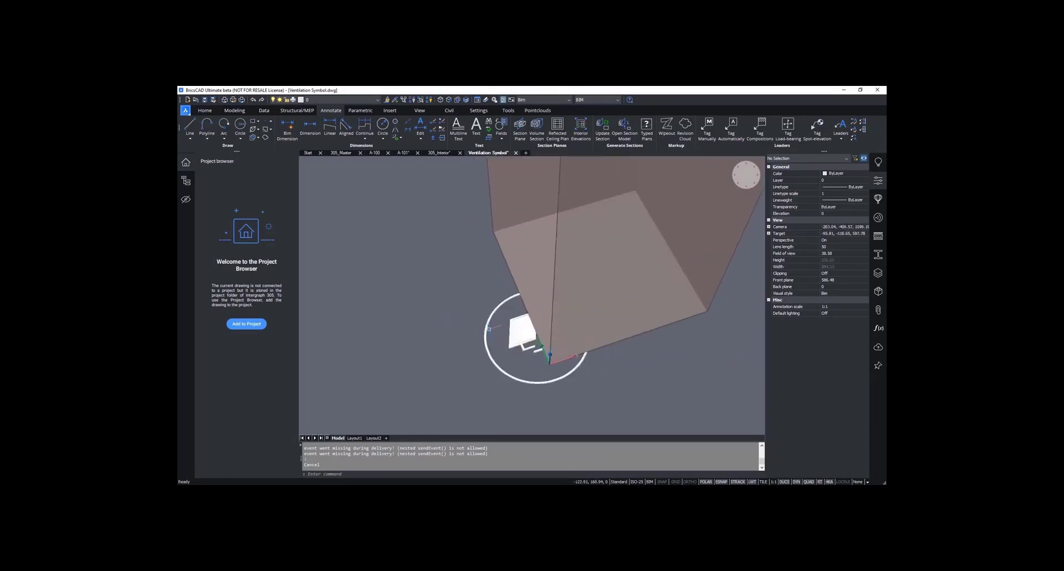
pyautogui.scroll(1, 524, 334)
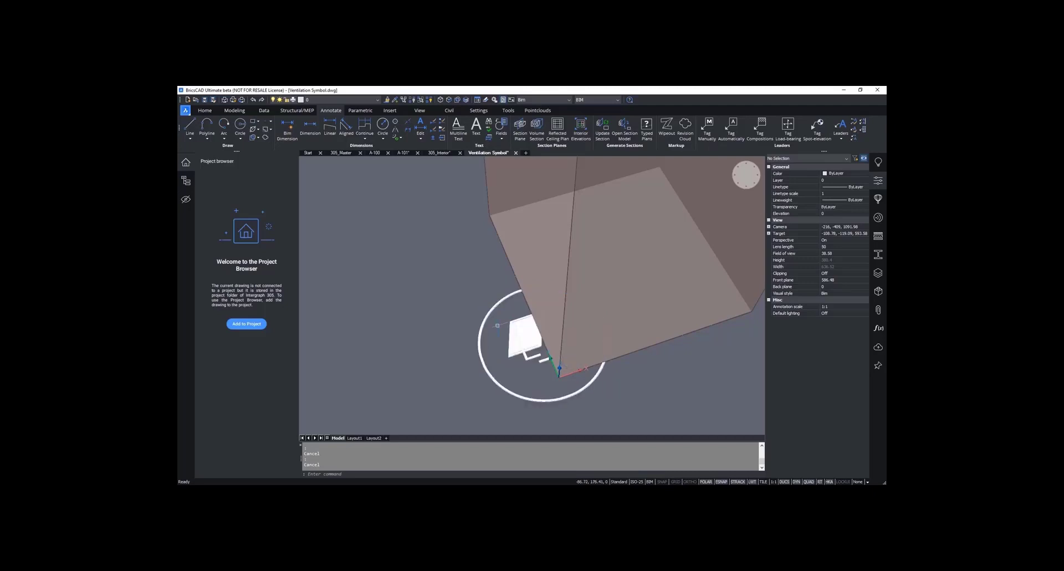
pyautogui.click(516, 152)
pyautogui.click(550, 284)
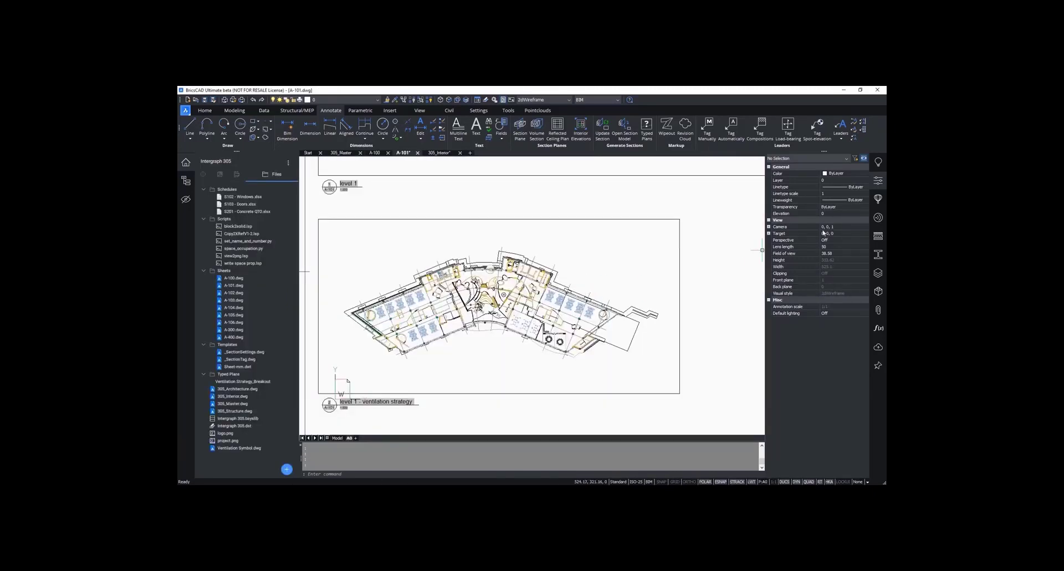
# Step: Reopen the Ventilation Strategy_Breakout typed plan and give Curtain Wall Panel_Openable a symbol layer customization for BIM_2D_BACK* with the Blue style
pyautogui.doubleClick(249, 382)
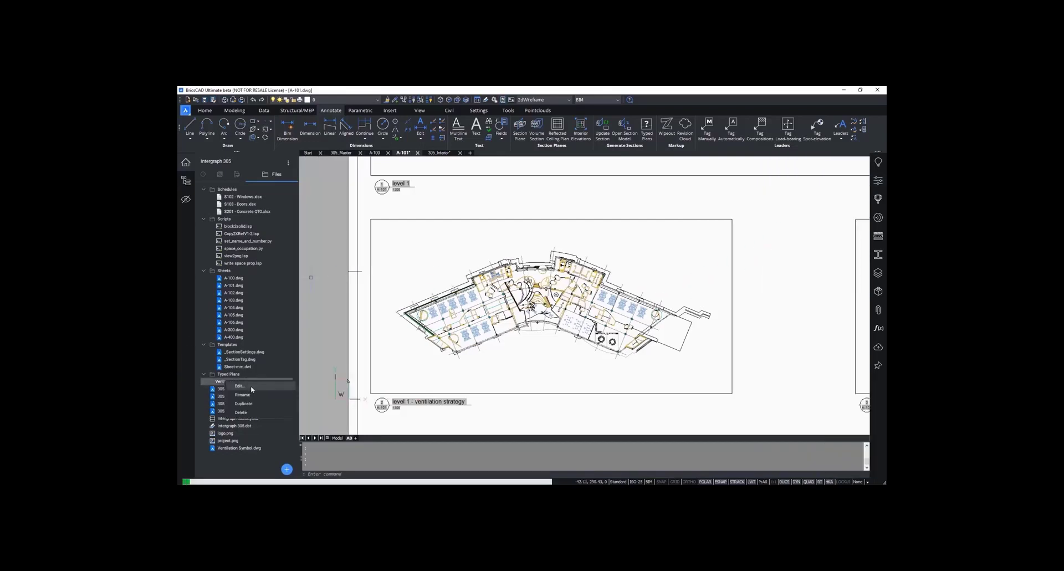
pyautogui.click(491, 289)
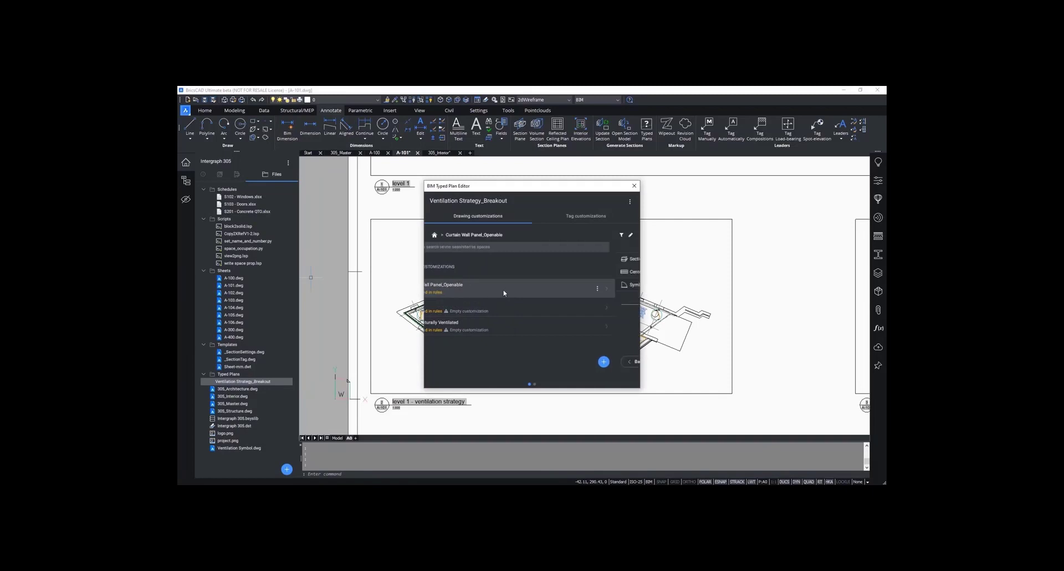
pyautogui.click(491, 286)
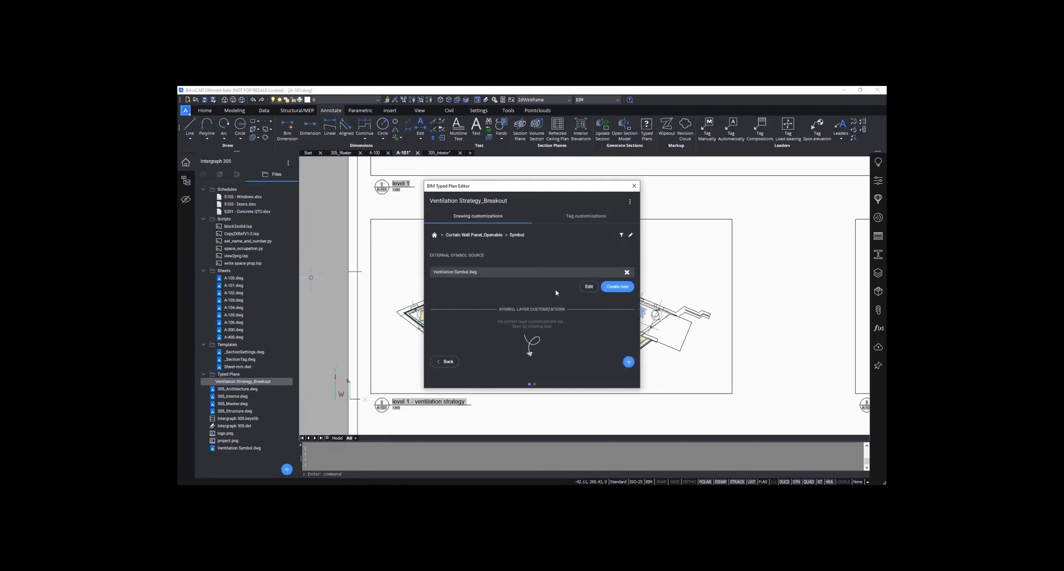
pyautogui.click(629, 362)
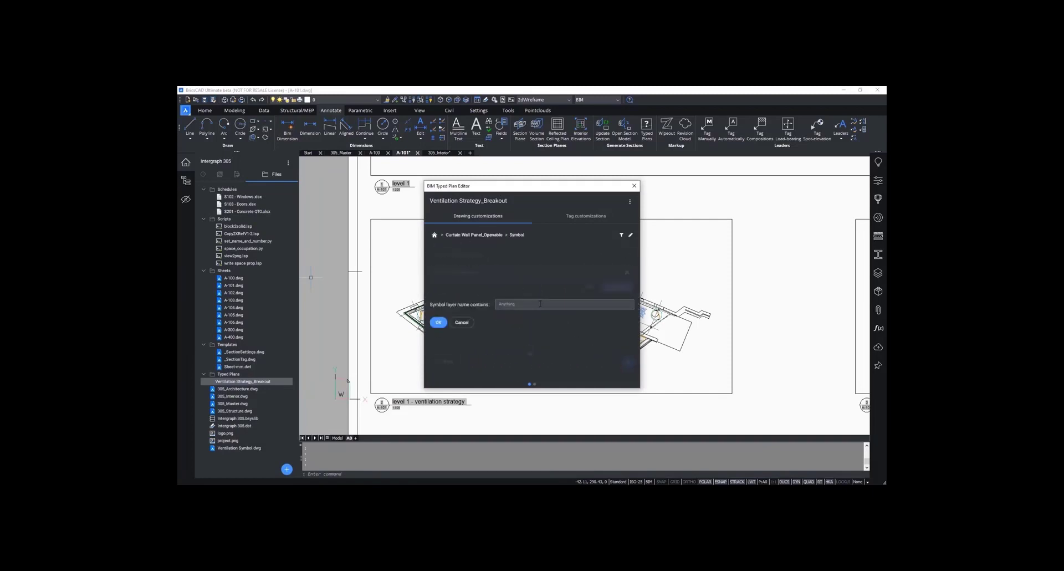
pyautogui.write('BIM_2D_BACK*')
pyautogui.click(438, 322)
pyautogui.click(576, 324)
pyautogui.click(575, 311)
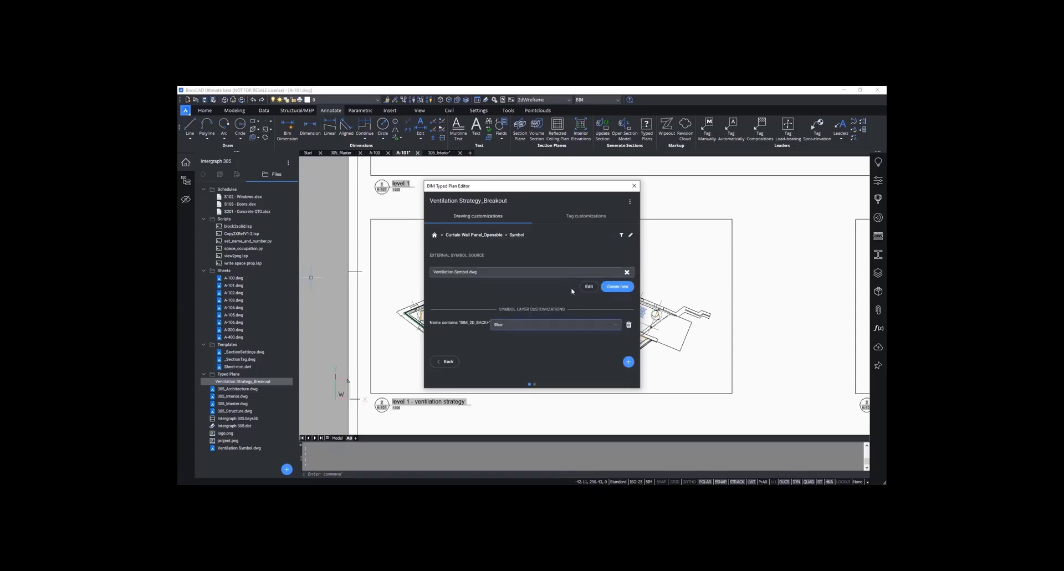
# Step: Add a second symbol layer customization for BIM_2D_SECT* with the Blue style and return to the list of entity customizations
pyautogui.click(628, 363)
pyautogui.moveTo(527, 304); pyautogui.dragTo(514, 304)
pyautogui.write('S')
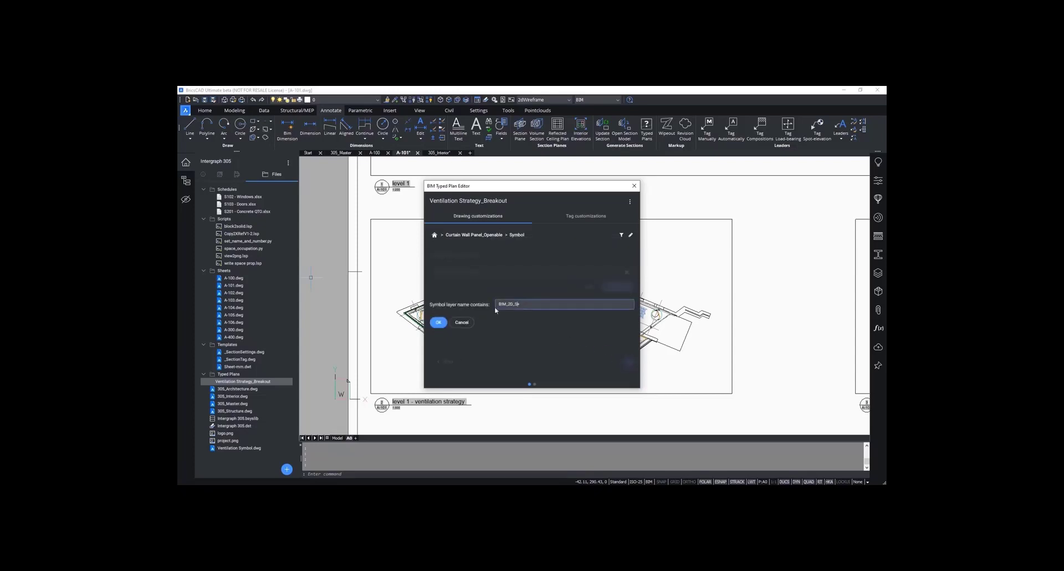
pyautogui.write('ECT')
pyautogui.click(438, 322)
pyautogui.click(577, 338)
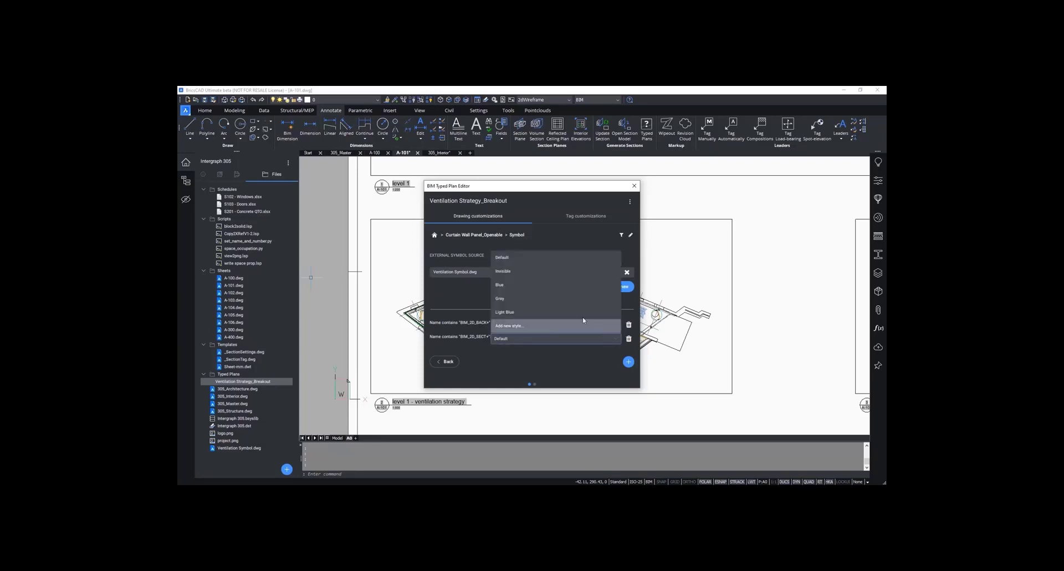
pyautogui.click(582, 284)
pyautogui.click(449, 361)
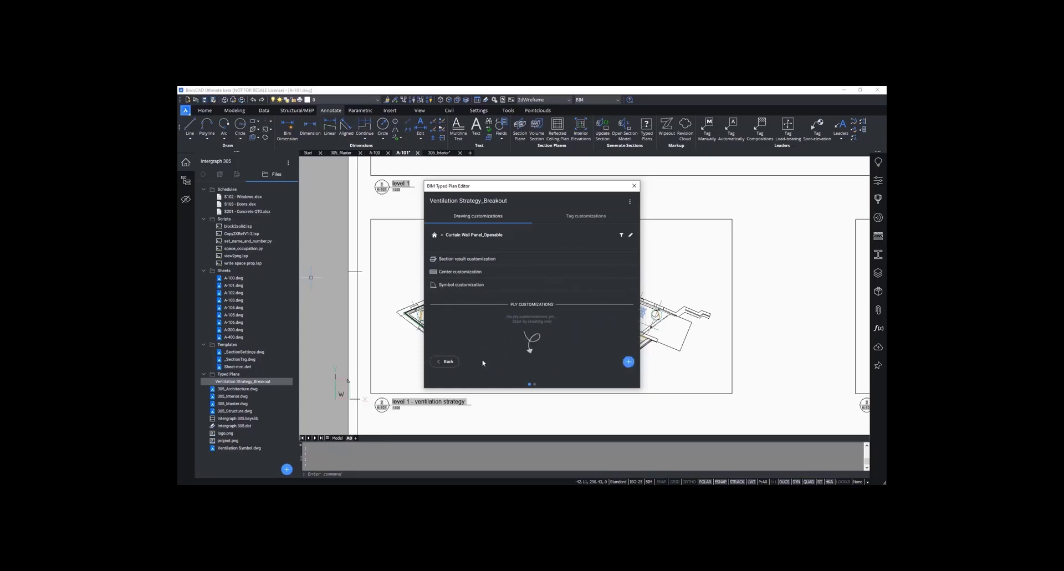
pyautogui.click(457, 362)
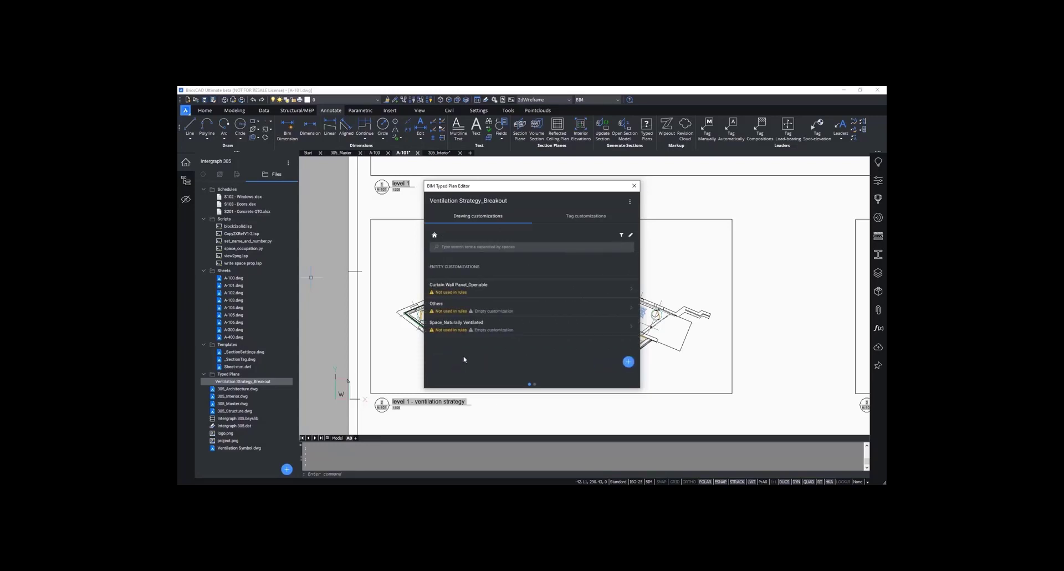
# Step: In the section result customization of Others, set background, intersection boundary and intersection fill to Grey, and return to the entity customizations list
pyautogui.click(486, 312)
pyautogui.click(626, 259)
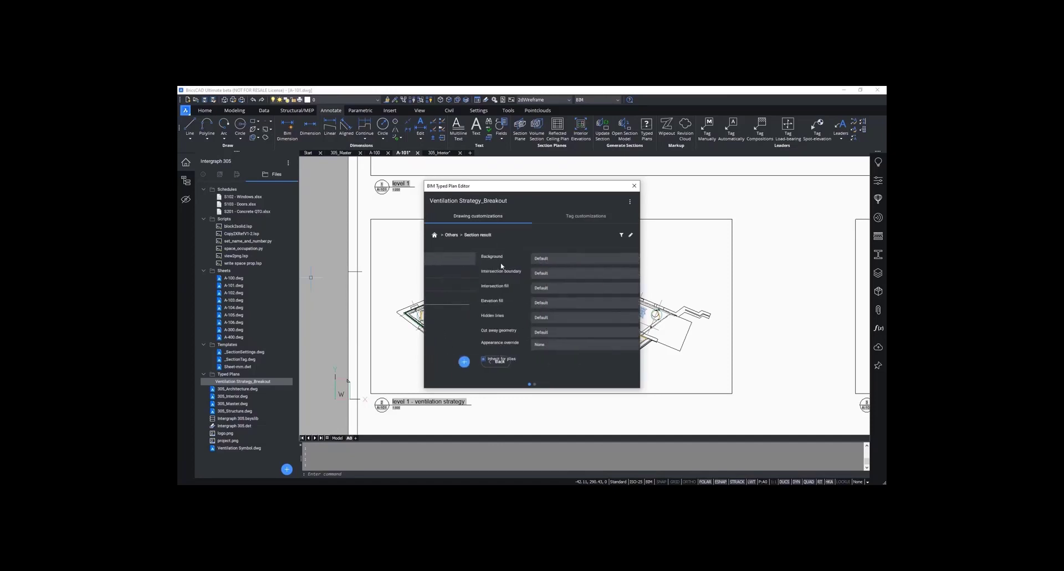
pyautogui.click(630, 258)
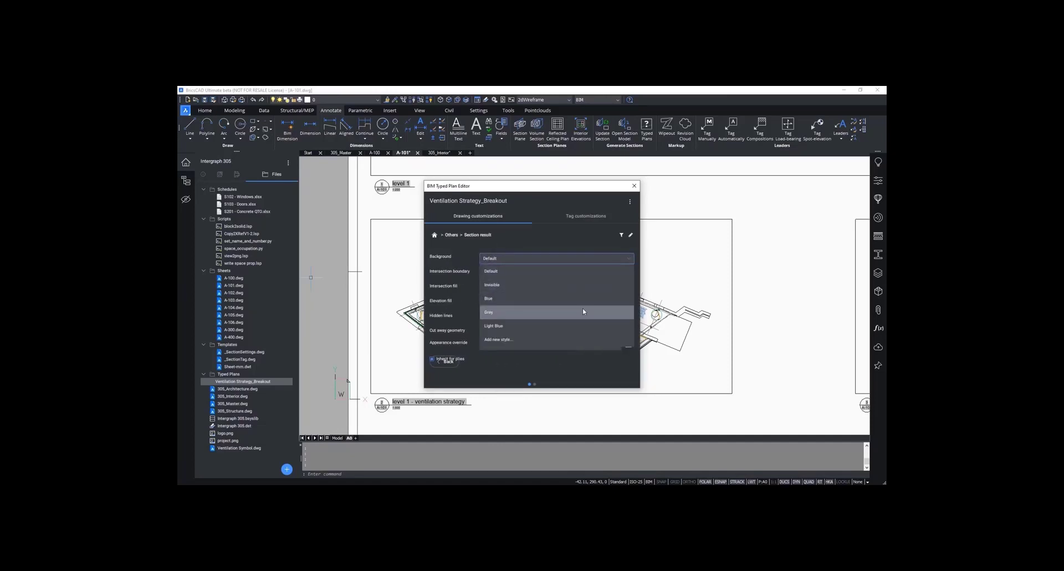
pyautogui.click(589, 310)
pyautogui.click(629, 274)
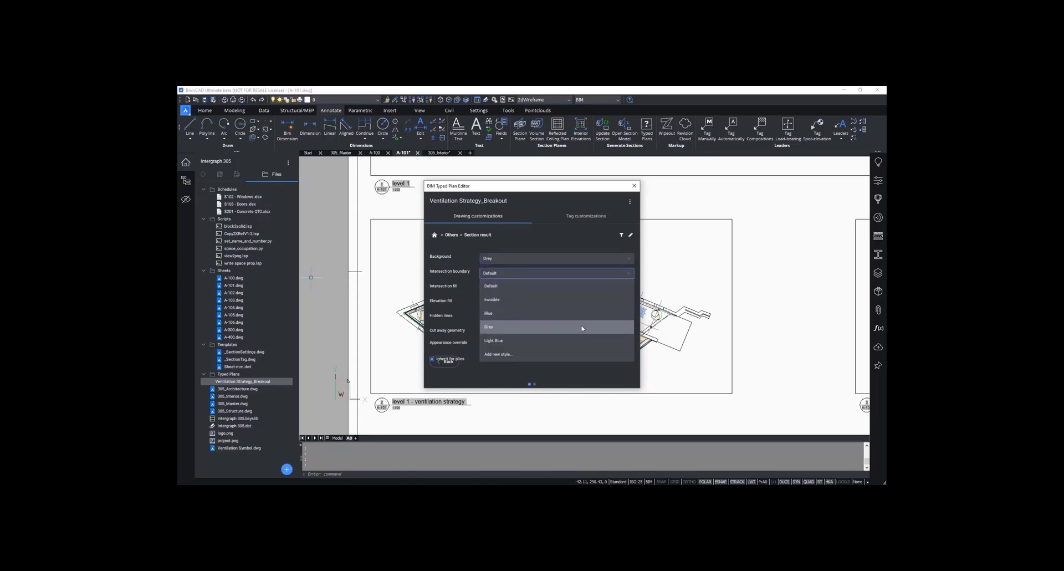
pyautogui.click(587, 326)
pyautogui.click(608, 288)
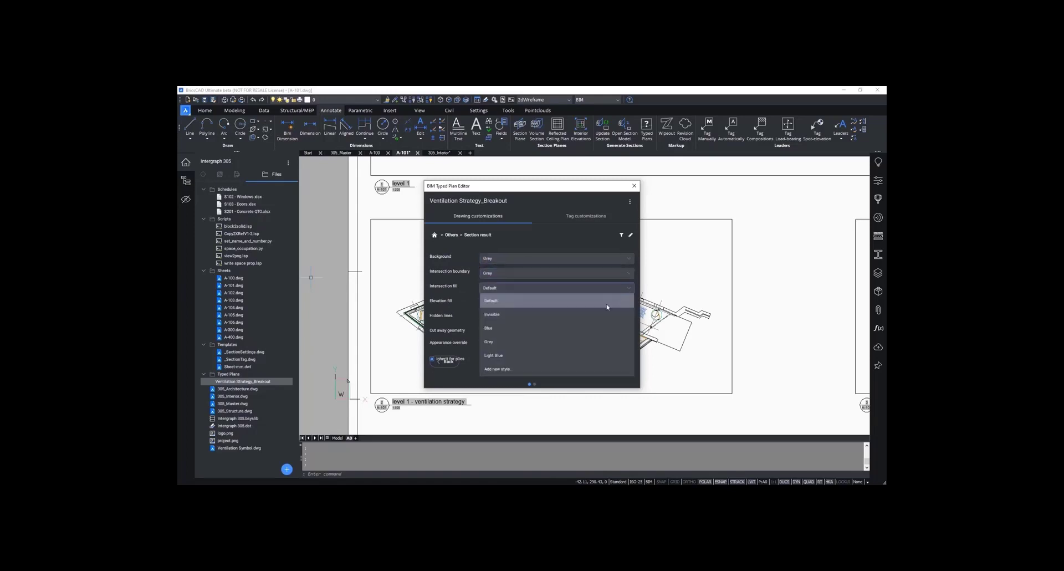
pyautogui.click(563, 341)
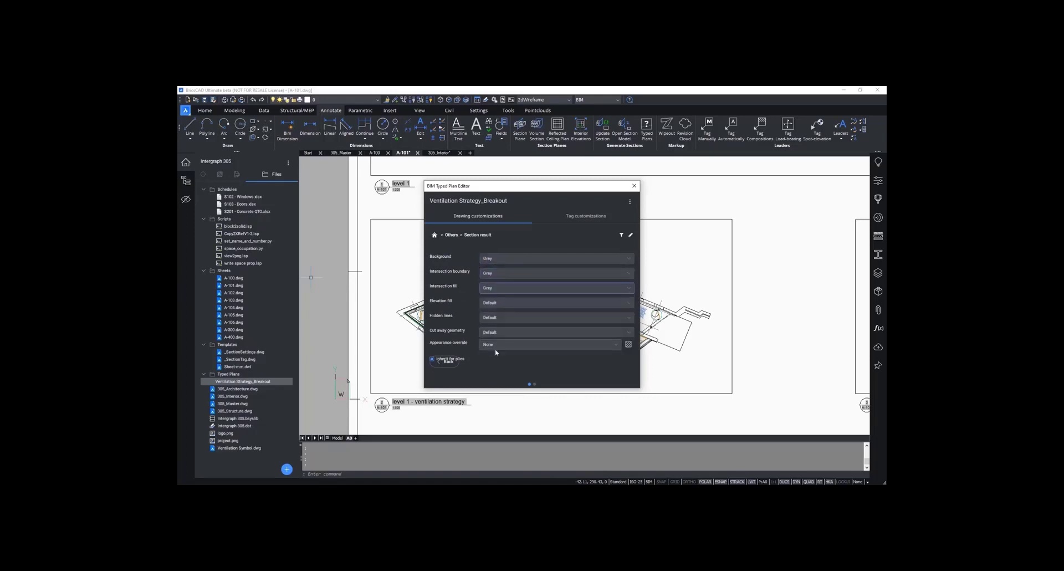
pyautogui.click(451, 363)
pyautogui.click(454, 363)
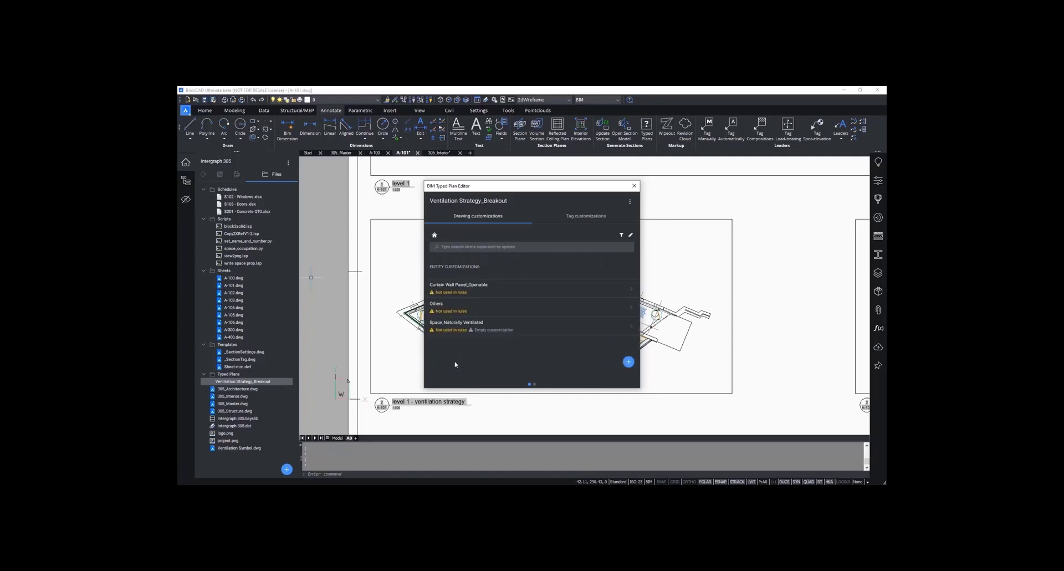
# Step: Set background, intersection boundary and intersection fill to Light Blue in the Space_Naturally Ventilated section result, and return to the entity customizations list
pyautogui.click(484, 327)
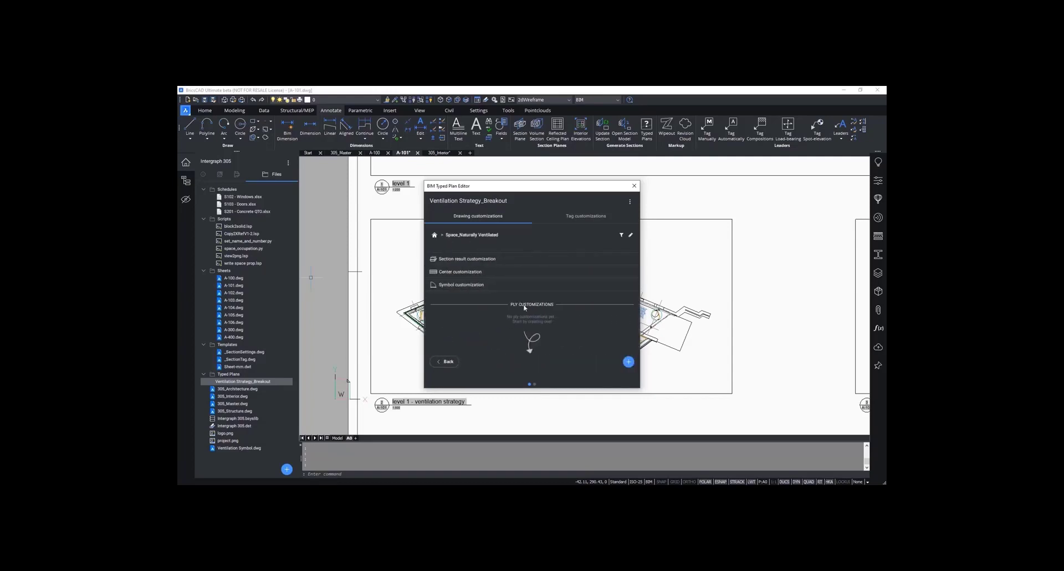
pyautogui.click(537, 262)
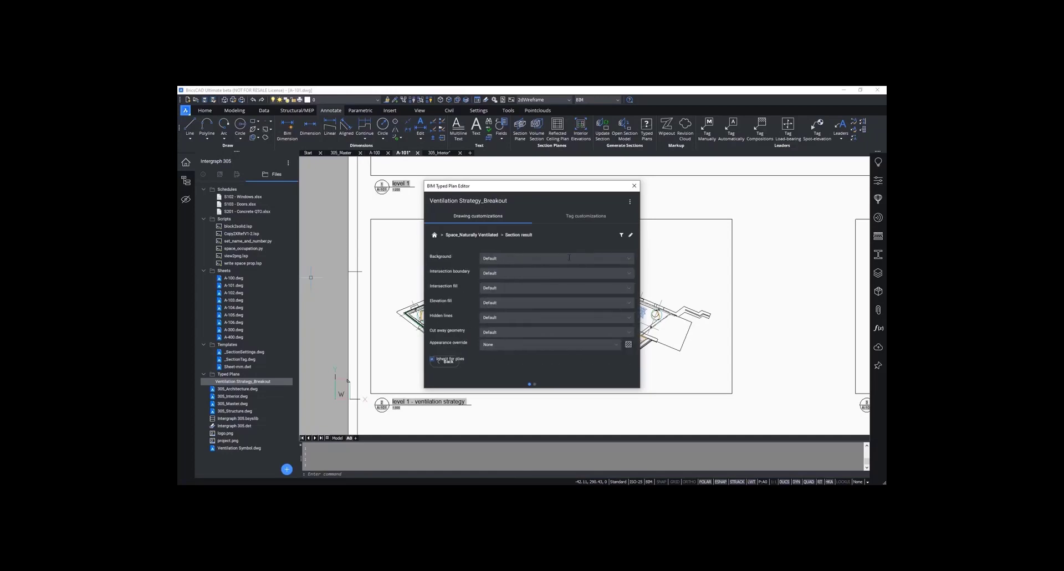
pyautogui.click(627, 259)
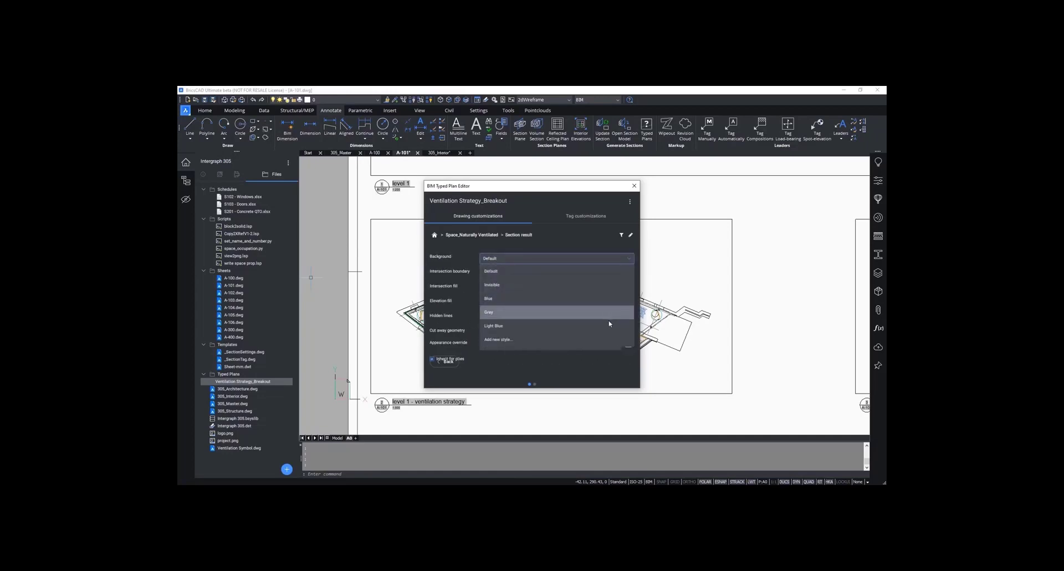
pyautogui.click(610, 325)
pyautogui.click(632, 276)
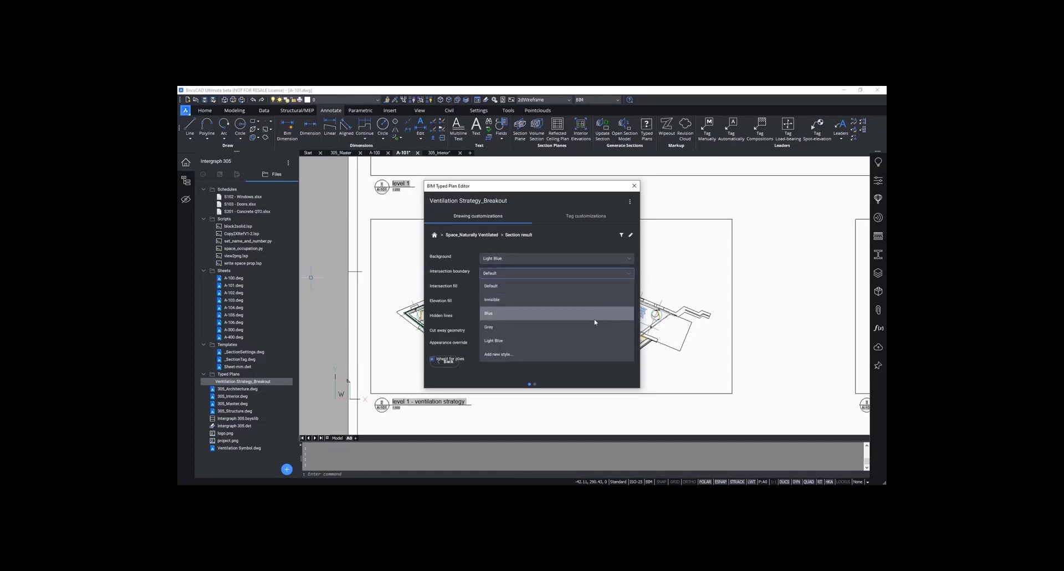
pyautogui.click(595, 337)
pyautogui.click(616, 287)
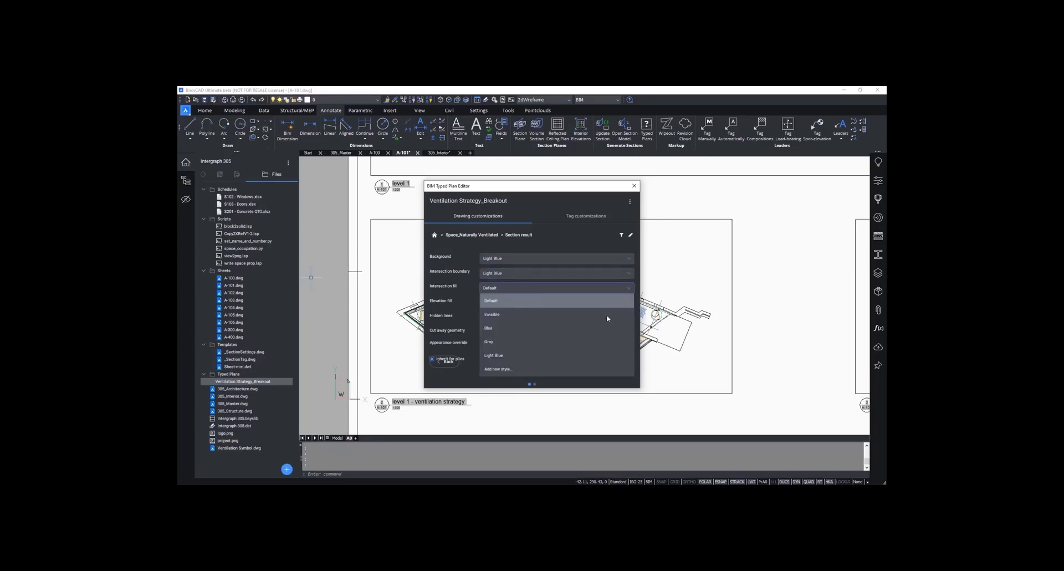
pyautogui.click(600, 353)
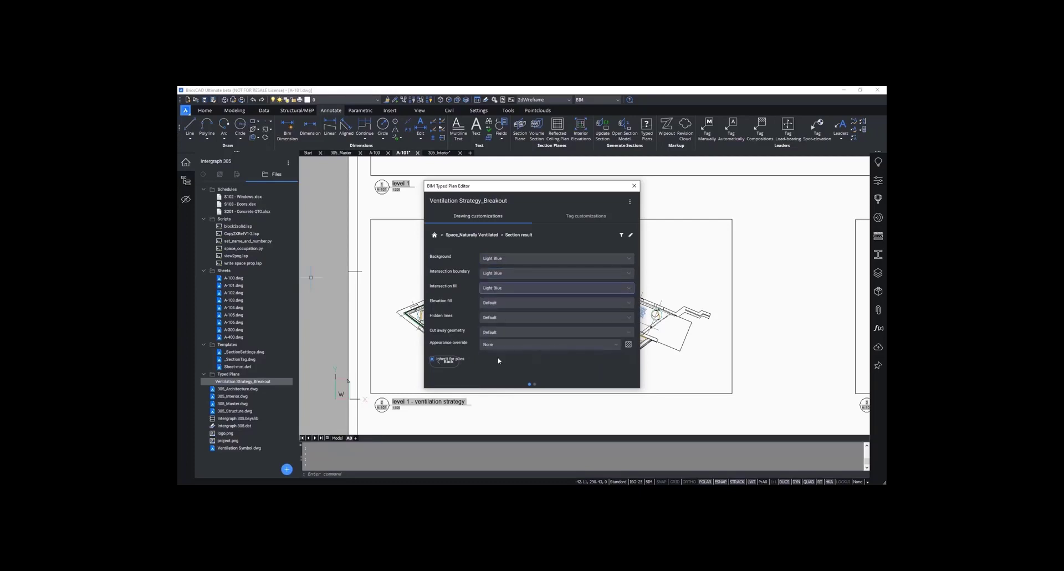
pyautogui.click(444, 361)
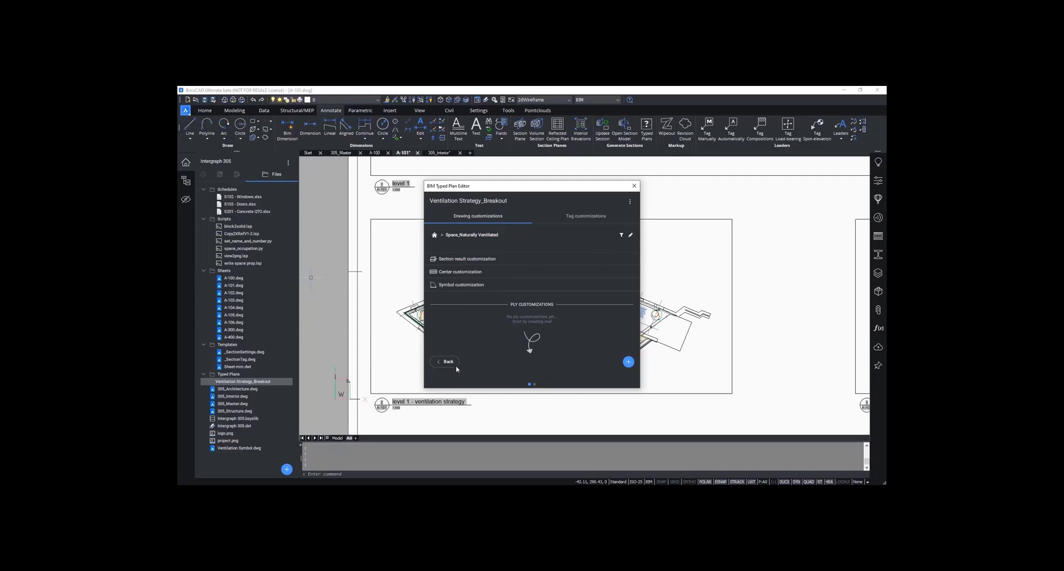
pyautogui.click(456, 366)
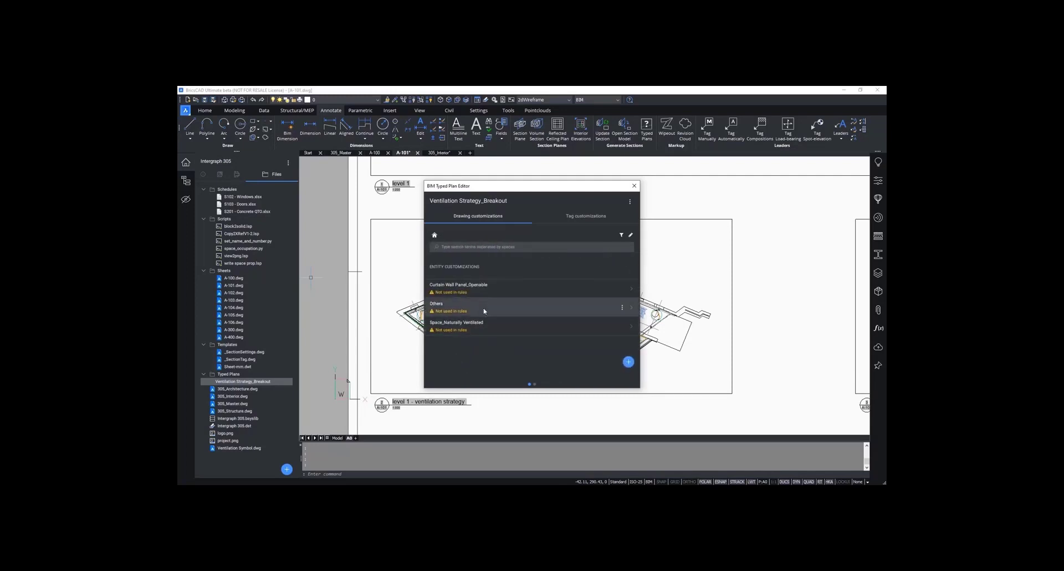
# Step: Create a drawing customization rule named Curtain Wall_Openable
pyautogui.click(622, 235)
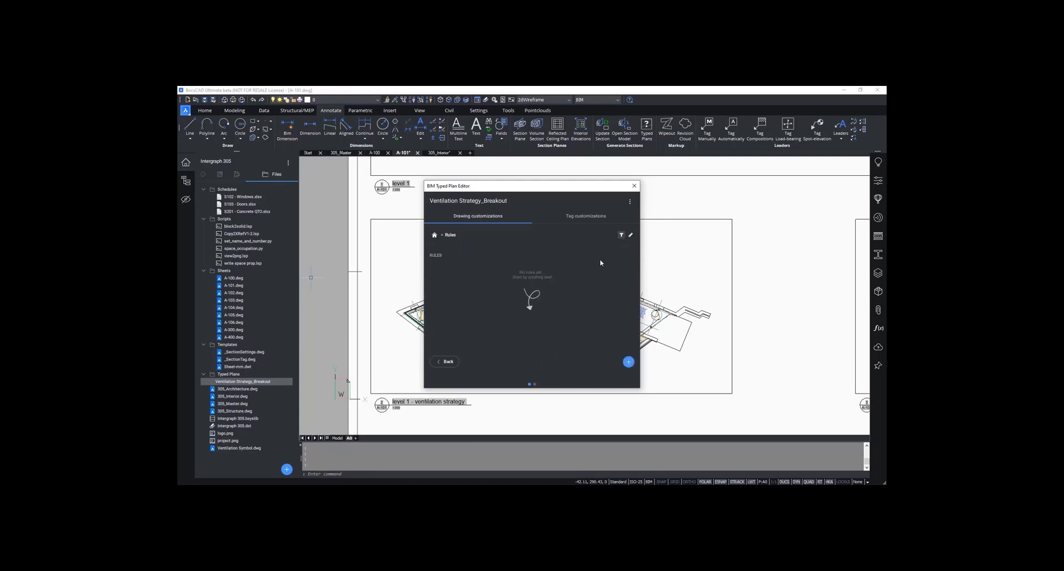
pyautogui.click(629, 362)
pyautogui.write('Curtain Wa')
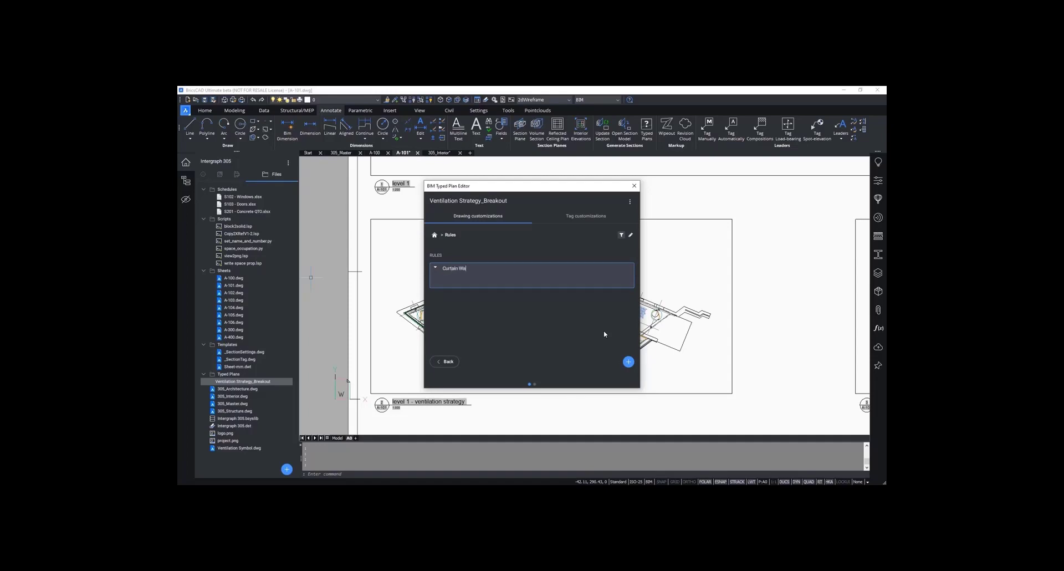
pyautogui.write('ll_Openable')
pyautogui.press('Return')
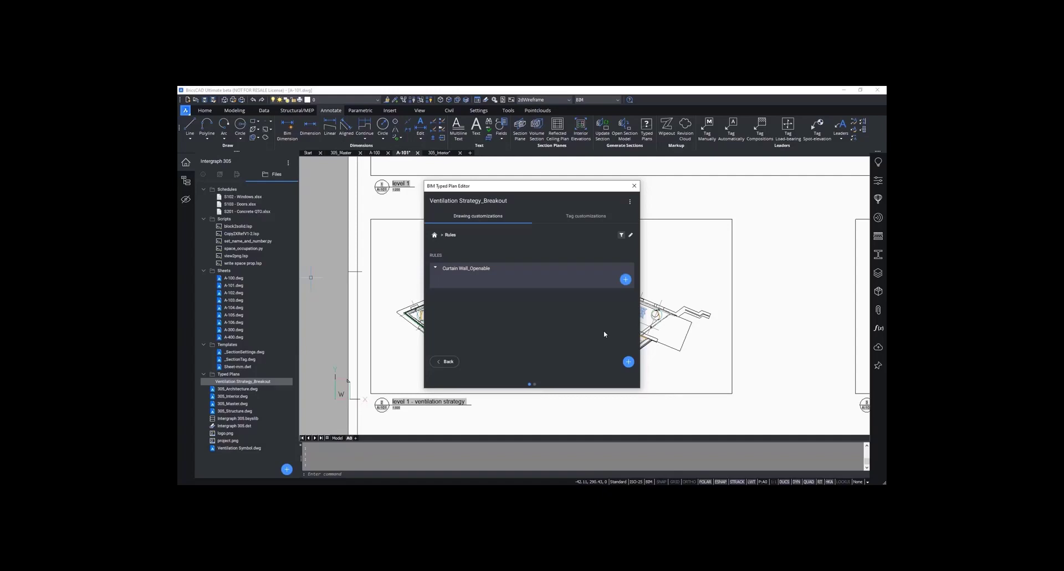
# Step: Add a filter to the Curtain Wall_Openable rule for Type (BIM) = Curtain Wall, with nested property search from inside to outside
pyautogui.click(626, 285)
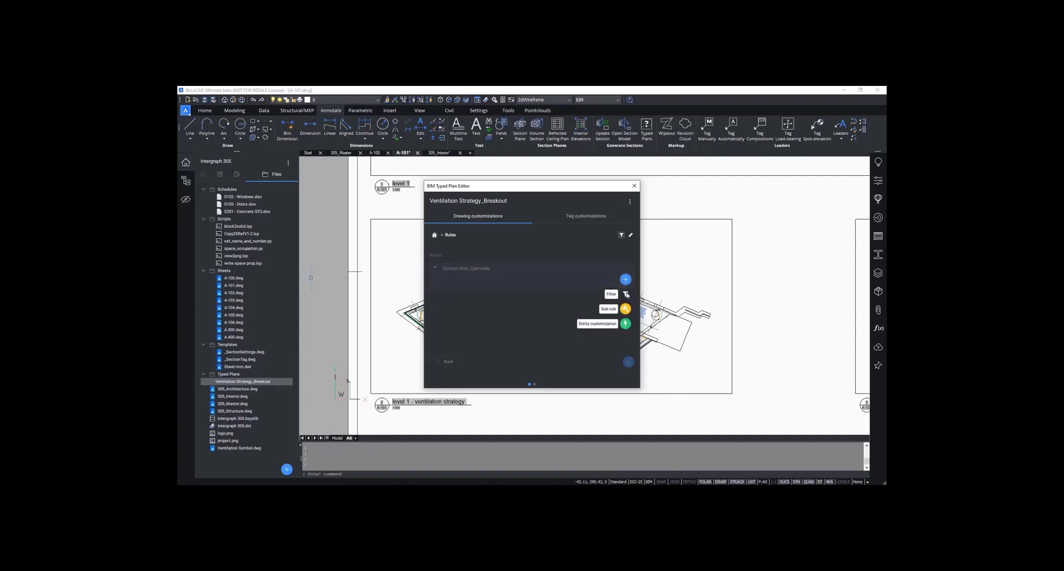
pyautogui.click(601, 320)
pyautogui.doubleClick(495, 344)
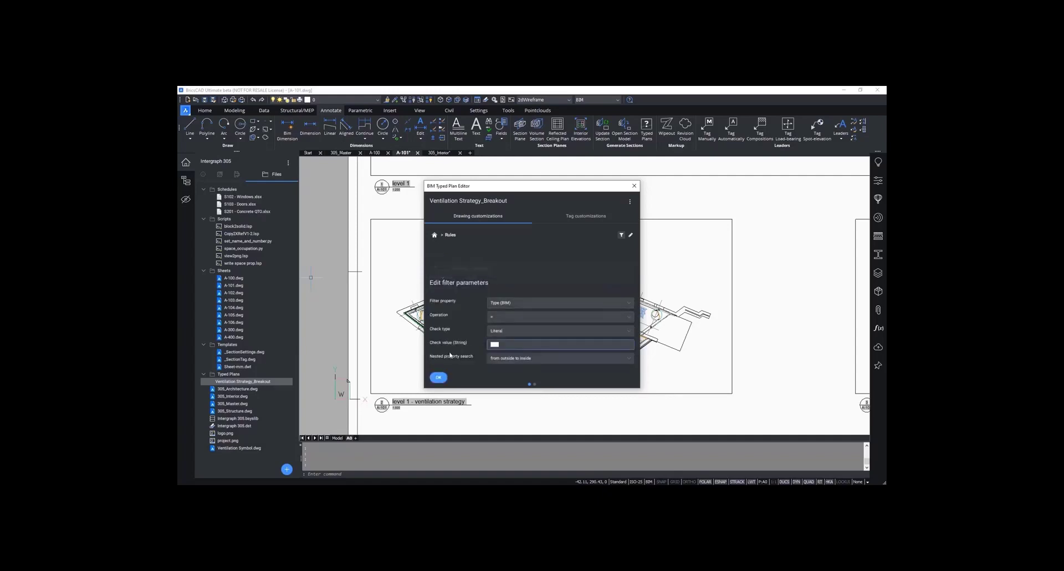
pyautogui.write('Curtain Wall')
pyautogui.click(631, 359)
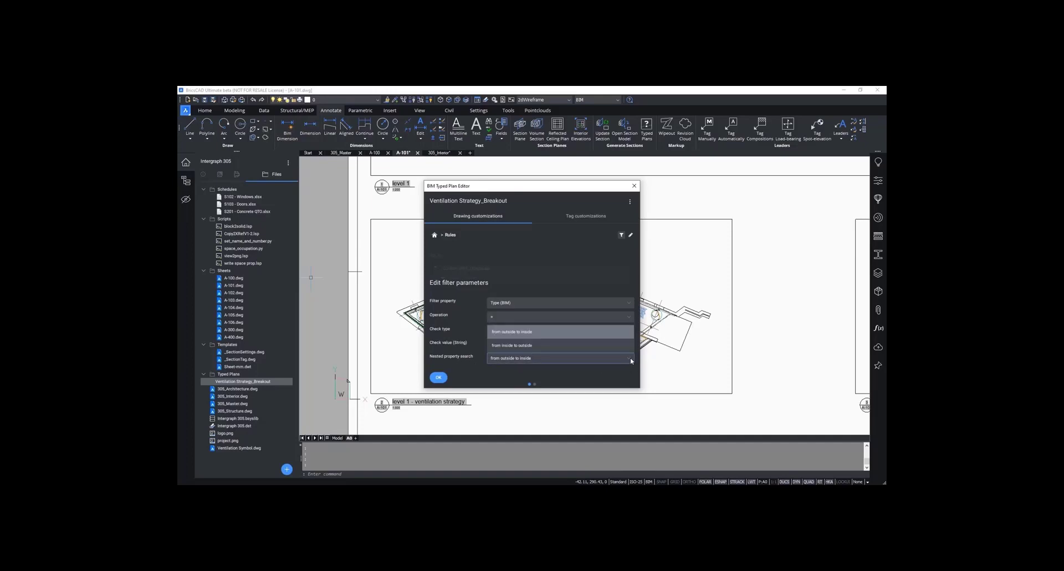
pyautogui.click(621, 345)
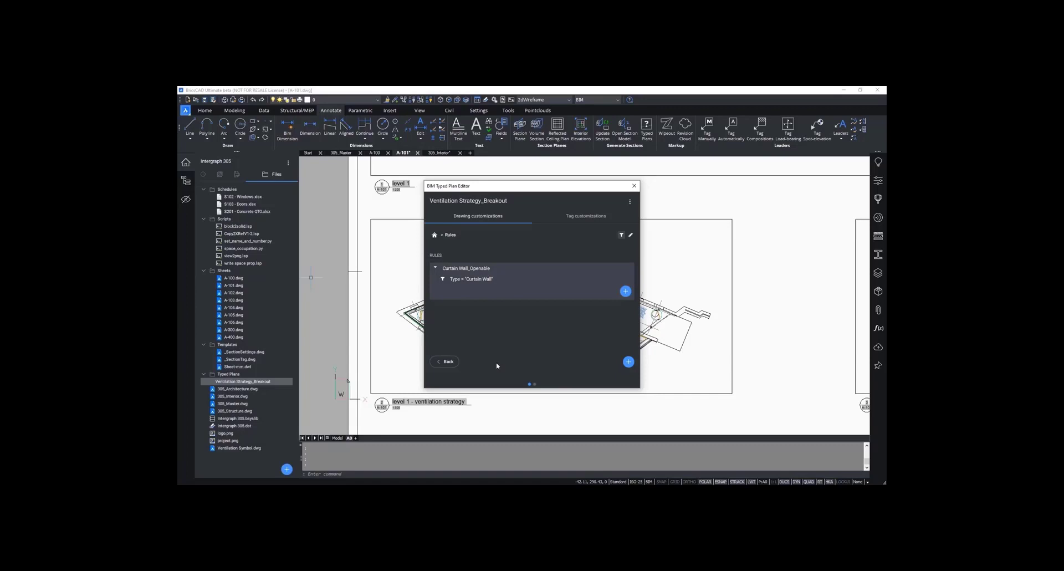
# Step: Add a sub rule named NV under the Curtain Wall_Openable rule
pyautogui.click(625, 294)
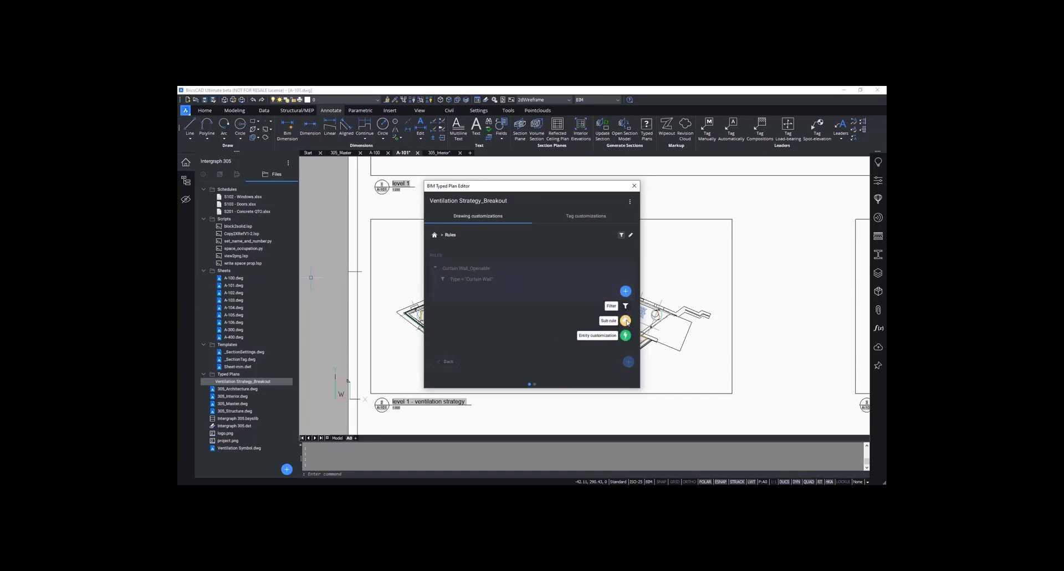
pyautogui.click(590, 327)
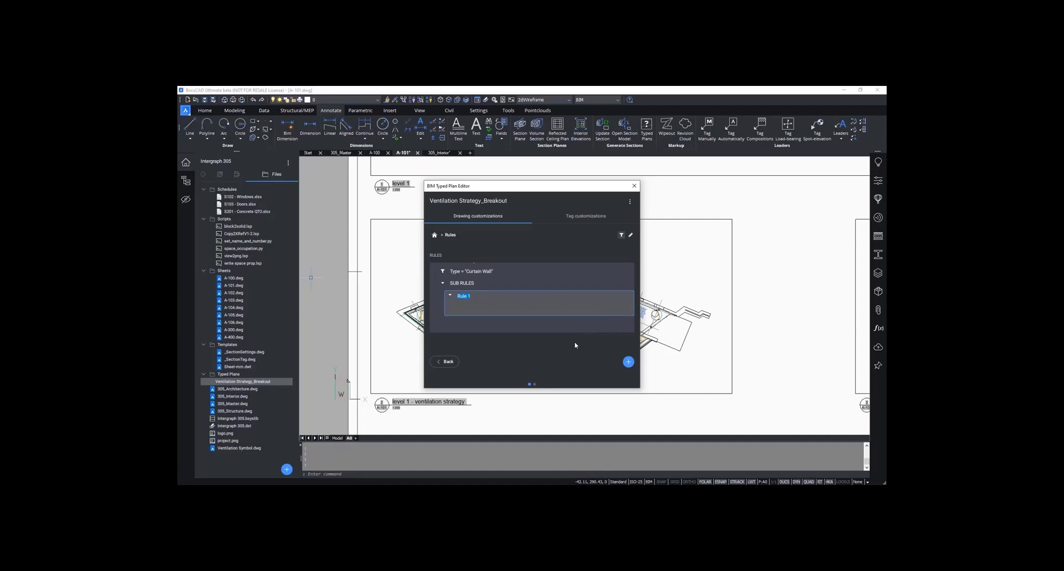
pyautogui.write('NV')
pyautogui.press('Return')
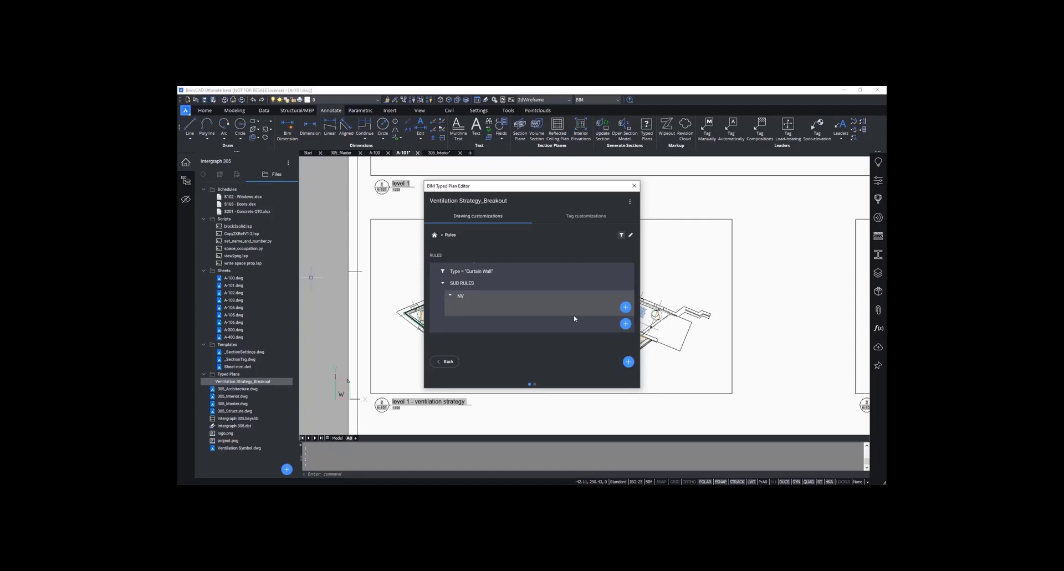
# Step: Close the typed plan editor, open 305_Architecture.dwg and examine the BIM properties of an opaque grey-green curtain wall panel
pyautogui.click(634, 185)
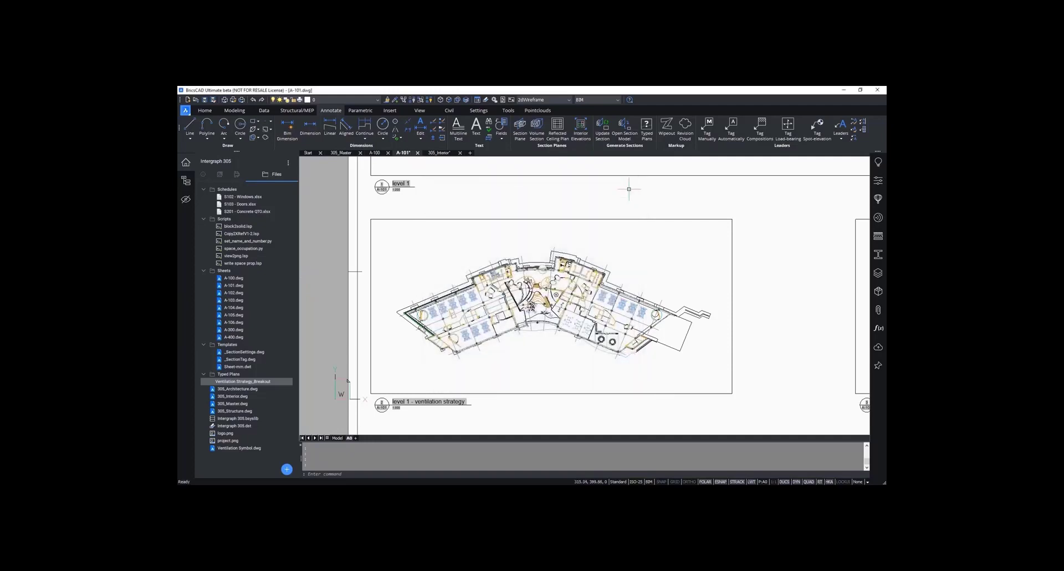
pyautogui.doubleClick(259, 389)
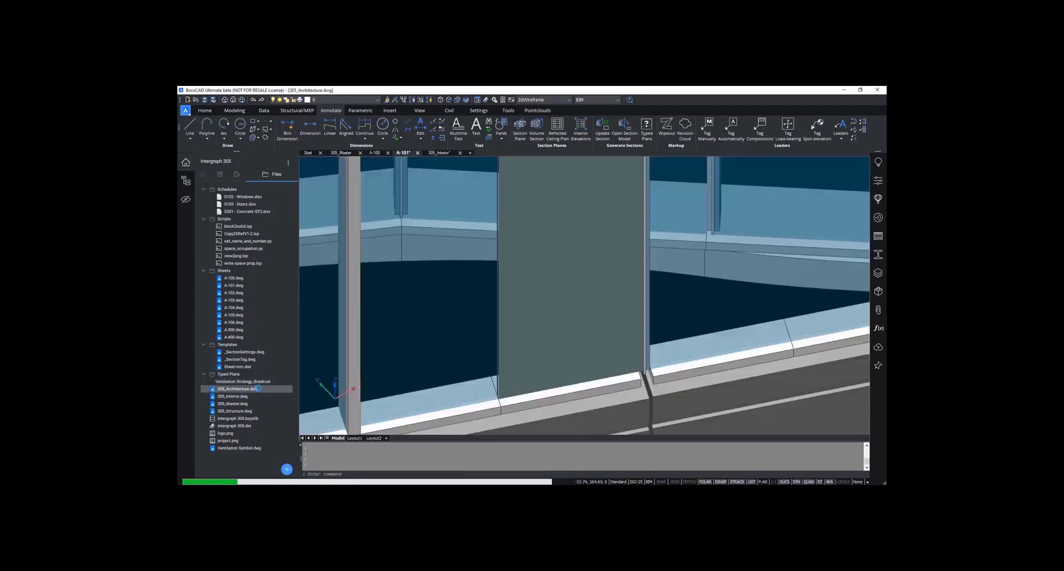
pyautogui.scroll(-6, 517, 362)
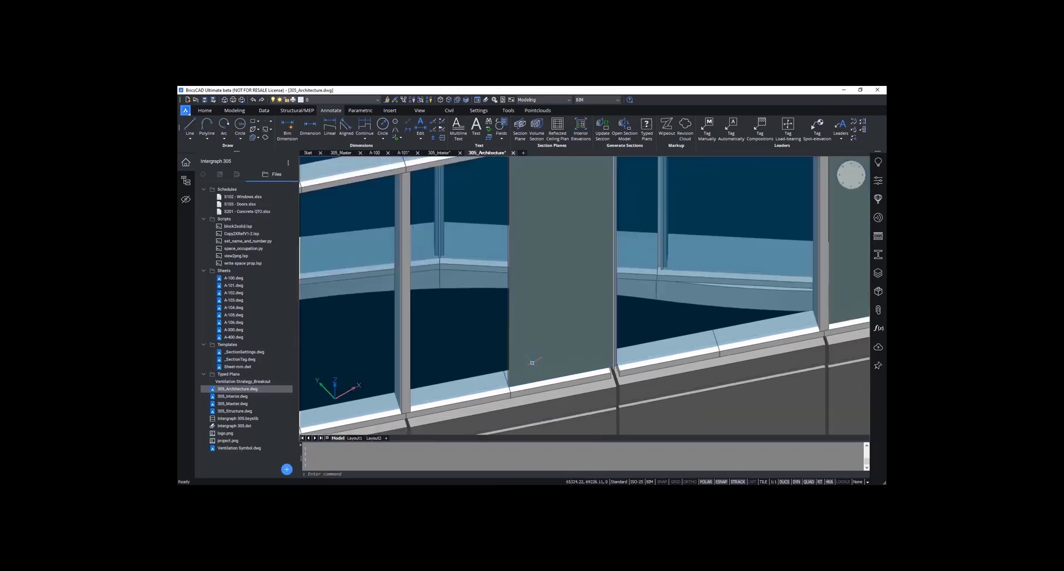
pyautogui.press('Escape')
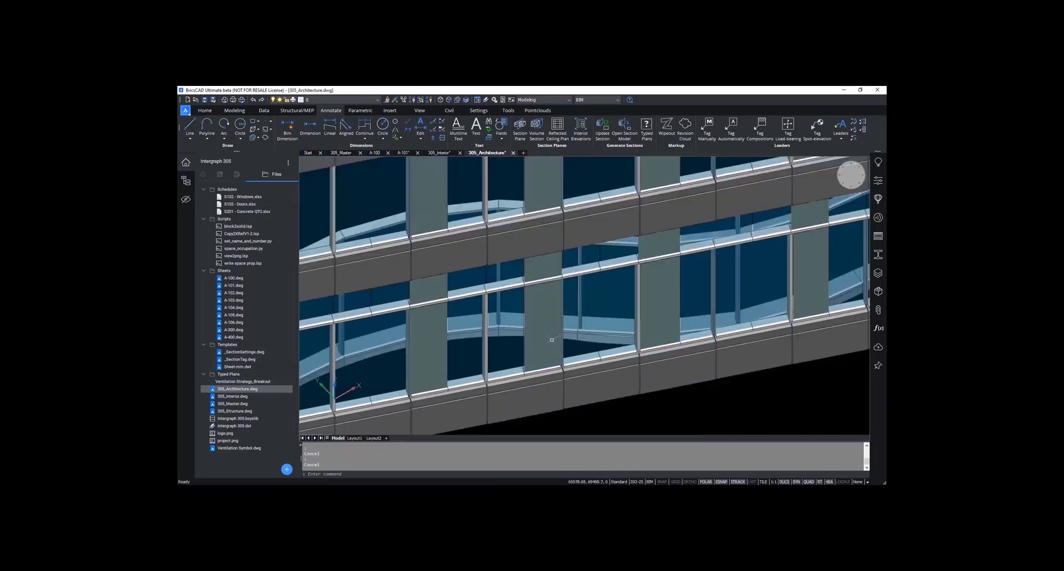
pyautogui.click(549, 337)
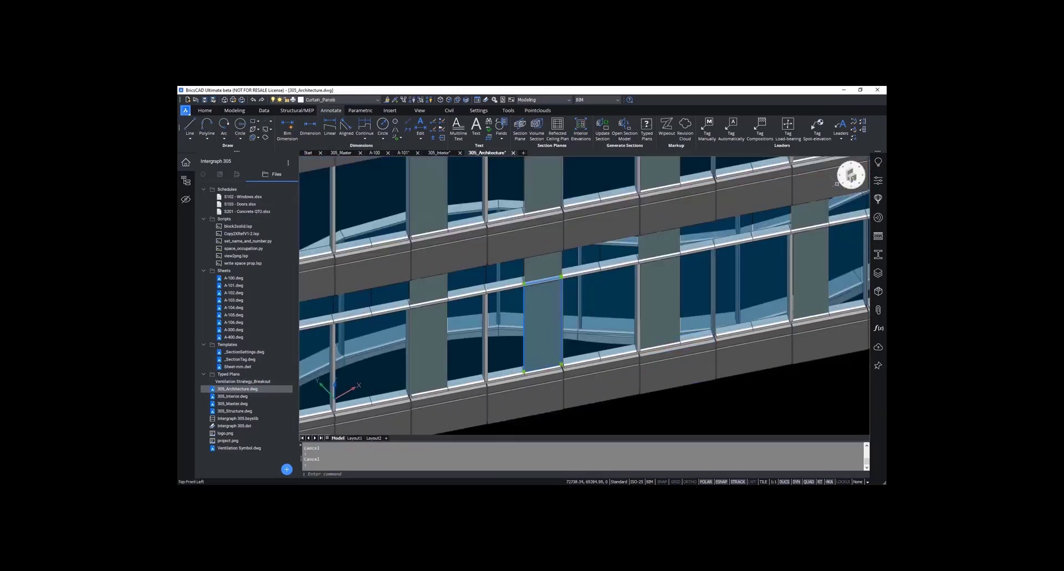
pyautogui.click(879, 181)
pyautogui.scroll(-3, 830, 229)
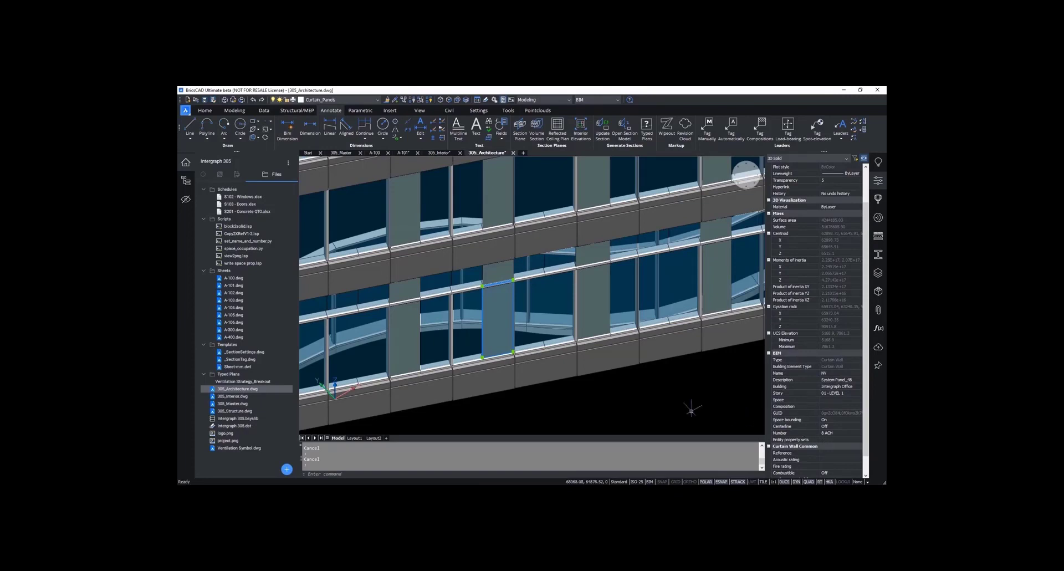
# Step: Examine the BIM properties of the neighbouring glazed curtain wall panel for comparison, and close the 305_Architecture drawing
pyautogui.press('Escape')
pyautogui.click(549, 319)
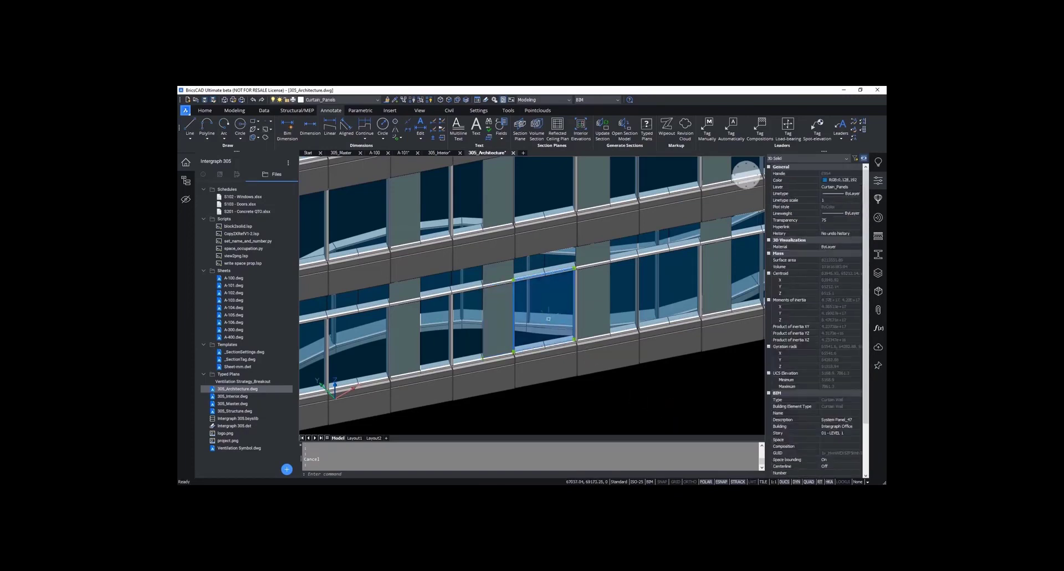
pyautogui.scroll(-3, 820, 412)
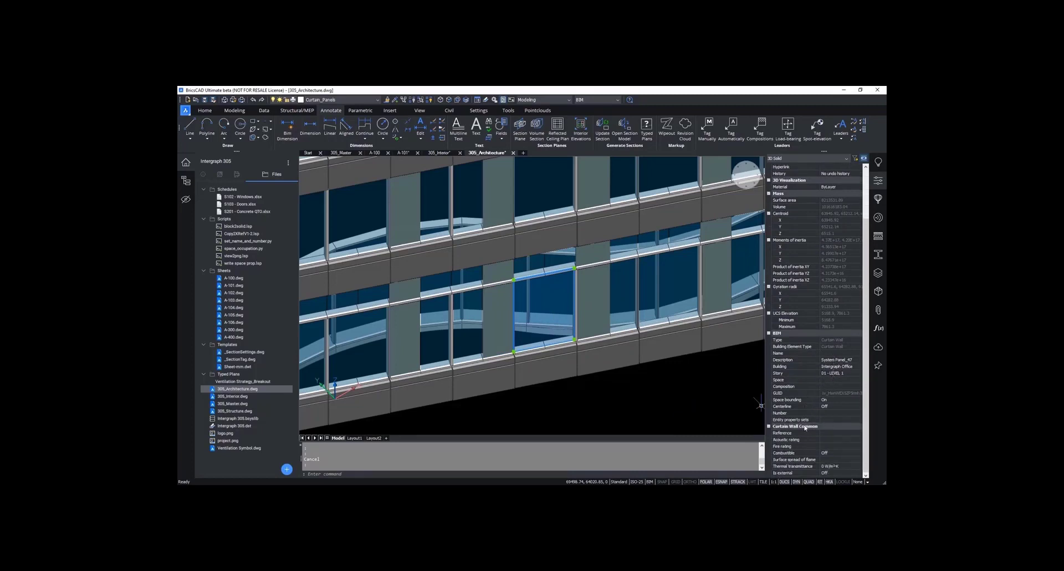
pyautogui.scroll(3, 839, 379)
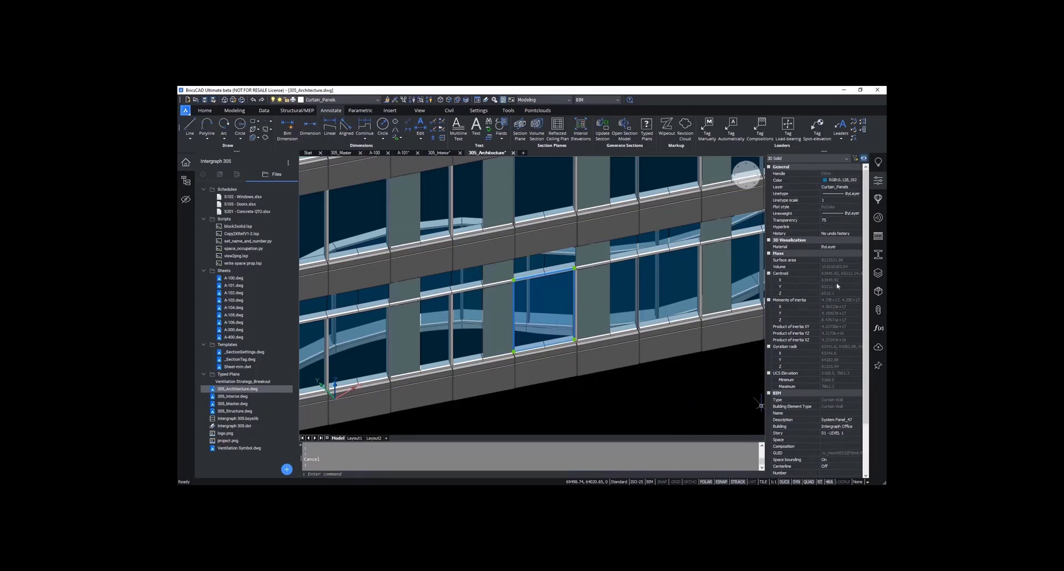
pyautogui.press('Escape')
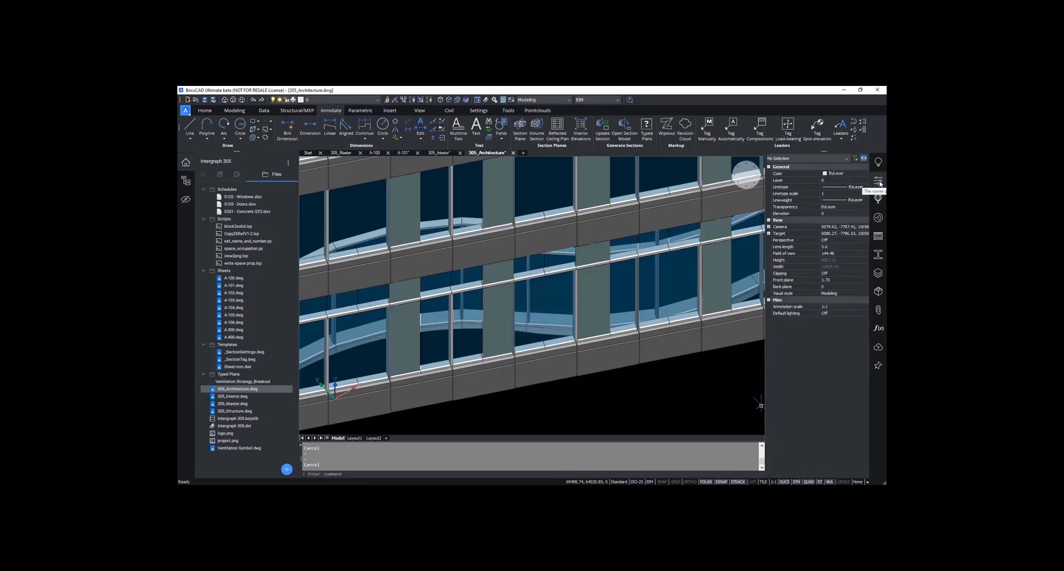
pyautogui.click(880, 182)
pyautogui.click(513, 152)
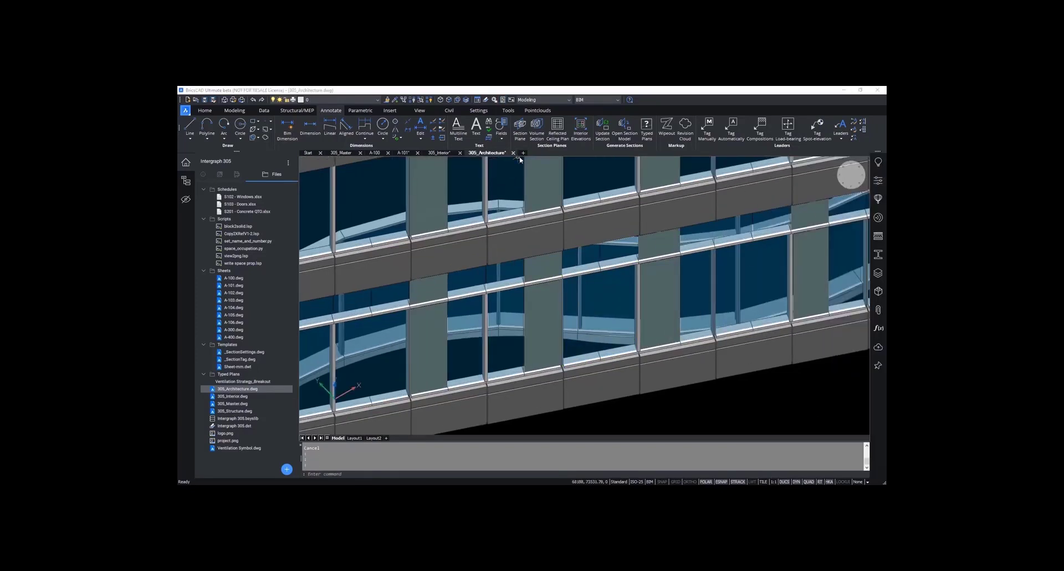
# Step: Finish closing 305_Architecture, reopen the Ventilation Strategy_Breakout typed plan and expand the NV sub rule of Curtain Wall_Openable
pyautogui.click(557, 288)
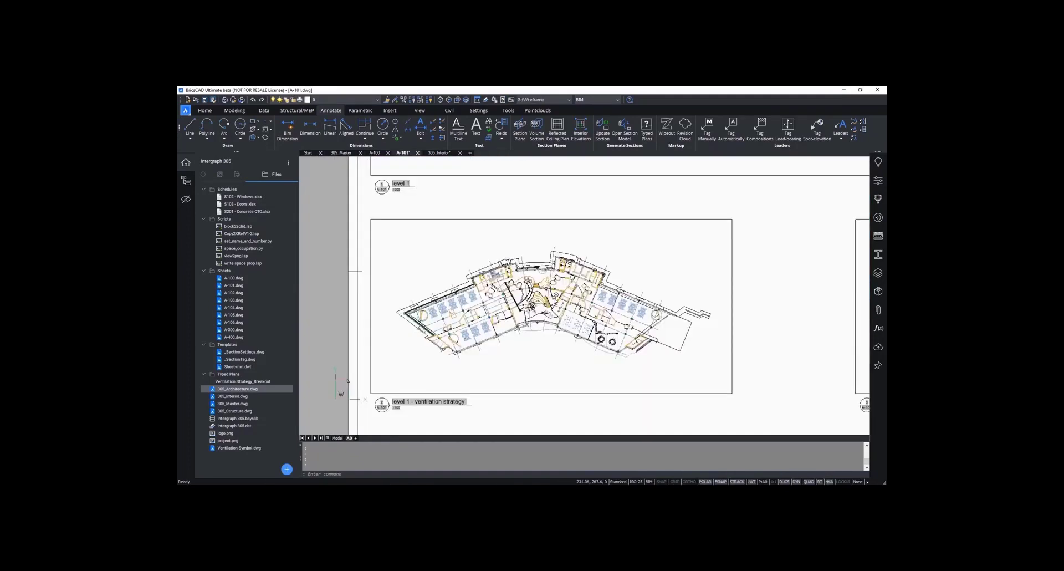
pyautogui.doubleClick(255, 382)
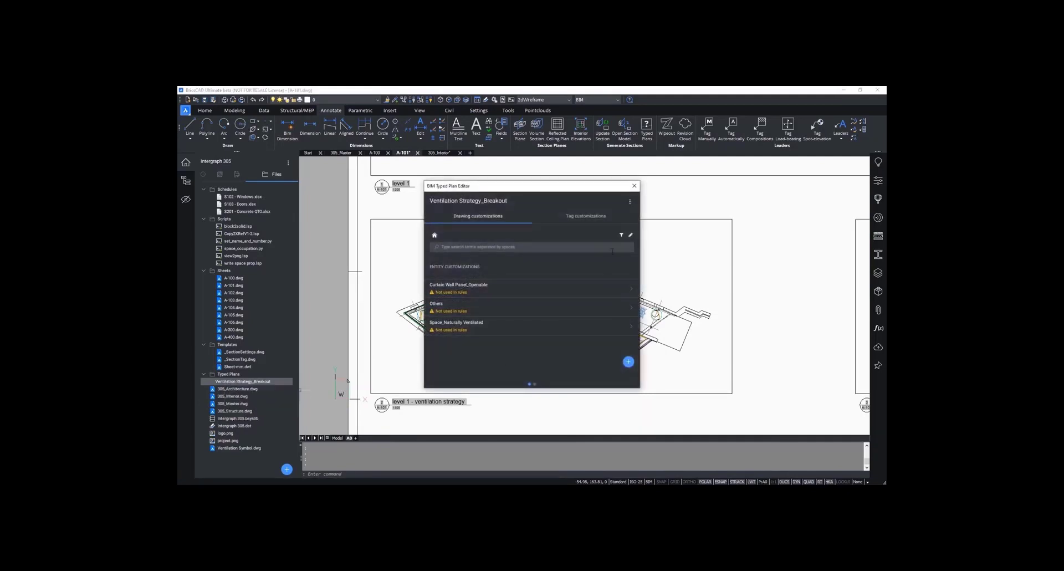
pyautogui.click(621, 235)
pyautogui.click(436, 268)
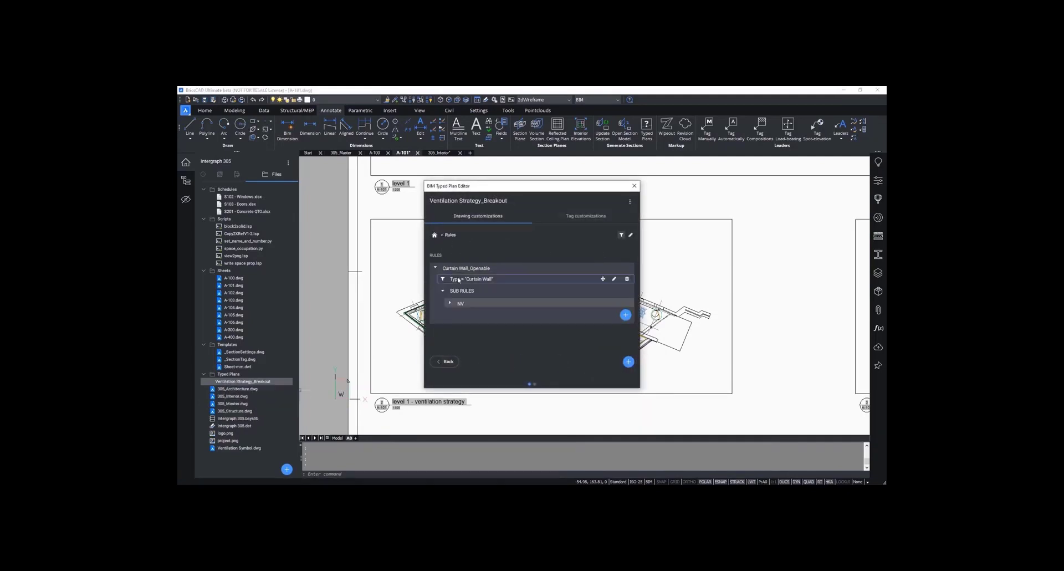
pyautogui.click(450, 304)
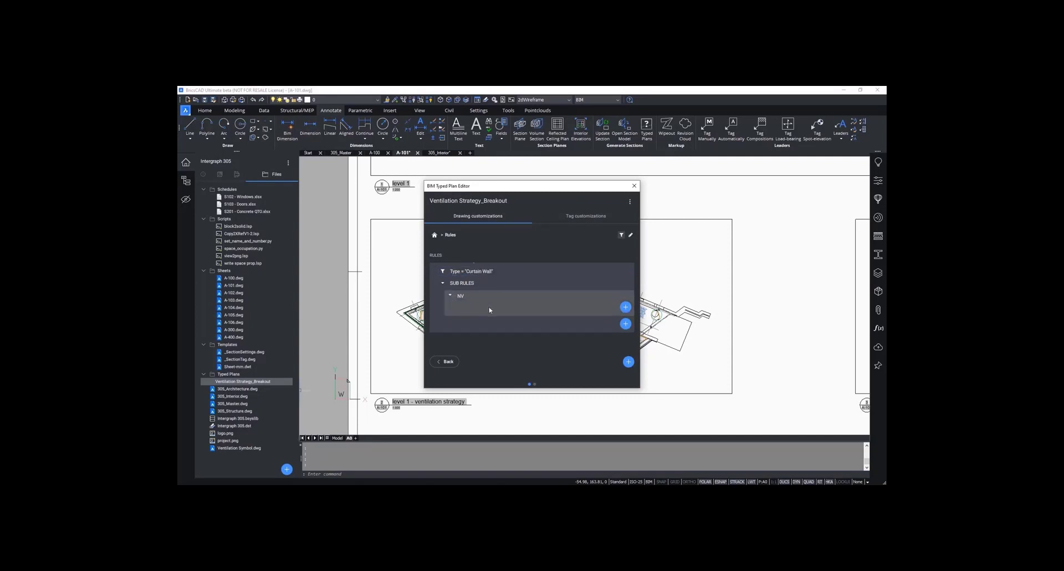
# Step: Add a filter to the NV sub rule of Curtain Wall_Openable for Name (BIM) = NV
pyautogui.click(625, 307)
pyautogui.click(626, 292)
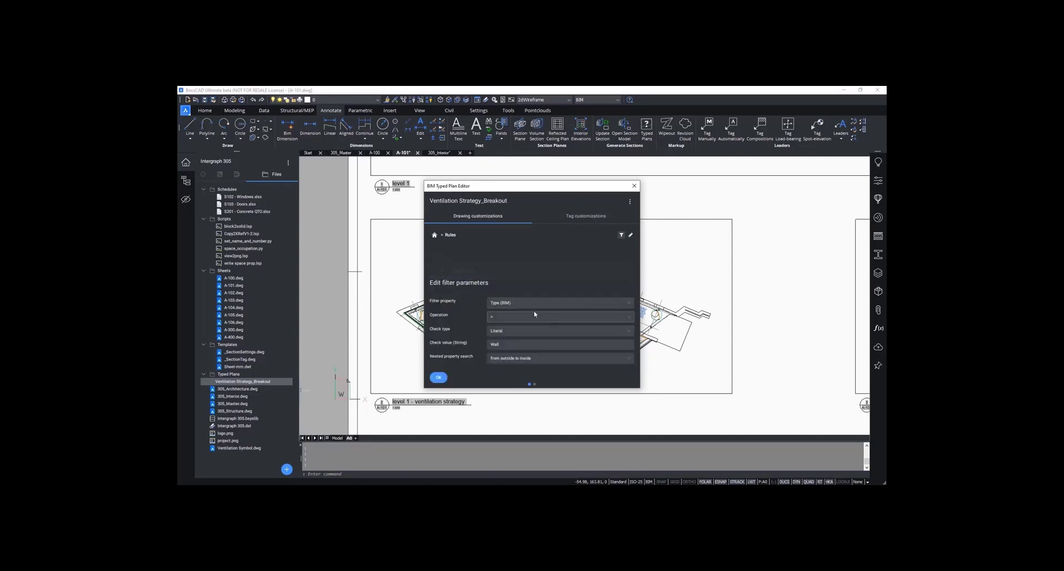
pyautogui.click(499, 303)
pyautogui.write('name')
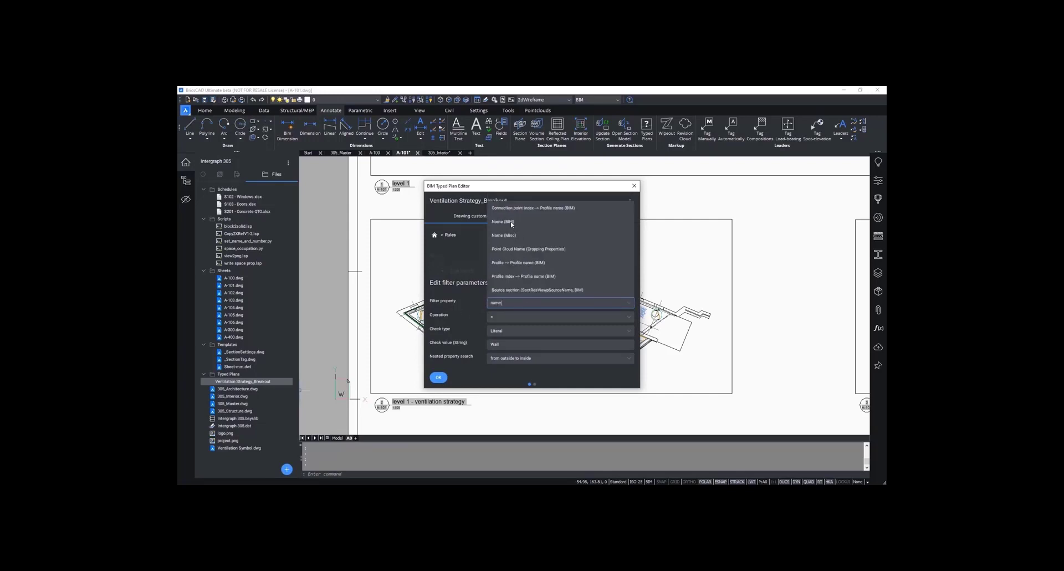
pyautogui.click(511, 223)
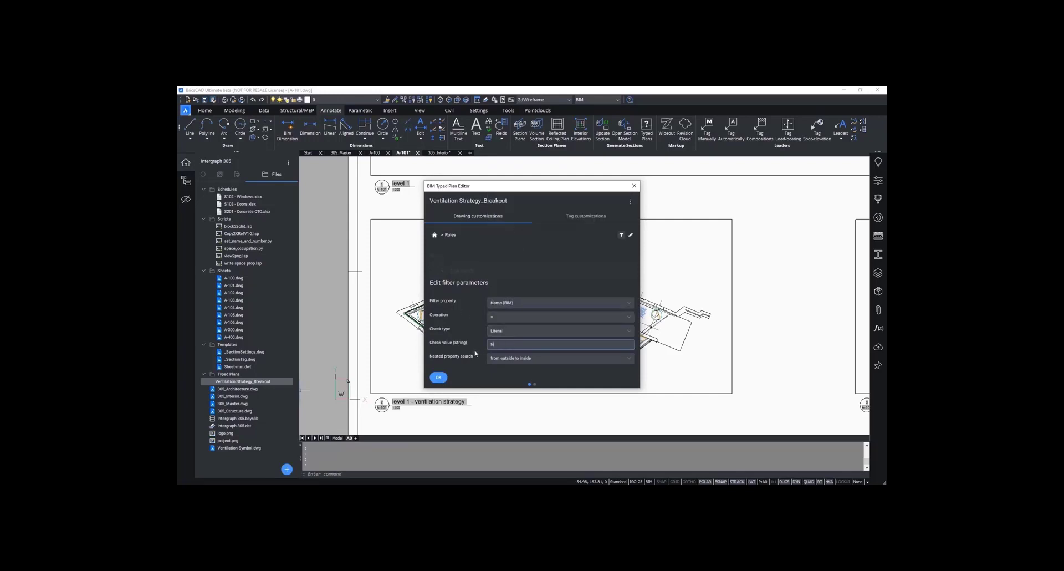
pyautogui.write('NV')
pyautogui.click(629, 361)
pyautogui.click(441, 379)
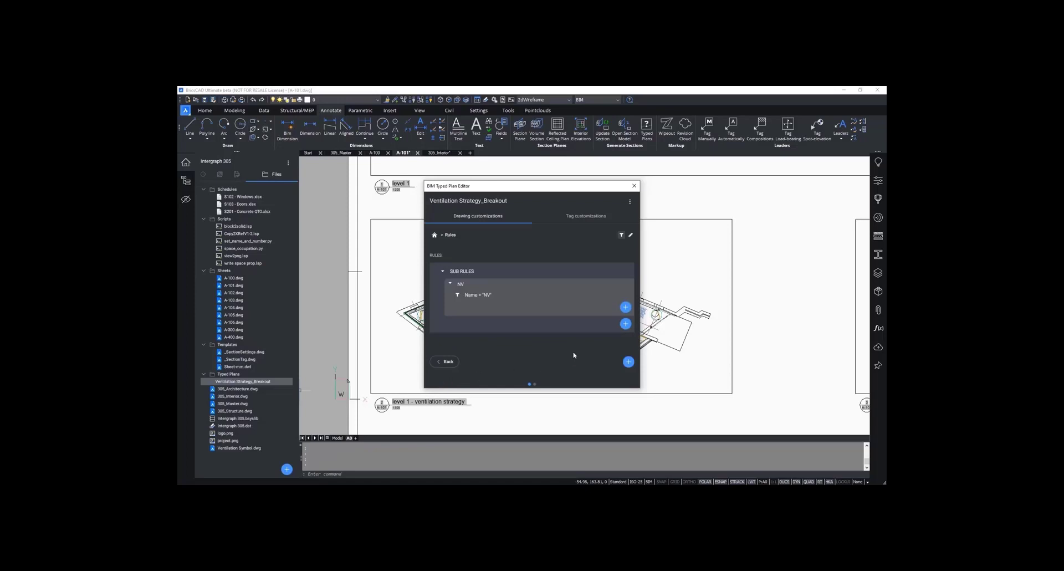
# Step: Assign the Curtain Wall Panel_Openable entity customization to the NV sub rule of Curtain Wall_Openable
pyautogui.click(626, 308)
pyautogui.click(626, 263)
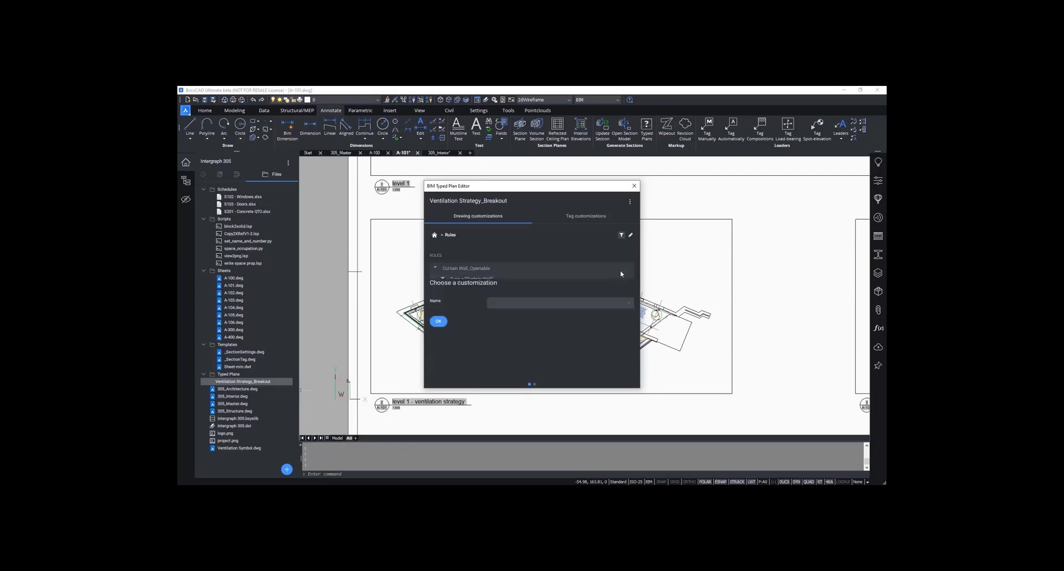
pyautogui.click(626, 303)
pyautogui.click(592, 316)
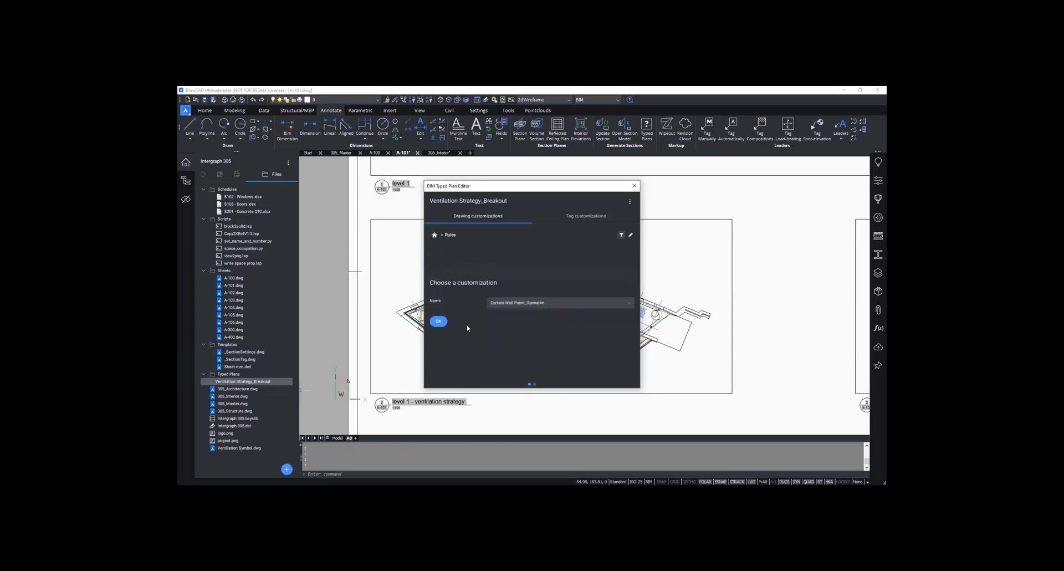
pyautogui.click(438, 322)
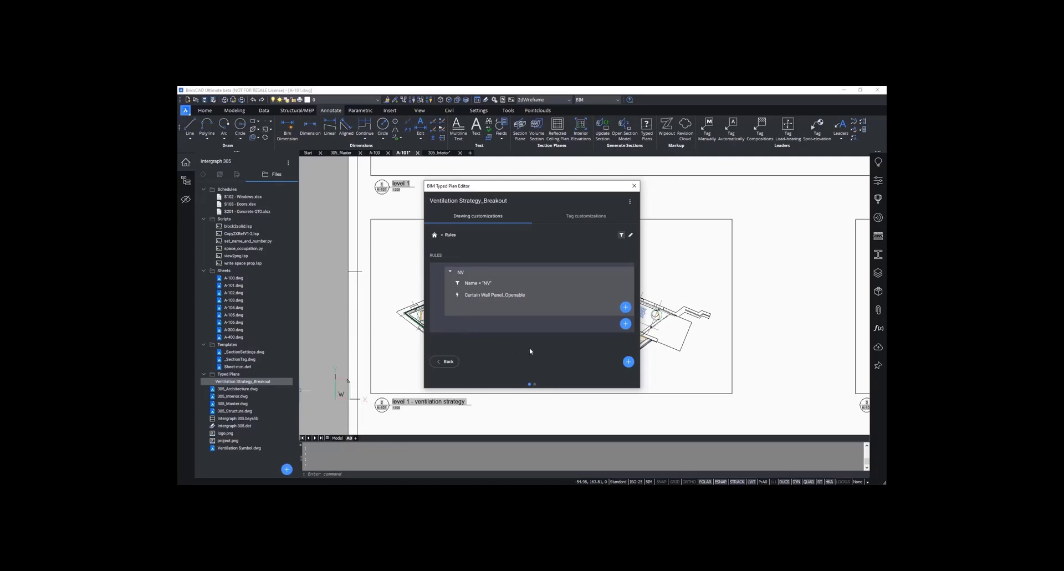
# Step: Add a new top-level rule named Spaces to the typed plan
pyautogui.click(629, 362)
pyautogui.write('Spa')
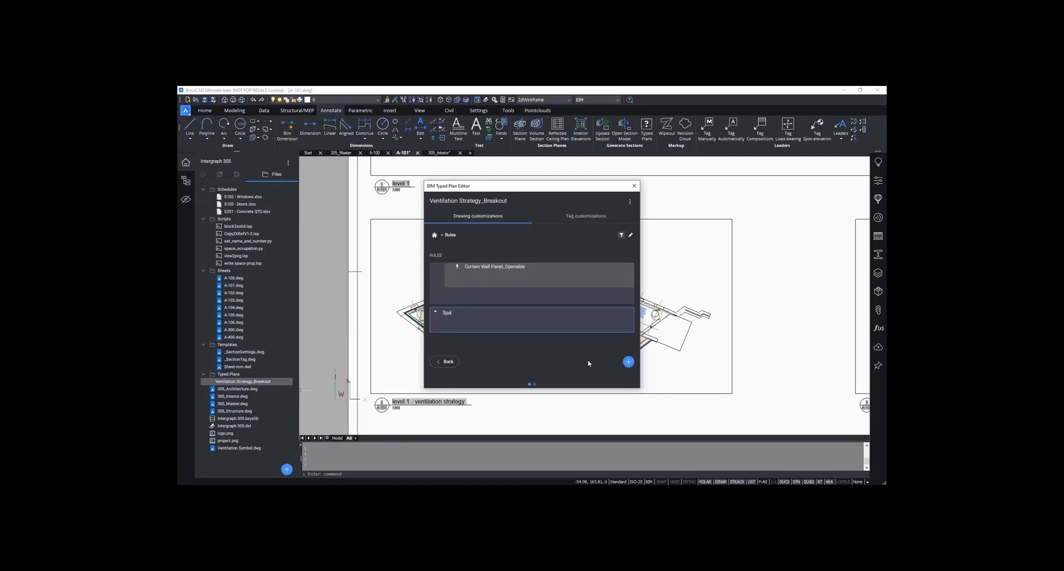
pyautogui.write('ces')
pyautogui.press('Return')
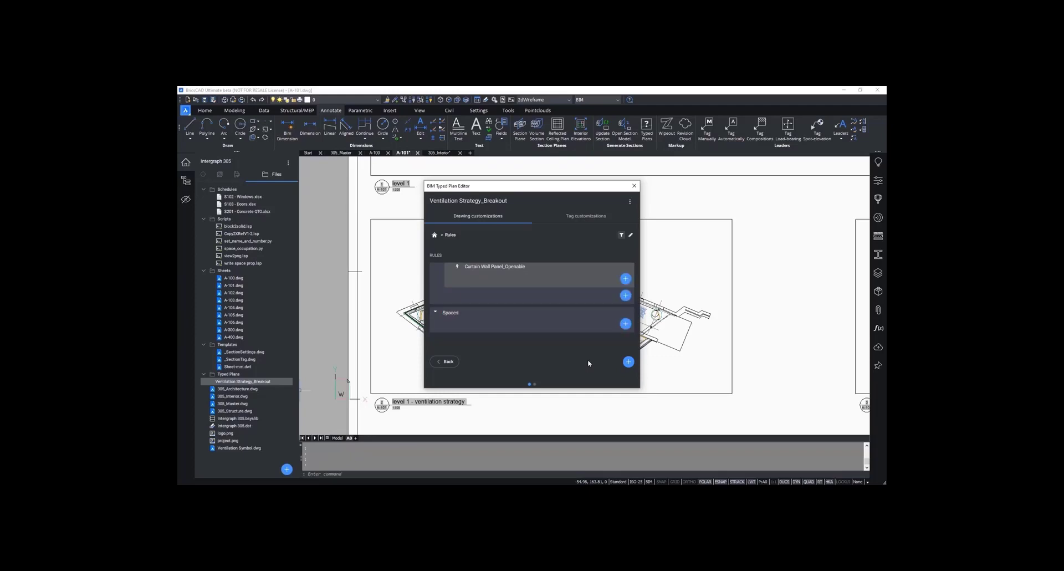
# Step: Add a filter to the Spaces rule for Type (BIM) = Space, with nested property search from inside to outside
pyautogui.click(625, 324)
pyautogui.click(626, 306)
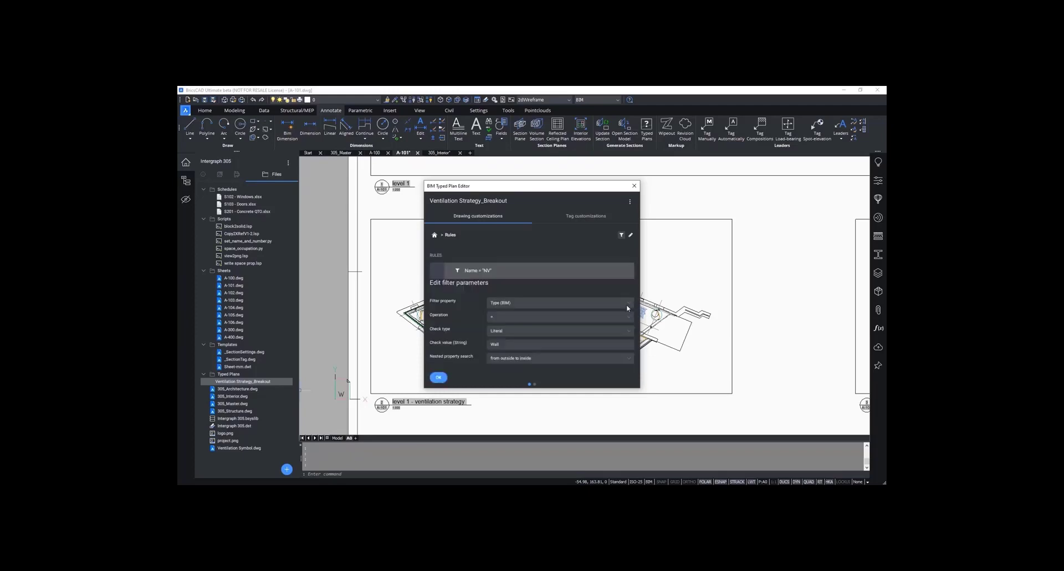
pyautogui.doubleClick(521, 346)
pyautogui.write('S')
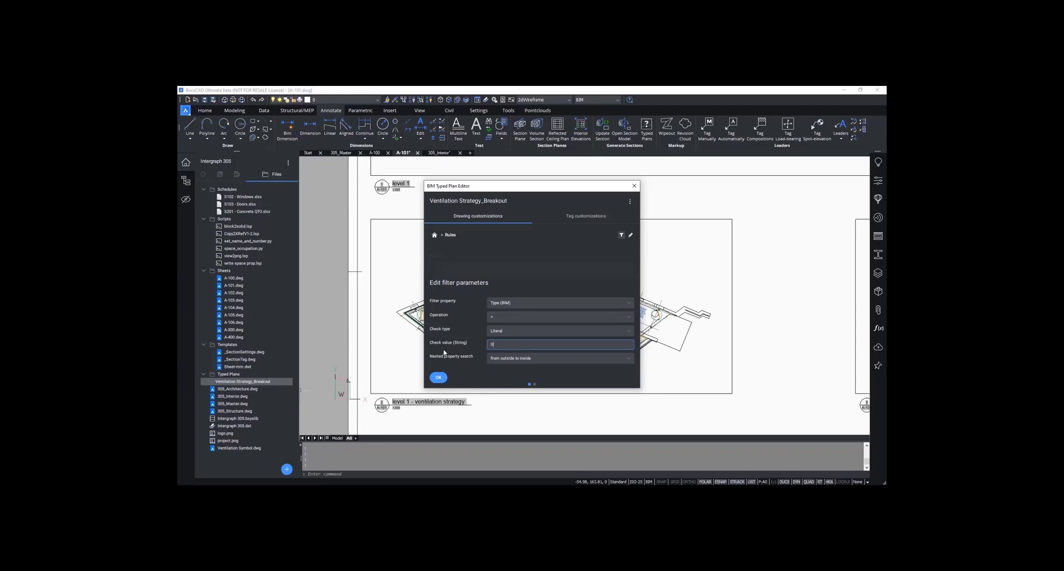
pyautogui.write('pace')
pyautogui.click(613, 358)
pyautogui.click(613, 345)
pyautogui.click(438, 377)
# Step: Add a sub rule named NV under the Spaces rule
pyautogui.click(625, 325)
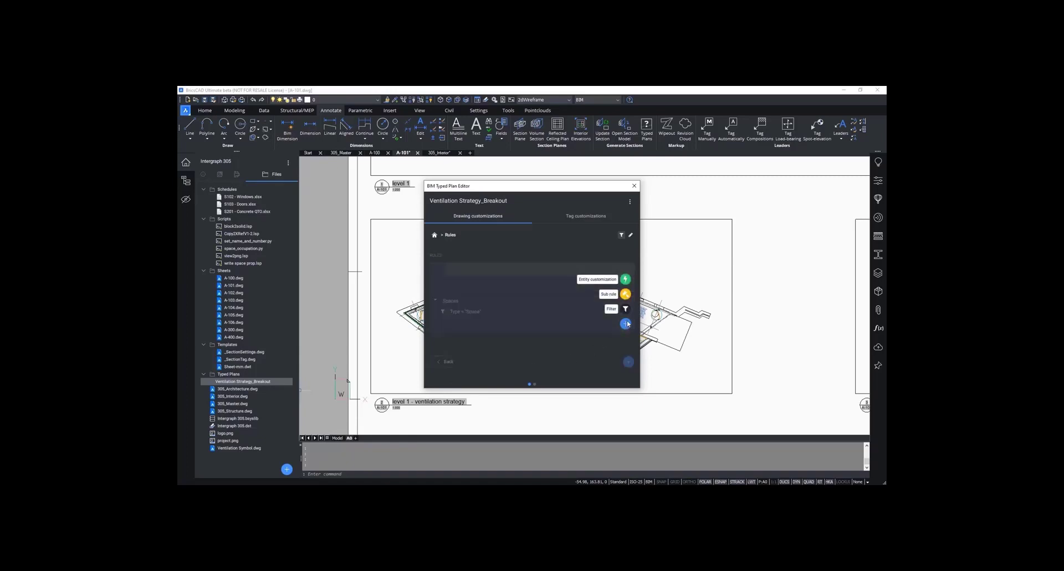
pyautogui.click(626, 295)
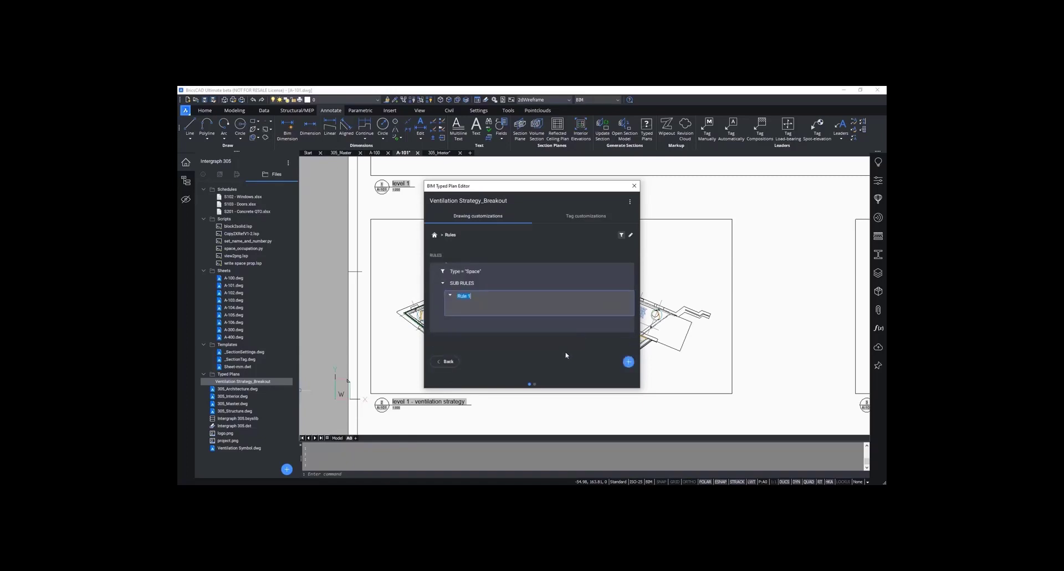
pyautogui.write('NV')
pyautogui.press('Return')
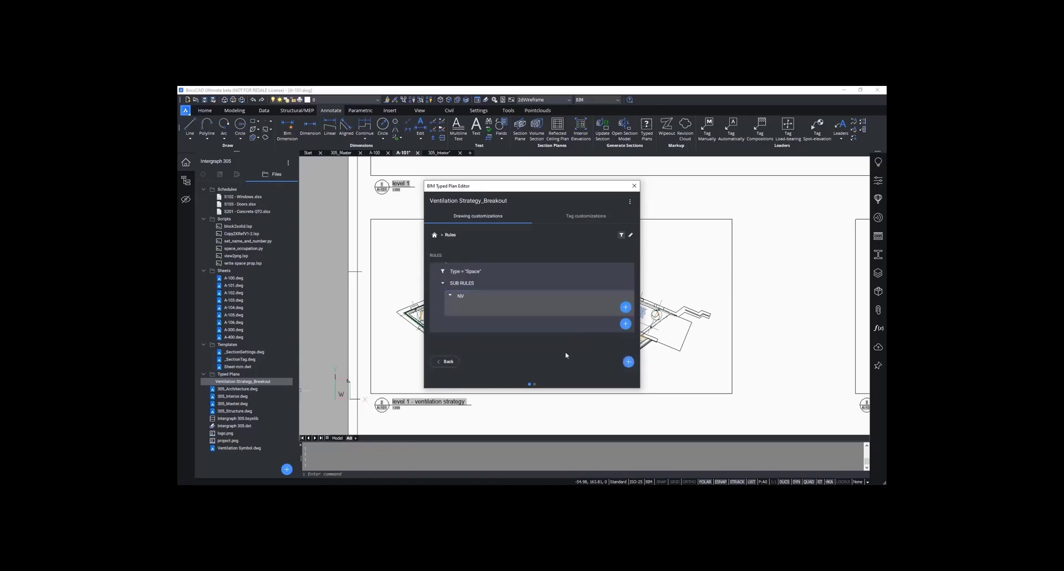
# Step: Close the typed plan editor, switch to 305_Interior.dwg and examine the BIM and Ventilation properties of a level 1 office space
pyautogui.click(625, 307)
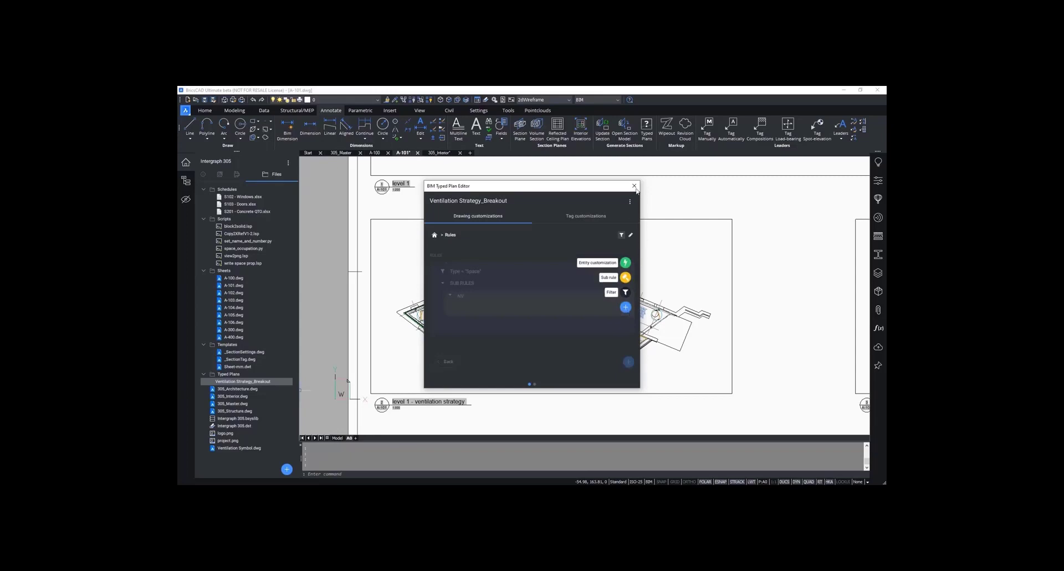
pyautogui.click(634, 186)
pyautogui.click(440, 153)
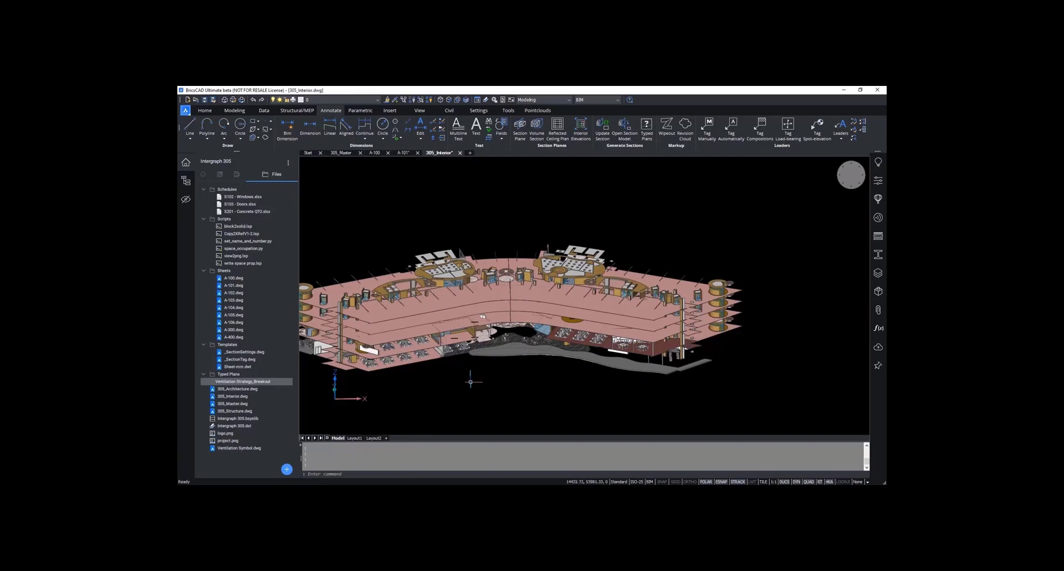
pyautogui.moveTo(457, 337)
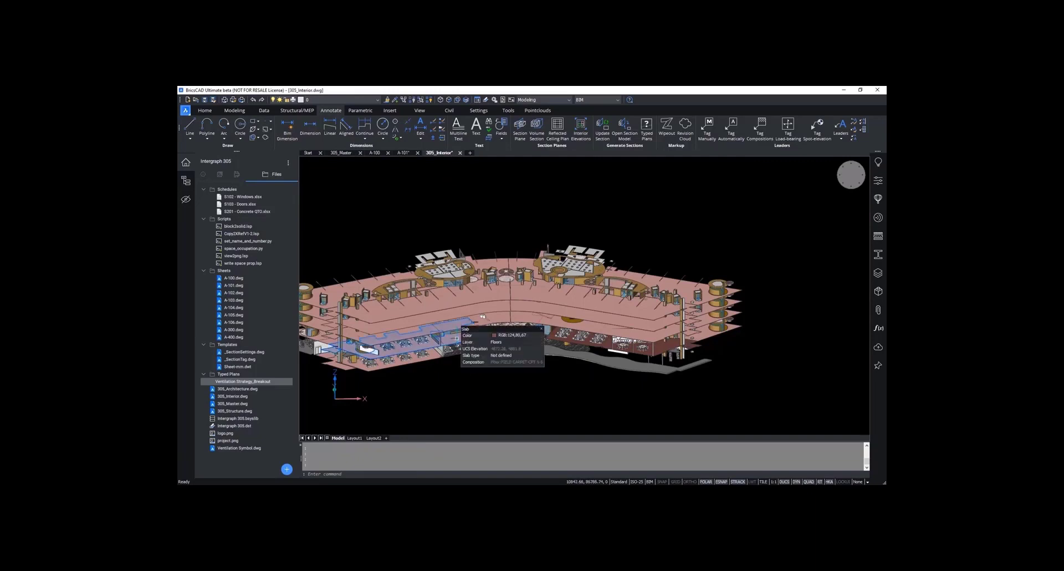
pyautogui.press('Tab')
pyautogui.click(457, 338)
pyautogui.click(878, 181)
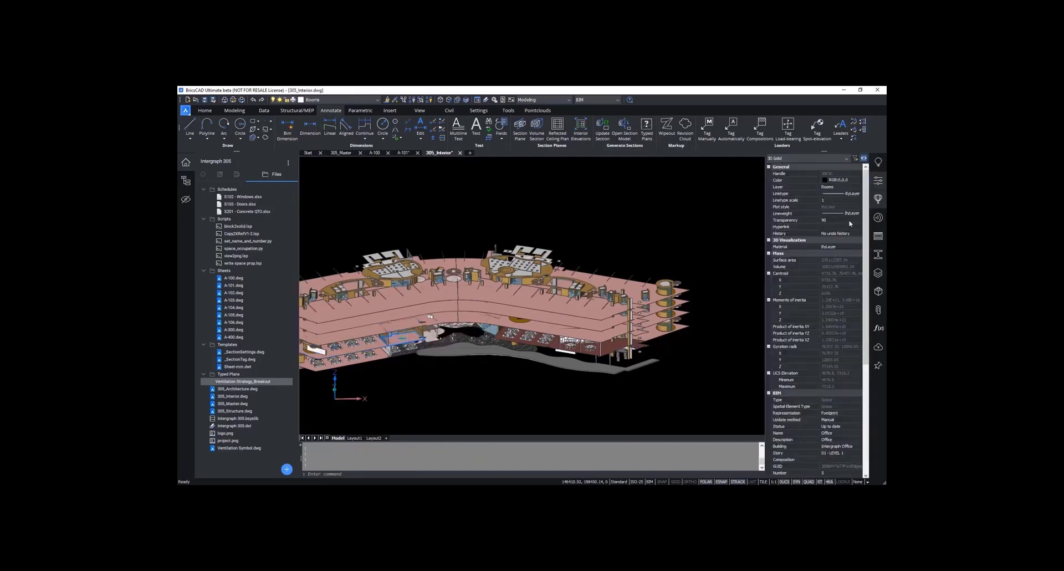
pyautogui.scroll(-5, 837, 277)
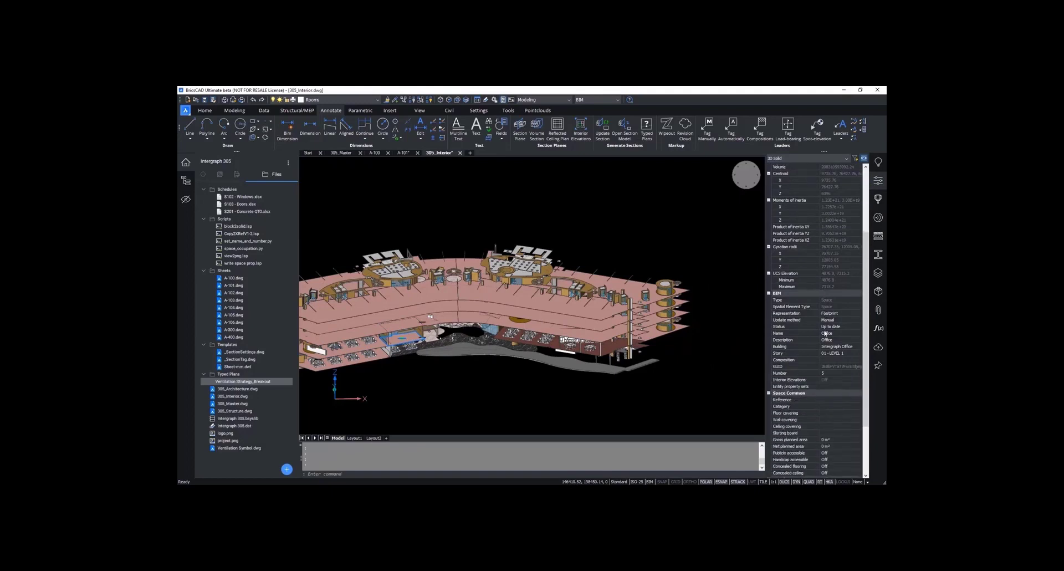
pyautogui.scroll(-3, 825, 335)
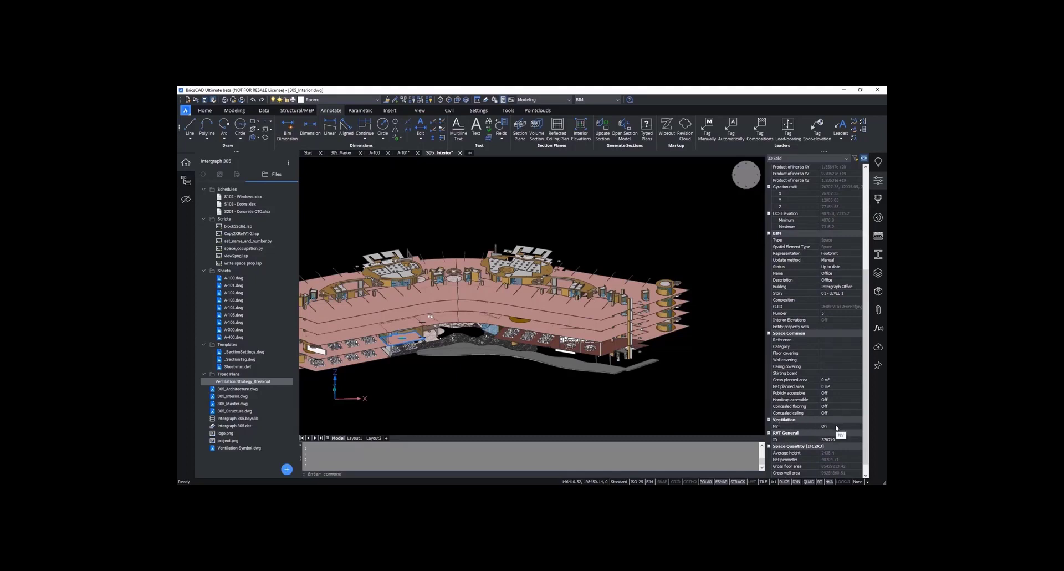
pyautogui.press('Escape')
pyautogui.press('Escape')
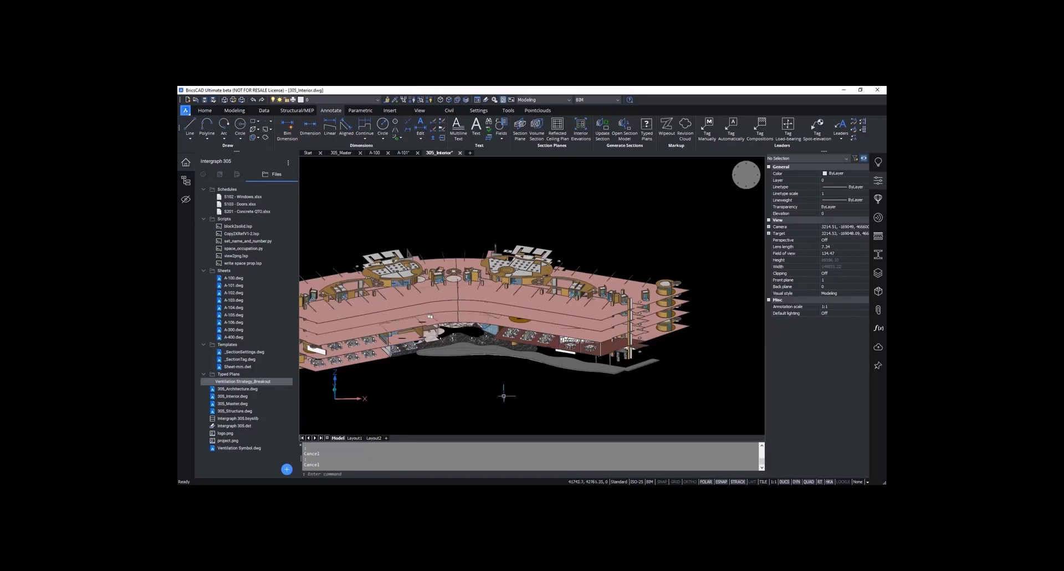
# Step: Return to sheet A-101, reopen the Ventilation Strategy_Breakout typed plan and expand the NV sub rule under Spaces
pyautogui.click(403, 152)
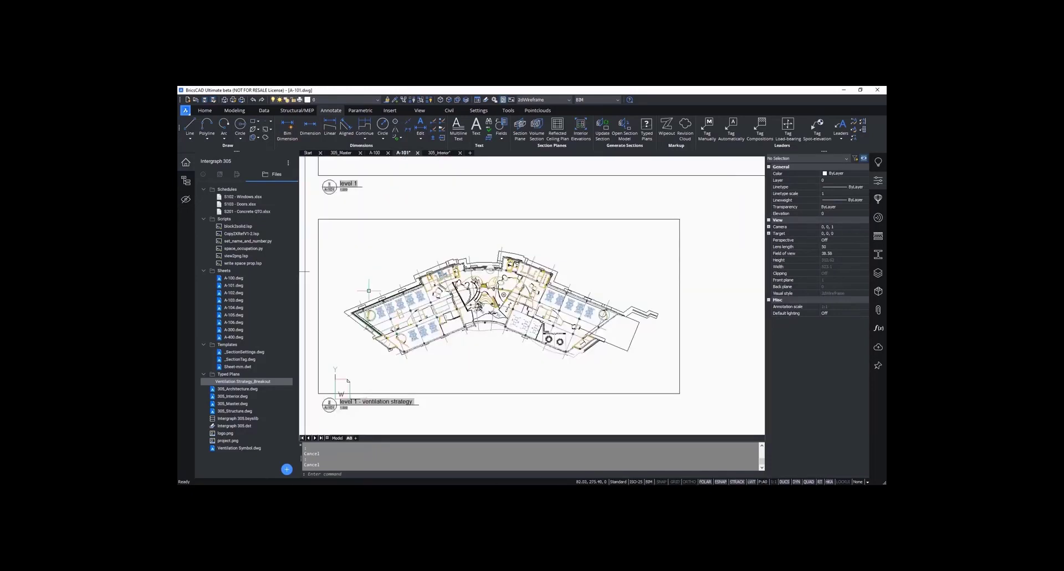
pyautogui.doubleClick(281, 382)
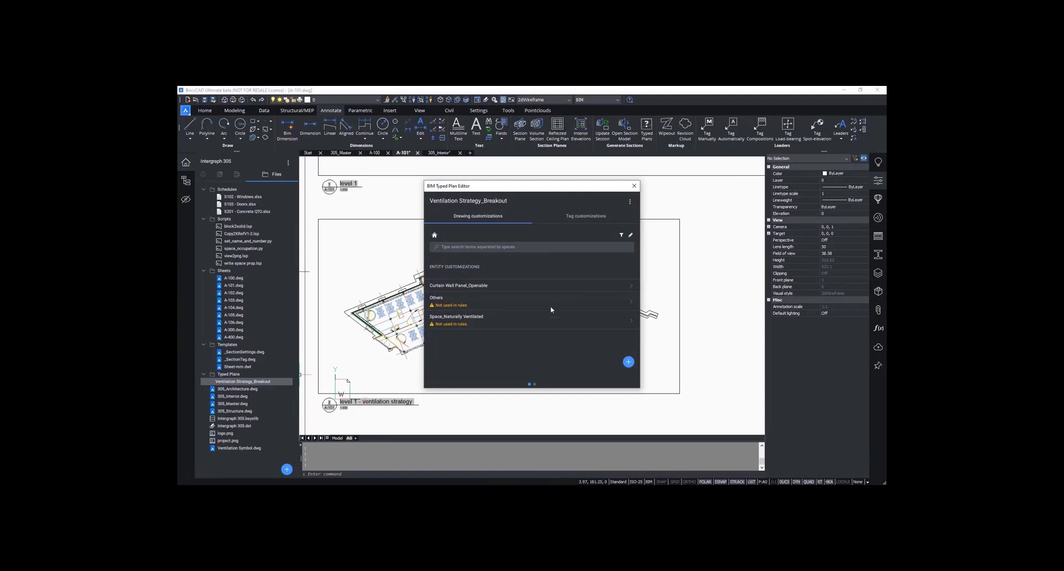
pyautogui.click(622, 236)
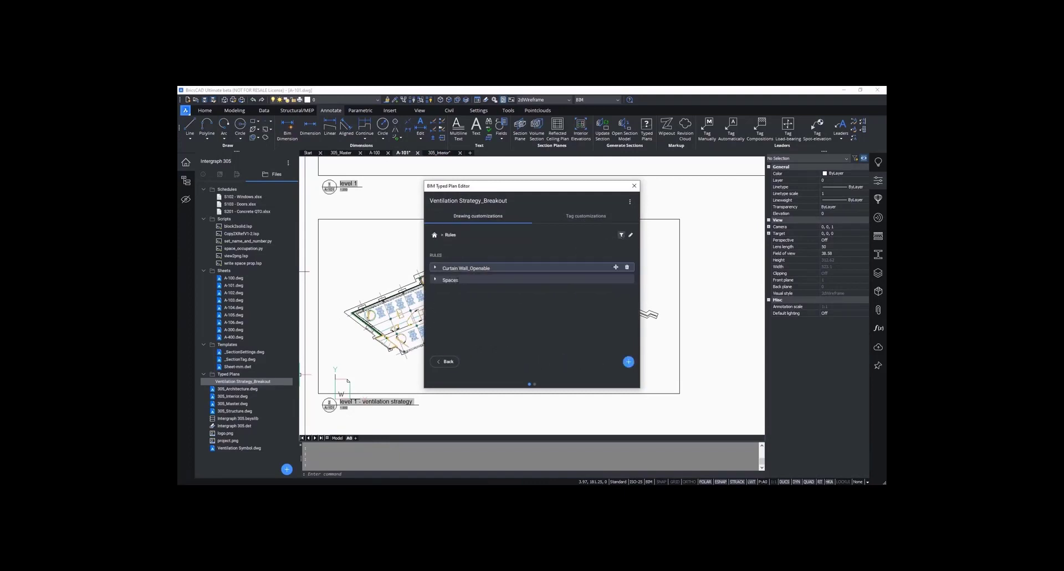
pyautogui.click(436, 280)
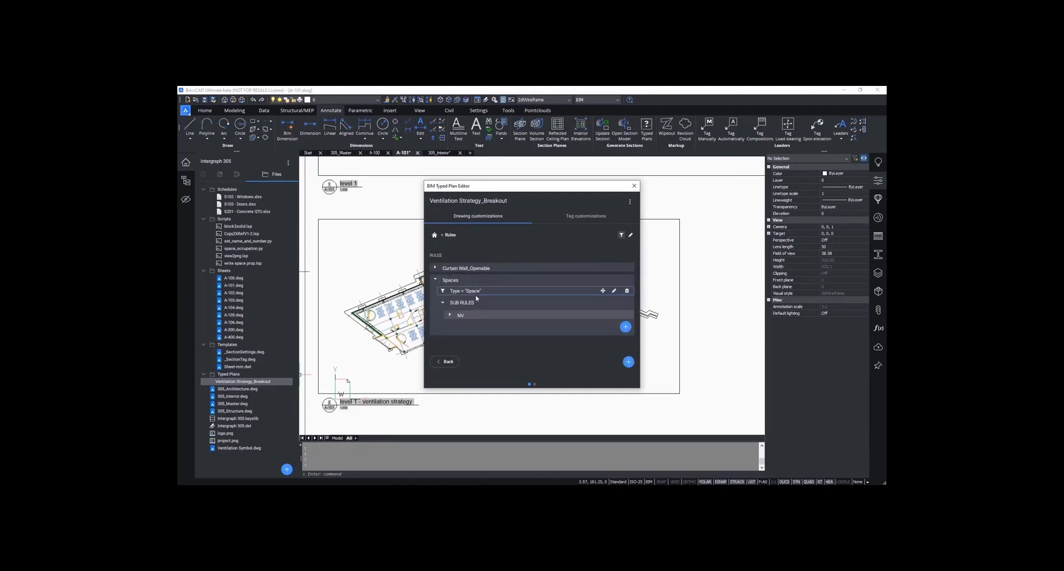
pyautogui.click(452, 316)
# Step: Add a filter to the NV sub rule of Spaces for NV (Ventilation) = true, with nested property search from inside to outside
pyautogui.click(626, 307)
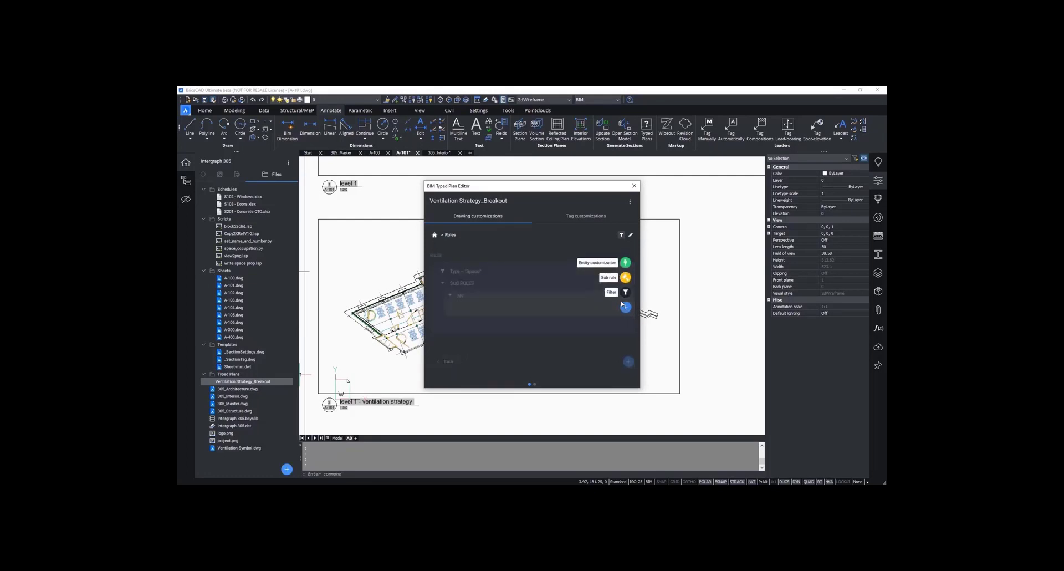
pyautogui.click(625, 293)
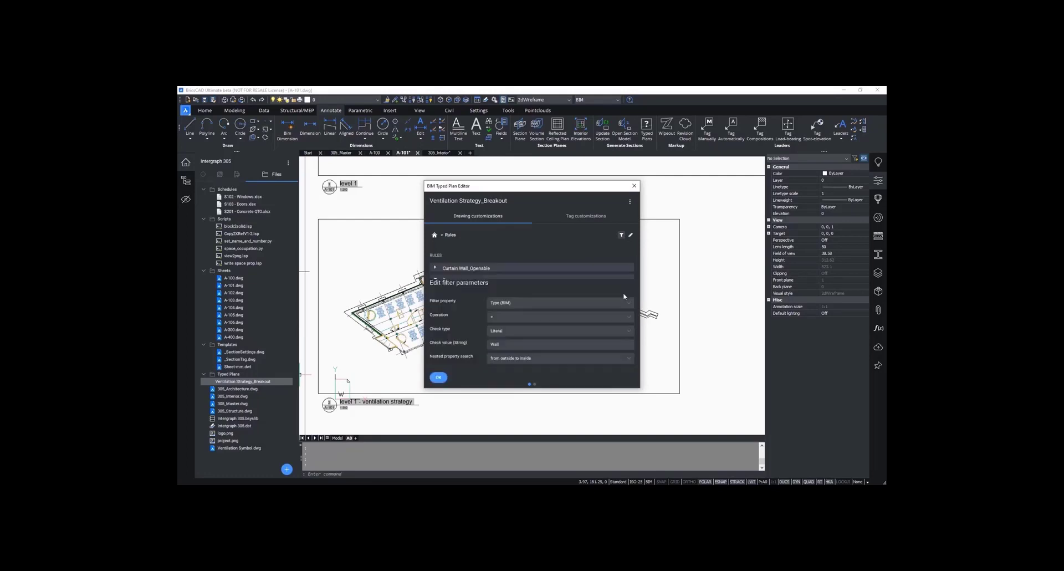
pyautogui.write('ventilation')
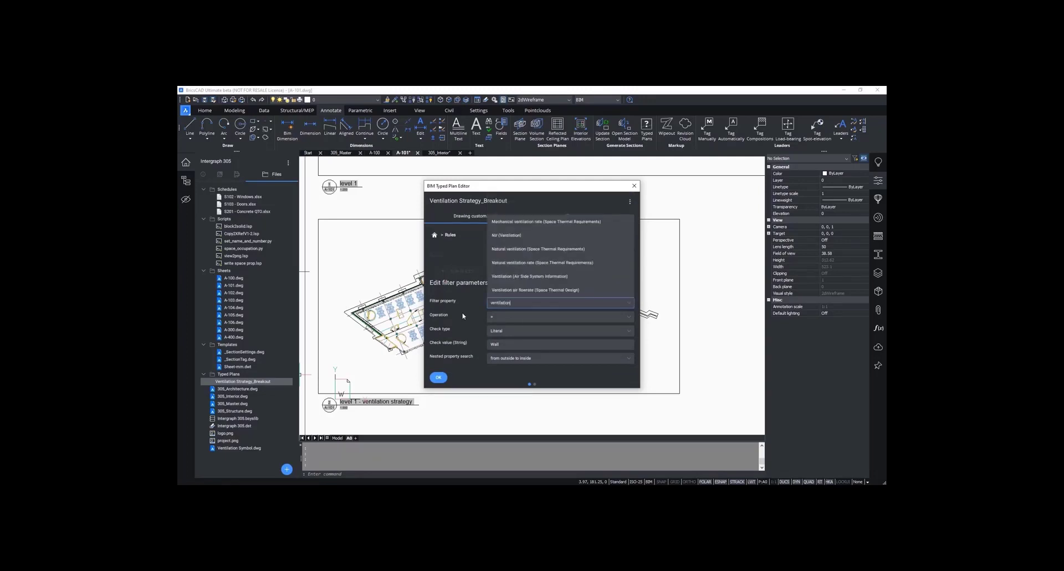
pyautogui.click(517, 236)
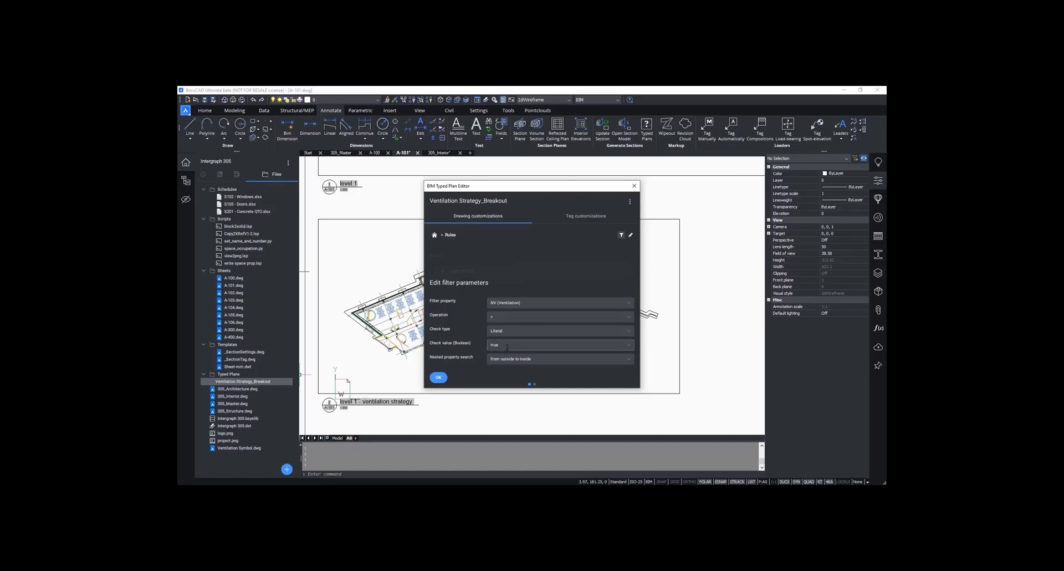
pyautogui.click(625, 360)
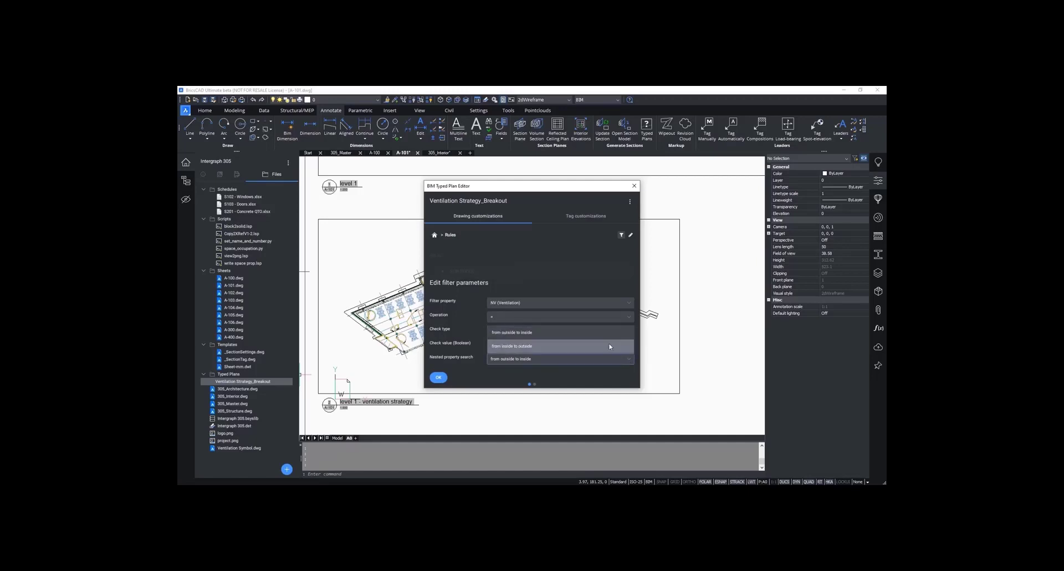
pyautogui.click(555, 344)
pyautogui.click(438, 377)
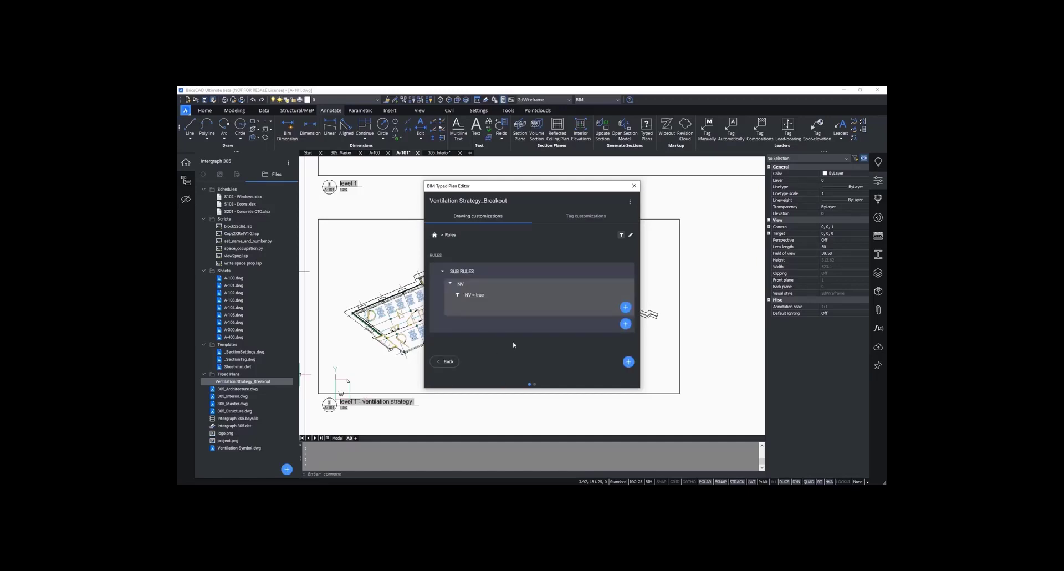
# Step: Assign the Space_Naturally Ventilated entity customization to the NV sub rule under Spaces
pyautogui.click(625, 307)
pyautogui.click(626, 262)
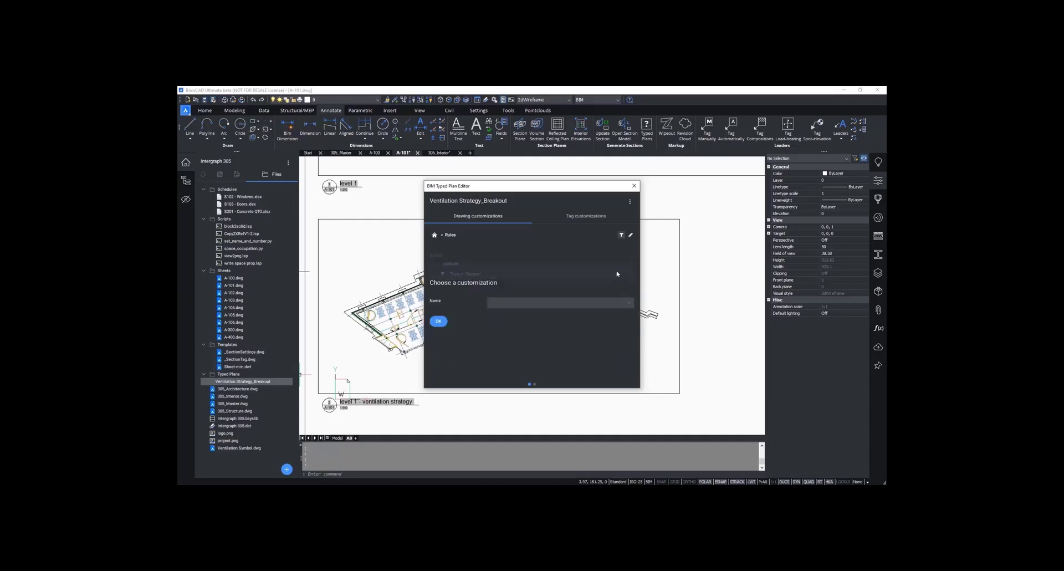
pyautogui.click(629, 304)
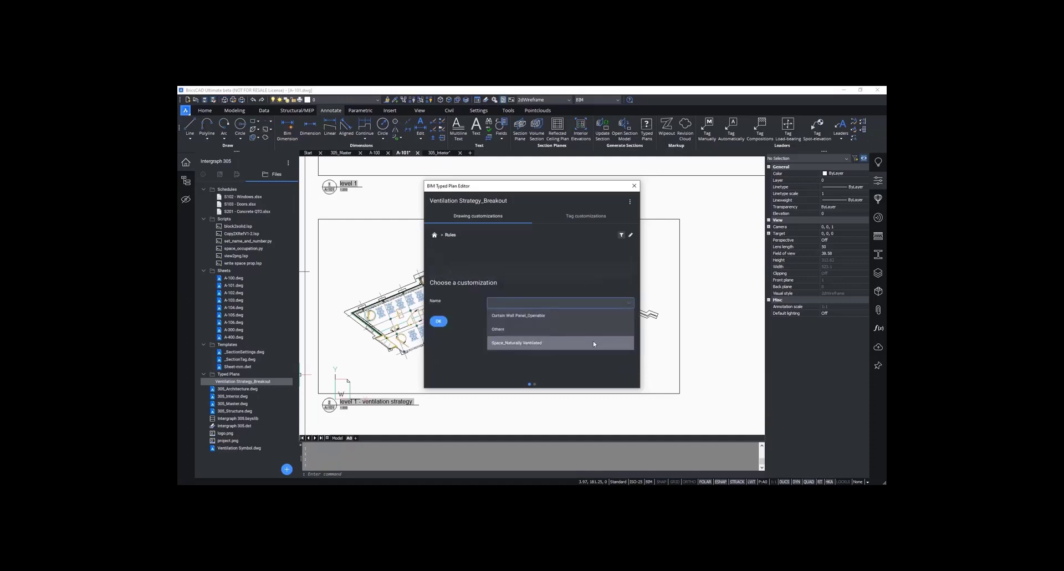
pyautogui.click(593, 343)
pyautogui.click(439, 321)
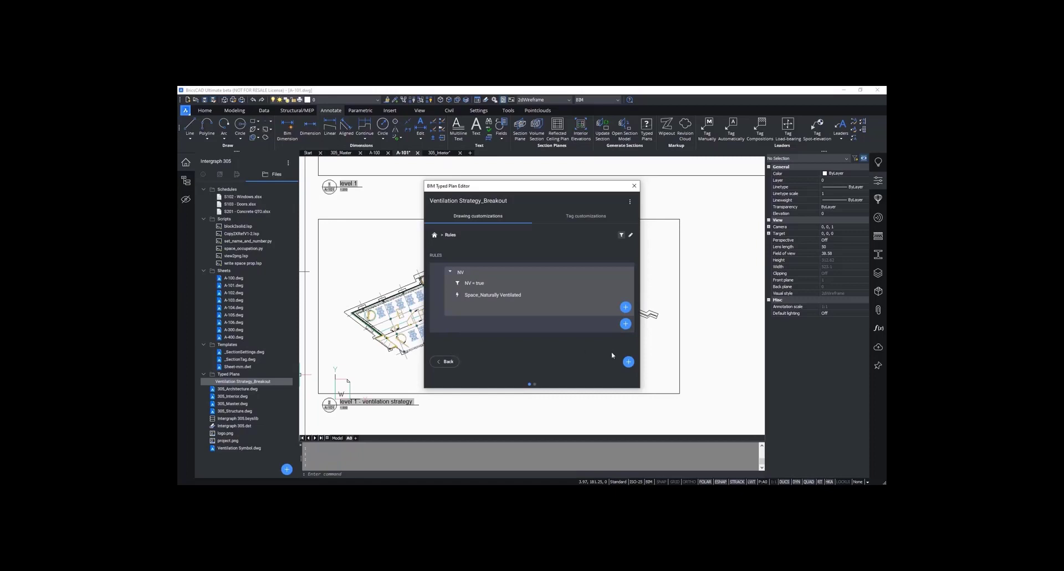
# Step: Add a new top-level rule named Others to the typed plan
pyautogui.click(628, 361)
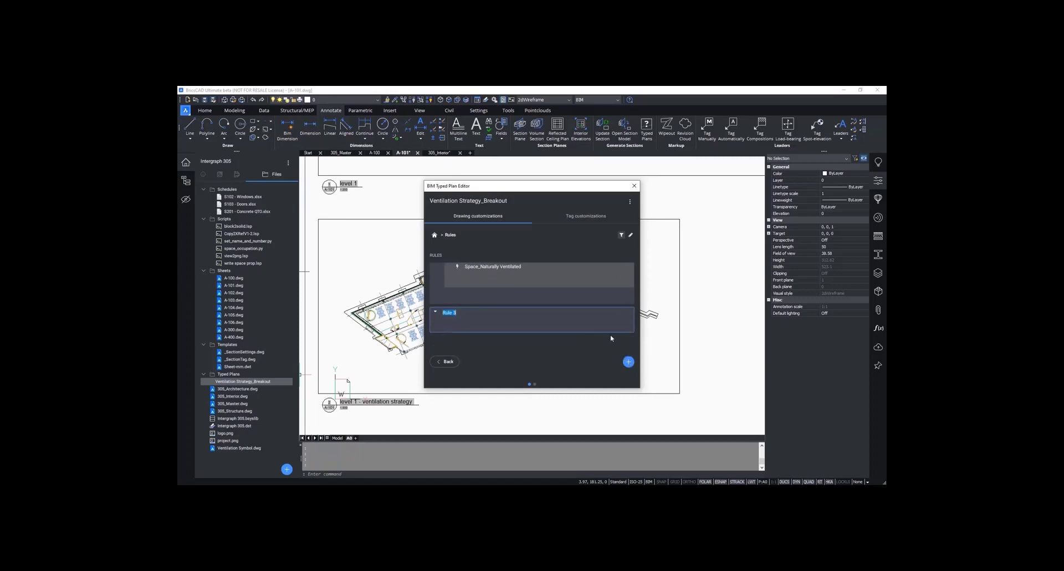
pyautogui.write('Others')
pyautogui.press('Return')
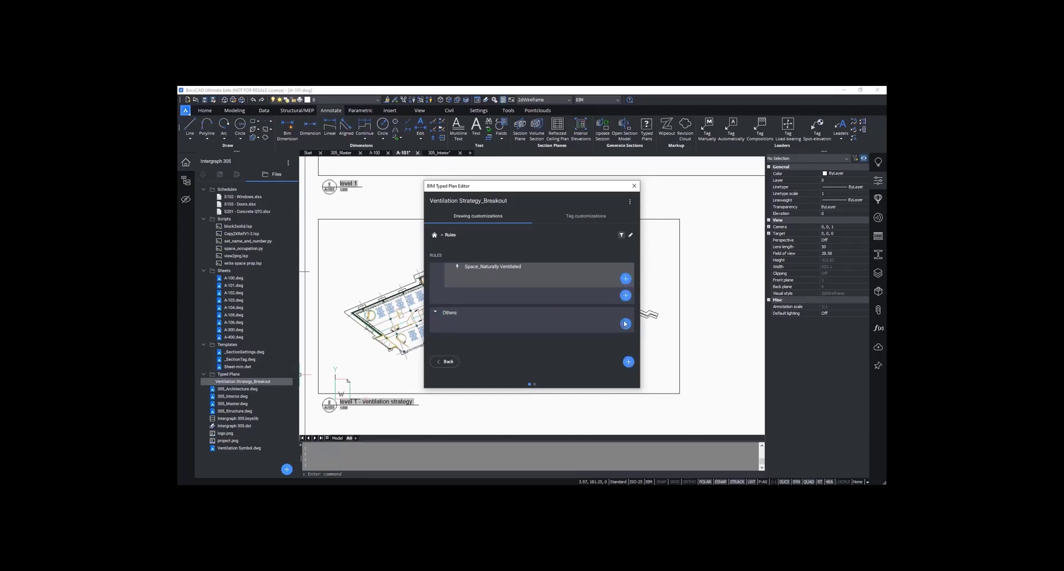
# Step: Add a filter to the Others rule for Type (BIM) != Space, with nested property search from inside to outside
pyautogui.click(625, 324)
pyautogui.click(625, 309)
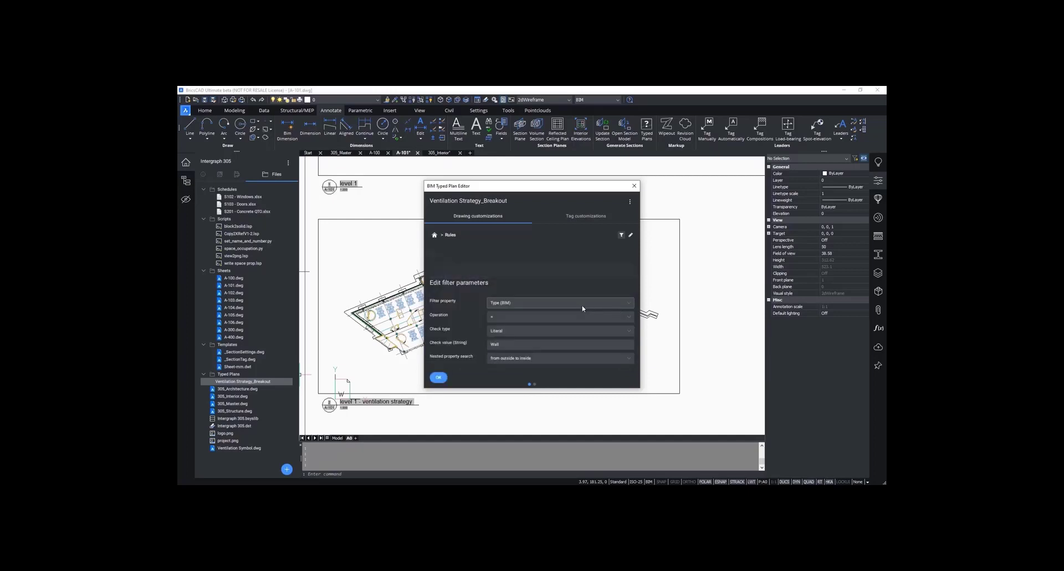
pyautogui.click(633, 318)
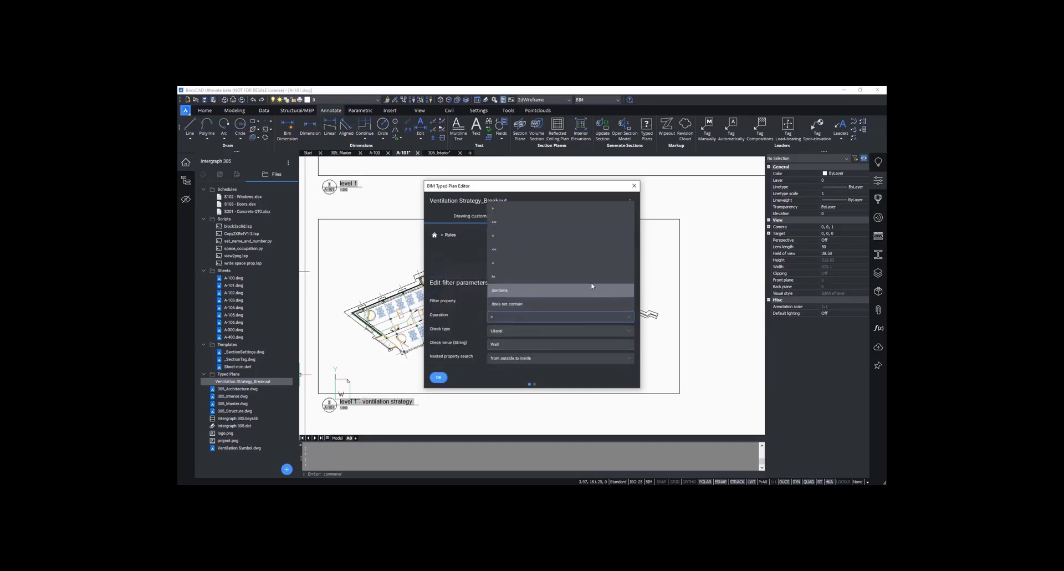
pyautogui.click(593, 277)
pyautogui.moveTo(517, 345); pyautogui.dragTo(473, 349)
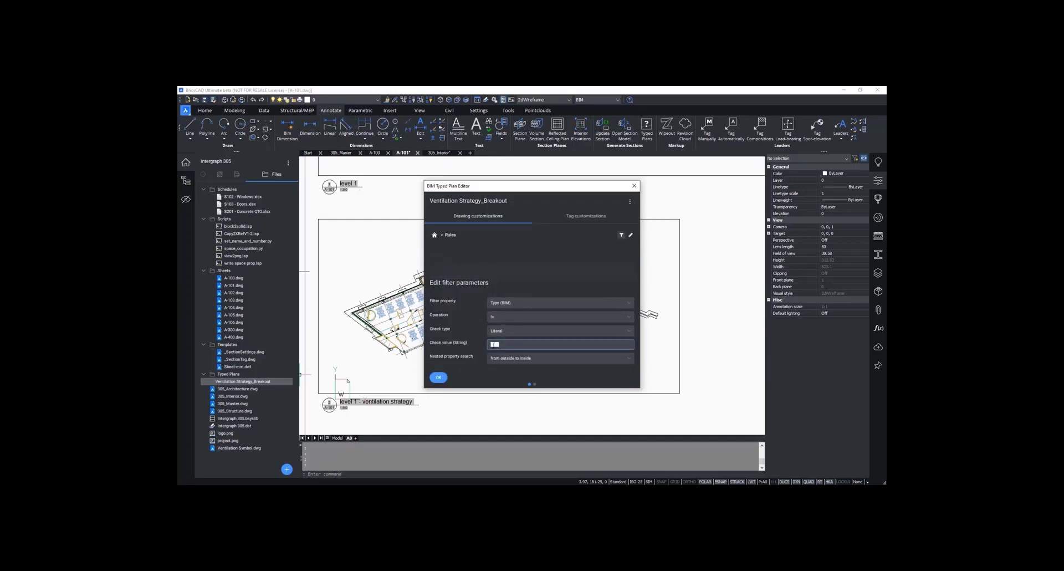
pyautogui.write('Space')
pyautogui.click(628, 362)
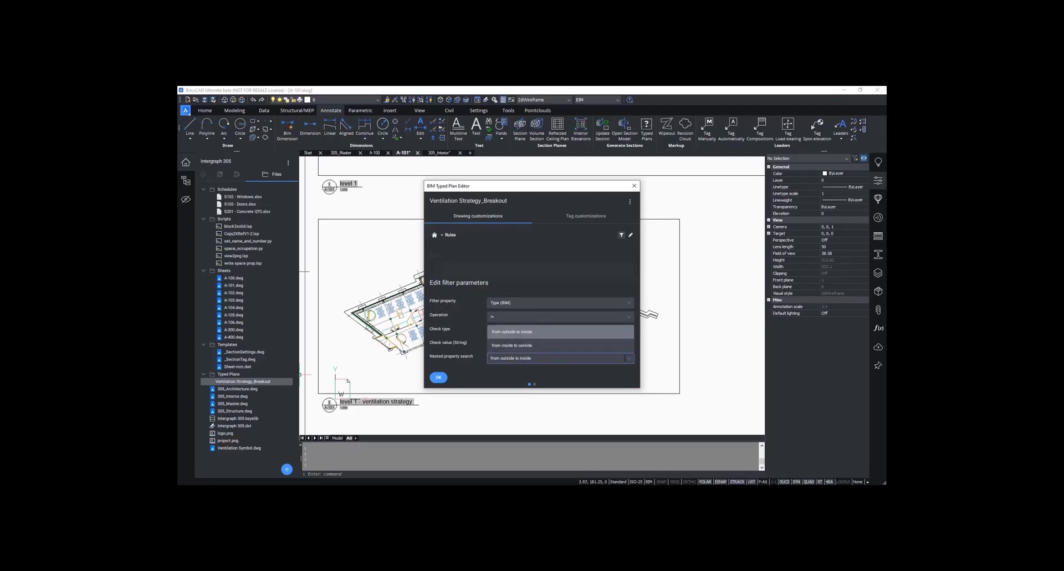
pyautogui.click(588, 348)
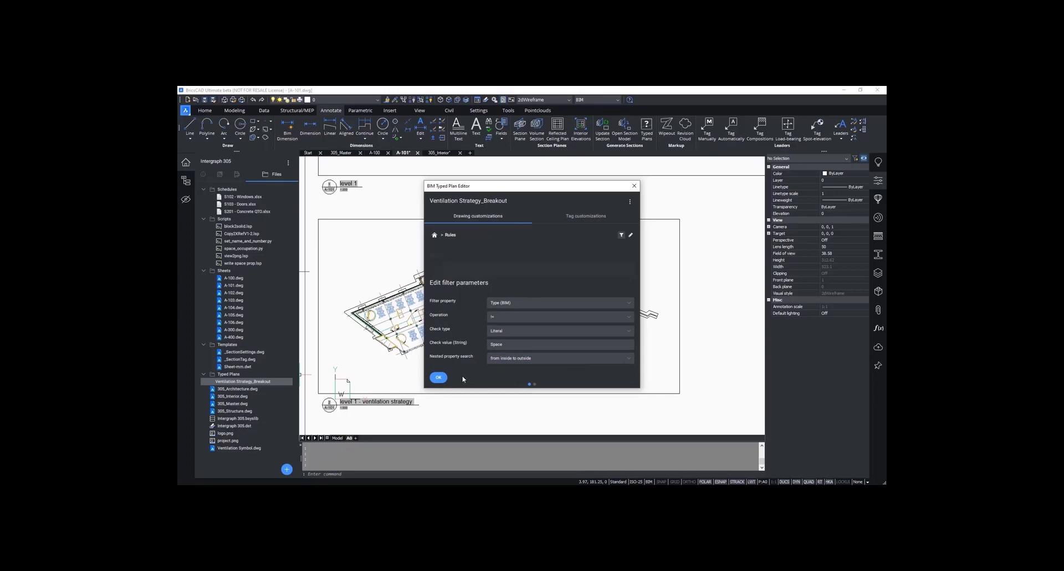
pyautogui.click(439, 378)
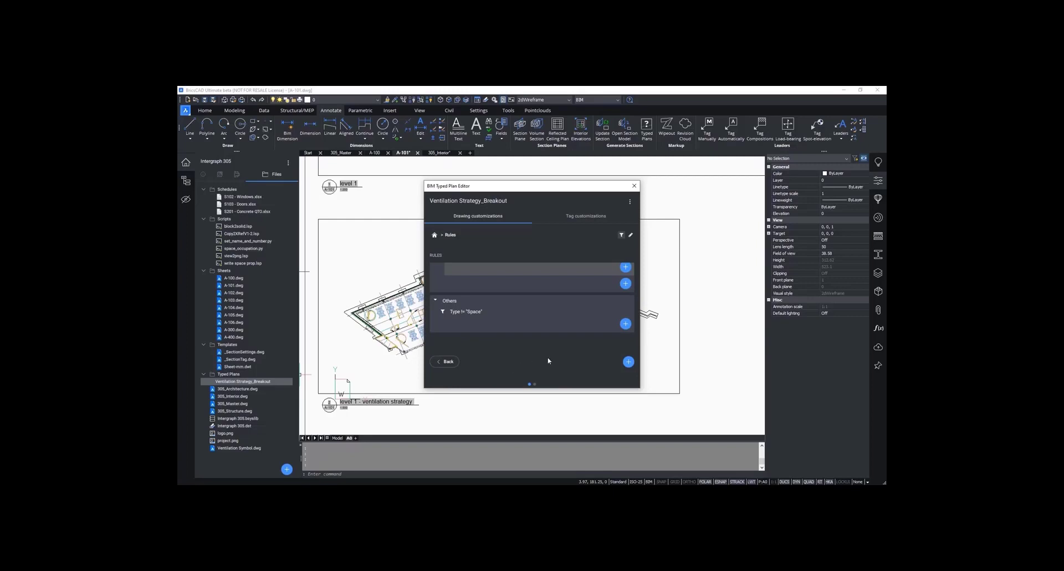
# Step: Add a second filter to the Others rule for Type (BIM) != Curtain Wall, with nested property search from inside to outside
pyautogui.click(626, 324)
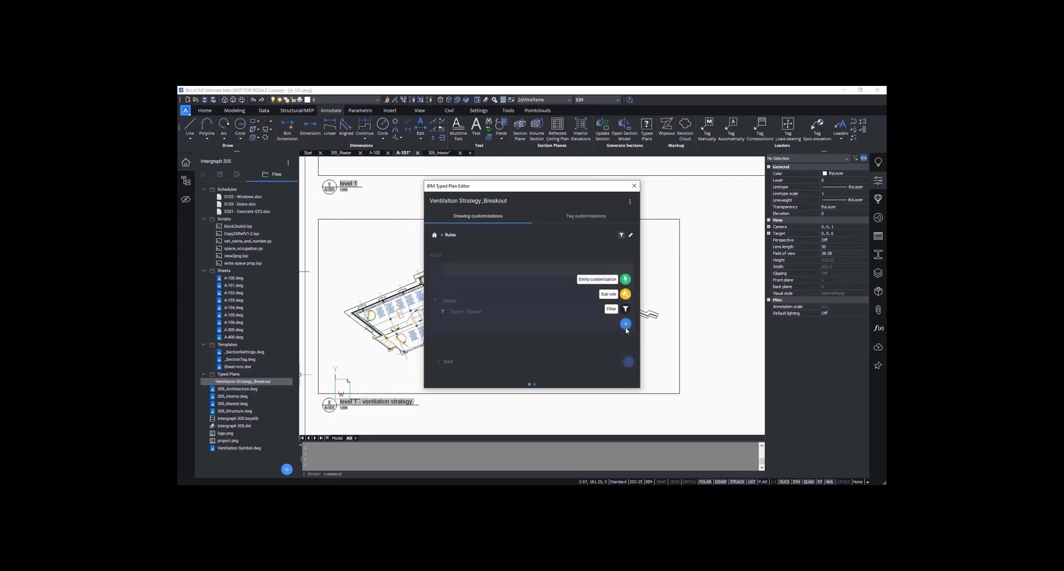
pyautogui.click(625, 309)
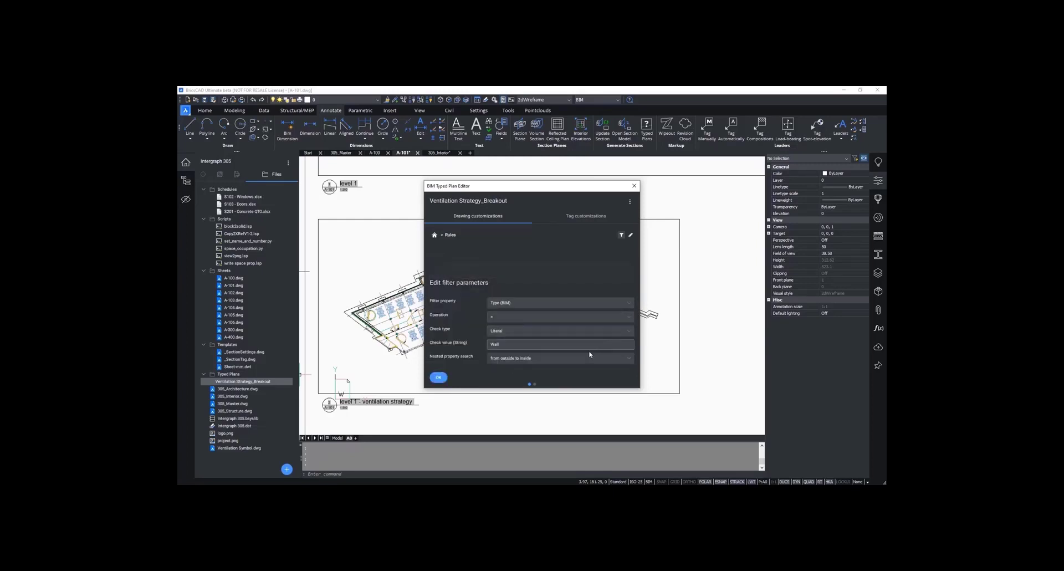
pyautogui.click(580, 317)
pyautogui.click(630, 319)
pyautogui.click(560, 277)
pyautogui.doubleClick(496, 346)
pyautogui.write('Curtain W')
pyautogui.click(626, 359)
pyautogui.click(502, 345)
pyautogui.click(438, 377)
# Step: Assign the Others entity customization to the Others rule and close the typed plan editor
pyautogui.click(625, 324)
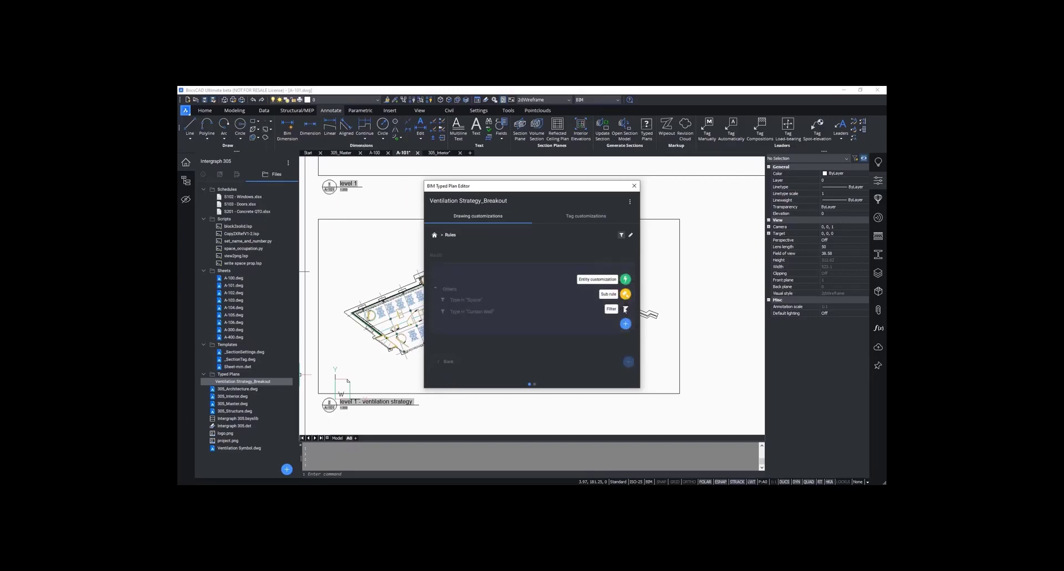
pyautogui.click(625, 280)
pyautogui.click(635, 308)
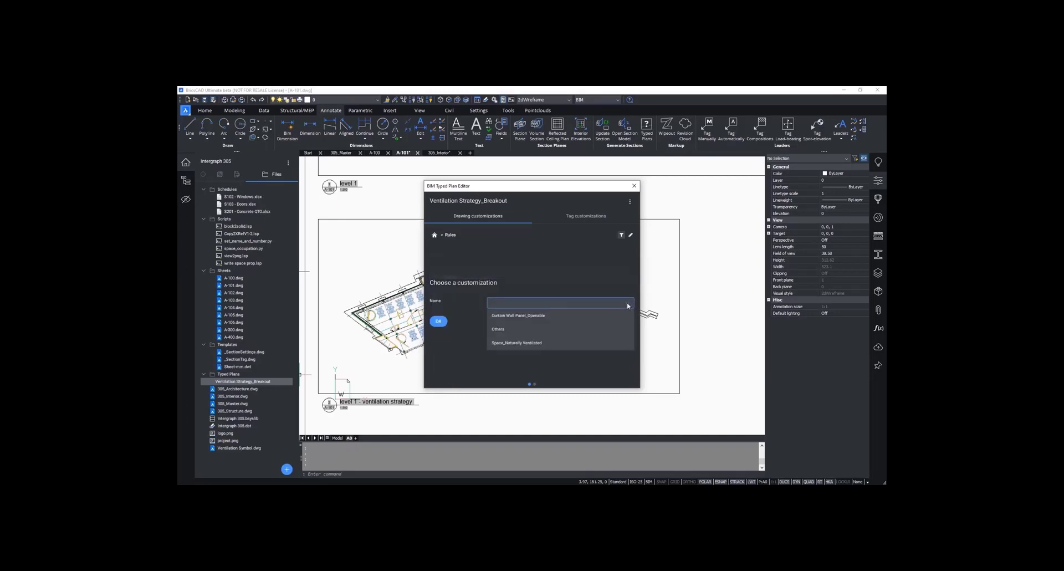
pyautogui.click(605, 328)
pyautogui.click(438, 321)
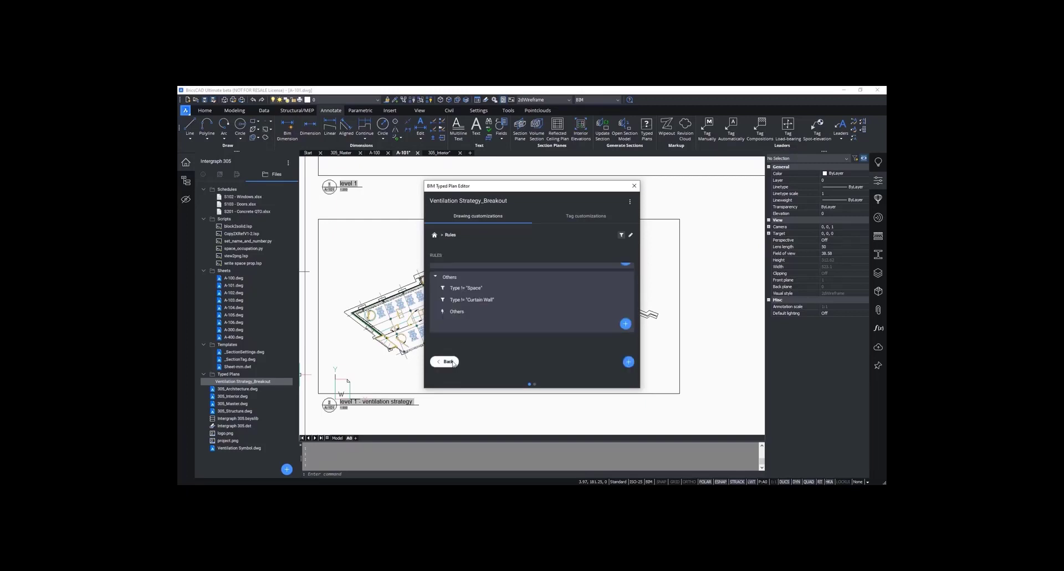
pyautogui.click(449, 362)
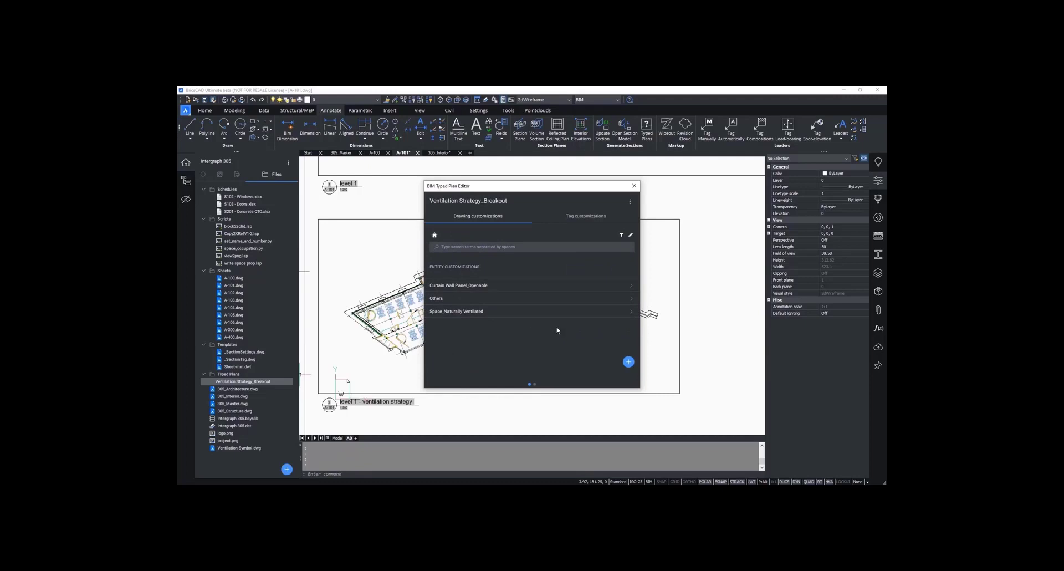
pyautogui.click(634, 186)
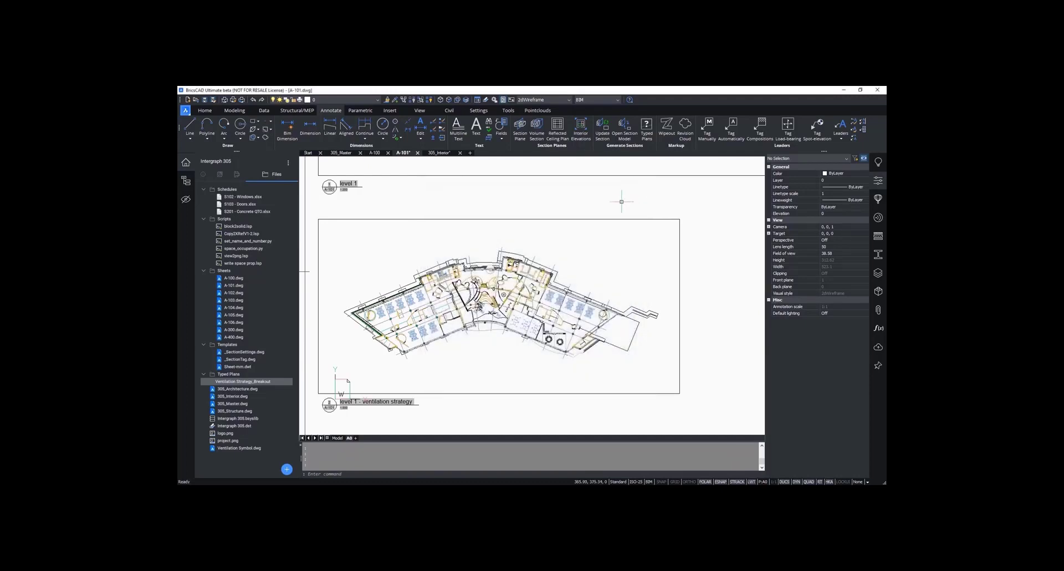
# Step: Apply the Ventilation Strategy_Breakout drawing customization to the level 1 - ventilation strategy viewport
pyautogui.click(577, 393)
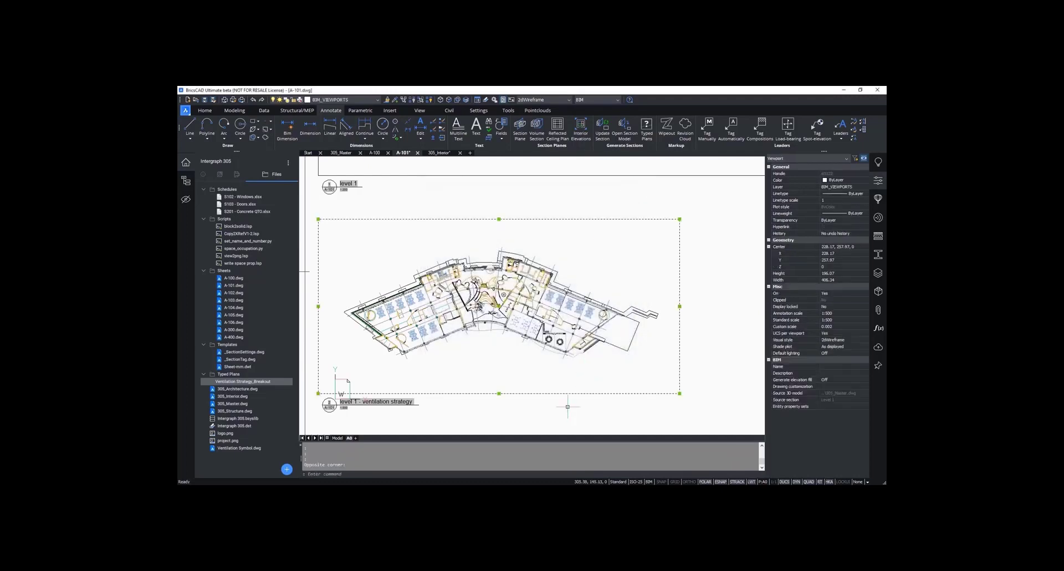
pyautogui.click(840, 388)
pyautogui.click(846, 402)
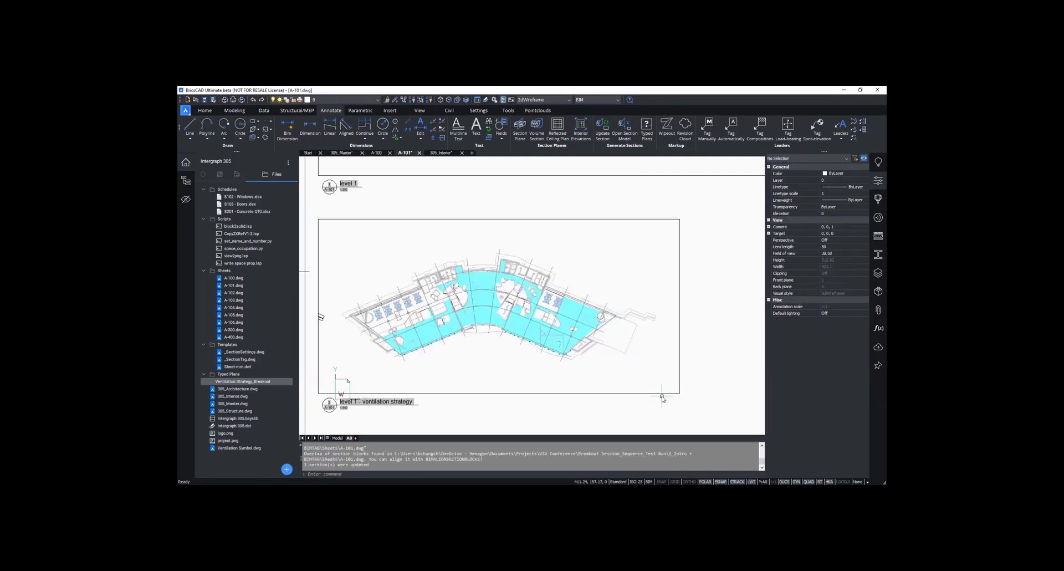
pyautogui.press('Escape')
pyautogui.press('Escape')
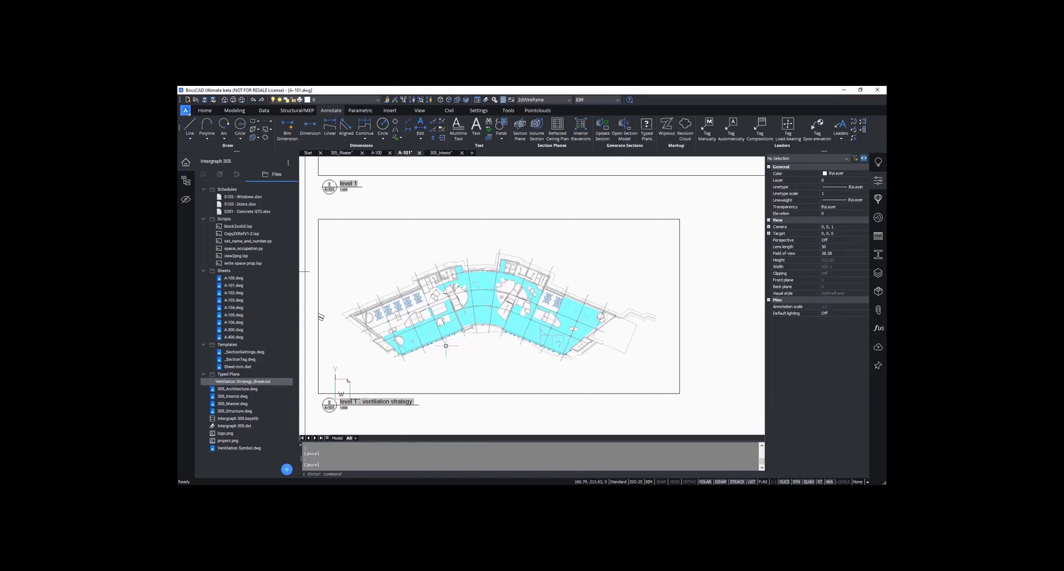
# Step: Examine the ventilation symbols along the curtain wall and the space fills in the level 1 - ventilation strategy viewport
pyautogui.scroll(3, 446, 345)
pyautogui.scroll(2, 416, 349)
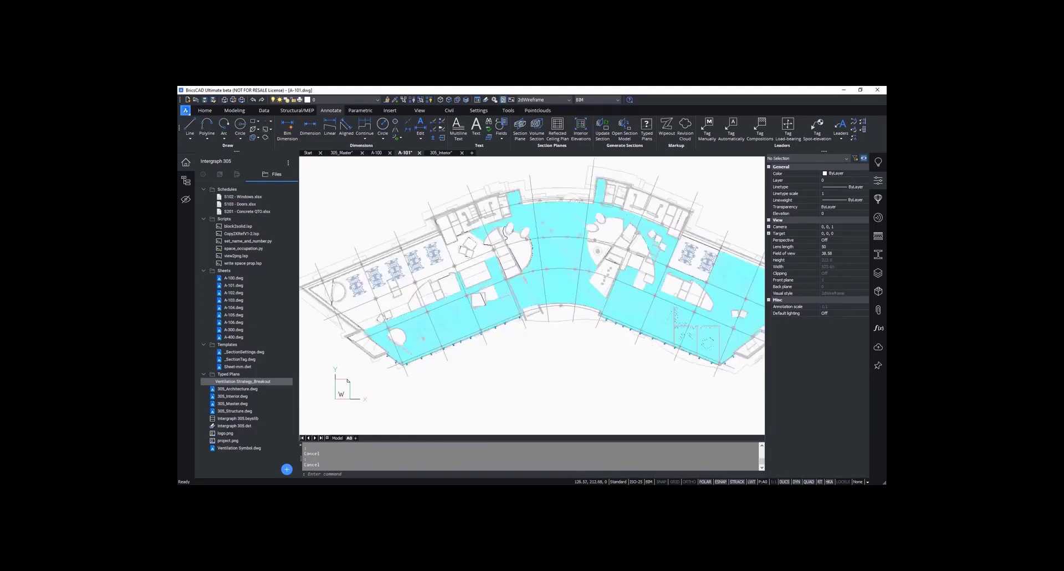
pyautogui.scroll(6, 416, 349)
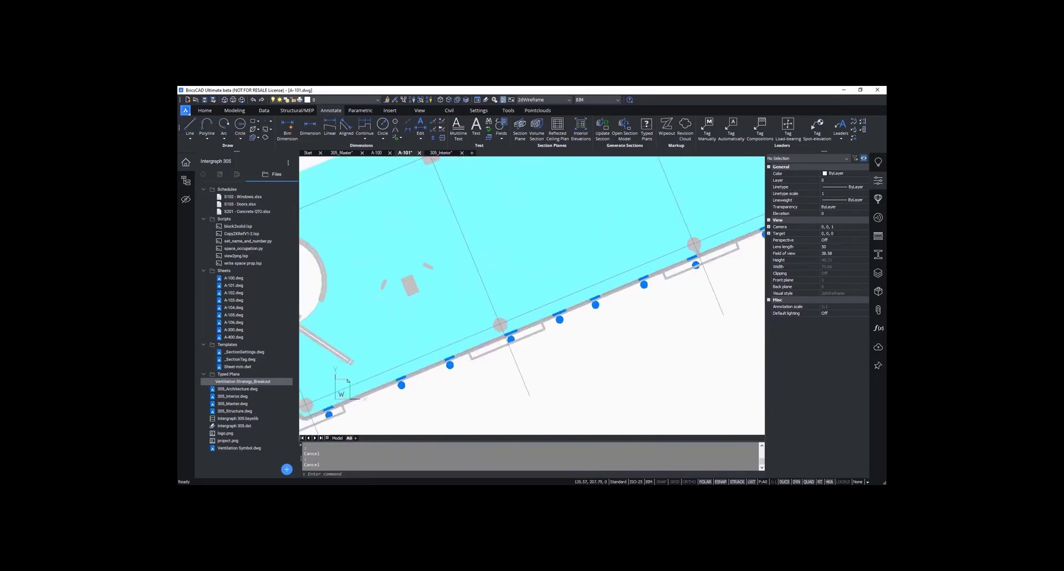
pyautogui.scroll(2, 446, 382)
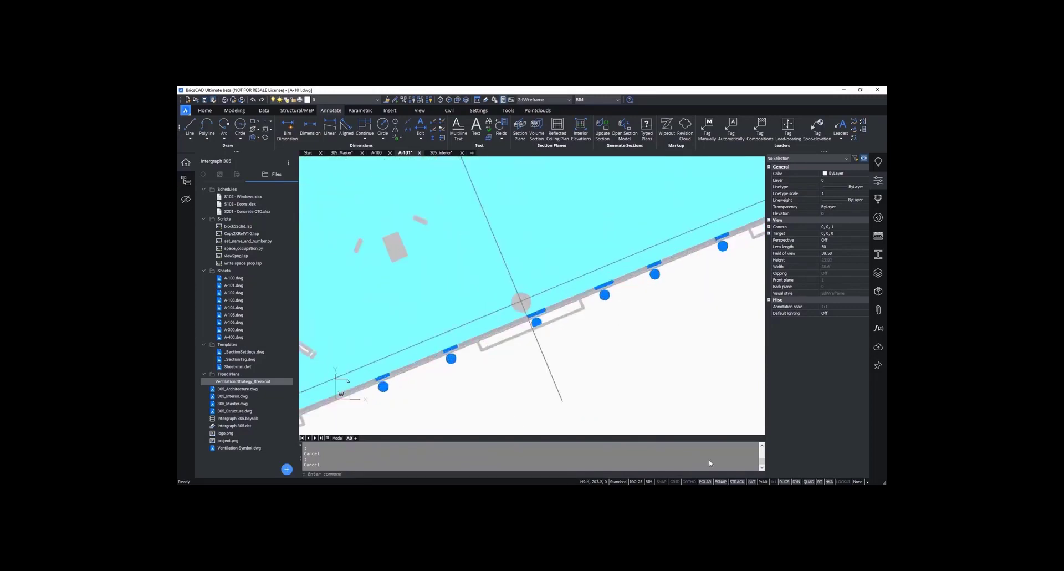
pyautogui.scroll(2, 499, 394)
pyautogui.scroll(6, 438, 352)
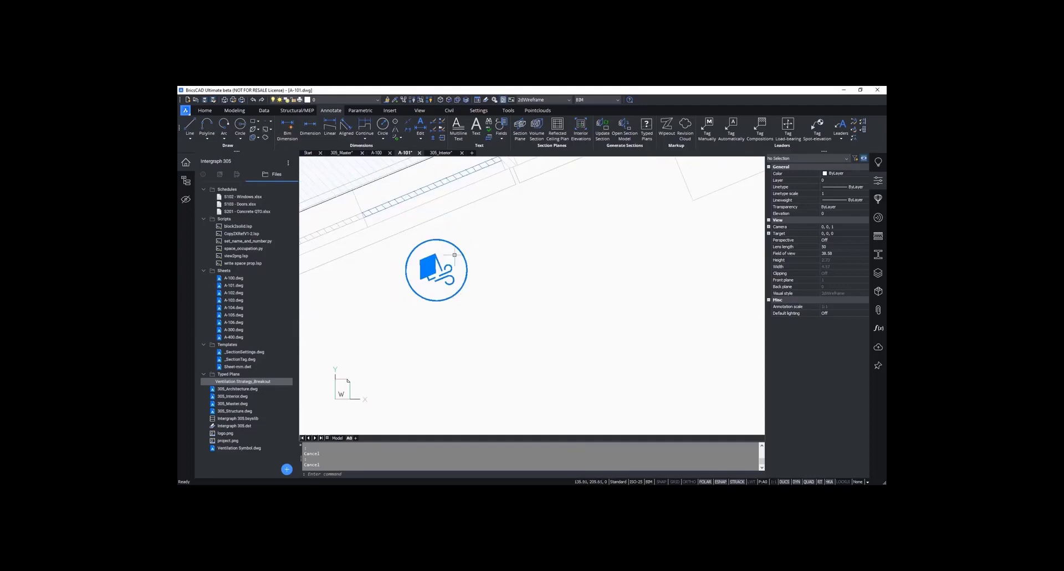
pyautogui.scroll(-1, 405, 332)
pyautogui.scroll(-5, 539, 332)
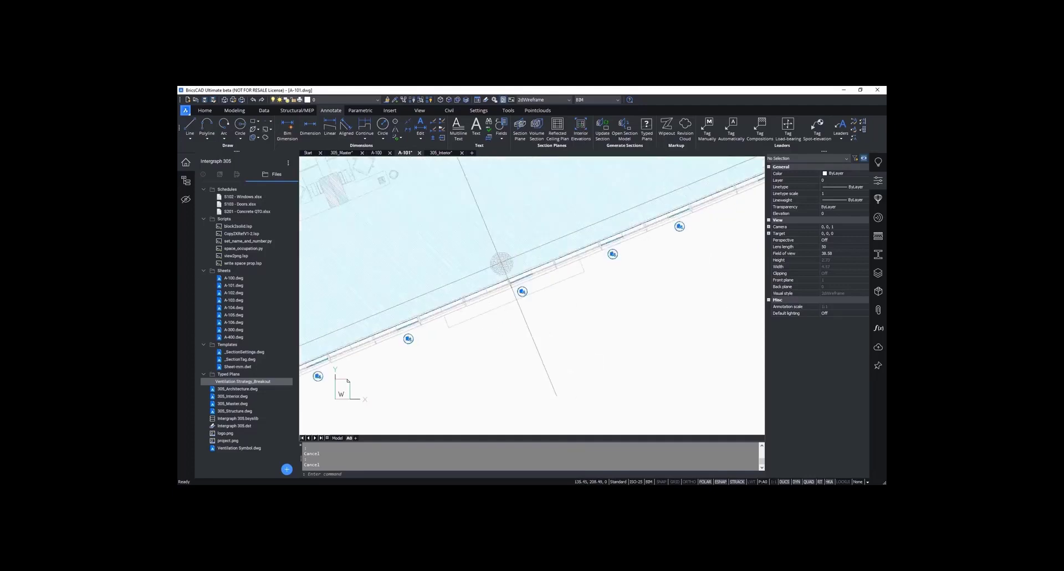
pyautogui.moveTo(539, 332); pyautogui.dragTo(453, 361, button='middle')
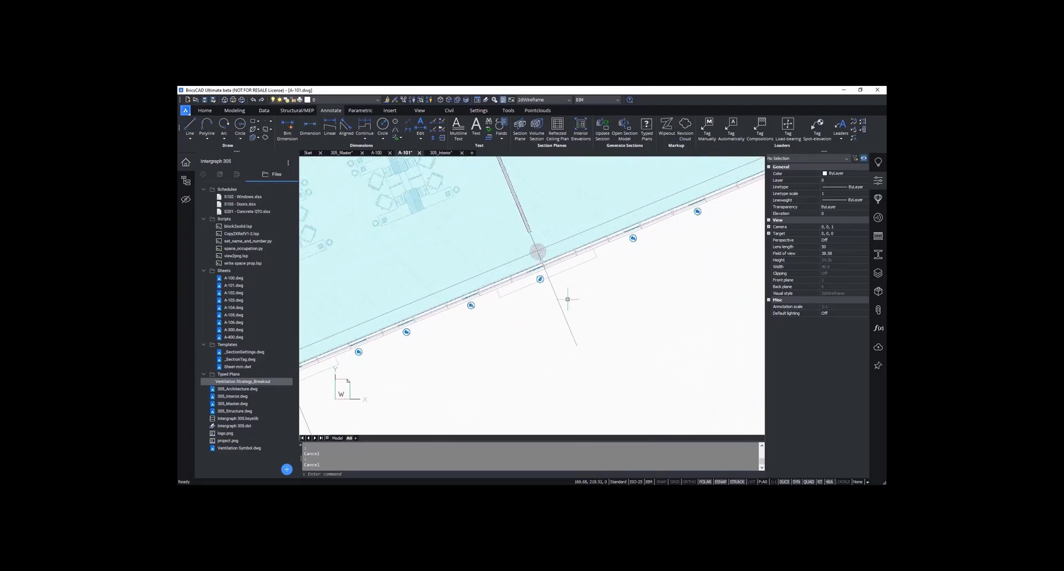
pyautogui.scroll(-3, 541, 286)
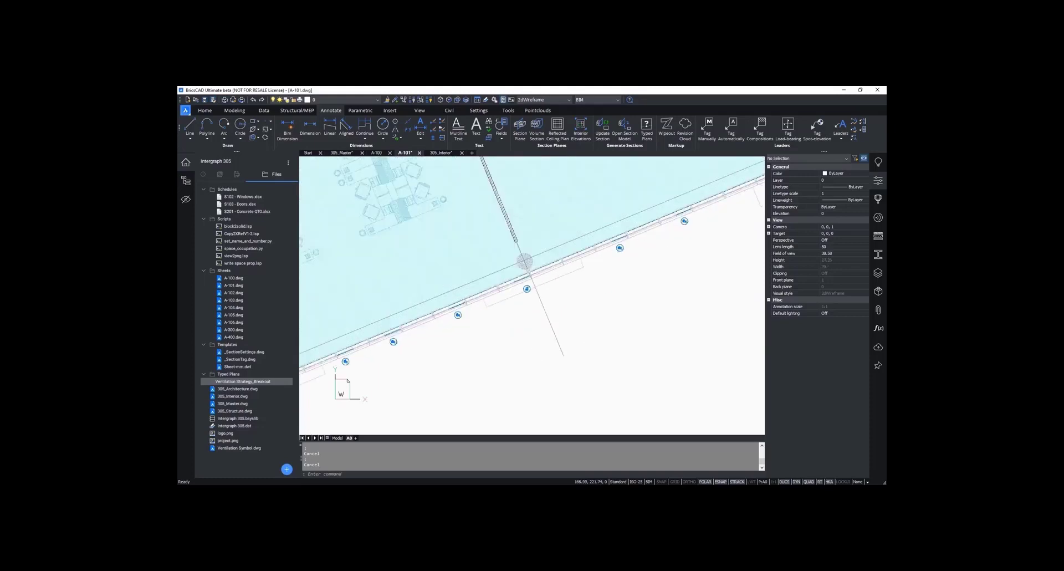
pyautogui.moveTo(675, 266); pyautogui.dragTo(580, 327, button='middle')
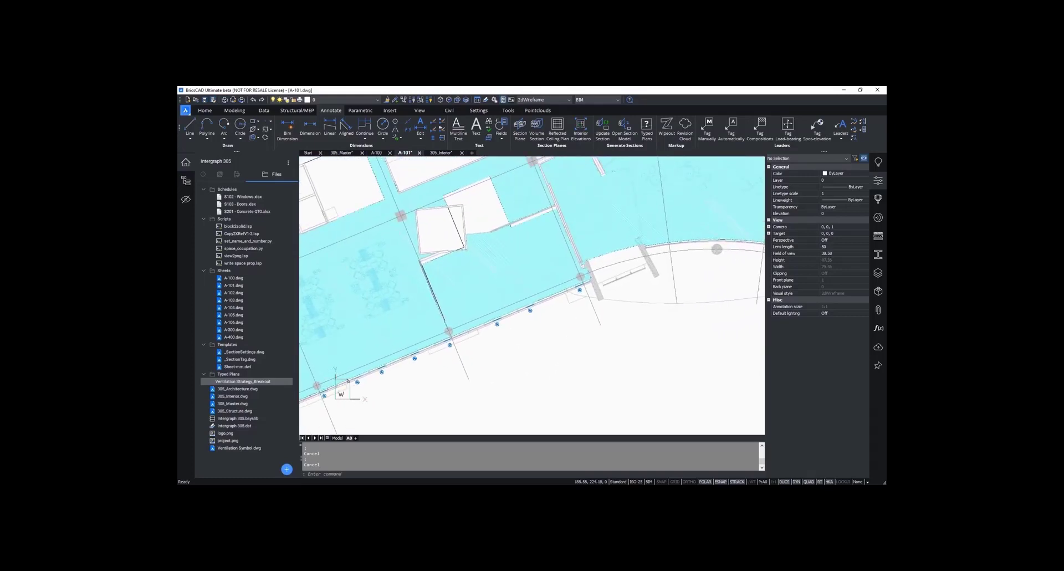
pyautogui.scroll(-3, 571, 329)
pyautogui.moveTo(671, 337); pyautogui.dragTo(553, 364, button='middle')
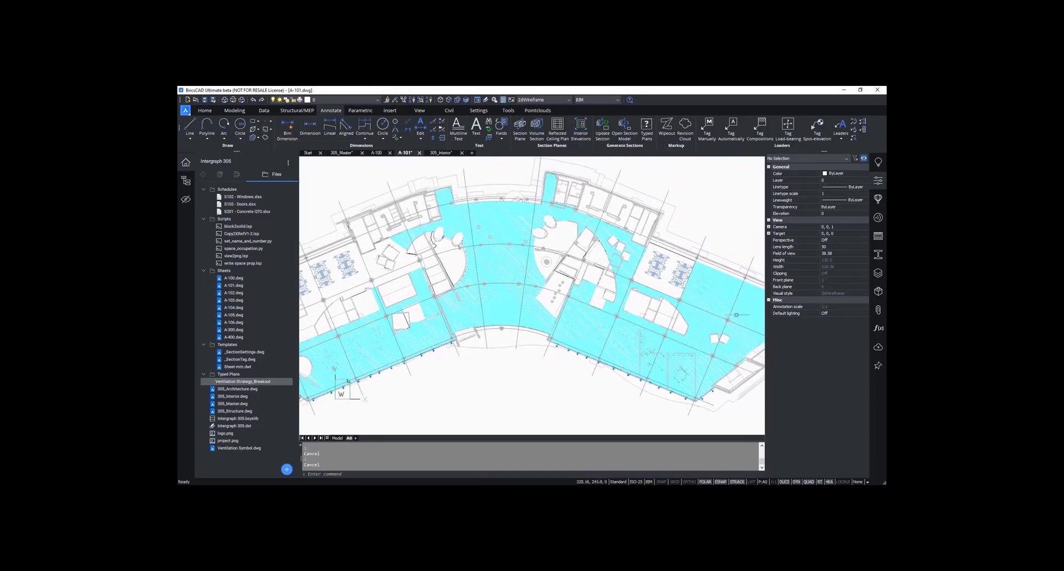
pyautogui.moveTo(694, 343); pyautogui.dragTo(645, 348, button='middle')
pyautogui.scroll(-5, 573, 326)
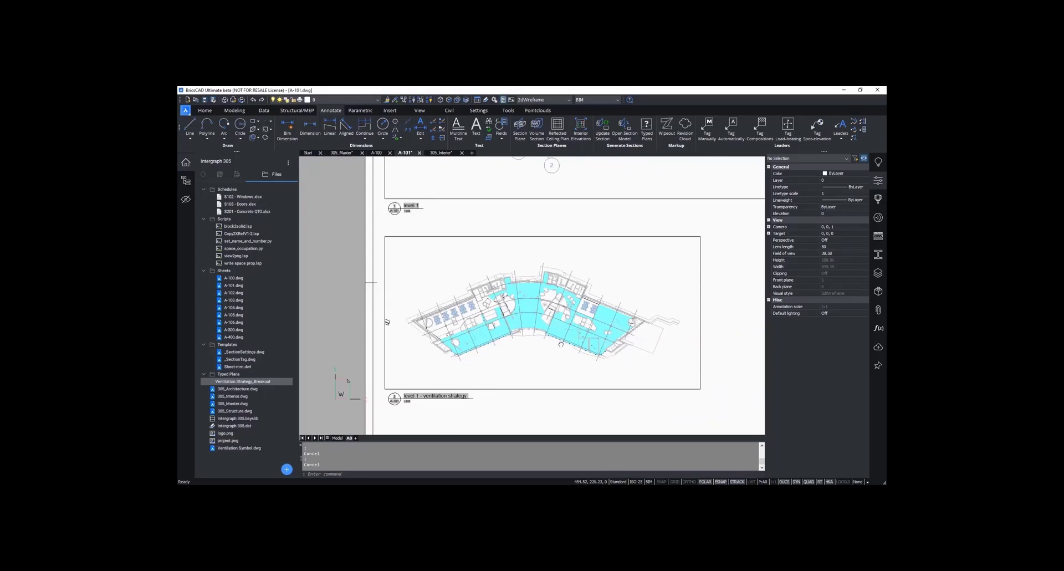
# Step: Rename sheet view 3 of A-101 to Level 1 - space occupancy and regenerate the drawing to refresh its viewport title
pyautogui.moveTo(716, 344); pyautogui.dragTo(330, 343, button='middle')
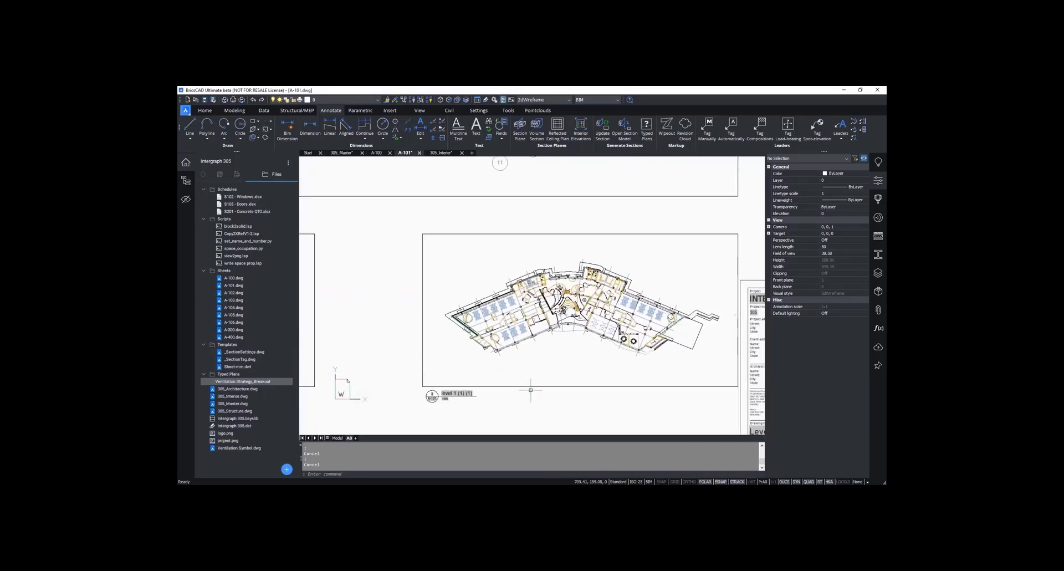
pyautogui.click(512, 392)
pyautogui.click(507, 386)
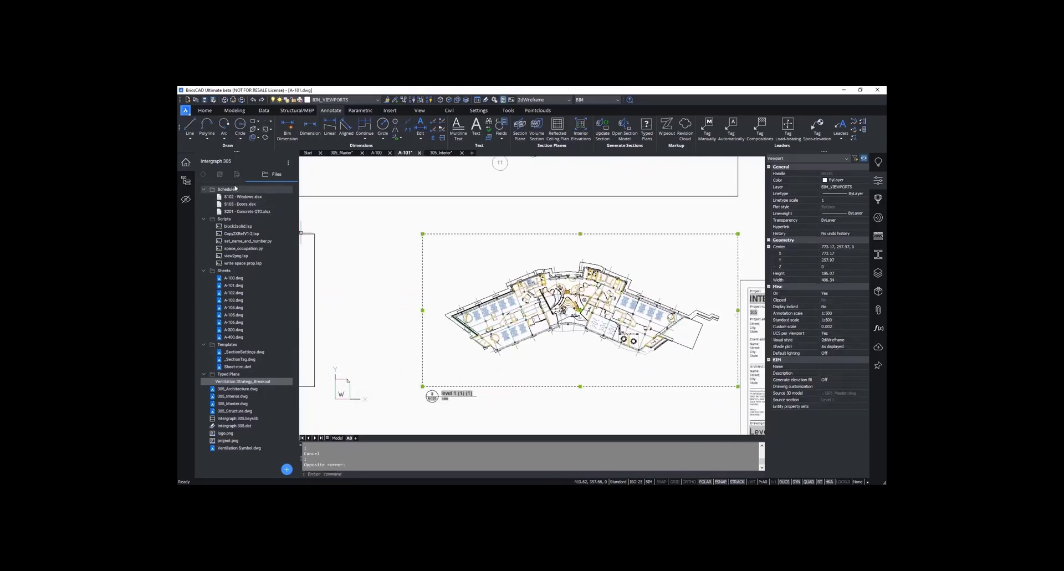
pyautogui.click(220, 174)
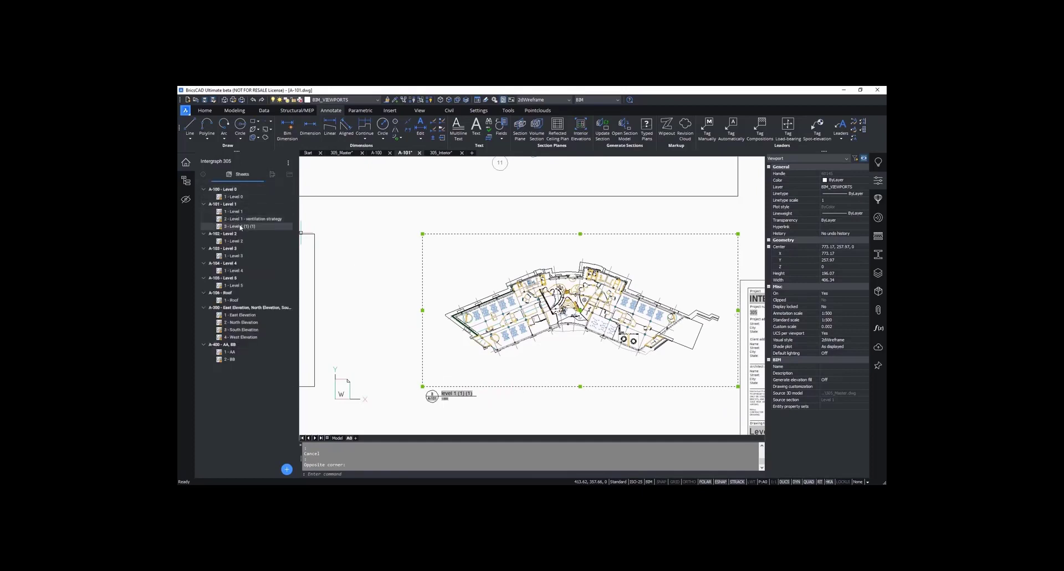
pyautogui.rightClick(227, 226)
pyautogui.click(249, 231)
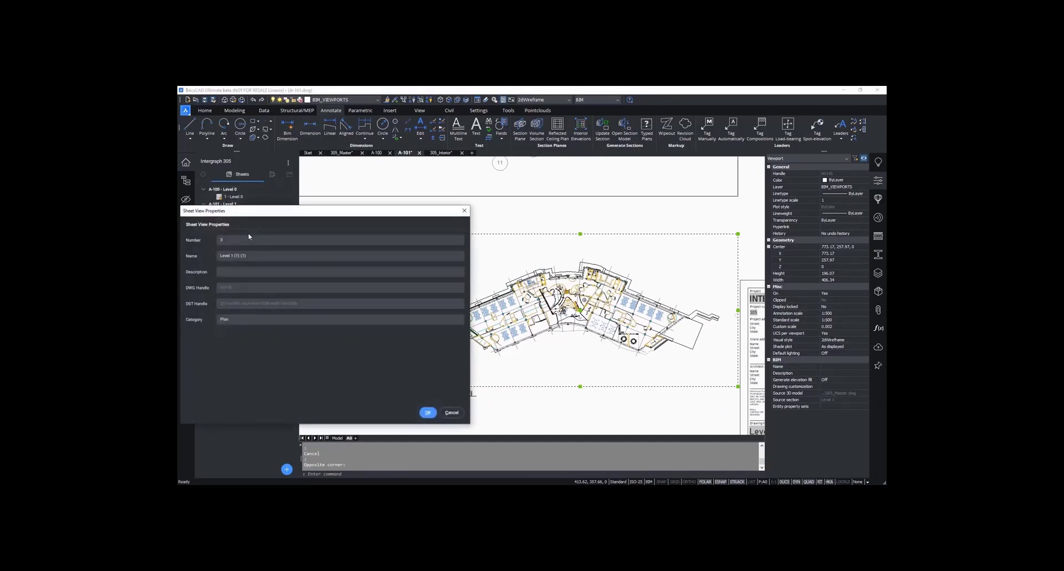
pyautogui.moveTo(252, 254); pyautogui.dragTo(234, 256)
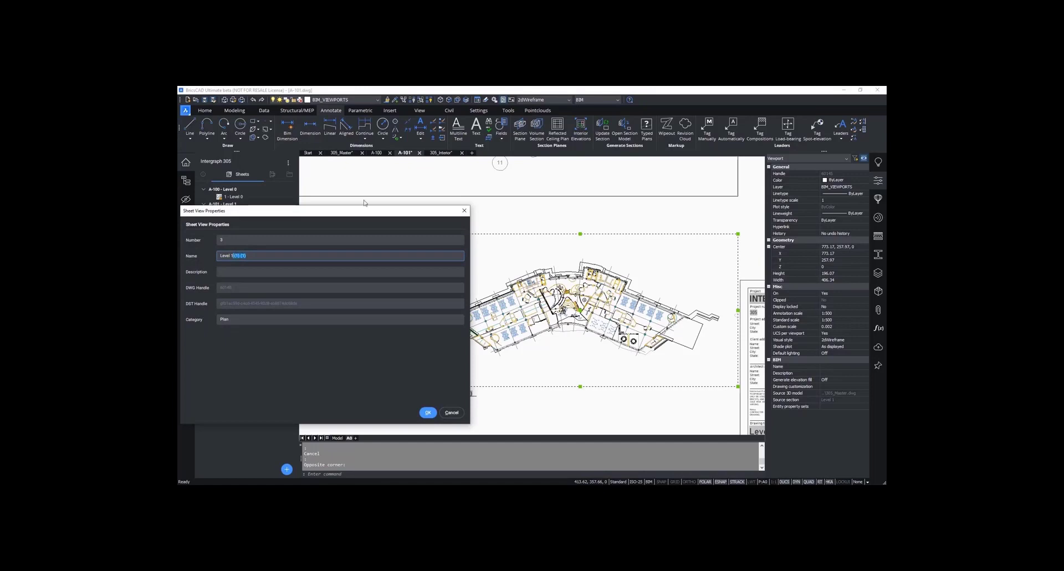
pyautogui.press('BackSpace')
pyautogui.click(428, 413)
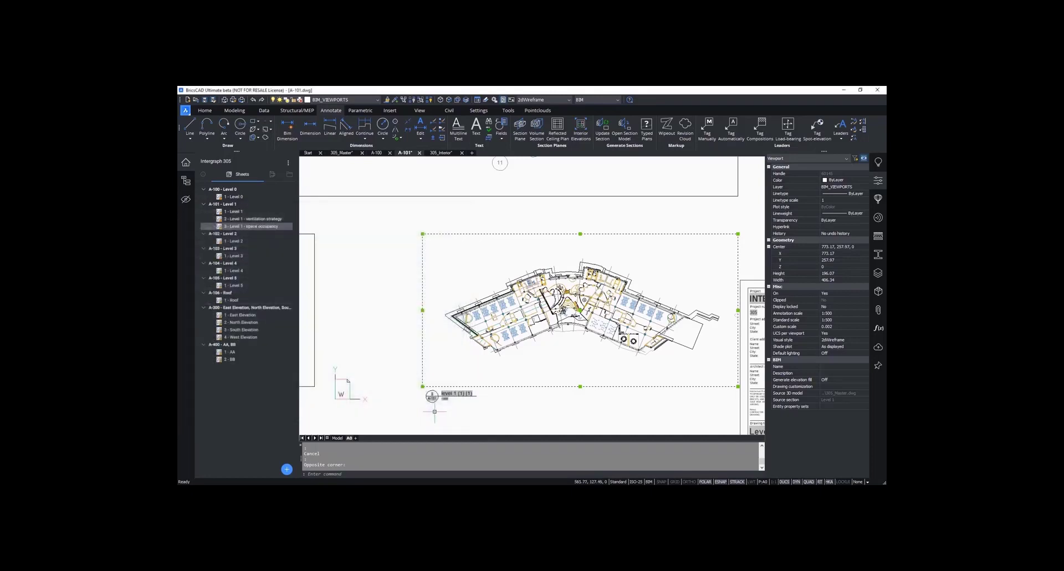
pyautogui.write('re')
pyautogui.press('Return')
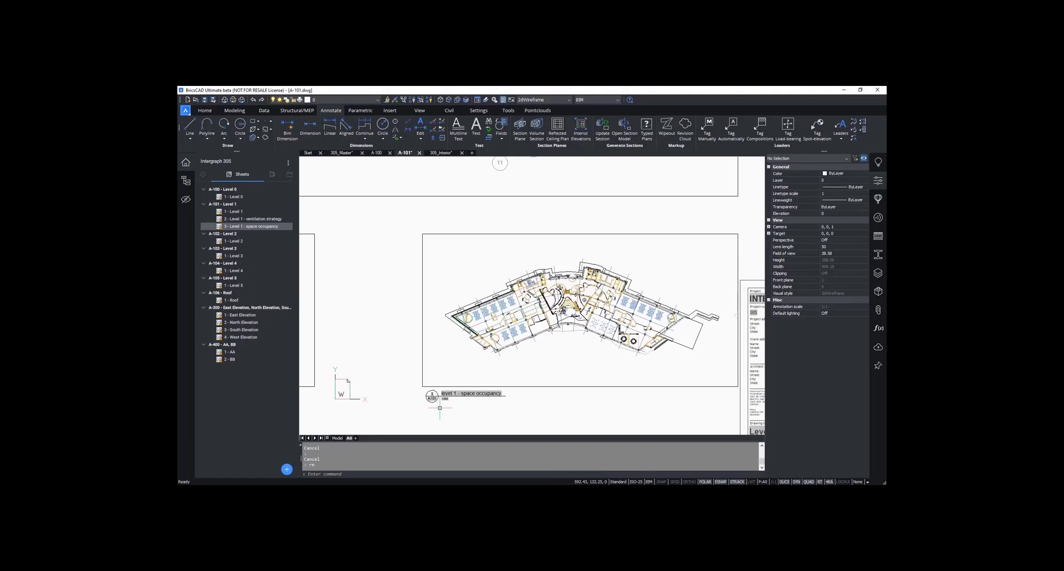
# Step: Import the typed plan Space occupation.tp from the Typed Plans folder of Breakout Session_Sequence into the project files
pyautogui.click(290, 175)
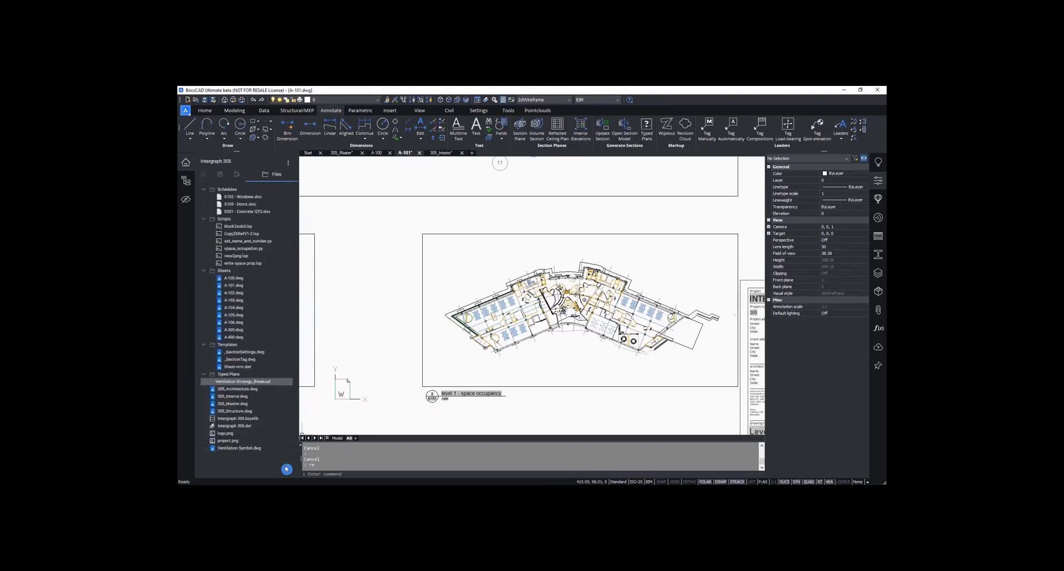
pyautogui.click(286, 469)
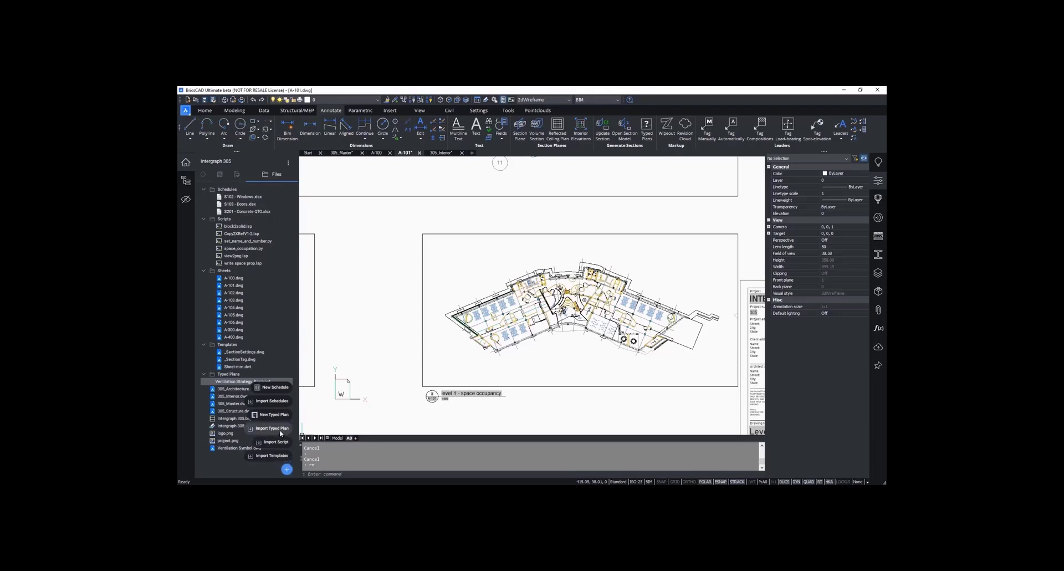
pyautogui.click(280, 432)
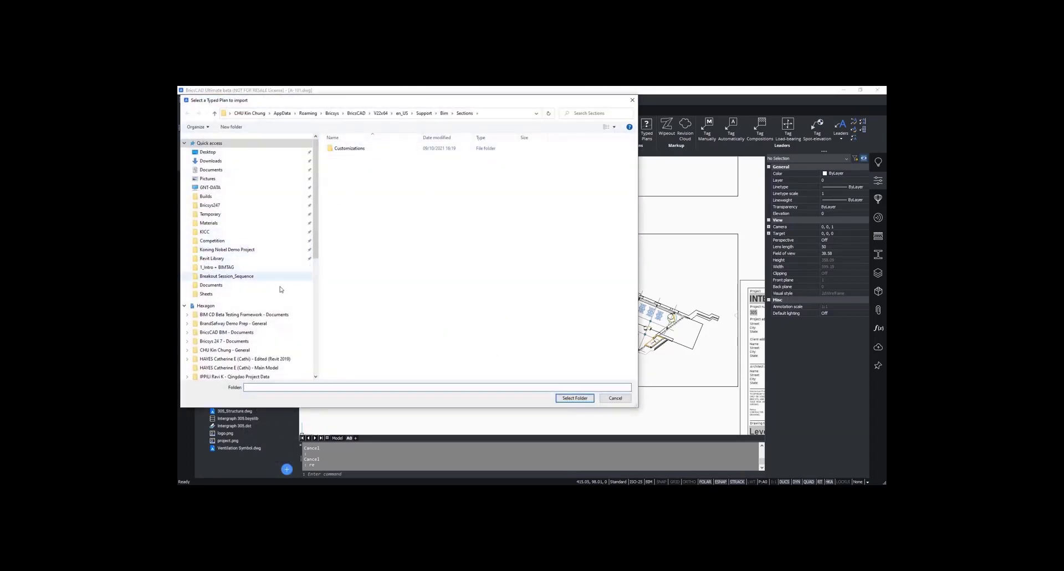
pyautogui.click(277, 276)
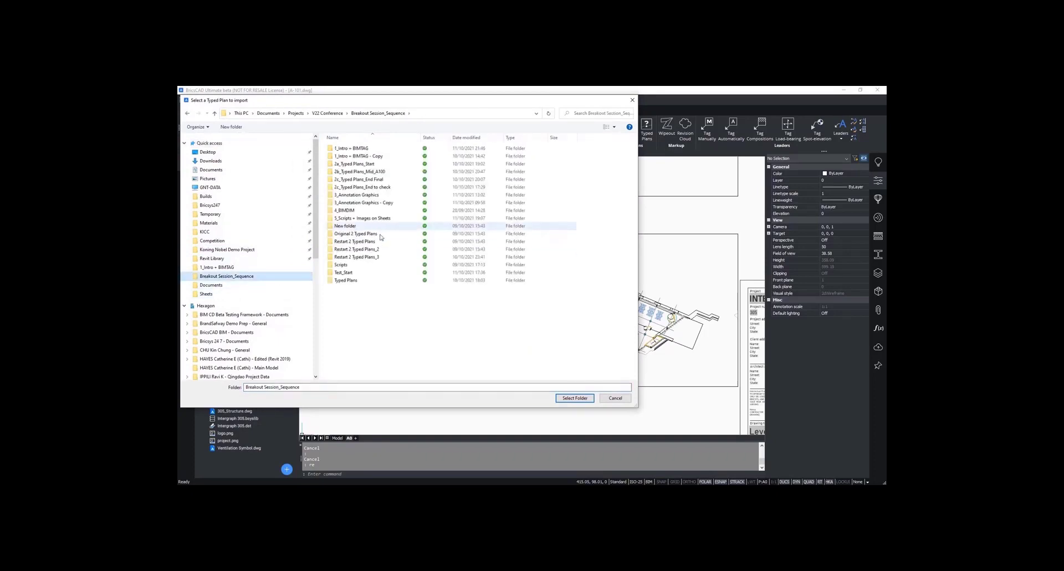
pyautogui.doubleClick(348, 280)
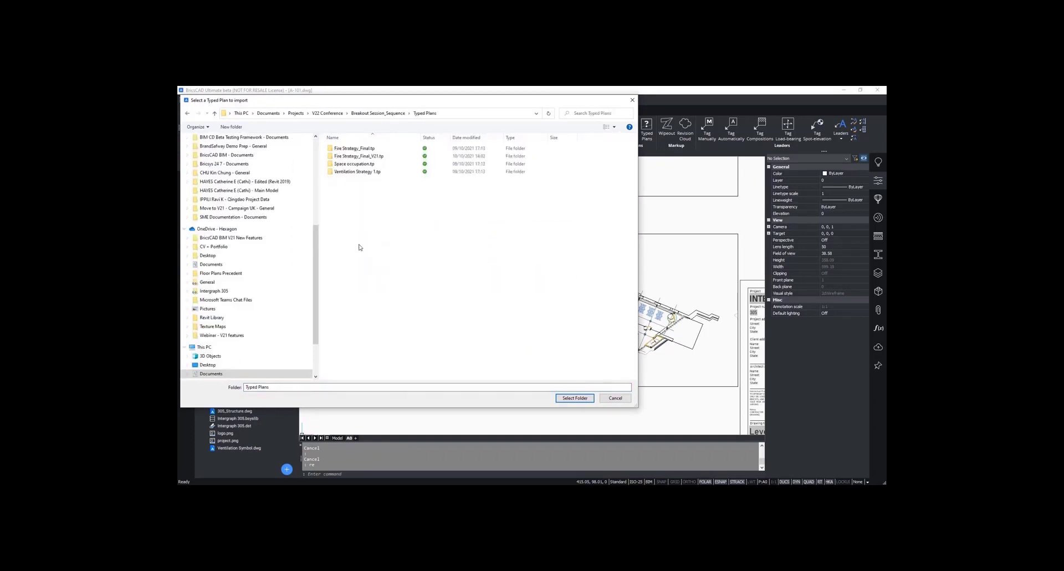
pyautogui.click(368, 172)
pyautogui.click(367, 165)
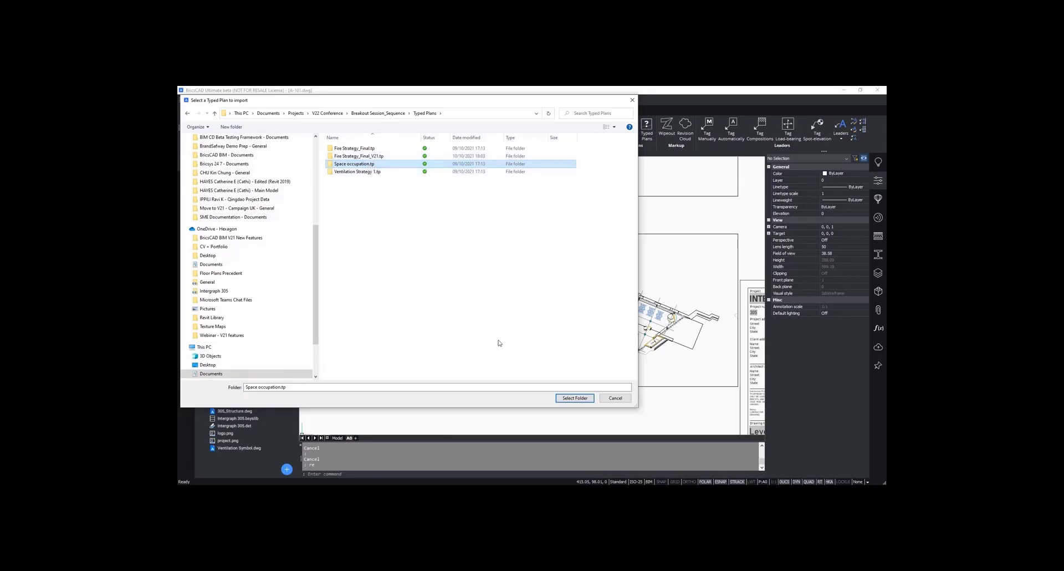
pyautogui.click(573, 398)
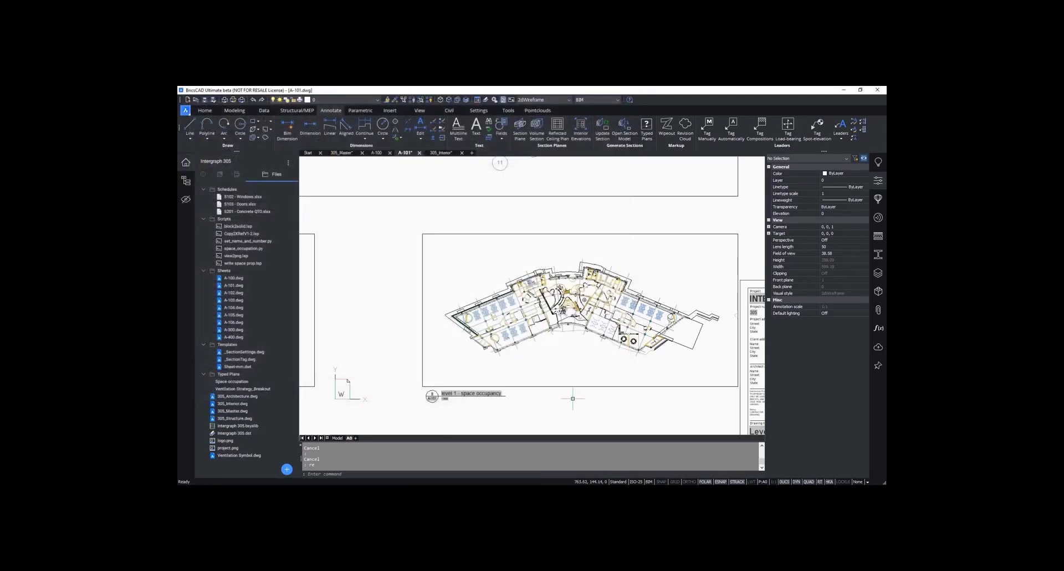
# Step: Apply the Space occupation typed plan as drawing customization to the level 1 - space occupancy viewport and update it
pyautogui.click(580, 380)
pyautogui.click(573, 394)
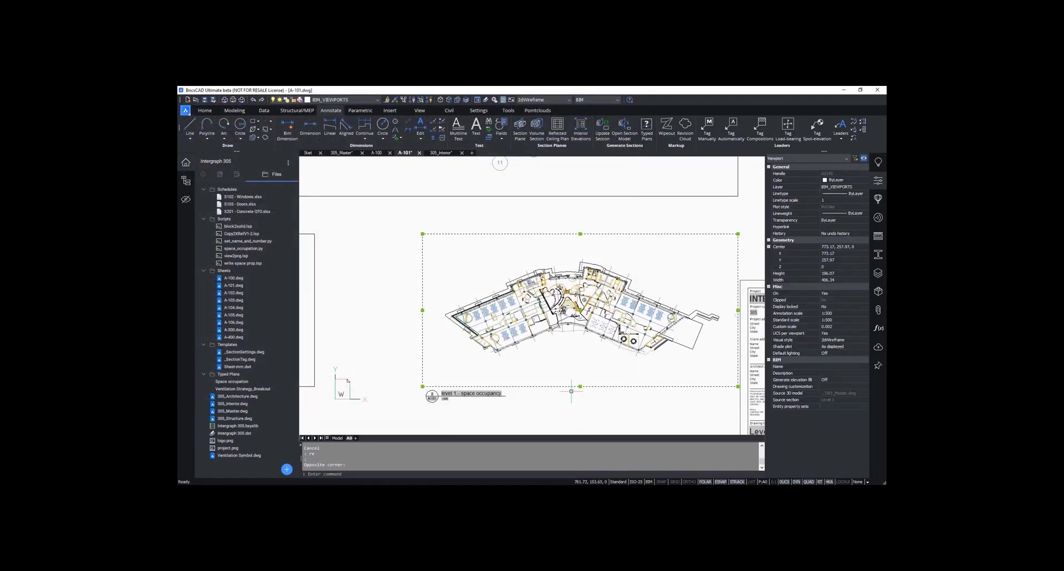
pyautogui.click(857, 386)
pyautogui.click(860, 389)
pyautogui.click(848, 398)
pyautogui.click(648, 388)
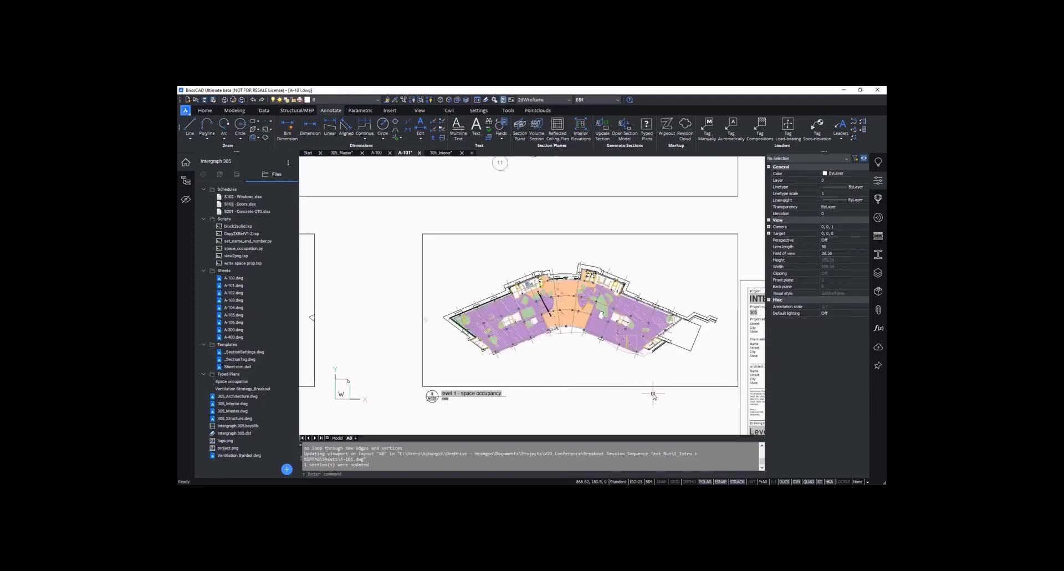
# Step: Zoom to the extents of sheet A-101 and hide the object properties display
pyautogui.press('Escape')
pyautogui.write('z')
pyautogui.press('Return')
pyautogui.write('e')
pyautogui.press('Return')
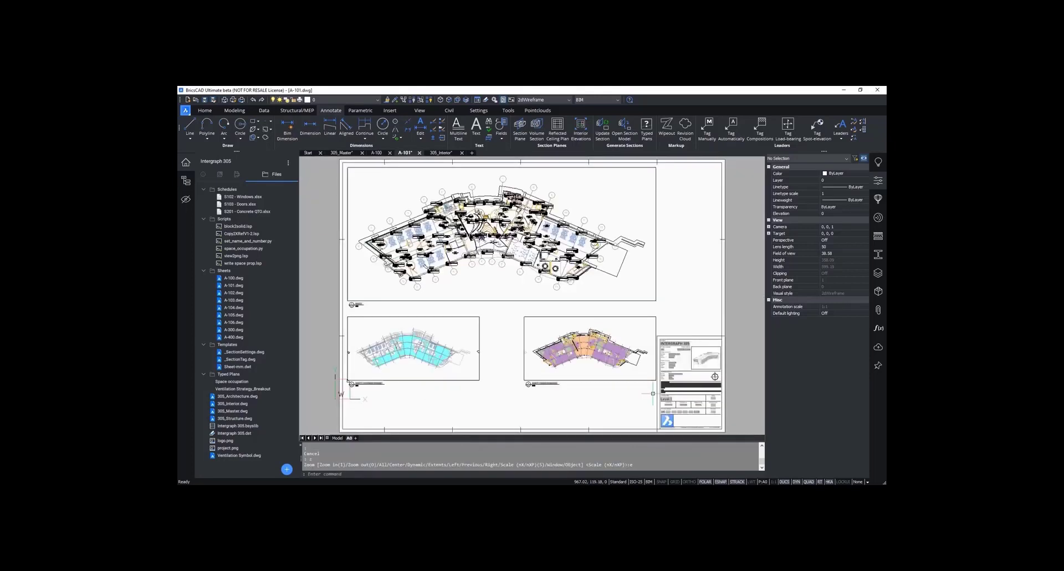
pyautogui.press('Escape')
pyautogui.press('Escape')
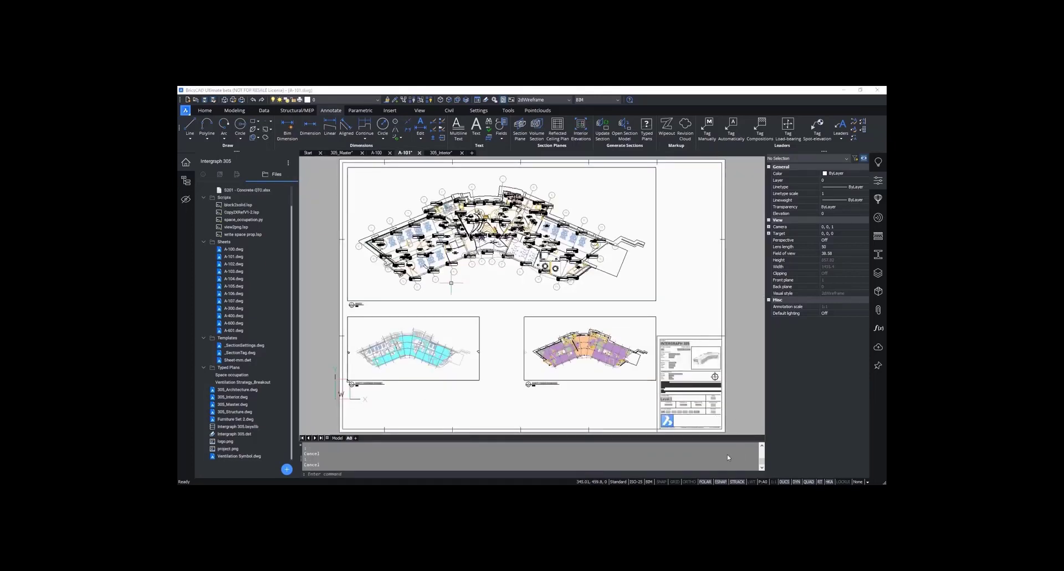
pyautogui.click(878, 187)
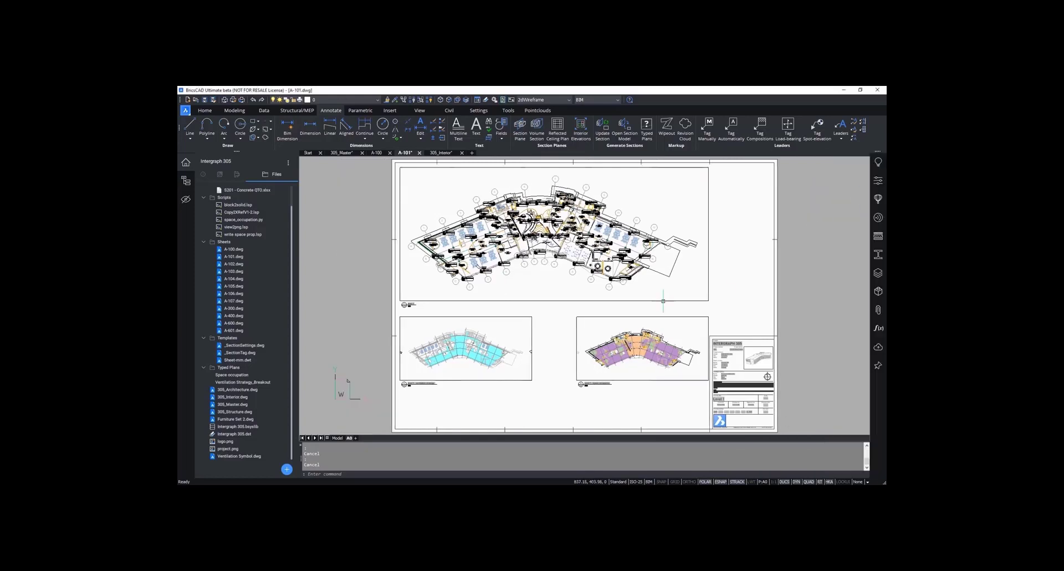
# Step: Switch to sheet A-100 and import the typed plan Fire Strategy_Final_V21.tp into the project
pyautogui.click(380, 153)
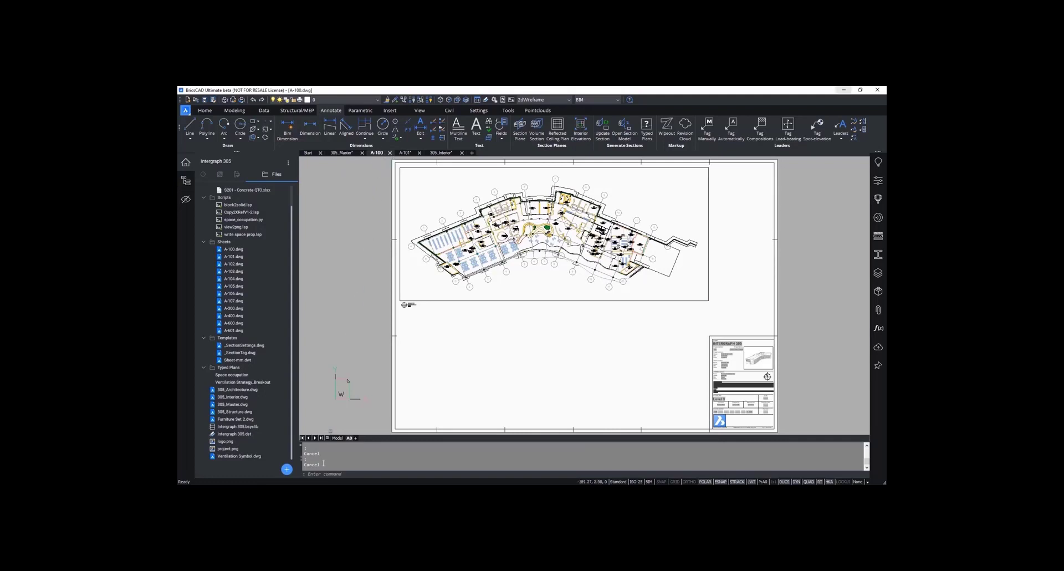
pyautogui.click(287, 469)
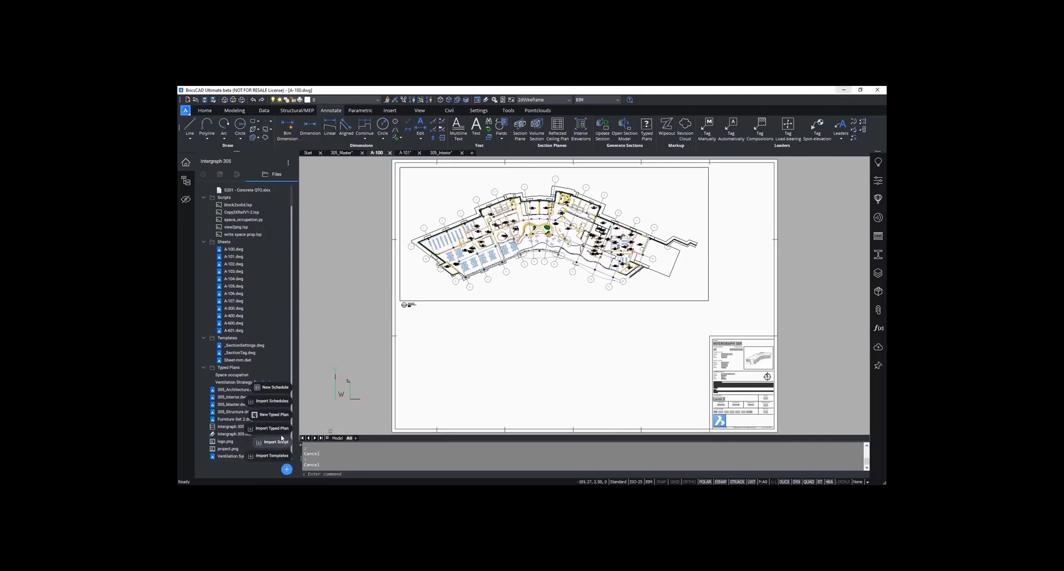
pyautogui.click(276, 428)
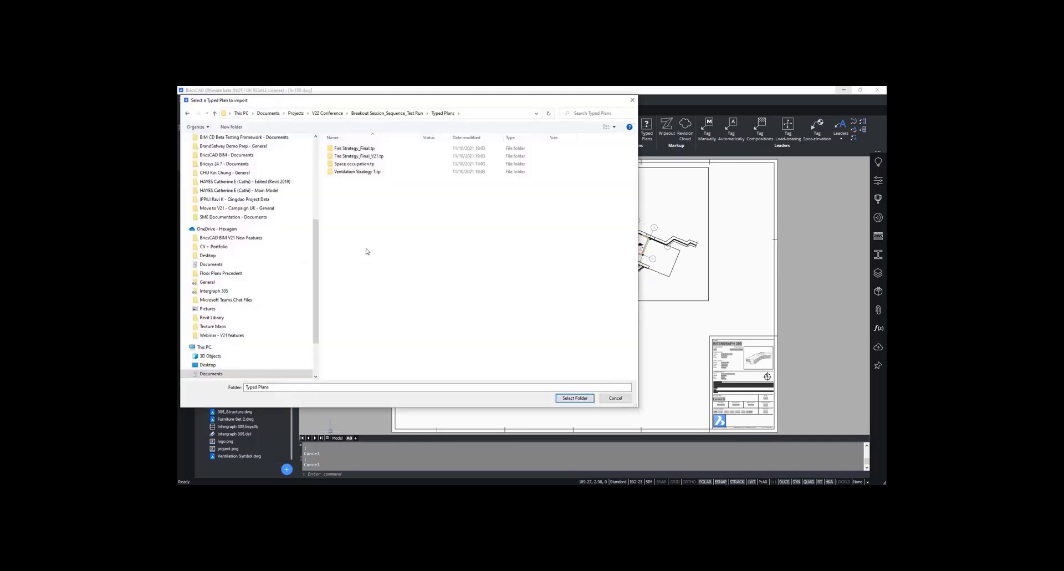
pyautogui.click(359, 156)
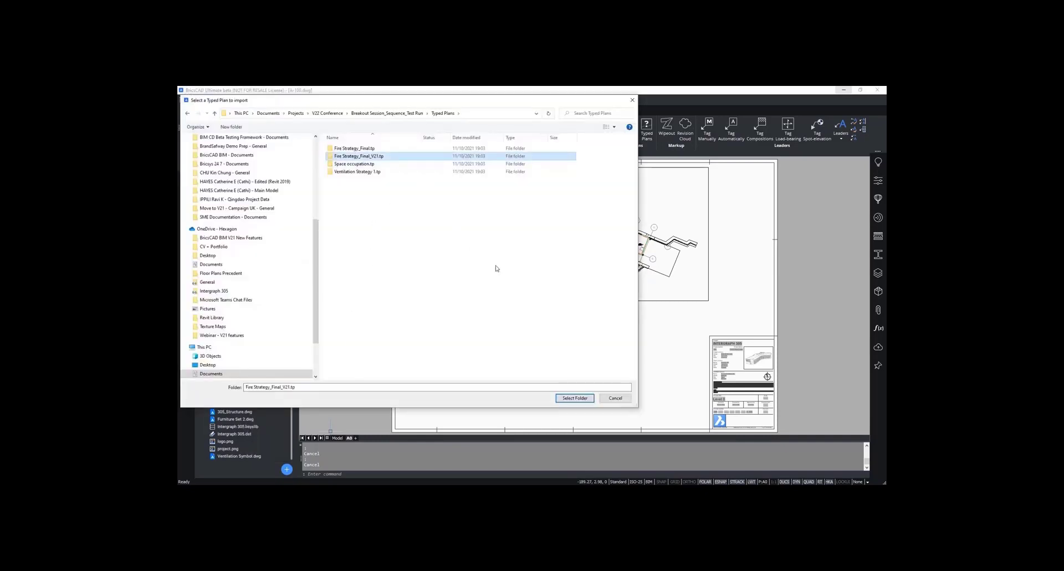
pyautogui.click(571, 398)
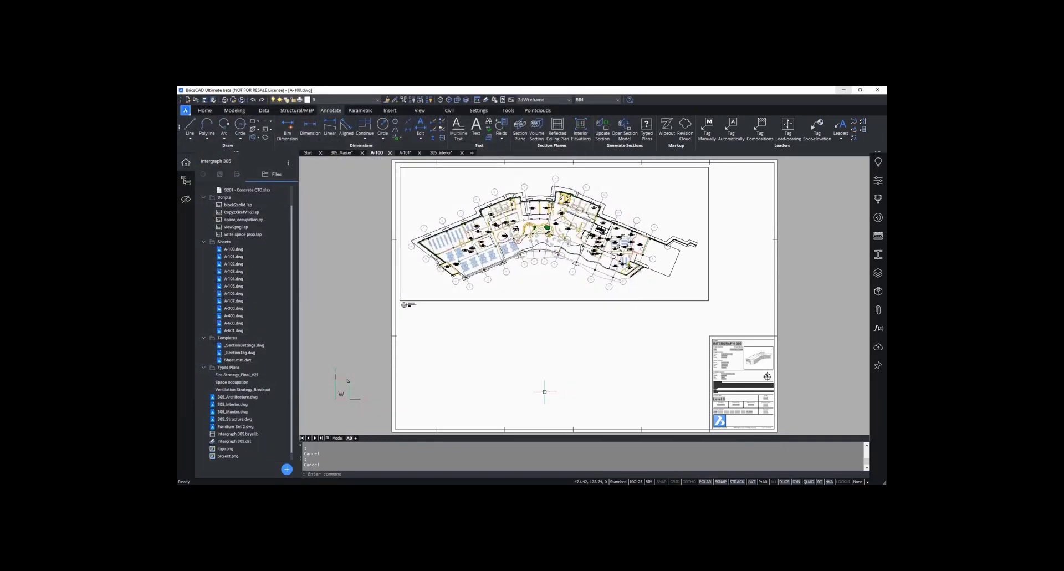
# Step: Open the Fire Strategy_Final_V21 typed plan for editing and examine its entity customizations and the sub rules for Walls
pyautogui.doubleClick(279, 376)
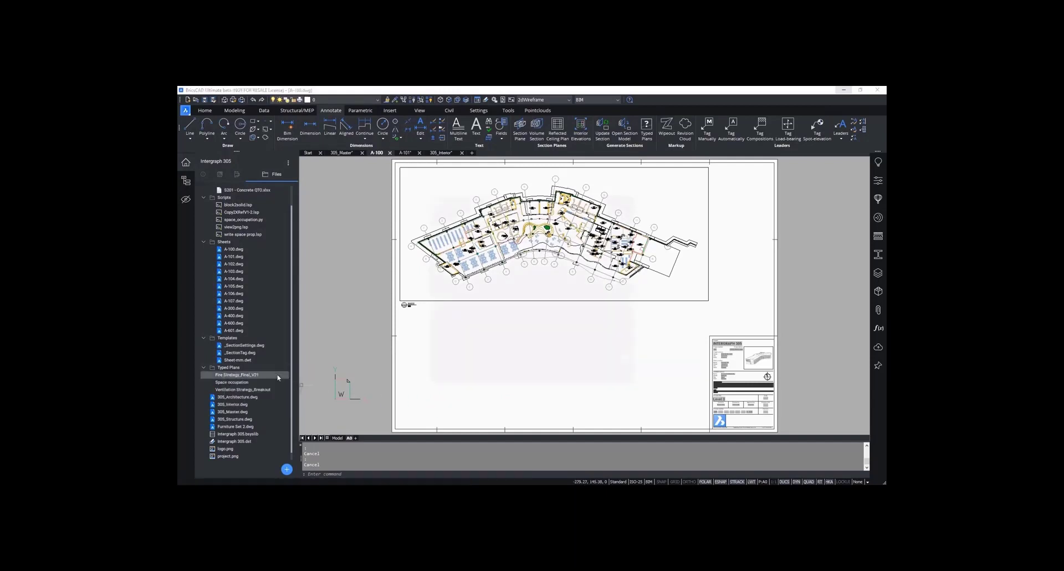
pyautogui.scroll(-3, 482, 305)
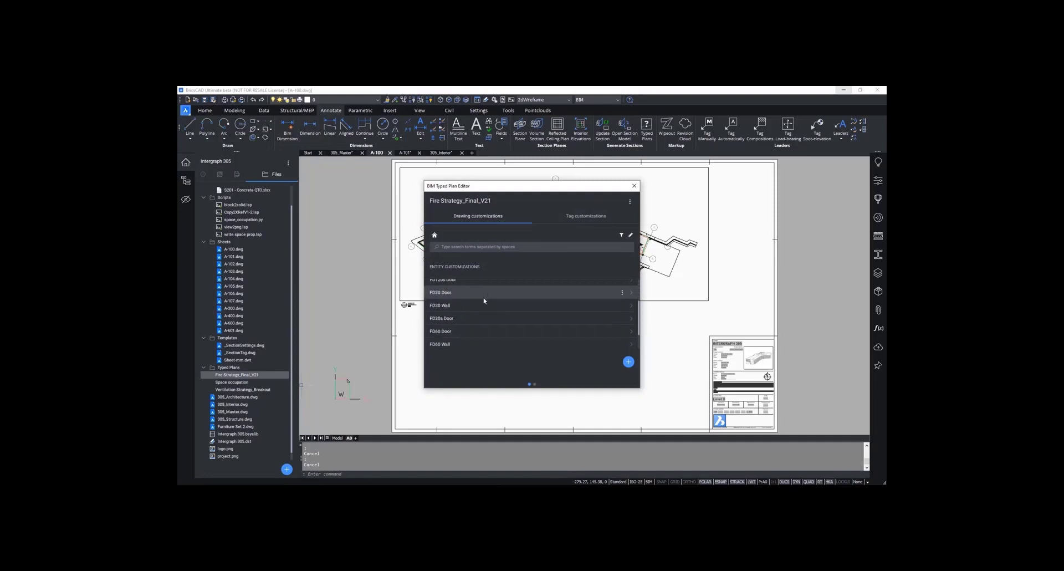
pyautogui.scroll(3, 487, 310)
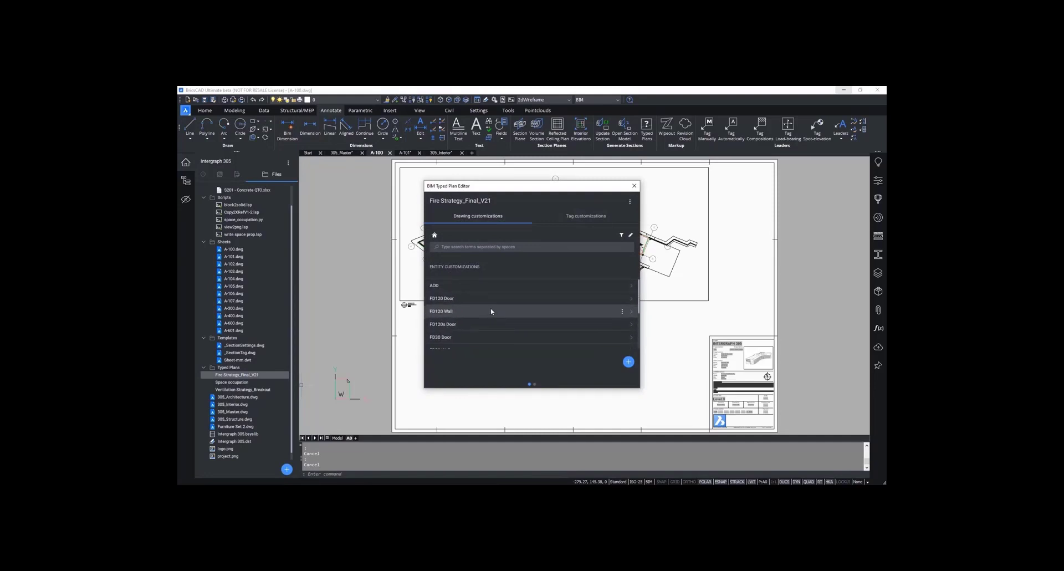
pyautogui.click(622, 235)
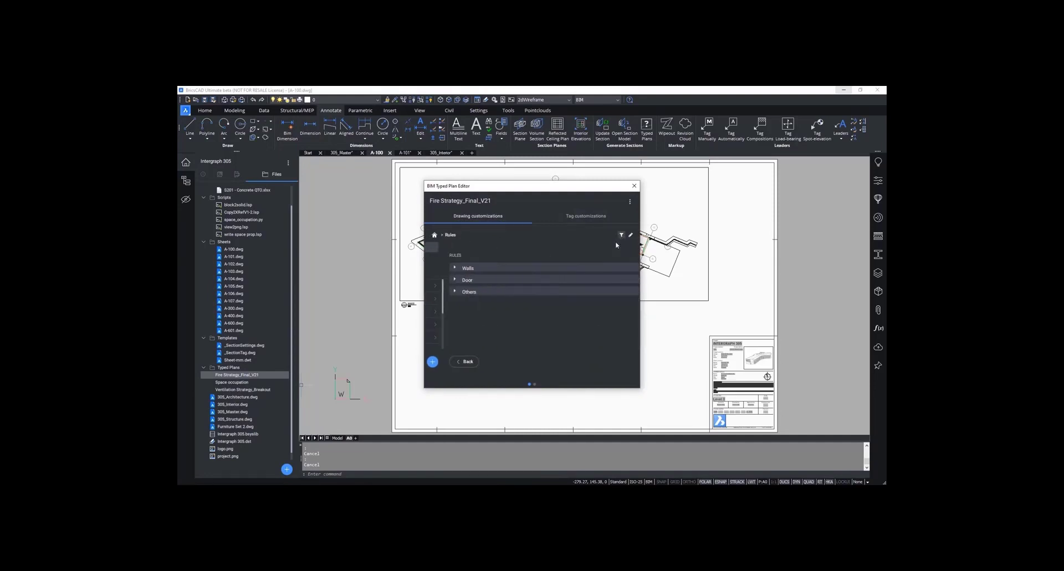
pyautogui.click(435, 268)
pyautogui.scroll(-3, 451, 288)
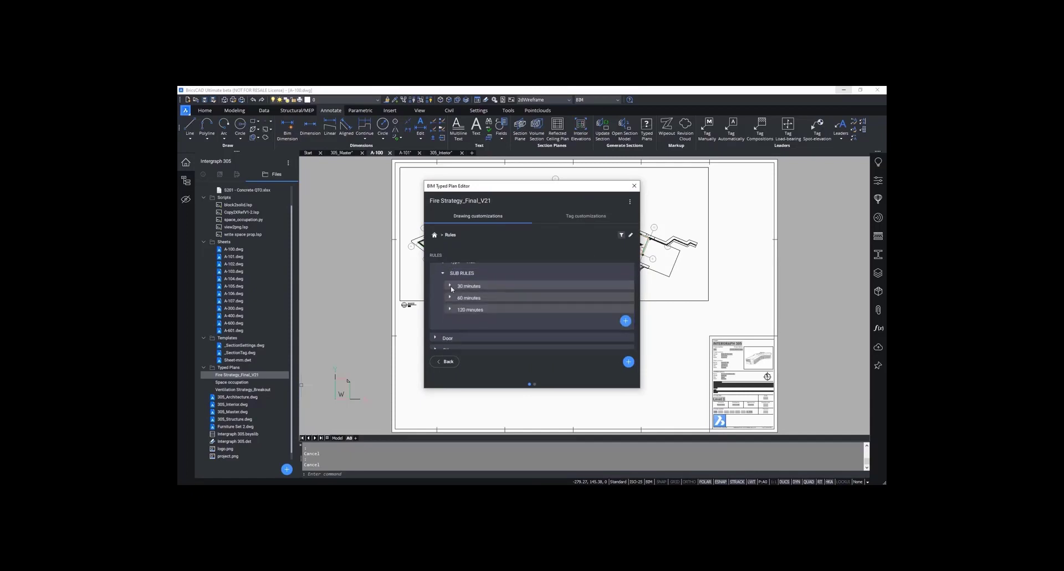
pyautogui.scroll(3, 453, 292)
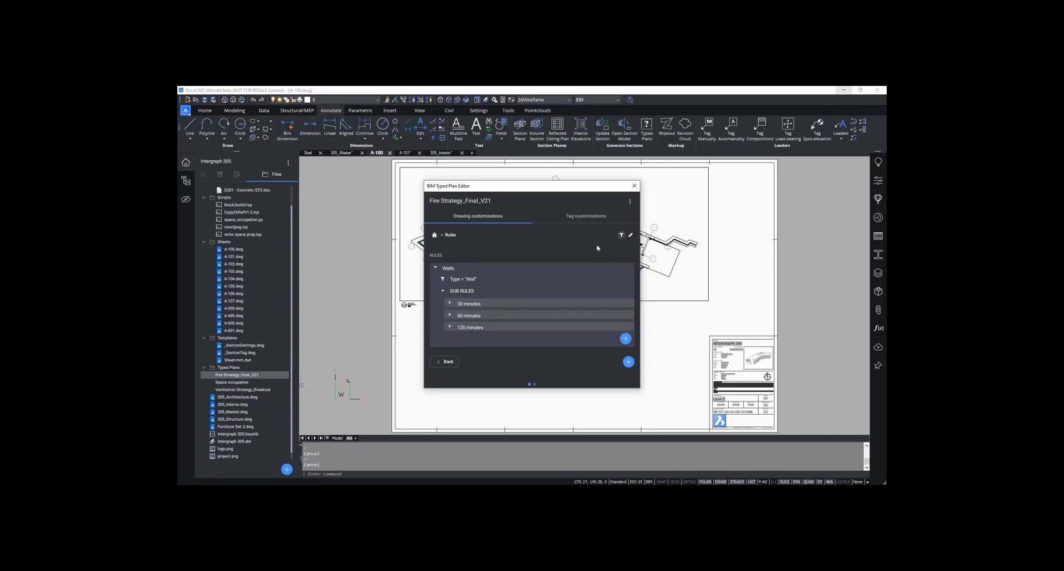
pyautogui.scroll(-3, 553, 271)
pyautogui.scroll(3, 553, 271)
# Step: Add two tag customizations named Space and Wall to the Fire Strategy_Final_V21 typed plan
pyautogui.click(571, 224)
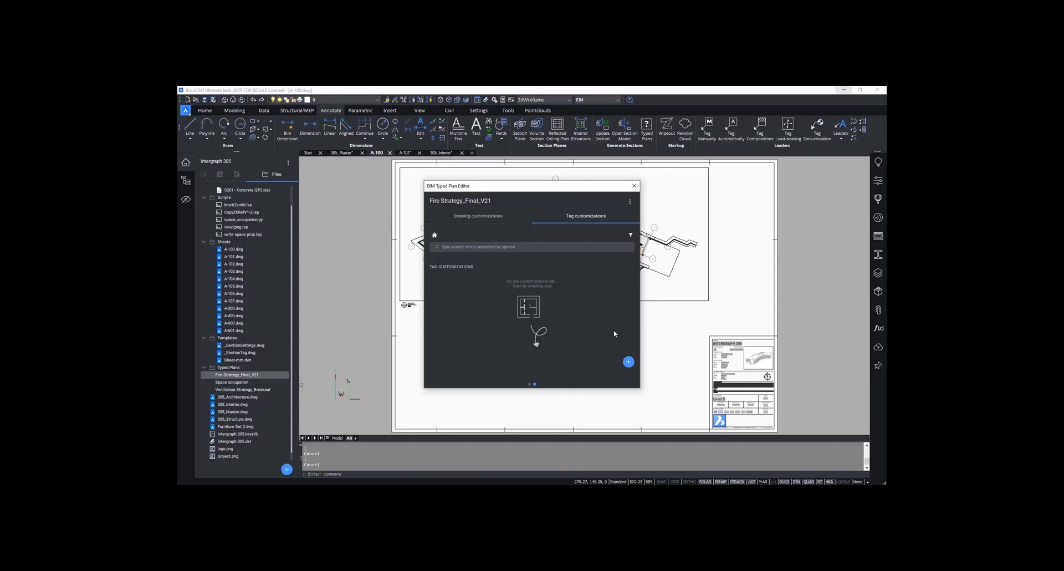
pyautogui.click(627, 362)
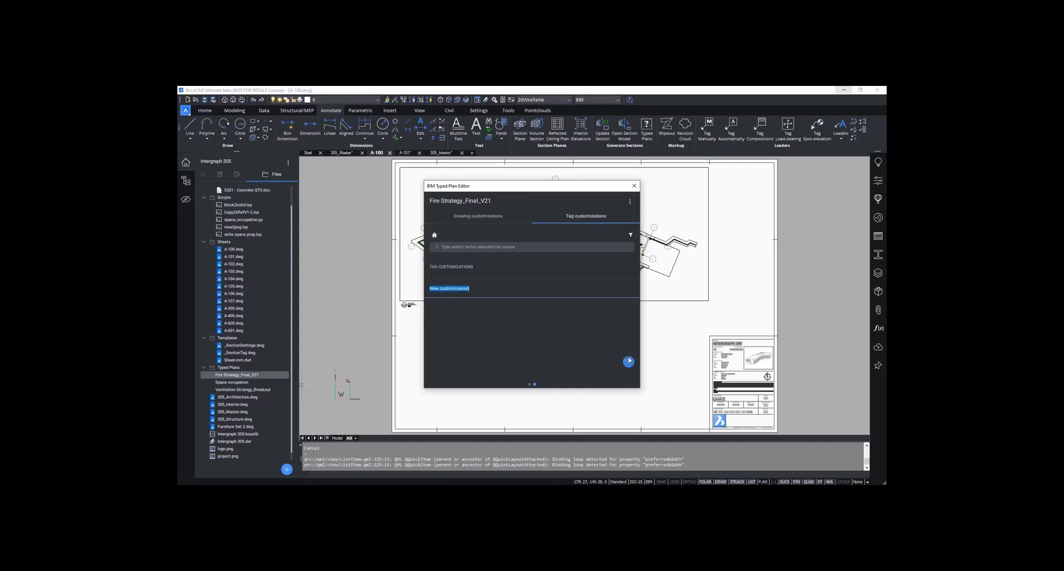
pyautogui.write('space')
pyautogui.press('Return')
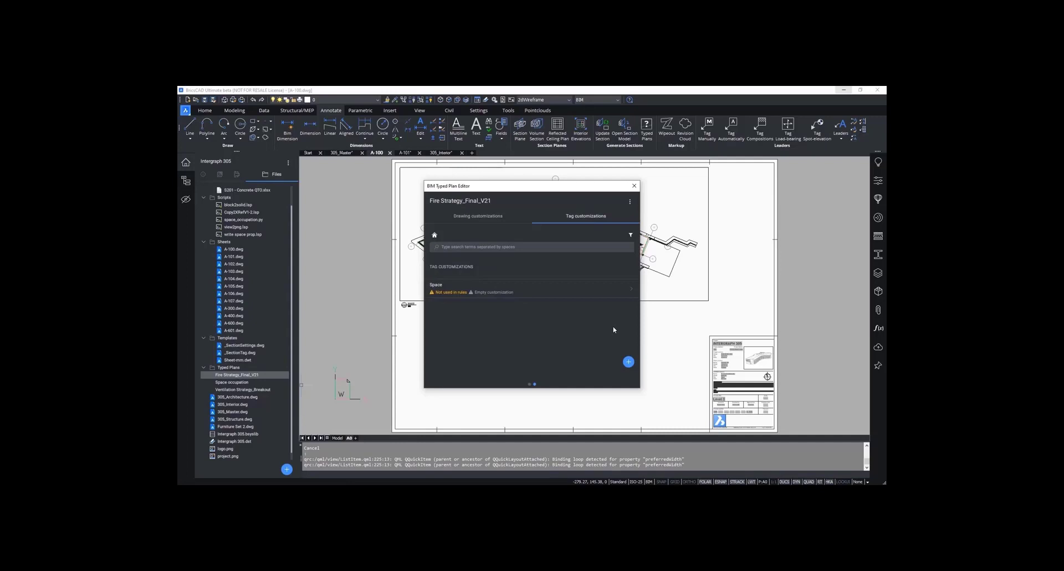
pyautogui.click(628, 361)
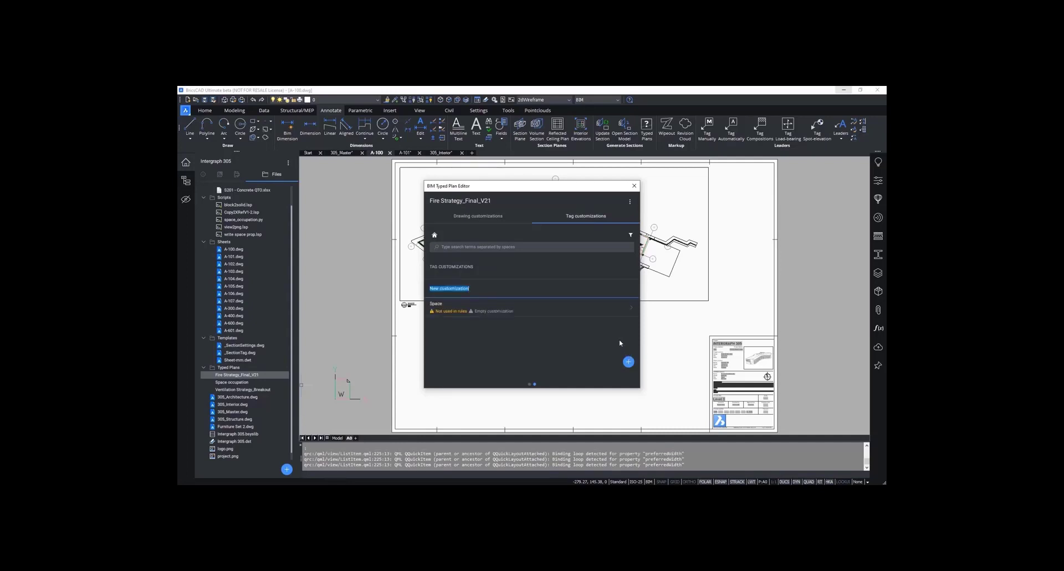
pyautogui.write('Wall')
pyautogui.press('Return')
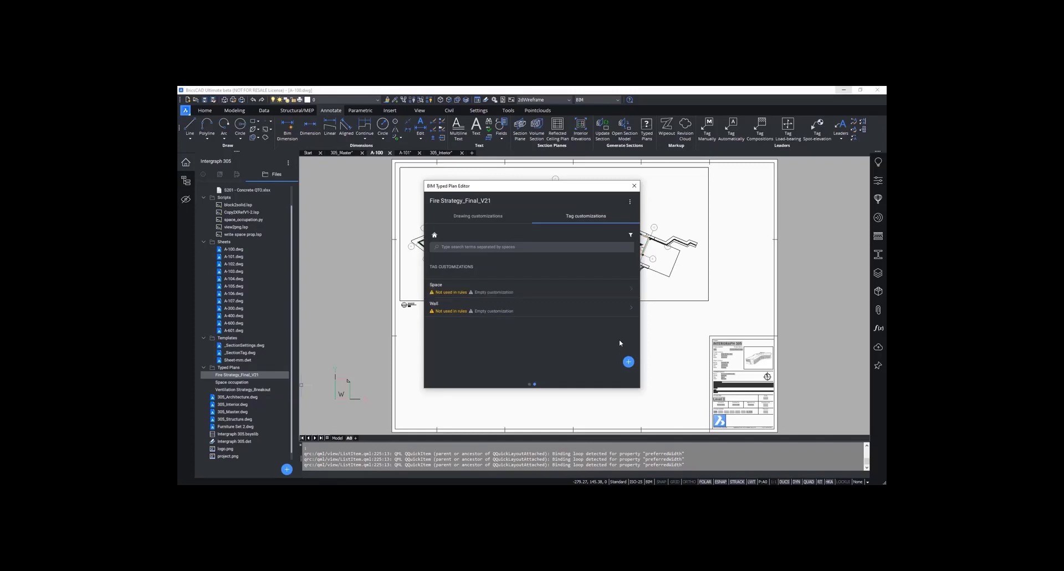
# Step: Set the Space tag customization's style to _SpaceTypeStyle and its auto placement to true
pyautogui.click(510, 295)
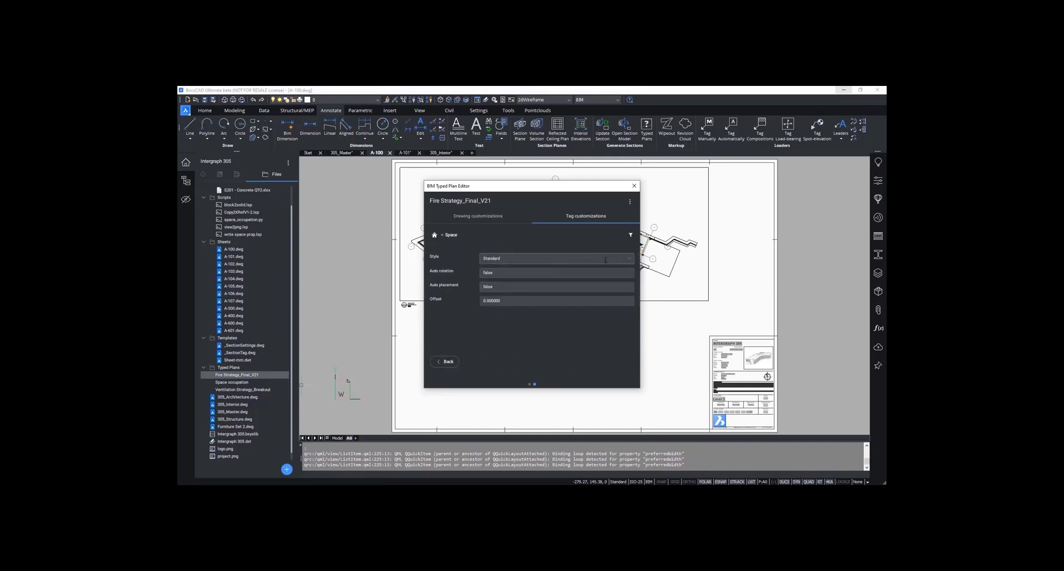
pyautogui.click(630, 264)
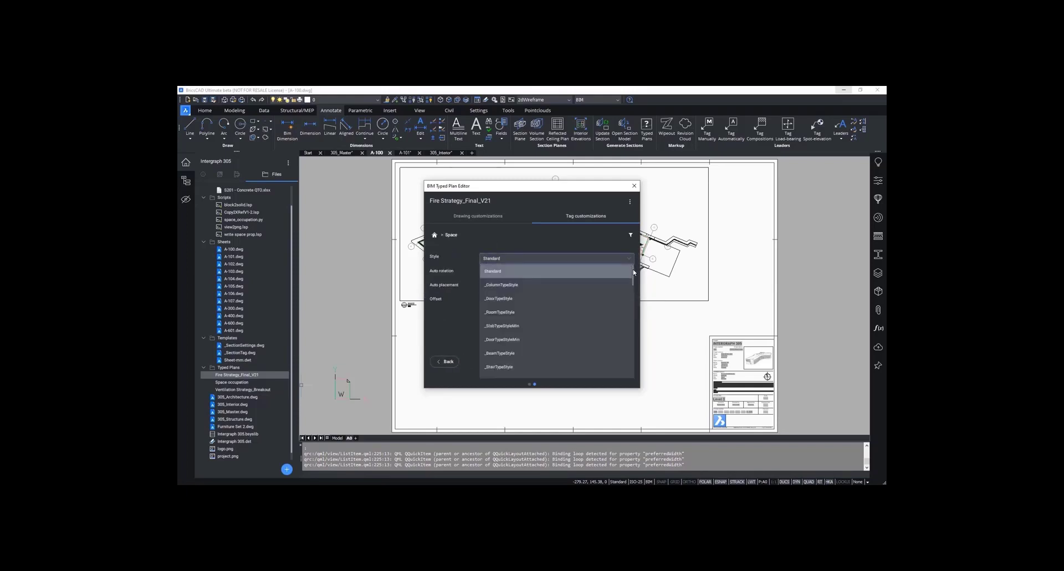
pyautogui.moveTo(635, 275); pyautogui.dragTo(643, 308)
pyautogui.click(613, 337)
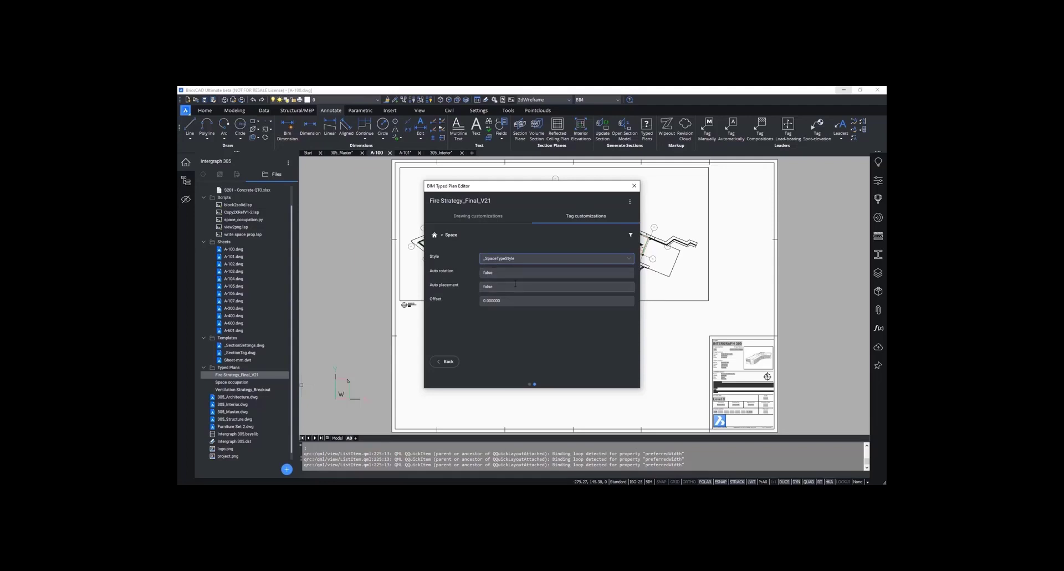
pyautogui.moveTo(511, 285); pyautogui.dragTo(479, 288)
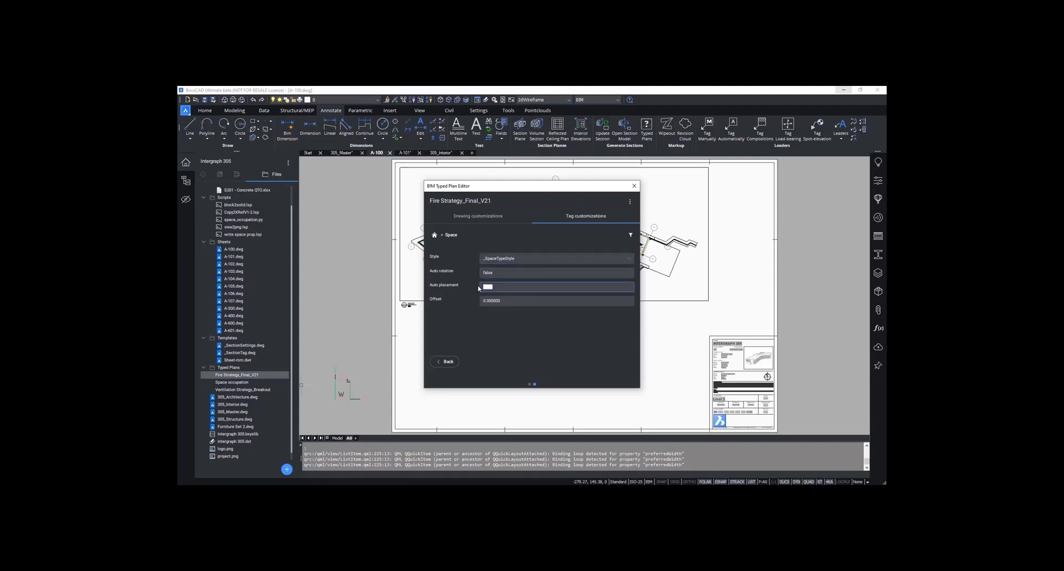
pyautogui.write('true')
pyautogui.click(452, 362)
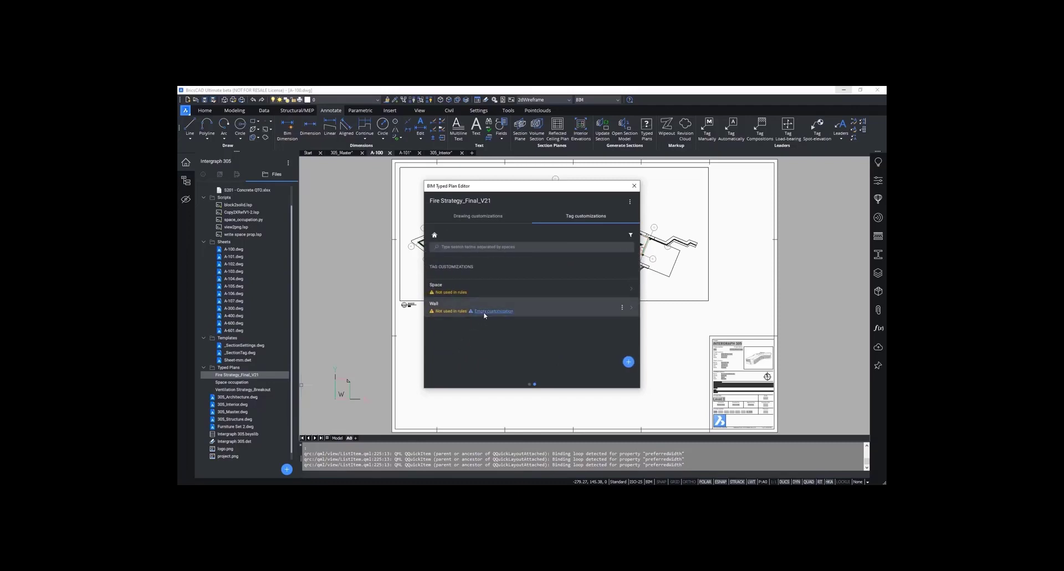
# Step: Set the Wall tag customization's style to _GeneralNoStyle and both auto rotation and auto placement to true
pyautogui.click(484, 312)
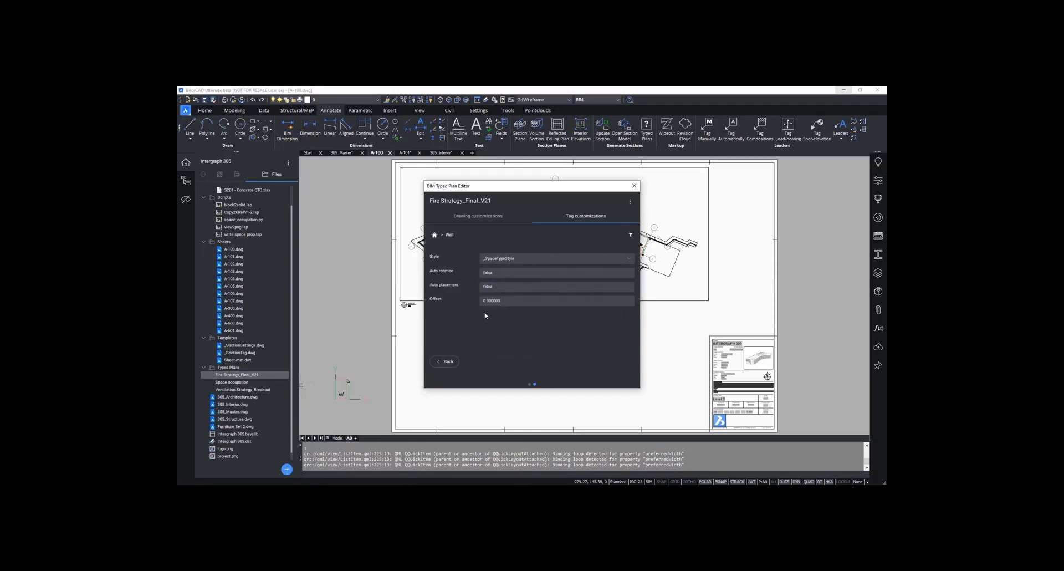
pyautogui.click(628, 258)
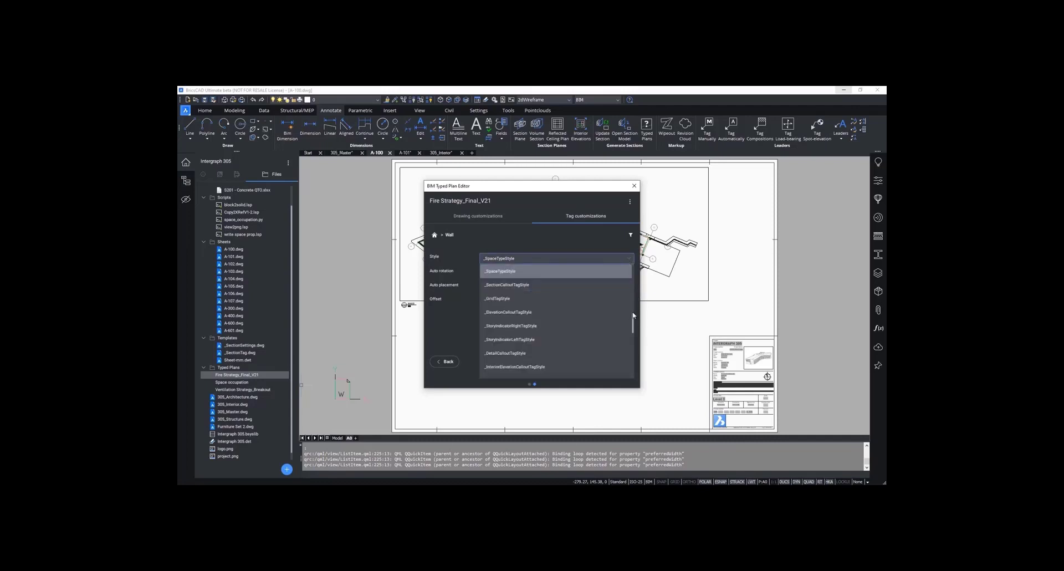
pyautogui.moveTo(634, 316); pyautogui.dragTo(635, 367)
pyautogui.click(612, 372)
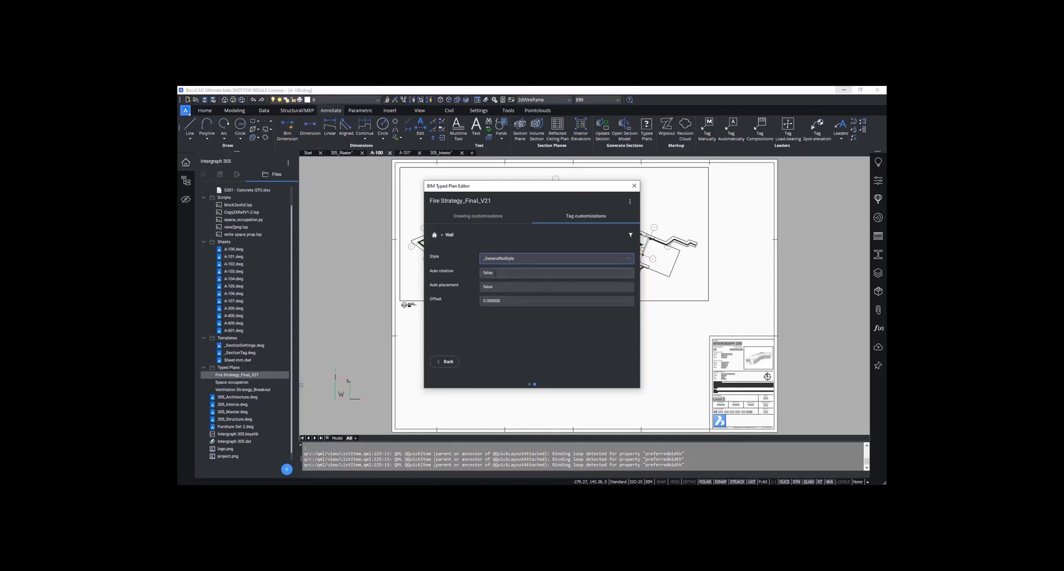
pyautogui.moveTo(497, 273); pyautogui.dragTo(478, 270)
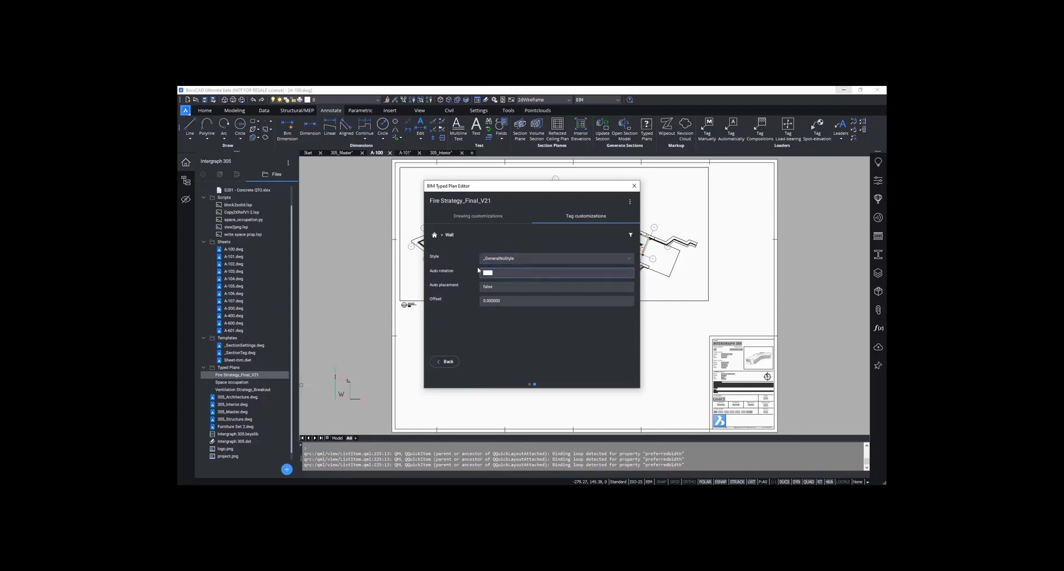
pyautogui.write('true')
pyautogui.moveTo(497, 286); pyautogui.dragTo(479, 287)
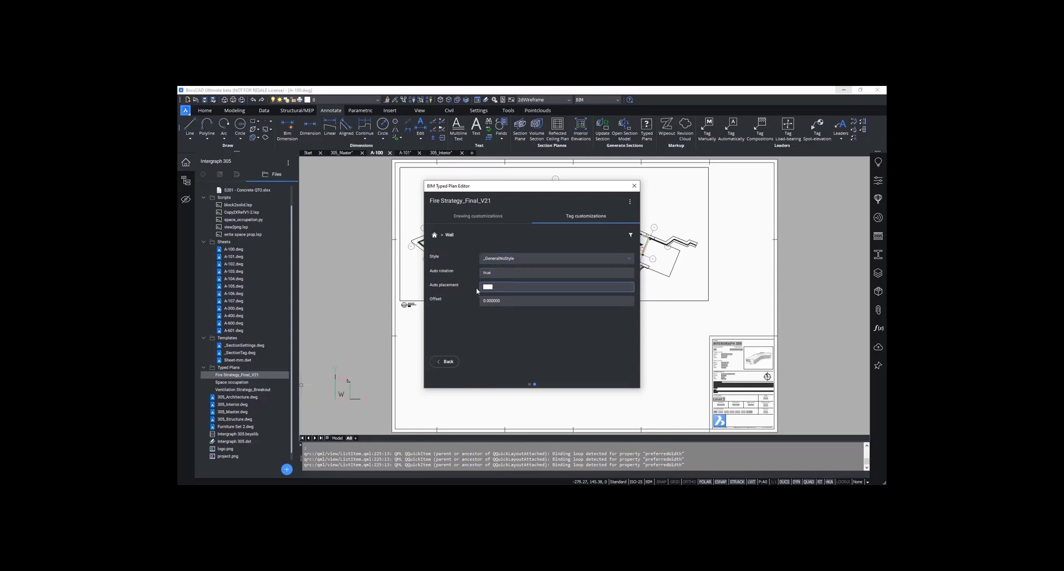
pyautogui.write('true')
pyautogui.click(449, 361)
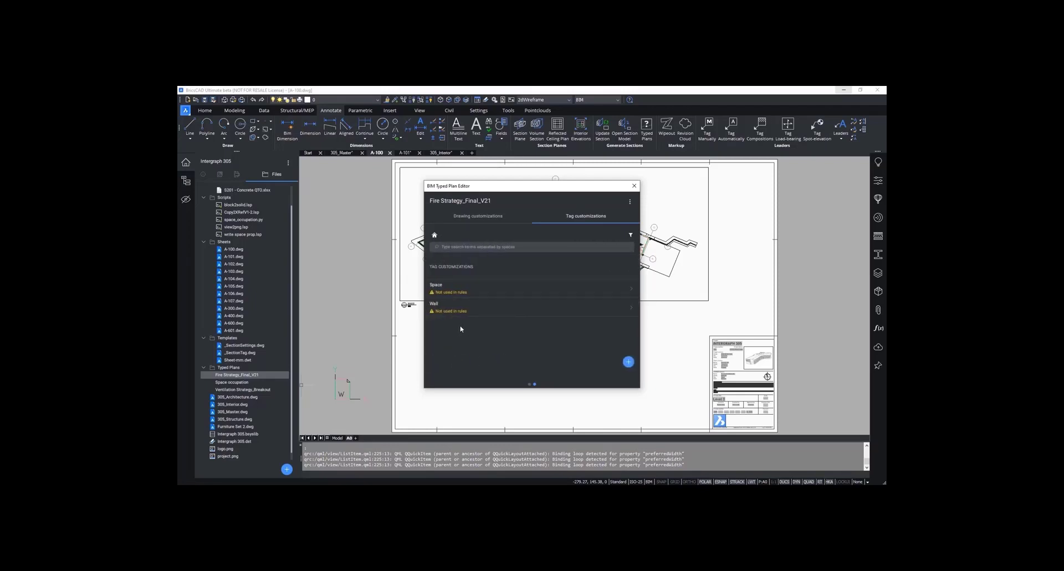
# Step: Open the rules for the unused tag customizations and add a rule named Space
pyautogui.click(463, 312)
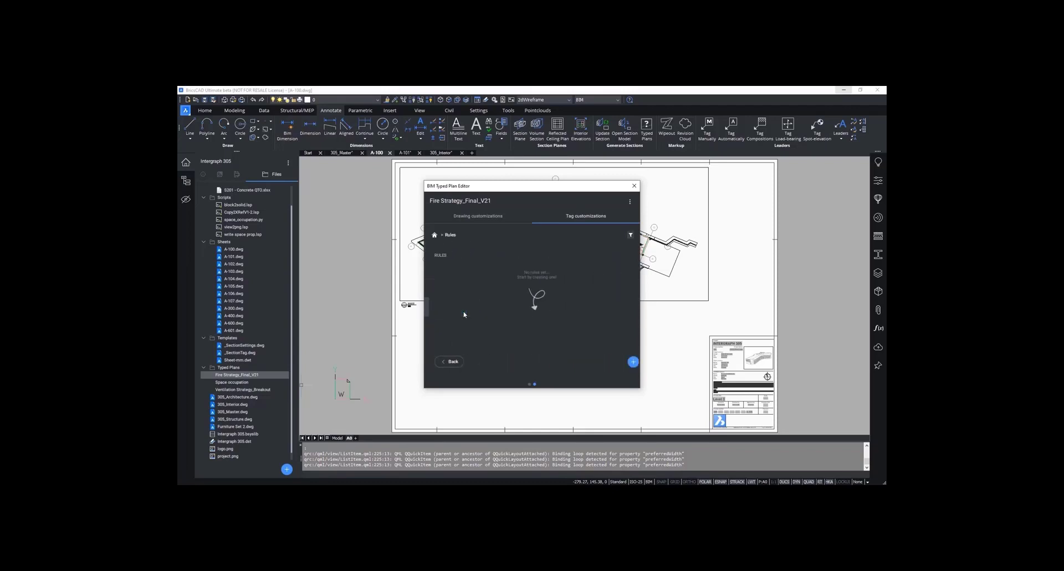
pyautogui.click(628, 362)
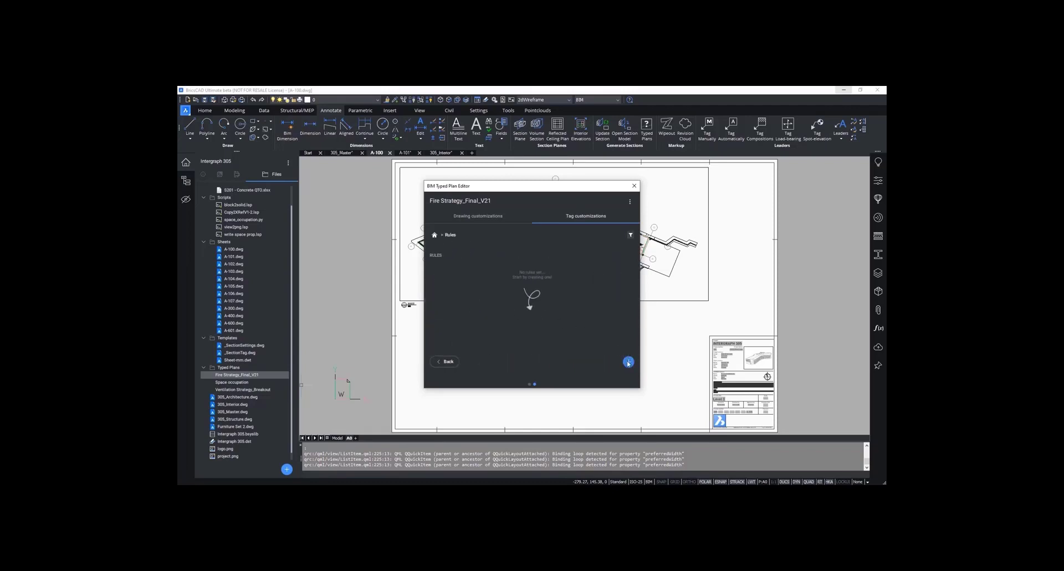
pyautogui.write('Space')
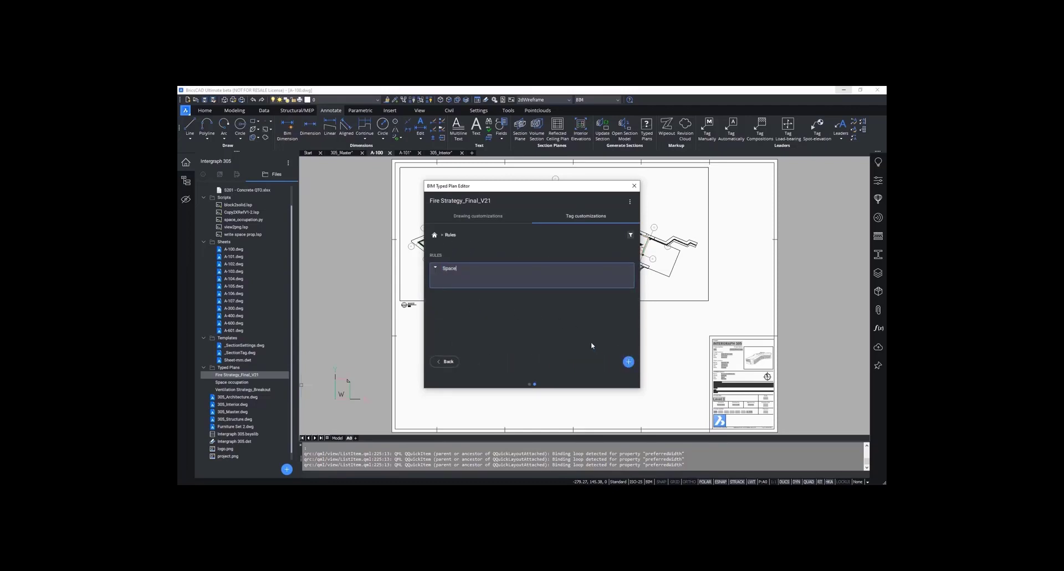
pyautogui.press('Return')
# Step: Add a filter Type (BIM) = Space to the Space rule, with nested property search from inside to outside
pyautogui.click(626, 280)
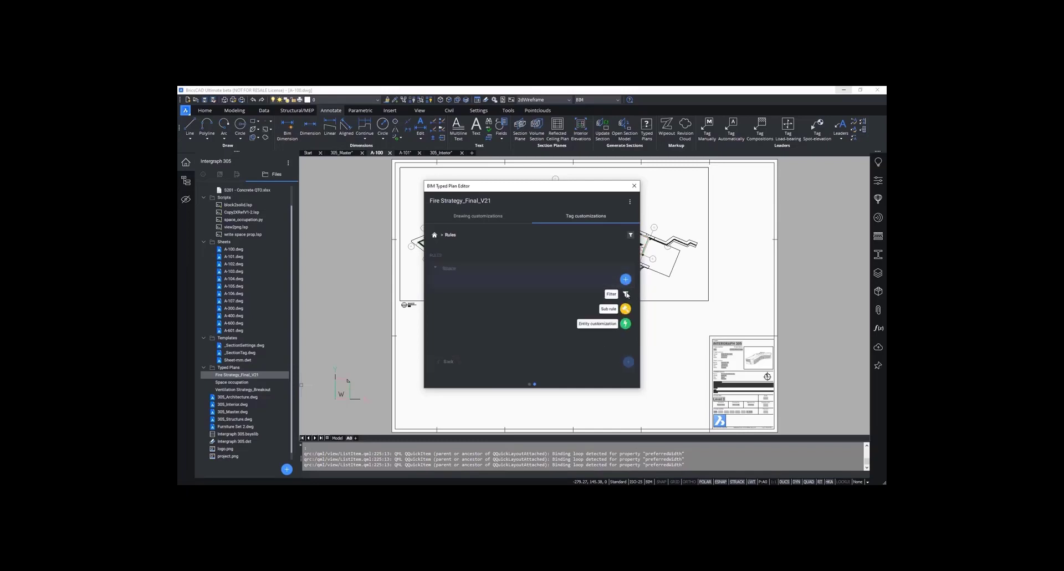
pyautogui.click(628, 295)
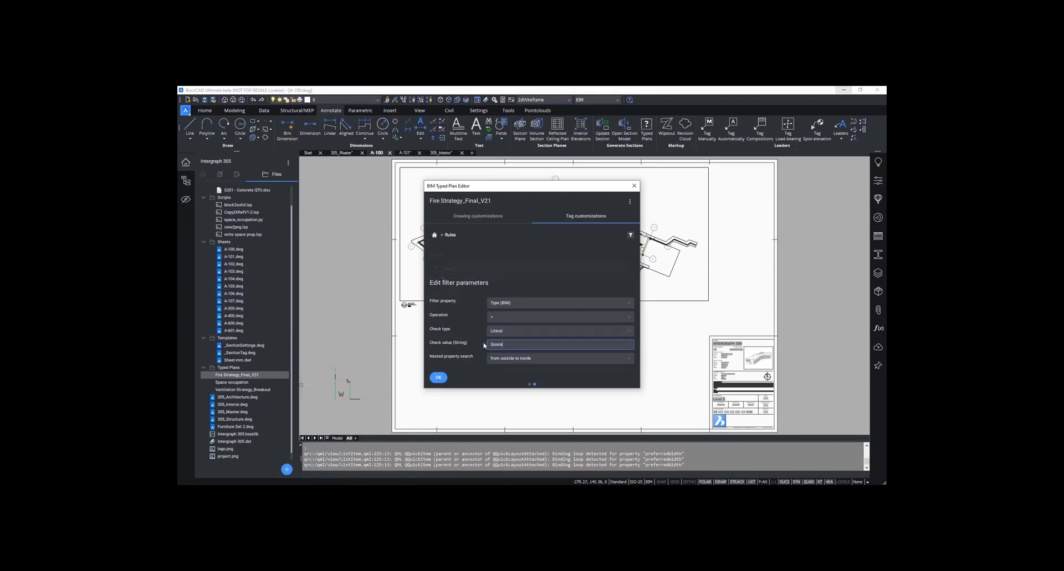
pyautogui.click(629, 363)
pyautogui.click(630, 362)
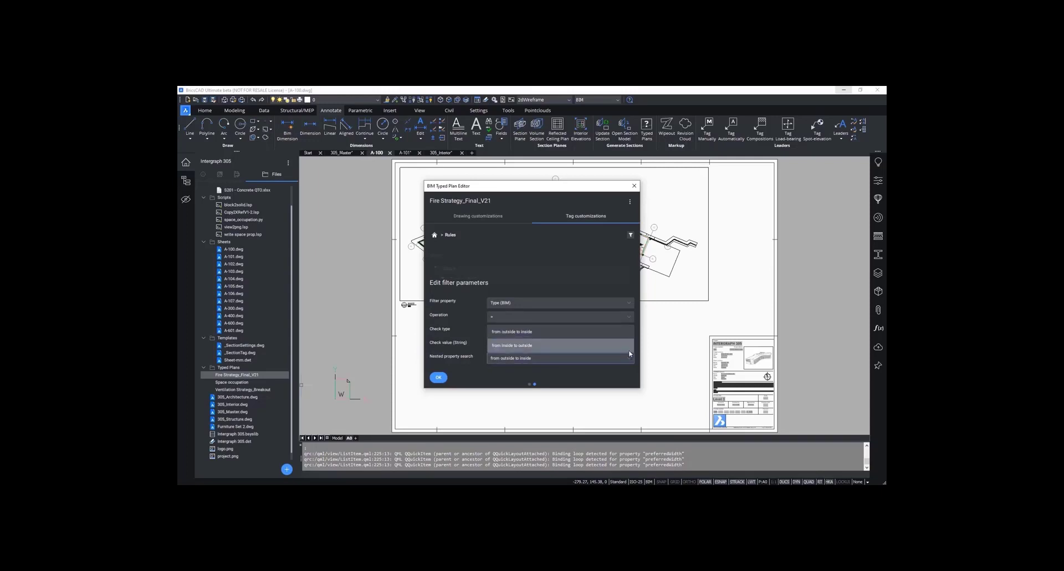
pyautogui.click(630, 351)
pyautogui.click(445, 376)
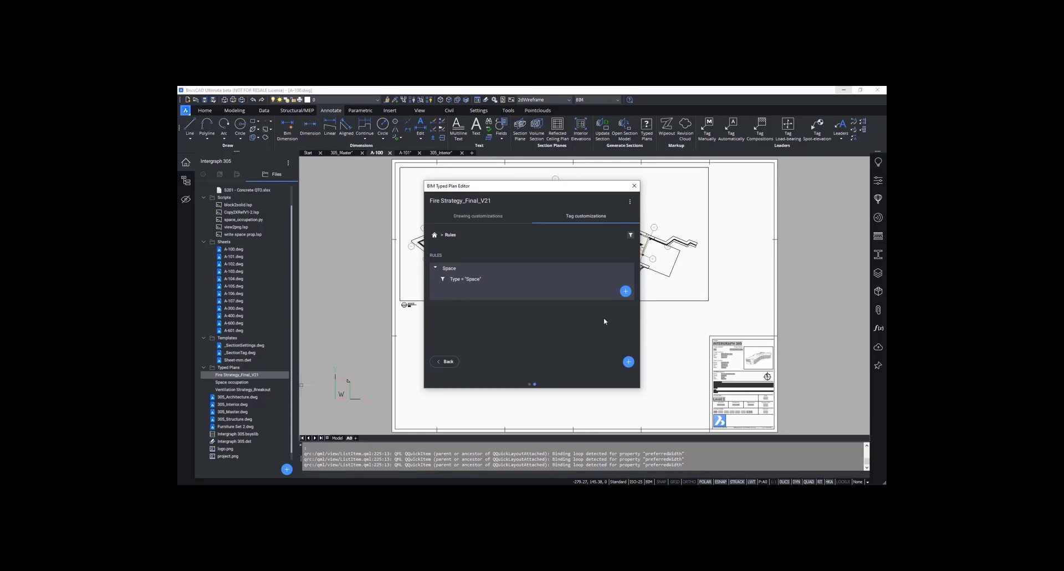
# Step: Assign the Space tag customization to the Space rule as its entity customization
pyautogui.click(625, 291)
pyautogui.click(626, 335)
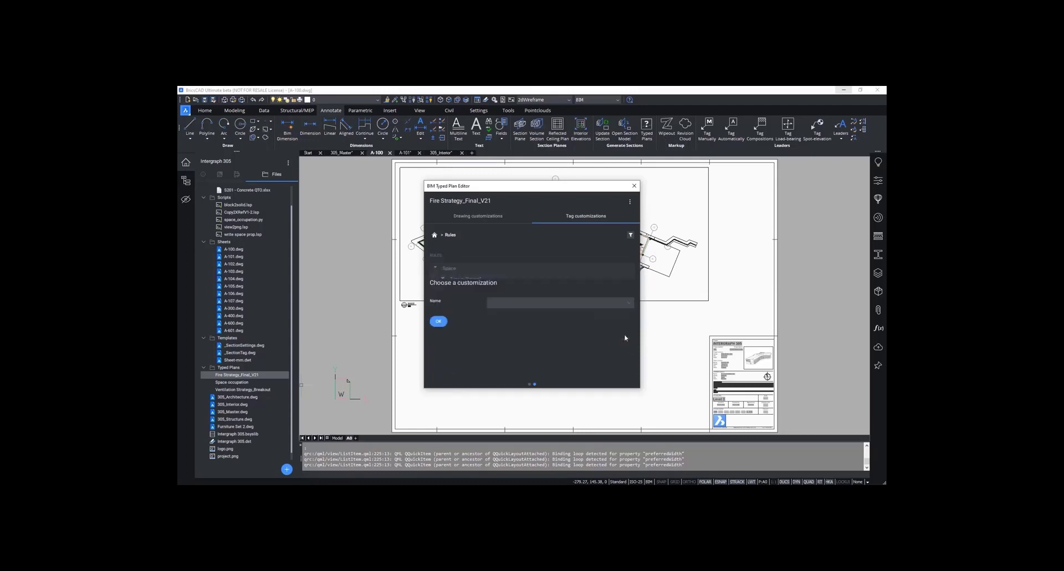
pyautogui.click(627, 303)
pyautogui.click(616, 314)
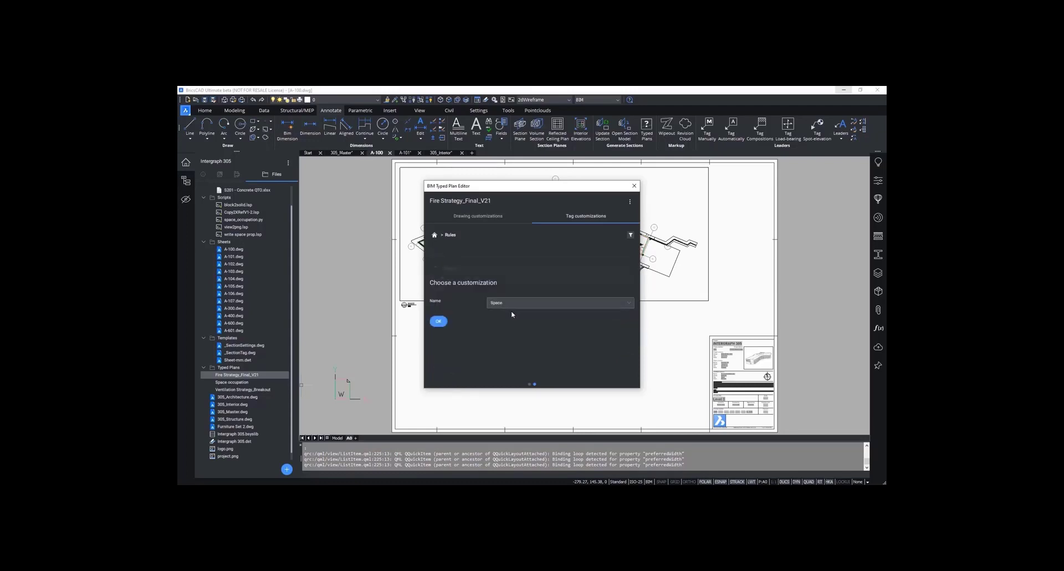
pyautogui.click(439, 322)
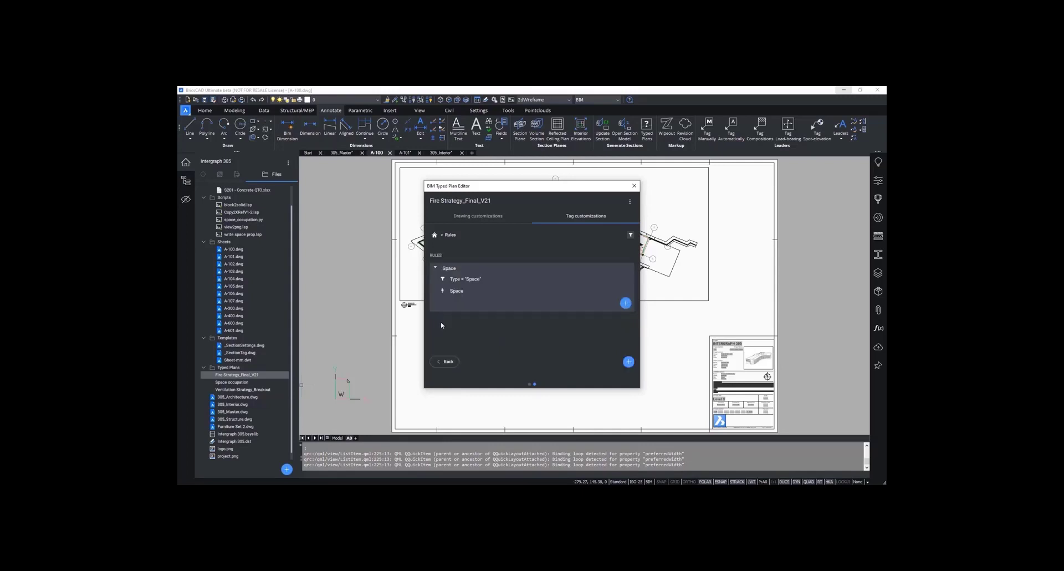
# Step: Add a rule named Wall with the filter Type (BIM) = Wall and nested property search from inside to outside
pyautogui.click(628, 362)
pyautogui.write('Wall')
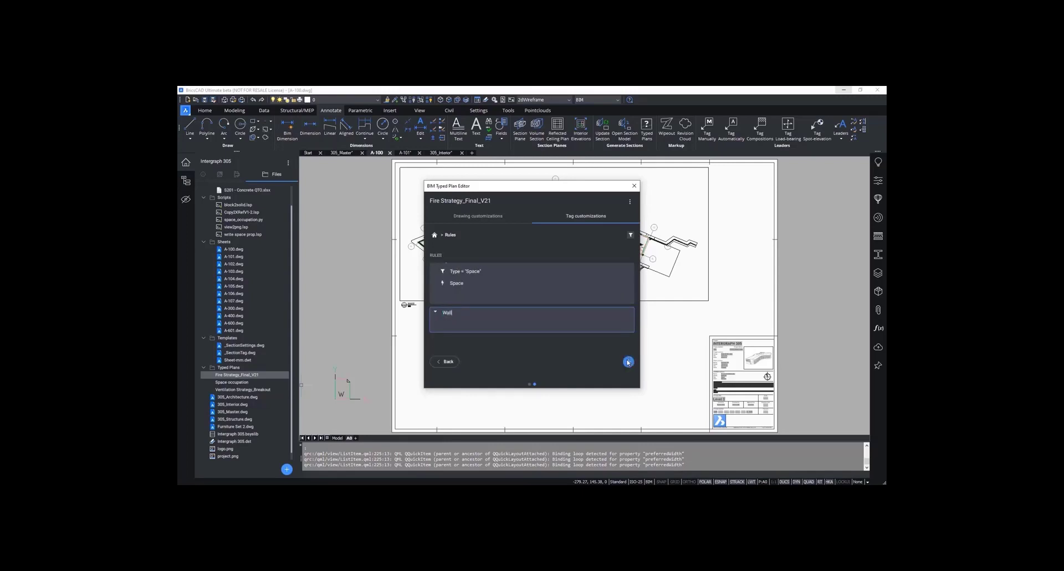
pyautogui.press('Return')
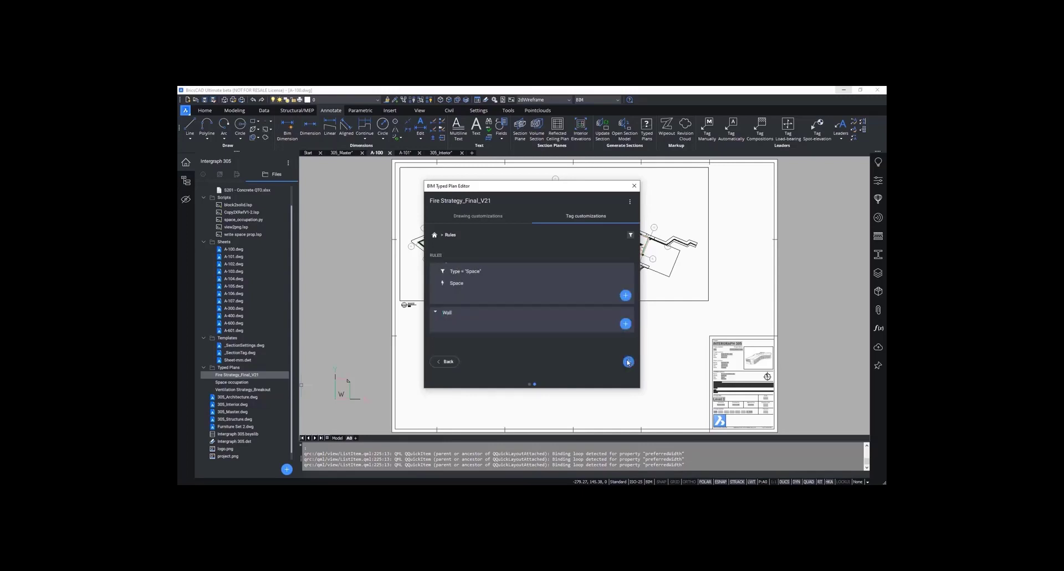
pyautogui.click(625, 323)
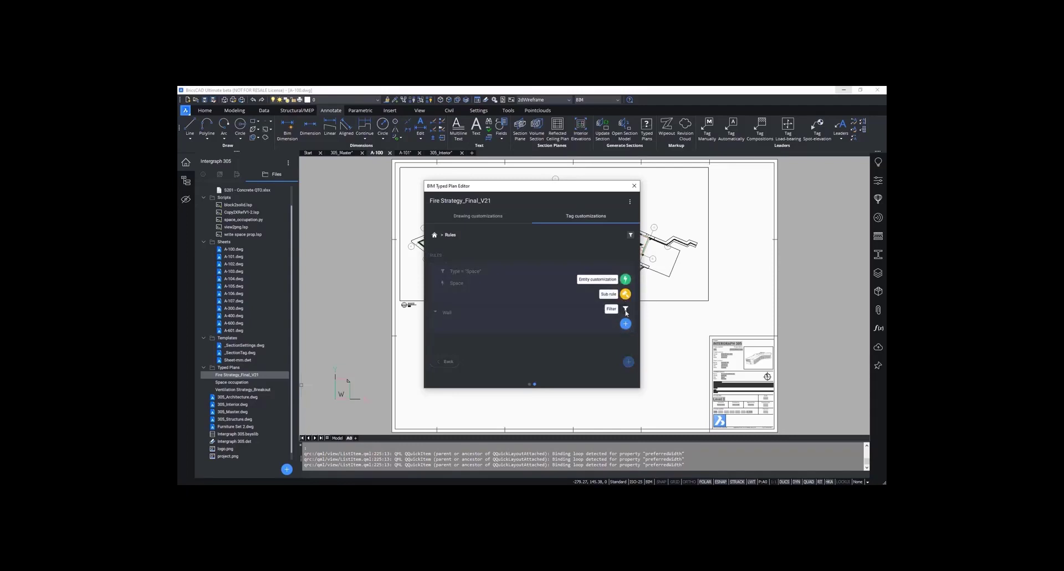
pyautogui.click(625, 311)
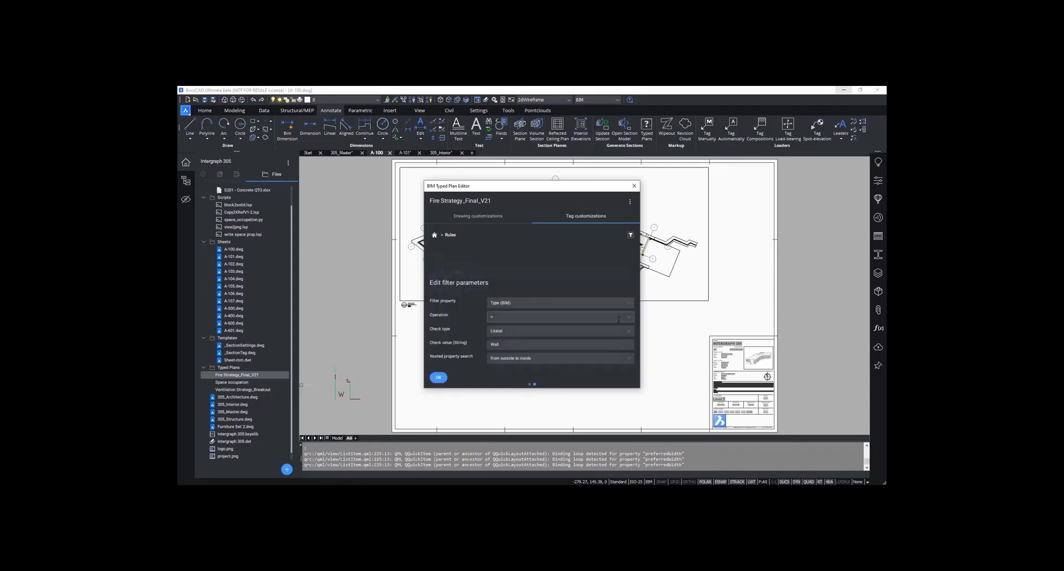
pyautogui.click(632, 362)
pyautogui.click(555, 344)
pyautogui.click(439, 378)
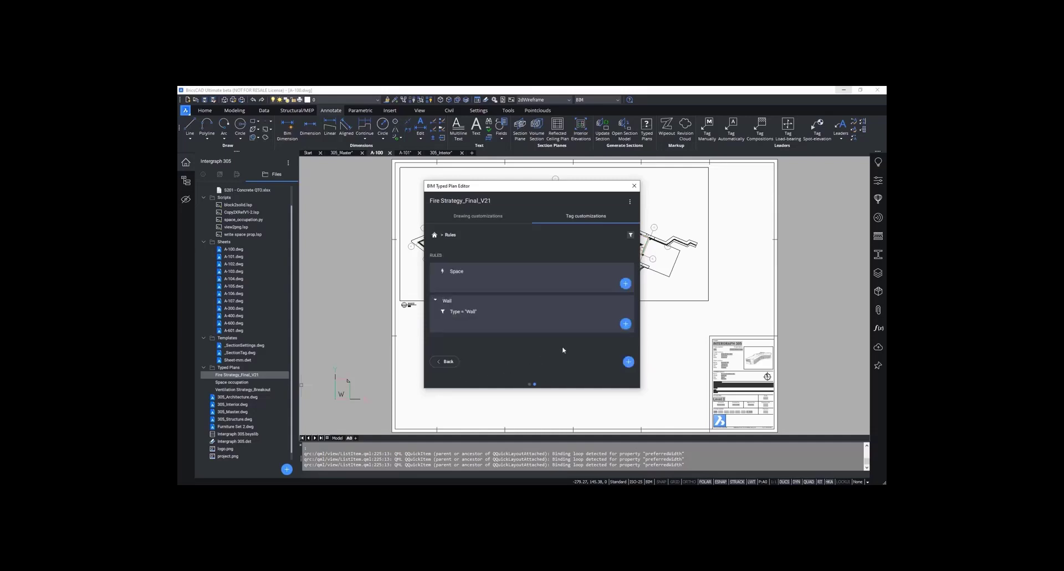
# Step: Add a sub rule named Fire Rating Value under the Wall rule
pyautogui.click(625, 327)
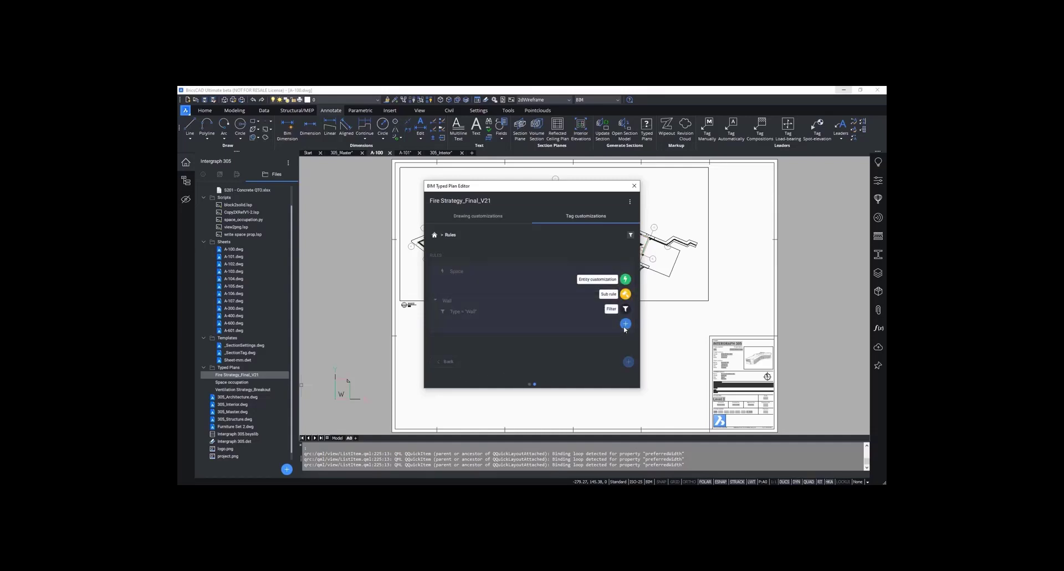
pyautogui.click(626, 294)
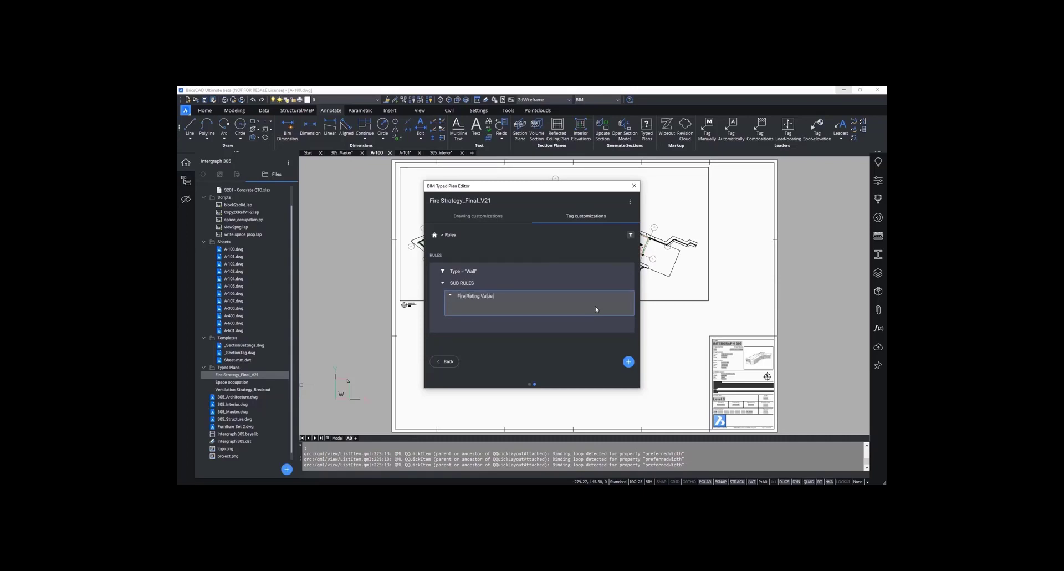
pyautogui.press('Return')
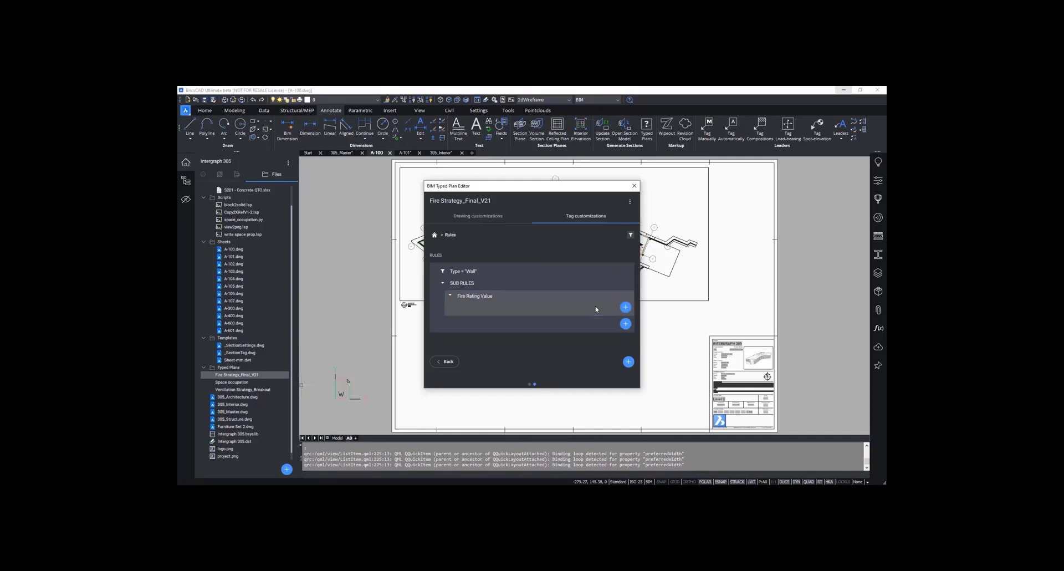
# Step: Add a filter to the Fire Rating Value sub rule: Number (BIM) contains "mins", with nested property search from inside to outside
pyautogui.click(626, 308)
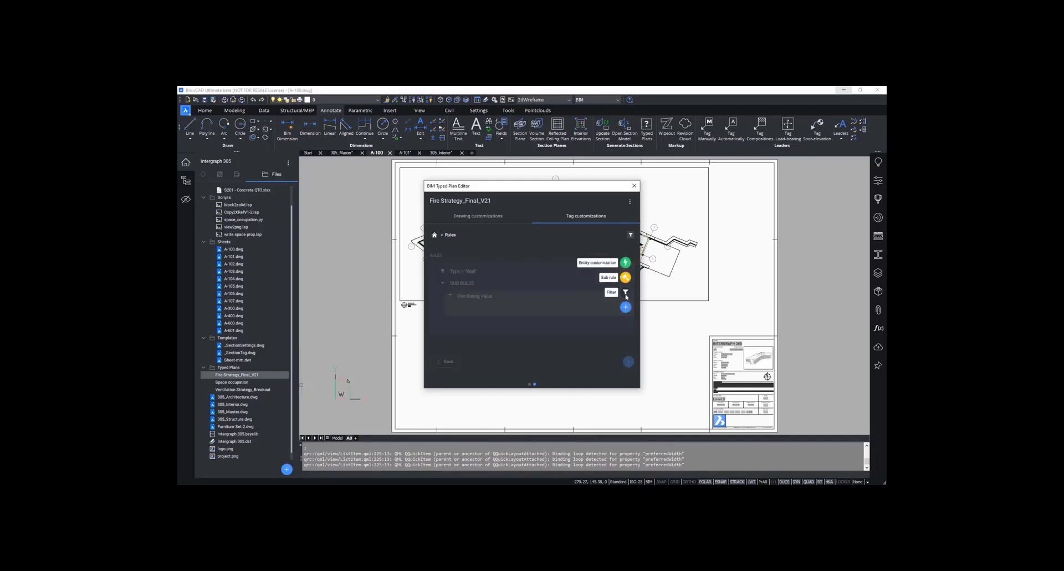
pyautogui.click(626, 293)
pyautogui.click(630, 301)
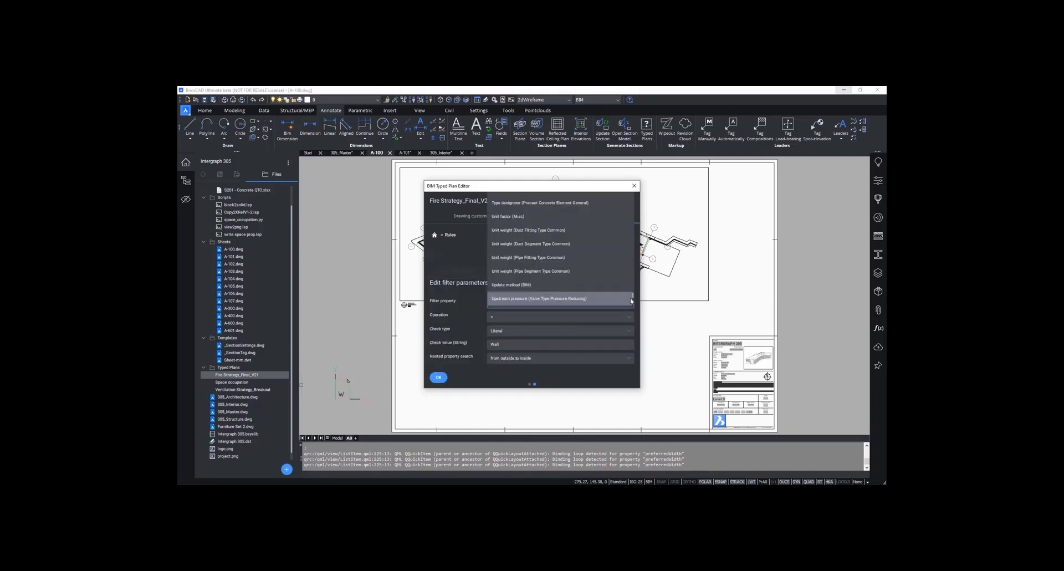
pyautogui.moveTo(633, 297); pyautogui.dragTo(633, 268)
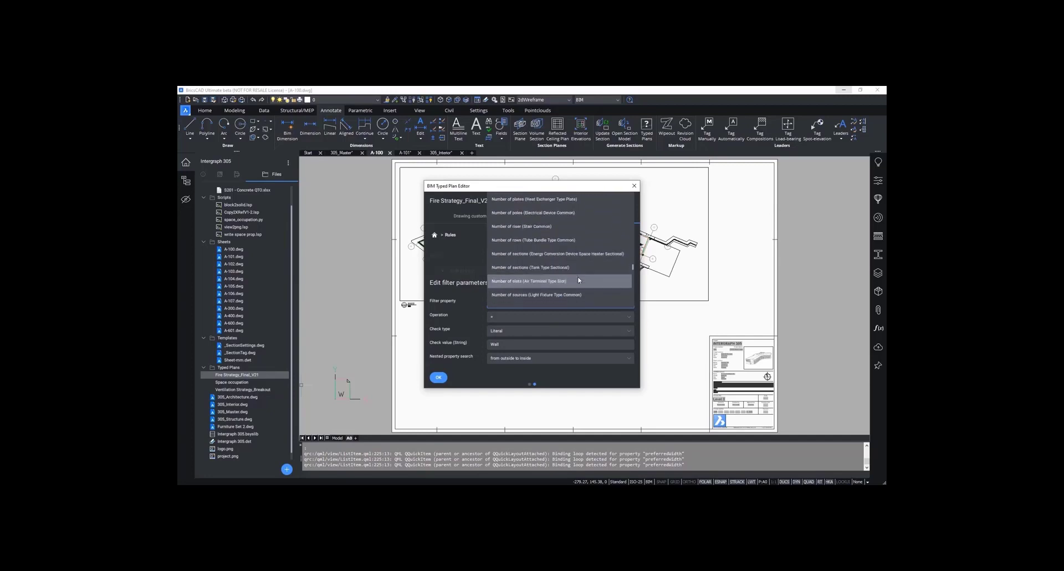
pyautogui.scroll(5, 579, 280)
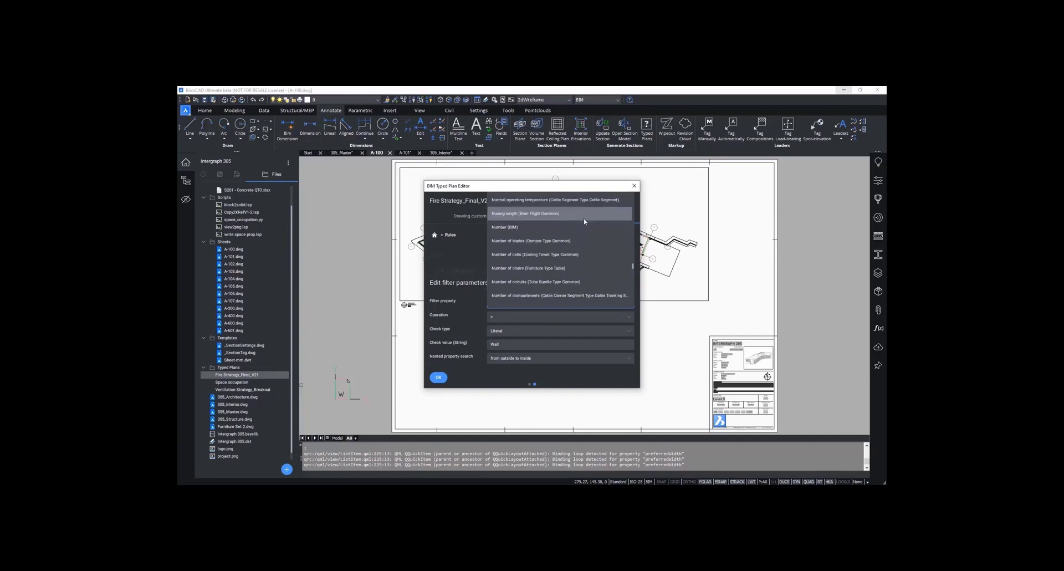
pyautogui.click(583, 227)
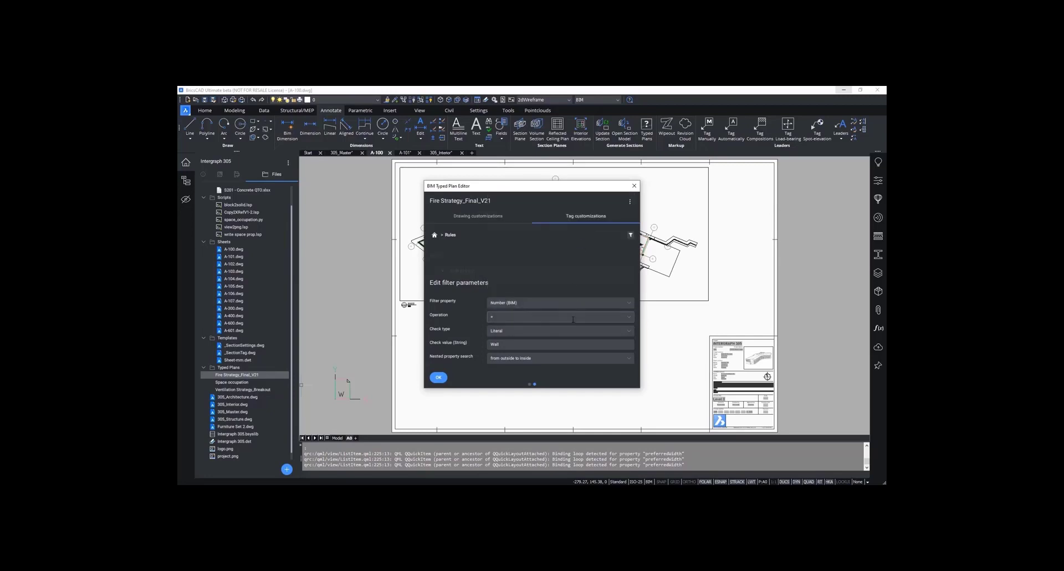
pyautogui.click(631, 320)
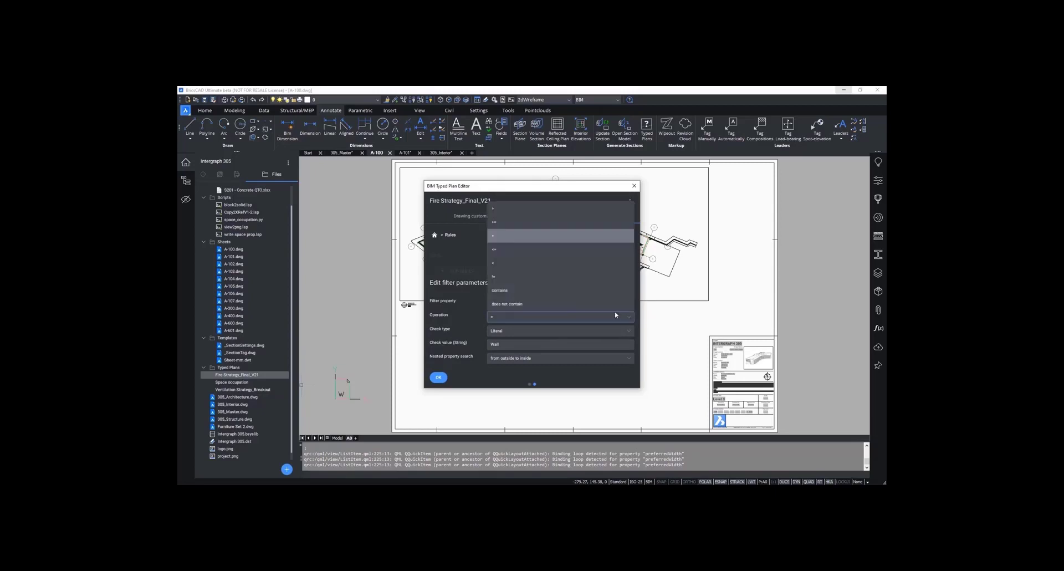
pyautogui.click(611, 302)
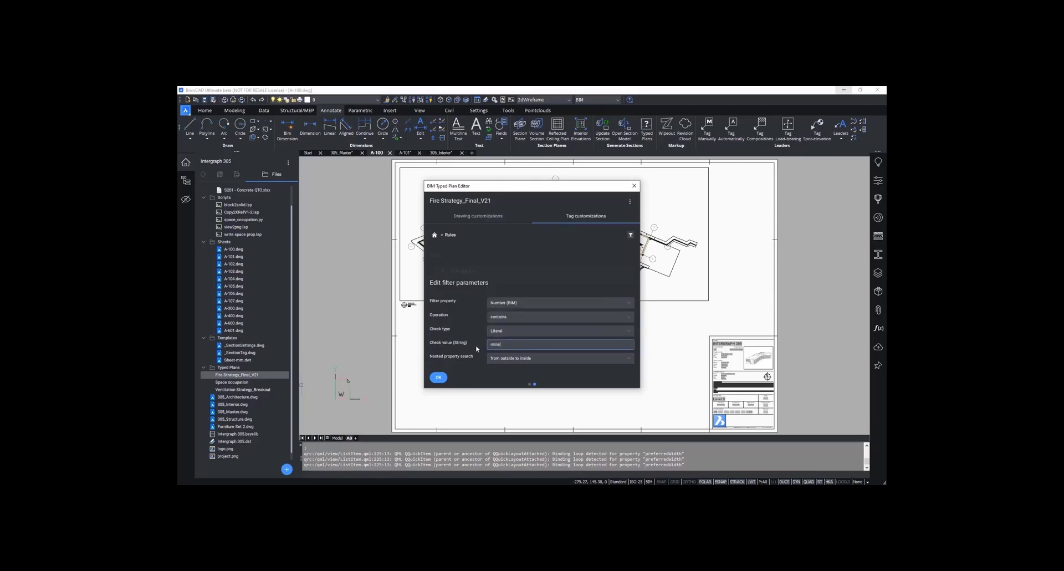
pyautogui.click(630, 361)
pyautogui.click(618, 351)
pyautogui.click(439, 378)
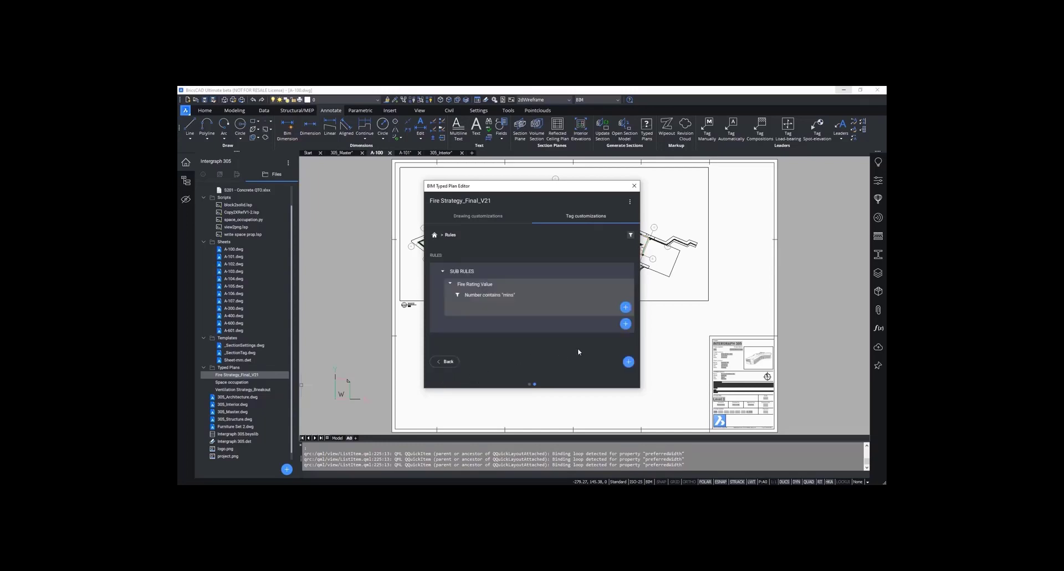
# Step: Assign the Wall tag customization to the Fire Rating Value sub rule as its entity customization
pyautogui.click(626, 306)
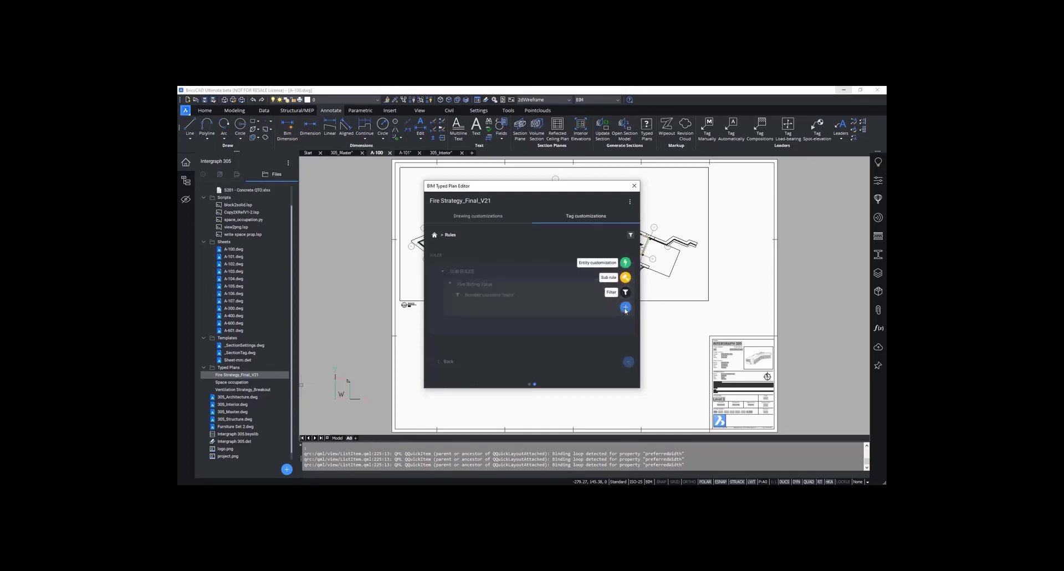
pyautogui.click(625, 264)
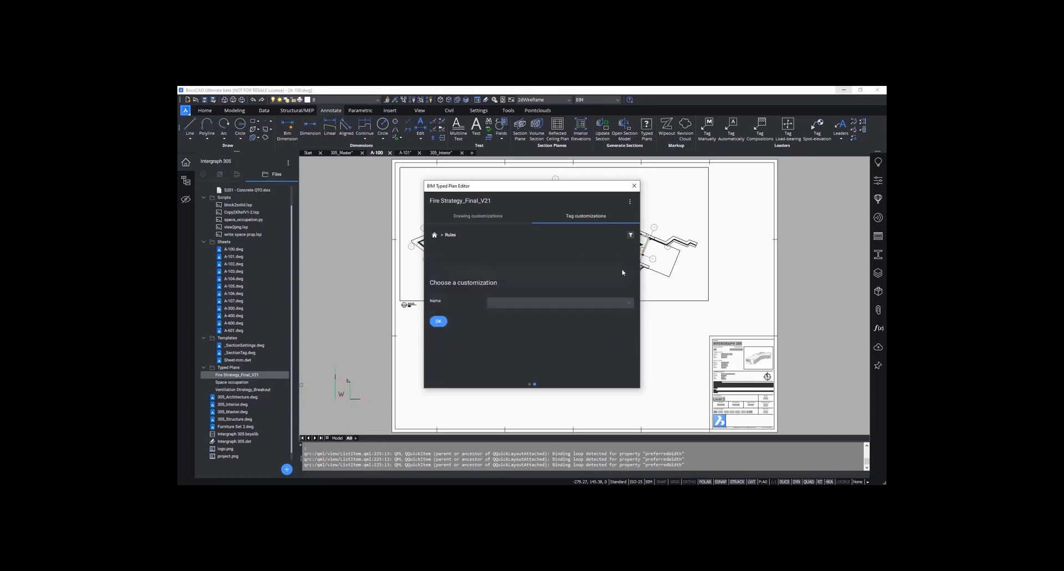
pyautogui.click(628, 305)
pyautogui.click(620, 328)
pyautogui.click(438, 325)
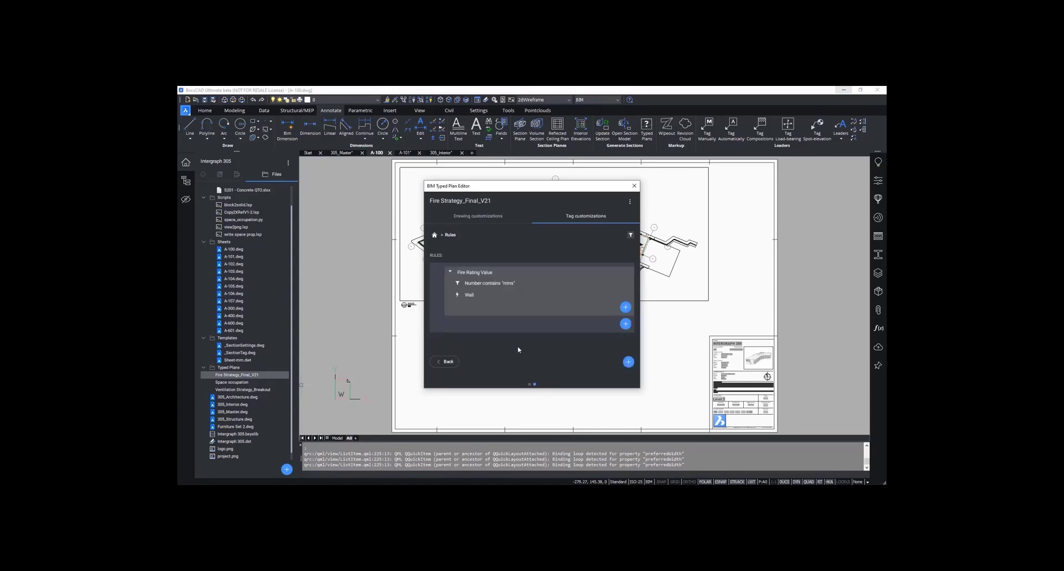
# Step: Check the Space and Wall rules with the Fire Rating Value sub rule, and close the typed plan editor
pyautogui.scroll(3, 519, 350)
pyautogui.scroll(-3, 518, 349)
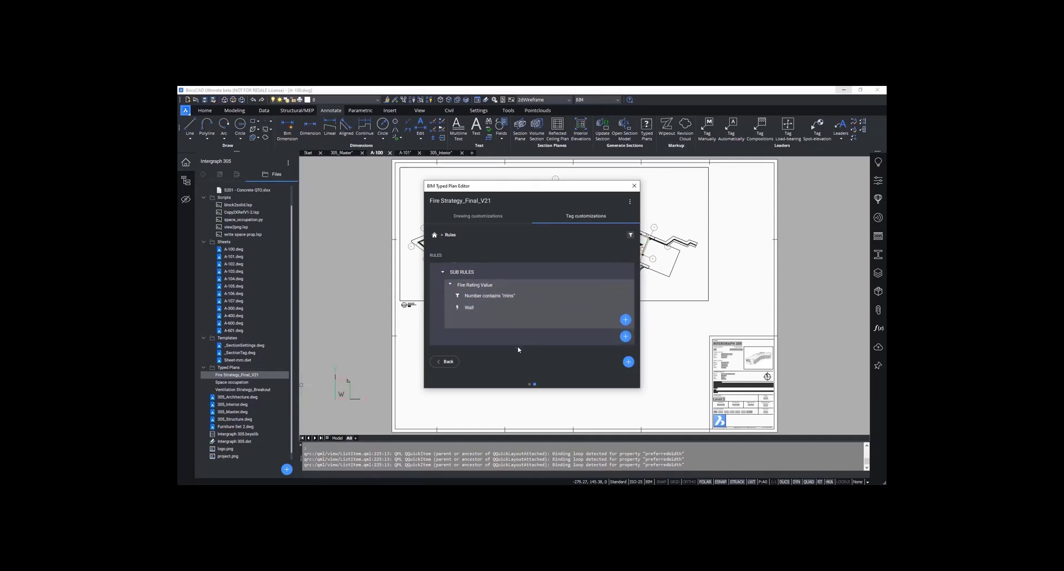
pyautogui.scroll(-1, 518, 350)
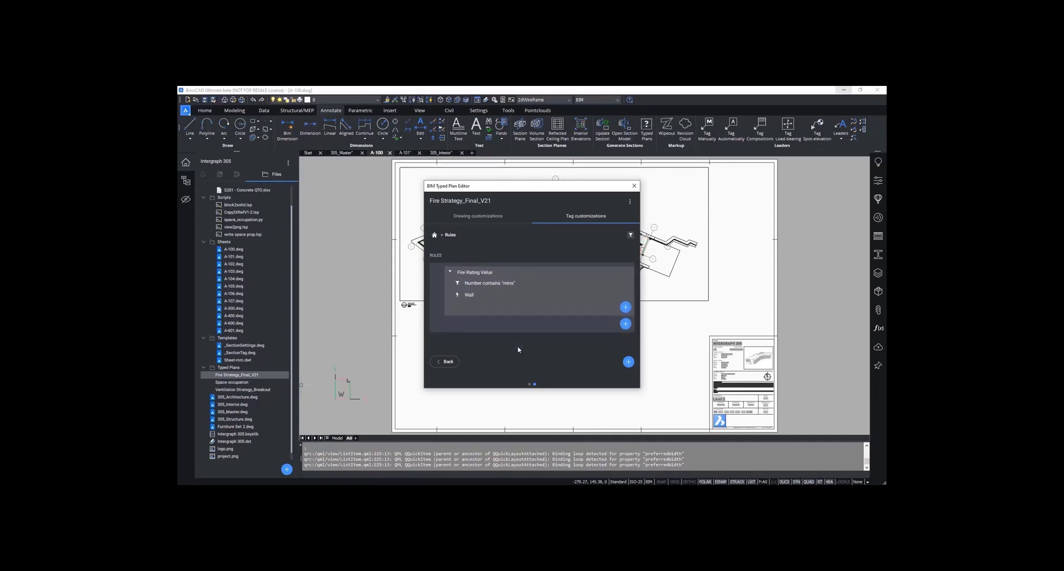
pyautogui.scroll(3, 542, 345)
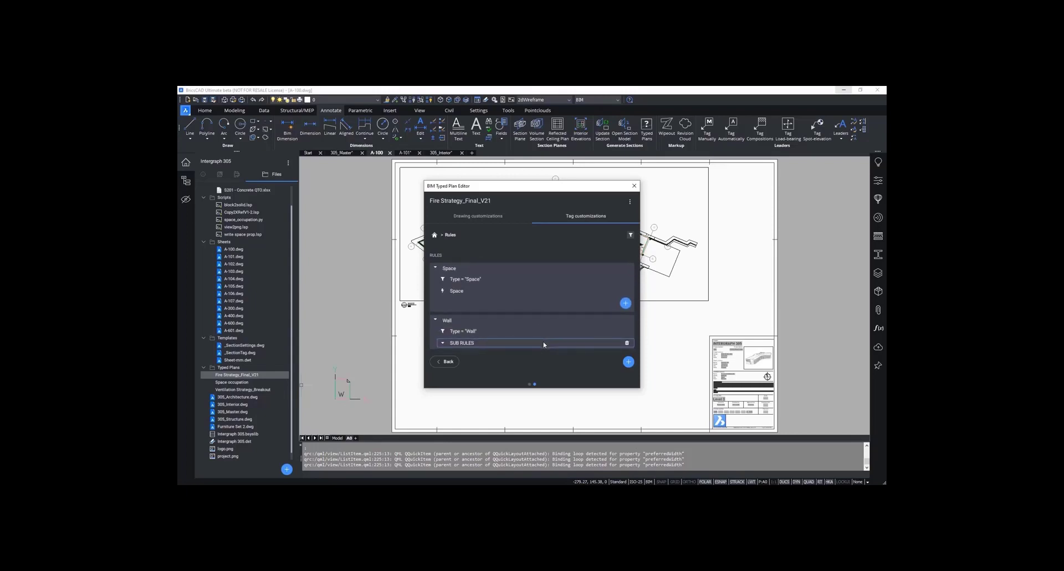
pyautogui.scroll(-3, 542, 345)
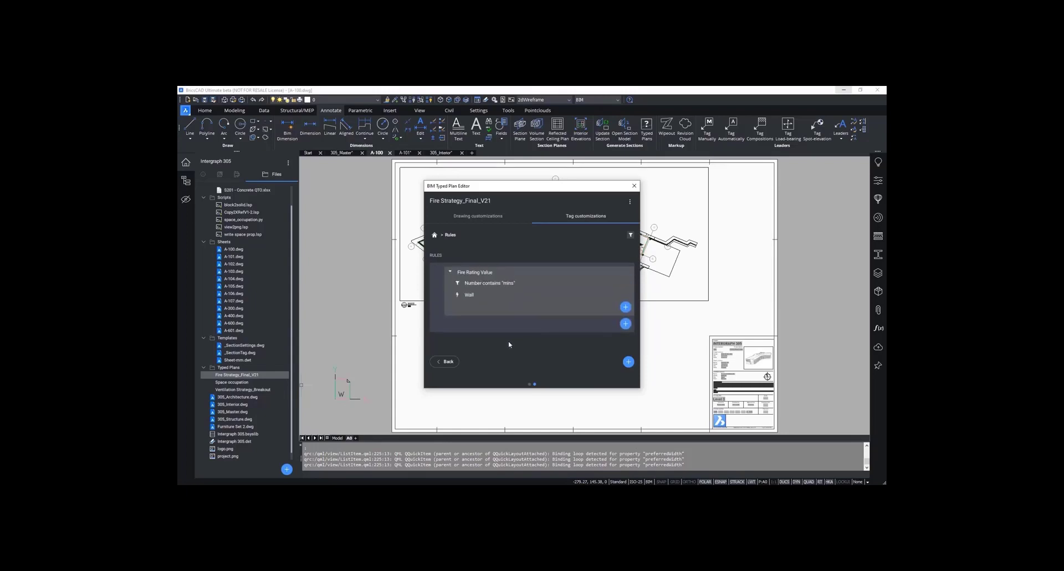
pyautogui.click(445, 364)
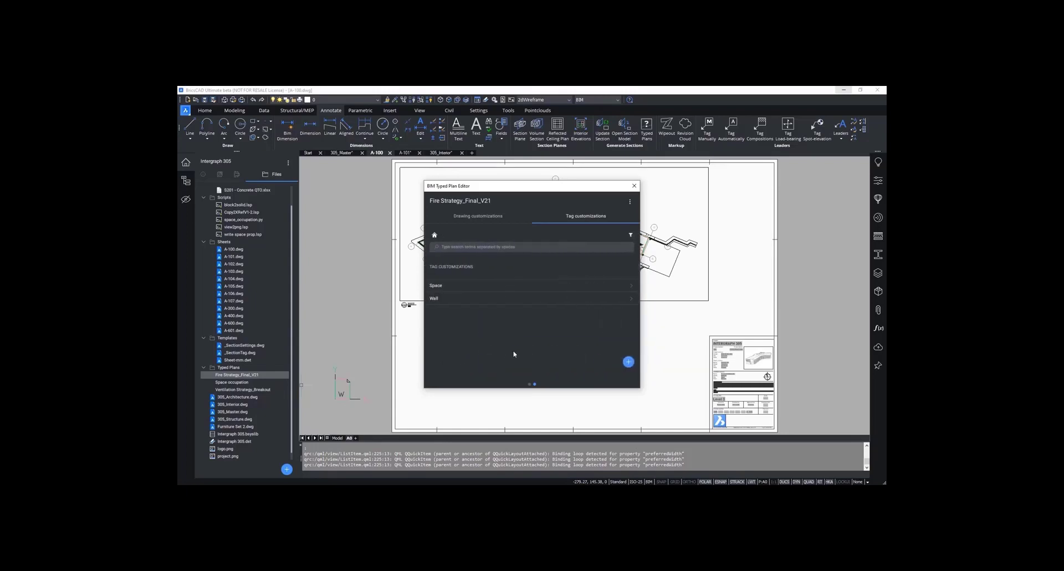
pyautogui.click(634, 186)
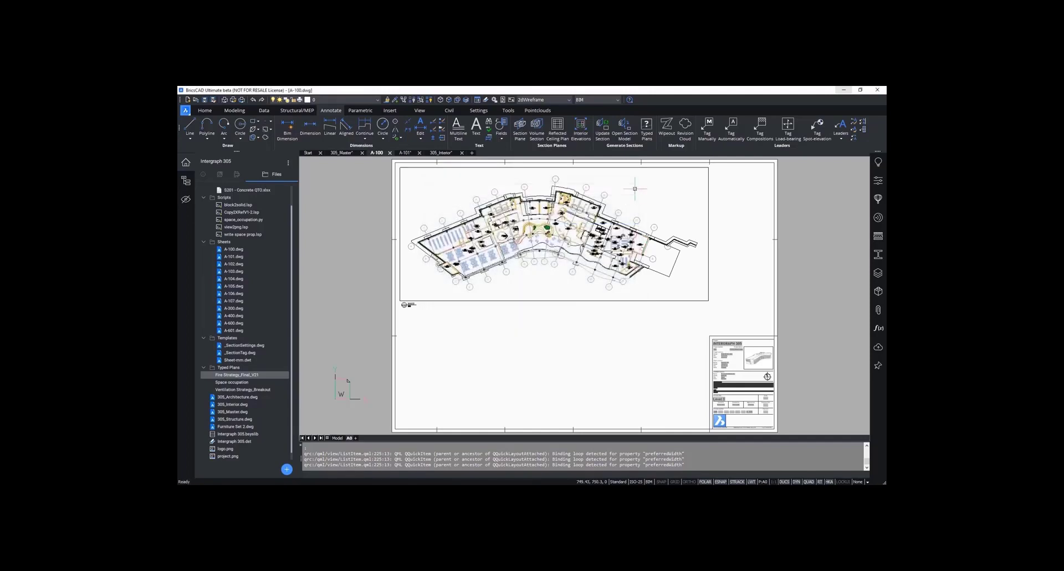
# Step: Set the sheet viewport's drawing customization to Fire Strategy_Final_V21 and tag the viewport automatically
pyautogui.click(675, 292)
pyautogui.click(664, 309)
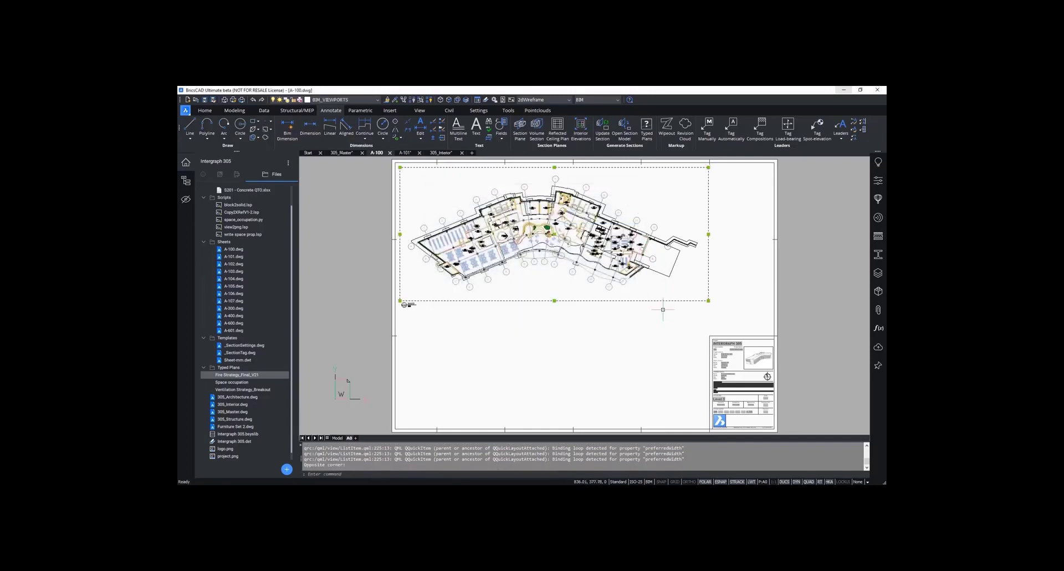
pyautogui.click(878, 188)
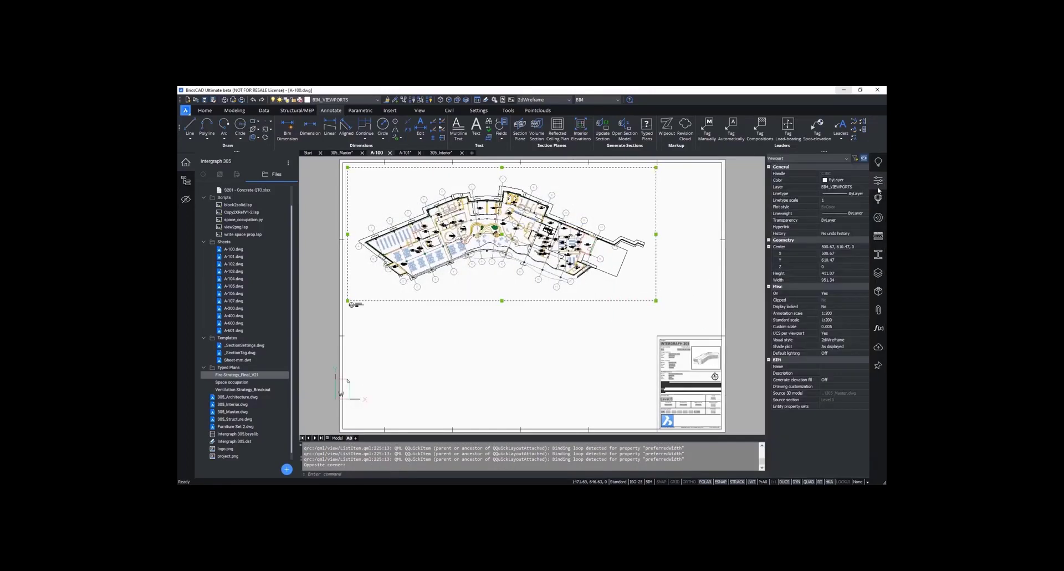
pyautogui.click(847, 387)
pyautogui.click(867, 388)
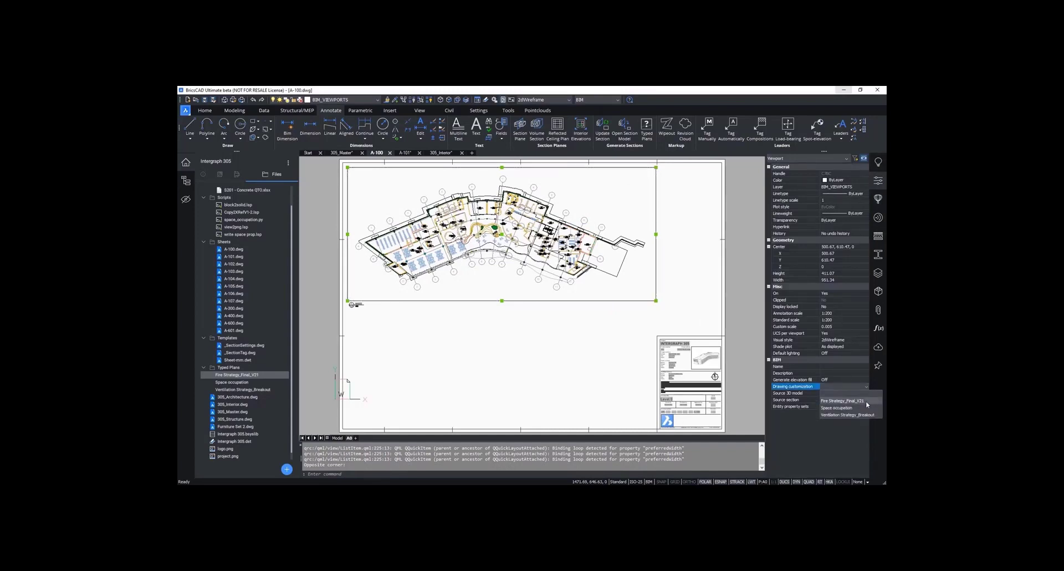
pyautogui.click(862, 400)
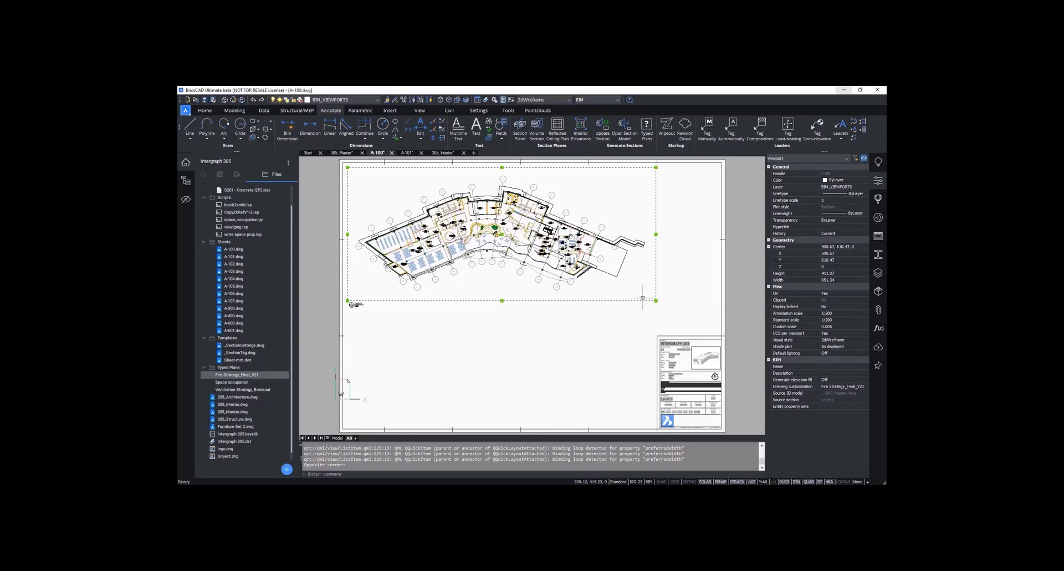
pyautogui.press('Escape')
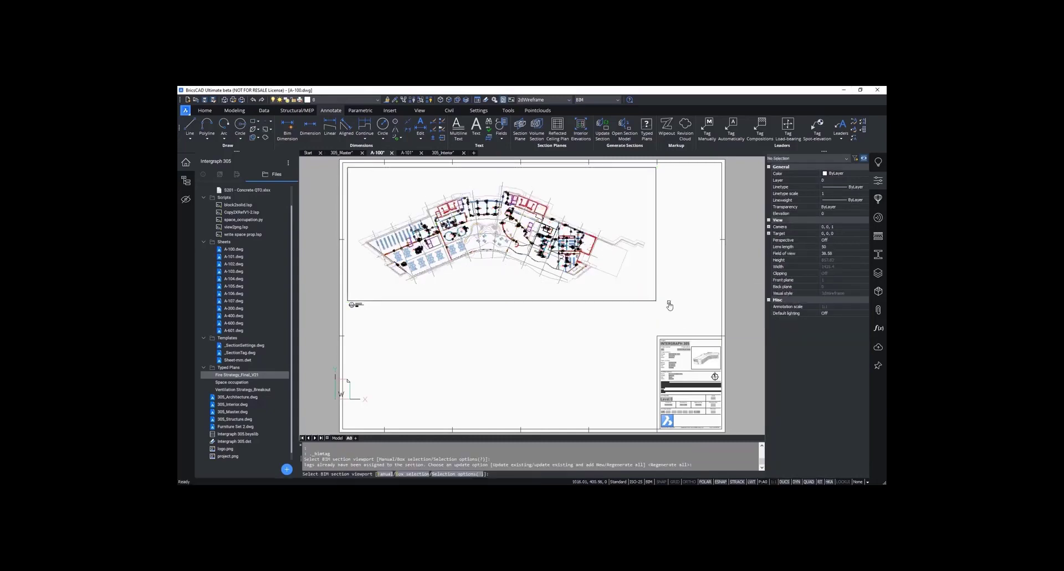
pyautogui.press('Escape')
pyautogui.press('Escape')
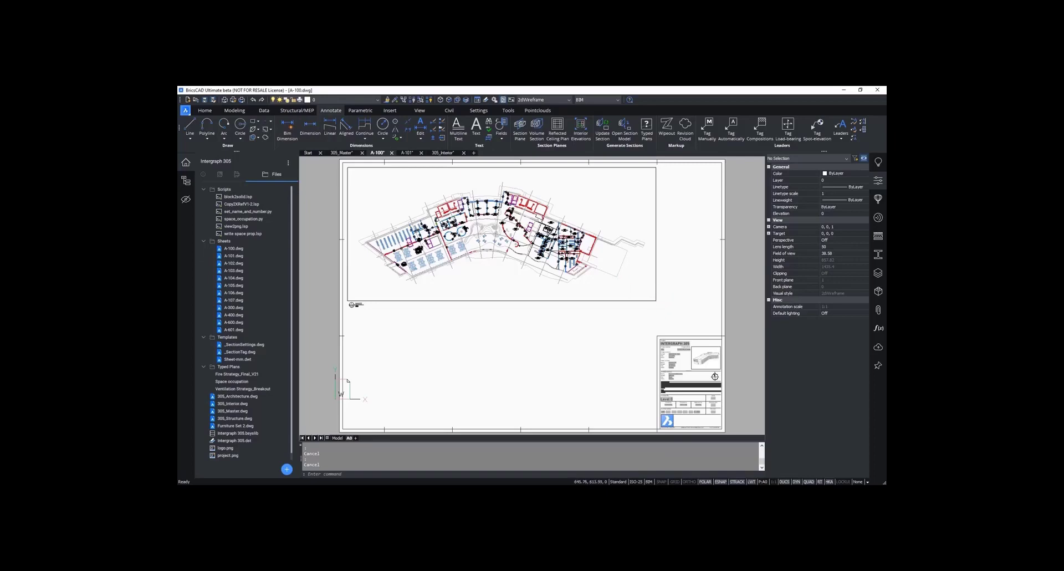
# Step: Examine the space tags and the fire rating tags on the walls in the sheet viewport
pyautogui.scroll(4, 549, 239)
pyautogui.scroll(5, 577, 253)
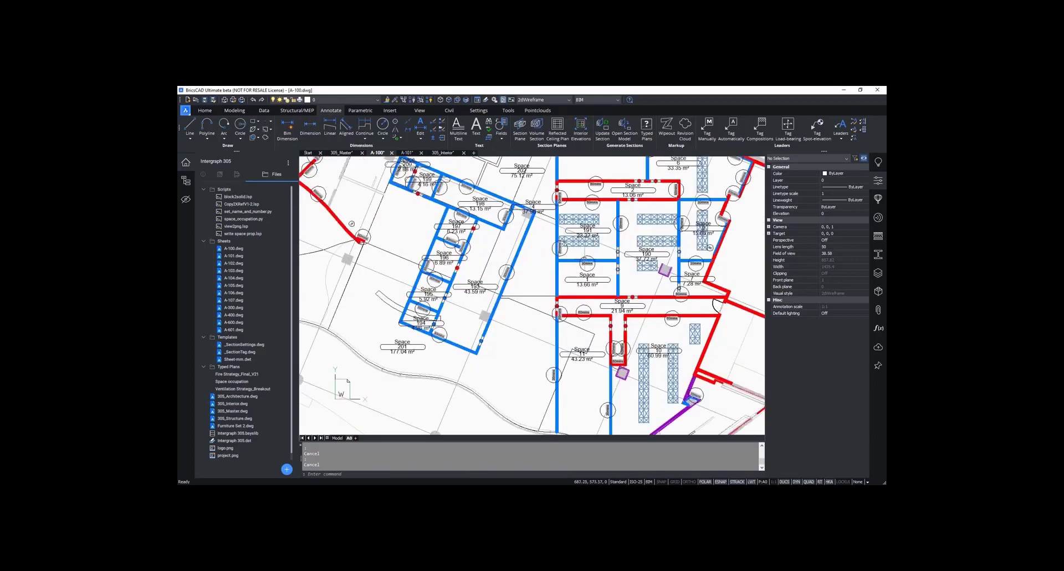
pyautogui.scroll(2, 601, 284)
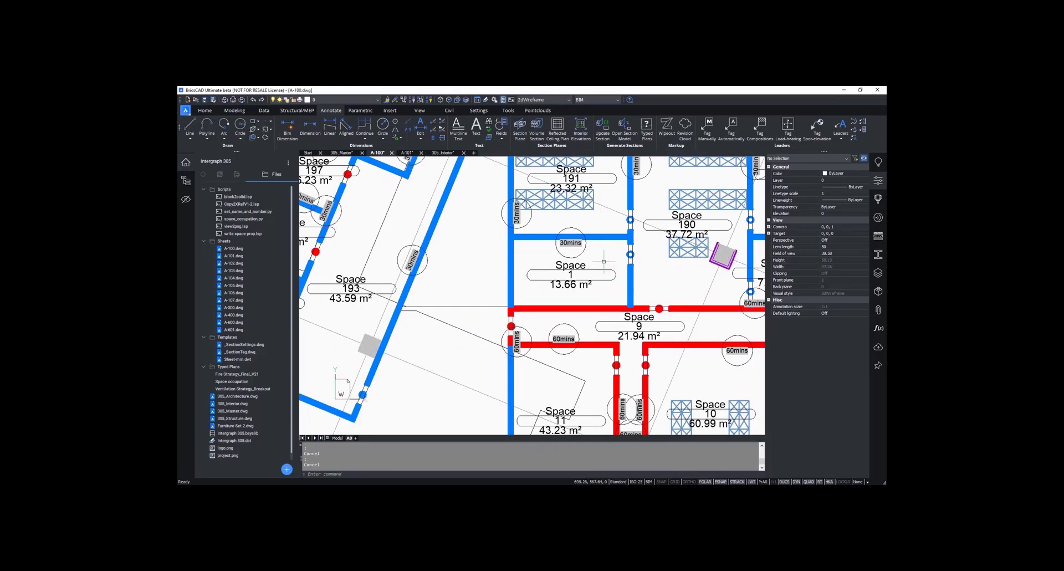
pyautogui.moveTo(604, 260); pyautogui.dragTo(606, 217, button='middle')
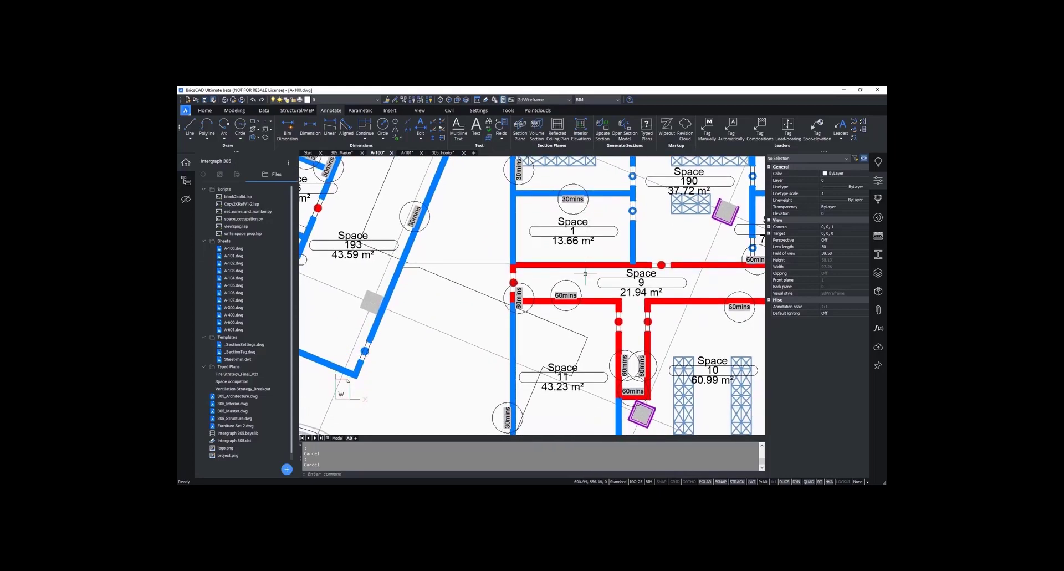
pyautogui.moveTo(594, 310); pyautogui.dragTo(620, 352, button='middle')
pyautogui.moveTo(488, 243); pyautogui.dragTo(551, 294, button='middle')
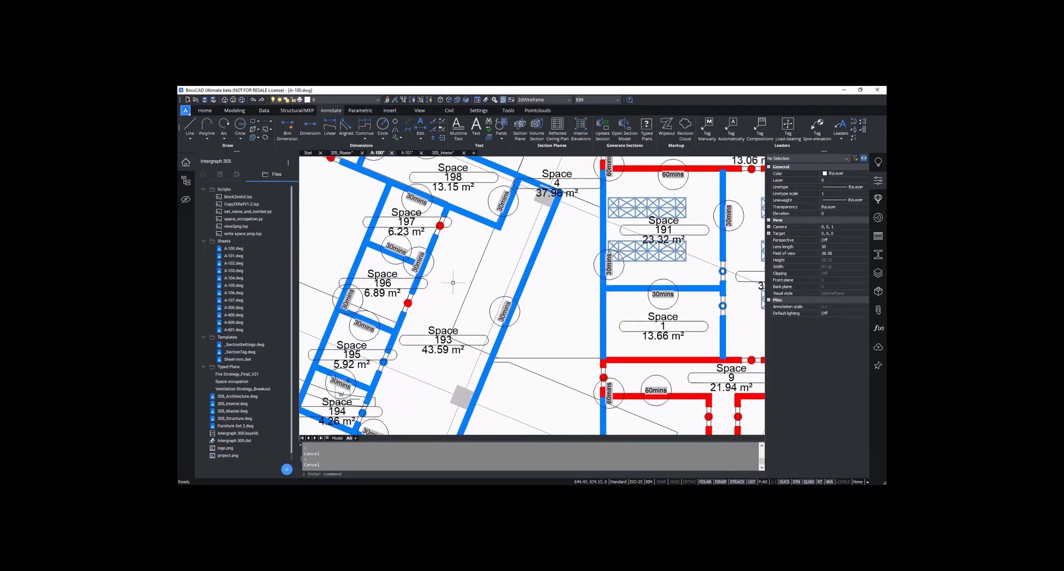
pyautogui.scroll(-5, 488, 274)
pyautogui.scroll(-1, 488, 273)
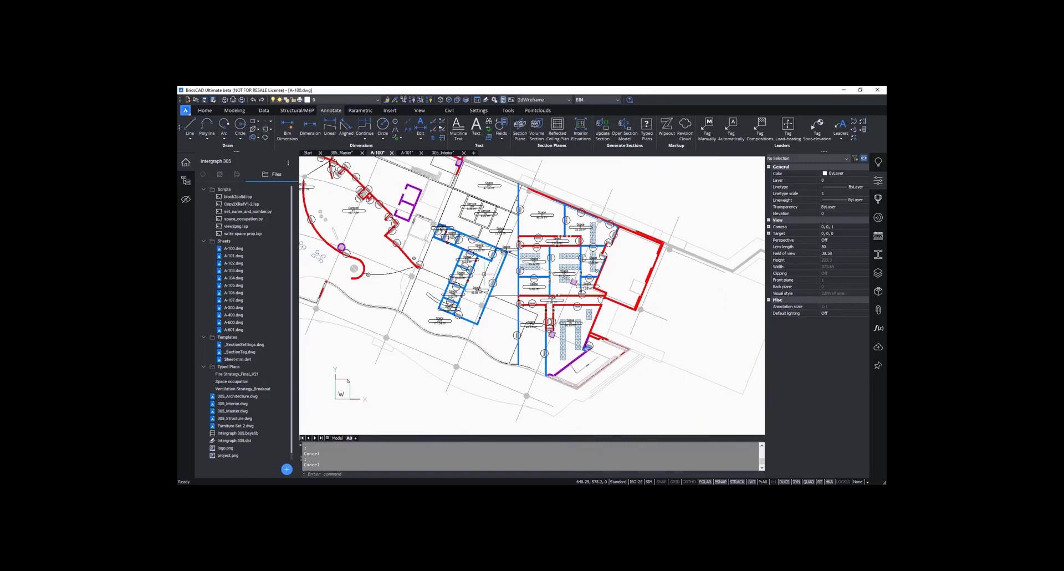
pyautogui.scroll(-6, 484, 273)
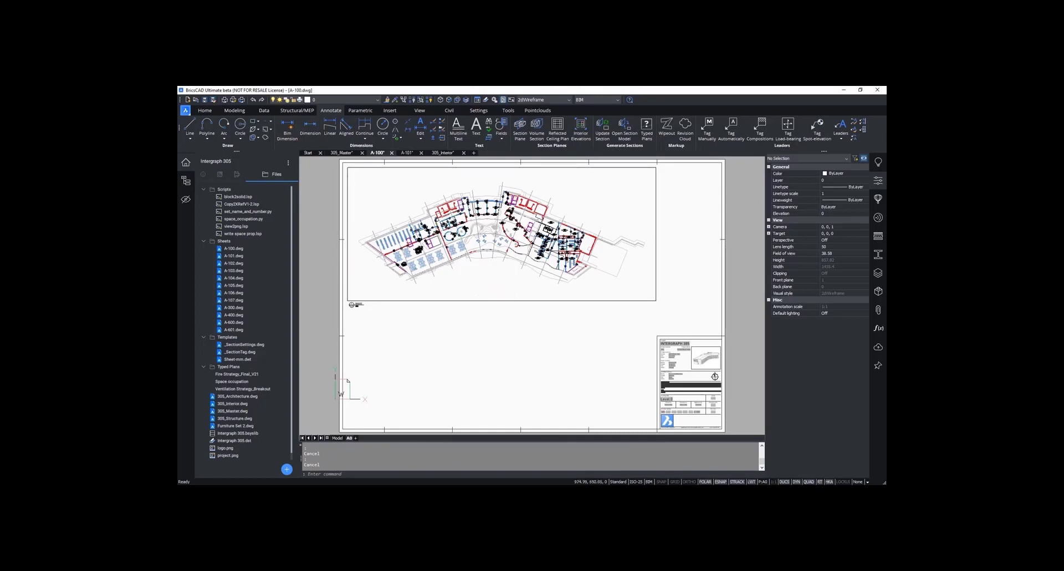
# Step: Save the A-100 sheet and switch to the 305_Master drawing, with the properties and project browser hidden
pyautogui.click(878, 180)
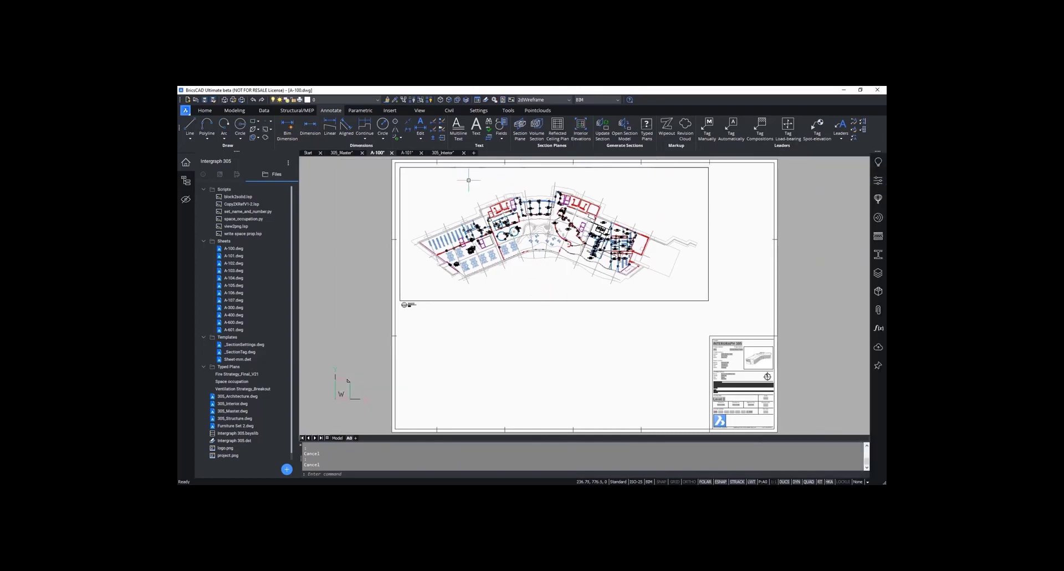
pyautogui.click(186, 164)
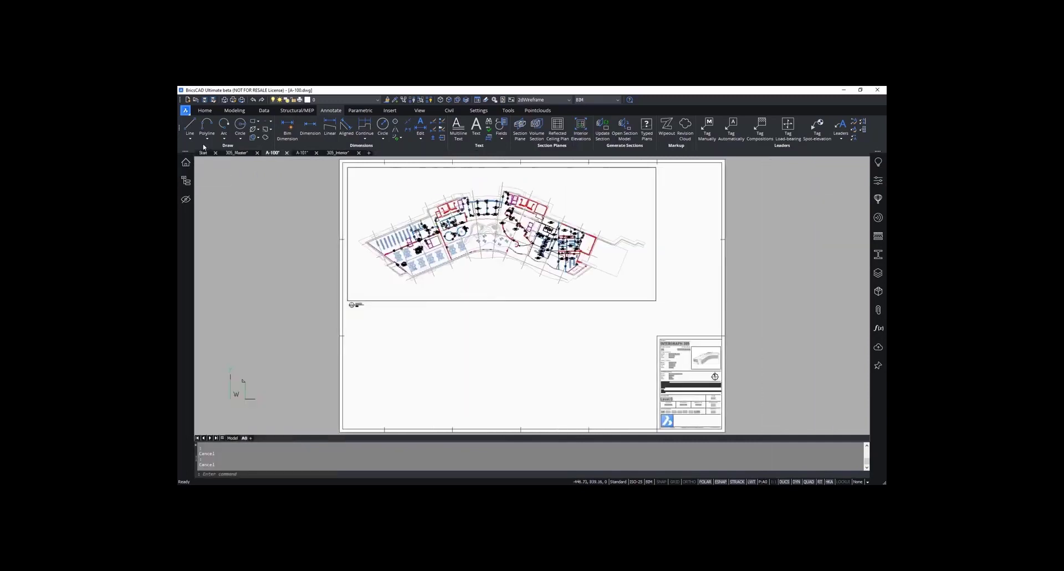
pyautogui.click(204, 100)
pyautogui.click(237, 153)
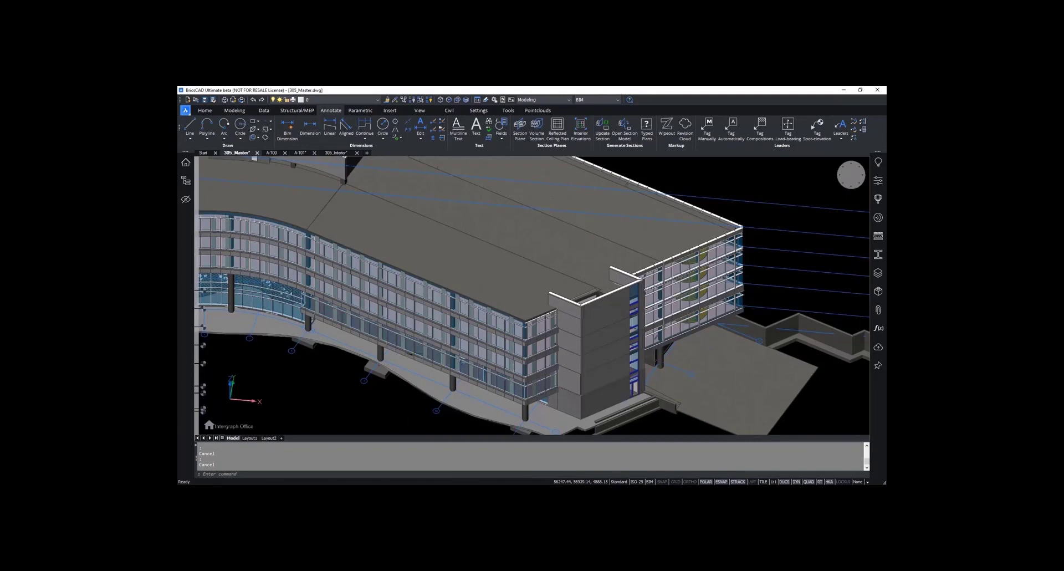
# Step: Place a volume section box across the ground-floor concrete wall at the corner of the building
pyautogui.keyDown('shift'); pyautogui.moveTo(532, 299); pyautogui.dragTo(532, 223, button='middle'); pyautogui.keyUp('shift')
pyautogui.scroll(6, 532, 296)
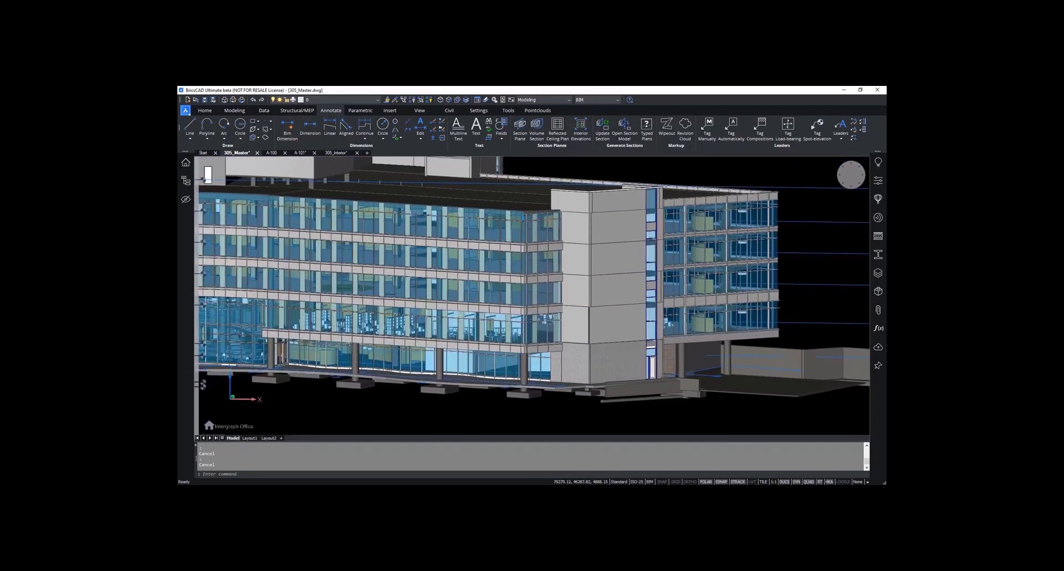
pyautogui.moveTo(565, 365); pyautogui.dragTo(544, 341, button='middle')
pyautogui.scroll(8, 543, 341)
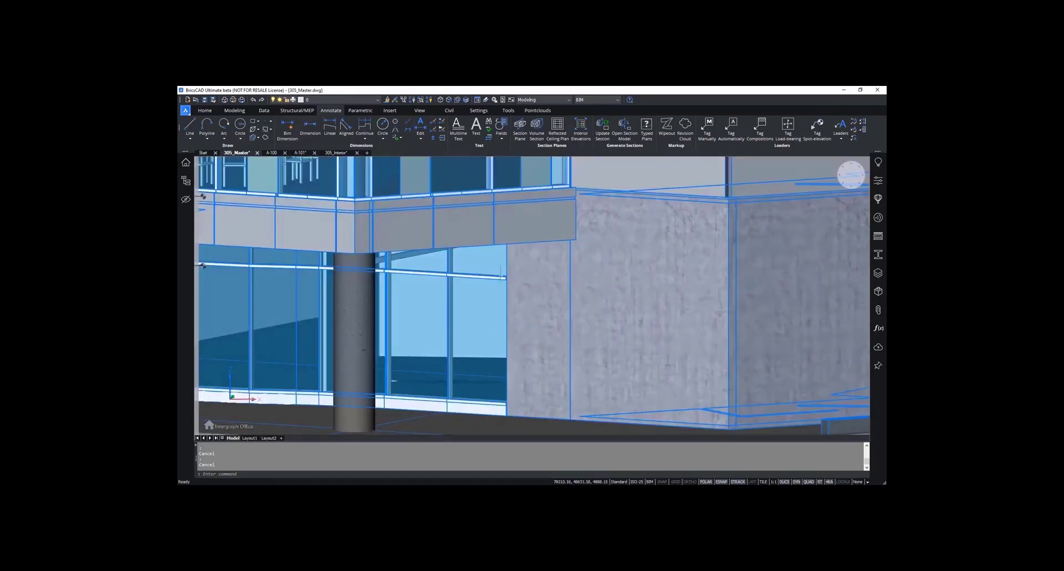
pyautogui.moveTo(553, 331)
pyautogui.click(538, 130)
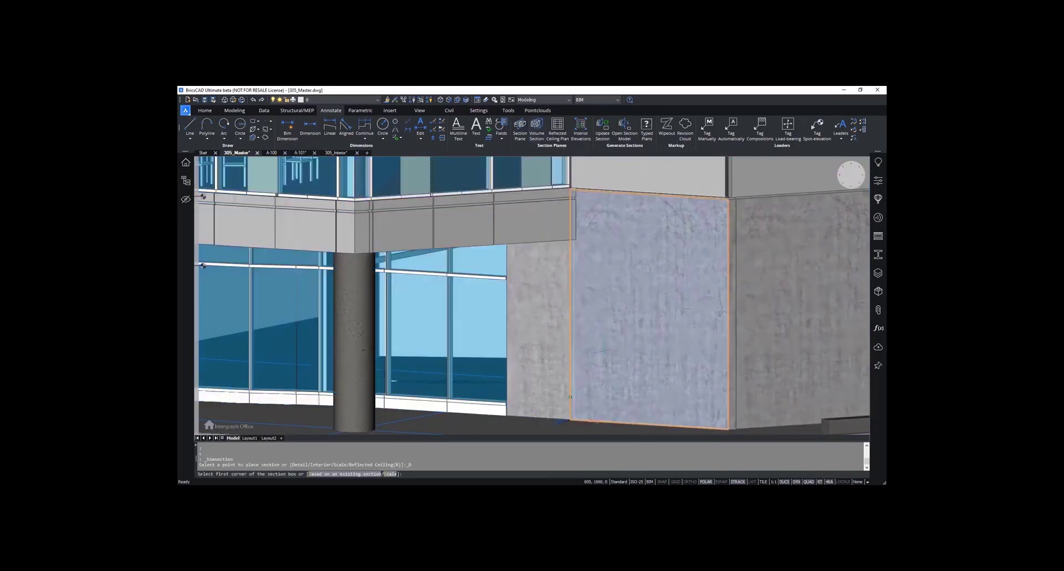
pyautogui.click(621, 364)
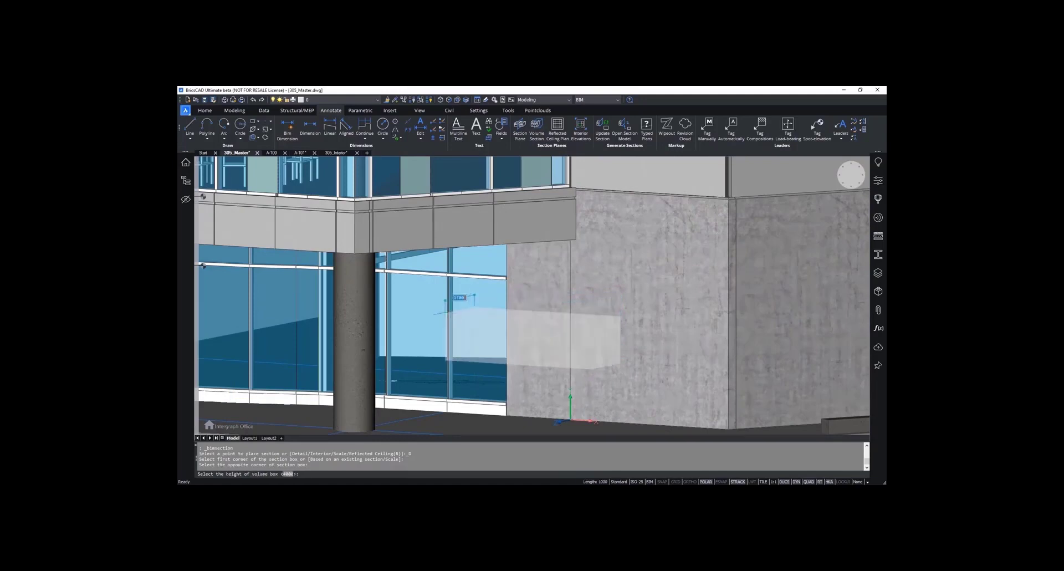
pyautogui.click(419, 366)
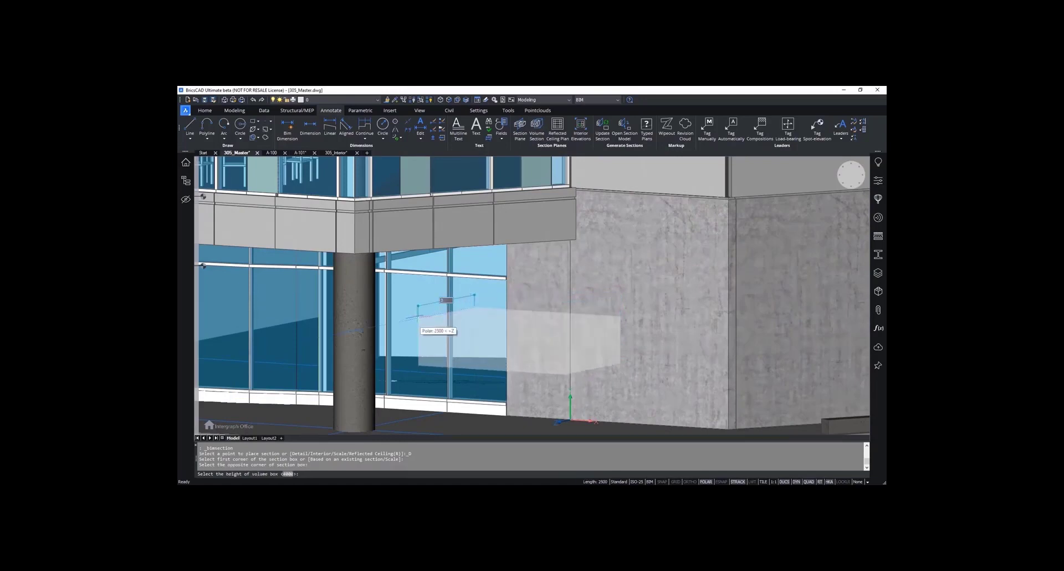
pyautogui.click(418, 318)
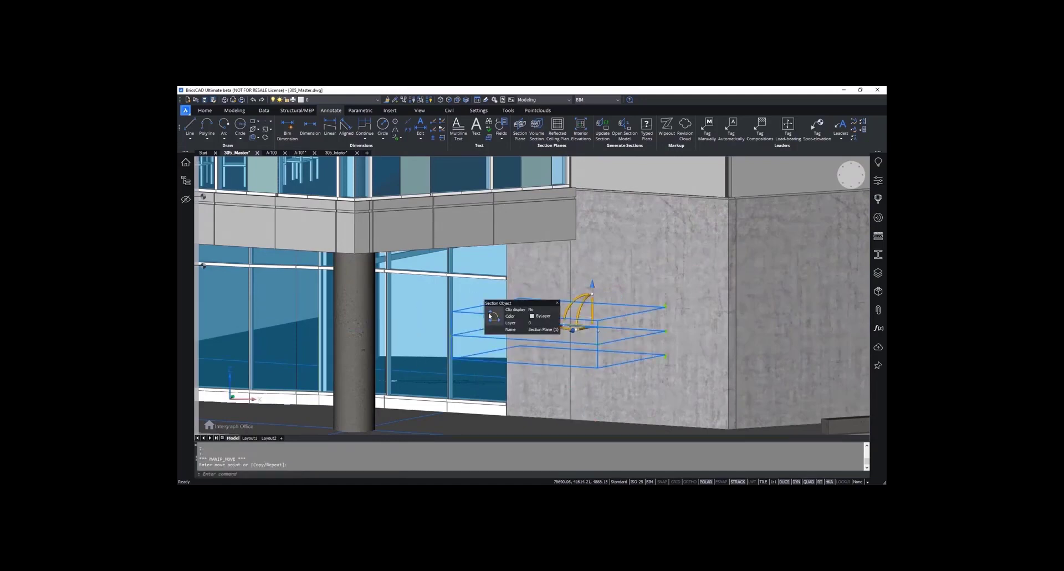
# Step: Turn on clip display for the volume section and inspect the cut walls from several sides
pyautogui.click(513, 319)
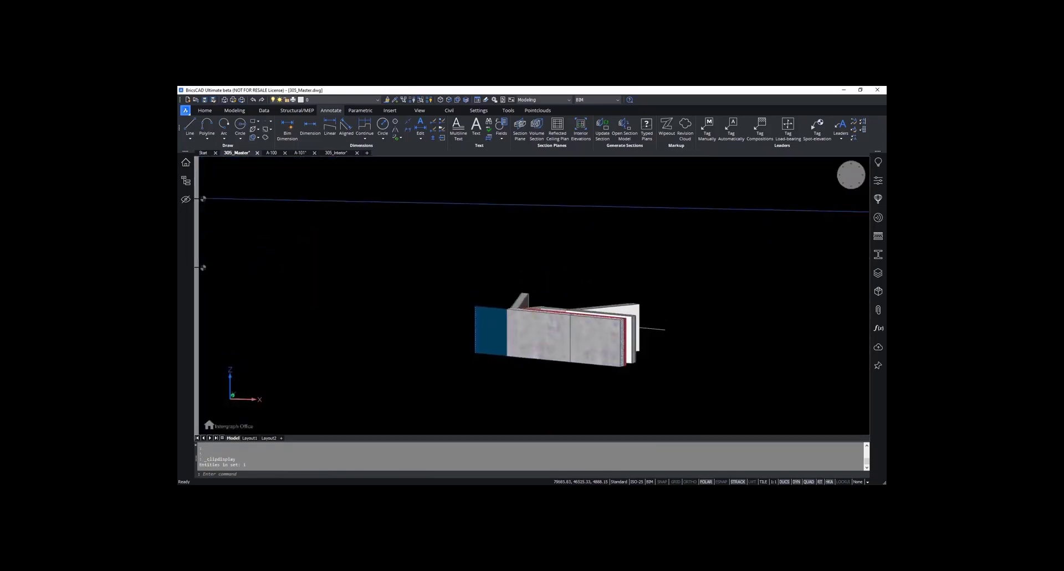
pyautogui.keyDown('shift'); pyautogui.moveTo(533, 299); pyautogui.dragTo(489, 295, button='middle'); pyautogui.keyUp('shift')
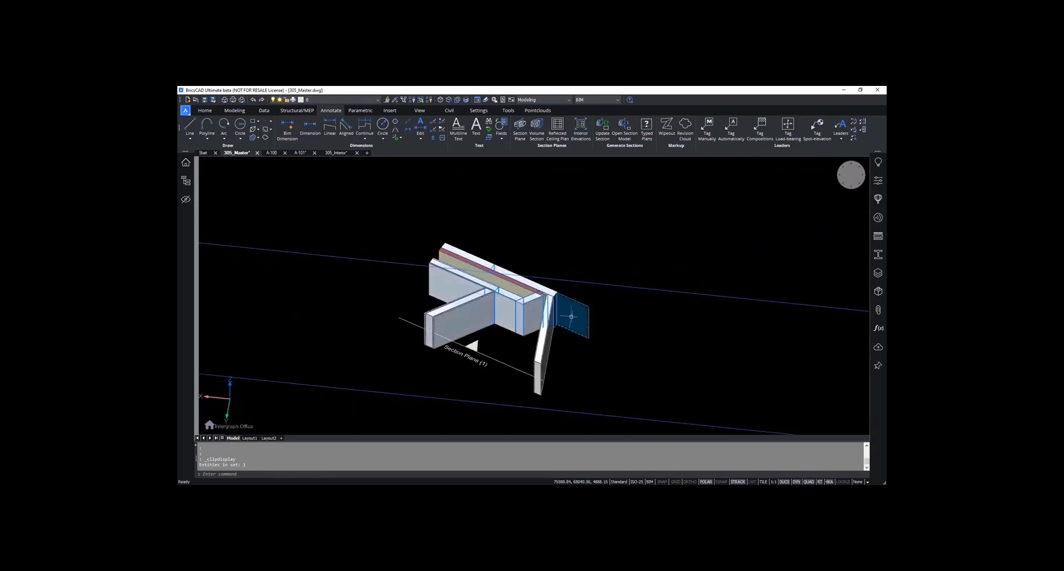
pyautogui.keyDown('shift'); pyautogui.moveTo(567, 320); pyautogui.dragTo(564, 289, button='middle'); pyautogui.keyUp('shift')
pyautogui.click(564, 289)
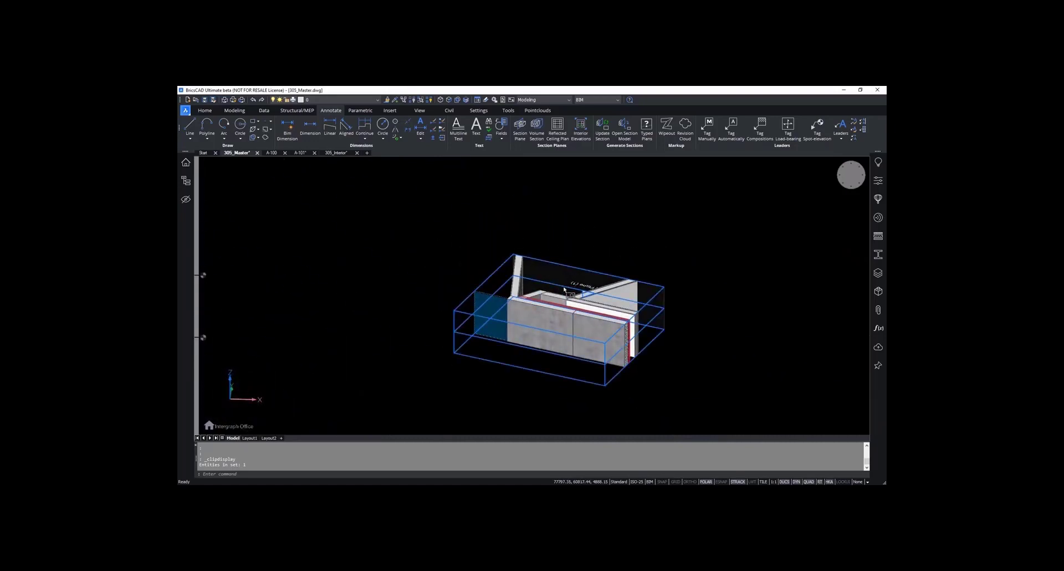
# Step: Undo the clip display and the volume section at the building corner
pyautogui.hotkey('ctrl', 'z')
pyautogui.hotkey('ctrl', 'z')
pyautogui.hotkey('ctrl', 'z')
pyautogui.hotkey('ctrl', 'z')
pyautogui.hotkey('ctrl', 'z')
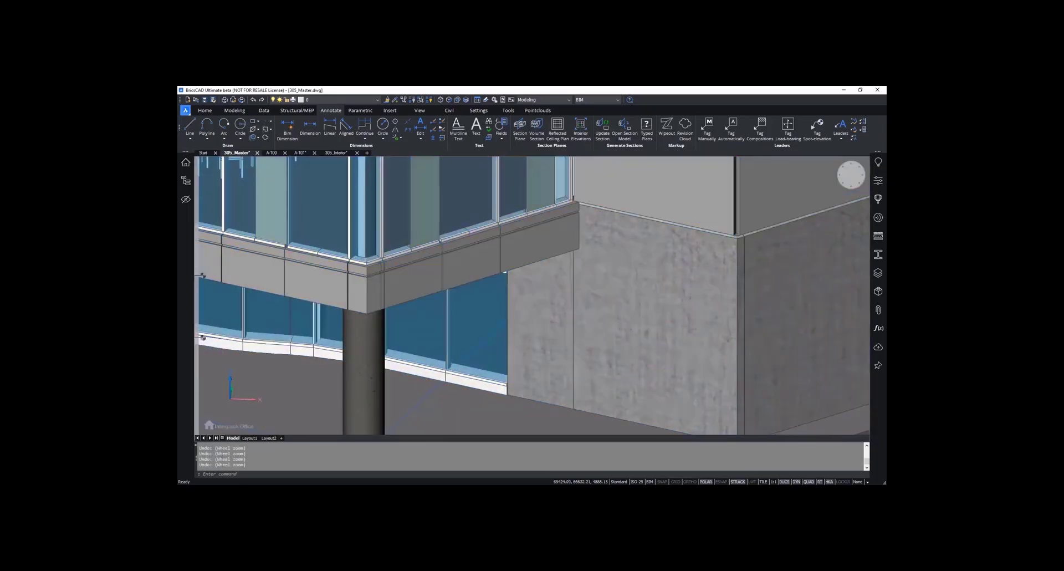
# Step: Place a volume section box across the base of the curved ground-floor curtain wall, beside the column
pyautogui.scroll(1, 502, 280)
pyautogui.scroll(-1, 521, 296)
pyautogui.scroll(-5, 533, 294)
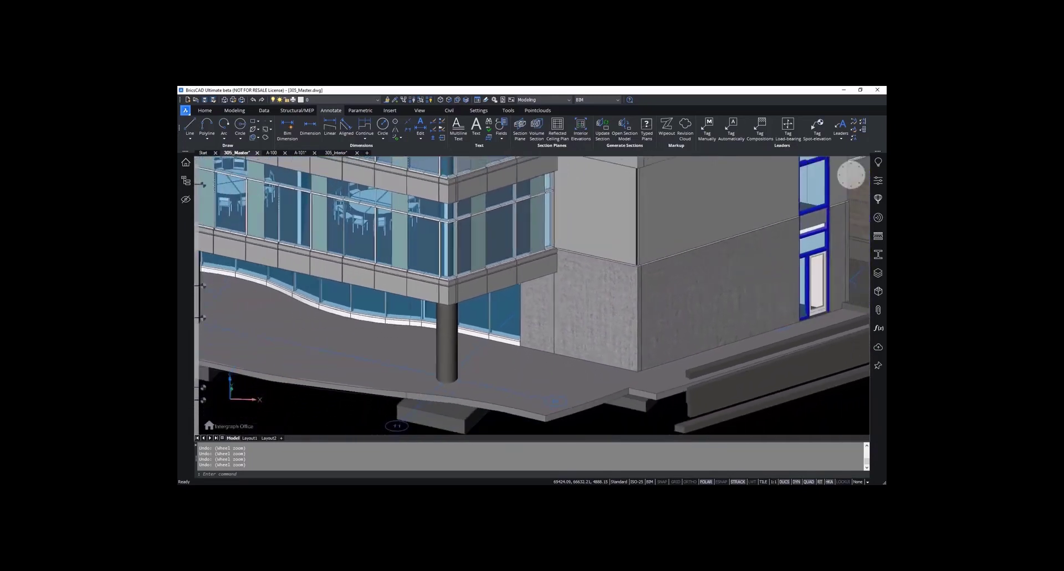
pyautogui.moveTo(532, 294); pyautogui.dragTo(800, 294, button='middle')
pyautogui.moveTo(569, 346); pyautogui.dragTo(580, 314, button='middle')
pyautogui.scroll(4, 580, 313)
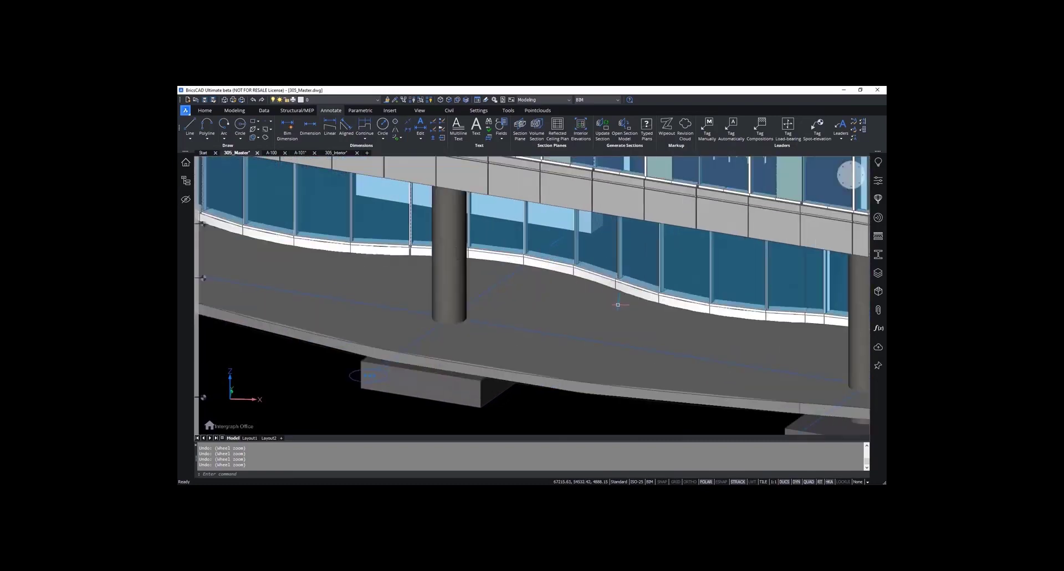
pyautogui.moveTo(578, 232)
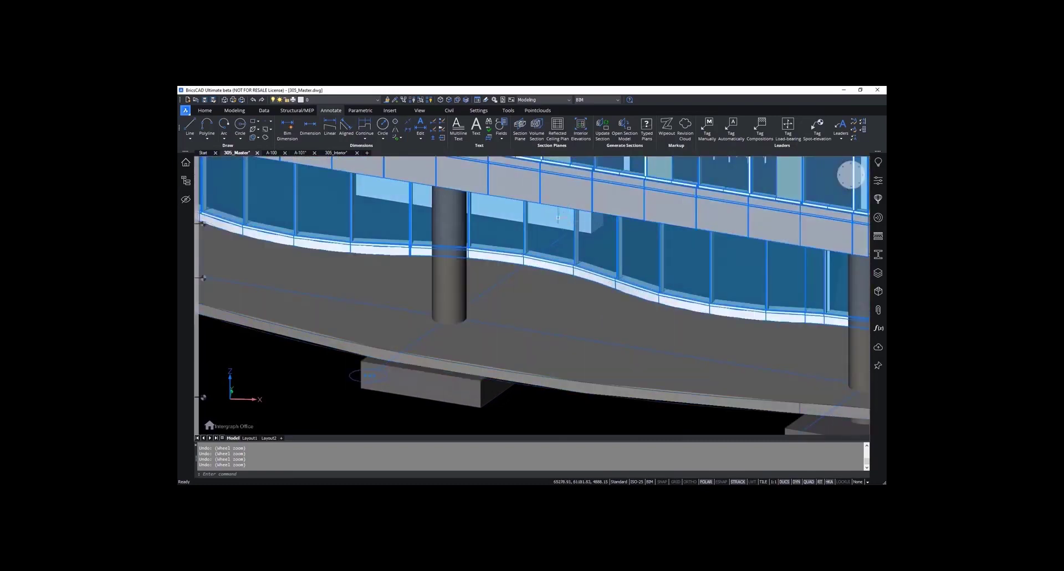
pyautogui.click(537, 127)
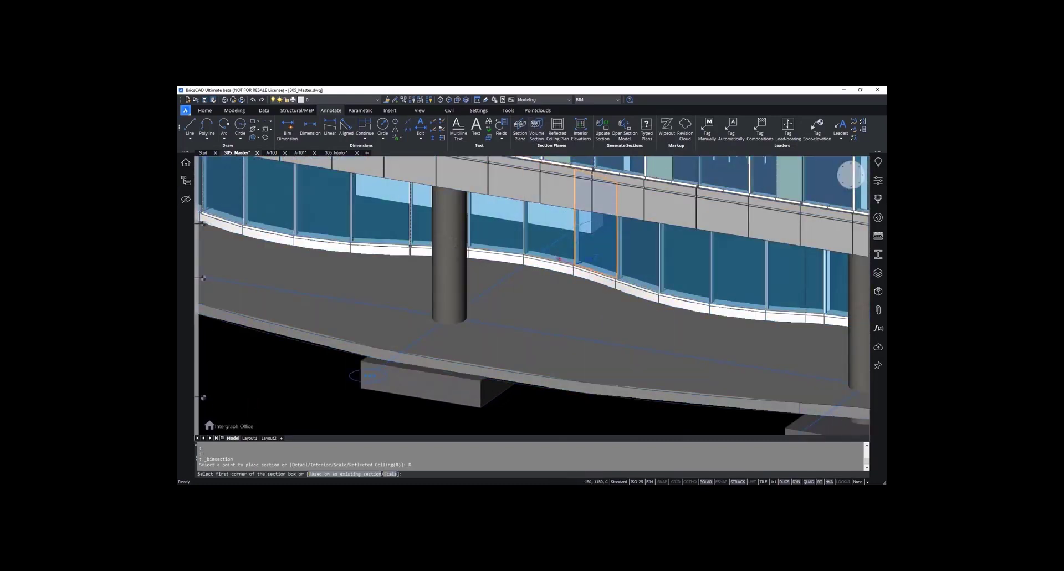
pyautogui.click(577, 265)
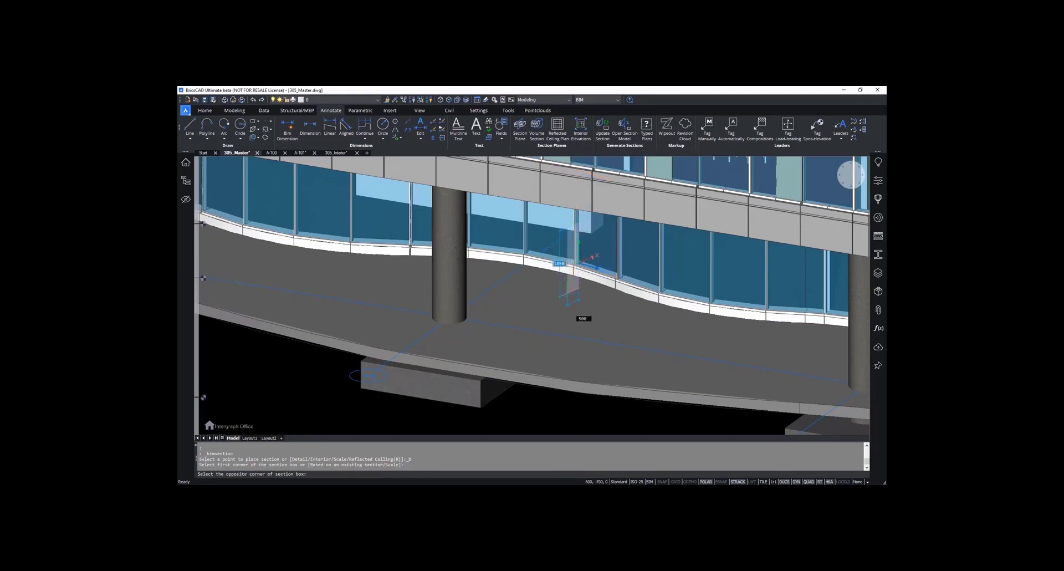
pyautogui.click(567, 293)
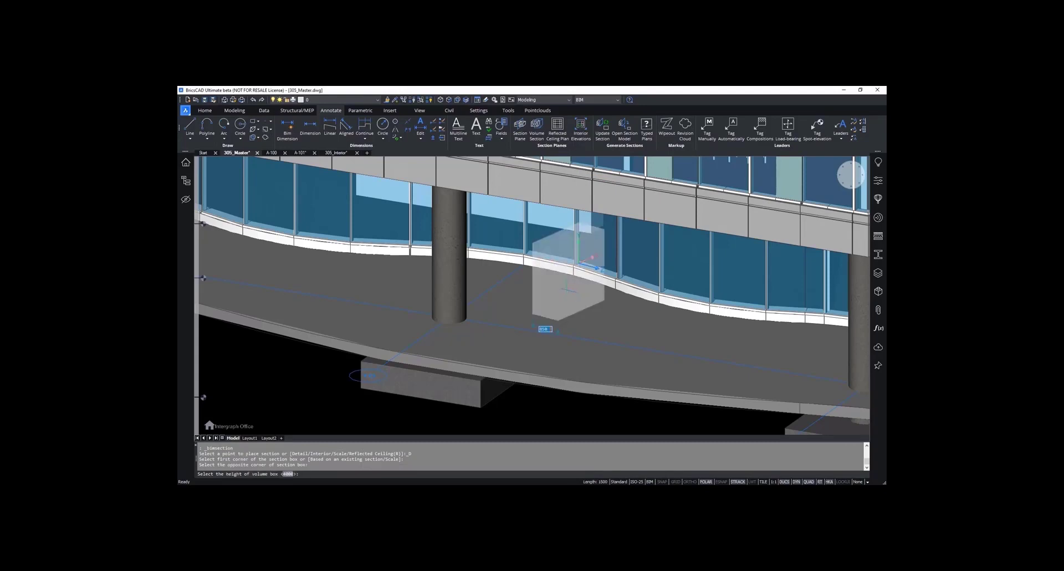
pyautogui.click(610, 303)
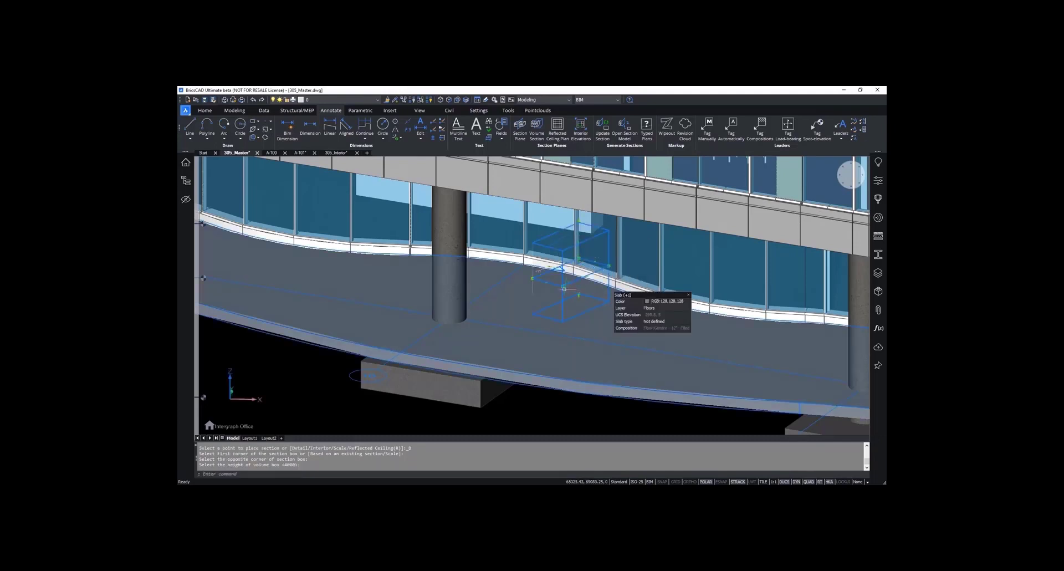
# Step: Move the section box slightly along its horizontal axis towards the curtain wall with the manipulator
pyautogui.moveTo(555, 283)
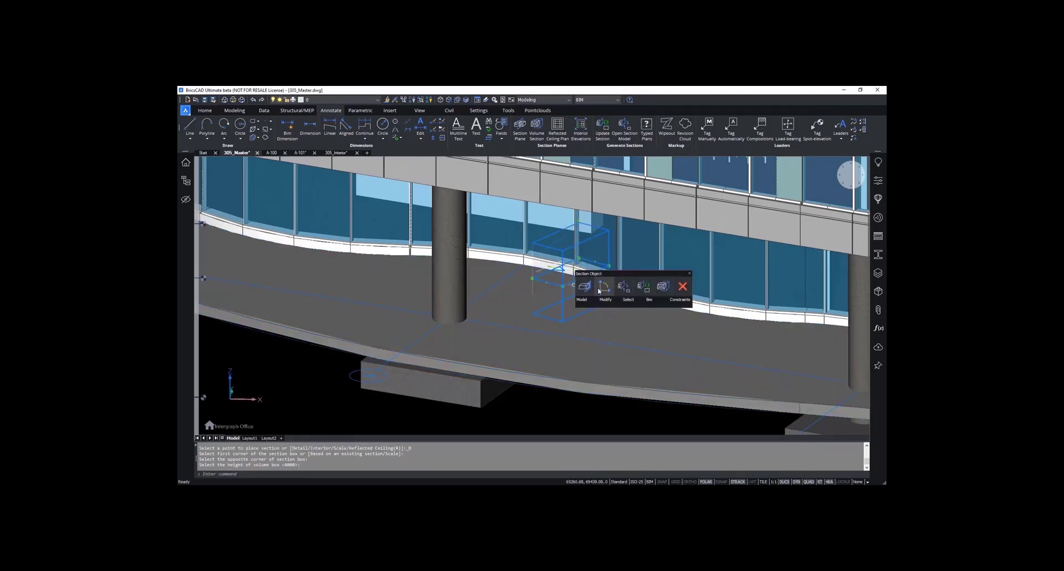
pyautogui.click(599, 290)
pyautogui.click(550, 270)
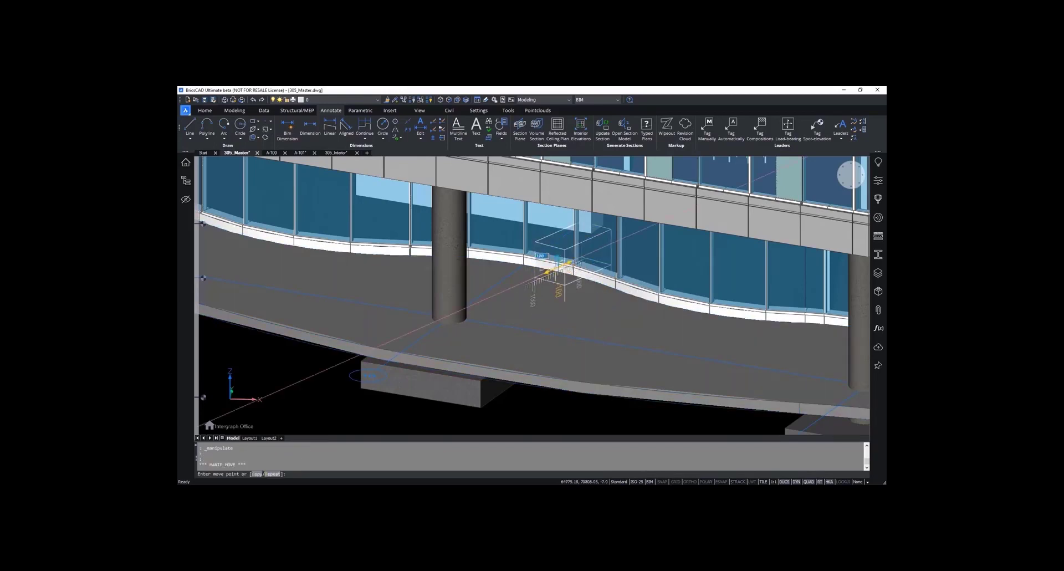
pyautogui.click(555, 269)
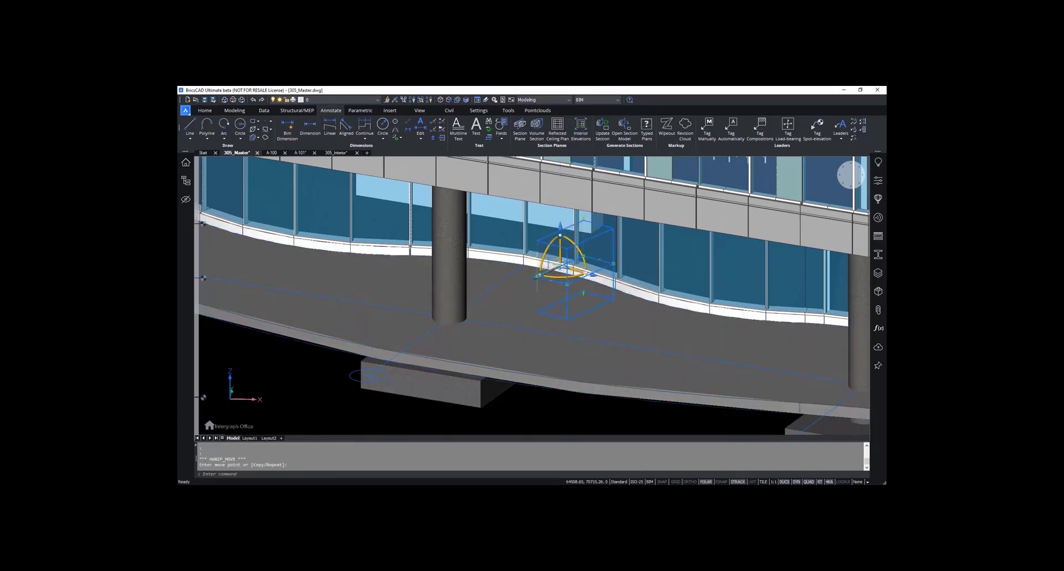
pyautogui.press('Escape')
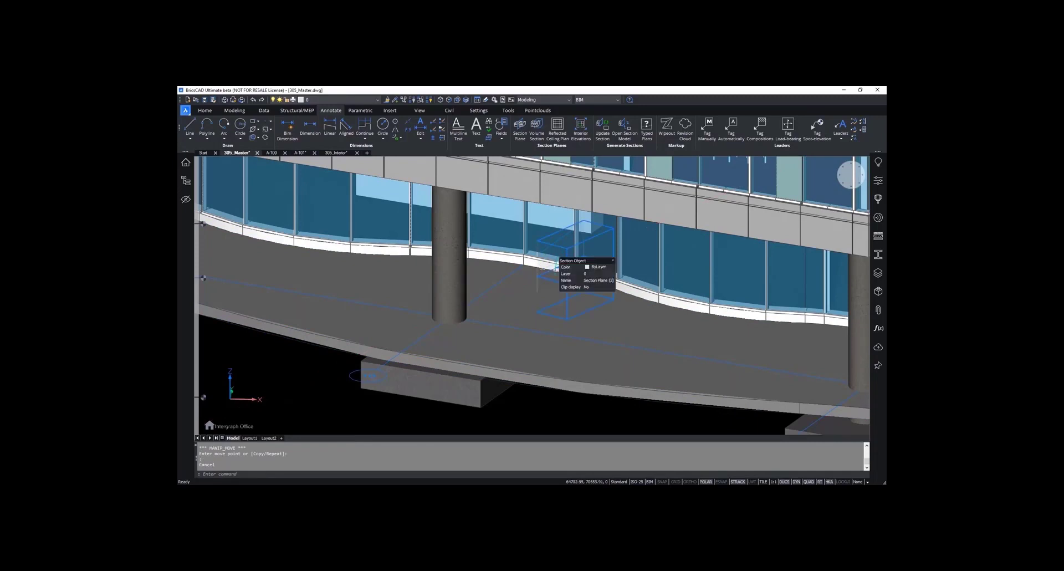
# Step: Turn on clip display for the curtain wall section and inspect the cut junction between glazing and slab from several sides
pyautogui.click(555, 266)
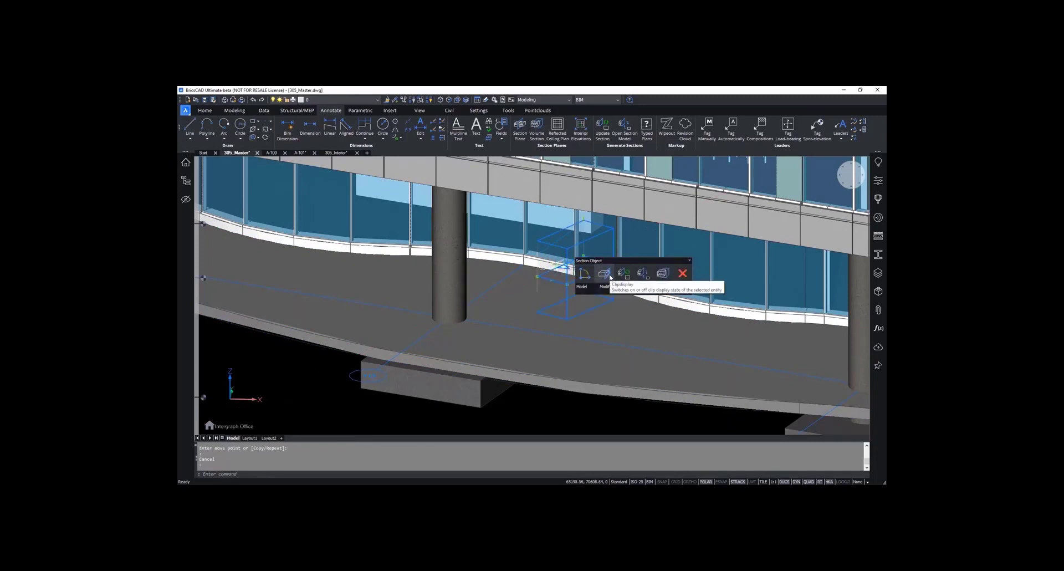
pyautogui.click(610, 273)
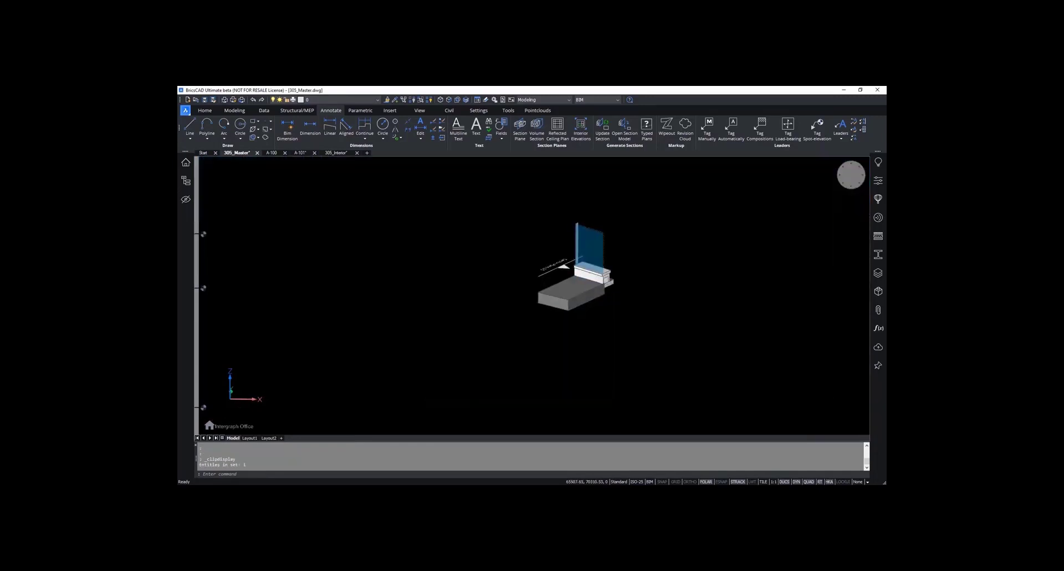
pyautogui.keyDown('shift'); pyautogui.moveTo(593, 271); pyautogui.dragTo(735, 272, button='middle'); pyautogui.keyUp('shift')
pyautogui.scroll(1, 589, 270)
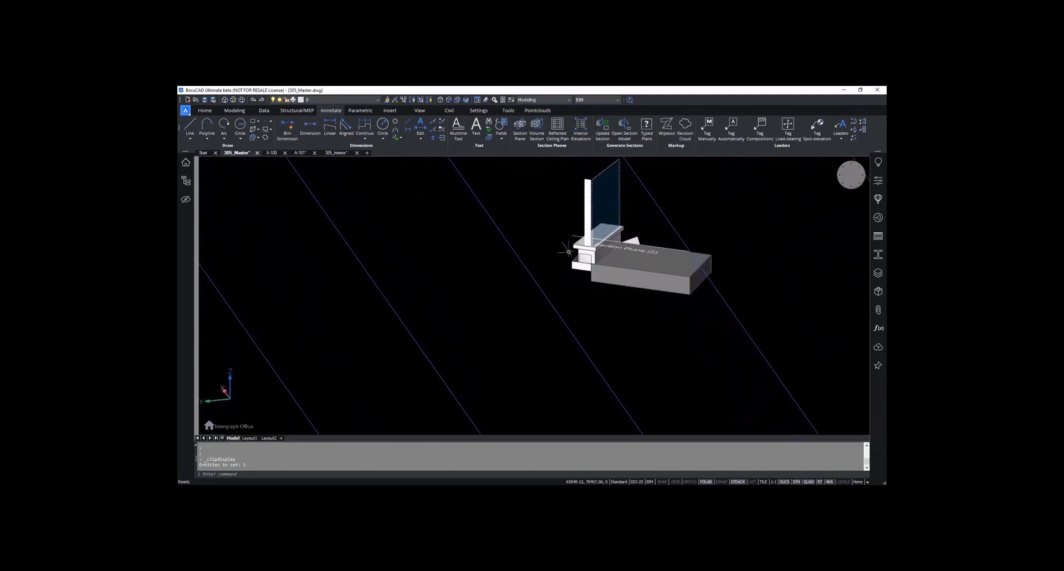
pyautogui.keyDown('shift'); pyautogui.moveTo(612, 260); pyautogui.dragTo(594, 257, button='middle'); pyautogui.keyUp('shift')
# Step: Turn off clip display for the curtain wall volume section, keeping the section selected
pyautogui.click(593, 257)
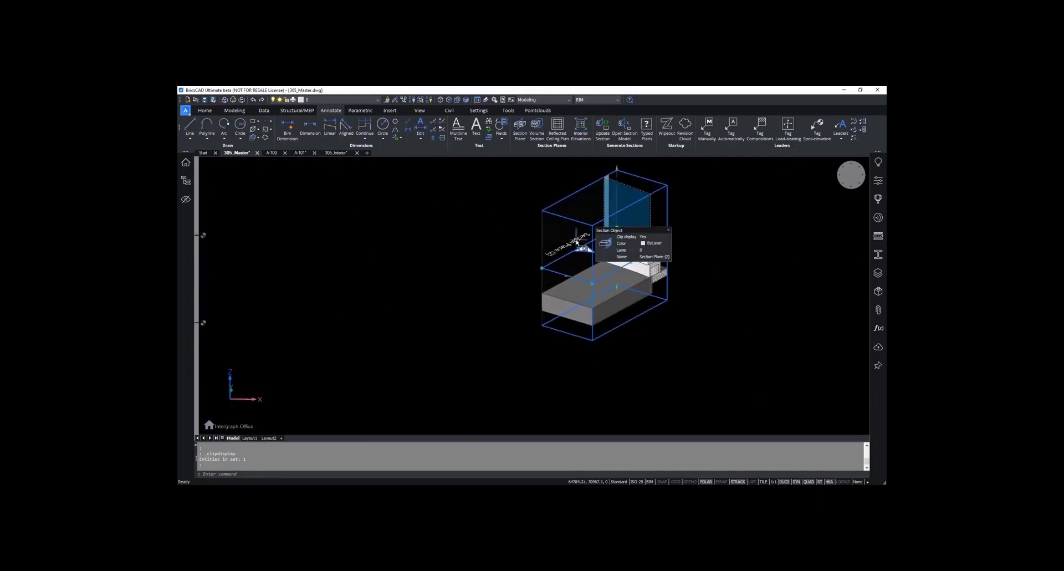
pyautogui.press('Escape')
pyautogui.press('Escape')
pyautogui.click(577, 242)
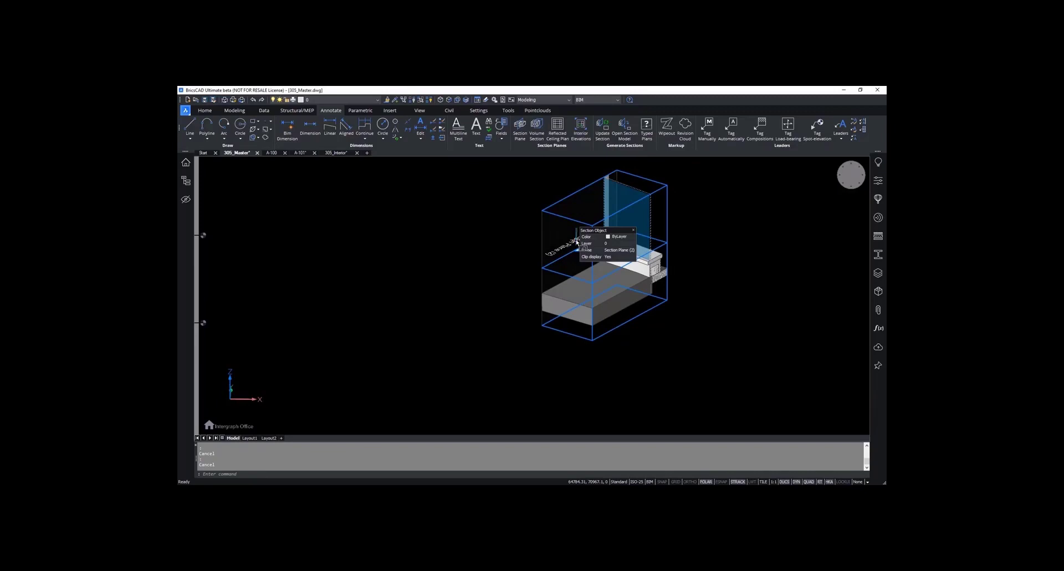
pyautogui.press('Escape')
pyautogui.press('Escape')
pyautogui.press('Escape')
pyautogui.click(576, 239)
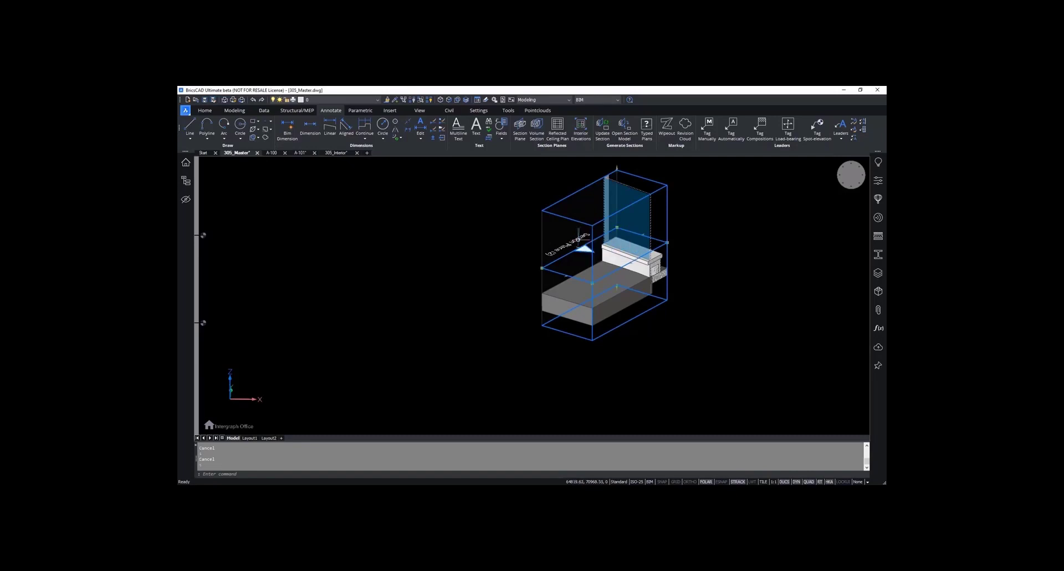
pyautogui.click(591, 241)
pyautogui.press('Escape')
pyautogui.press('Escape')
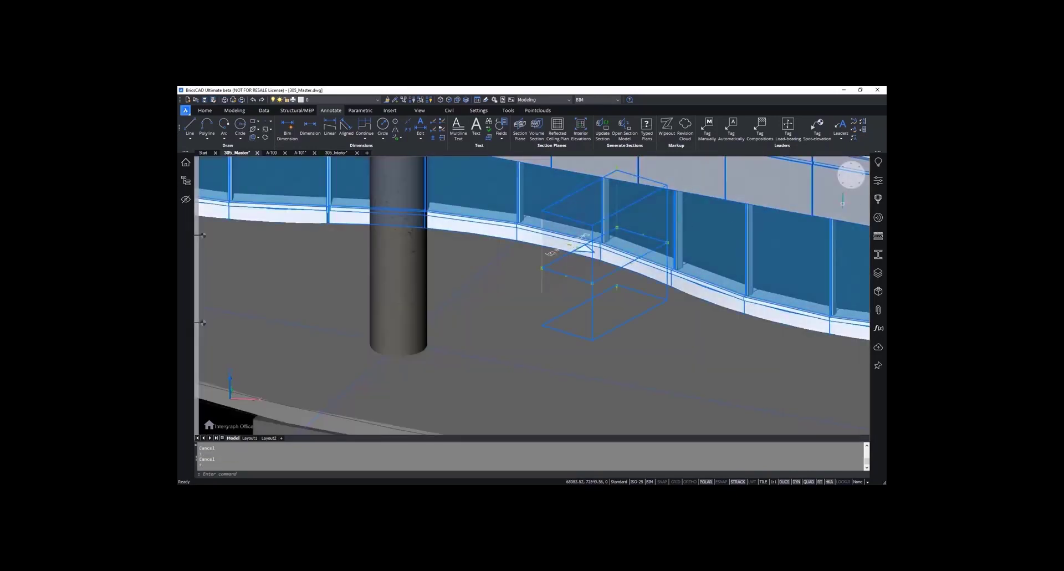
# Step: Name the selected volume section "Curtain Wall/ Ground Junction" in its properties and check its label in the model
pyautogui.click(878, 180)
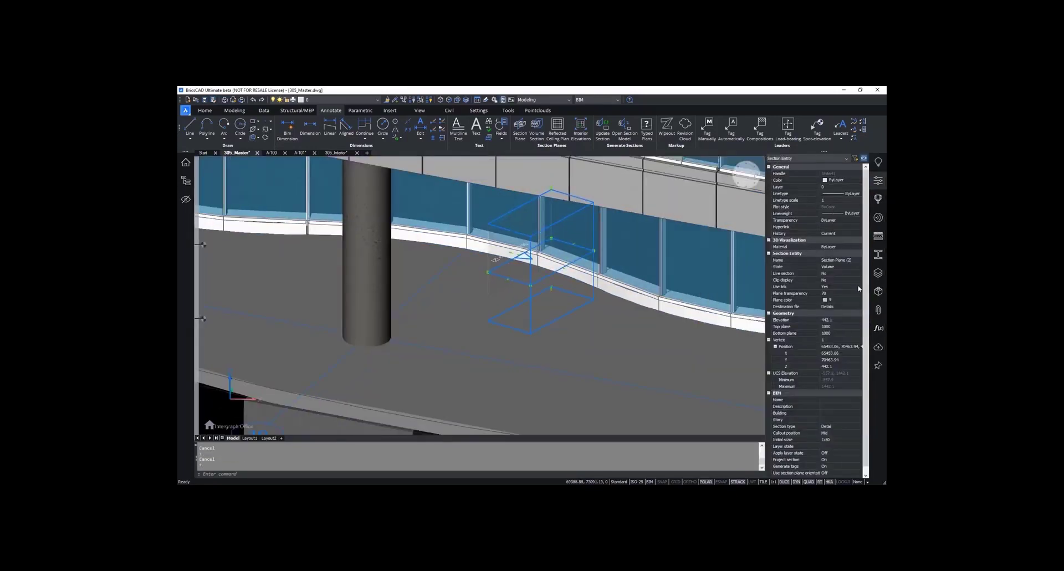
pyautogui.click(843, 260)
pyautogui.write('Curtain Wall/ Ground 3')
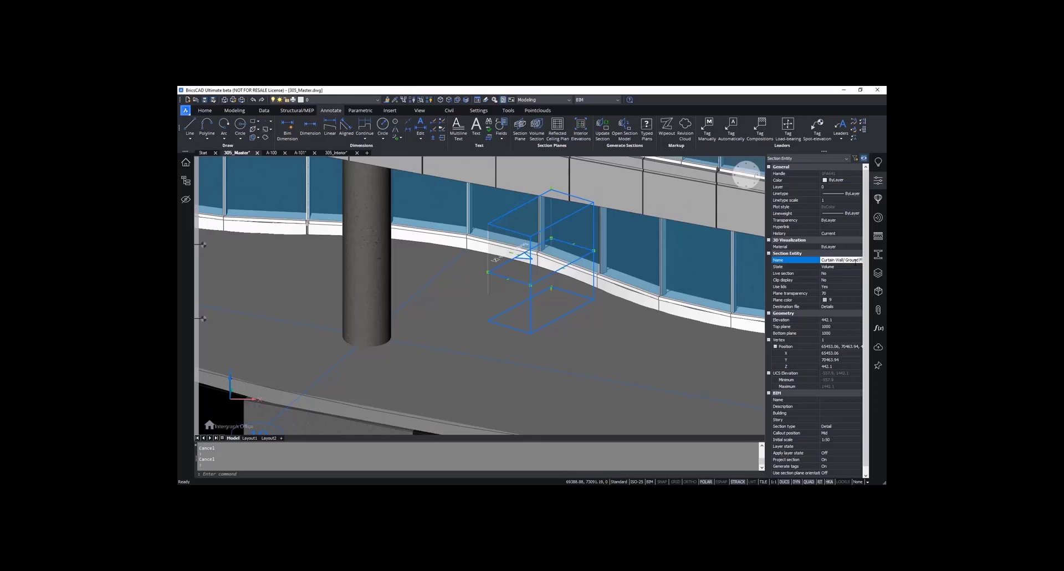
pyautogui.write('Junction')
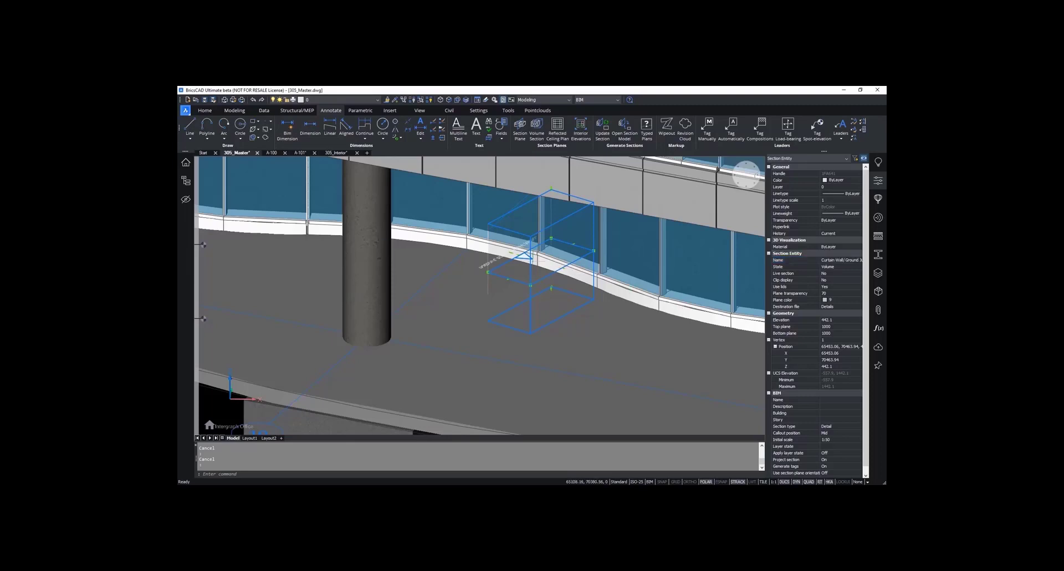
pyautogui.press('Escape')
pyautogui.scroll(2, 492, 245)
pyautogui.scroll(2, 492, 246)
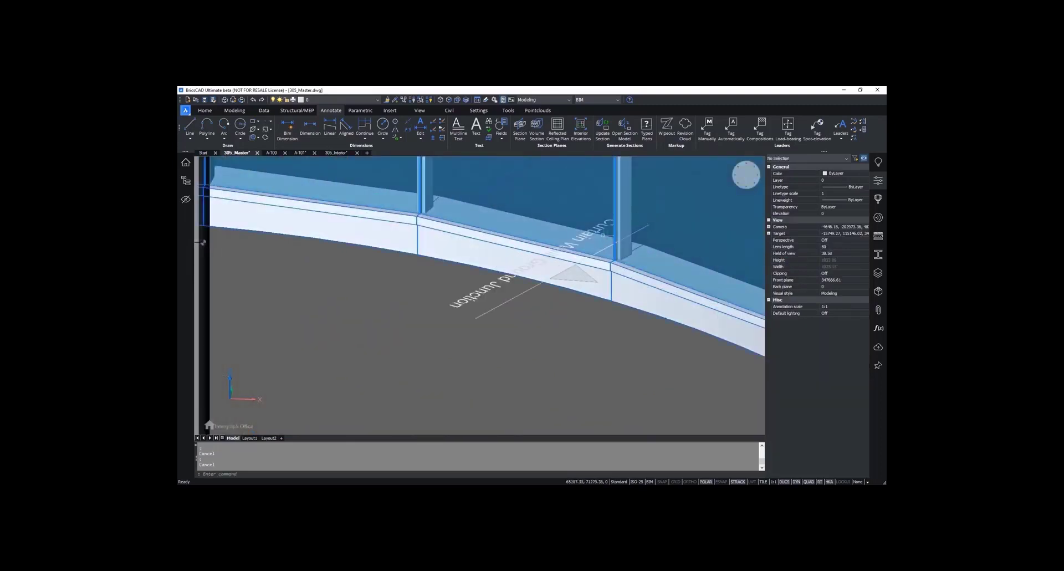
pyautogui.scroll(-3, 444, 280)
pyautogui.scroll(-4, 444, 279)
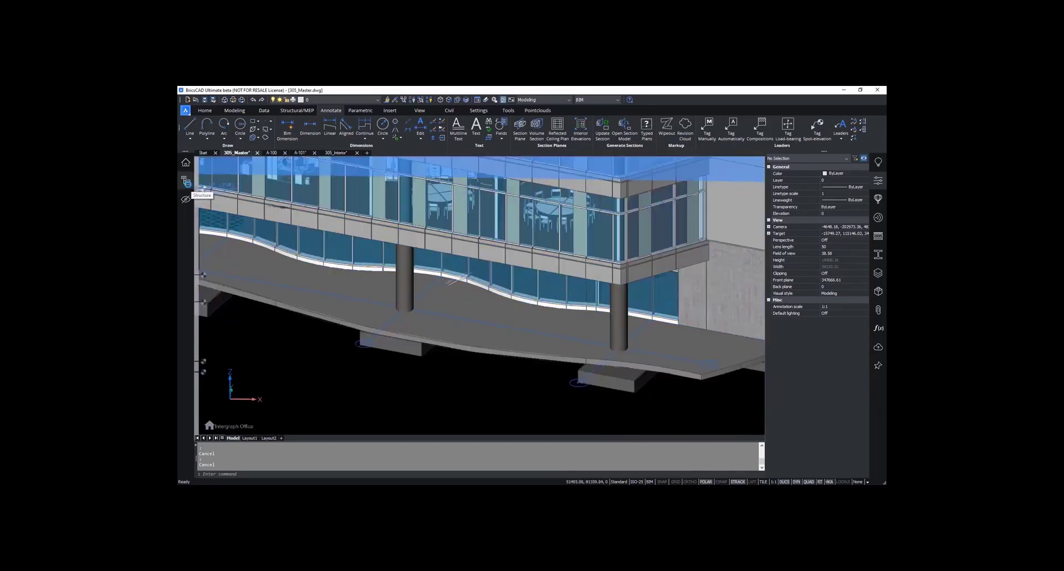
# Step: Show the model structure and expand its Sections and Detail groups
pyautogui.click(187, 182)
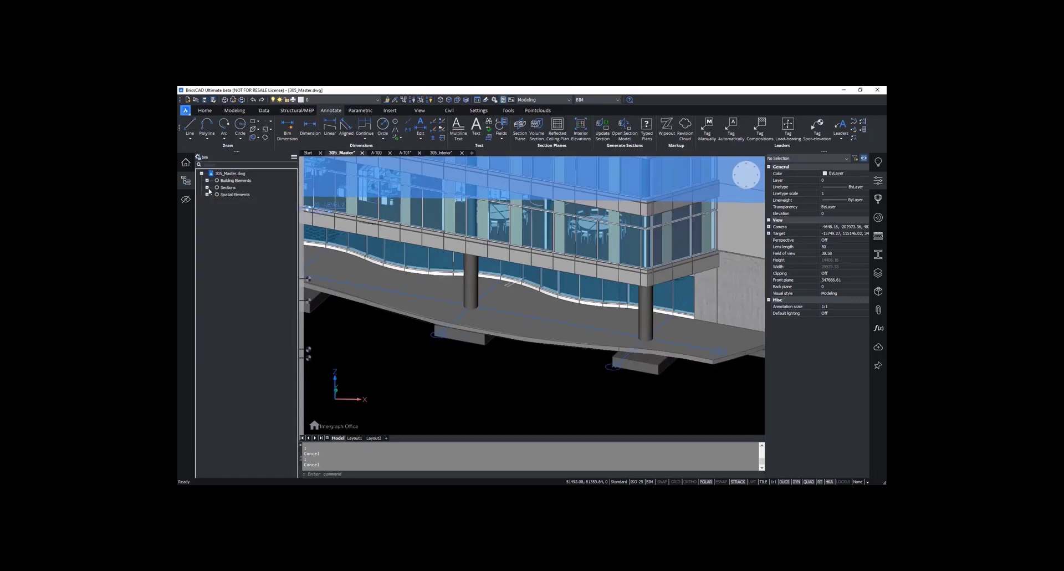
pyautogui.click(207, 188)
pyautogui.click(212, 195)
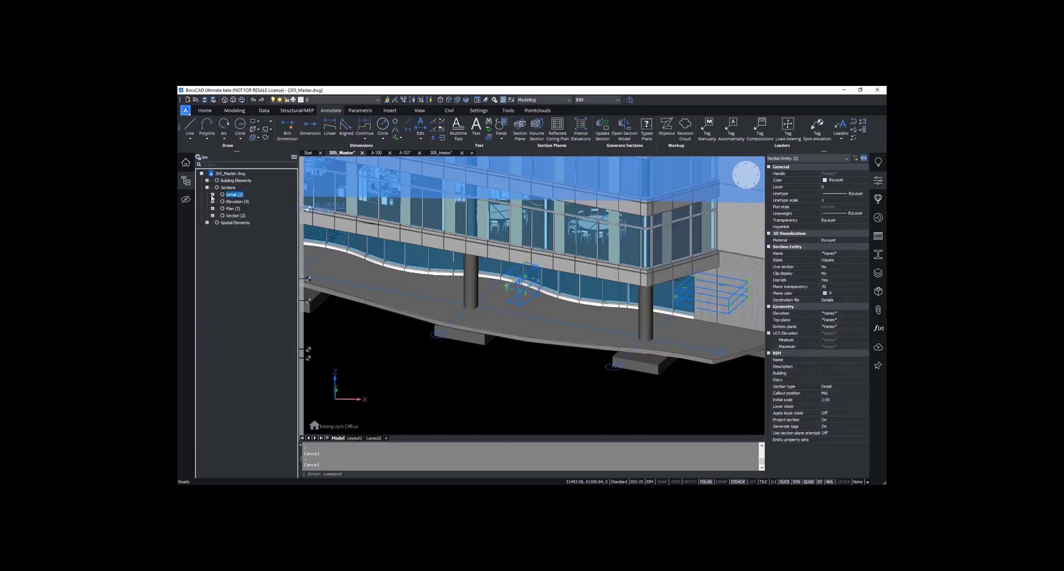
# Step: Rename the detail section at the concrete wall corner as "Curtain Wall/Core Cladding Junction"
pyautogui.click(246, 209)
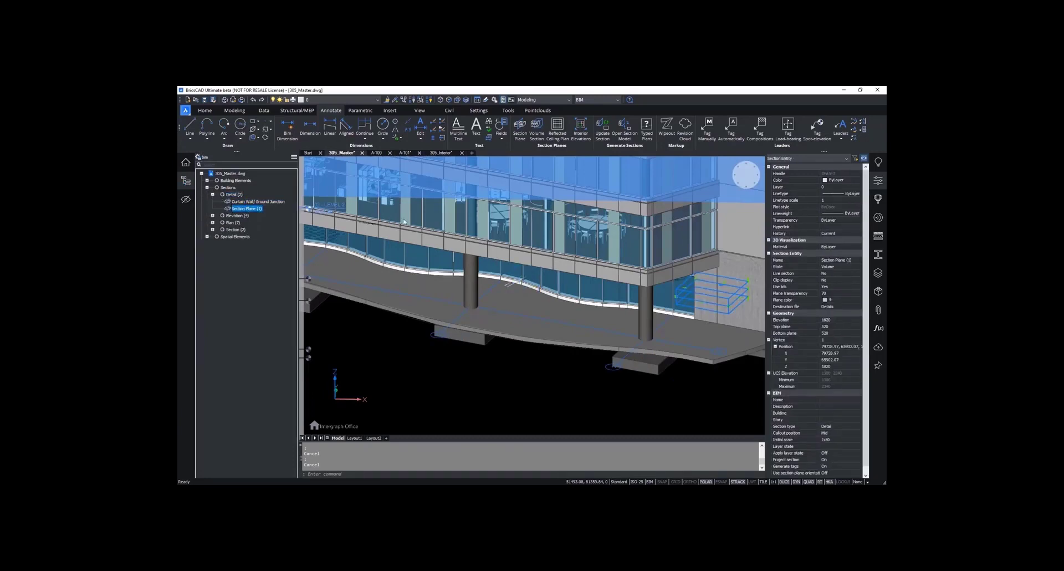
pyautogui.click(851, 261)
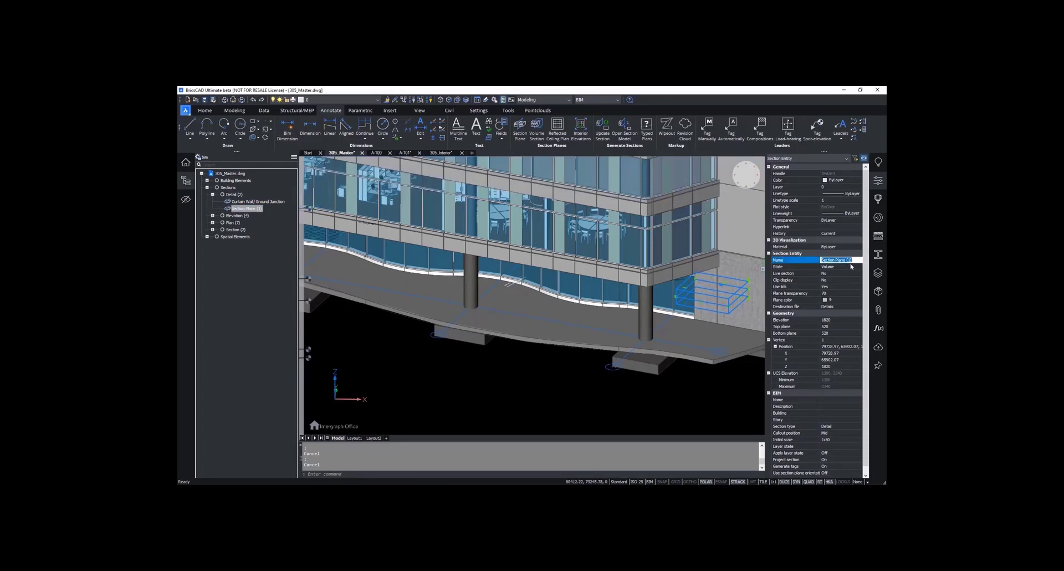
pyautogui.write('C')
pyautogui.write('urtain Wall/Core Cladding')
pyautogui.write(' Junction')
pyautogui.press('Return')
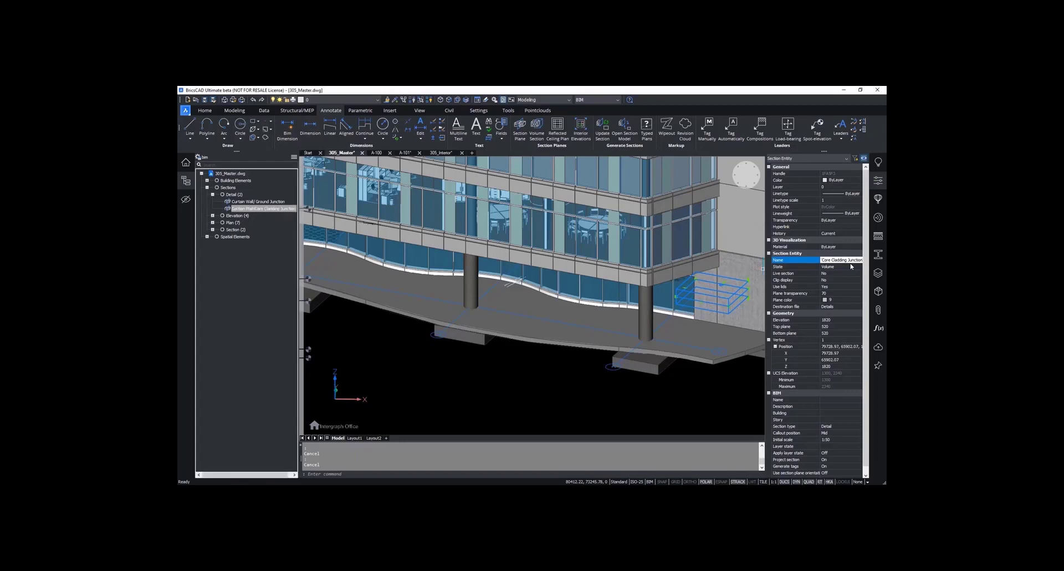
# Step: Examine the core cladding junction section using clip display, and clear the selection
pyautogui.keyDown('shift'); pyautogui.moveTo(554, 340); pyautogui.dragTo(546, 310, button='middle'); pyautogui.keyUp('shift')
pyautogui.keyDown('shift'); pyautogui.moveTo(617, 284); pyautogui.dragTo(474, 285, button='middle'); pyautogui.keyUp('shift')
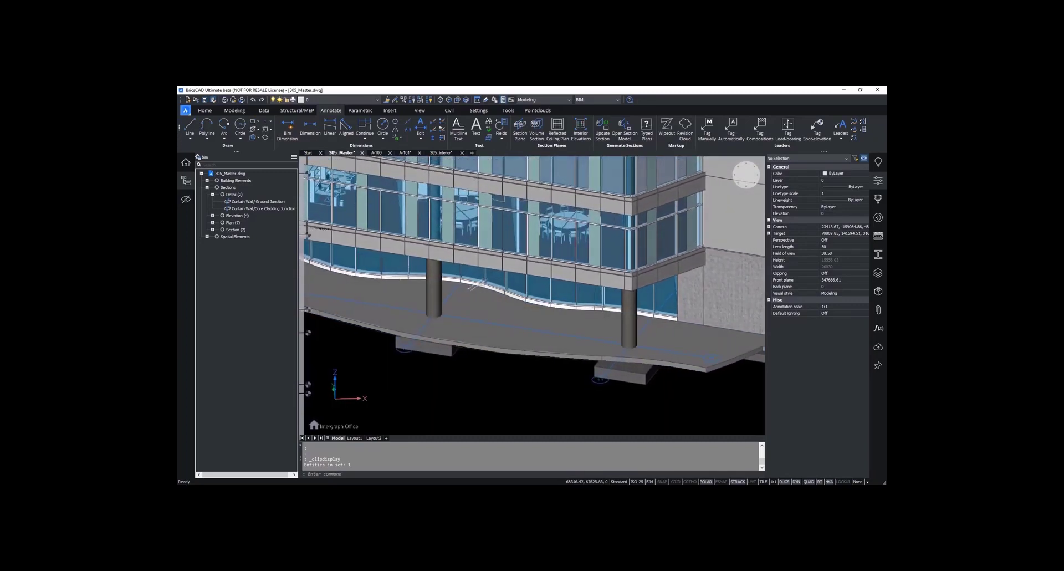
pyautogui.press('Escape')
pyautogui.press('Escape')
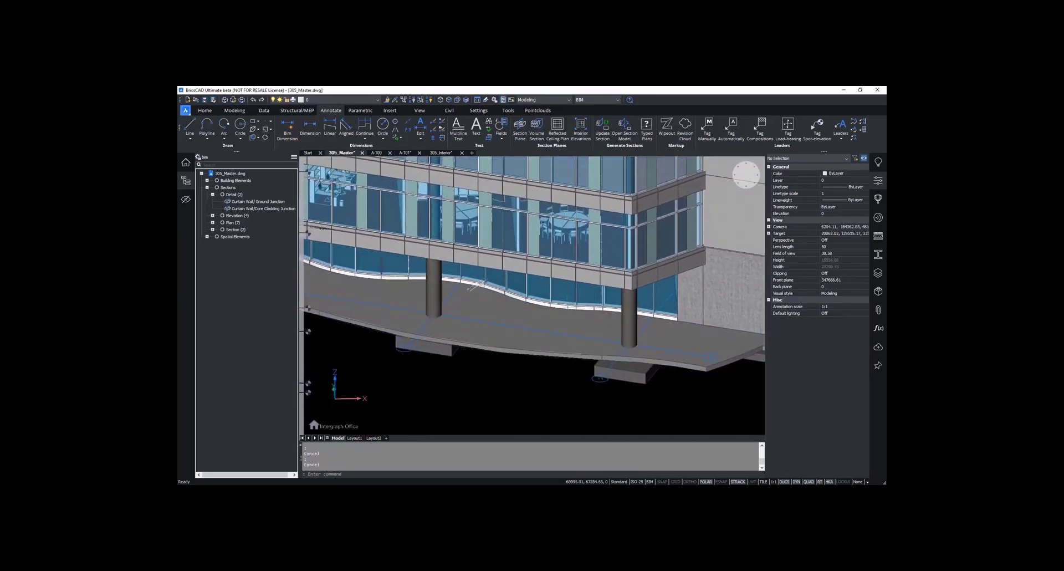
# Step: Create a volume section based on the existing lower plan section plane, about 44000 mm wide, around the building's concrete core end
pyautogui.click(537, 129)
pyautogui.click(461, 474)
pyautogui.scroll(-1, 534, 320)
pyautogui.scroll(-10, 532, 294)
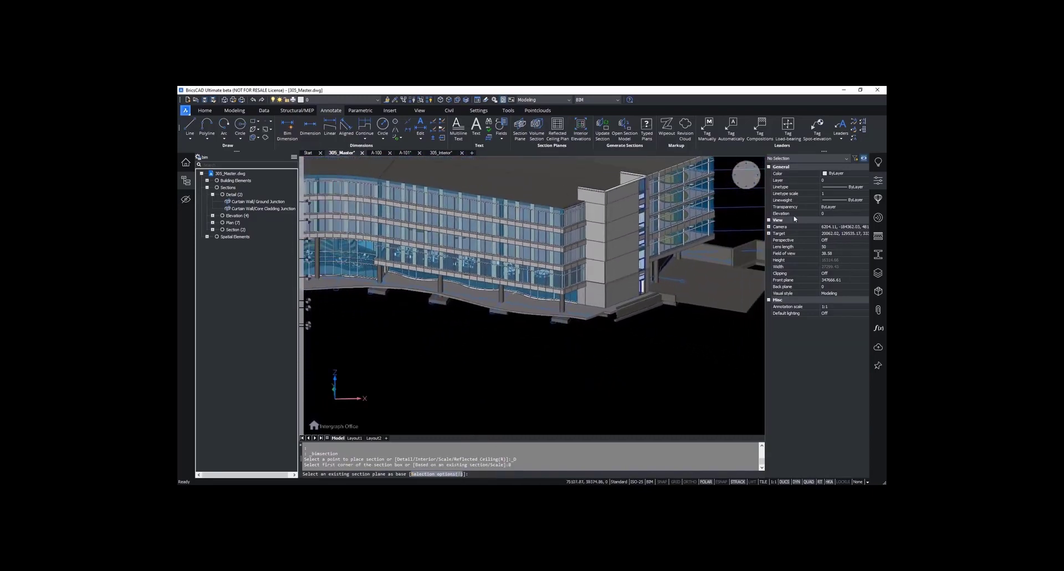
pyautogui.scroll(2, 753, 251)
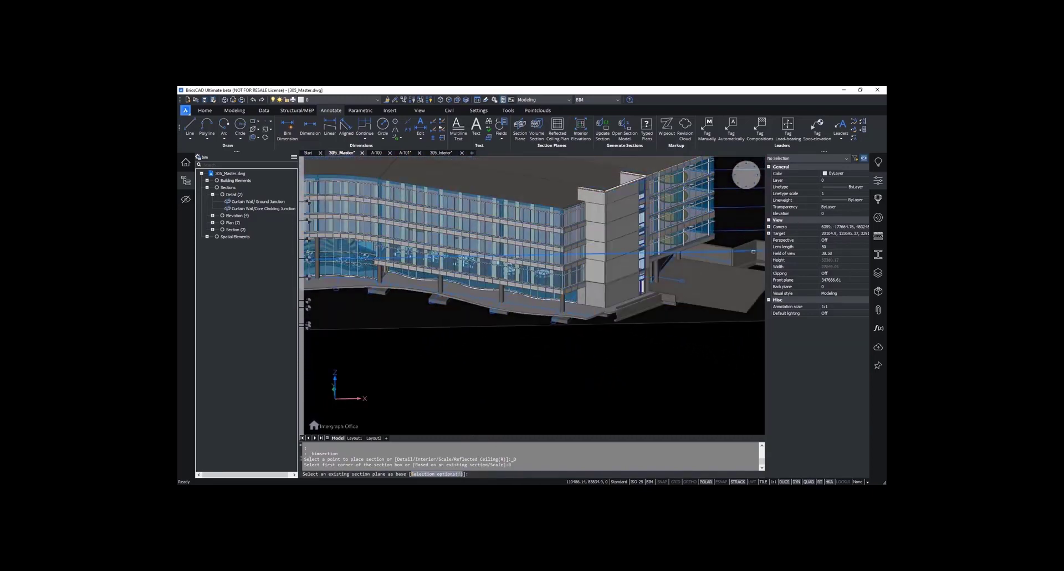
pyautogui.click(753, 251)
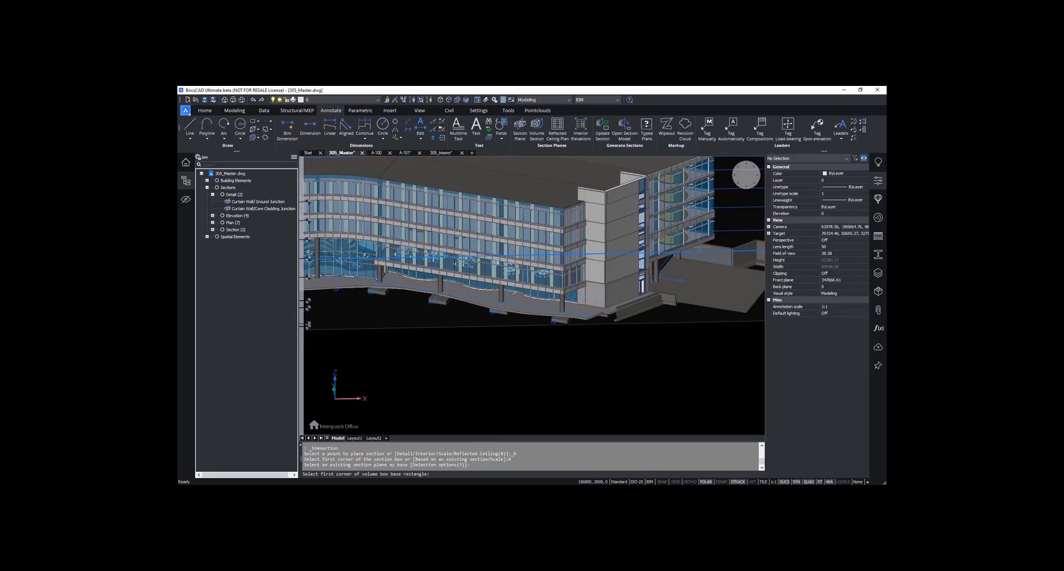
pyautogui.click(746, 176)
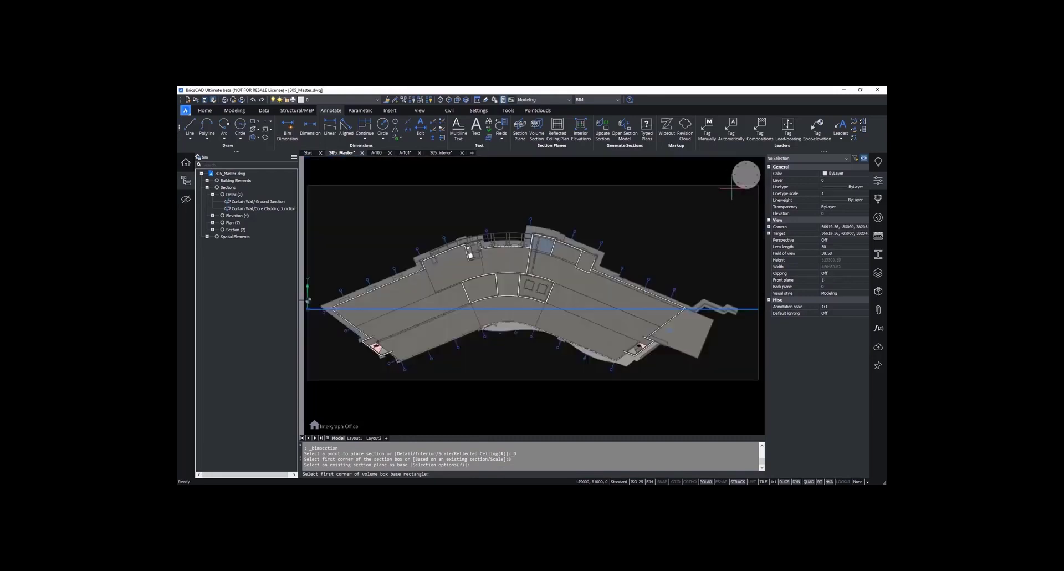
pyautogui.click(689, 272)
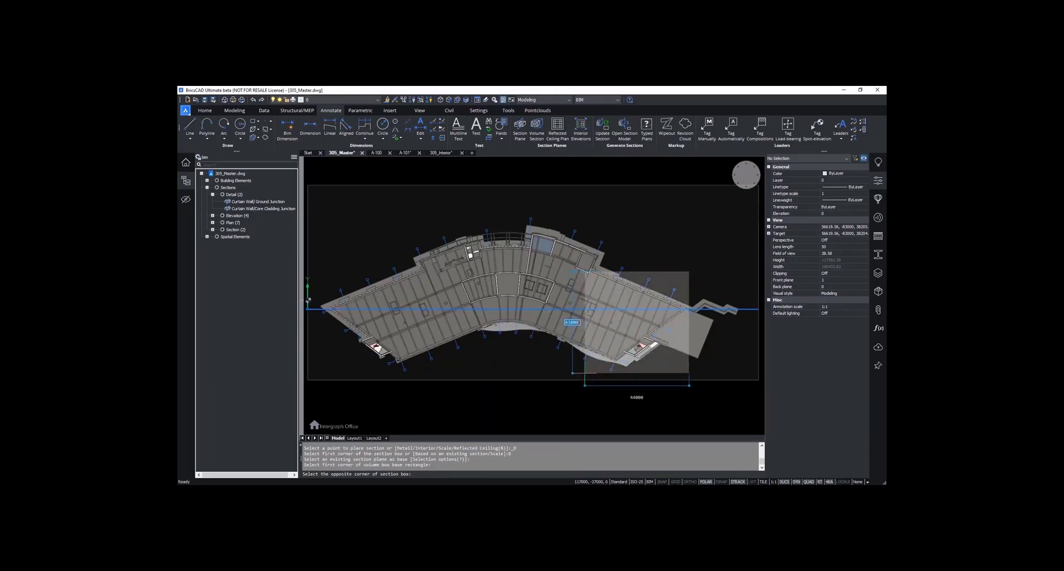
pyautogui.click(583, 372)
pyautogui.keyDown('shift'); pyautogui.moveTo(584, 372); pyautogui.dragTo(585, 323, button='middle'); pyautogui.keyUp('shift')
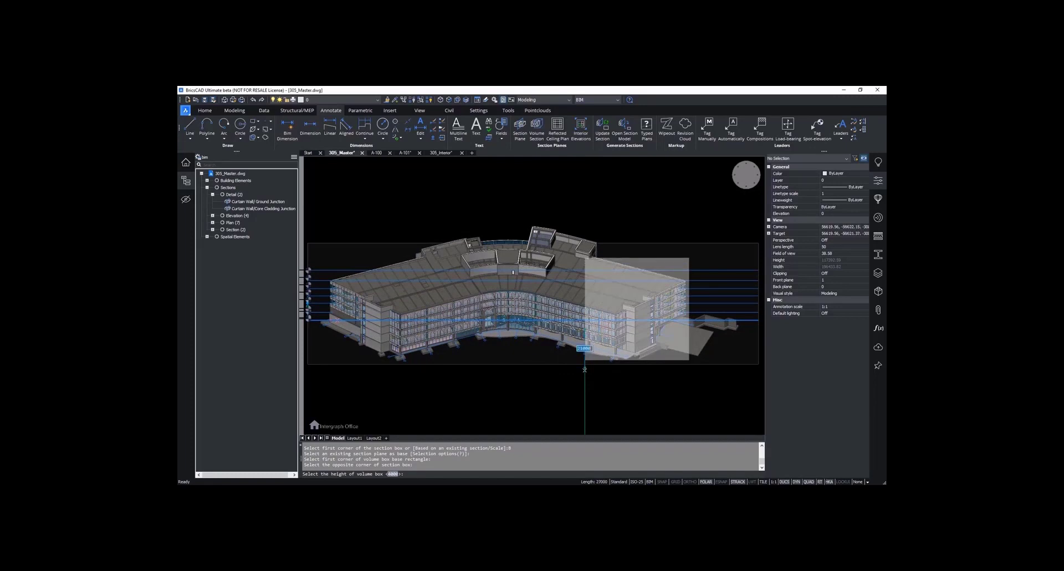
pyautogui.click(600, 324)
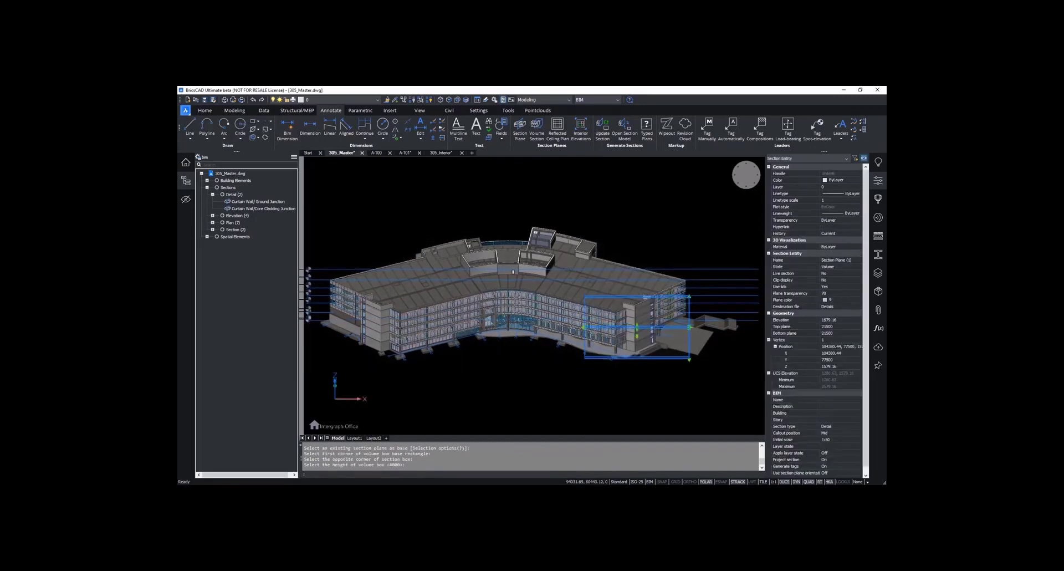
# Step: Name the new volume section "Part Plan 1" and keep its state as Volume
pyautogui.scroll(3, 660, 340)
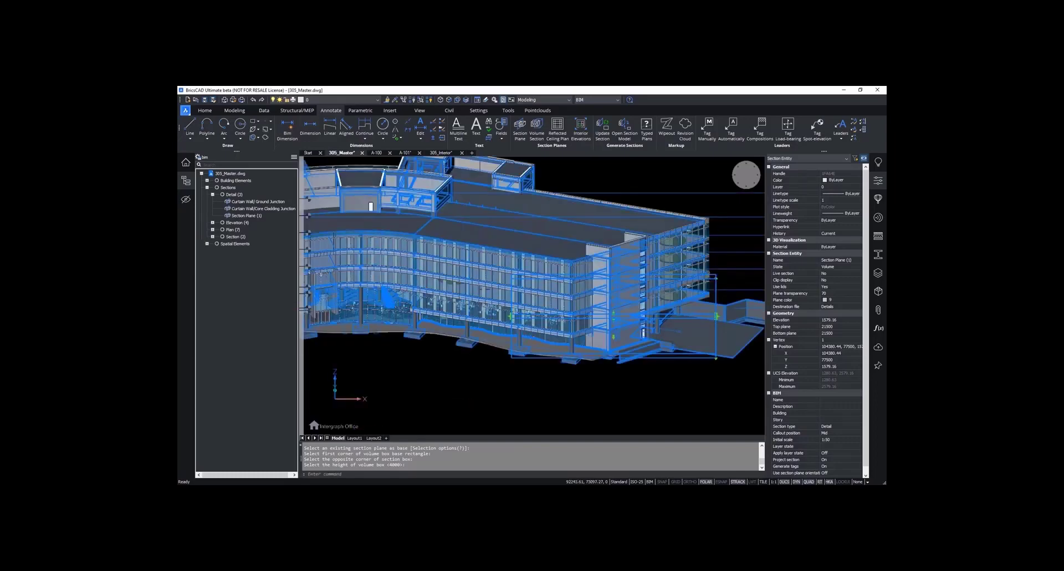
pyautogui.moveTo(648, 364)
pyautogui.keyDown('shift'); pyautogui.mouseDown(button='middle')
pyautogui.moveTo(648, 343)
pyautogui.moveTo(647, 354)
pyautogui.mouseUp(button='middle'); pyautogui.keyUp('shift')
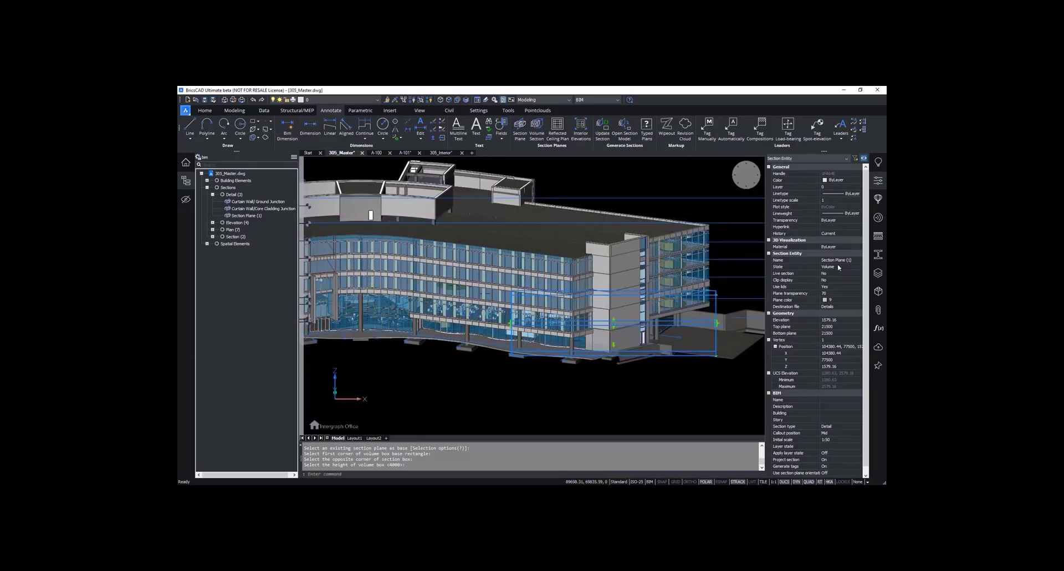
pyautogui.click(838, 260)
pyautogui.write('Pa')
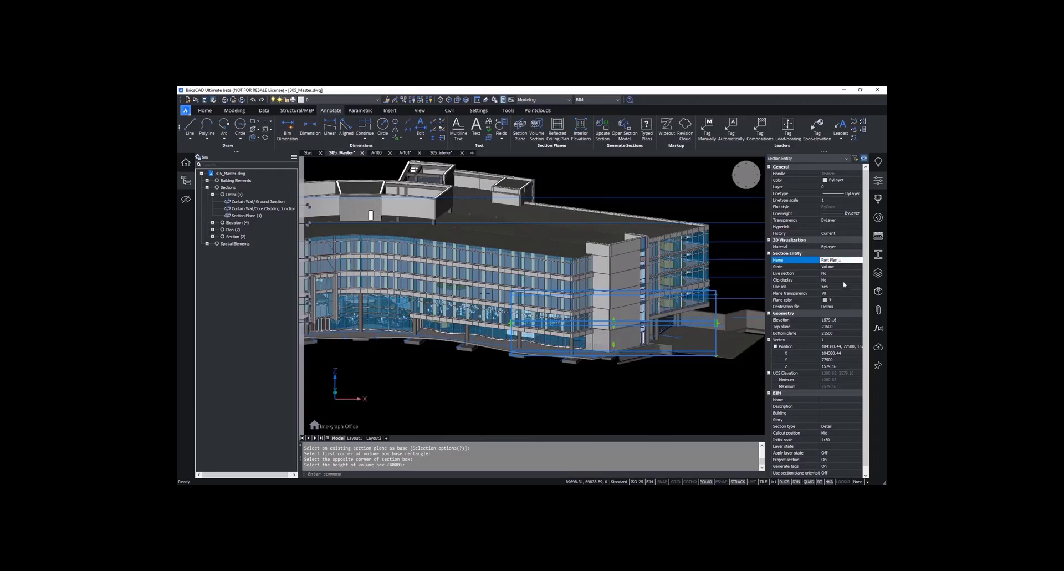
pyautogui.write('rt Plan 1')
pyautogui.click(840, 268)
pyautogui.click(840, 268)
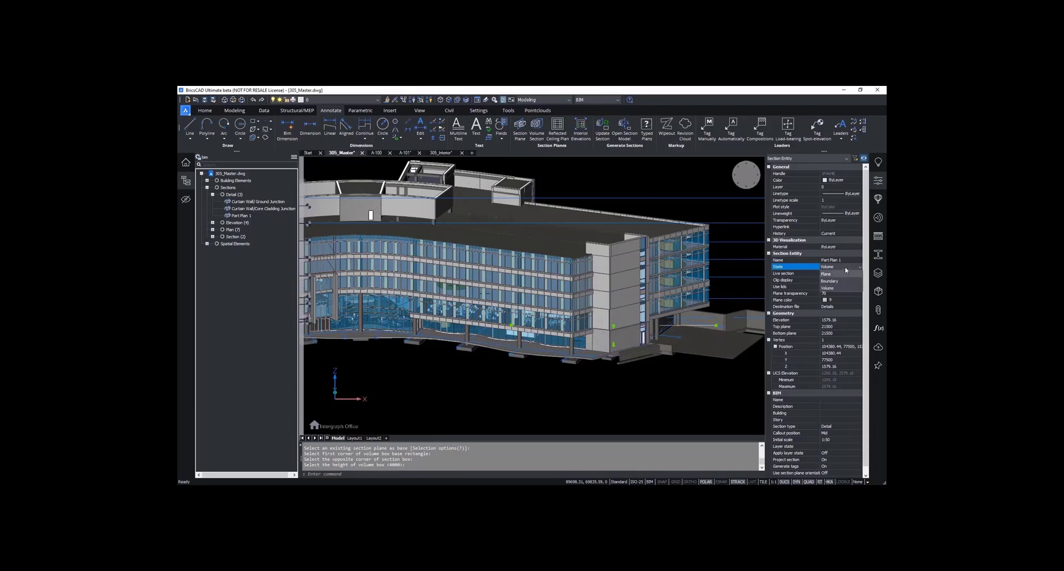
pyautogui.click(847, 270)
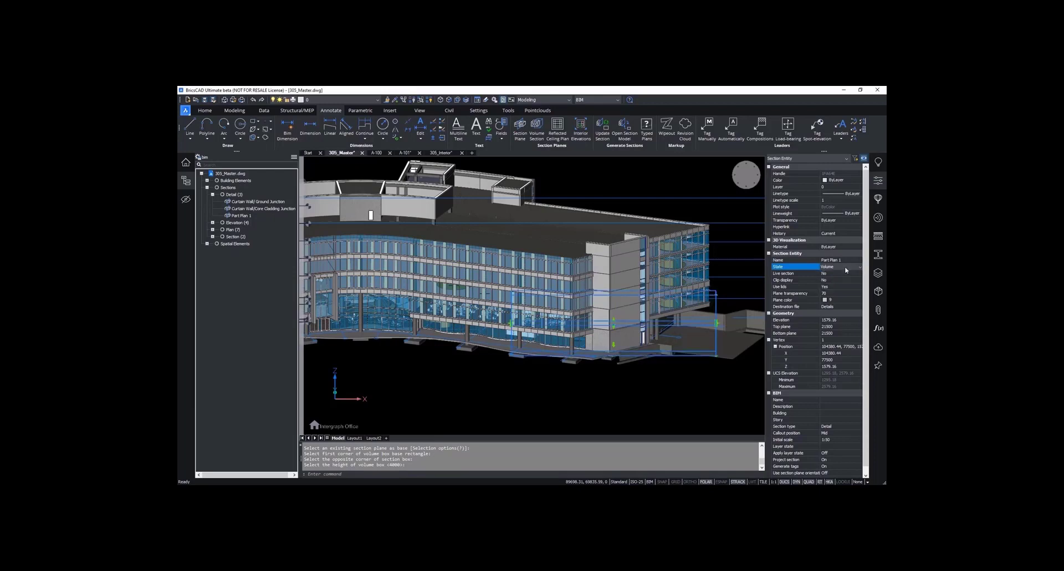
# Step: Set the section type of Part Plan 1 to Plan
pyautogui.click(840, 426)
pyautogui.click(839, 426)
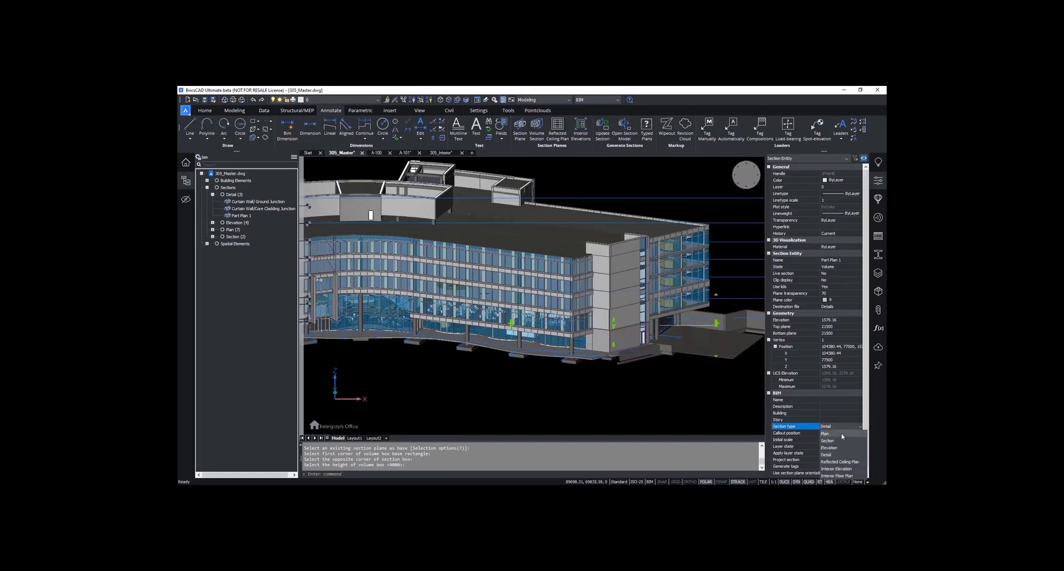
pyautogui.click(843, 435)
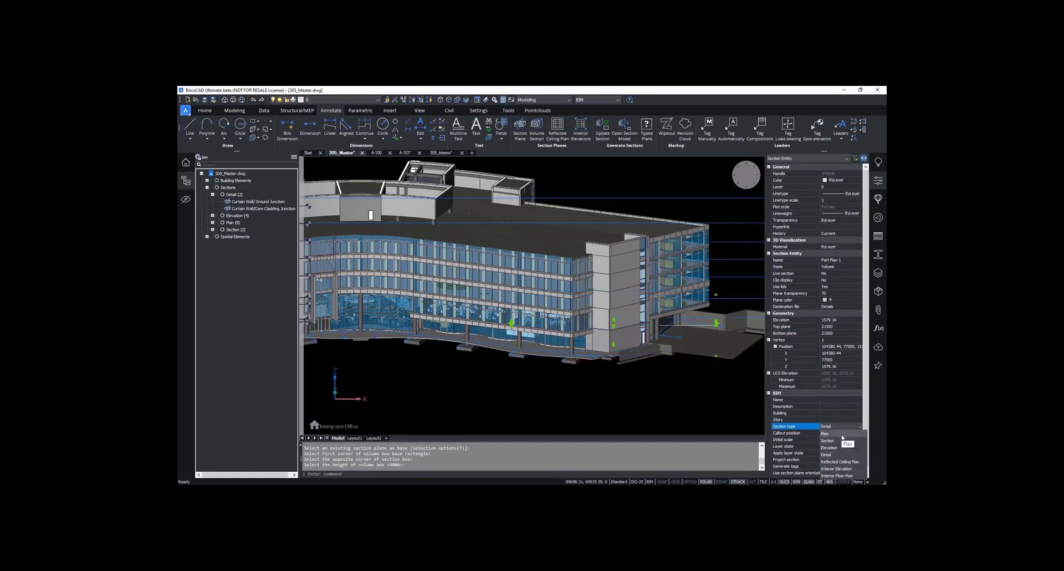
pyautogui.click(843, 437)
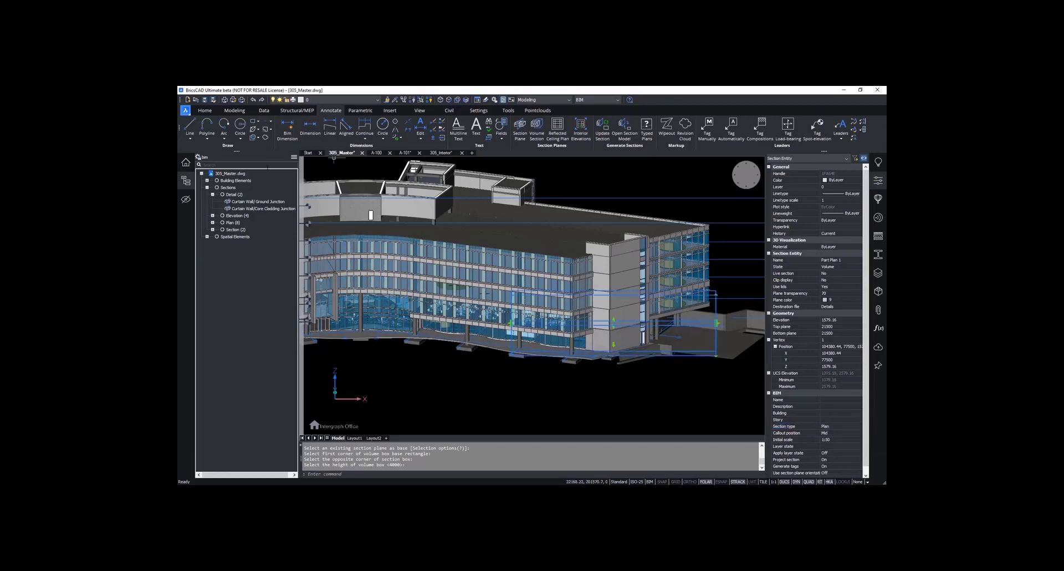
# Step: Set the initial scale of both Detail sections to 1:10 and clear the selection
pyautogui.click(233, 195)
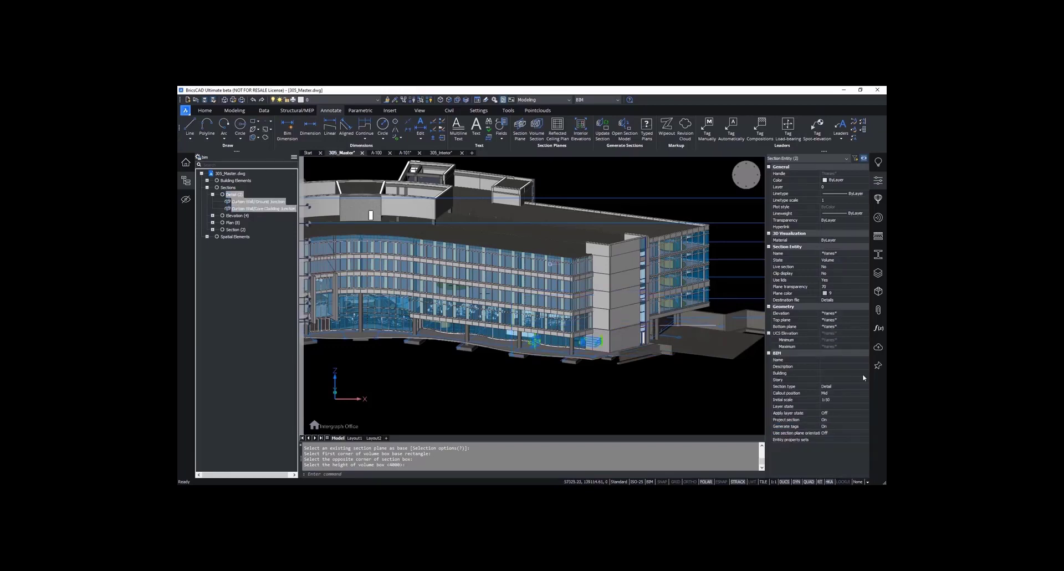
pyautogui.click(859, 400)
pyautogui.click(867, 400)
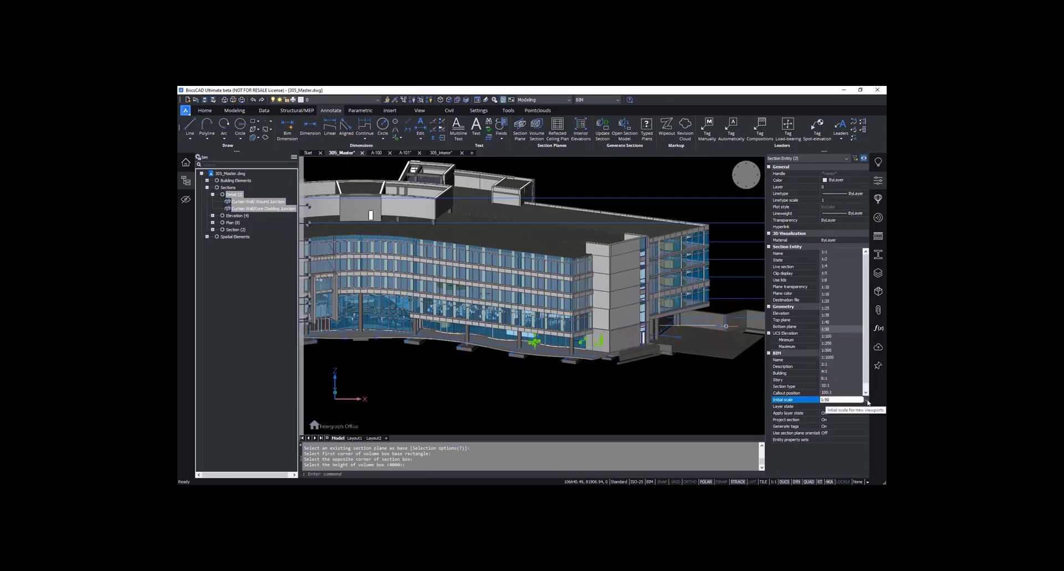
pyautogui.click(844, 287)
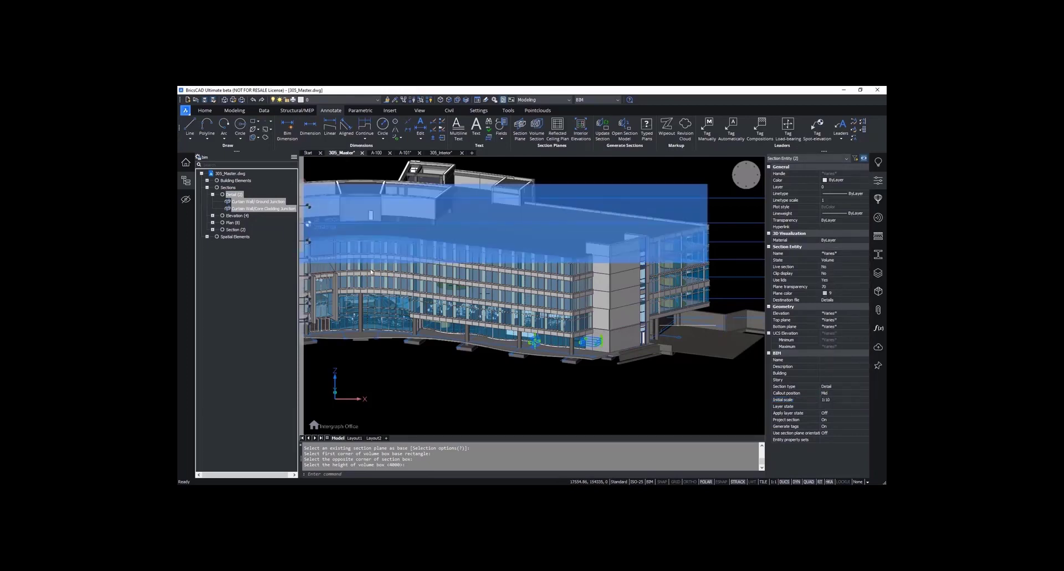
pyautogui.press('Escape')
pyautogui.press('Escape')
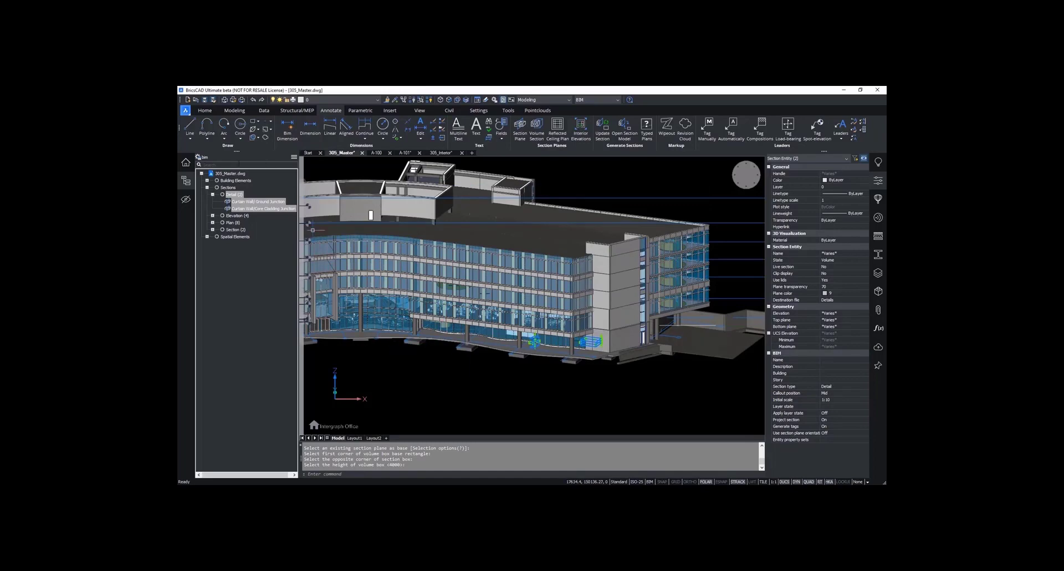
# Step: Show the project's sheets and open Sheetset Setup for the Intergraph 305 sheet set
pyautogui.click(188, 182)
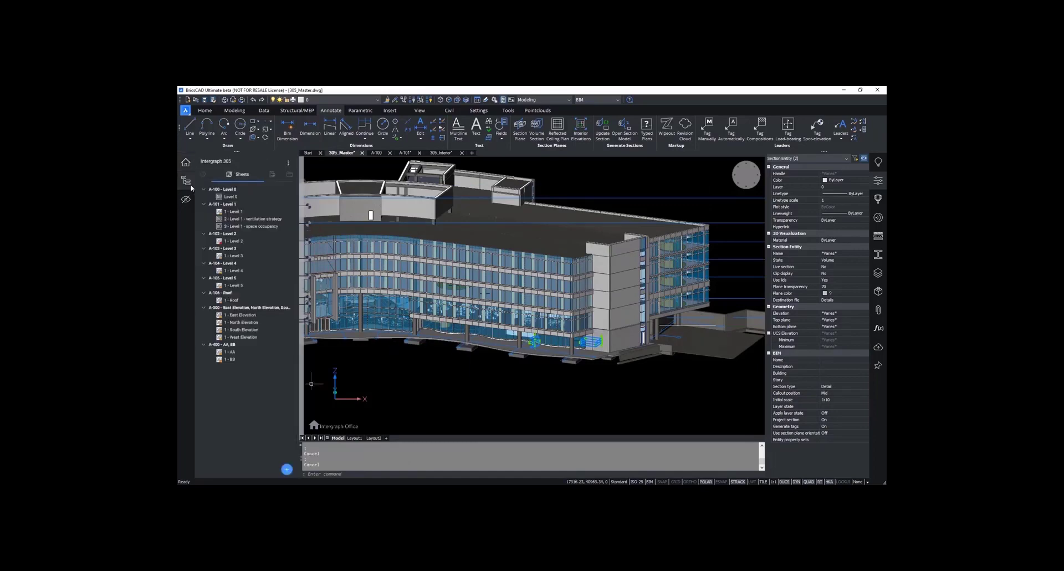
pyautogui.click(288, 162)
pyautogui.click(238, 182)
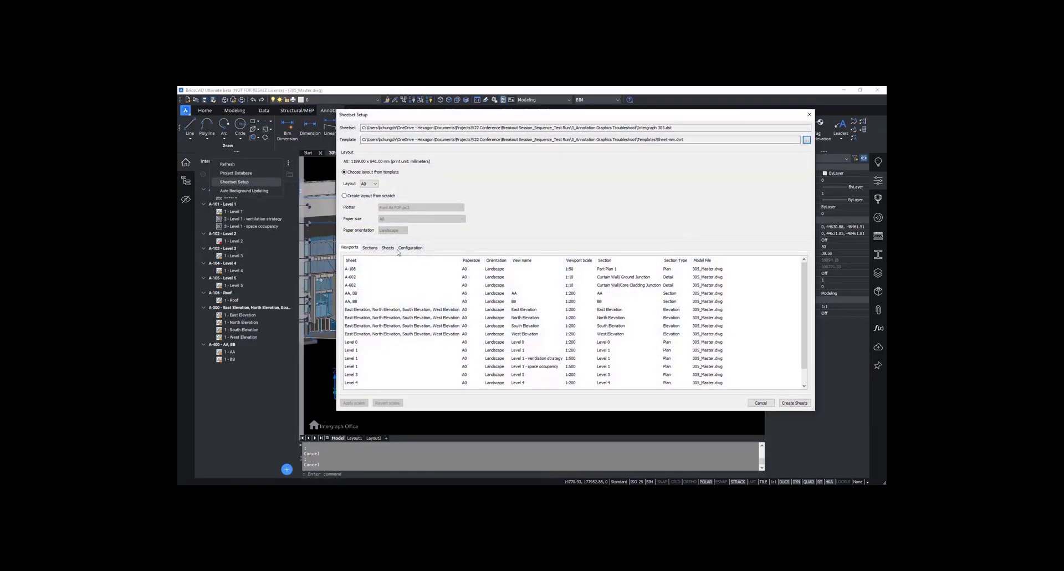
# Step: Review the included sections, the layouts of sheets A-108 and A-602, and the sheet numbering configuration
pyautogui.click(369, 248)
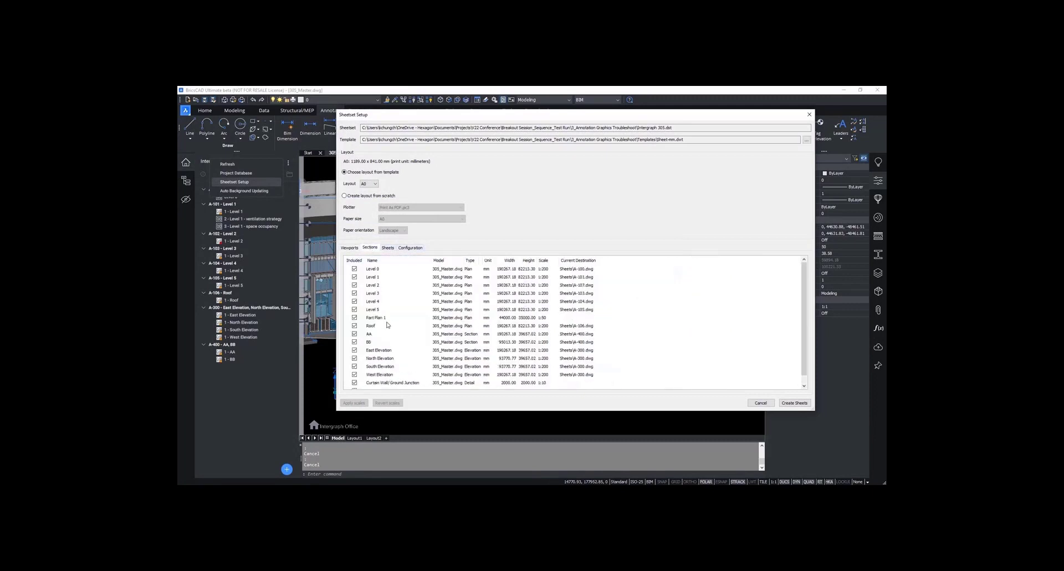
pyautogui.scroll(1, 387, 306)
pyautogui.click(388, 248)
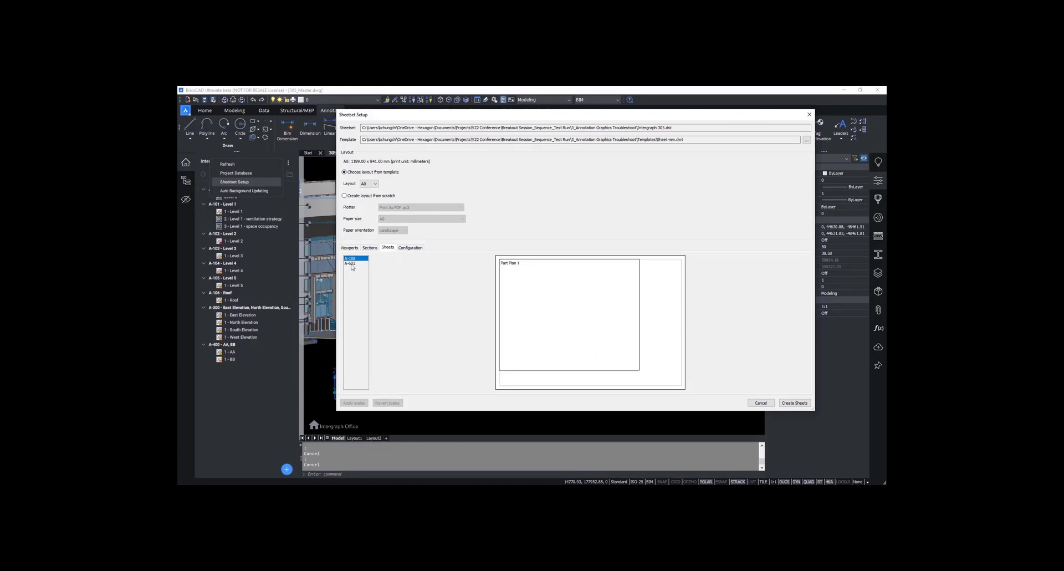
pyautogui.click(352, 264)
pyautogui.click(353, 259)
pyautogui.click(410, 248)
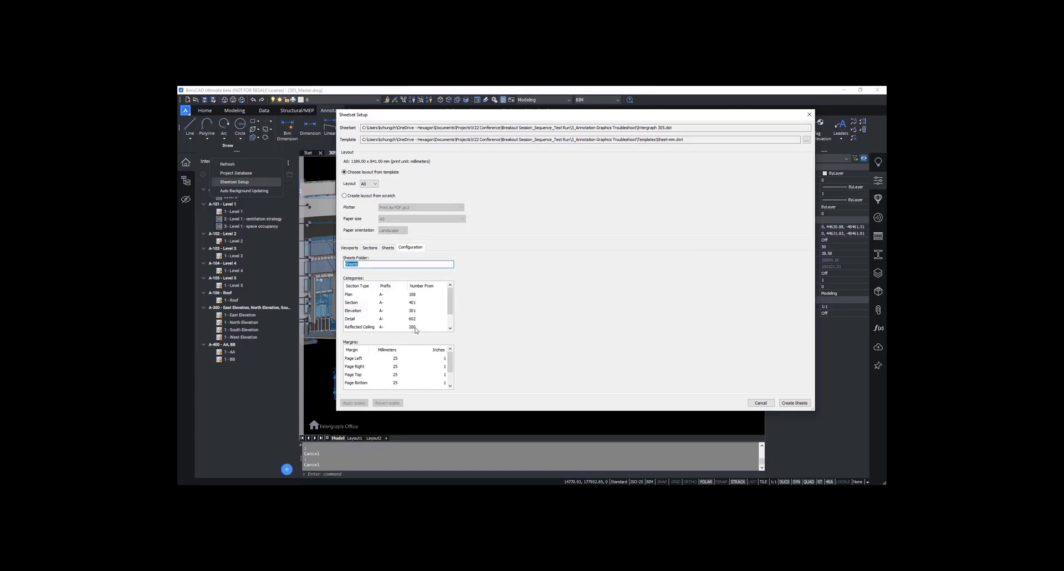
# Step: Create the sheets for Part Plan 1 and the two curtain wall junction details
pyautogui.click(795, 403)
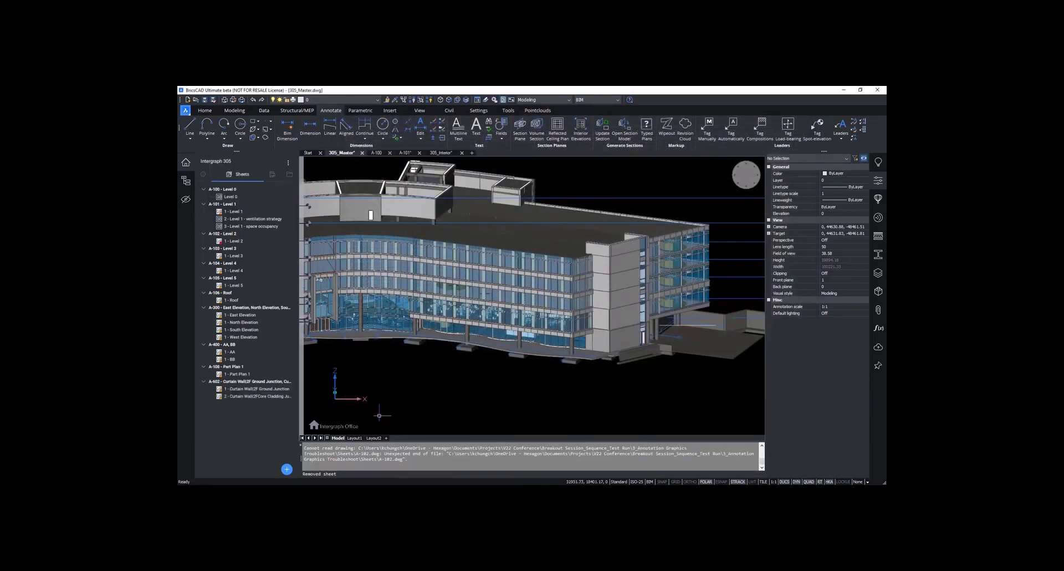
pyautogui.press('Escape')
pyautogui.press('Escape')
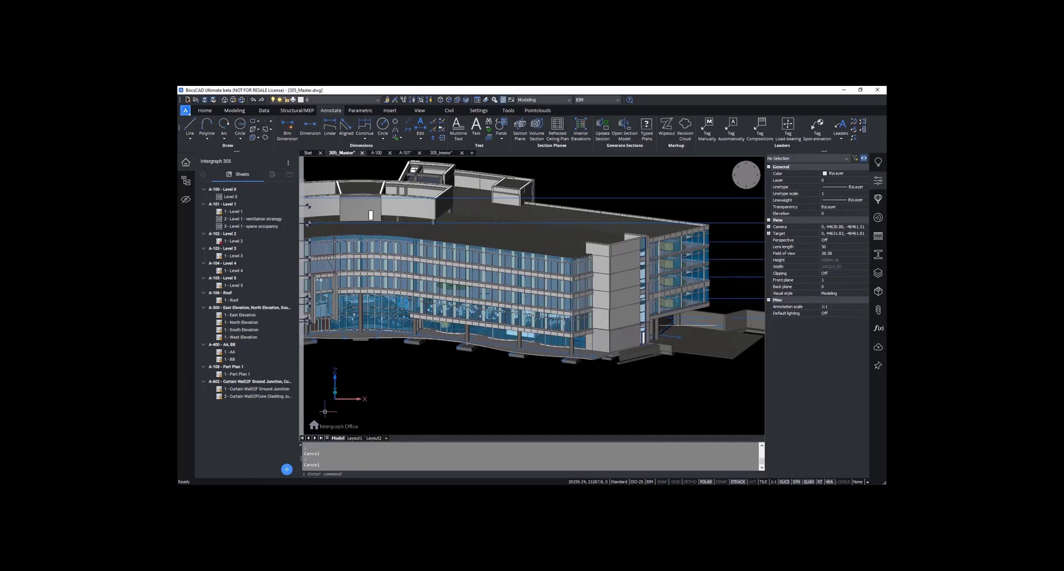
# Step: Open the A-108 Part Plan 1 sheet and update its plan viewport from the model section
pyautogui.rightClick(227, 367)
pyautogui.click(246, 388)
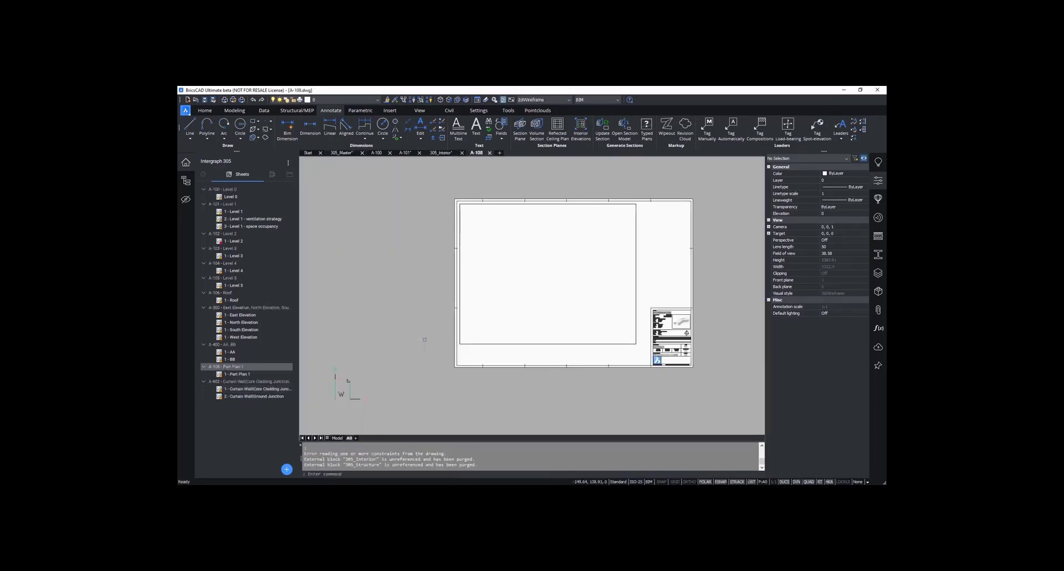
pyautogui.click(592, 345)
pyautogui.moveTo(593, 344)
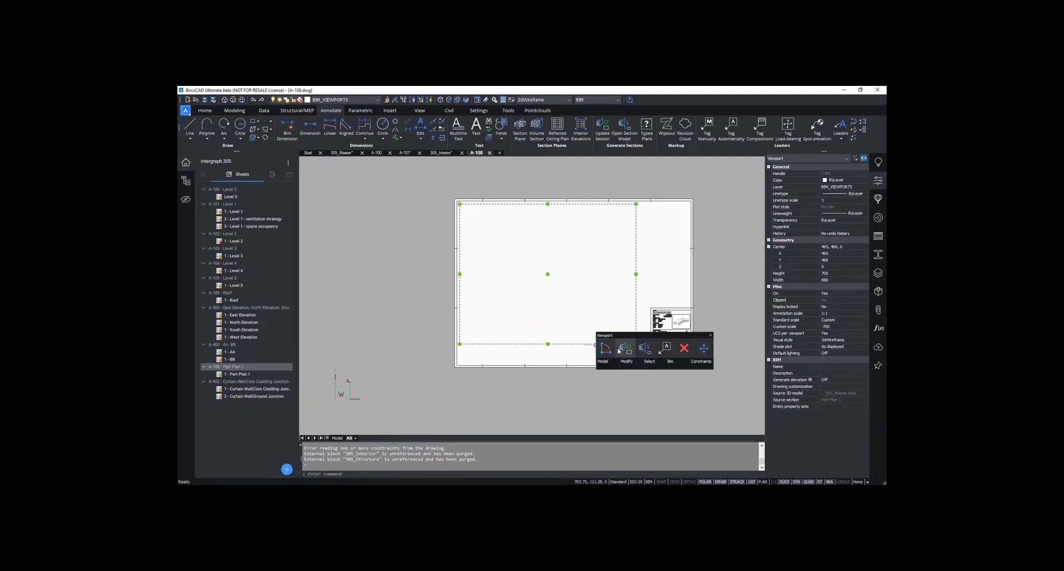
pyautogui.click(619, 348)
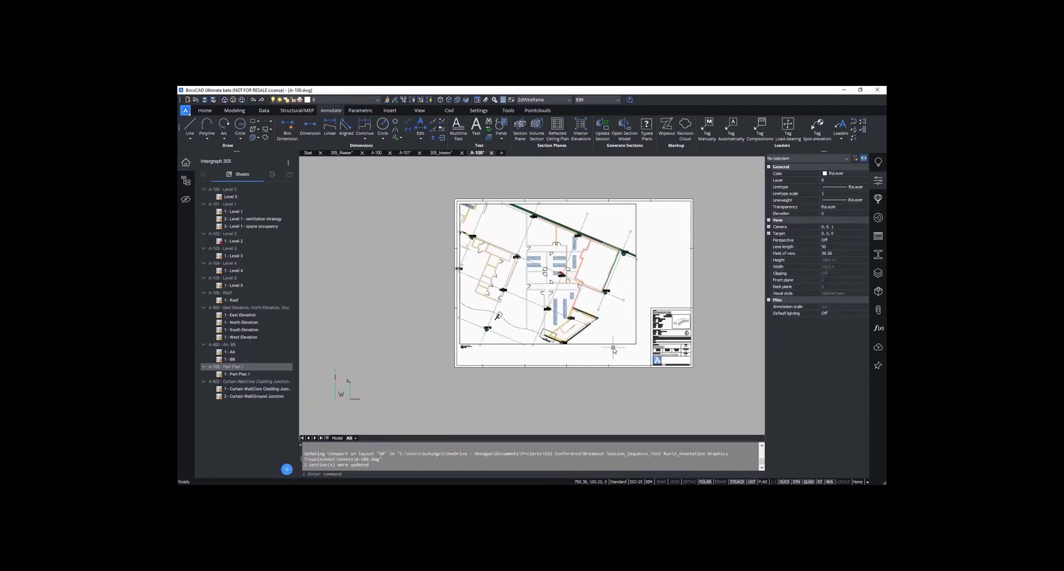
pyautogui.press('Escape')
pyautogui.press('Escape')
# Step: Examine the core cladding and ground junction detail callouts on the A-108 part plan
pyautogui.scroll(8, 556, 358)
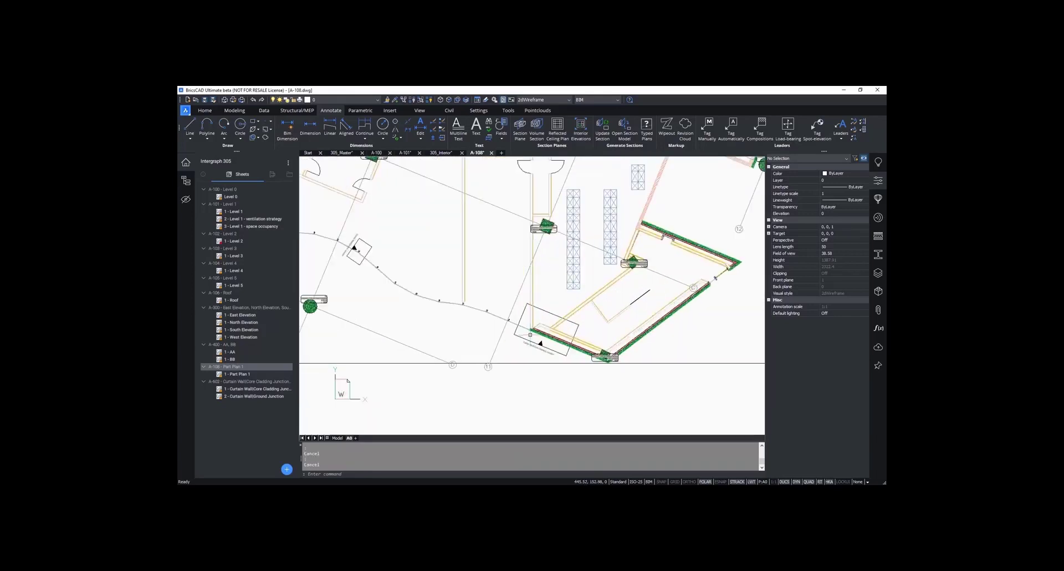
pyautogui.scroll(3, 556, 359)
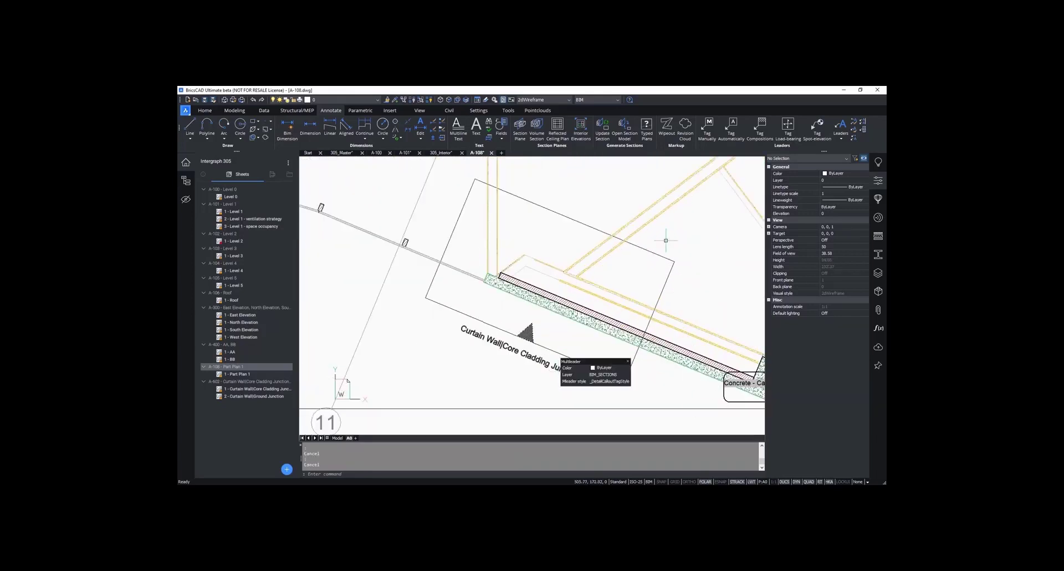
pyautogui.scroll(-5, 699, 345)
pyautogui.scroll(6, 482, 277)
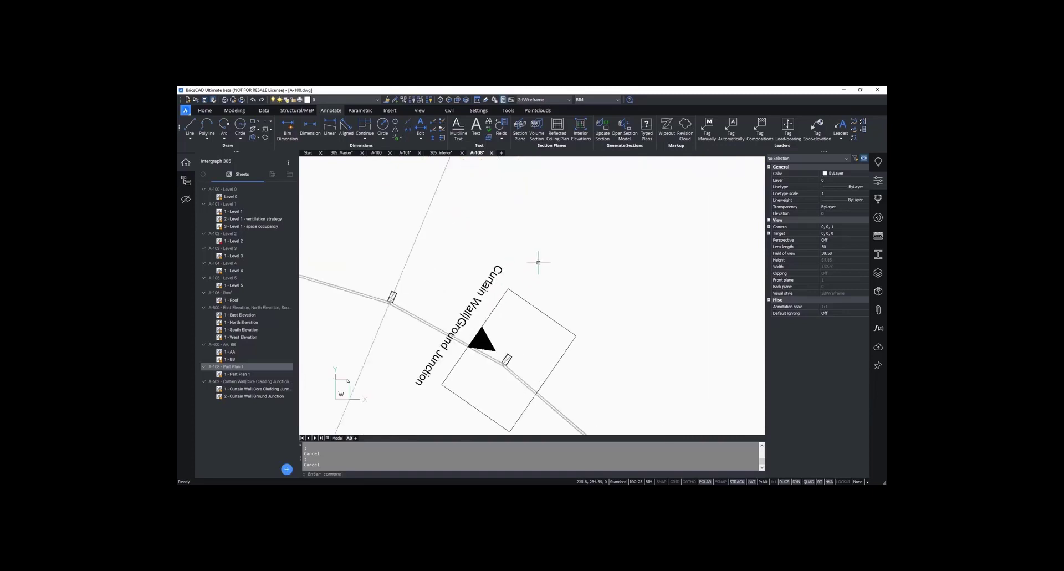
pyautogui.scroll(-6, 447, 247)
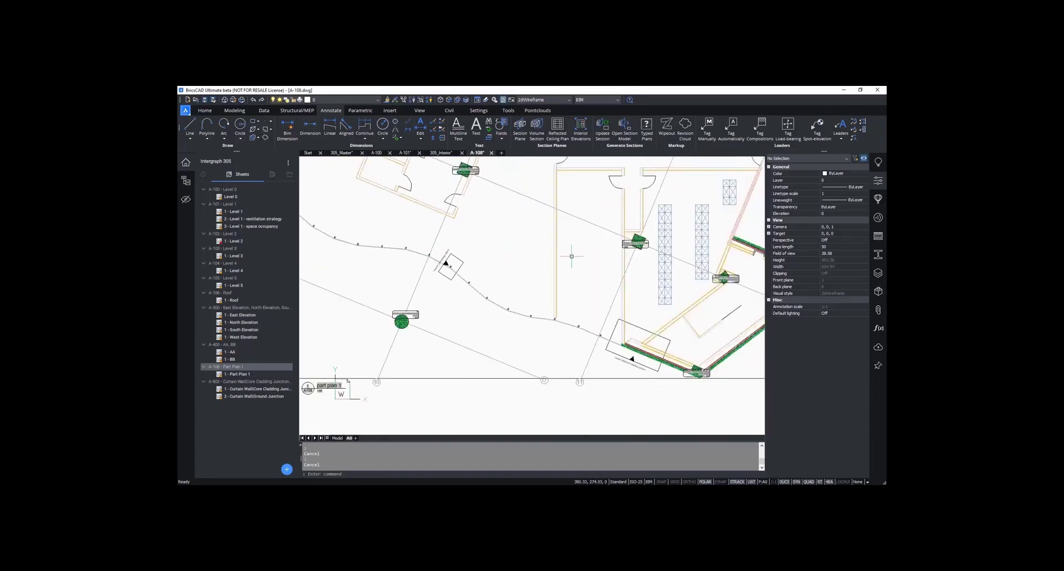
pyautogui.moveTo(572, 256); pyautogui.dragTo(549, 295, button='middle')
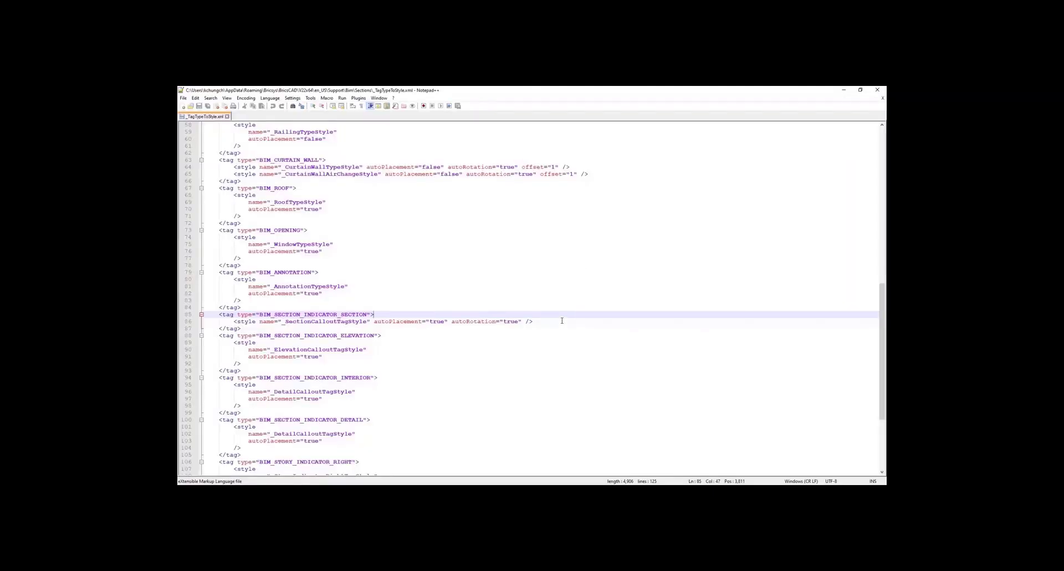
# Step: Close the _TagTypeToStyle.xml file in Notepad++ and return to the A-108 sheet in BricsCAD
pyautogui.click(843, 90)
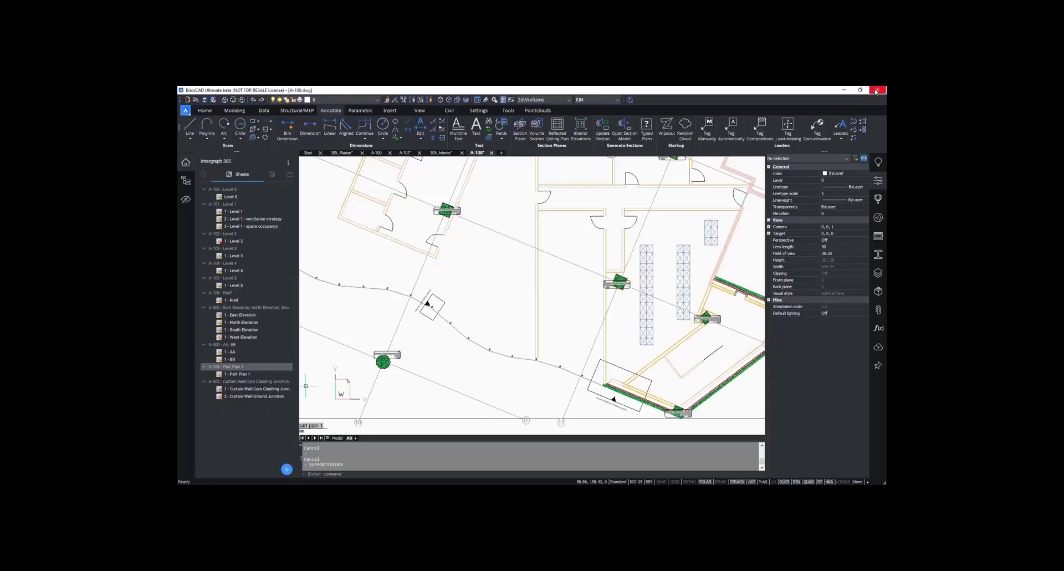
# Step: Hide the project browser and the properties display to enlarge the A-108 sheet's drawing area
pyautogui.press('Escape')
pyautogui.press('Escape')
pyautogui.scroll(-5, 516, 327)
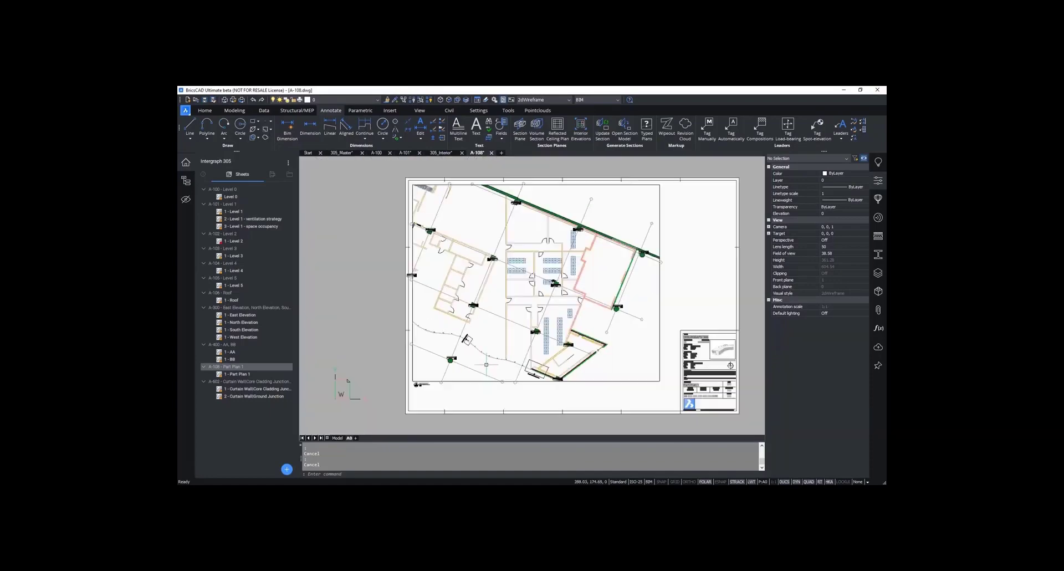
pyautogui.write('z')
pyautogui.scroll(5, 567, 266)
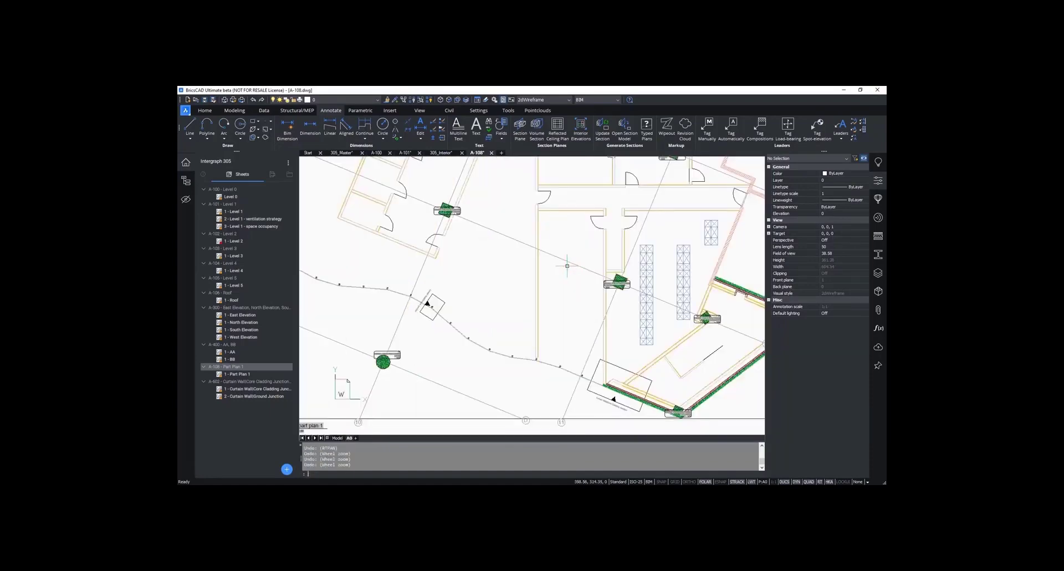
pyautogui.scroll(-5, 567, 266)
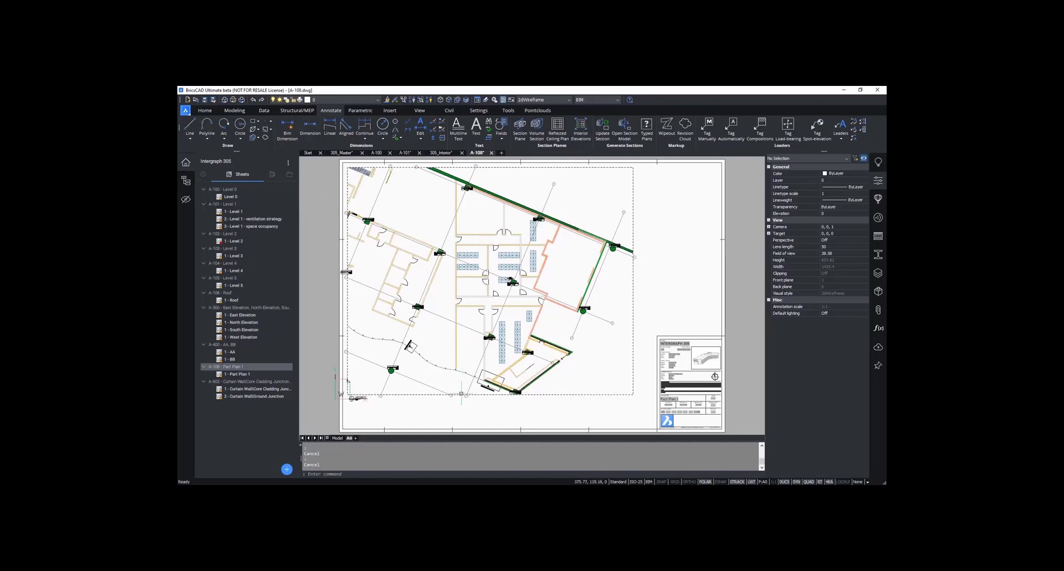
pyautogui.click(193, 163)
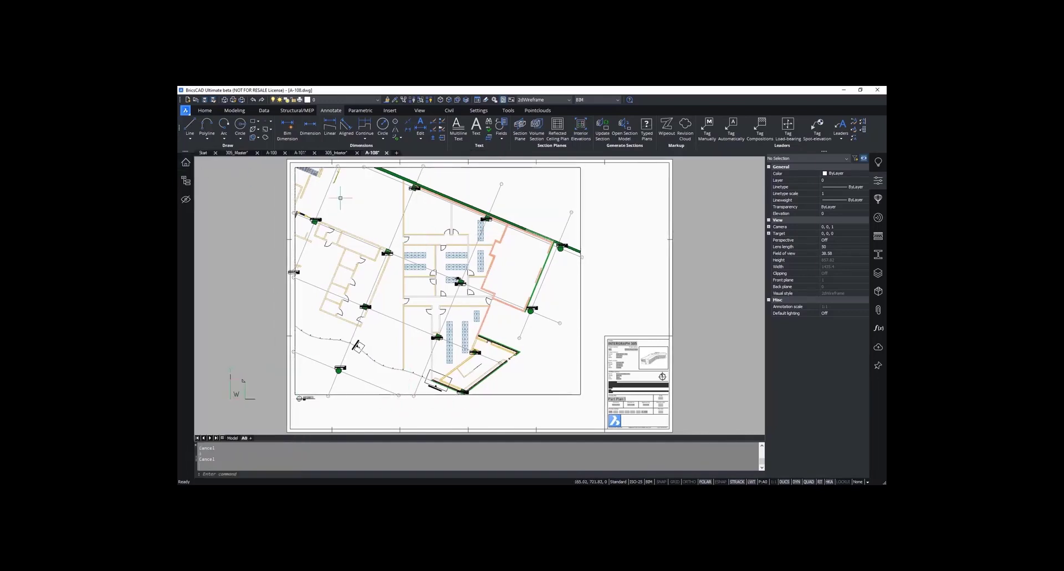
pyautogui.click(879, 180)
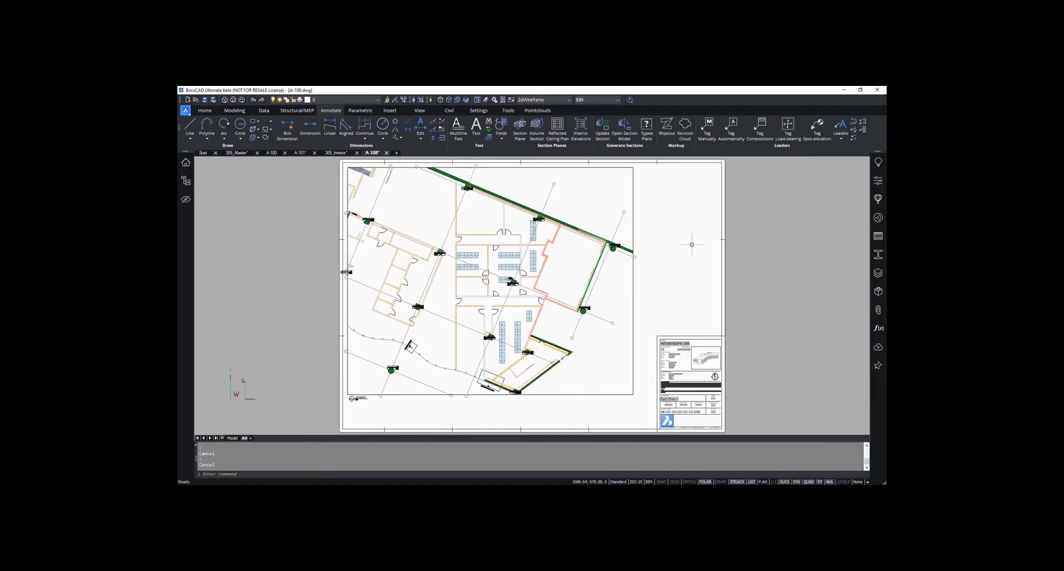
# Step: Start a BIM Dimension on the Part Plan 1 viewport and select gridlines 12, 11 and 10
pyautogui.click(285, 133)
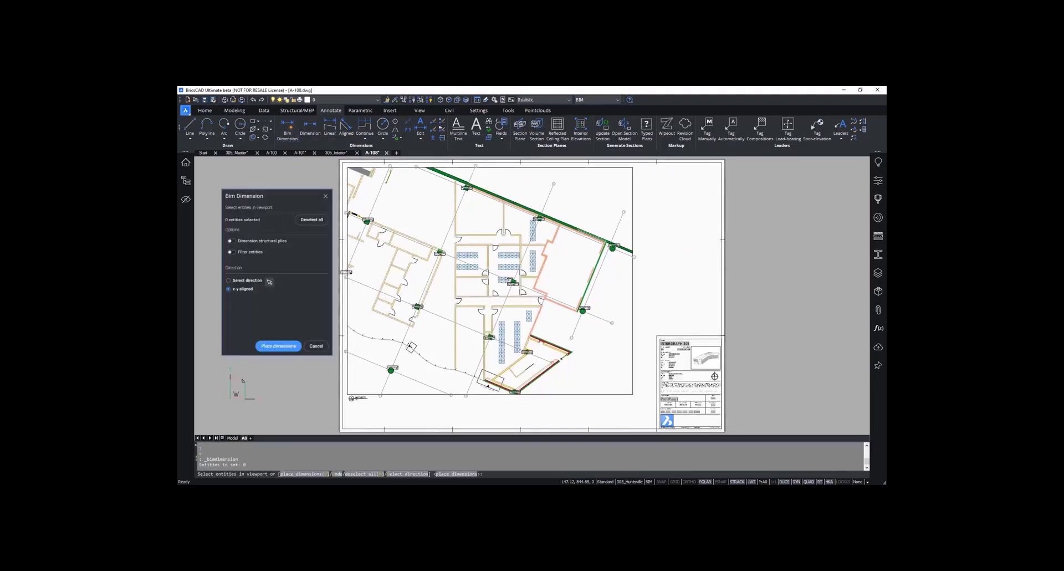
pyautogui.click(625, 219)
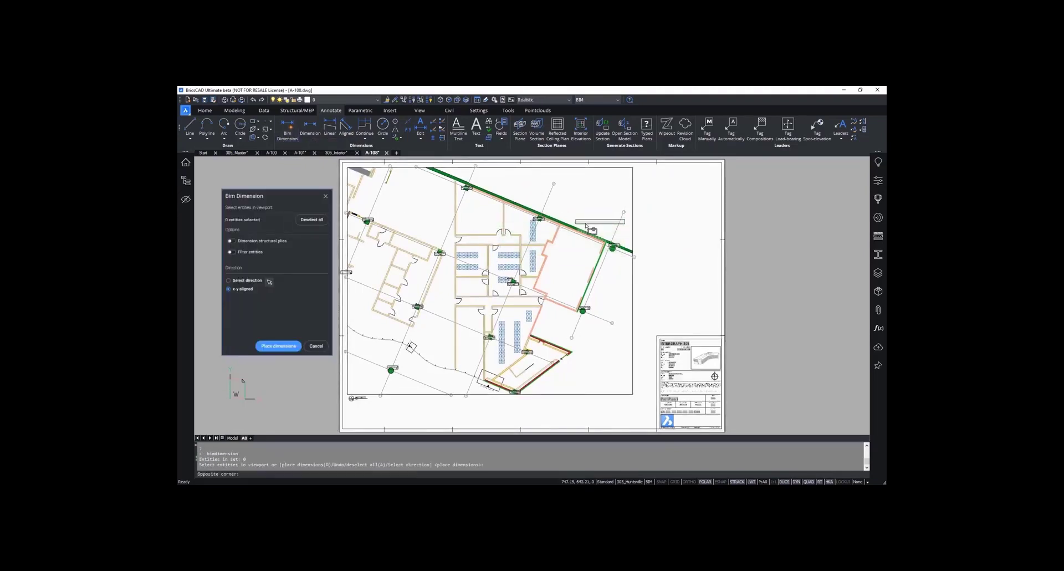
pyautogui.click(591, 226)
pyautogui.click(543, 196)
pyautogui.click(544, 198)
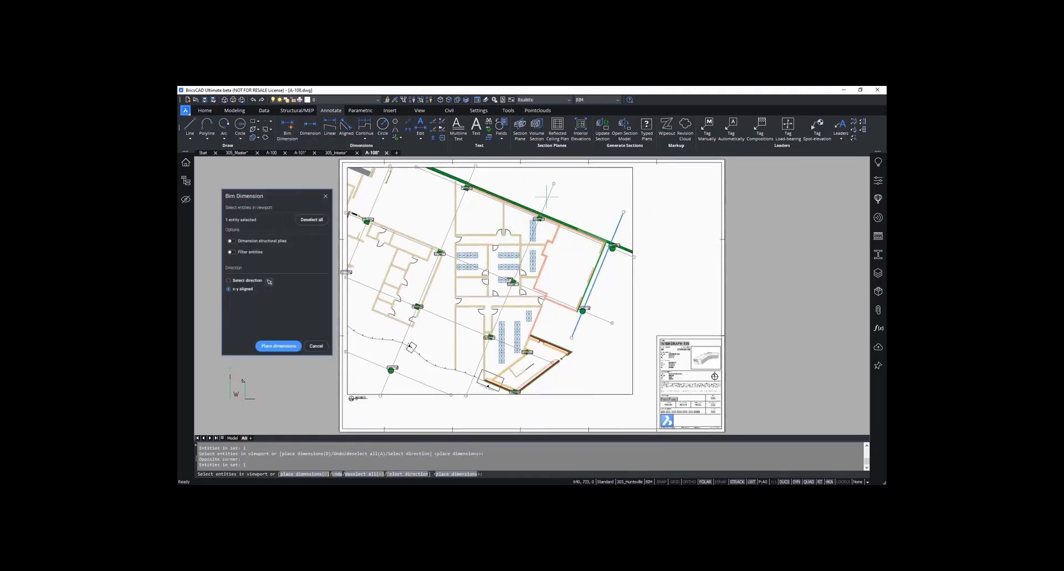
pyautogui.click(569, 198)
pyautogui.click(539, 193)
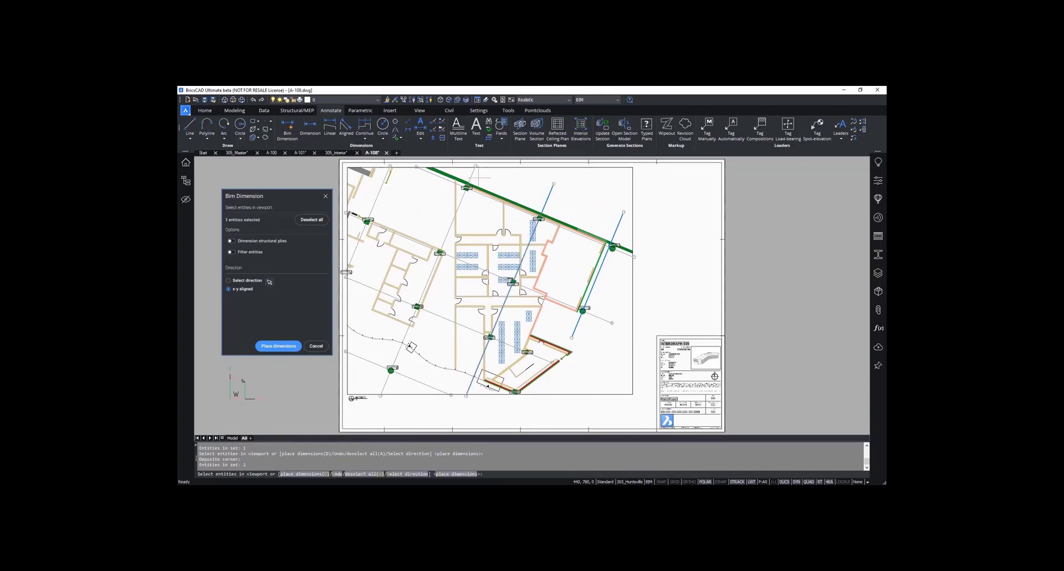
pyautogui.click(479, 176)
pyautogui.click(469, 178)
# Step: Enable entity filtering for the BIM dimension and add the filter Type (BIM) contains Grid
pyautogui.click(243, 253)
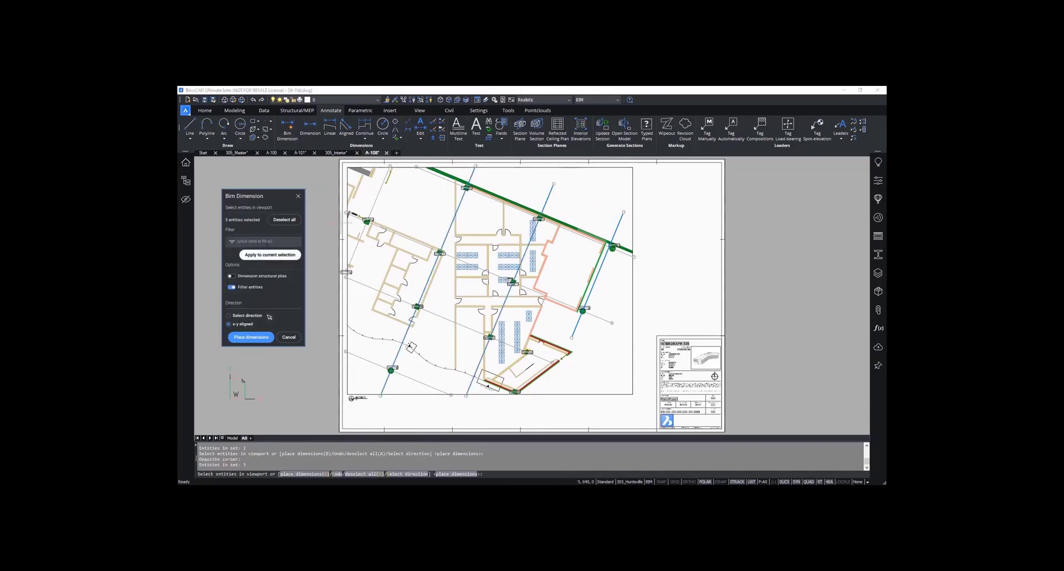
pyautogui.write('Typ')
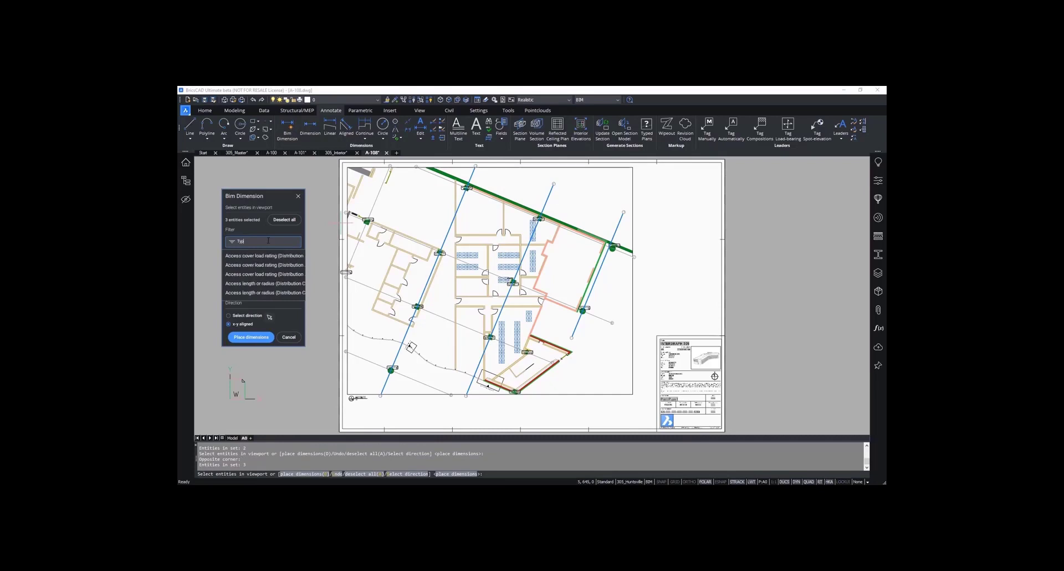
pyautogui.write('e (BIM')
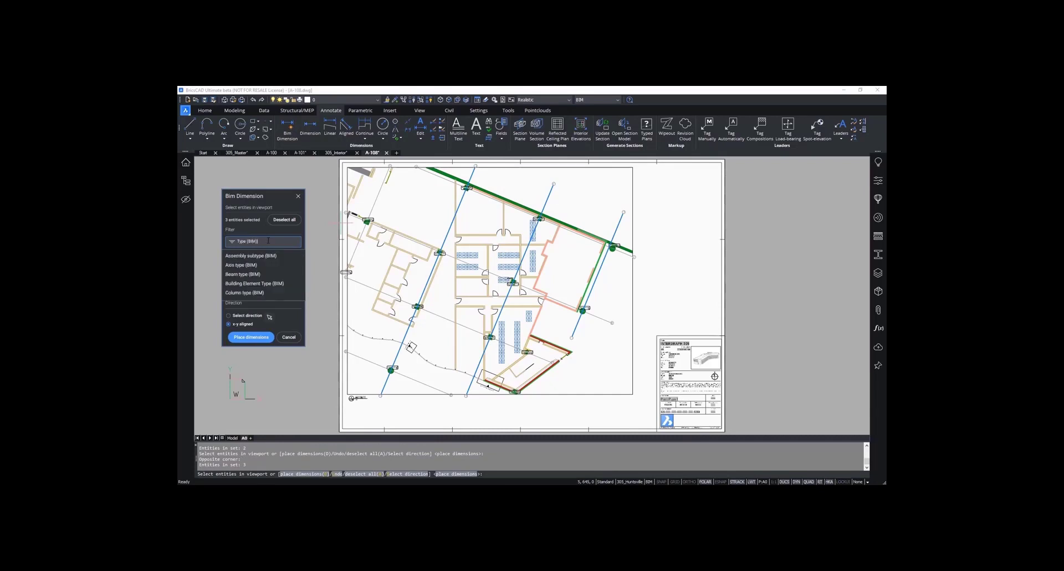
pyautogui.scroll(-8, 265, 266)
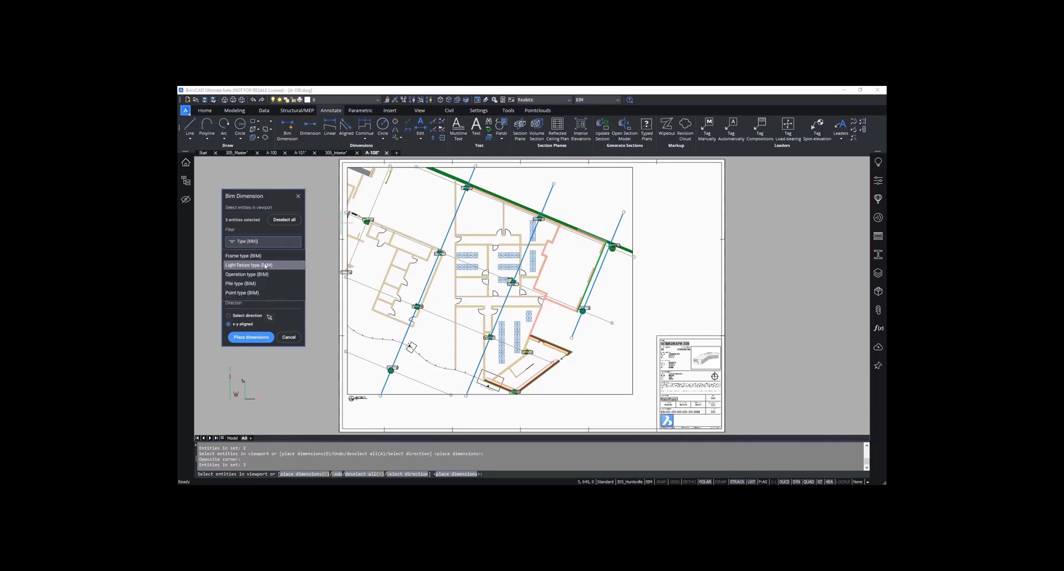
pyautogui.scroll(-4, 265, 266)
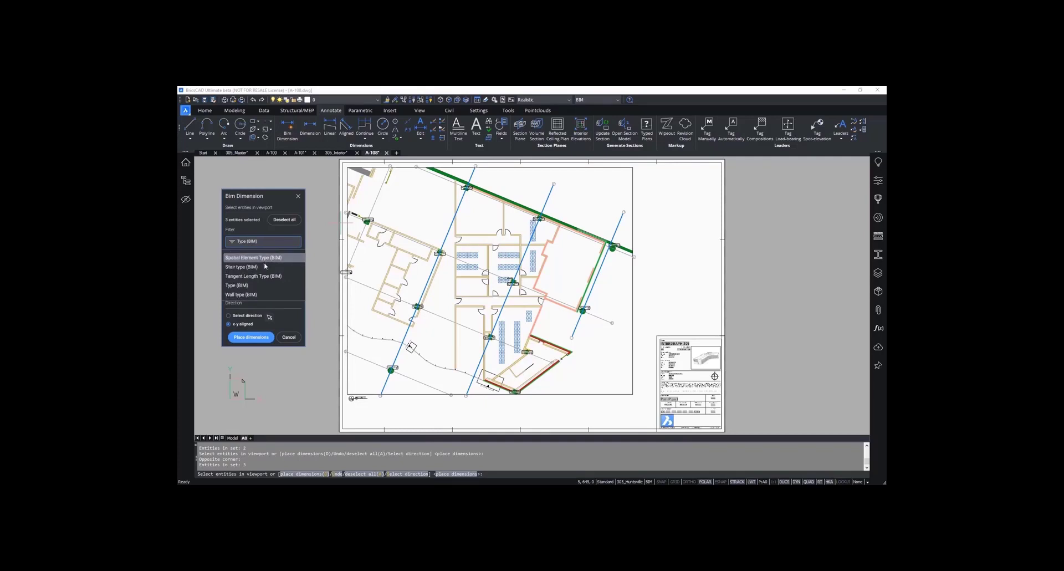
pyautogui.click(264, 286)
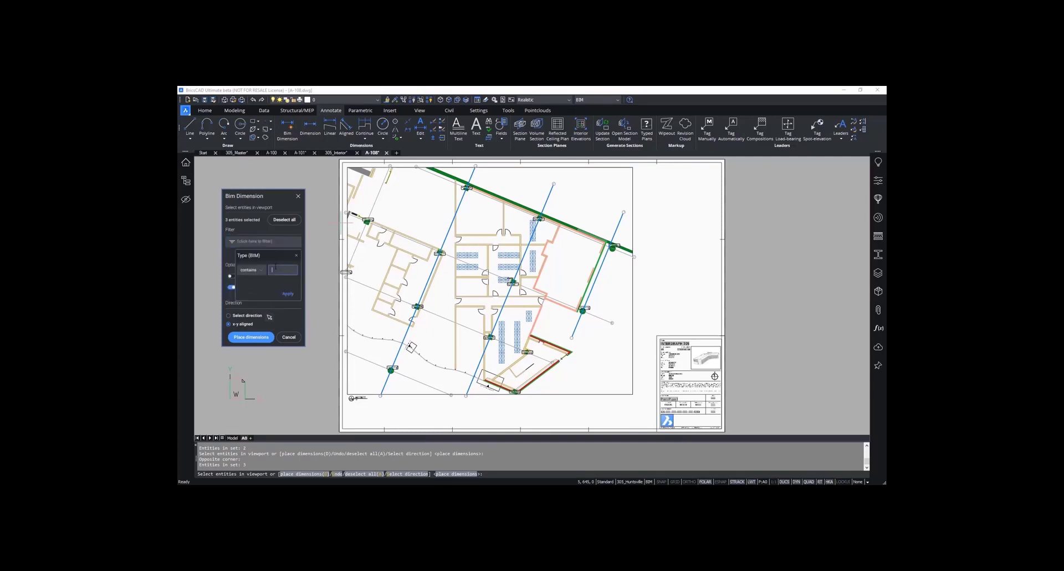
pyautogui.click(286, 293)
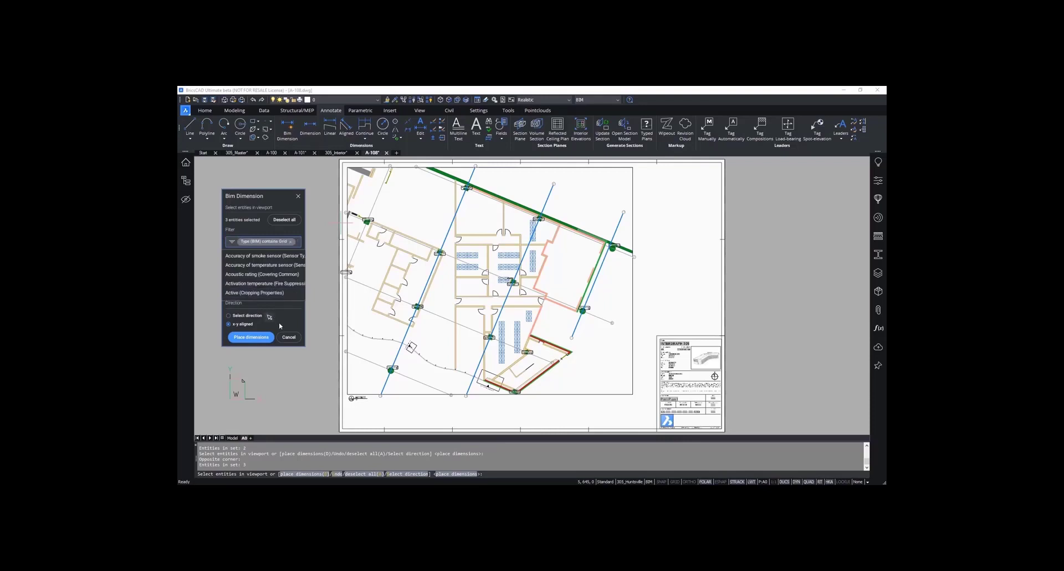
# Step: Define the dimension direction by angle, from the endpoint at grid 12's bubble to the intersection of gridlines 12 and A
pyautogui.click(271, 318)
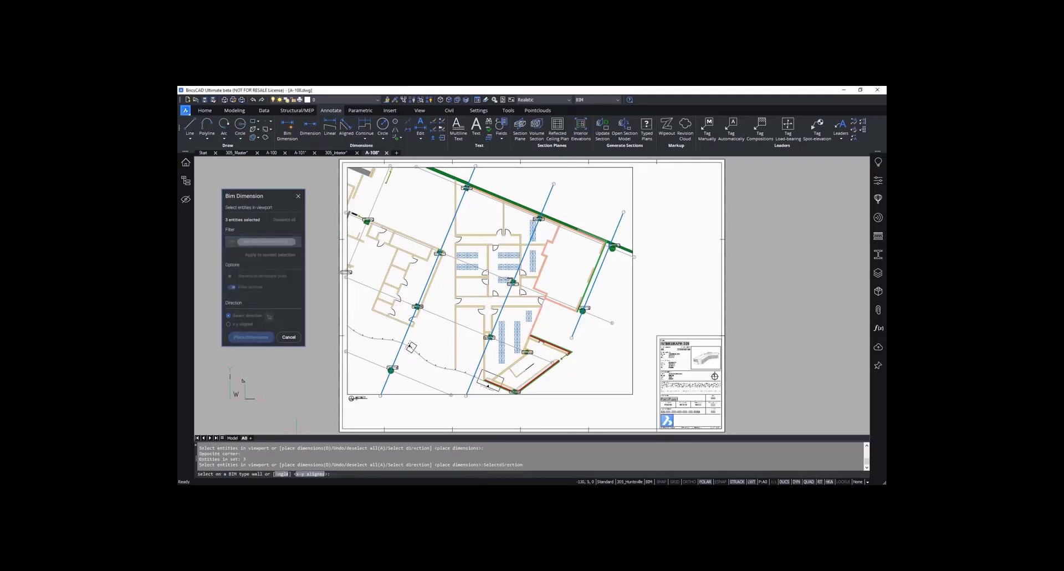
pyautogui.click(282, 475)
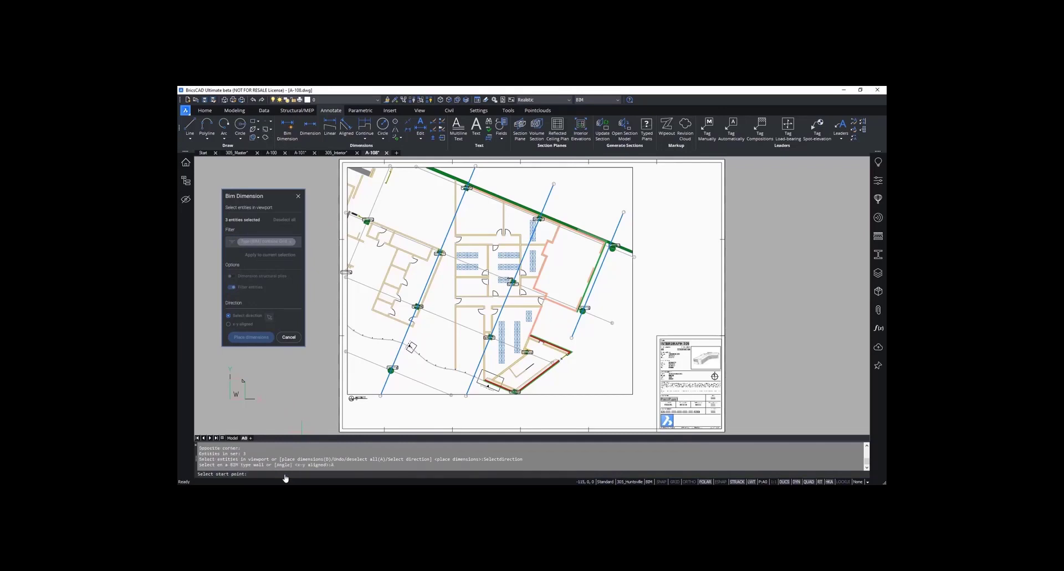
pyautogui.scroll(6, 625, 212)
pyautogui.keyDown('shift'); pyautogui.rightClick(614, 210); pyautogui.keyUp('shift')
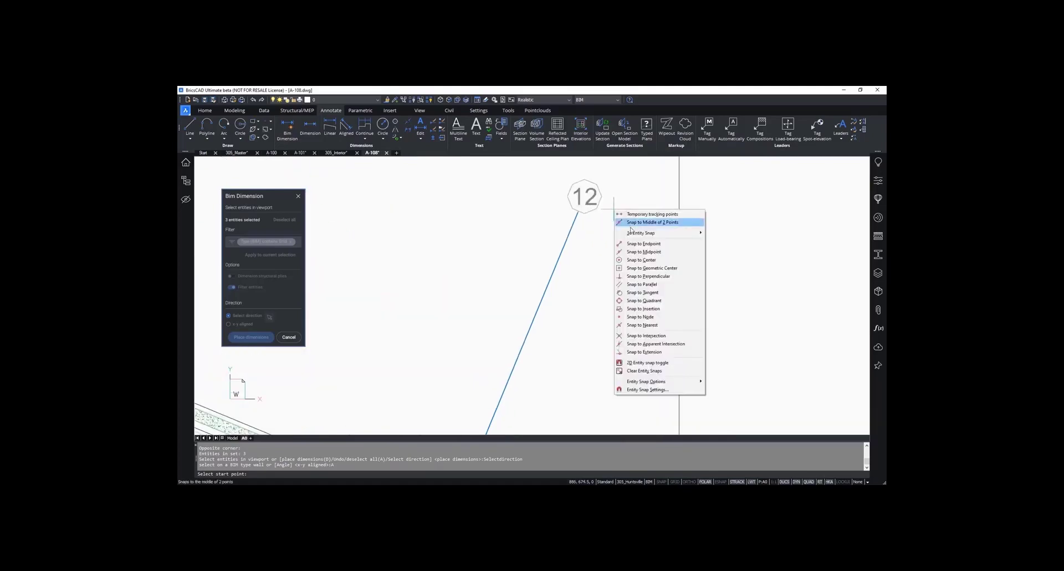
pyautogui.click(639, 244)
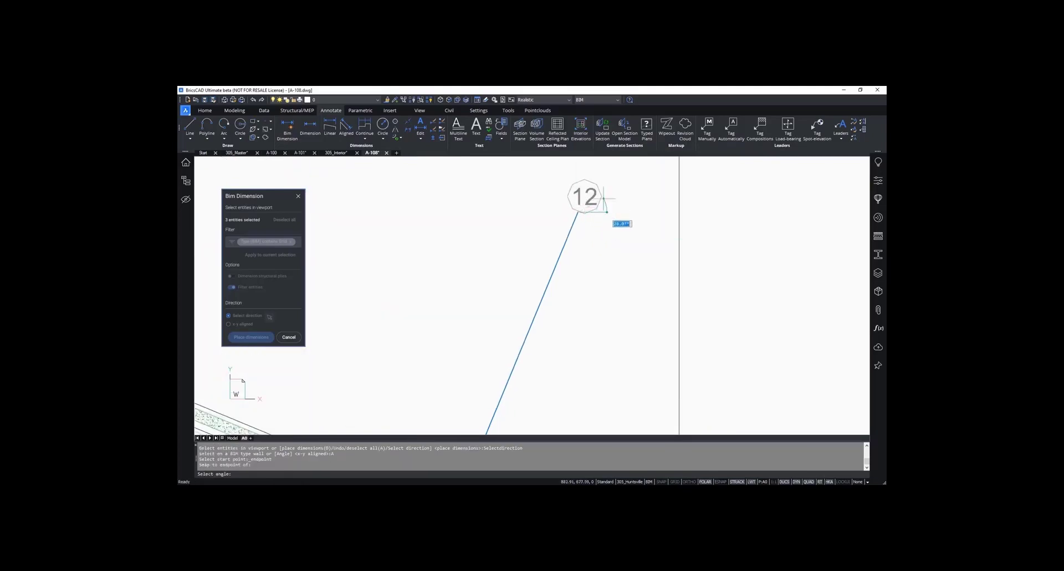
pyautogui.scroll(-5, 624, 192)
pyautogui.scroll(8, 624, 191)
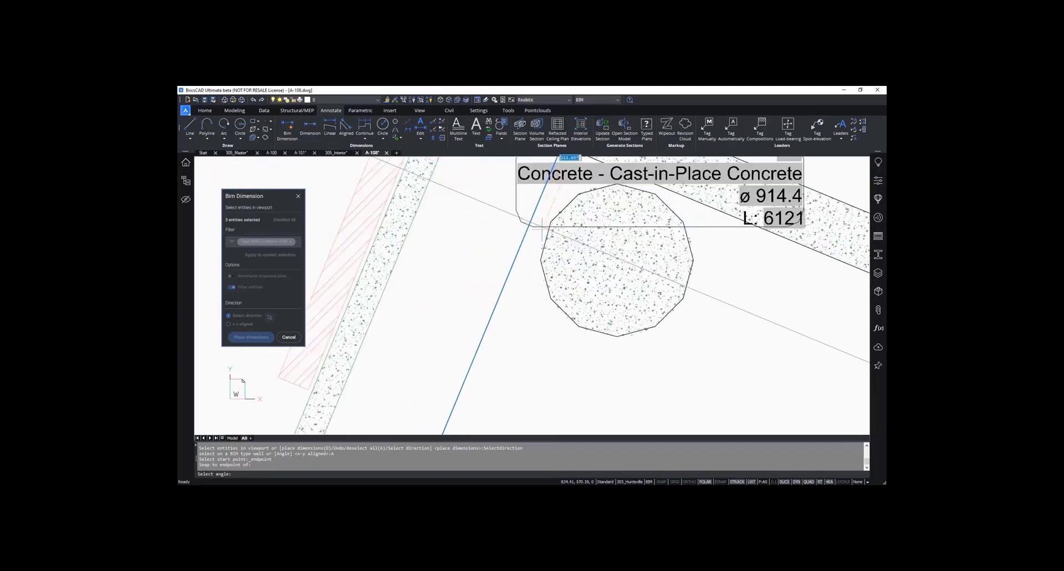
pyautogui.keyDown('shift'); pyautogui.rightClick(536, 219); pyautogui.keyUp('shift')
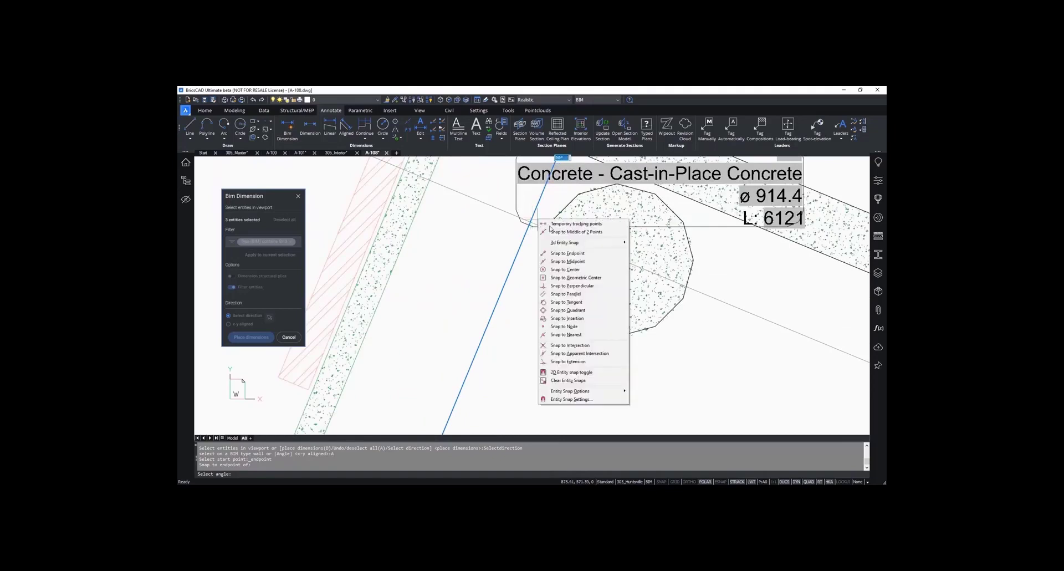
pyautogui.click(581, 346)
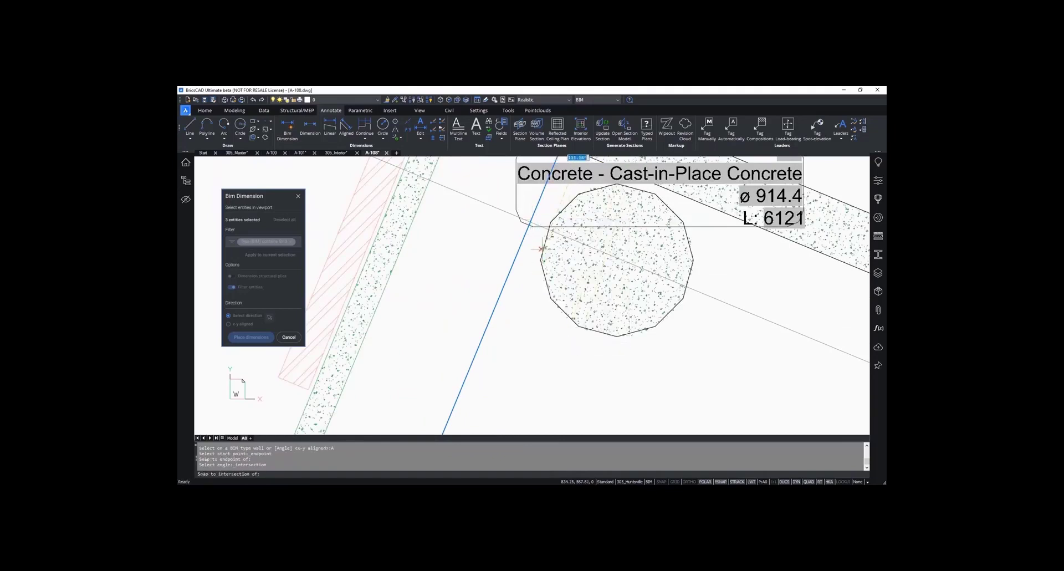
pyautogui.click(537, 220)
pyautogui.scroll(-5, 523, 283)
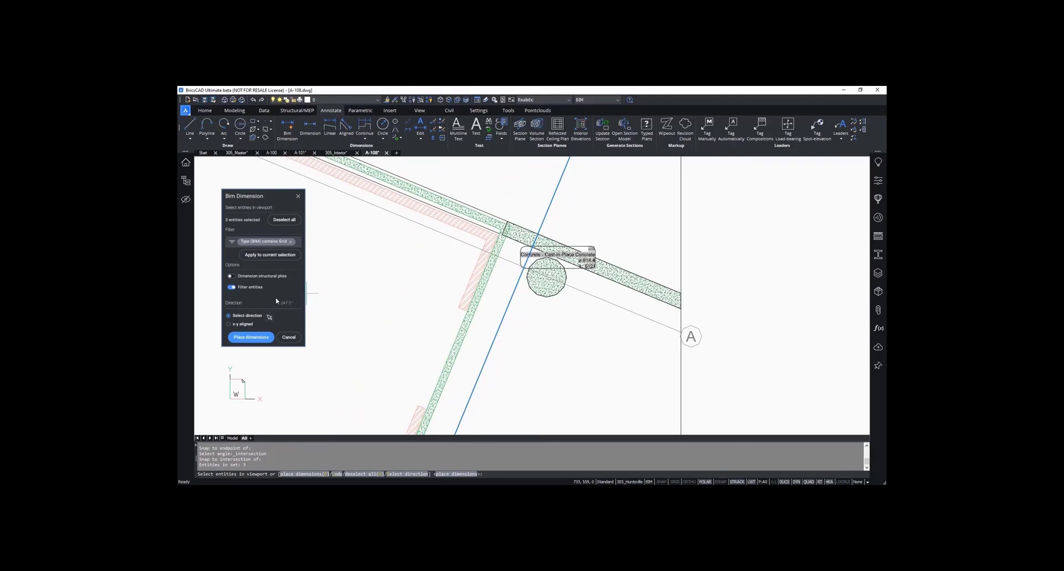
pyautogui.scroll(-6, 577, 321)
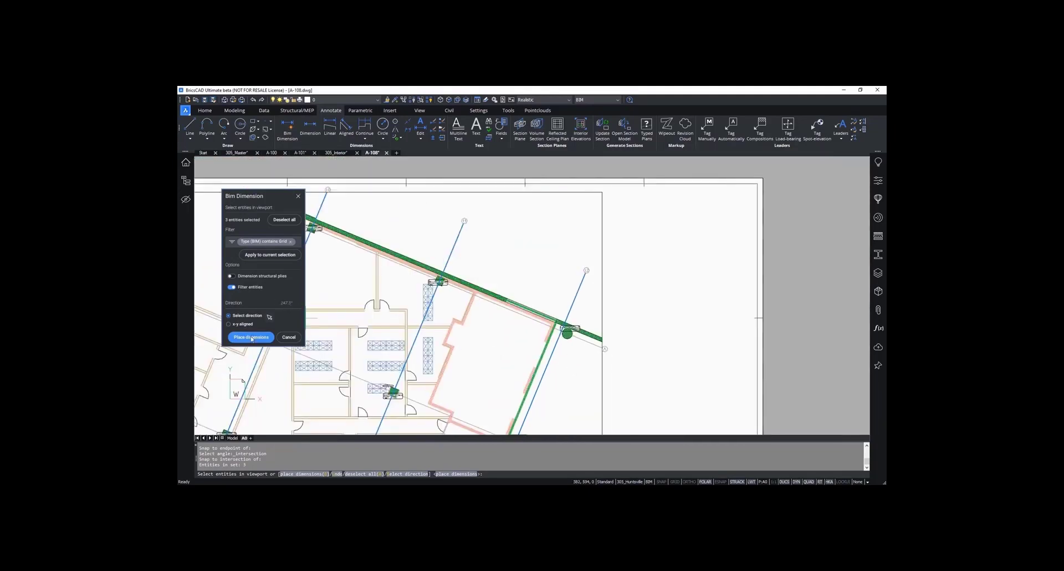
# Step: Place the overall dimension between gridlines 10 and 12, outside the plan's upper exterior wall
pyautogui.click(251, 338)
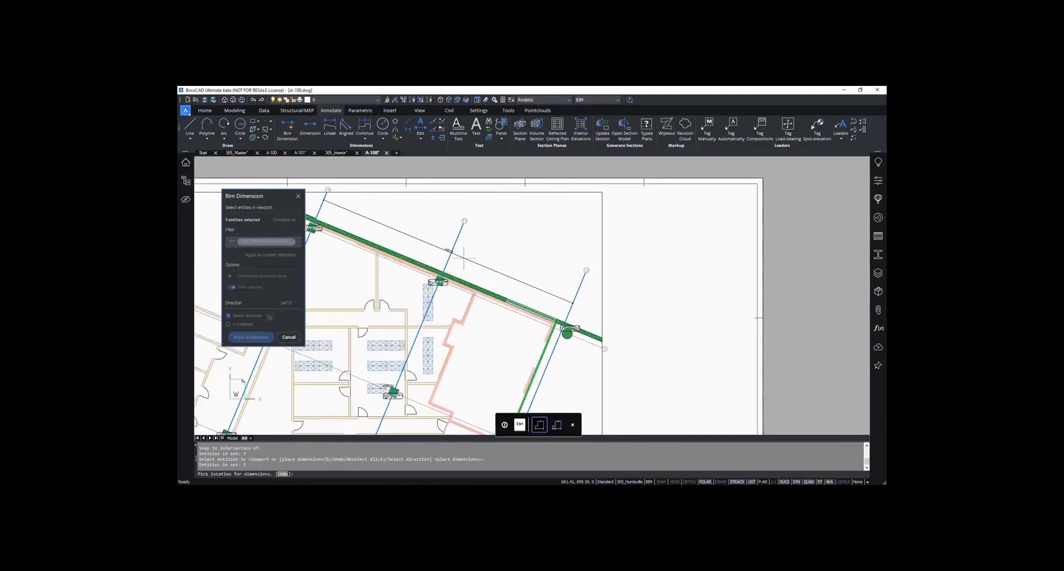
pyautogui.scroll(5, 465, 257)
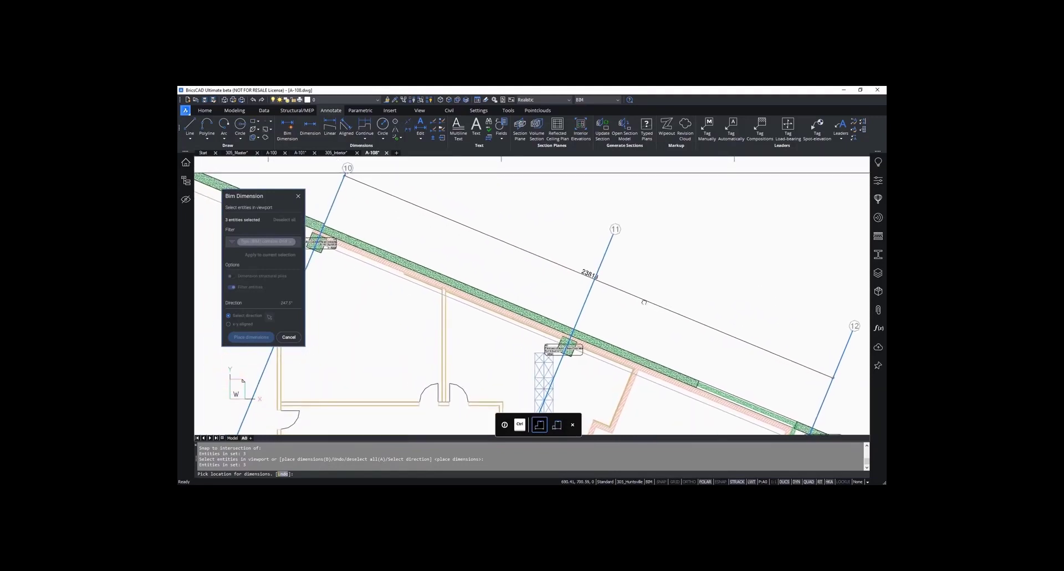
pyautogui.moveTo(645, 302); pyautogui.dragTo(622, 287, button='middle')
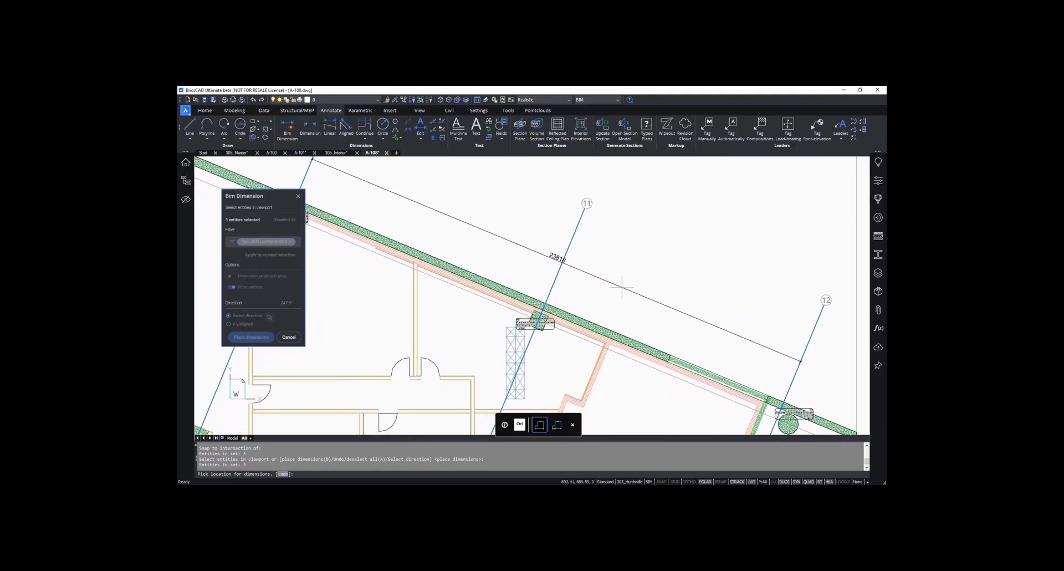
pyautogui.scroll(-4, 622, 287)
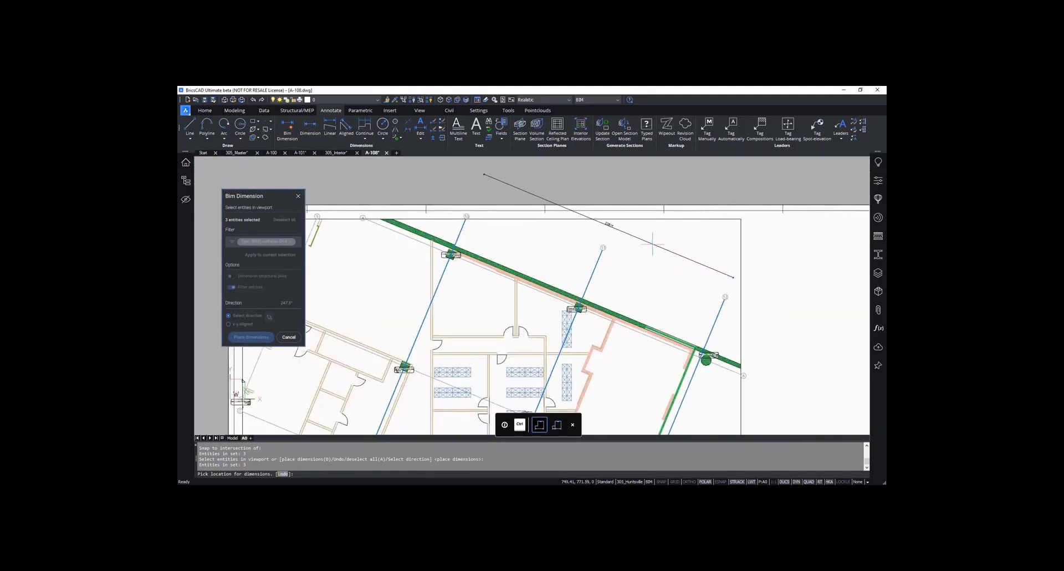
pyautogui.scroll(2, 640, 275)
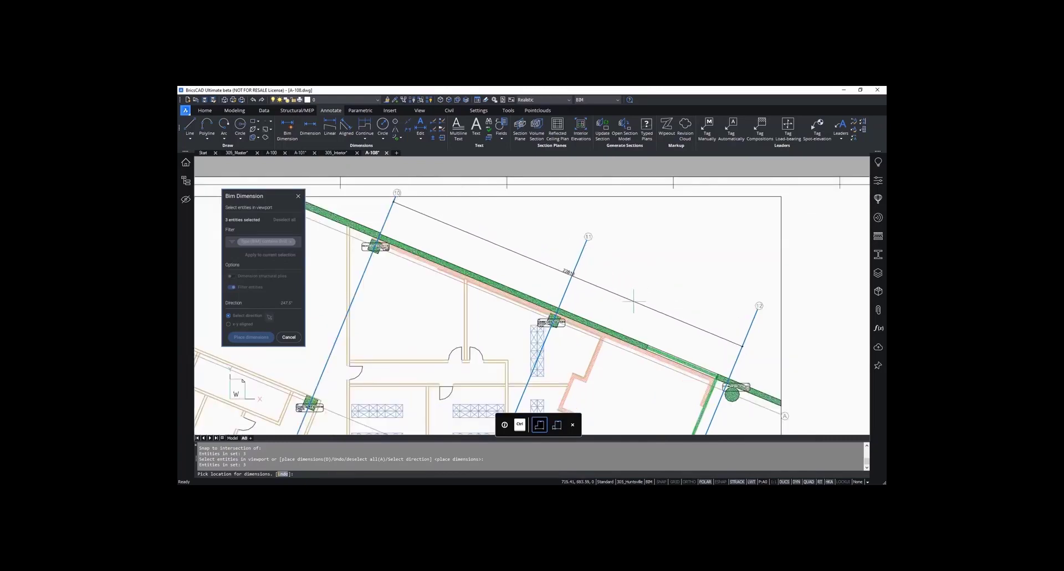
pyautogui.click(634, 301)
# Step: Place a chain of individual dimensions between gridlines 10, 11 and 12 inside the overall dimension, and finish the command
pyautogui.scroll(3, 596, 302)
pyautogui.scroll(-2, 586, 262)
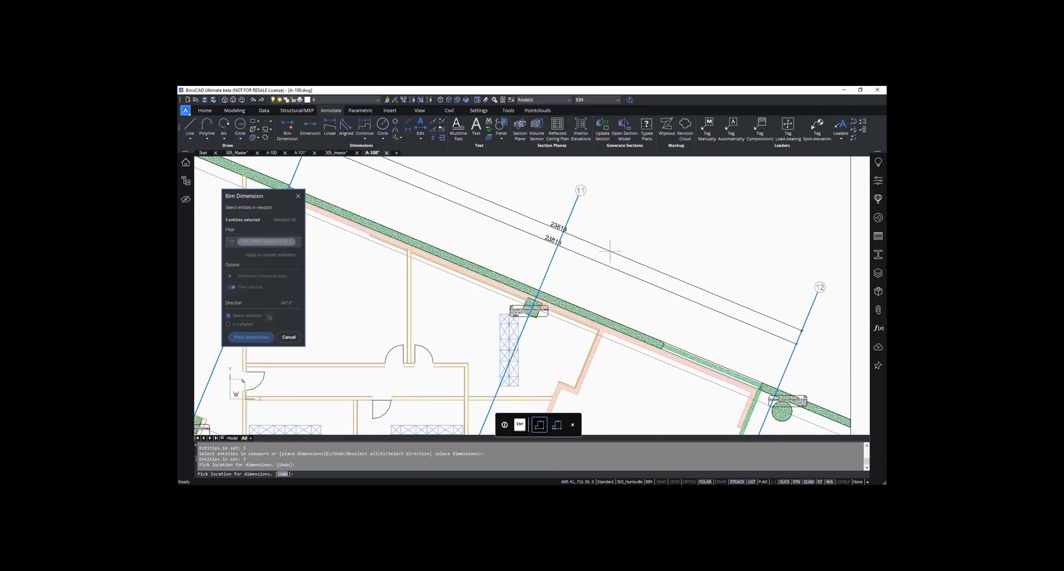
pyautogui.press('ctrl')
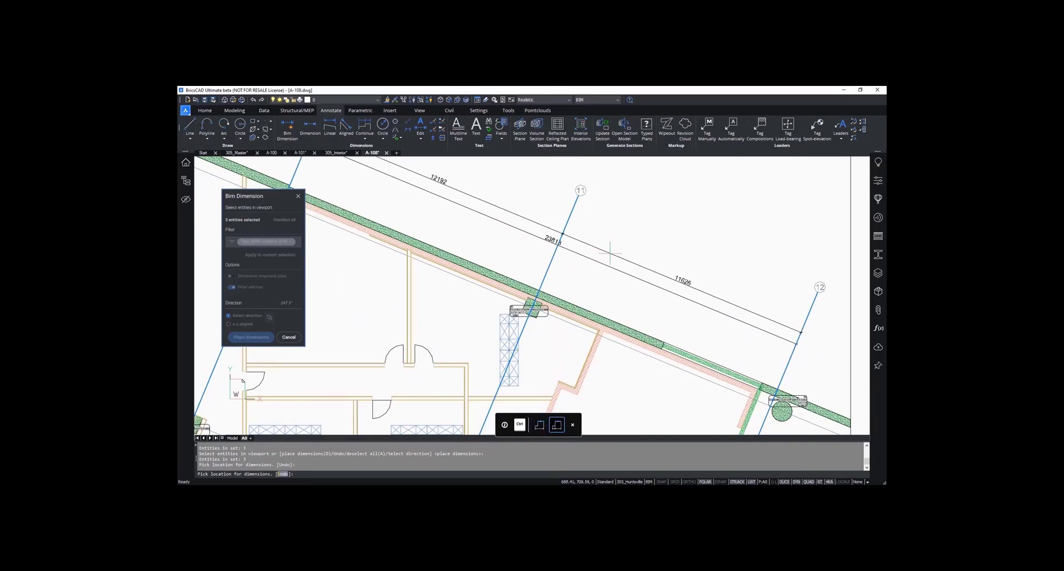
pyautogui.click(600, 281)
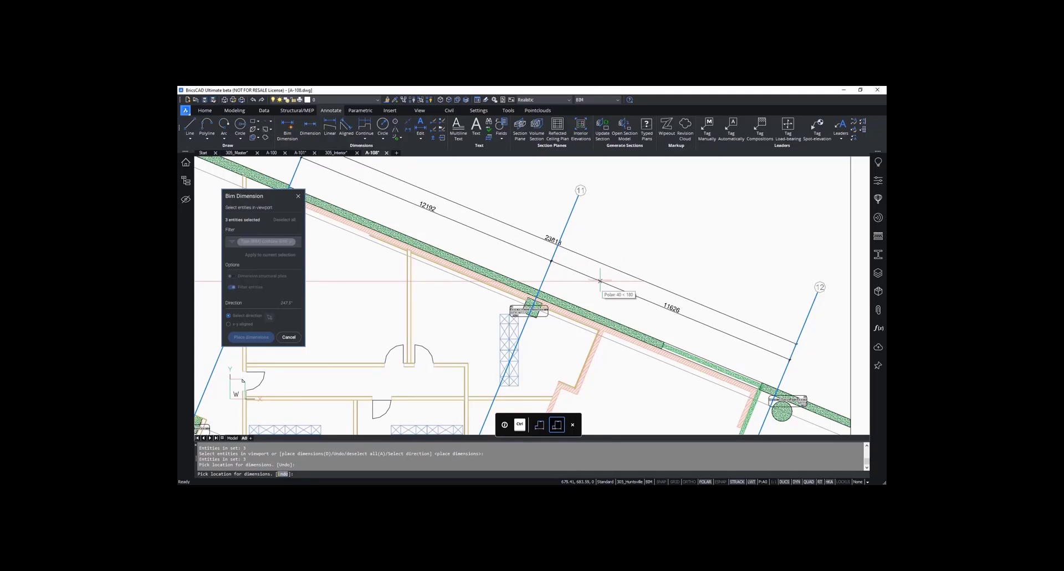
pyautogui.press('Escape')
pyautogui.press('Escape')
pyautogui.press('Escape')
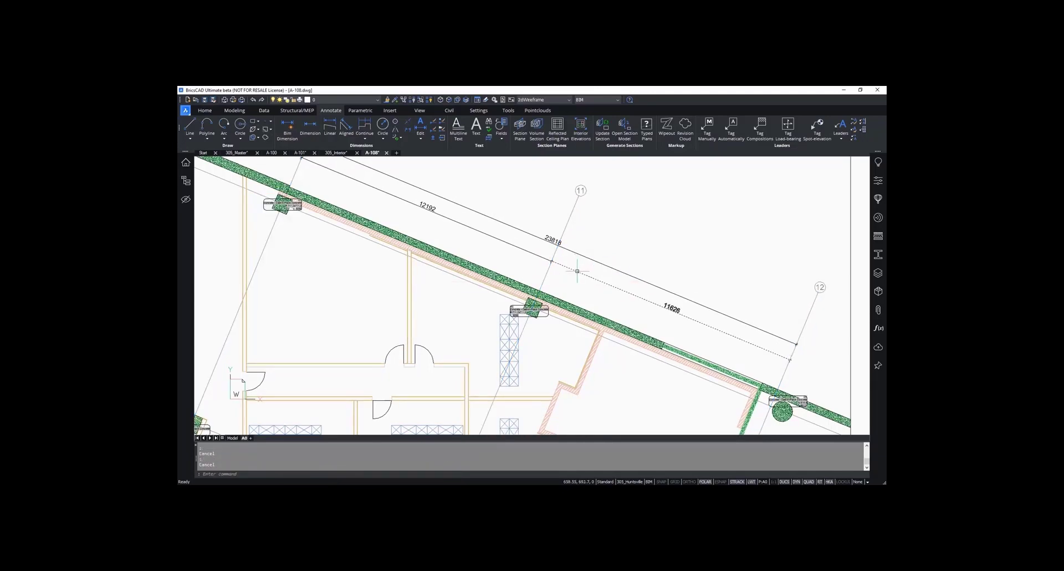
pyautogui.scroll(-3, 578, 250)
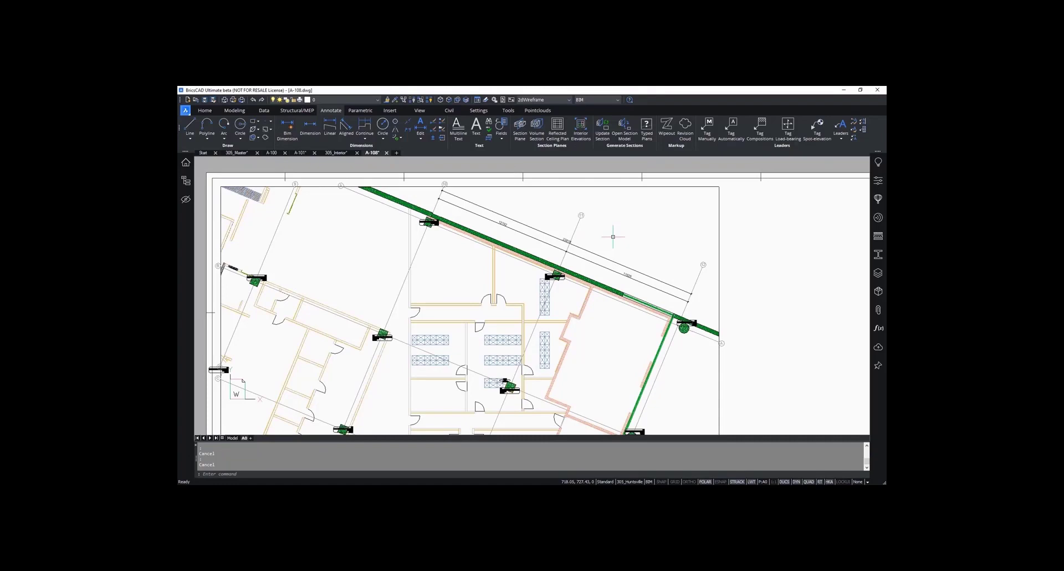
# Step: Start a BIM dimension and select the parallel cross walls of the slanted western room block and the two gridlines running along them
pyautogui.scroll(-2, 613, 234)
pyautogui.moveTo(615, 242); pyautogui.dragTo(625, 189, button='middle')
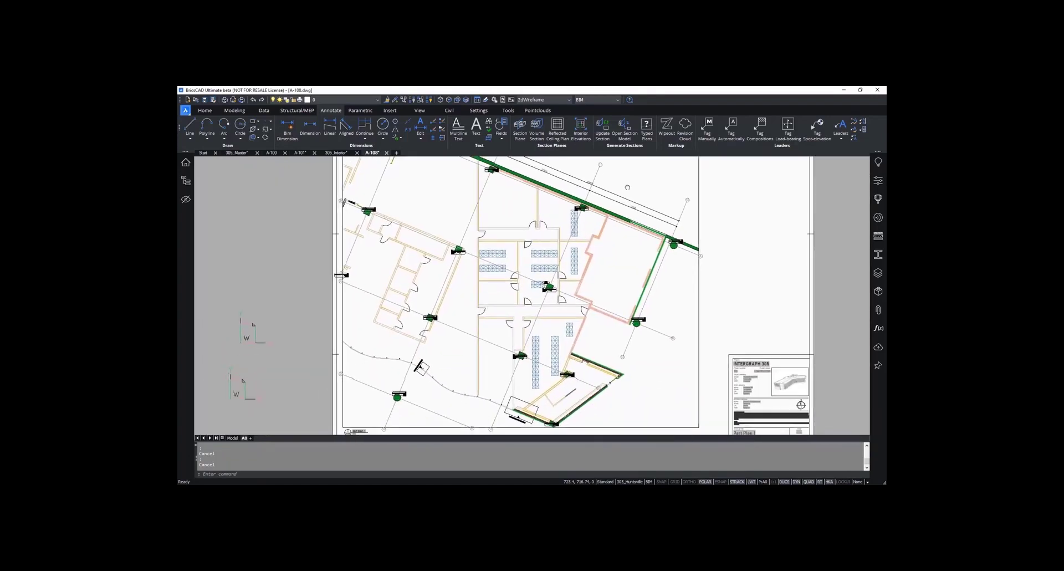
pyautogui.write('z')
pyautogui.press('Return')
pyautogui.write('e')
pyautogui.press('Return')
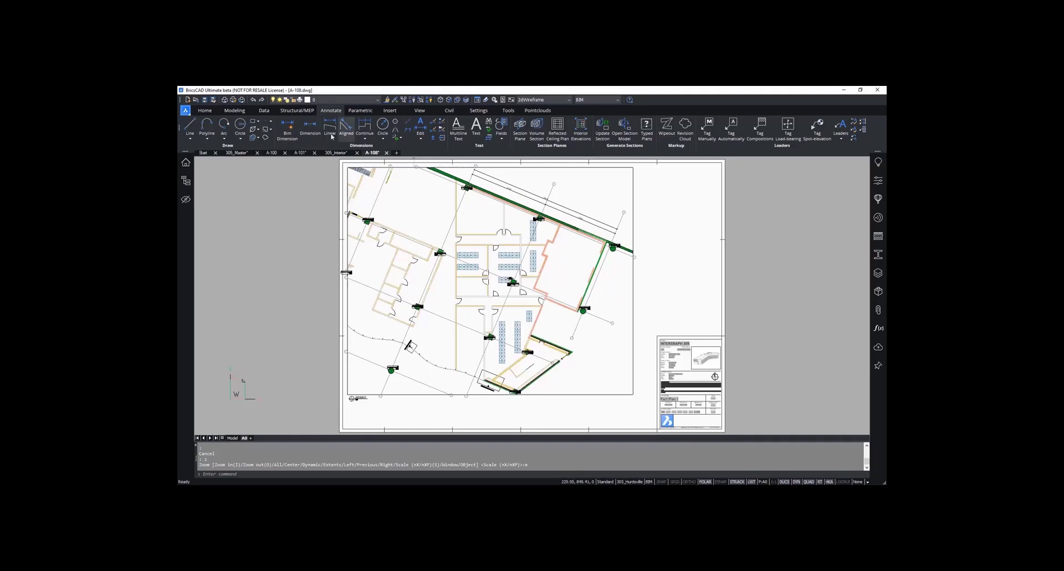
pyautogui.click(287, 125)
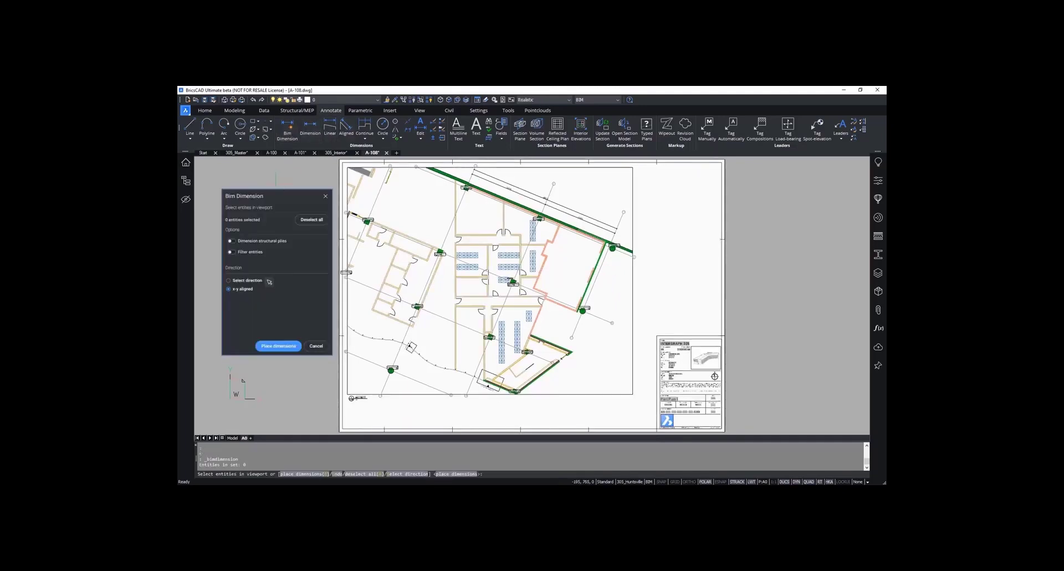
pyautogui.click(412, 233)
pyautogui.click(408, 257)
pyautogui.click(401, 261)
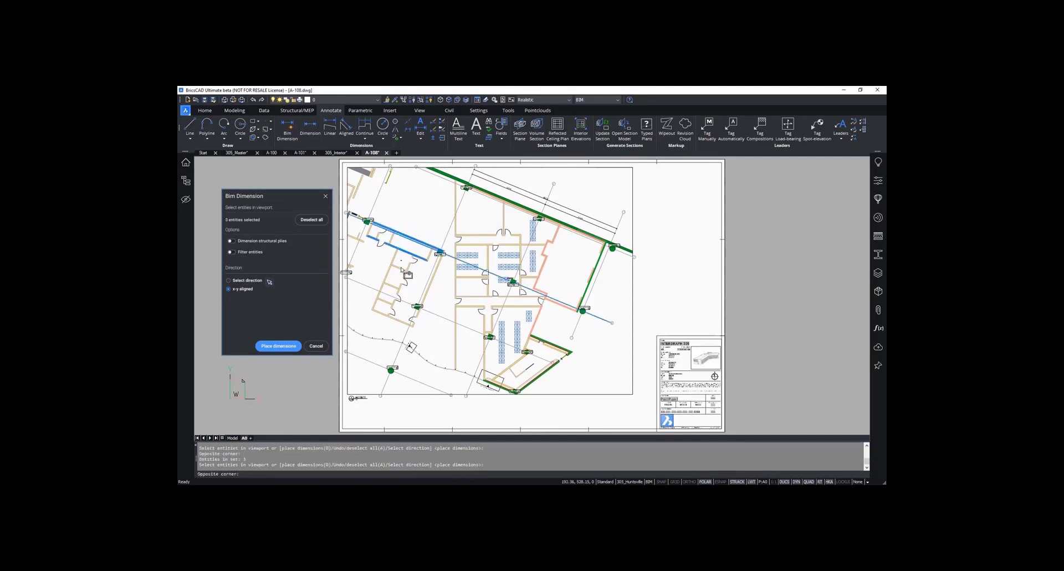
pyautogui.click(397, 272)
pyautogui.click(394, 282)
pyautogui.click(389, 292)
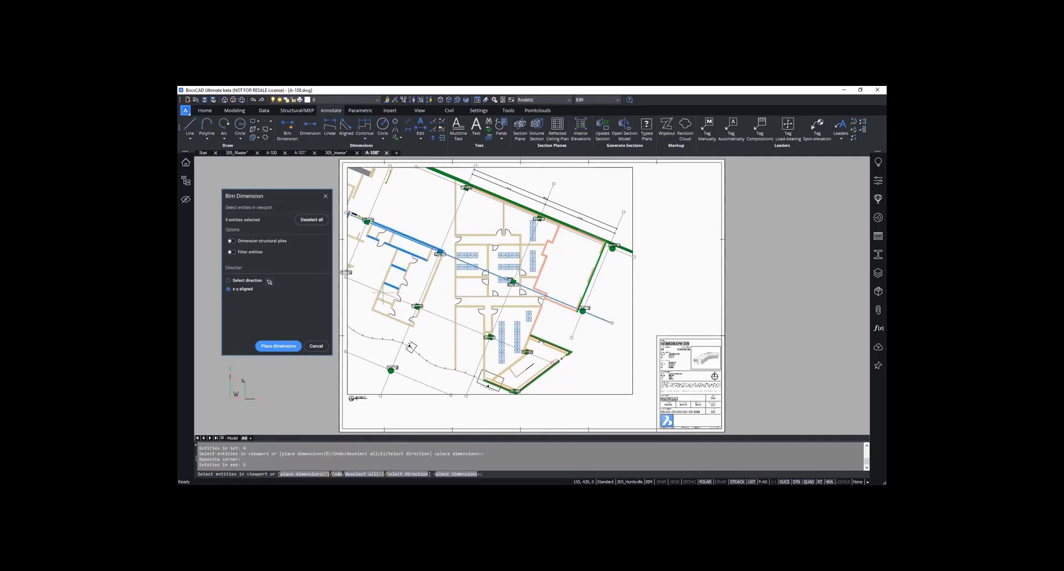
pyautogui.click(387, 293)
pyautogui.click(380, 316)
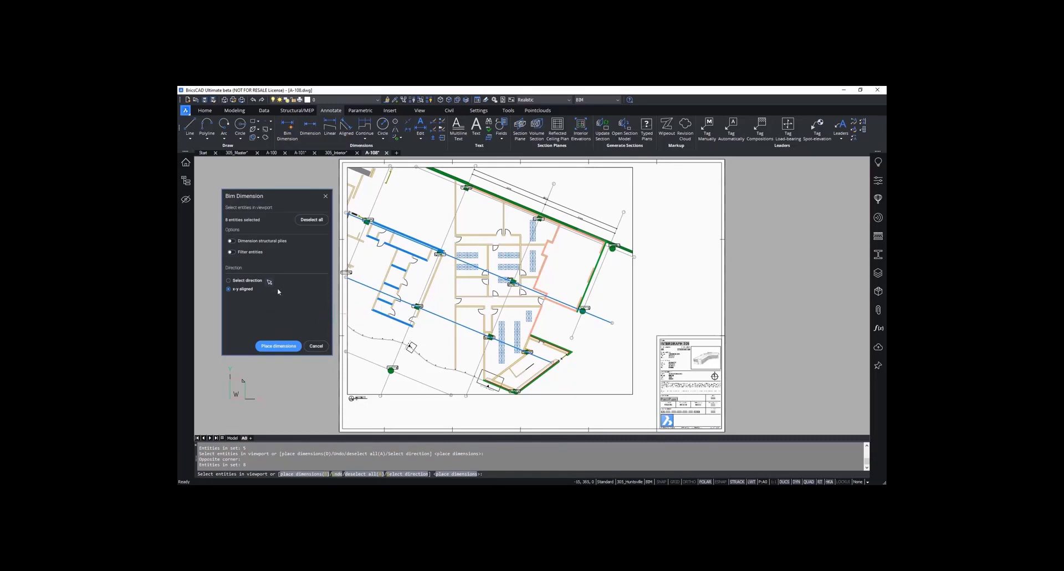
# Step: Enable entity filtering, add the filter Type (BIM) is not Space, and apply it to the current selection
pyautogui.click(232, 253)
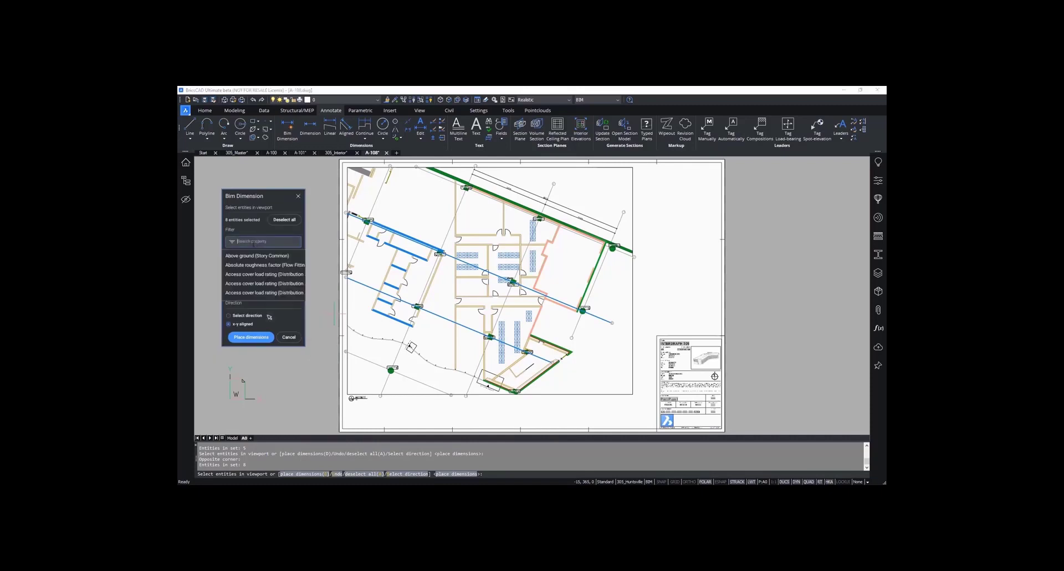
pyautogui.write('Type (BIM')
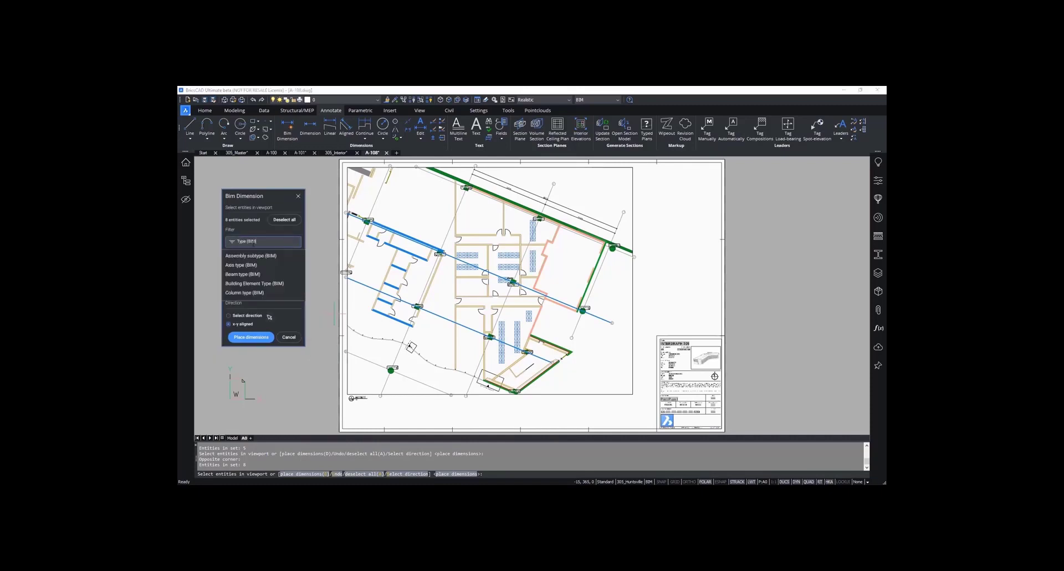
pyautogui.scroll(-5, 266, 274)
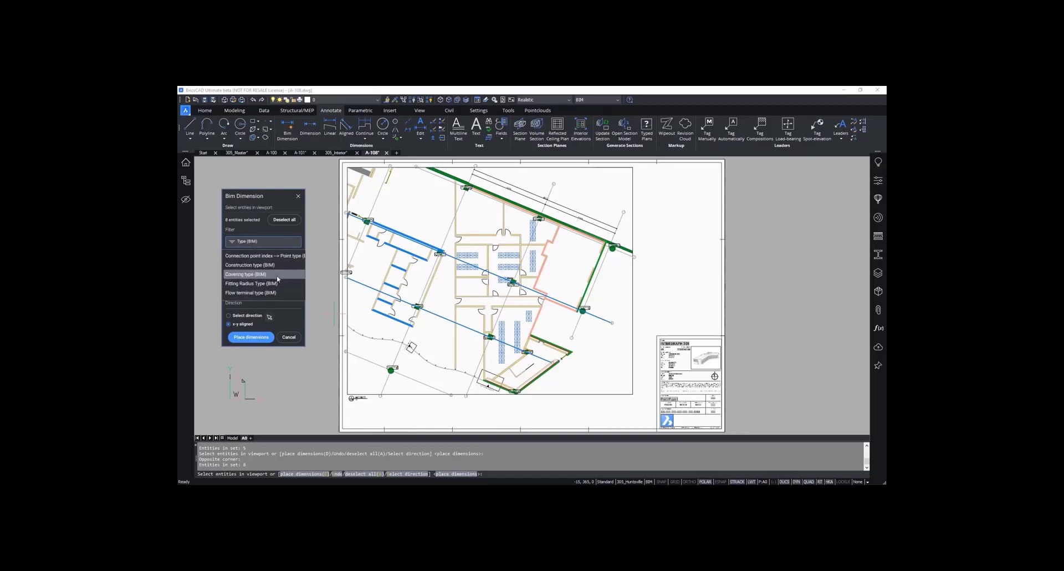
pyautogui.scroll(-3, 274, 280)
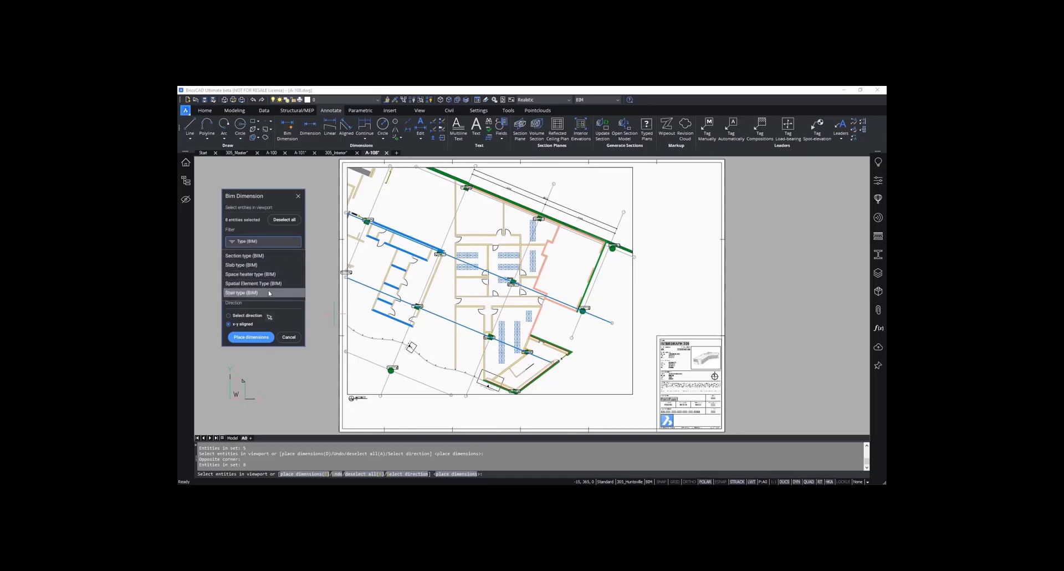
pyautogui.click(269, 286)
pyautogui.click(251, 270)
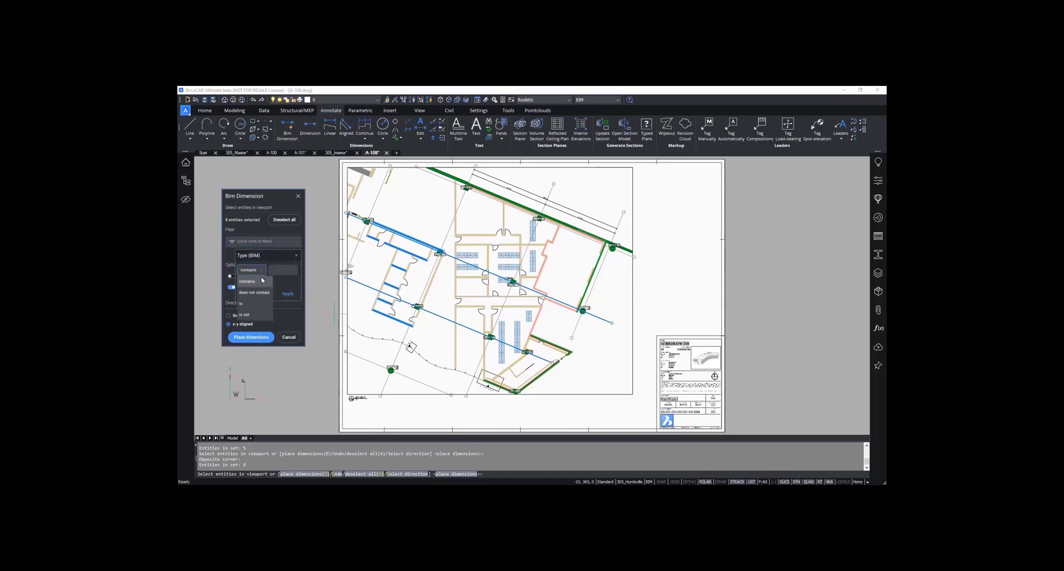
pyautogui.click(265, 307)
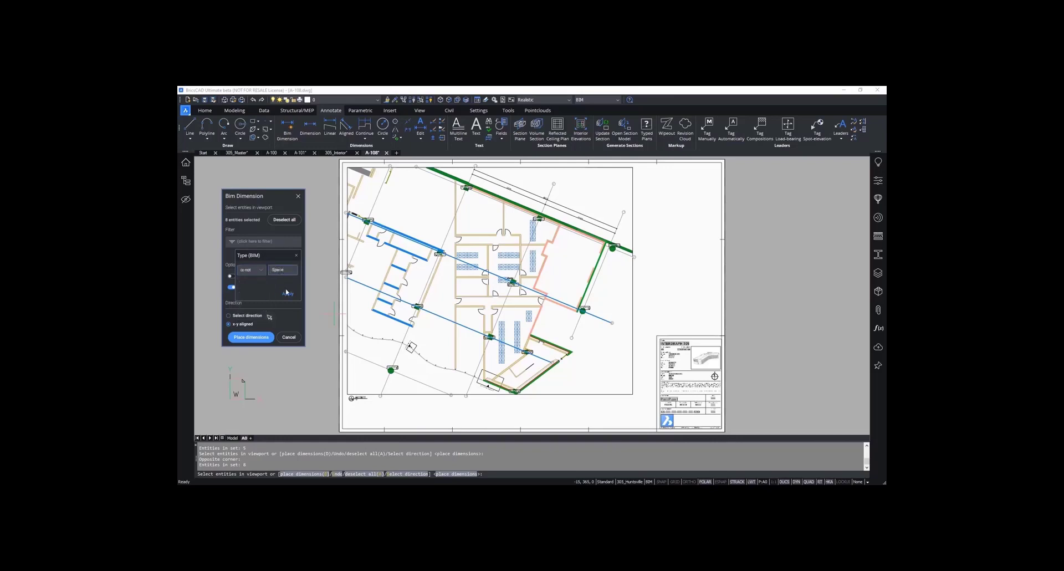
pyautogui.click(288, 293)
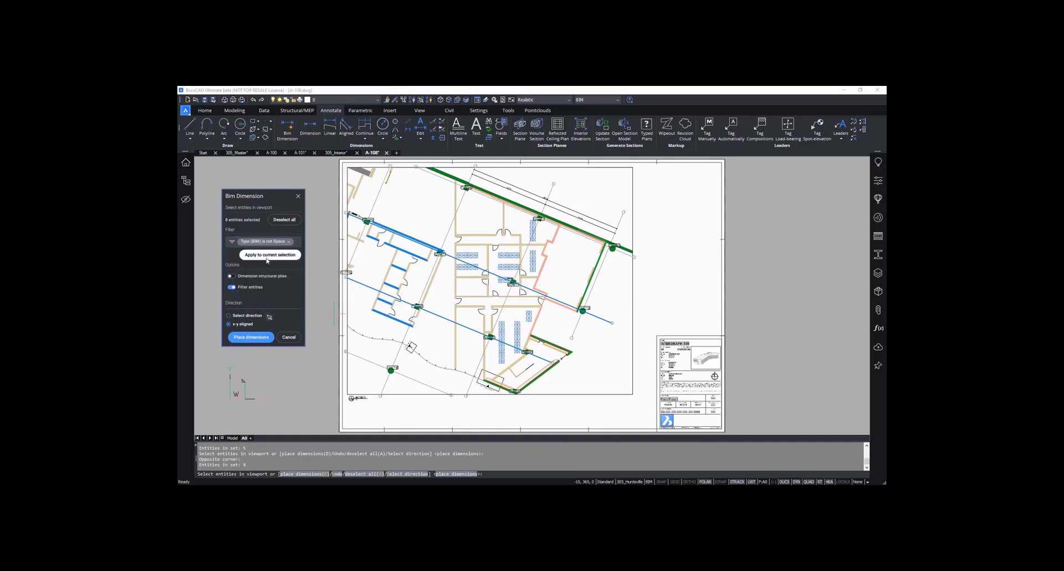
pyautogui.click(269, 256)
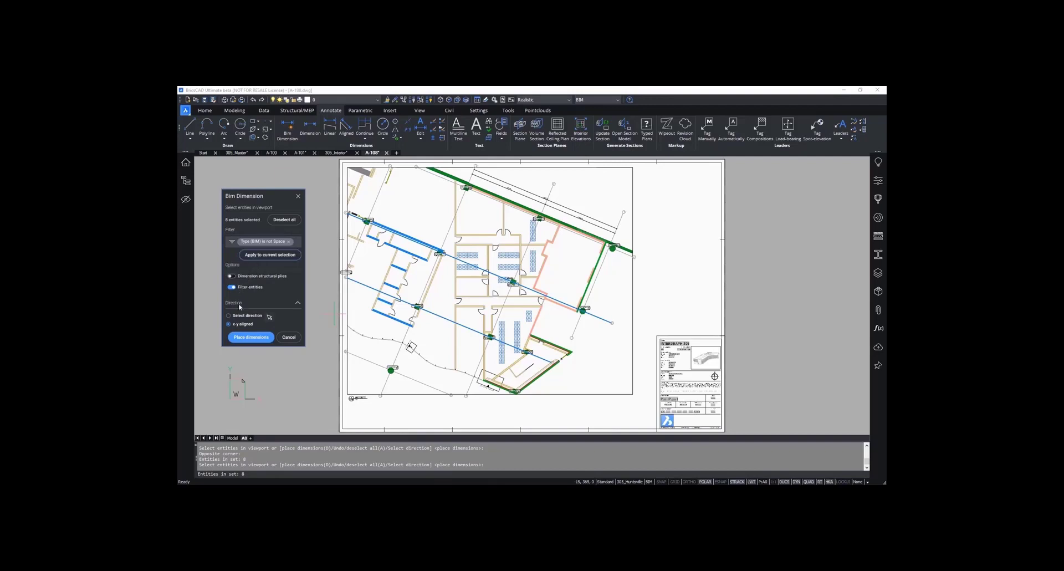
# Step: Define the dimension direction from one of the selected partition walls in the slanted room block
pyautogui.click(270, 317)
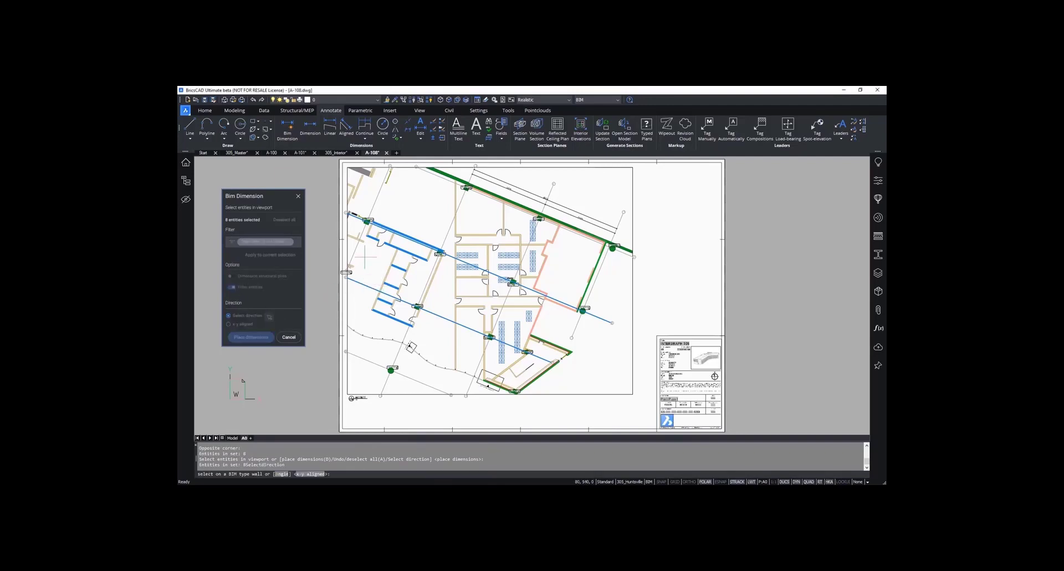
pyautogui.scroll(5, 369, 260)
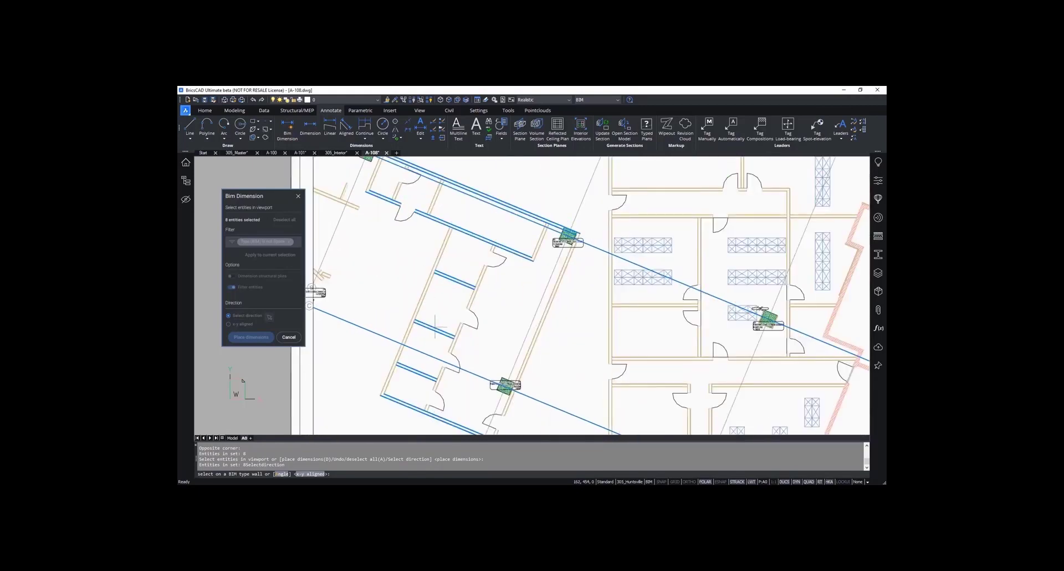
pyautogui.click(435, 327)
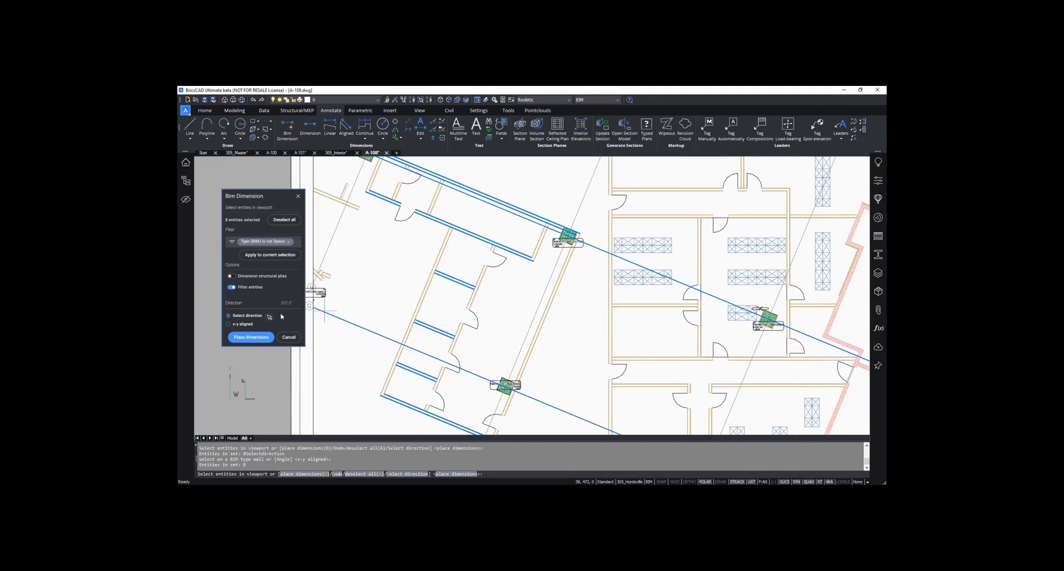
# Step: Place the overall dimension across the selected walls, just outside the room block's long wall
pyautogui.click(251, 337)
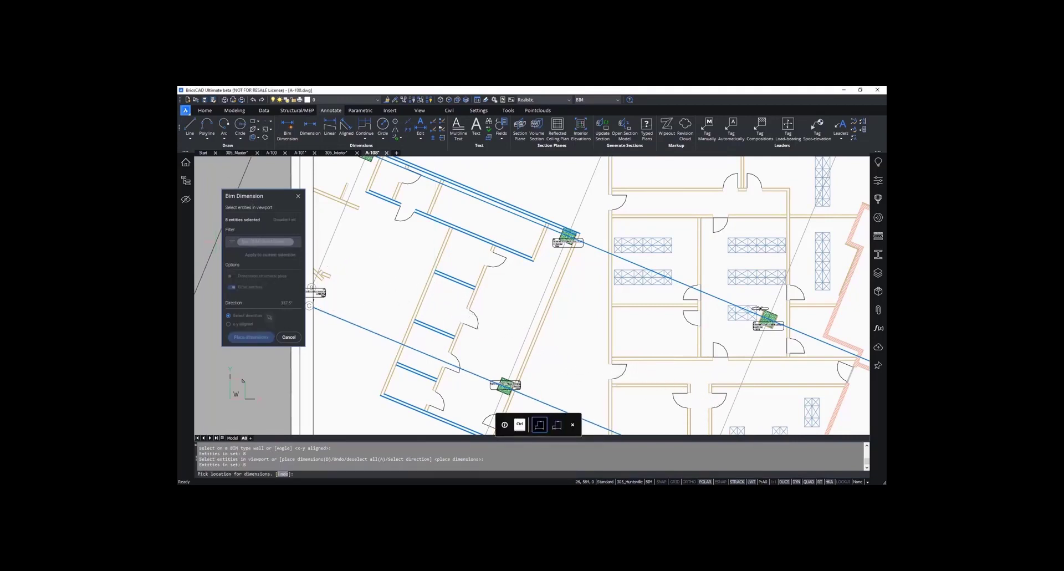
pyautogui.scroll(2, 421, 259)
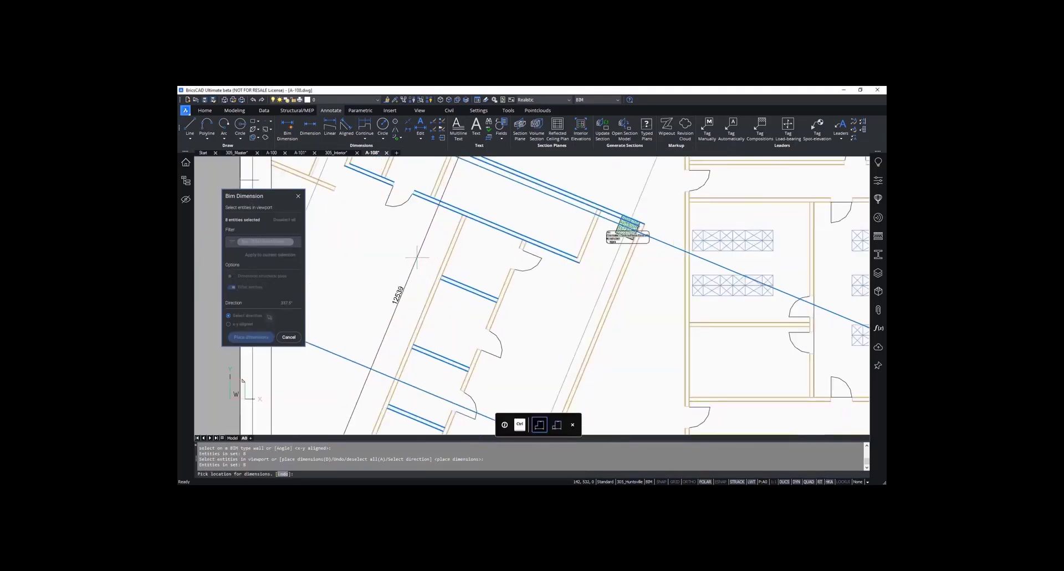
pyautogui.scroll(-2, 413, 269)
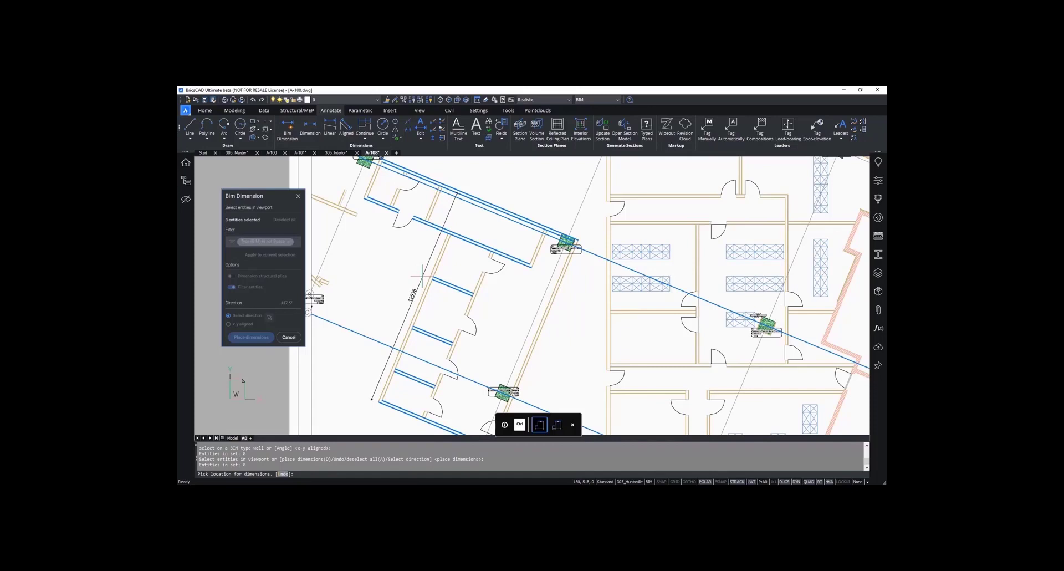
pyautogui.click(422, 276)
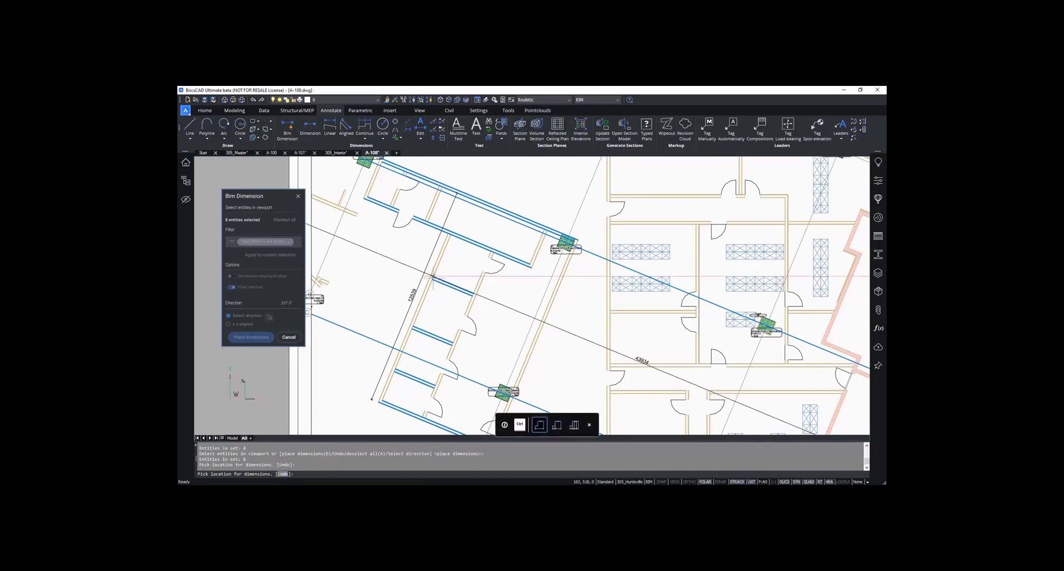
# Step: Place a chain of individual wall and gridline dimensions inside the rooms, parallel to the overall dimension, and finish the command
pyautogui.press('ctrl')
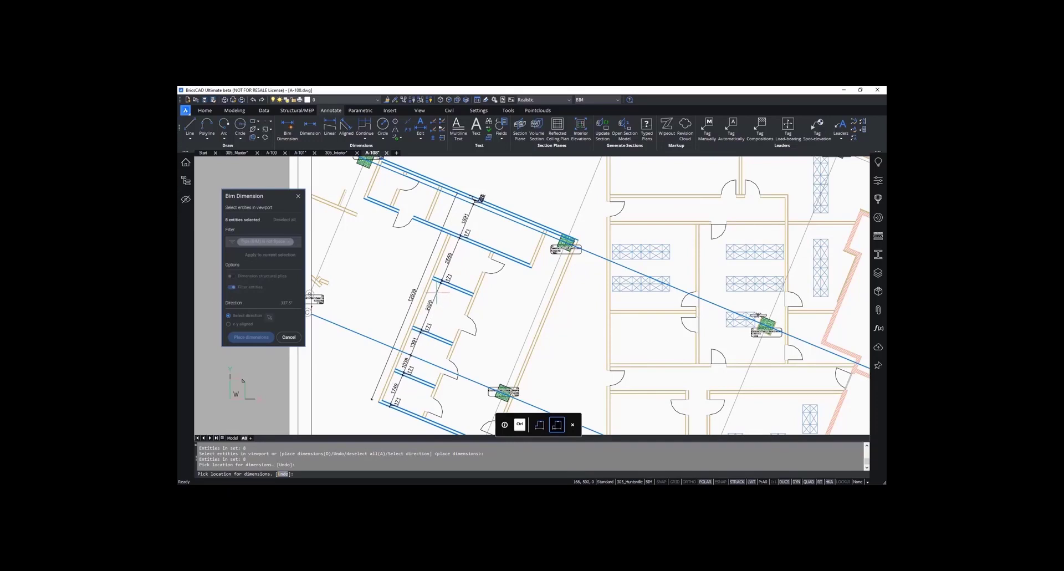
pyautogui.press('ctrl')
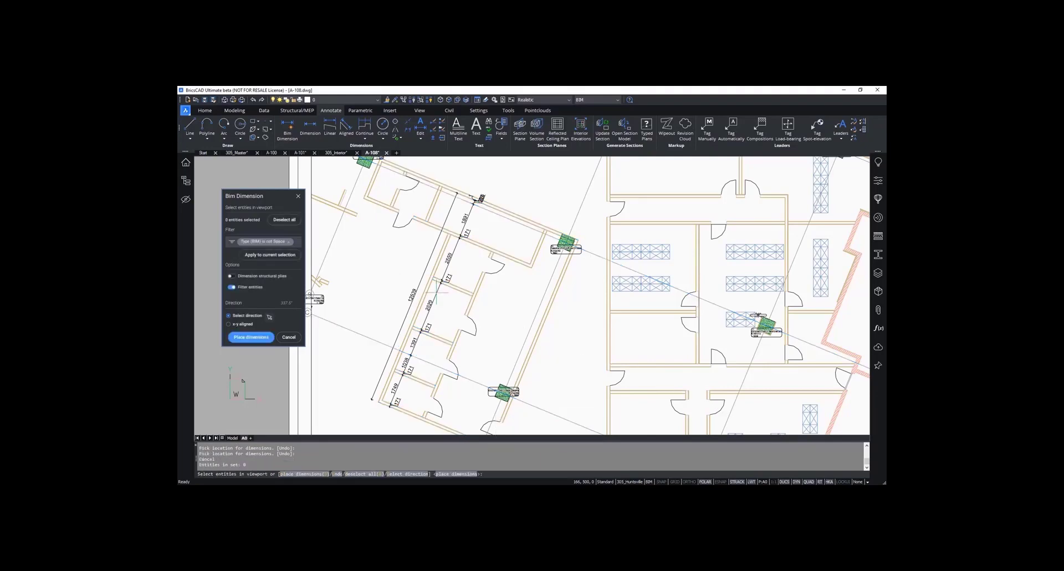
pyautogui.press('Escape')
pyautogui.press('Escape')
# Step: Examine the chain dimensions up close, checking where they meet the partition wall faces and the crossing gridline
pyautogui.scroll(8, 395, 401)
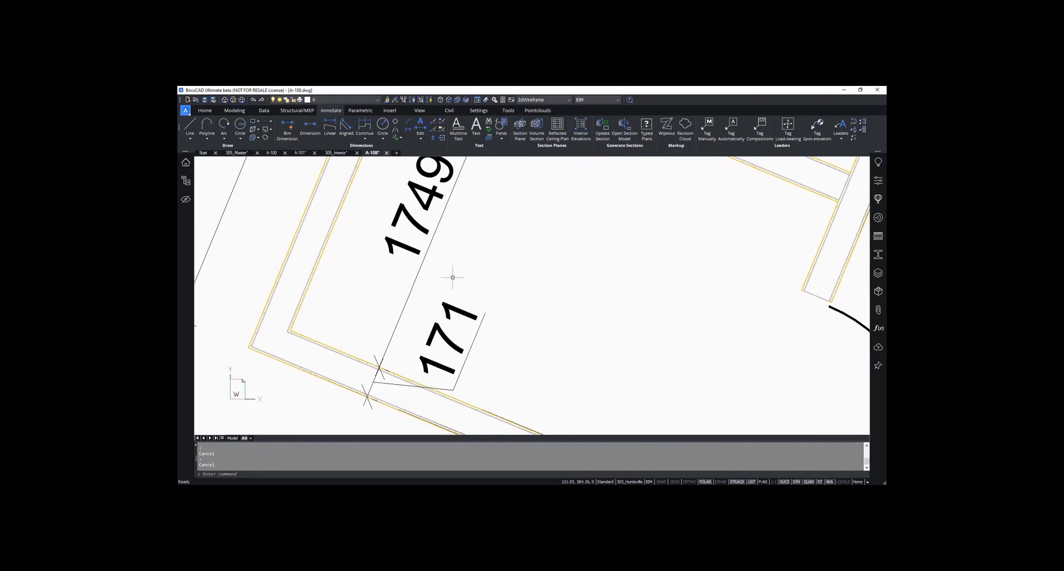
pyautogui.scroll(-5, 445, 285)
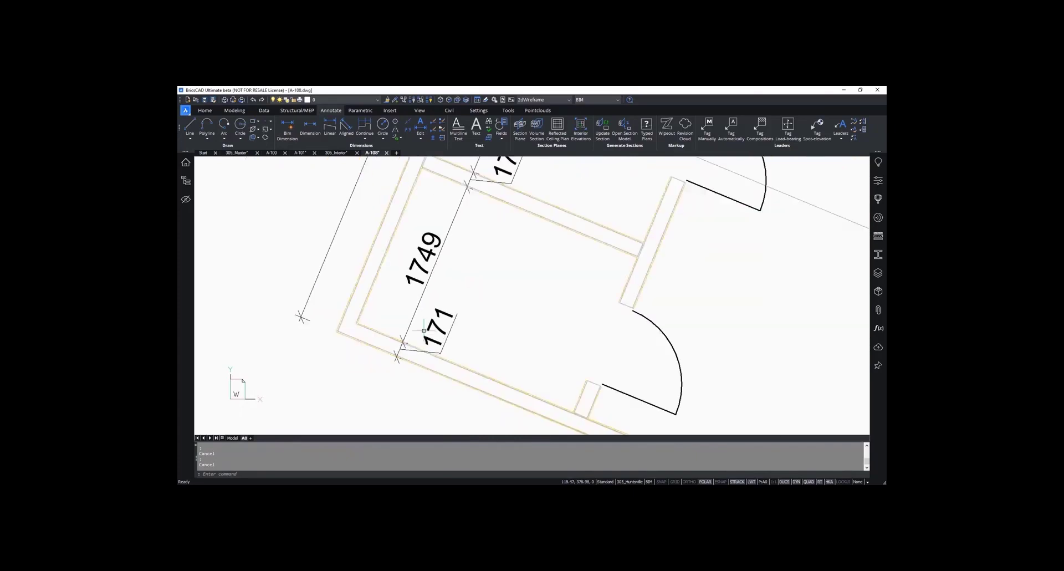
pyautogui.moveTo(525, 199); pyautogui.dragTo(451, 345, button='middle')
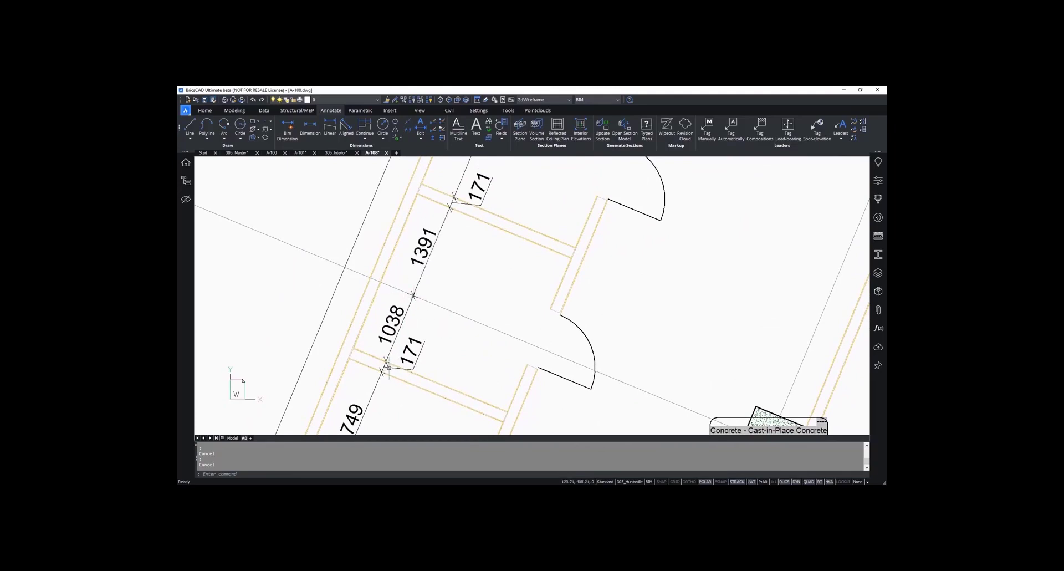
pyautogui.scroll(4, 387, 360)
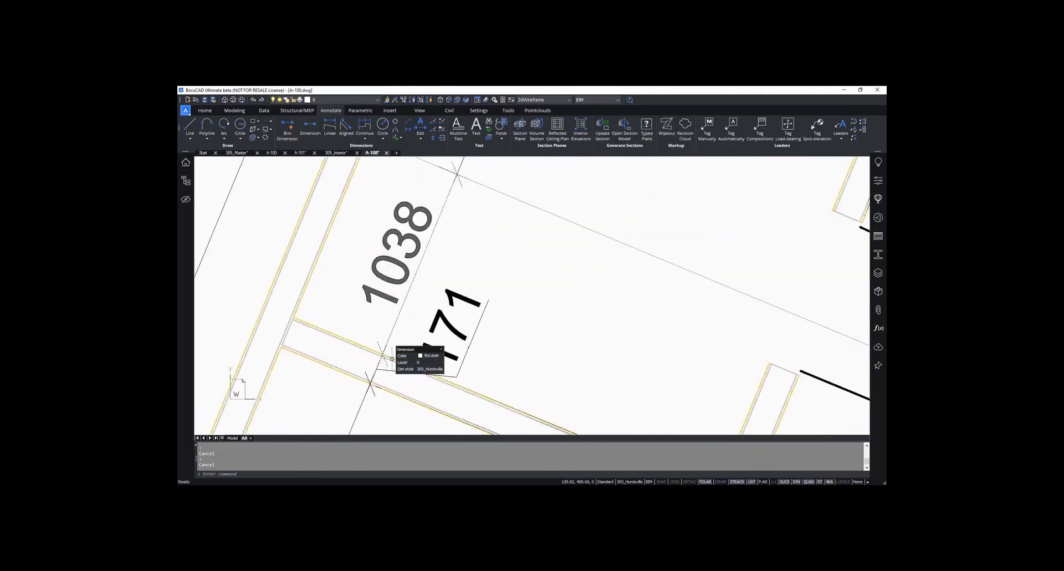
pyautogui.scroll(-1, 392, 359)
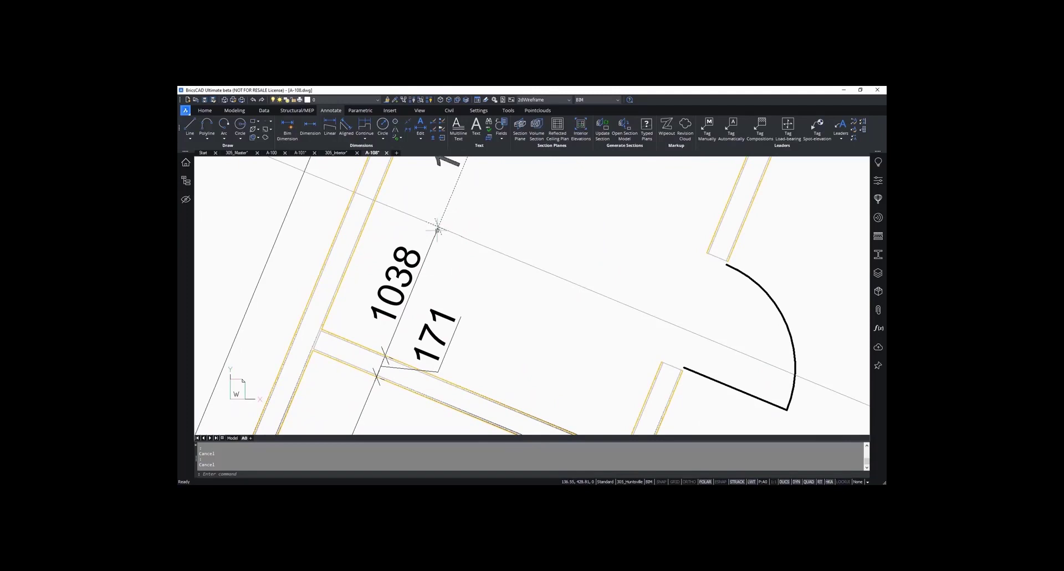
pyautogui.scroll(-2, 439, 247)
pyautogui.scroll(-6, 439, 247)
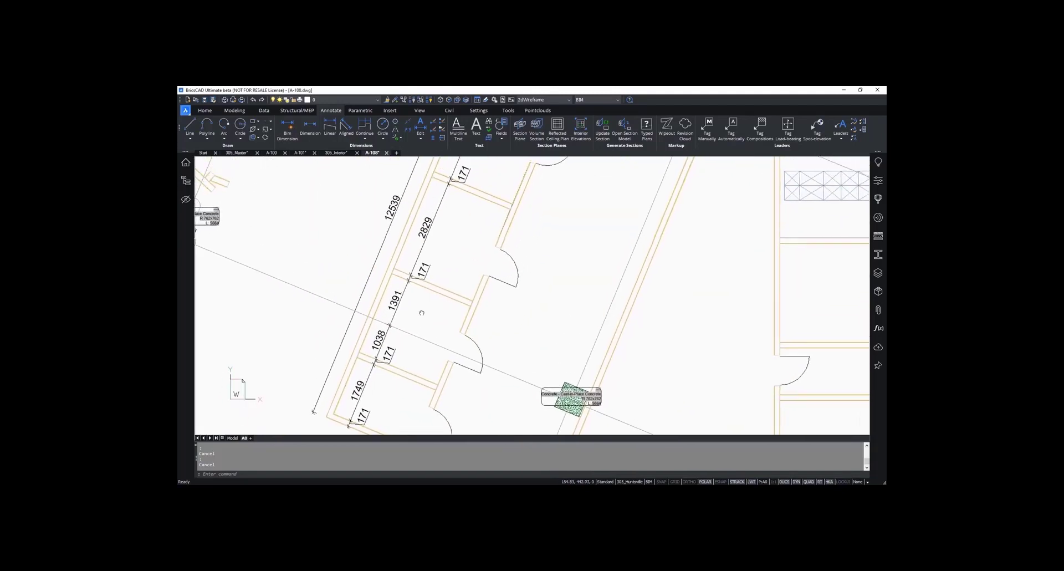
pyautogui.scroll(-3, 418, 277)
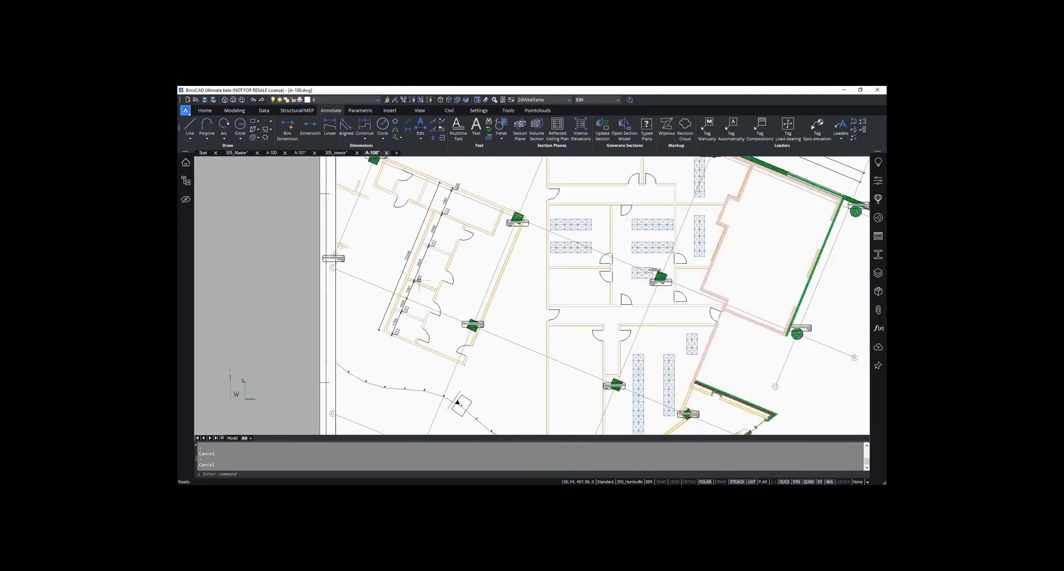
# Step: Start another BIM dimension and select the walls, furniture and gridlines around the two central furnished rooms with a crossing window
pyautogui.write('z')
pyautogui.press('Return')
pyautogui.write('e')
pyautogui.press('Return')
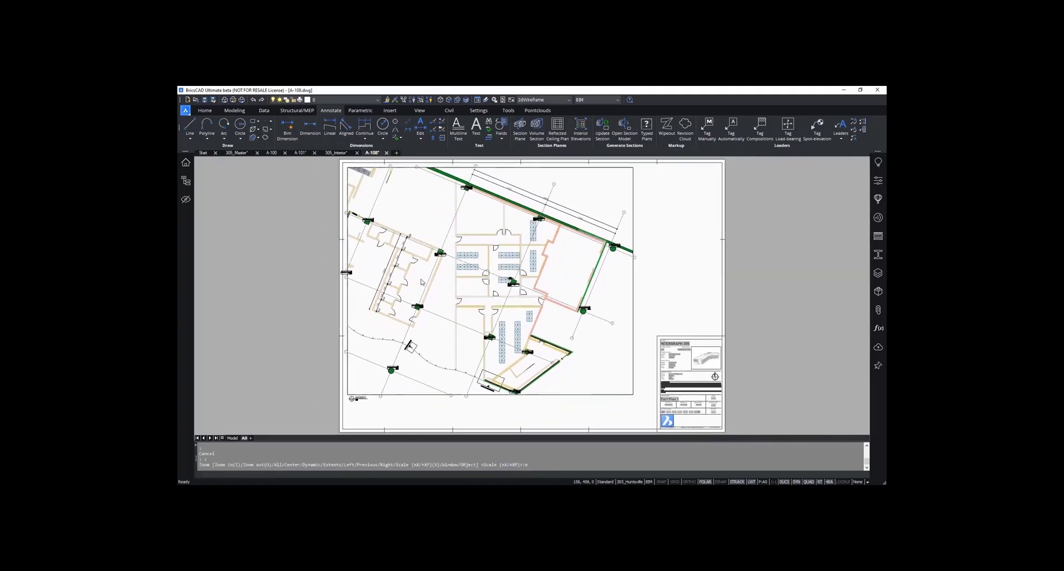
pyautogui.press('Escape')
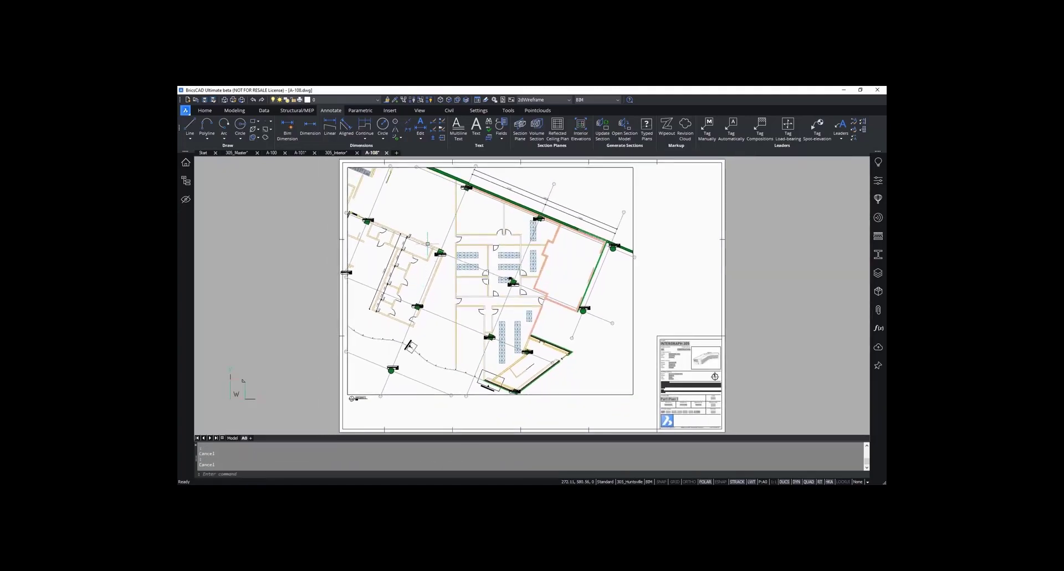
pyautogui.click(290, 131)
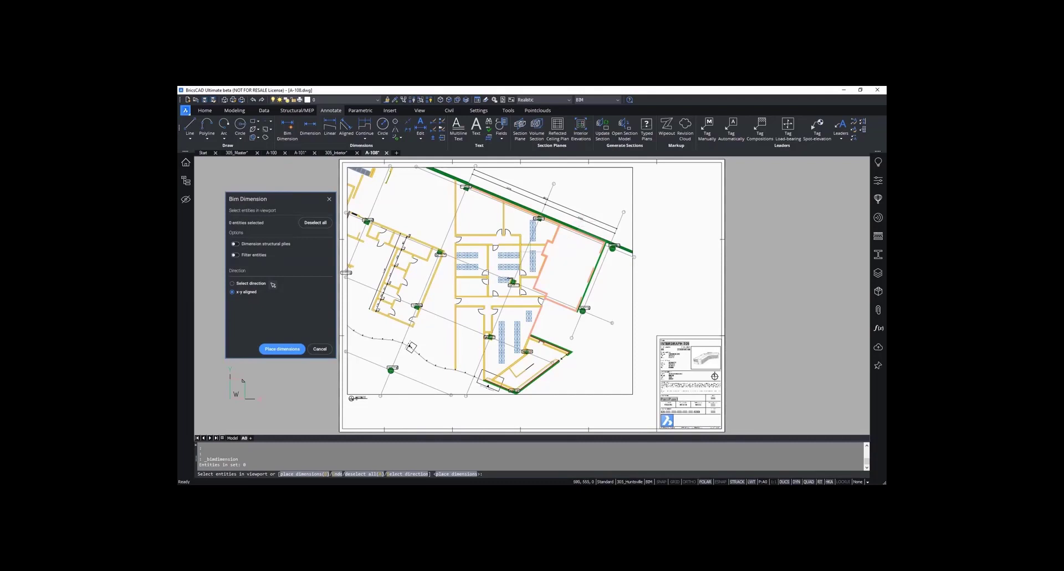
pyautogui.click(533, 245)
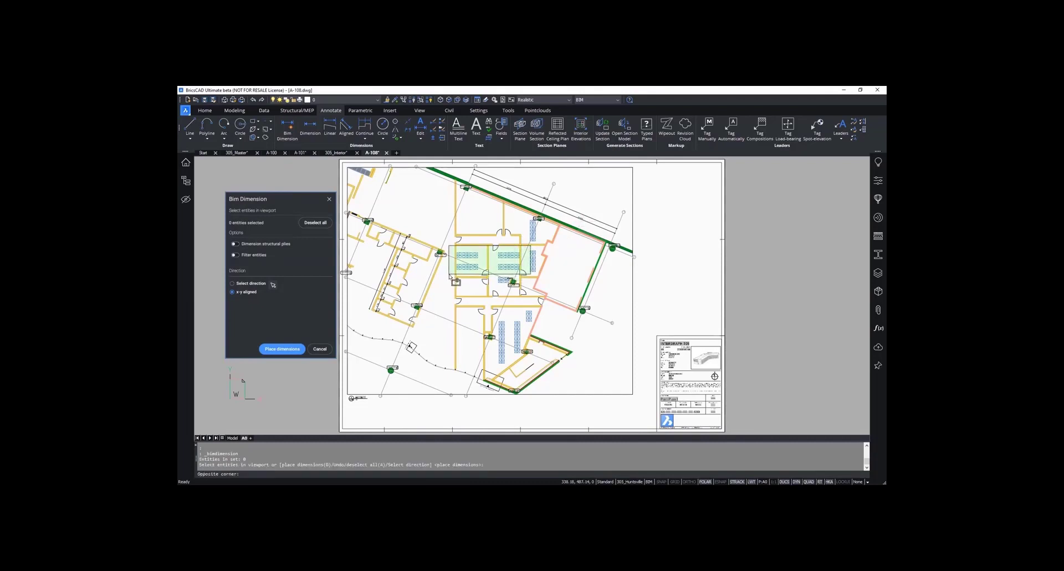
pyautogui.click(448, 291)
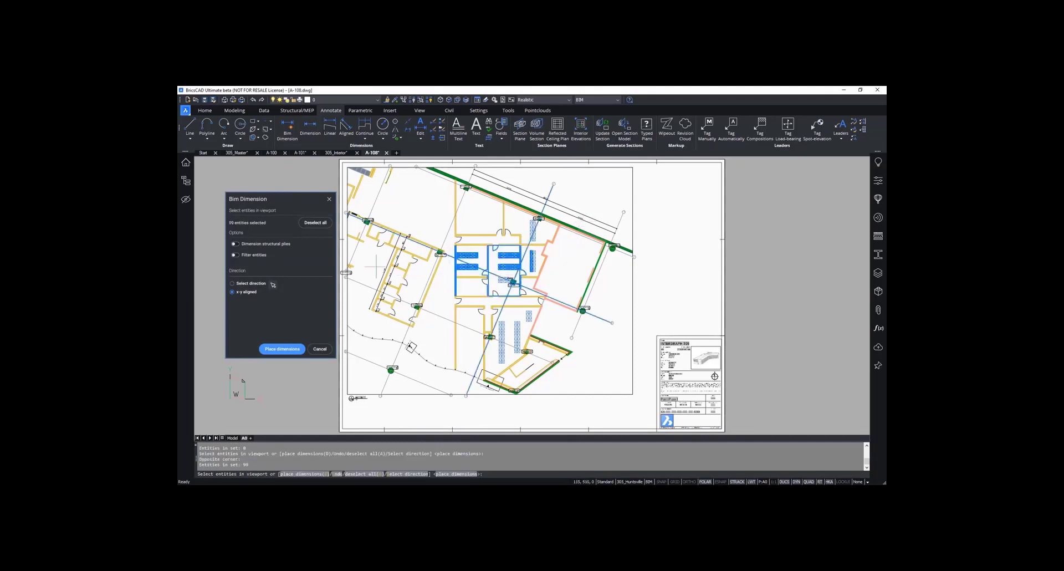
# Step: Turn on entity filtering for the BIM dimension and choose Type (BIM) as the filter property
pyautogui.click(235, 255)
pyautogui.click(258, 244)
pyautogui.write('T')
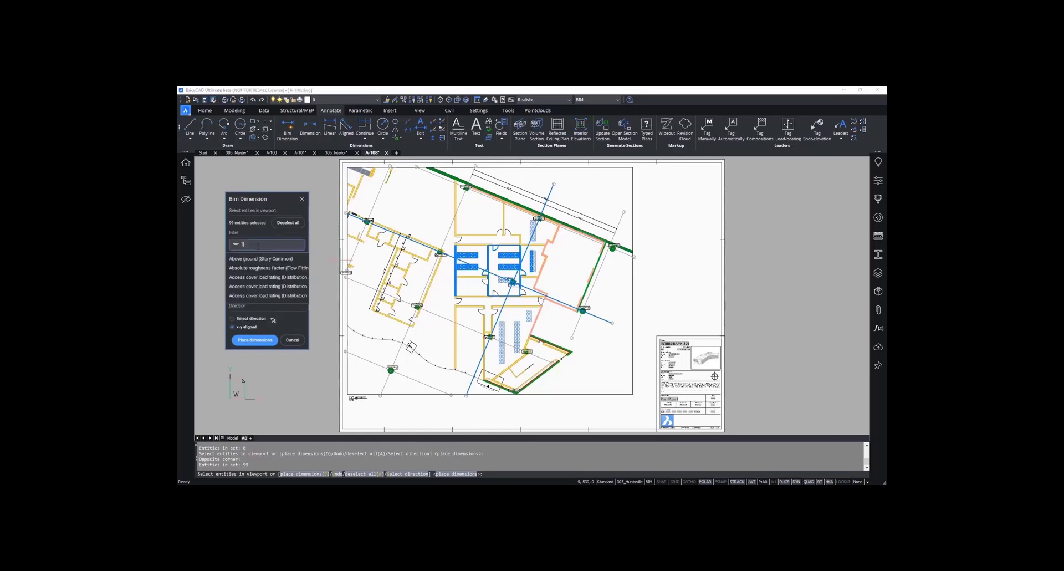
pyautogui.write('ype (BIM')
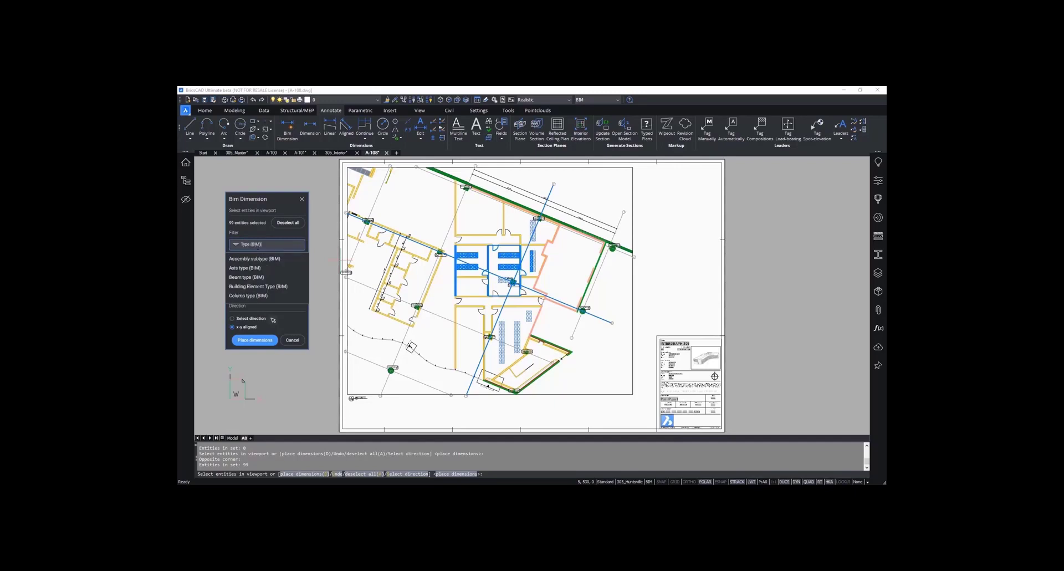
pyautogui.scroll(-8, 249, 269)
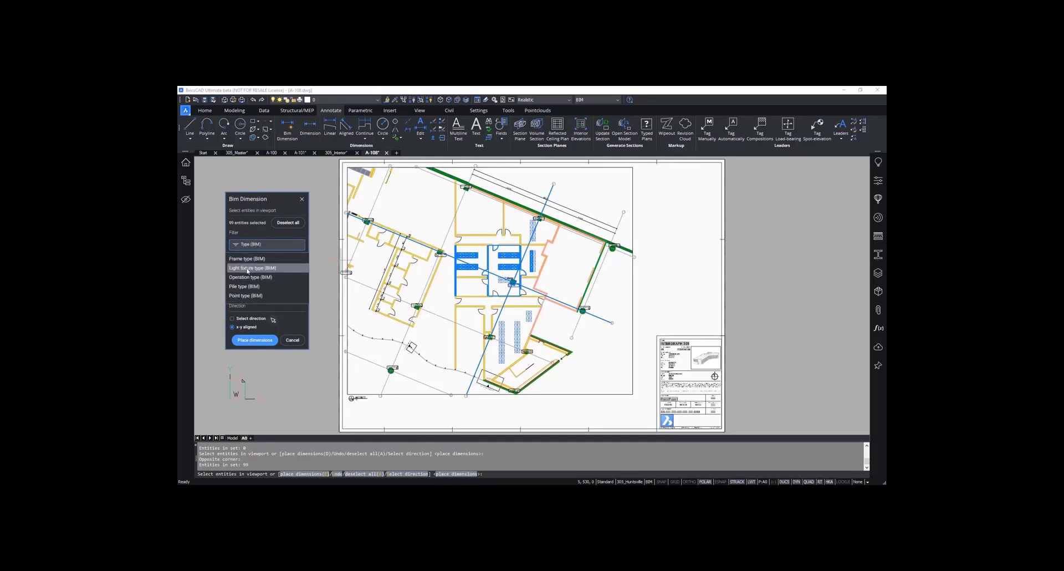
pyautogui.scroll(-5, 248, 271)
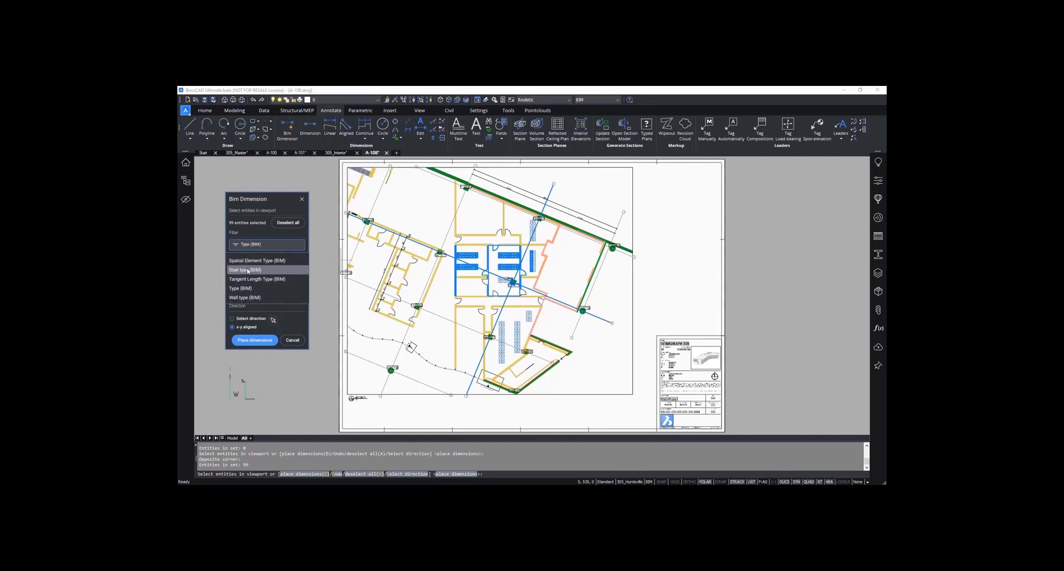
pyautogui.click(249, 289)
# Step: Set the filter to Type (BIM) contains Wall and apply it to the current selection
pyautogui.click(270, 275)
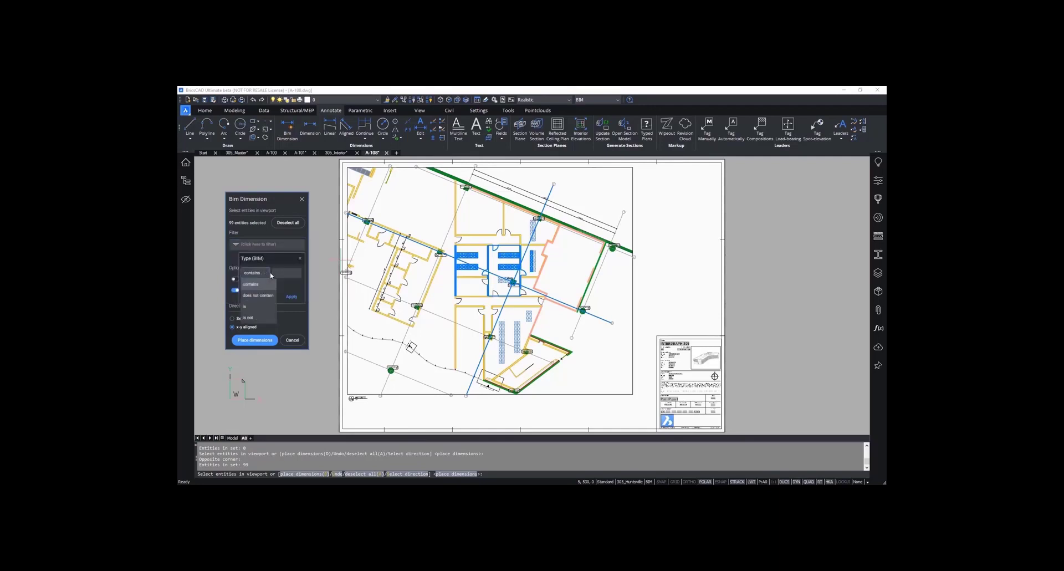
pyautogui.click(271, 284)
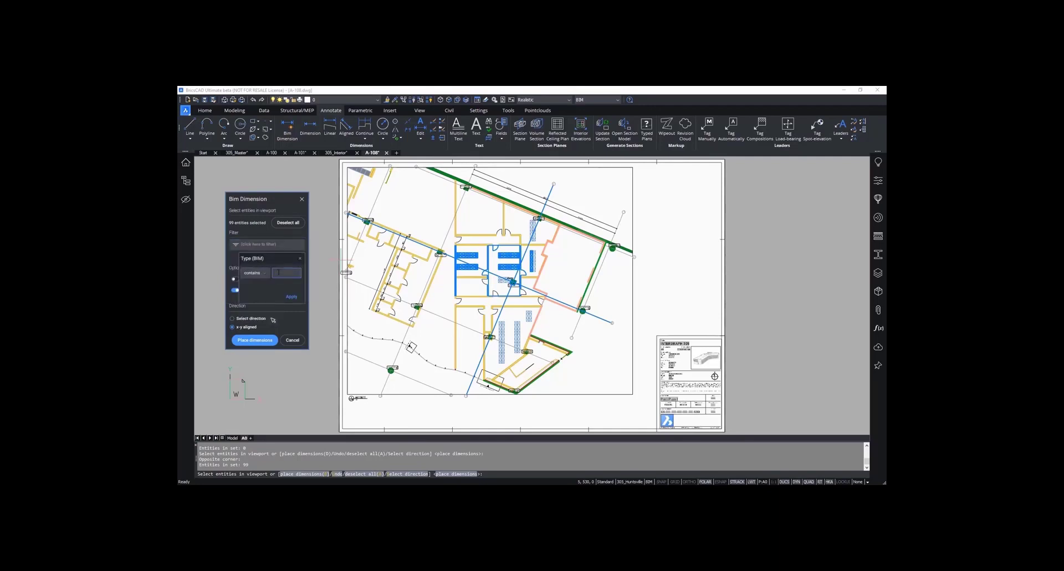
pyautogui.click(291, 296)
pyautogui.click(272, 305)
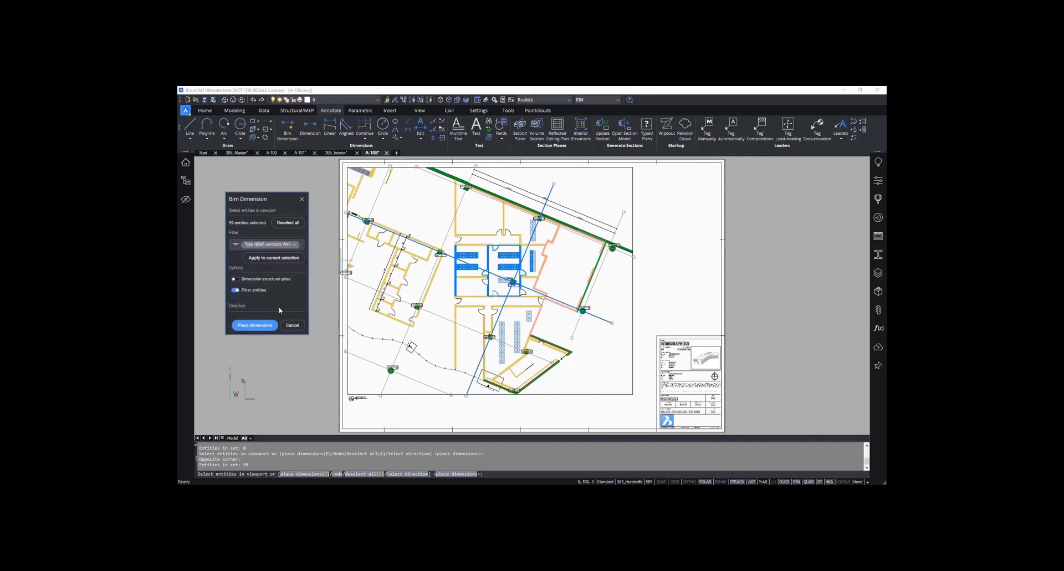
pyautogui.click(286, 308)
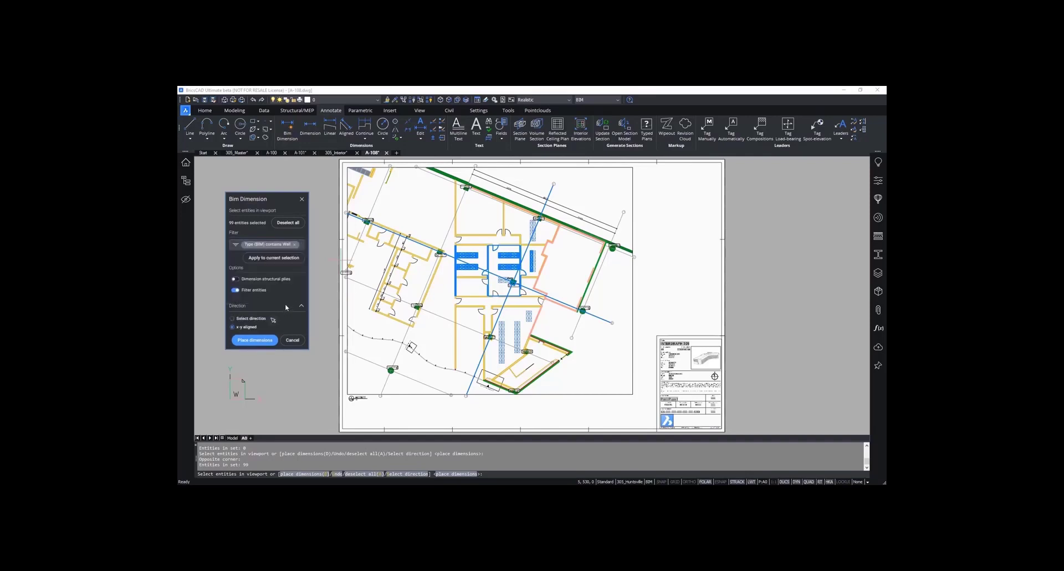
pyautogui.click(272, 260)
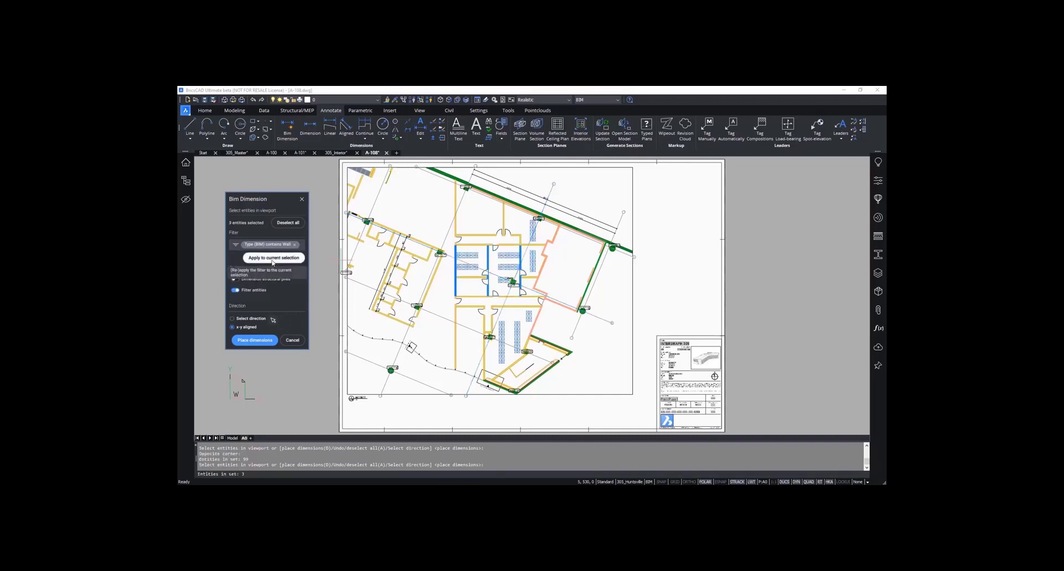
# Step: Enable dimensioning of structural plies and place the overall horizontal dimension in the corridor just above the two furnished rooms
pyautogui.click(247, 280)
pyautogui.click(255, 340)
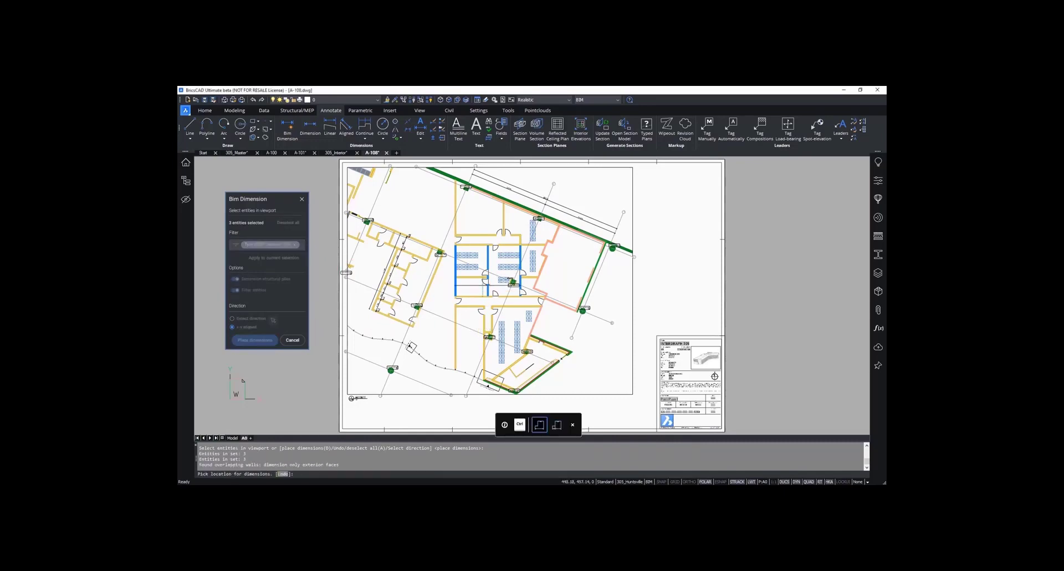
pyautogui.scroll(5, 482, 252)
pyautogui.scroll(2, 501, 205)
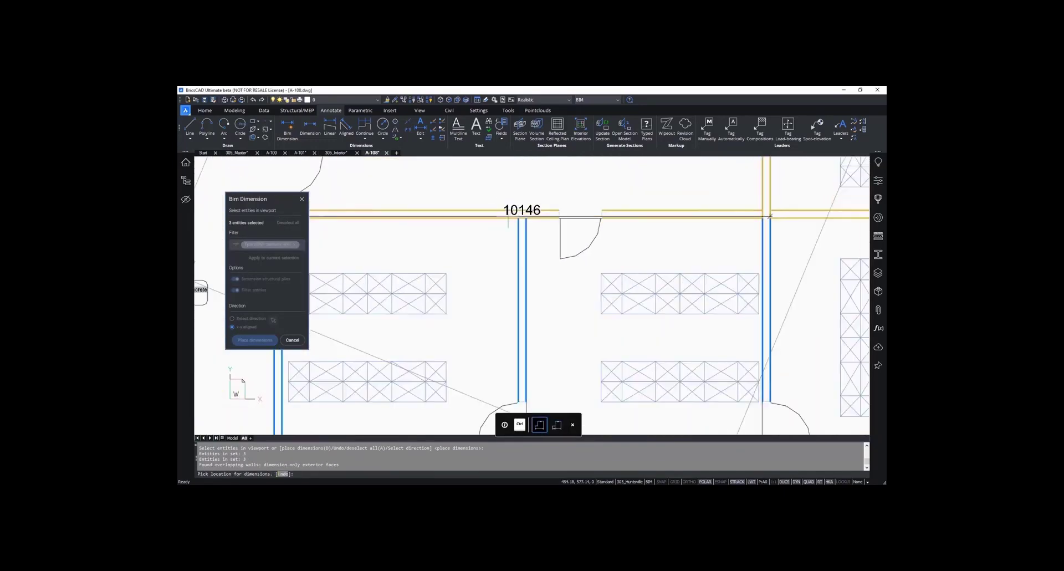
pyautogui.scroll(3, 721, 179)
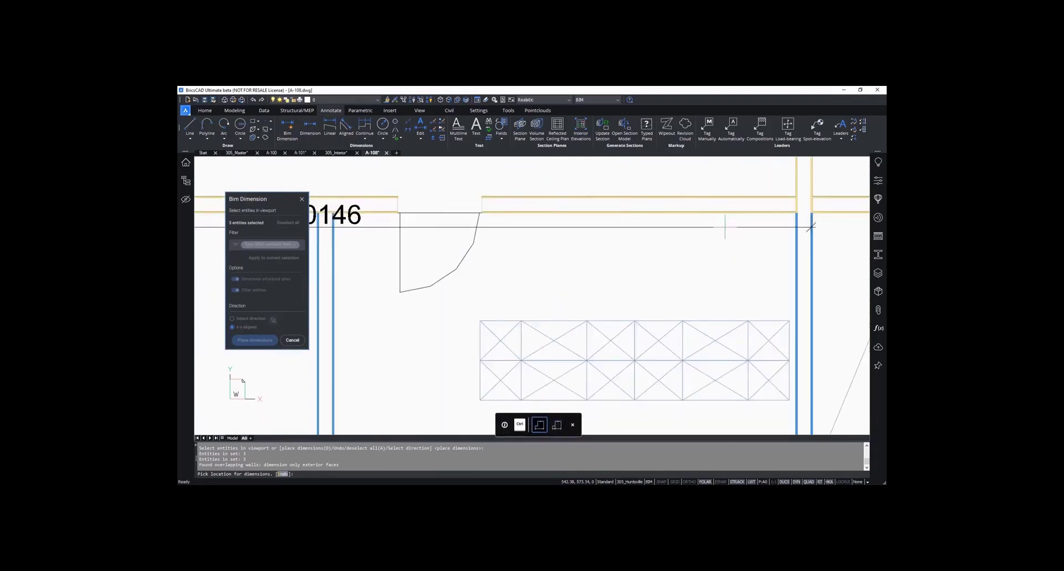
pyautogui.scroll(-5, 725, 227)
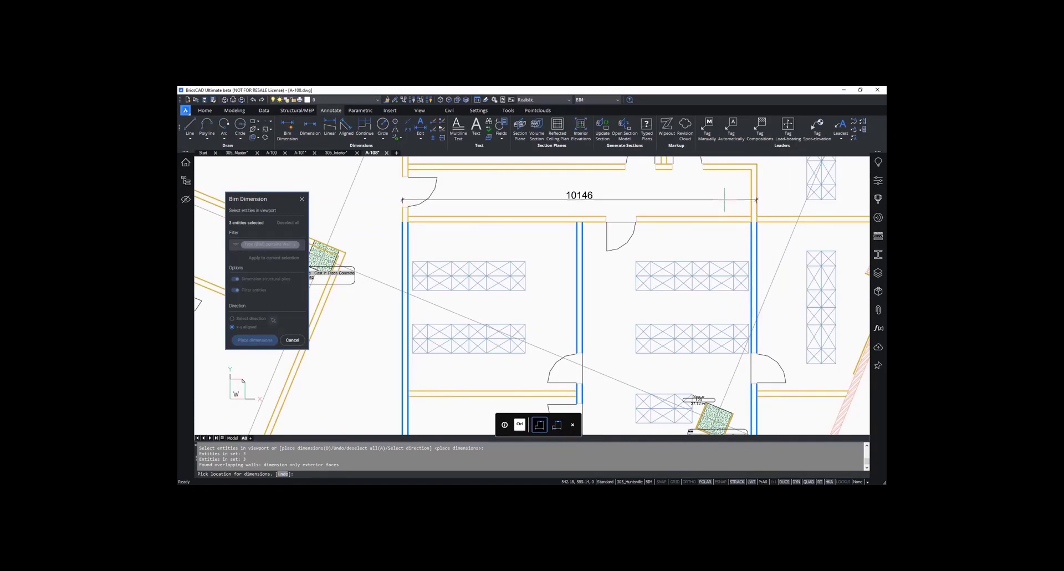
pyautogui.click(725, 200)
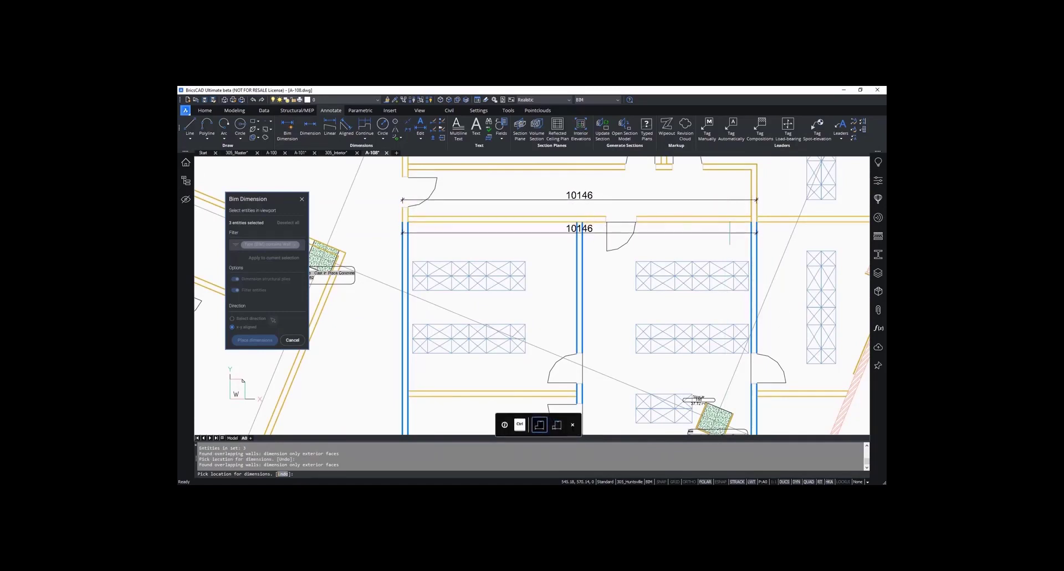
# Step: Change to individual dimensions and place a horizontal chain across the three walls, just inside the rooms' upper wall
pyautogui.scroll(3, 730, 233)
pyautogui.press('ctrl')
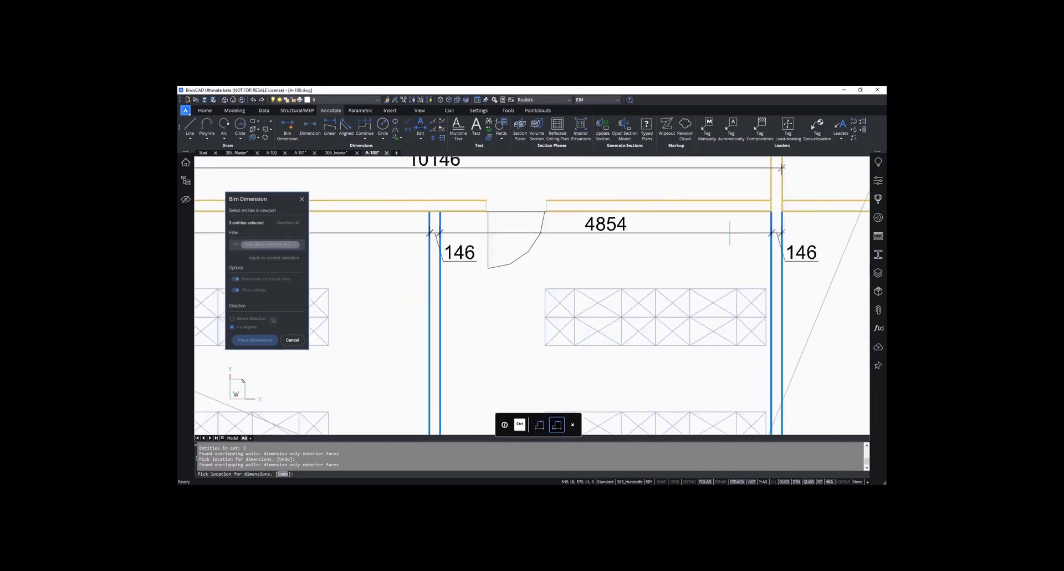
pyautogui.press('ctrl')
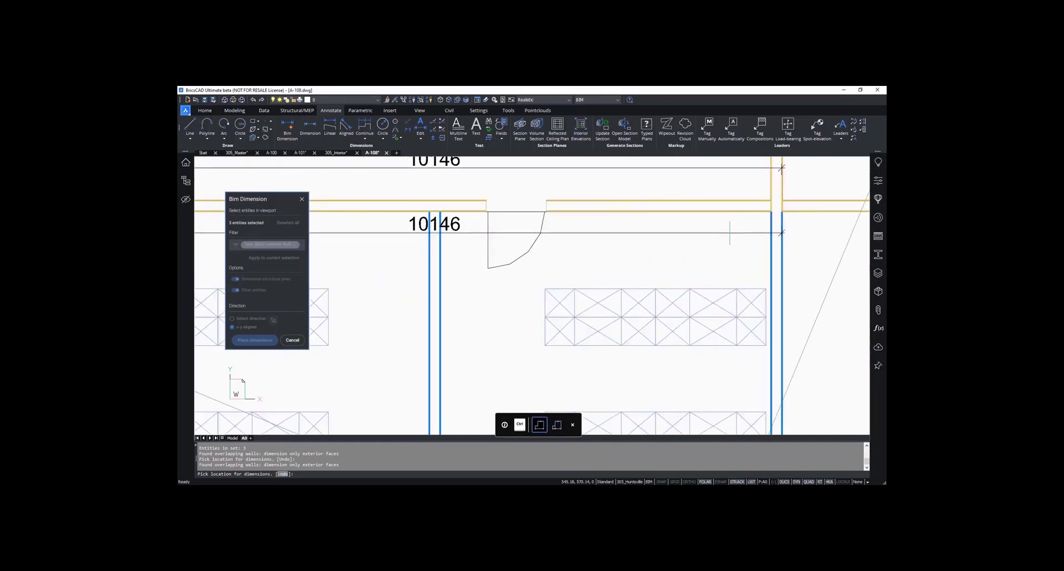
pyautogui.press('ctrl')
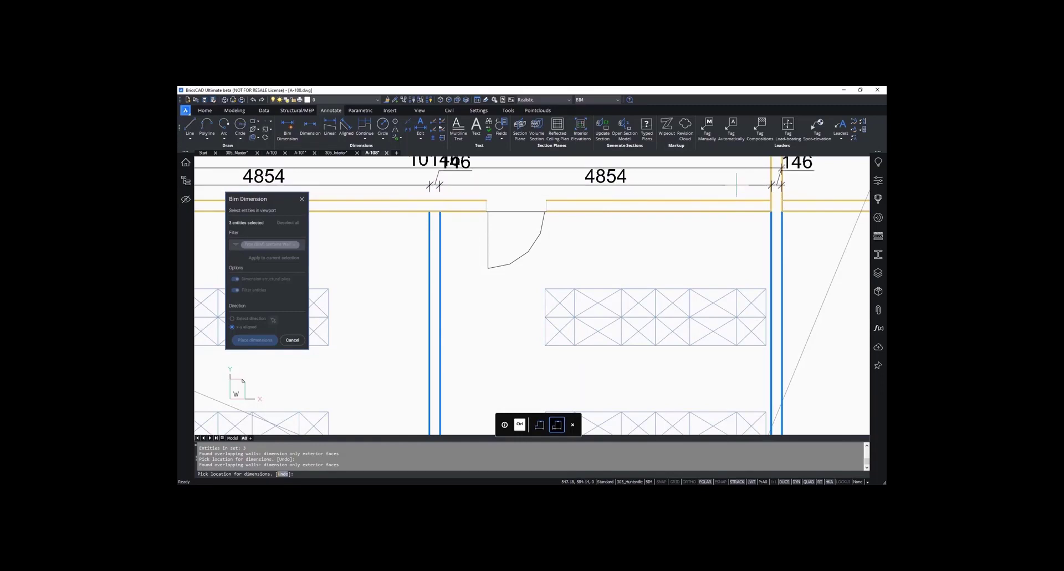
pyautogui.press('ctrl')
pyautogui.press('ctrl')
pyautogui.press('ctrl')
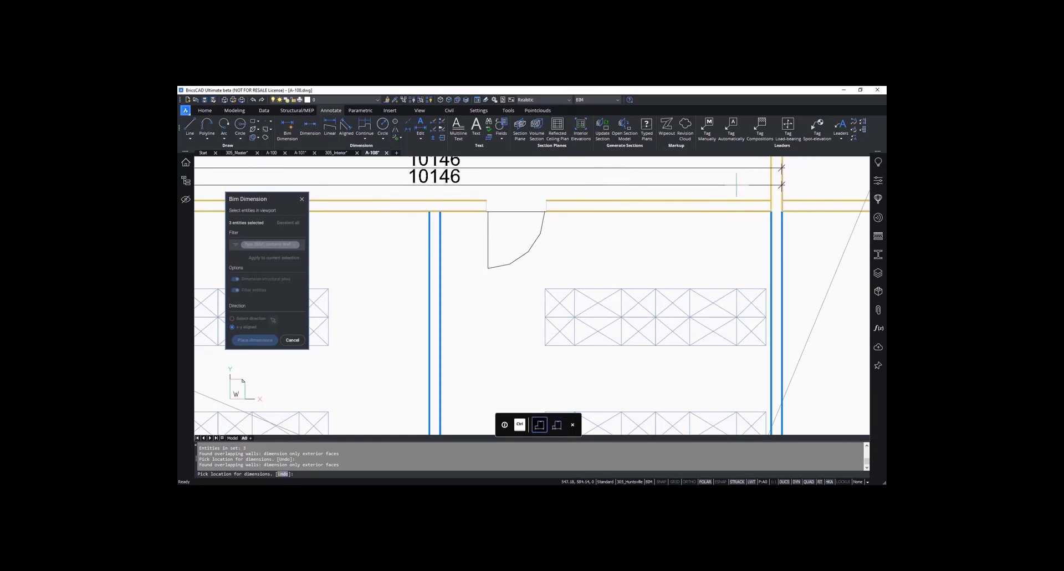
pyautogui.press('ctrl')
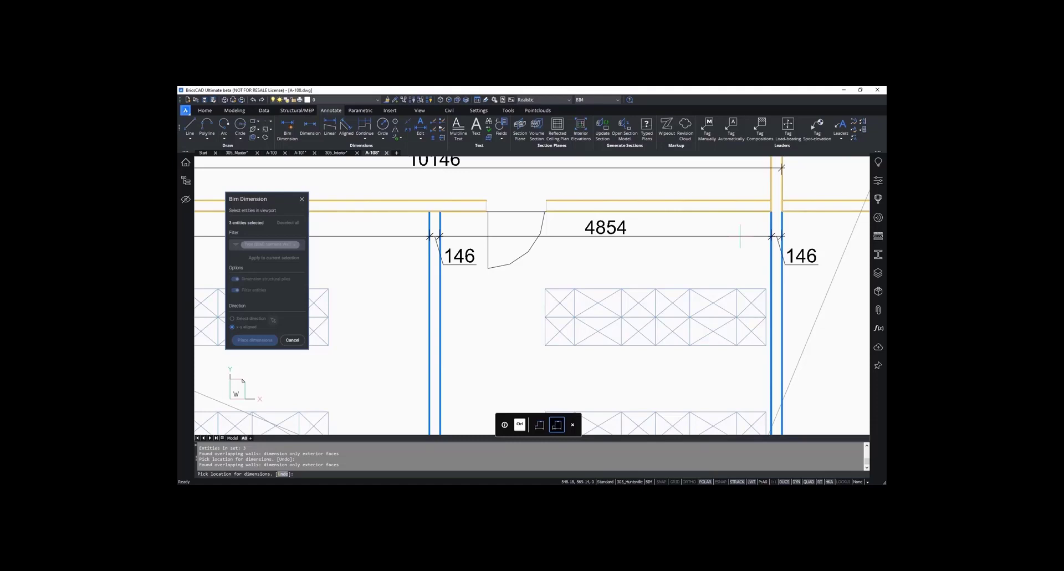
pyautogui.press('ctrl')
# Step: Place the overall vertical dimension just outside the right-hand wall of the two furnished rooms
pyautogui.scroll(-2, 729, 230)
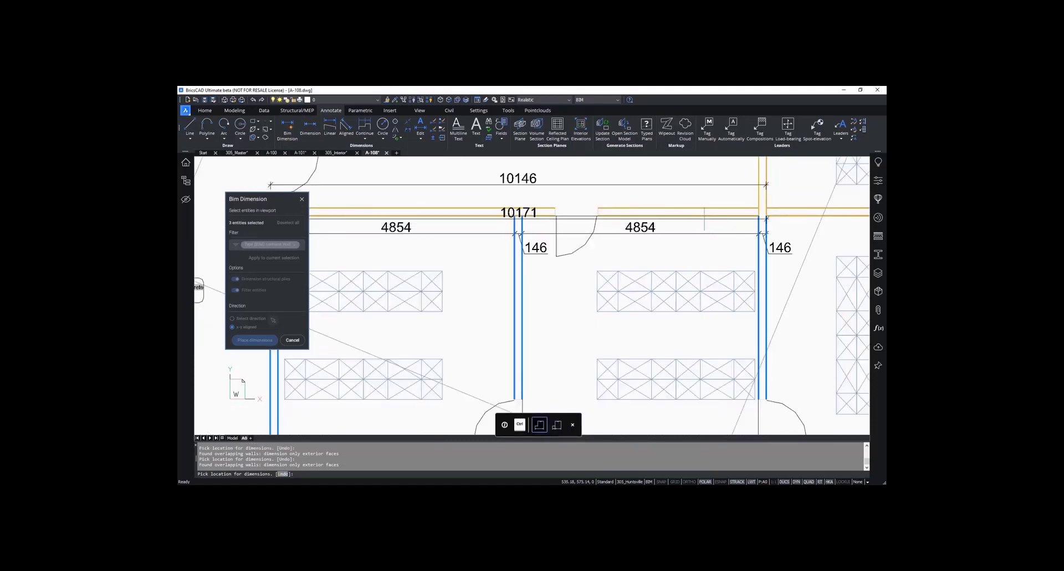
pyautogui.scroll(-1, 704, 219)
pyautogui.scroll(-2, 563, 244)
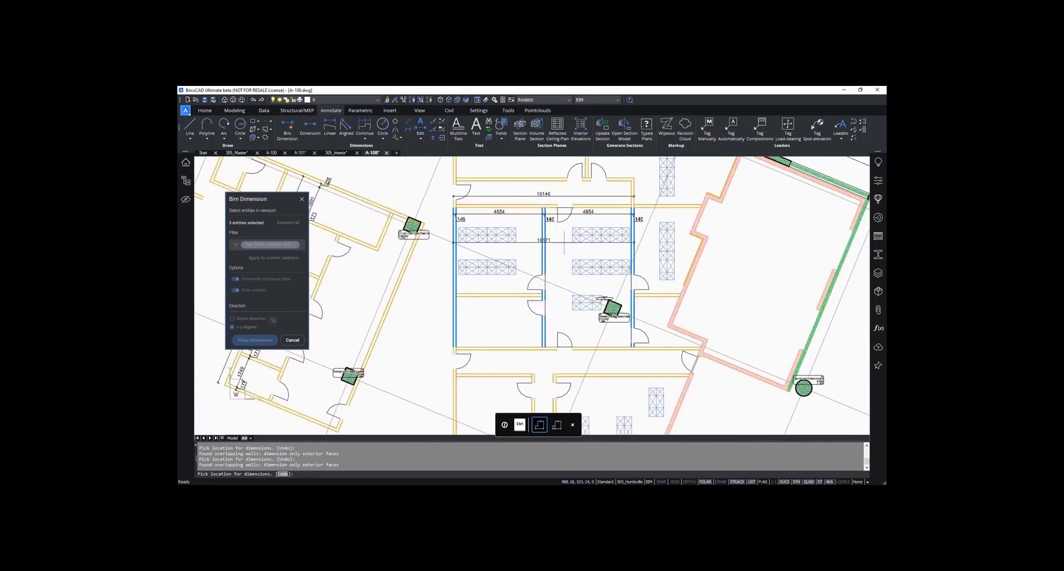
pyautogui.press('ctrl')
pyautogui.scroll(2, 653, 248)
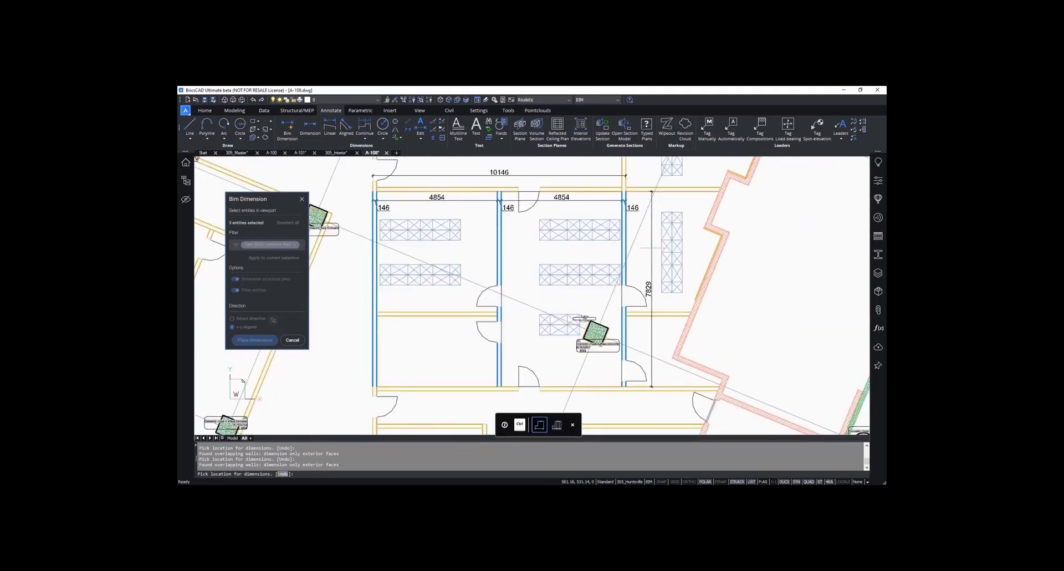
pyautogui.scroll(2, 652, 249)
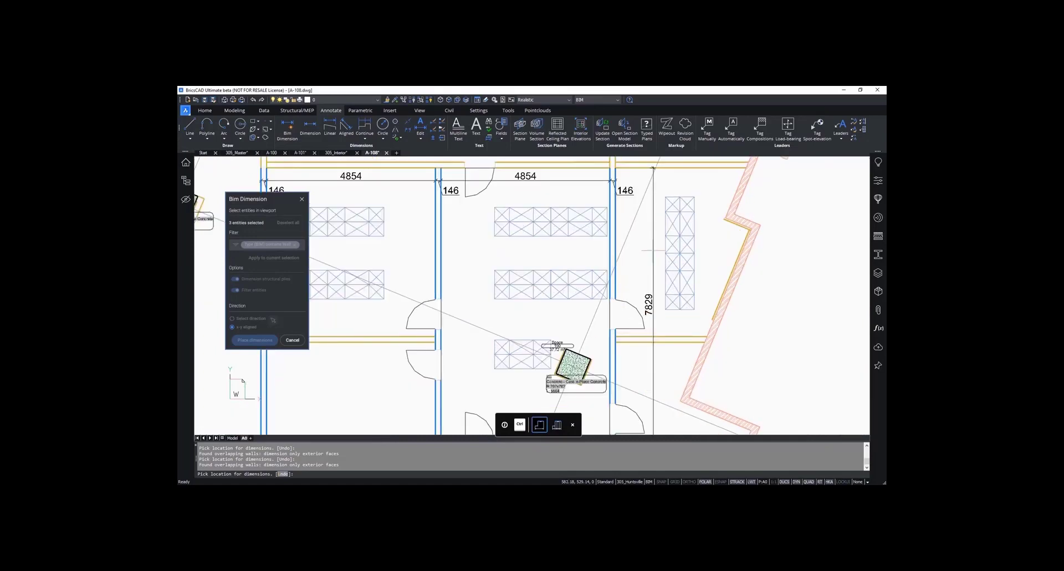
pyautogui.click(652, 250)
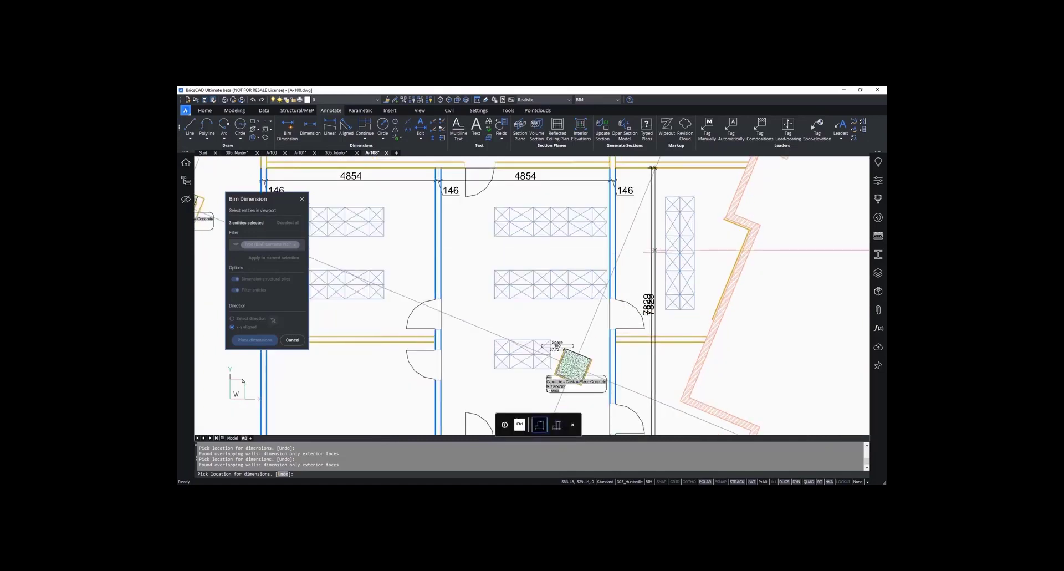
# Step: Place the vertical chain of wall and door-opening dimensions, snapped to the midpoint of the overall vertical dimension, and end the command
pyautogui.press('ctrl')
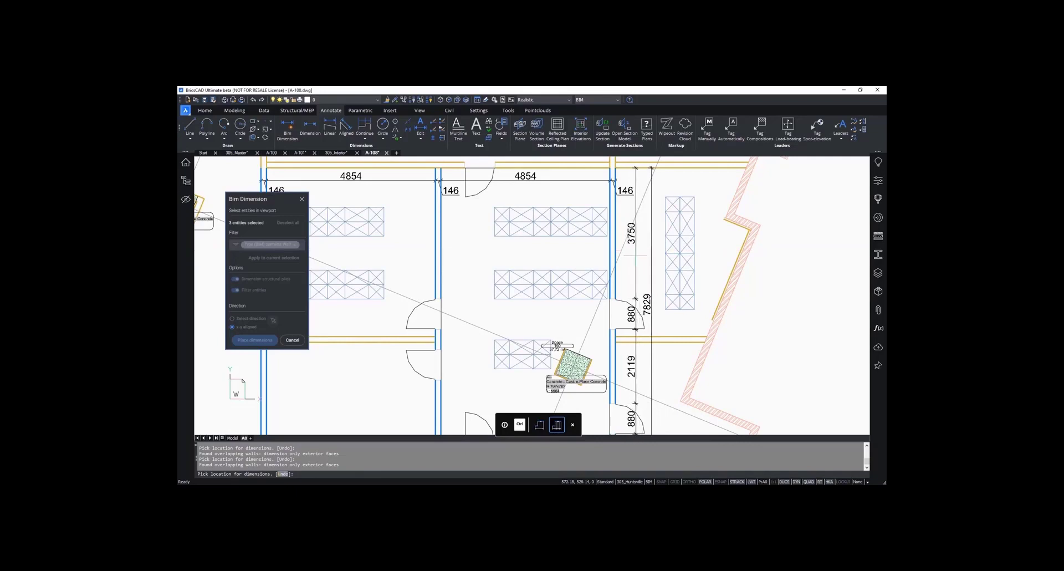
pyautogui.scroll(-2, 632, 250)
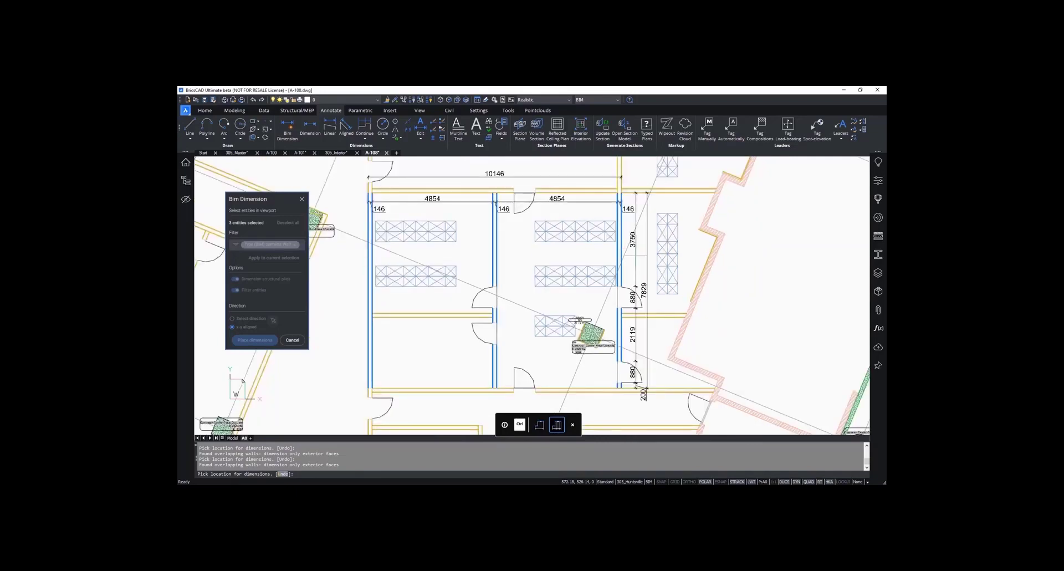
pyautogui.keyDown('shift'); pyautogui.rightClick(647, 256); pyautogui.keyUp('shift')
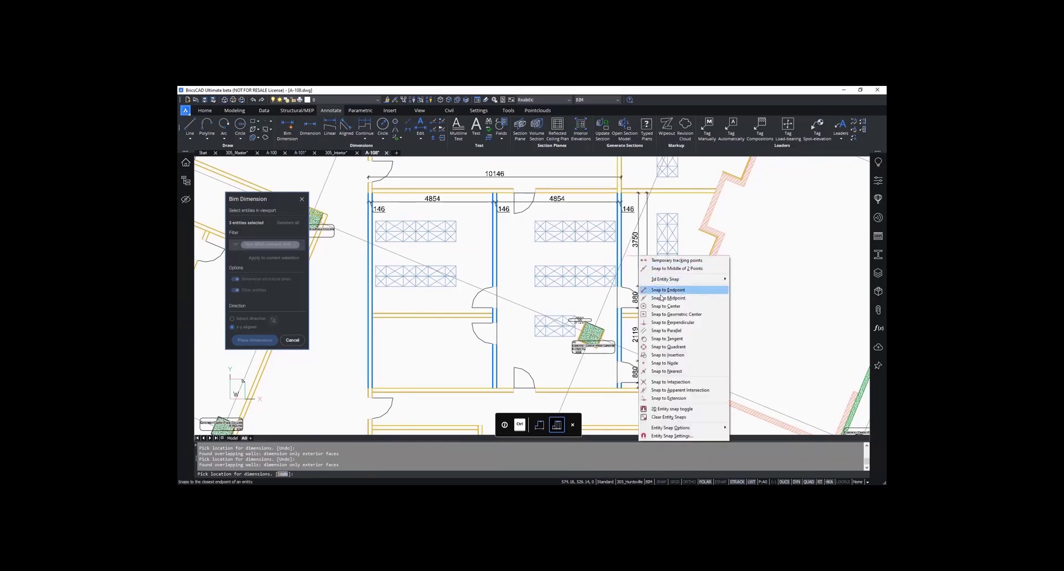
pyautogui.click(662, 294)
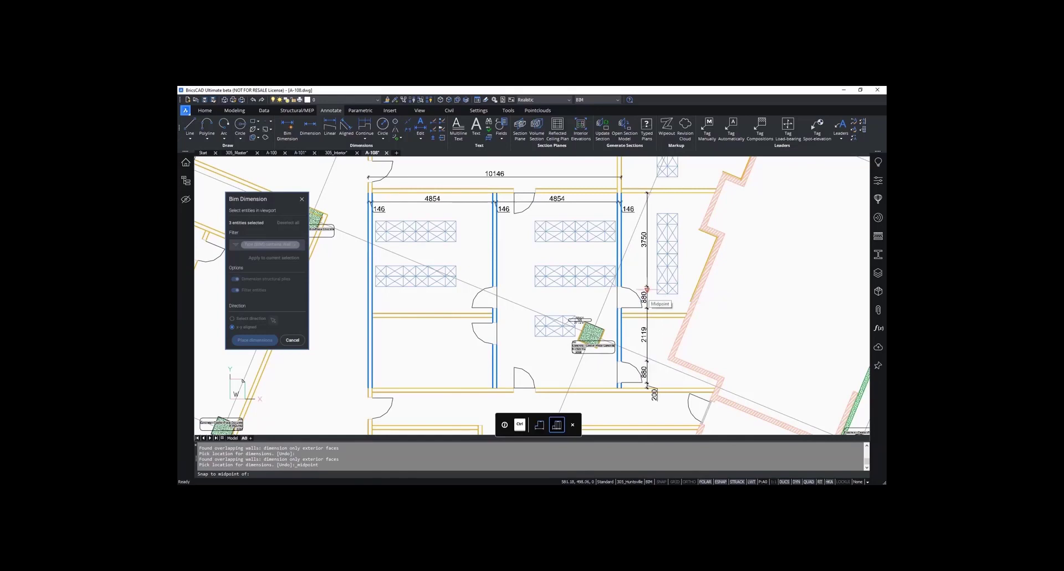
pyautogui.click(647, 290)
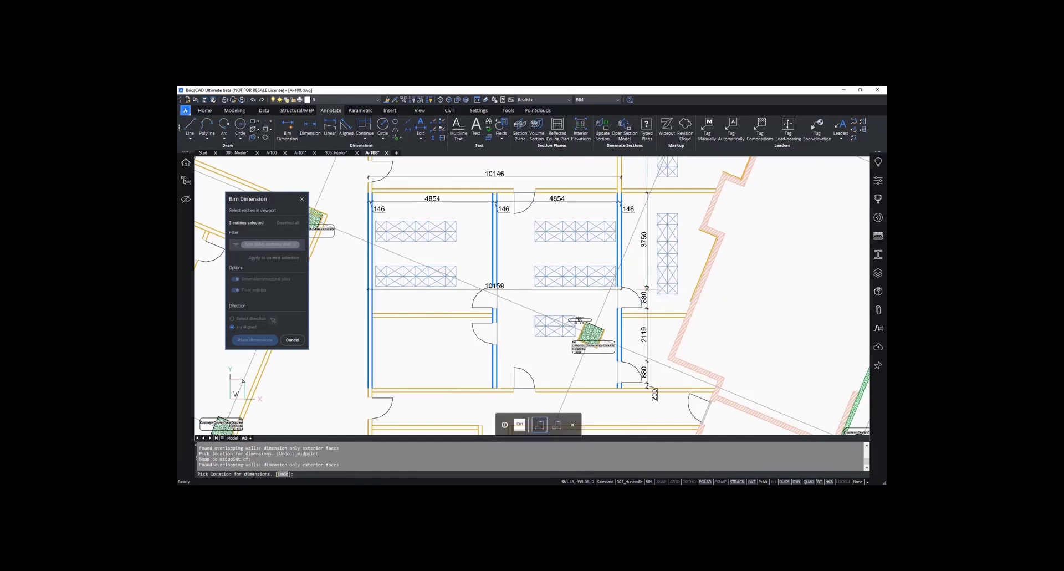
pyautogui.press('Escape')
pyautogui.press('Escape')
pyautogui.press('Escape')
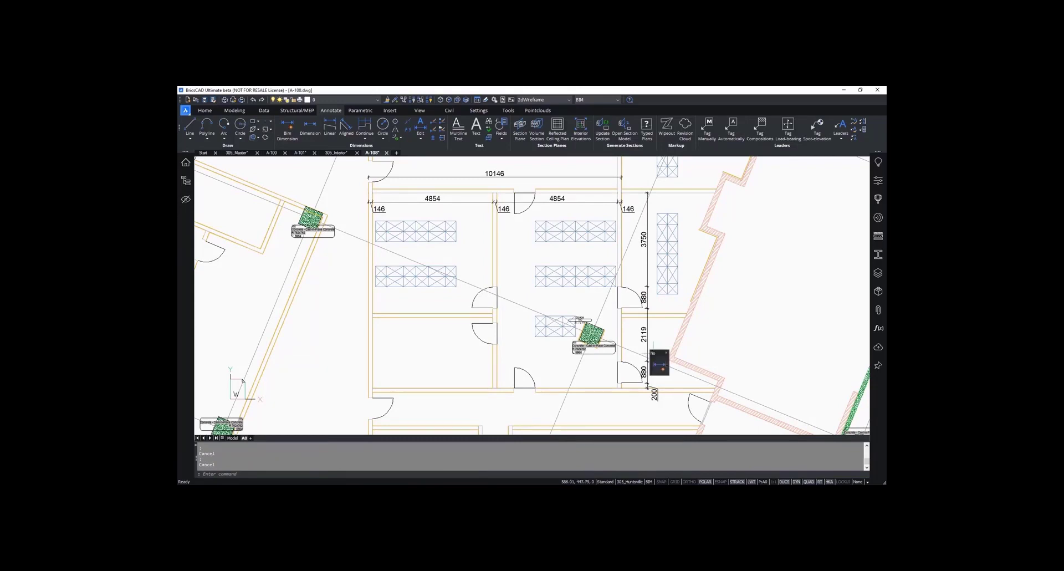
# Step: Switch to the 305_Interior drawing, select the ground-level wall beside the white rooms and inspect its Composition property
pyautogui.write('z')
pyautogui.press('Return')
pyautogui.write('e')
pyautogui.press('Return')
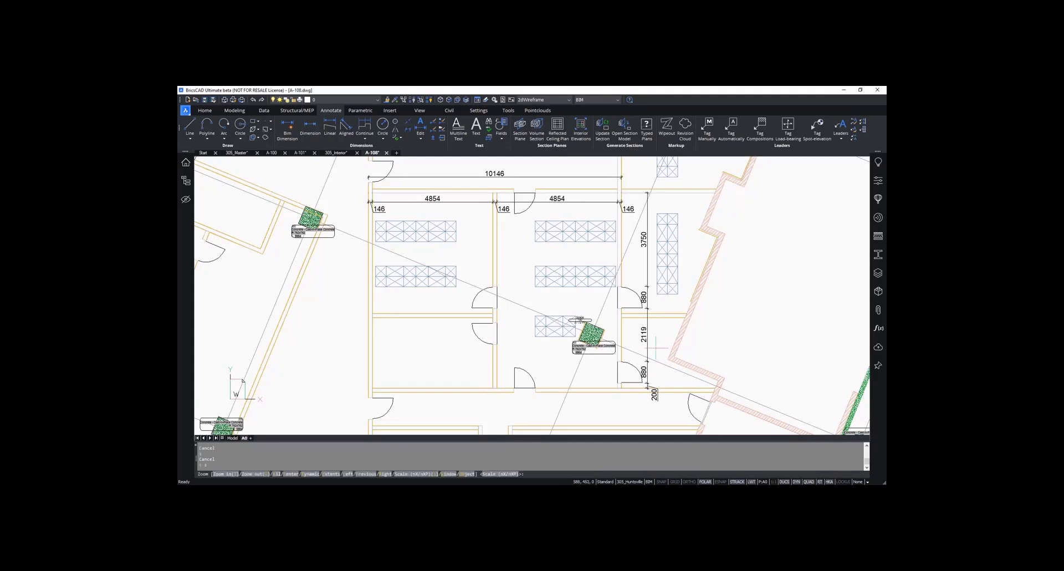
pyautogui.press('Escape')
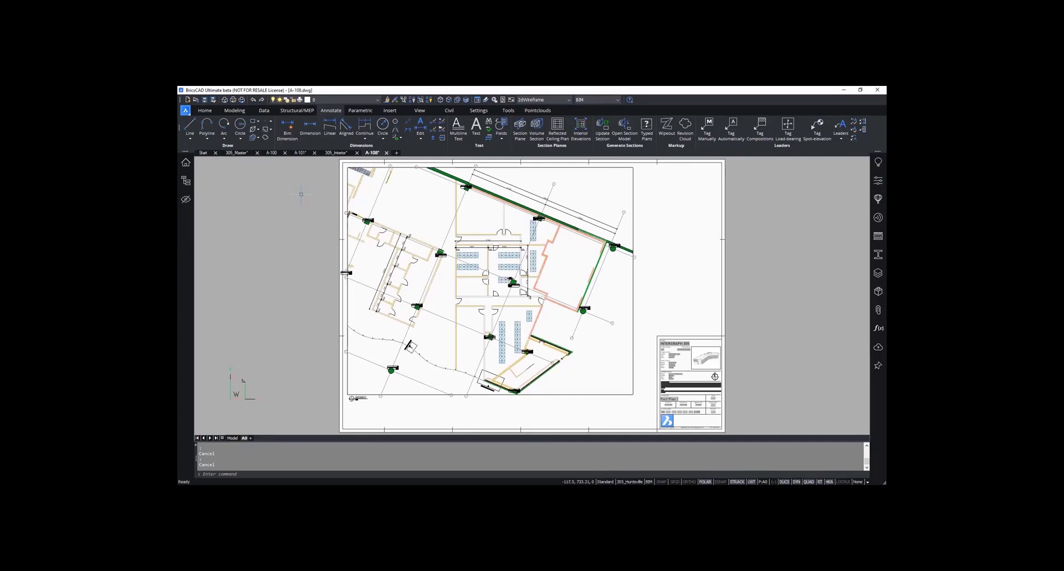
pyautogui.click(335, 153)
pyautogui.click(722, 312)
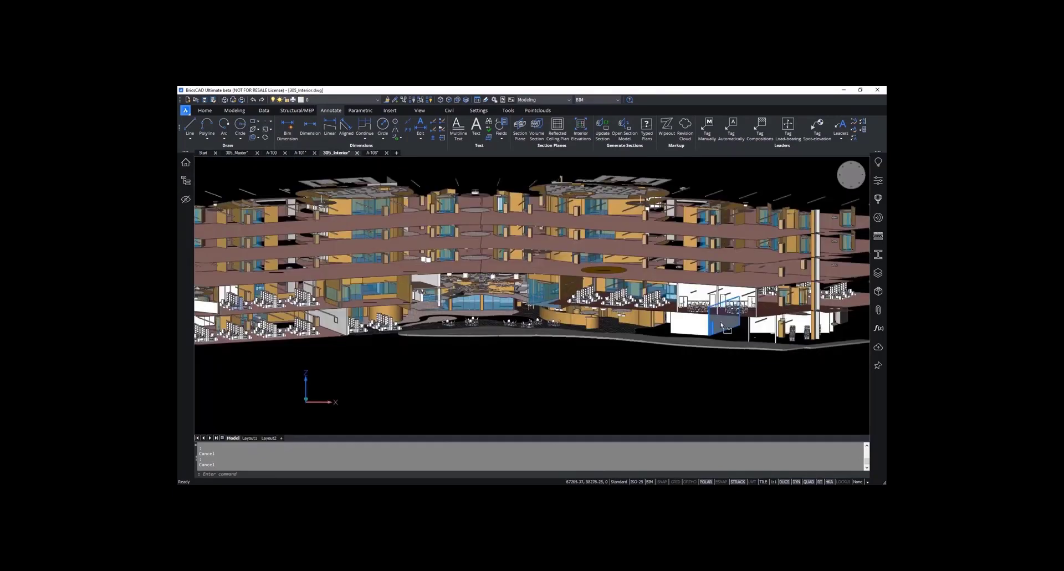
pyautogui.click(879, 181)
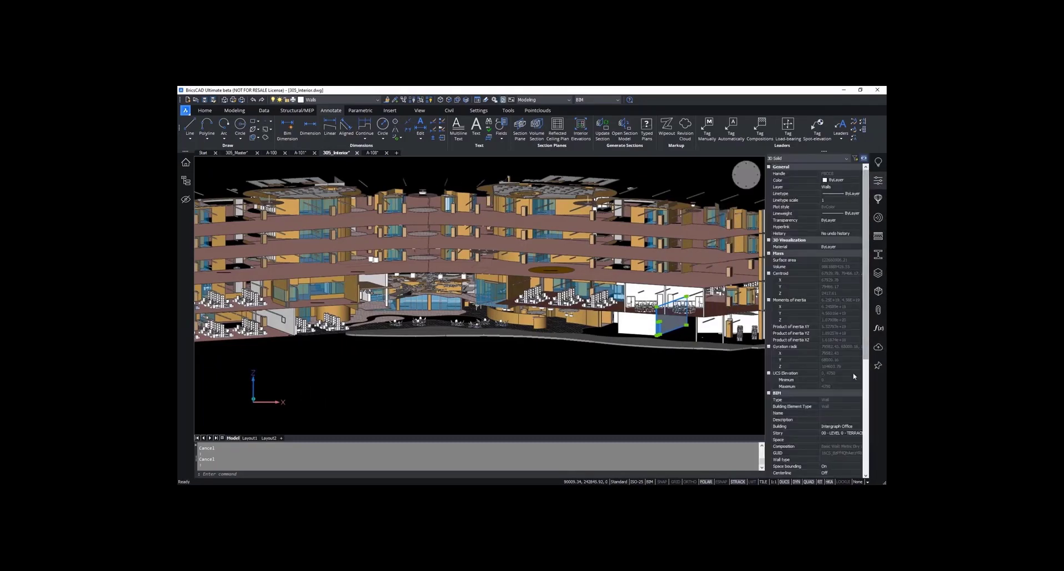
pyautogui.click(843, 447)
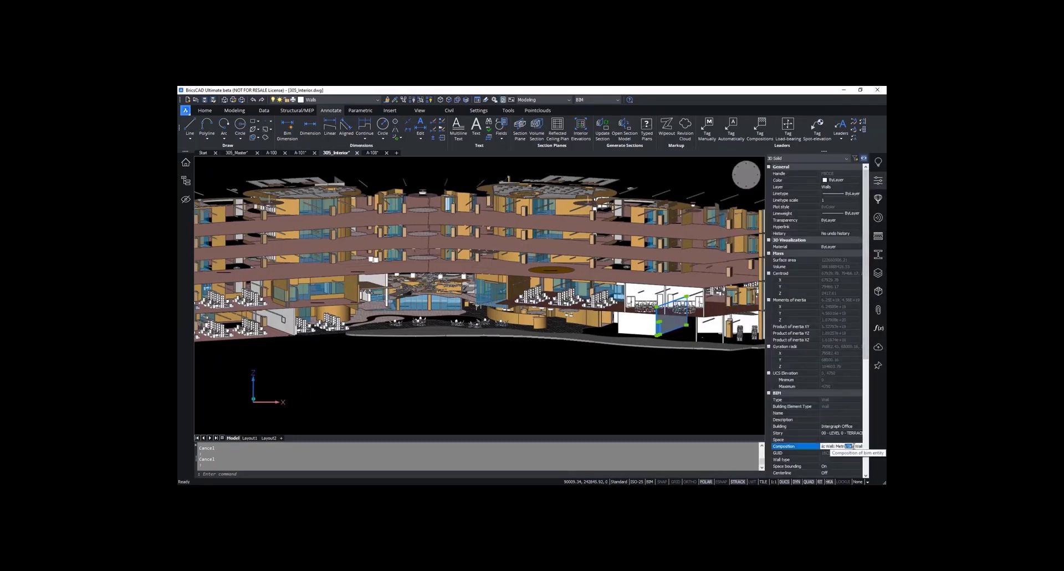
# Step: Examine the material layers of the Basic Wall: Metric Dry Wall composition, close it and return to the A-108 sheet
pyautogui.click(879, 237)
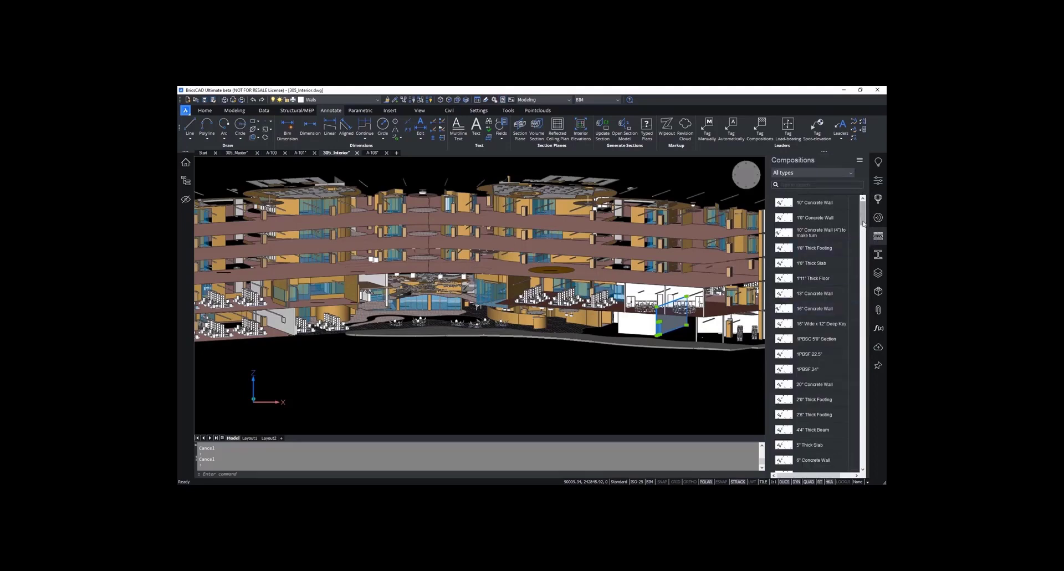
pyautogui.scroll(-8, 861, 278)
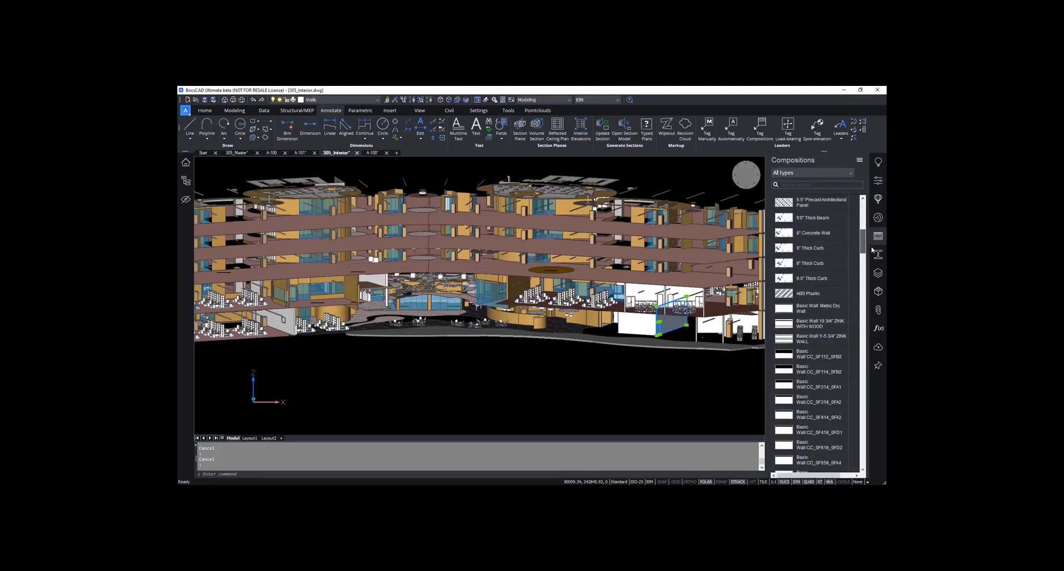
pyautogui.doubleClick(833, 314)
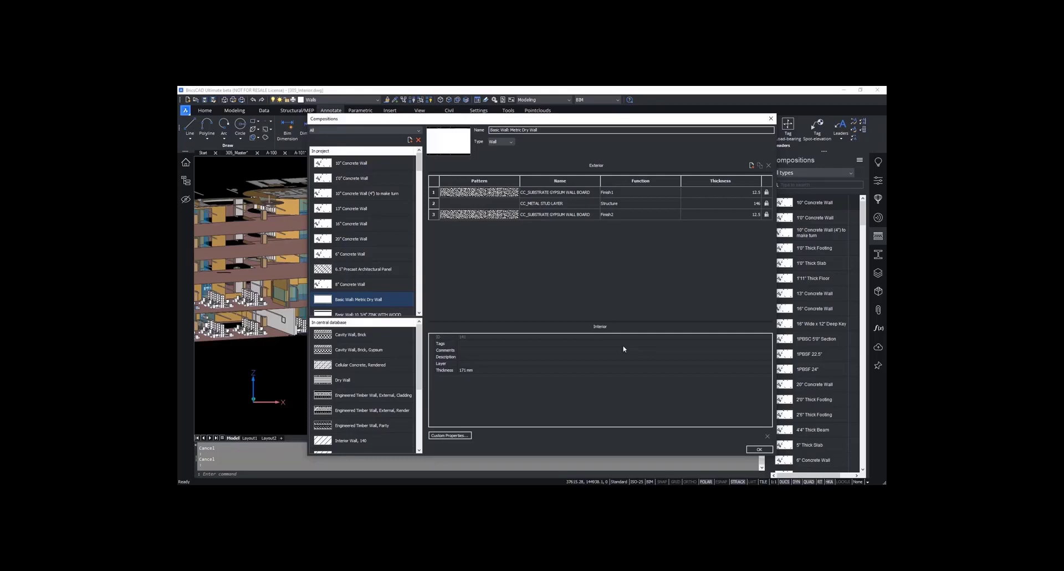
pyautogui.click(759, 449)
pyautogui.click(373, 153)
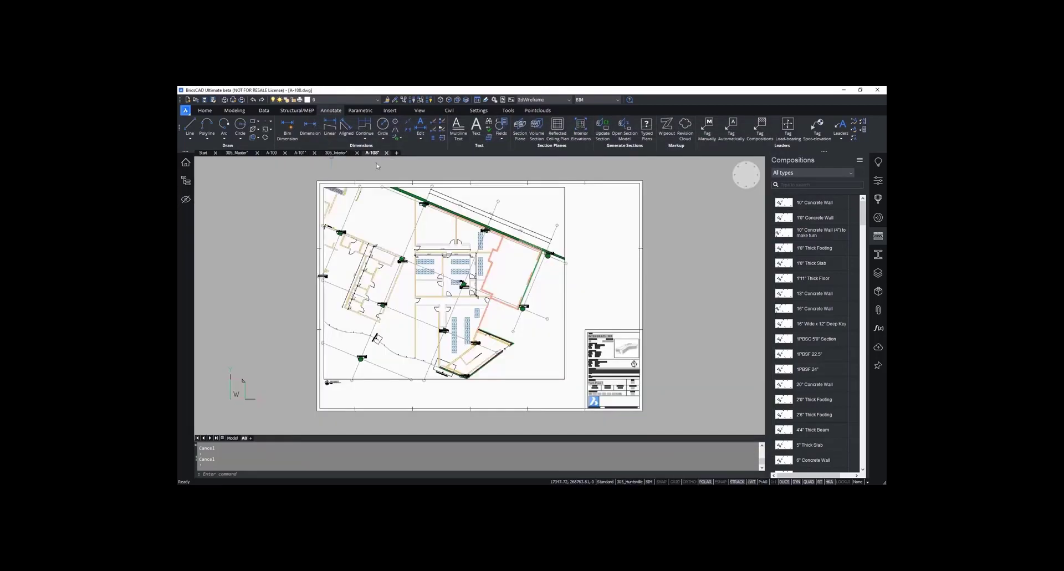
pyautogui.click(879, 236)
# Step: Switch to the A-101 sheet and examine the column tag near gridlines D and 2
pyautogui.click(300, 153)
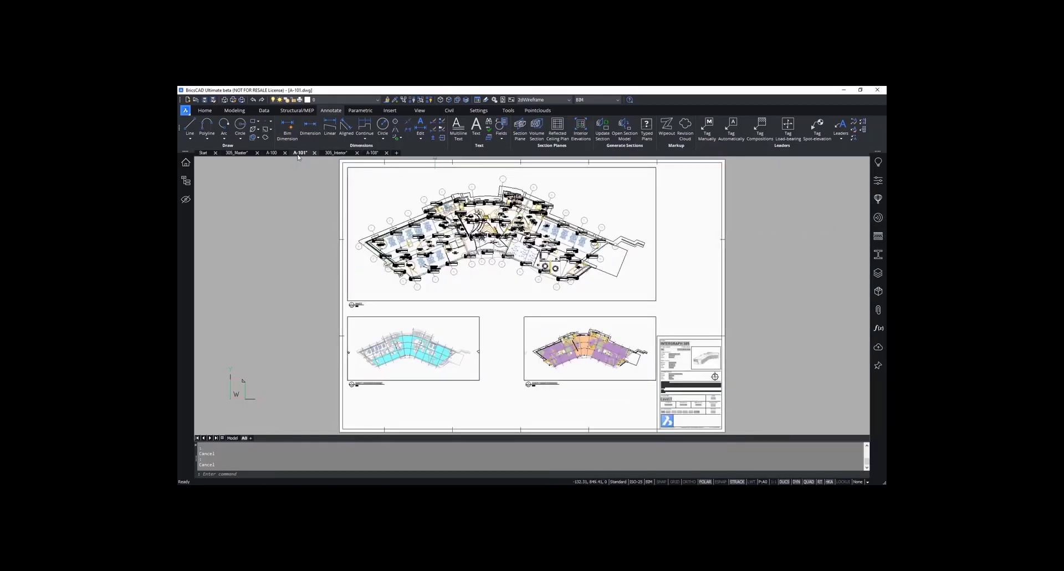
pyautogui.scroll(5, 396, 255)
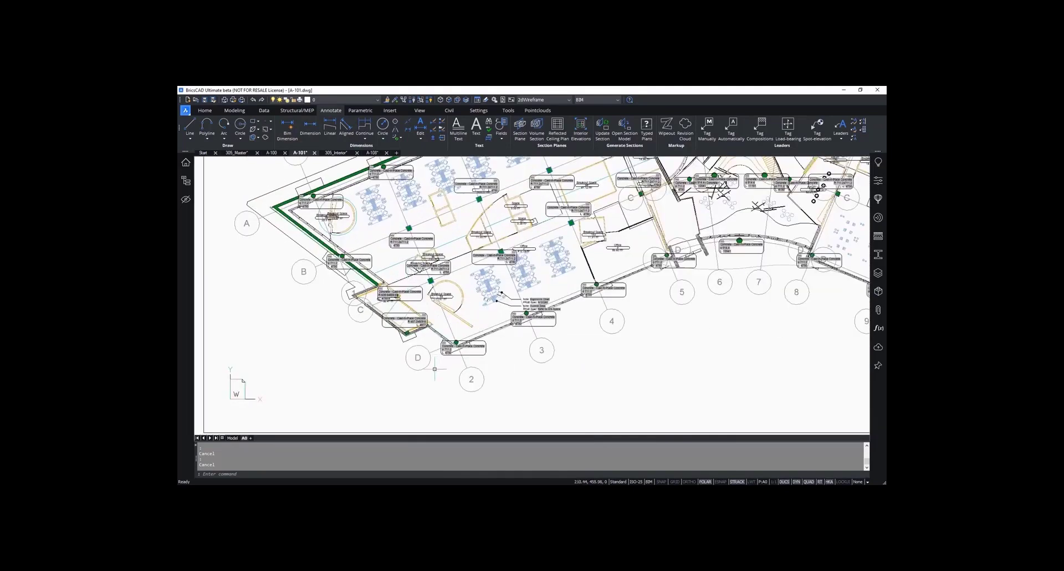
pyautogui.scroll(2, 442, 377)
pyautogui.moveTo(446, 374); pyautogui.dragTo(466, 343, button='middle')
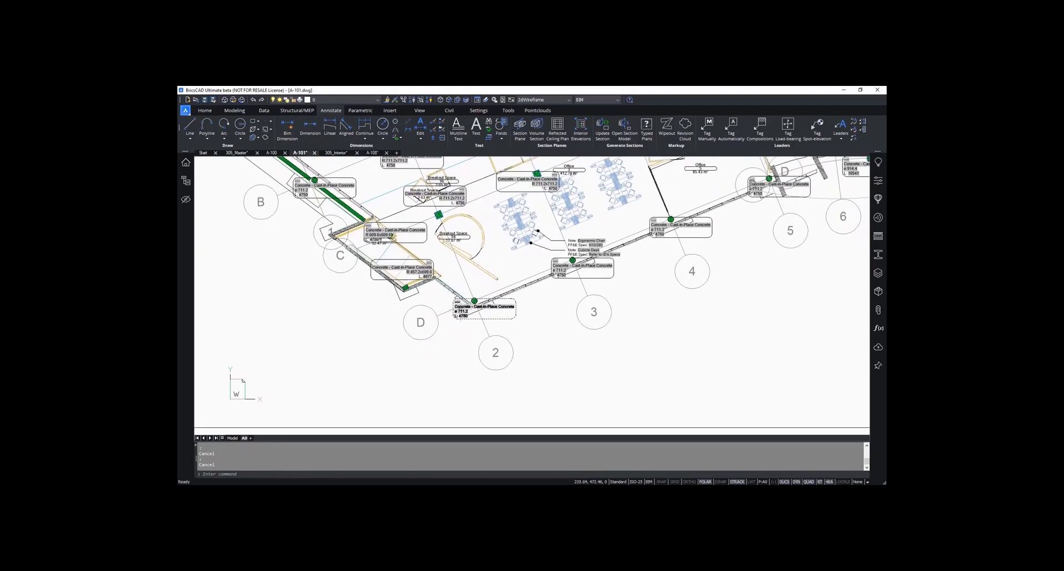
pyautogui.moveTo(458, 310)
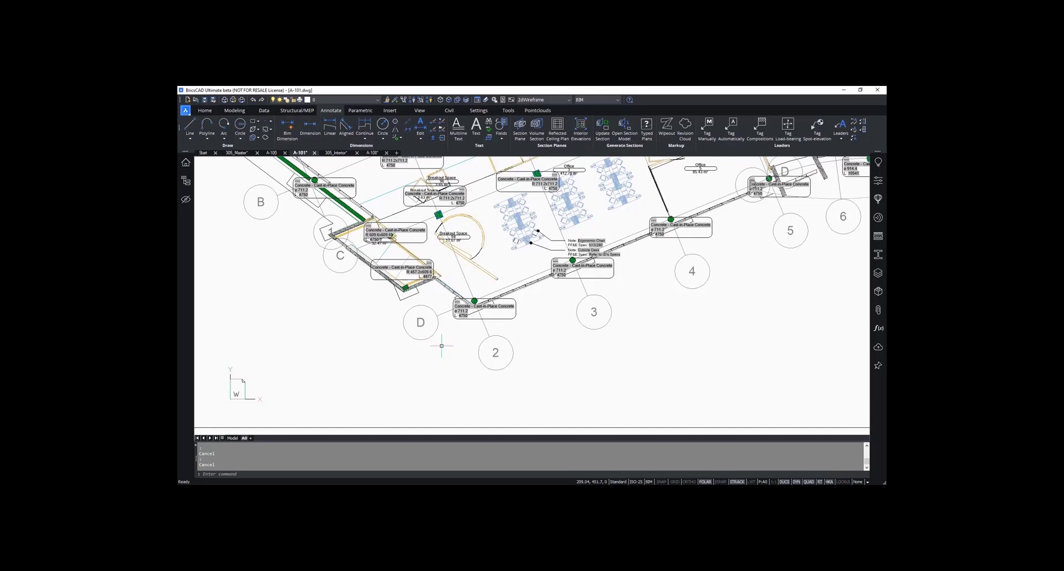
# Step: Open 305_Structure.dwg from the project files and import the set_name_and_number.py script into the project
pyautogui.click(188, 165)
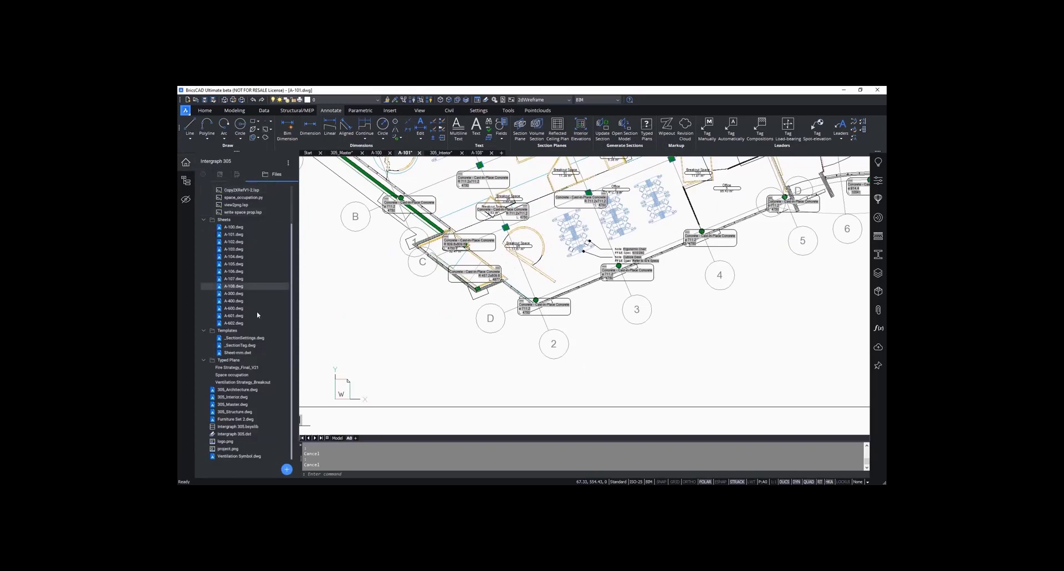
pyautogui.doubleClick(254, 414)
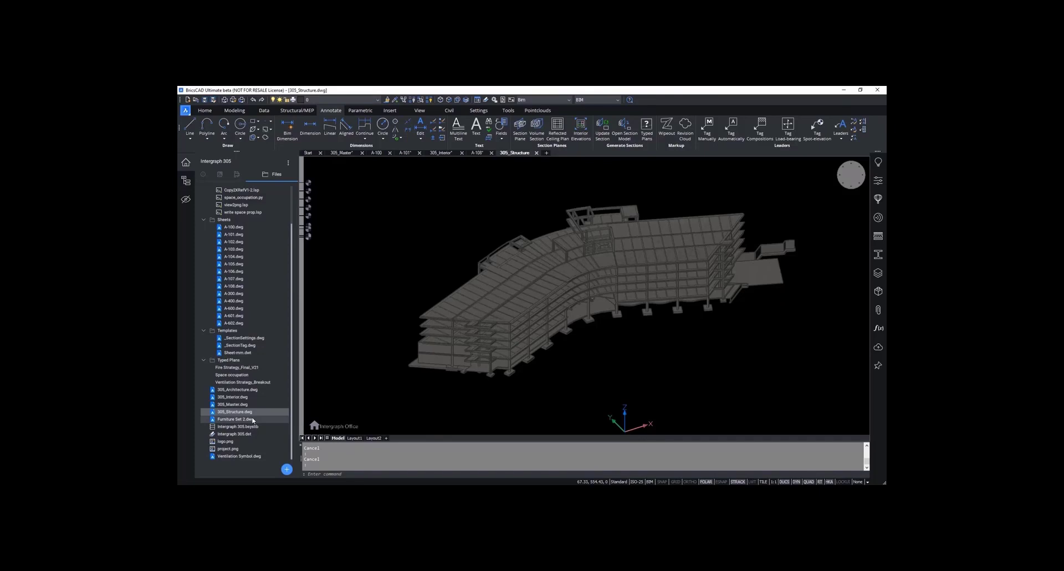
pyautogui.click(288, 469)
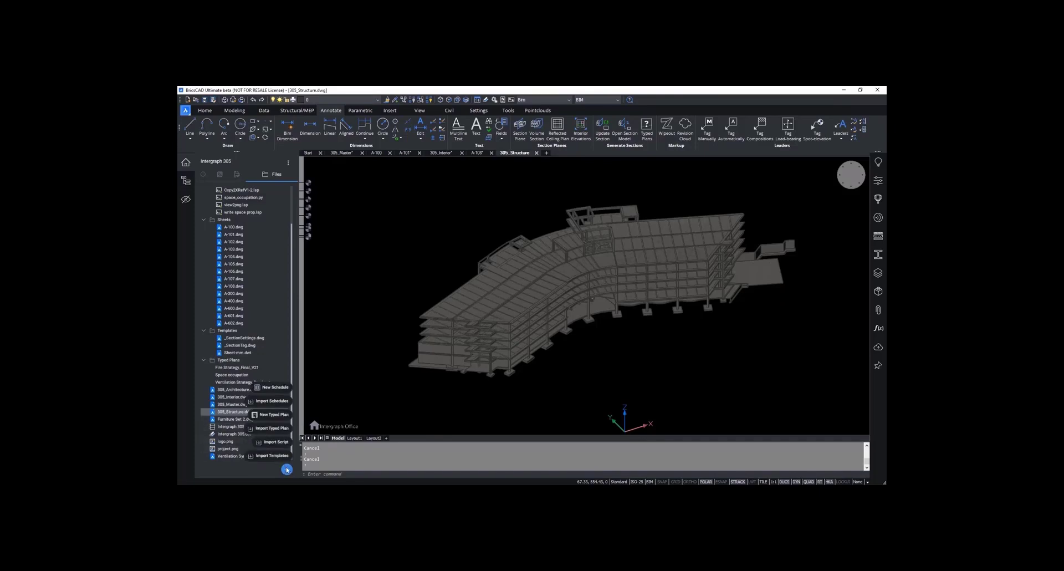
pyautogui.click(273, 442)
pyautogui.click(366, 164)
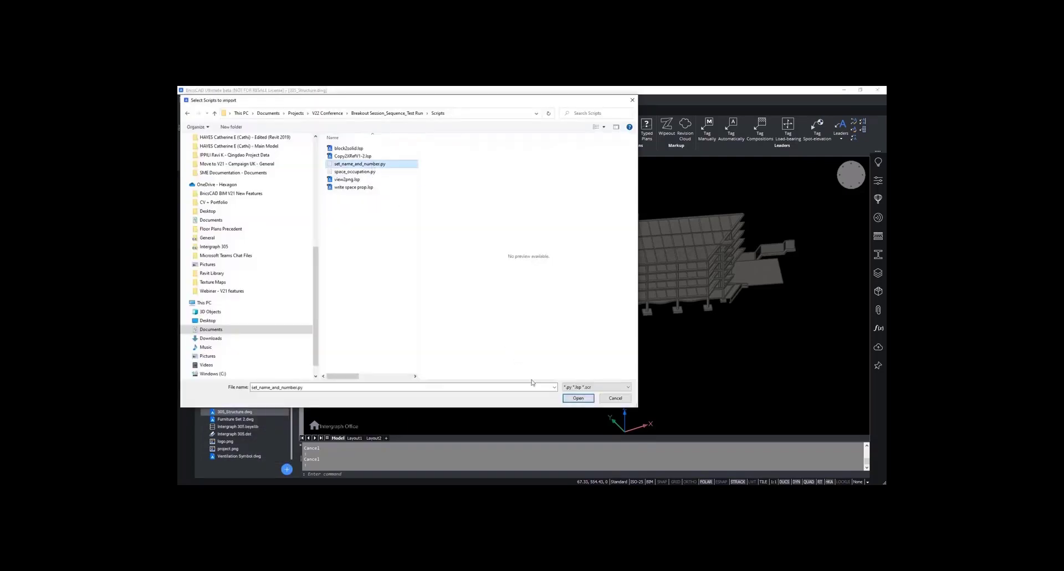
pyautogui.click(581, 399)
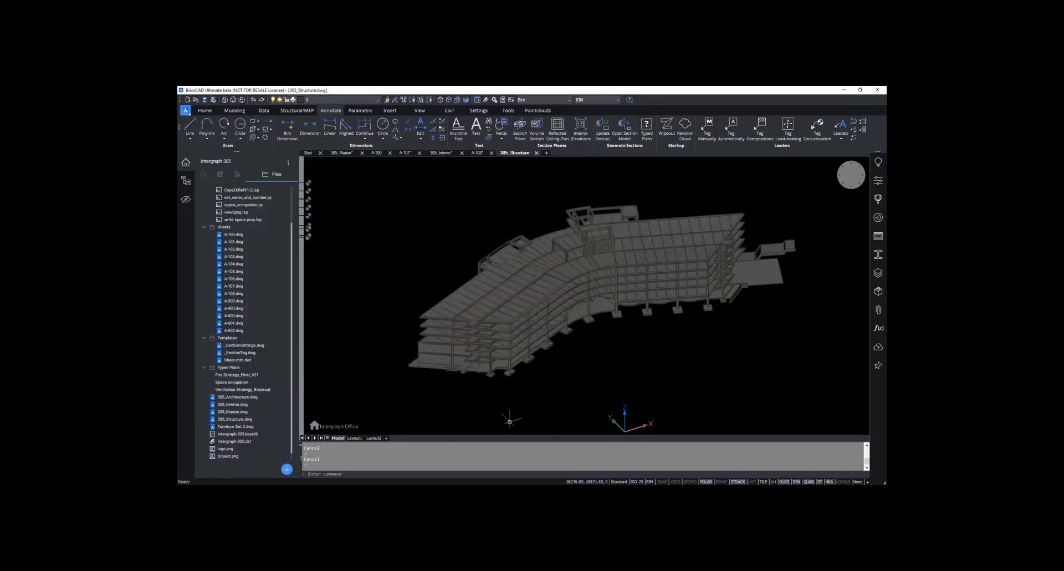
# Step: Open the imported set_name_and_number.py script in its default program, review the code and close it
pyautogui.rightClick(228, 198)
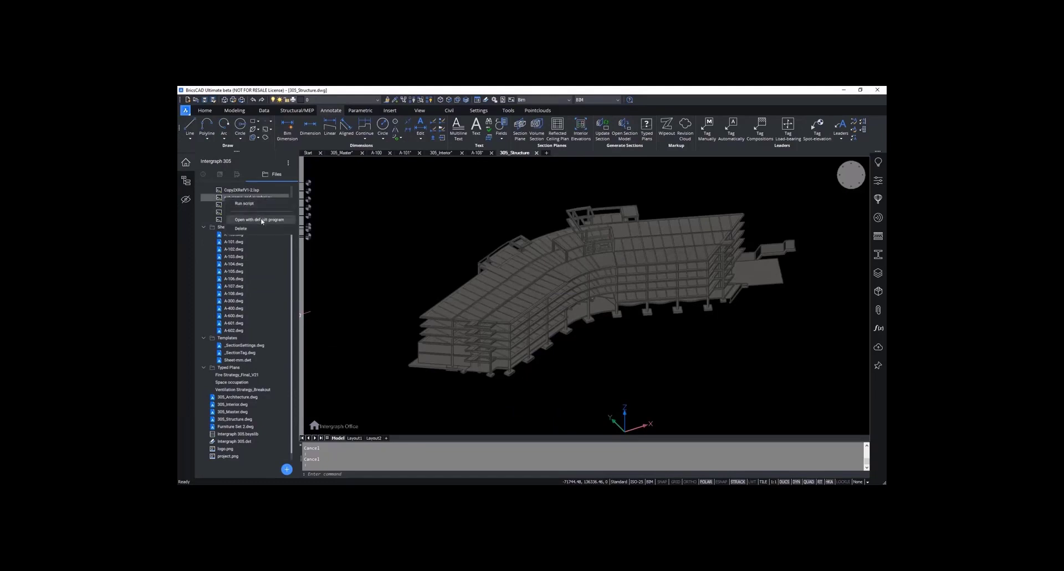
pyautogui.click(262, 220)
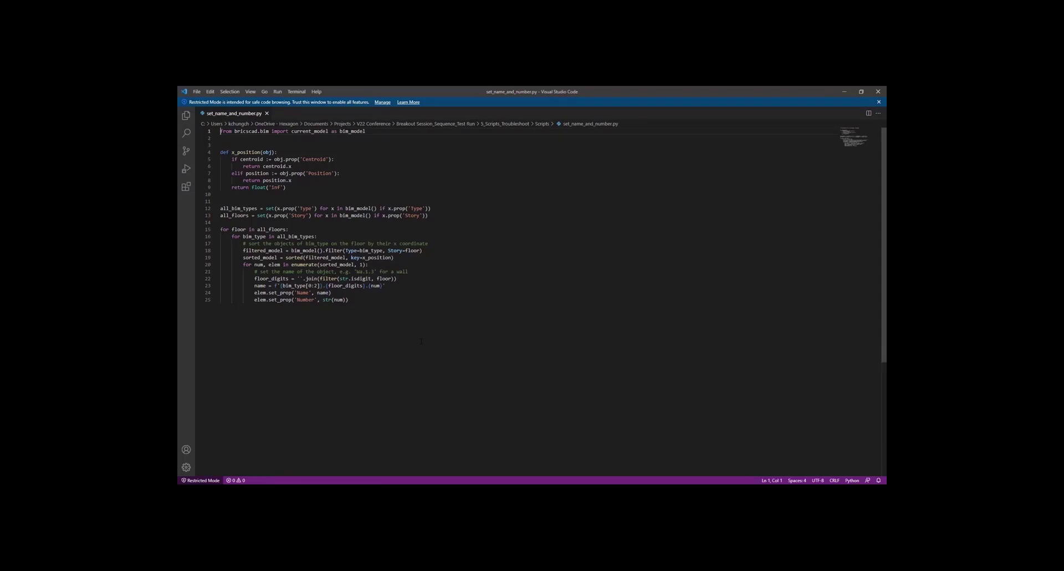
pyautogui.click(878, 91)
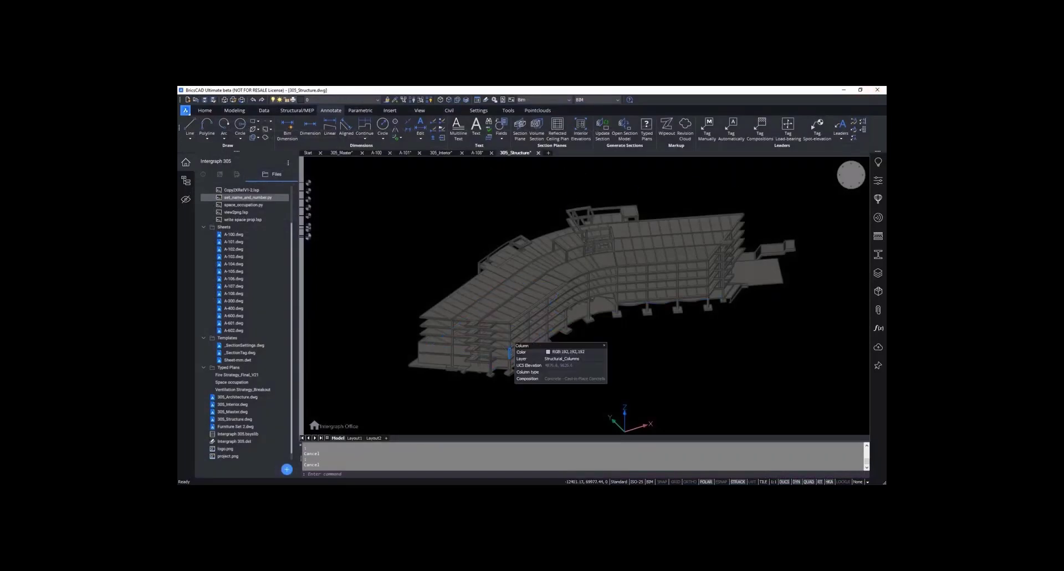
# Step: Inspect the Name property of two neighbouring Level 1 columns along the building's front edge and clear the selection
pyautogui.click(510, 353)
pyautogui.click(880, 182)
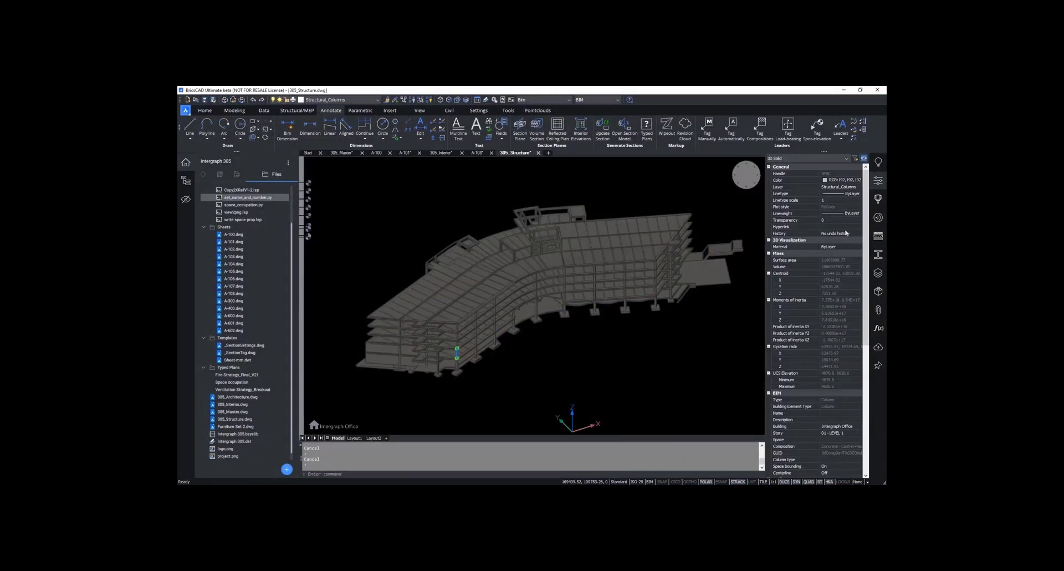
pyautogui.scroll(-2, 848, 373)
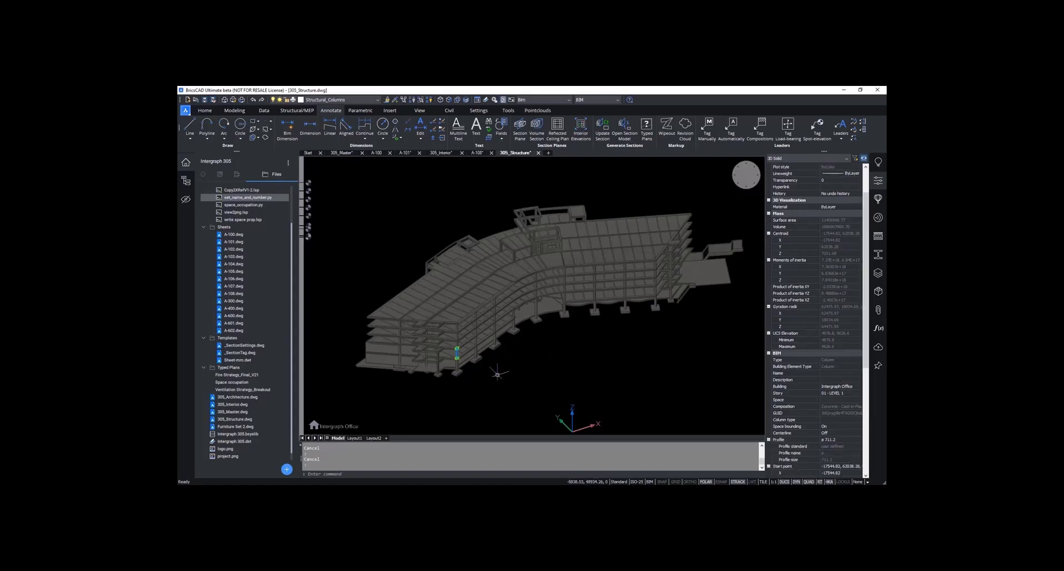
pyautogui.click(475, 340)
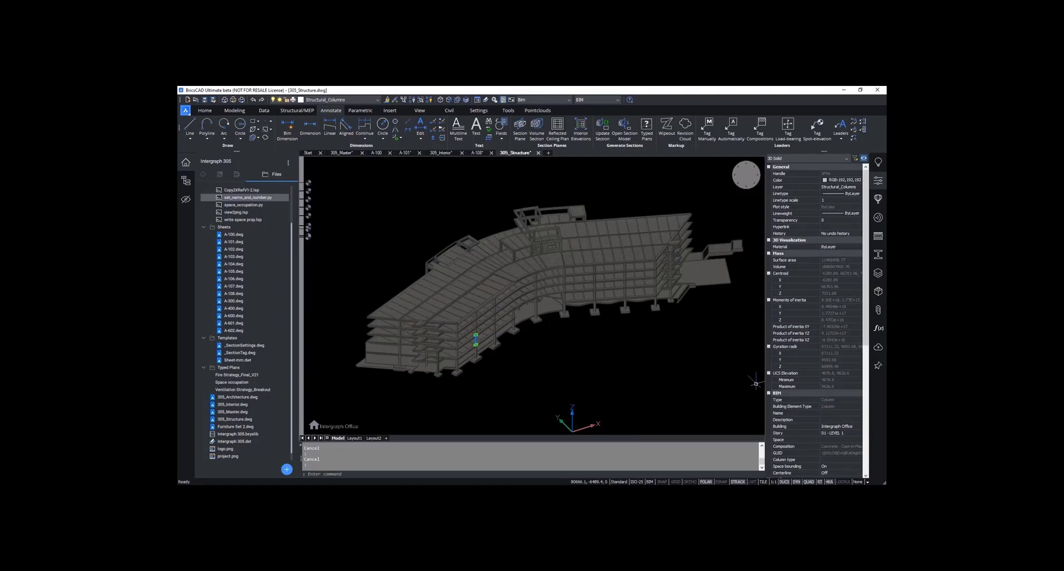
pyautogui.press('Escape')
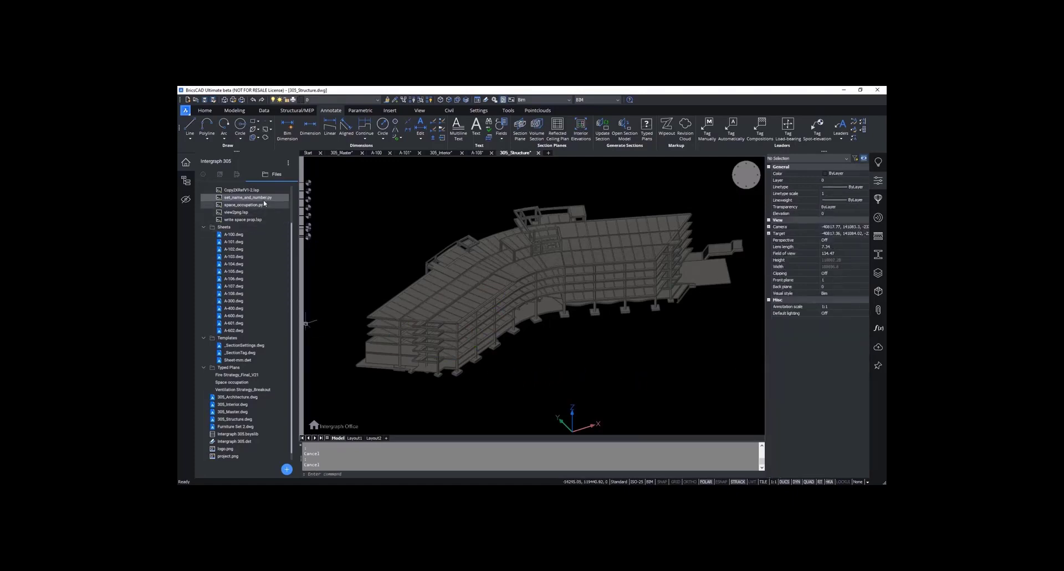
# Step: Run the set_name_and_number.py script on the structural model and check the Name property of a Level 1 column and the Level 0 slab
pyautogui.rightClick(264, 199)
pyautogui.click(268, 206)
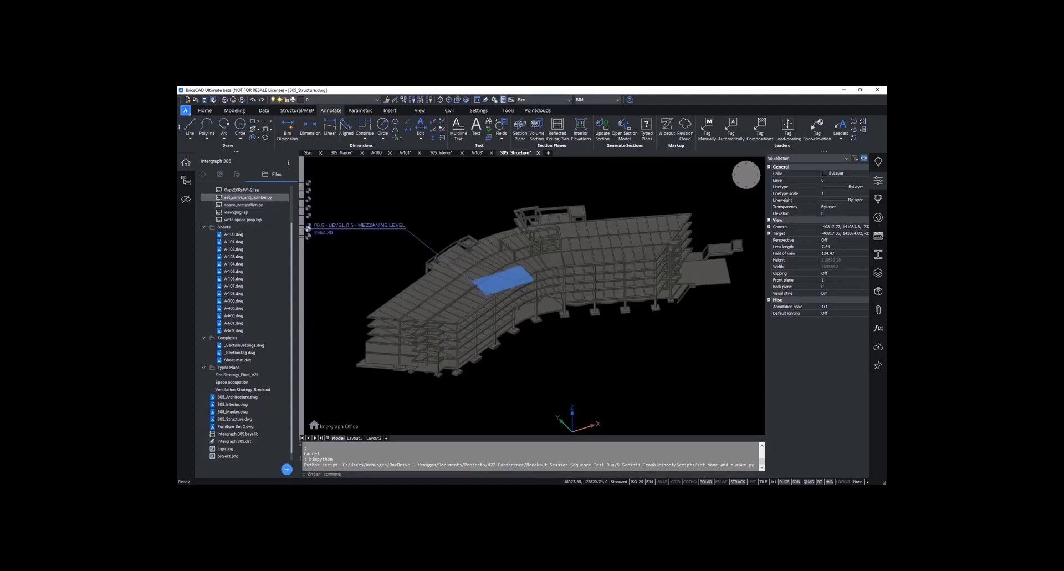
pyautogui.click(458, 354)
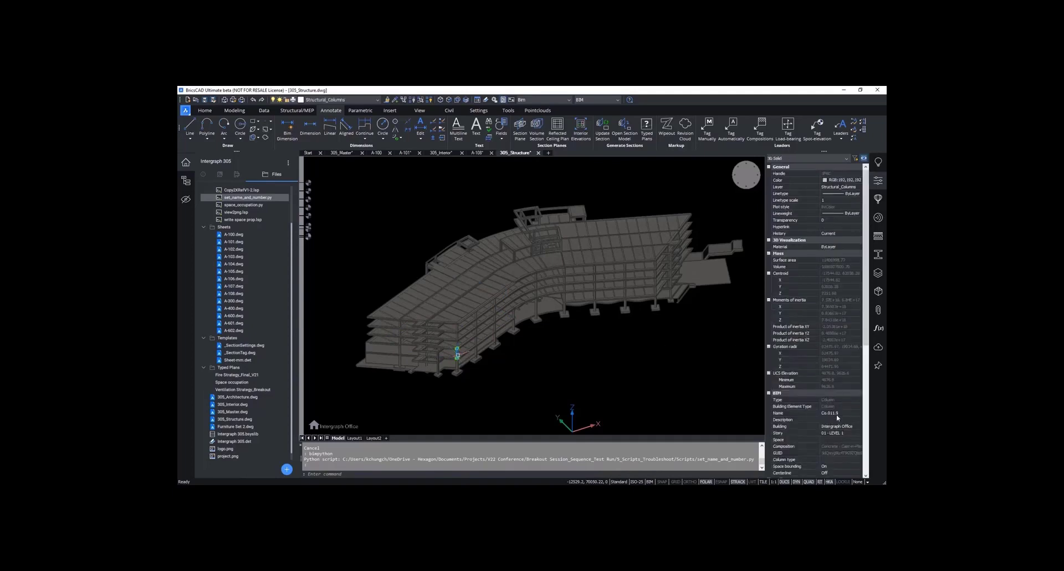
pyautogui.press('Escape')
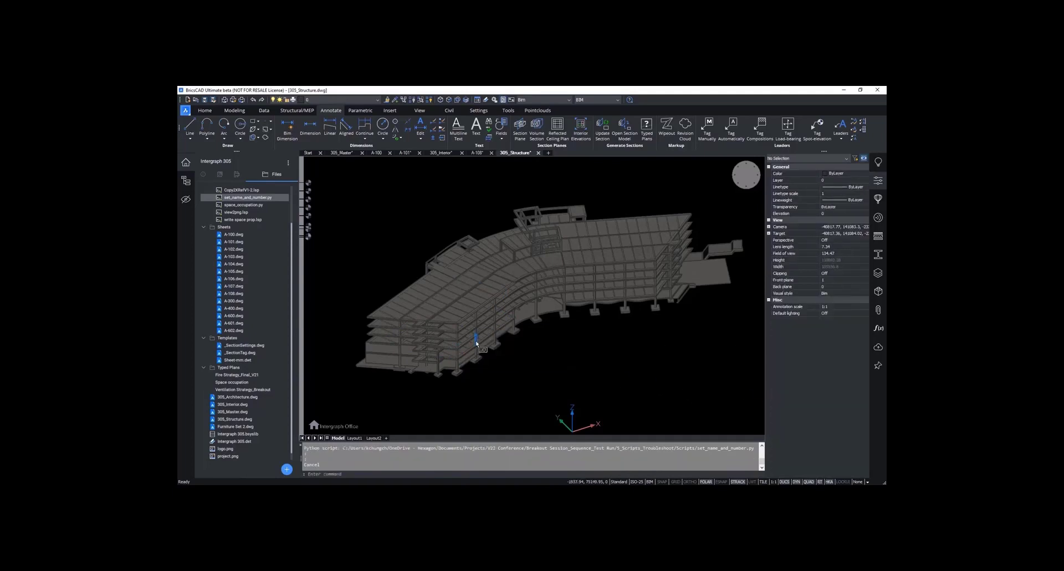
pyautogui.press('Escape')
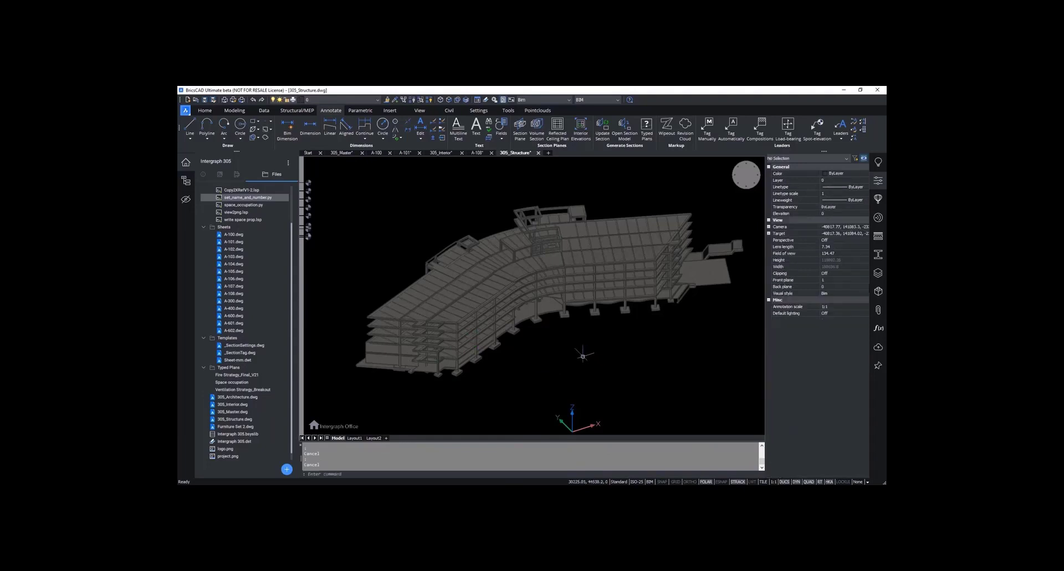
pyautogui.click(542, 316)
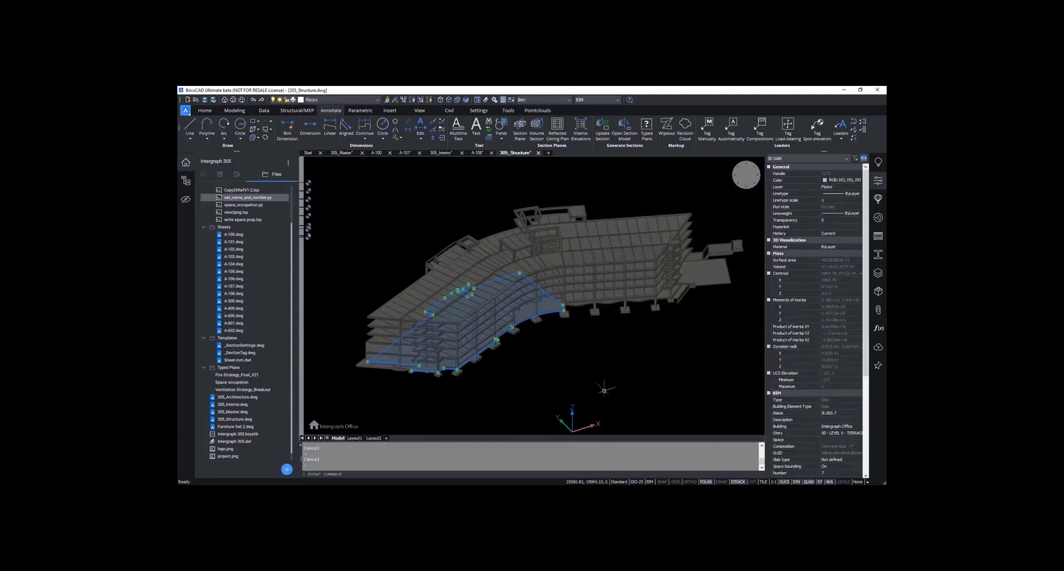
pyautogui.press('Escape')
pyautogui.click(879, 185)
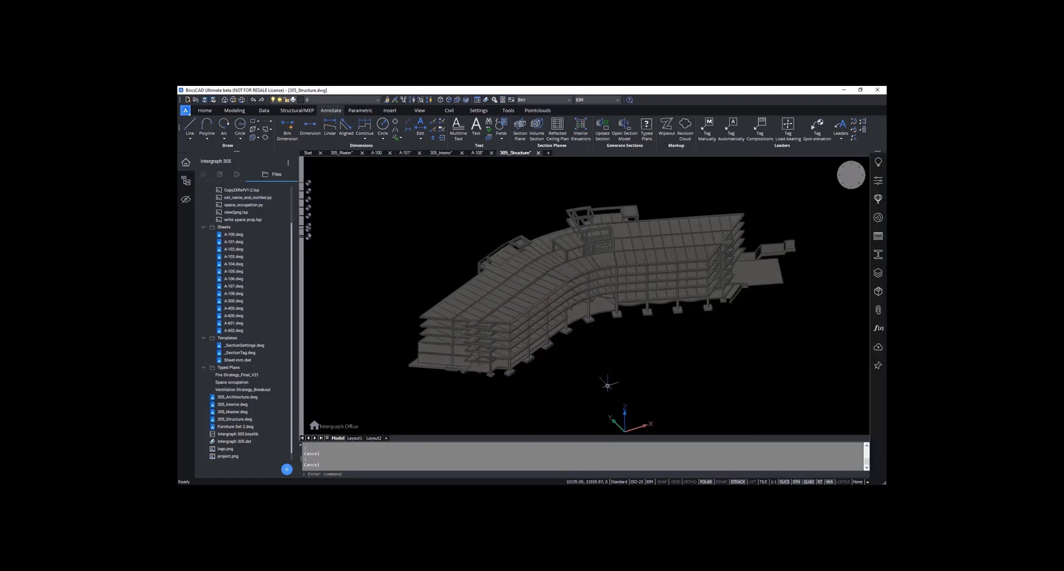
# Step: Save the 305_Structure drawing and reload it as an attachment in 305_Master
pyautogui.click(206, 101)
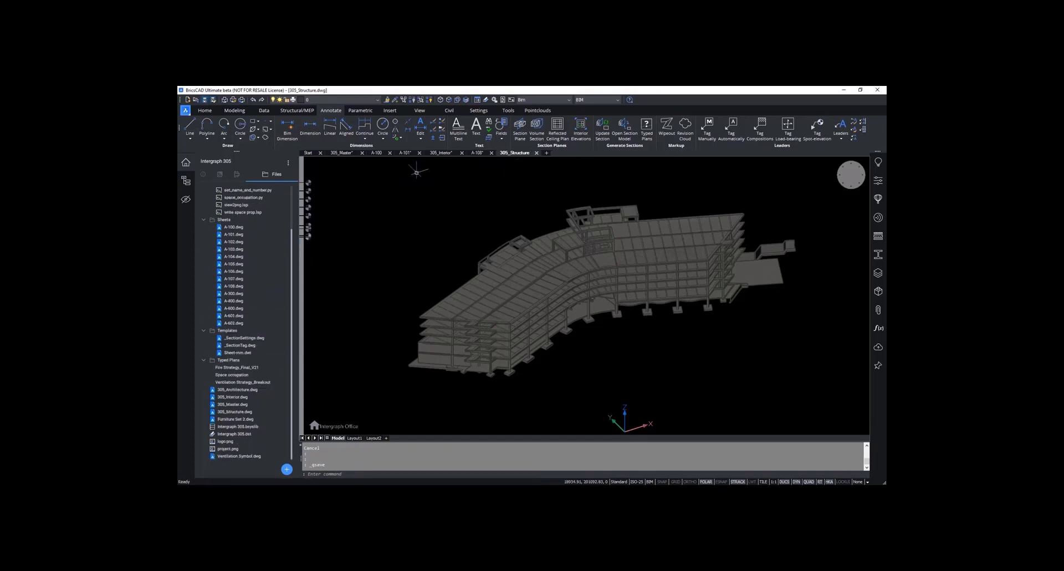
pyautogui.click(354, 155)
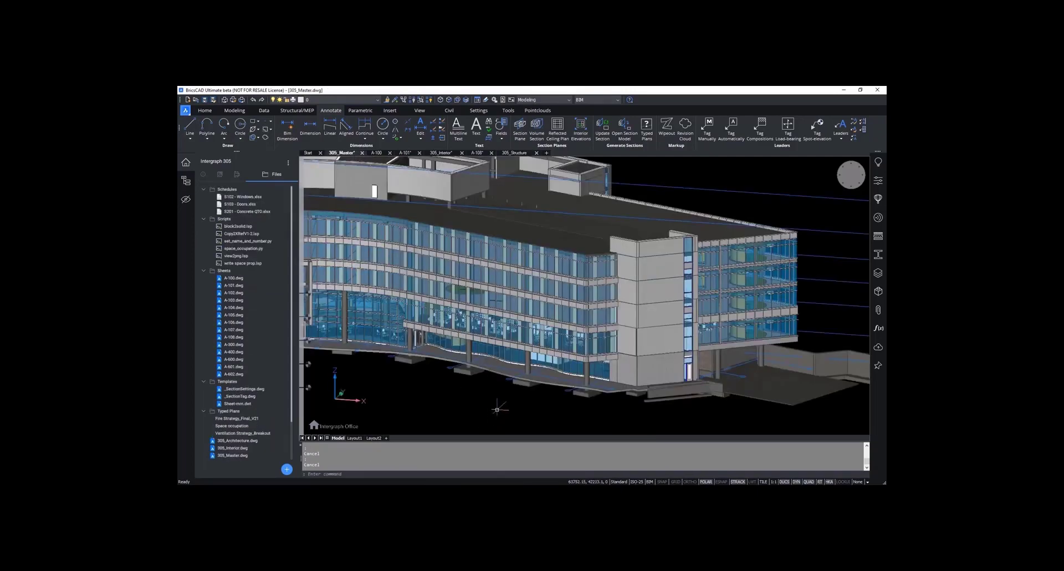
pyautogui.click(877, 312)
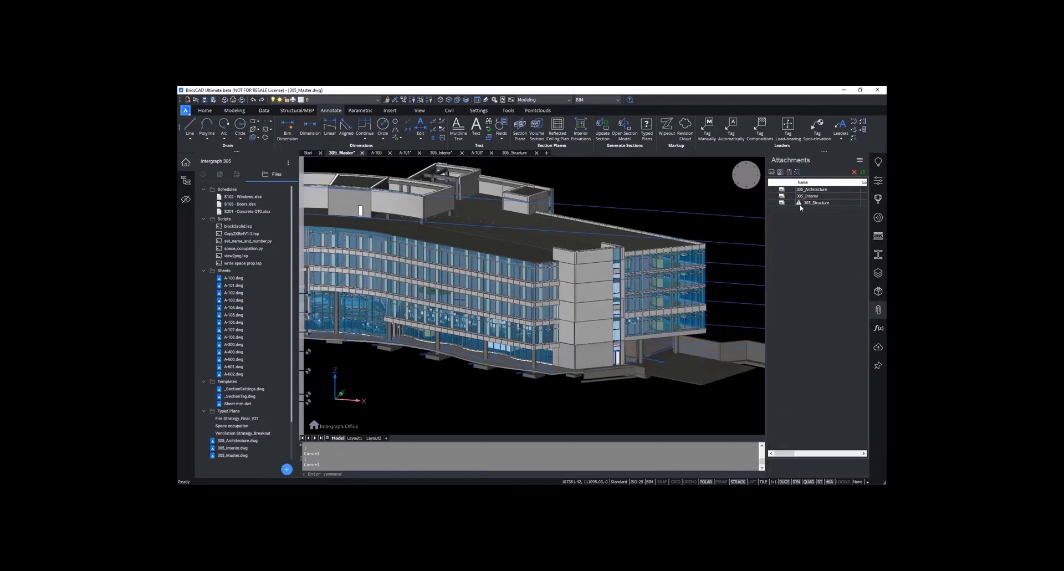
pyautogui.click(787, 203)
pyautogui.rightClick(786, 204)
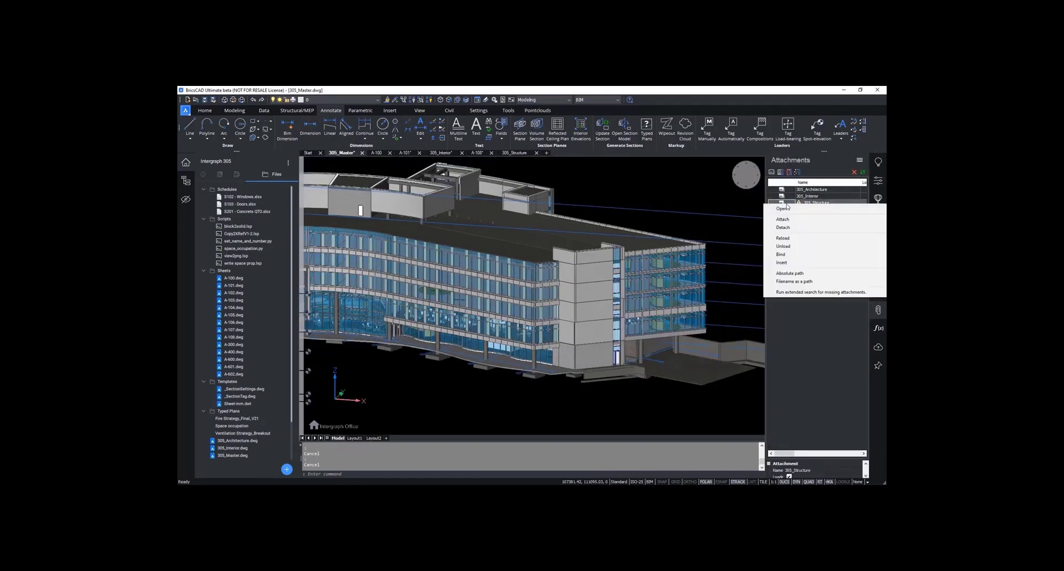
pyautogui.click(793, 238)
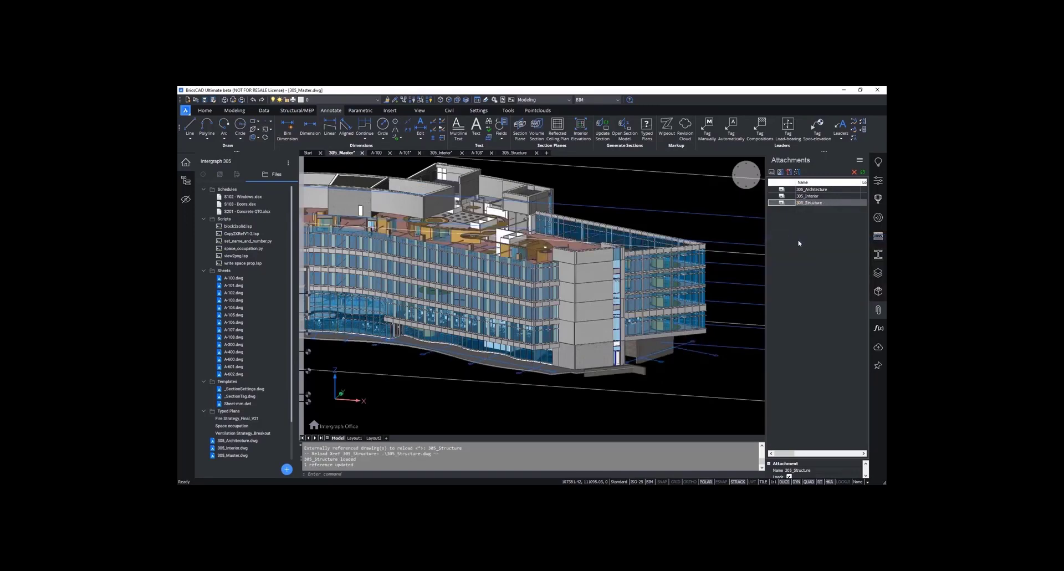
pyautogui.click(876, 310)
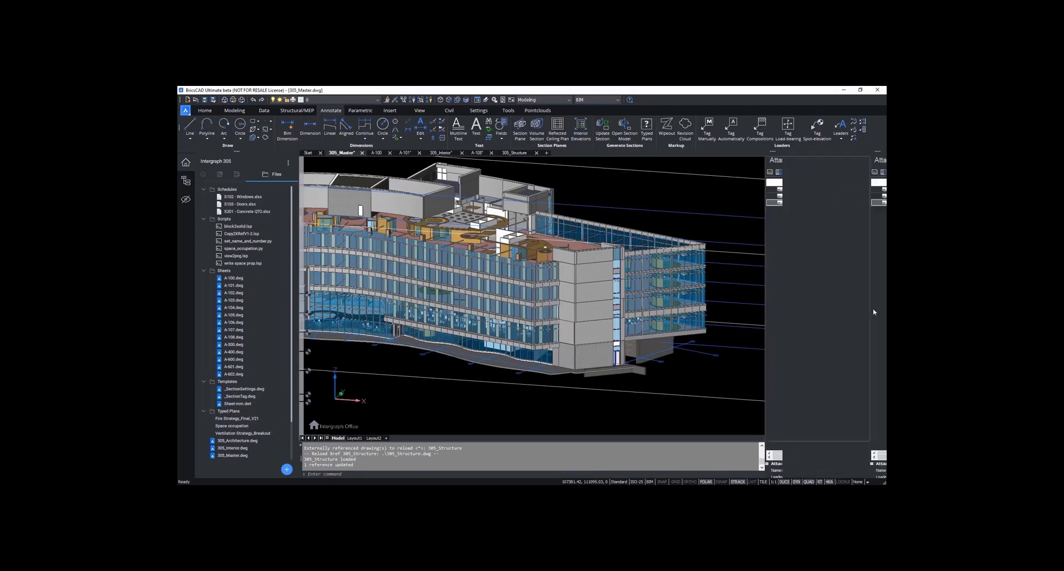
pyautogui.click(188, 164)
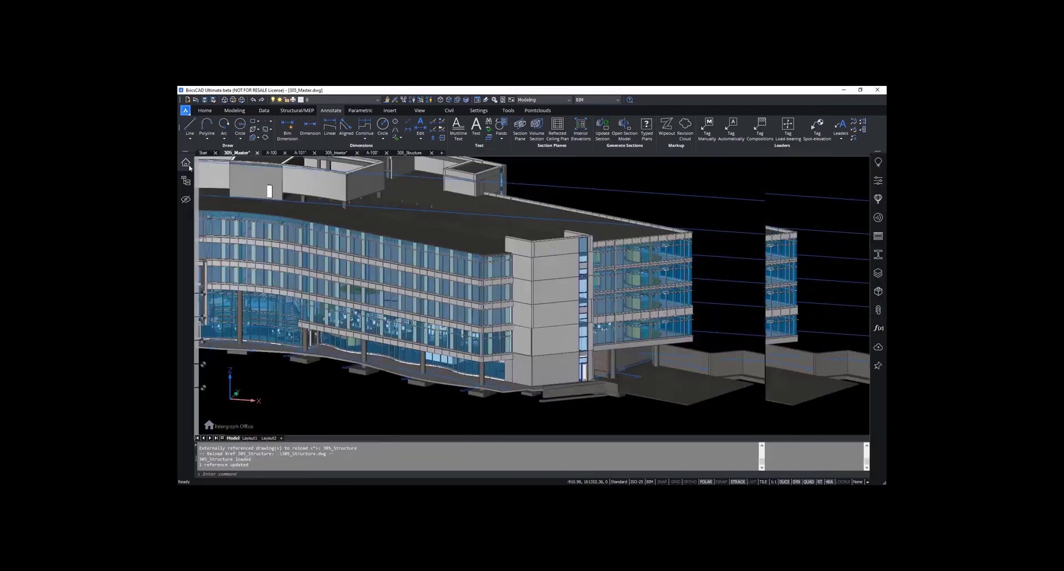
# Step: Update the existing BIM tags in the main Level 1 plan viewport on sheet A-101
pyautogui.click(300, 152)
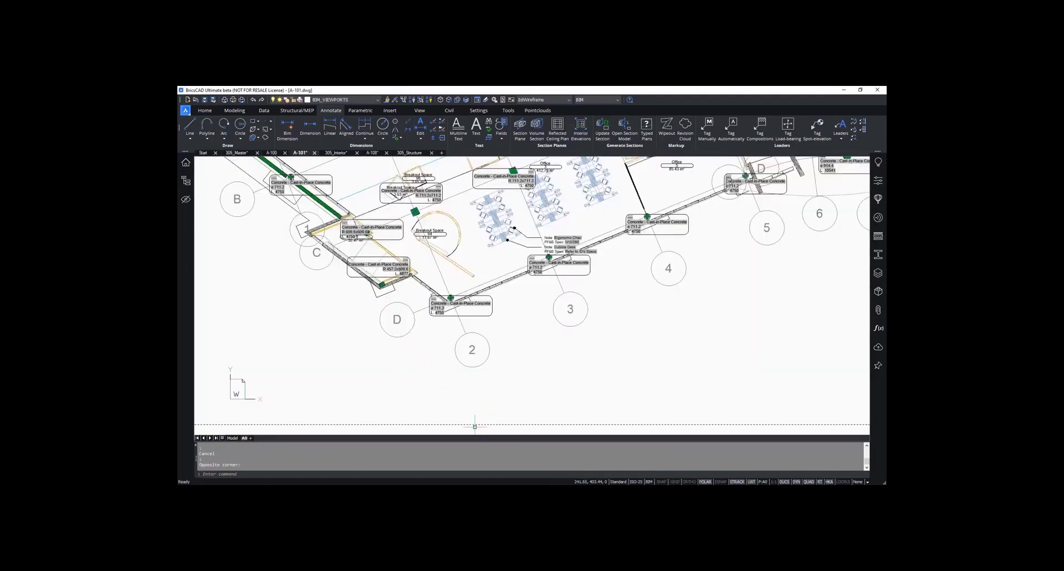
pyautogui.click(492, 424)
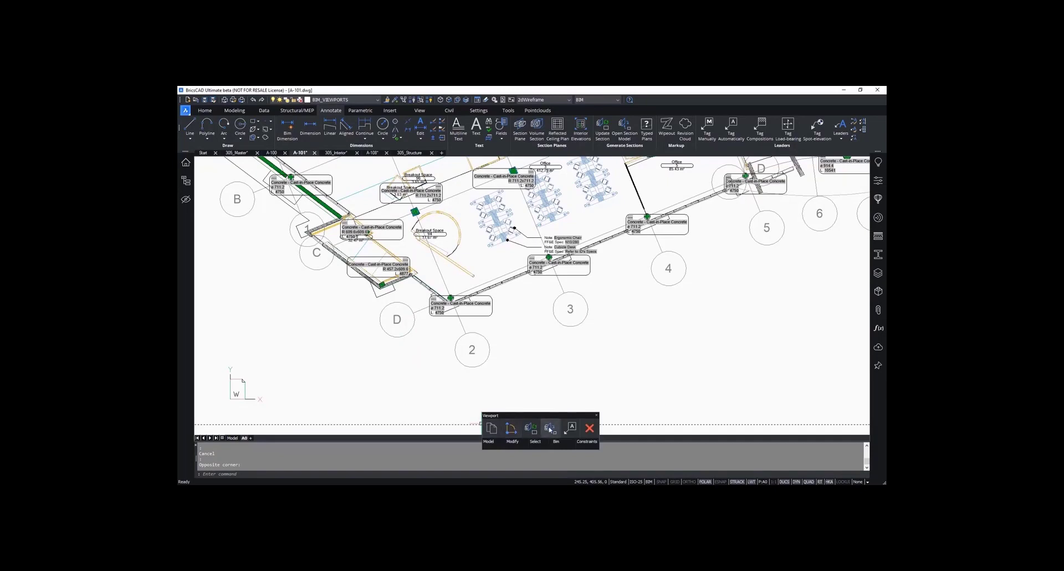
pyautogui.click(571, 428)
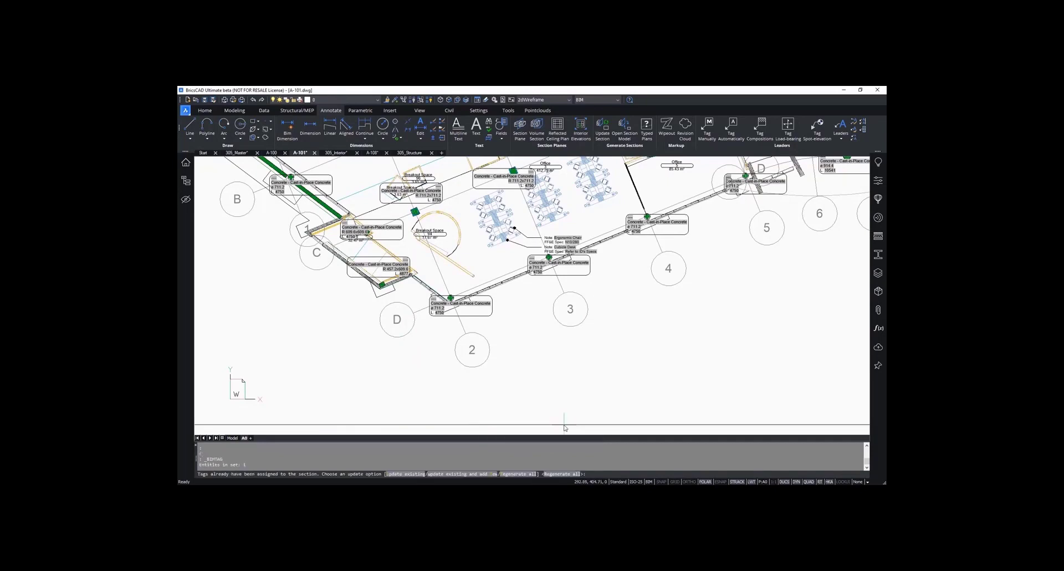
pyautogui.click(421, 474)
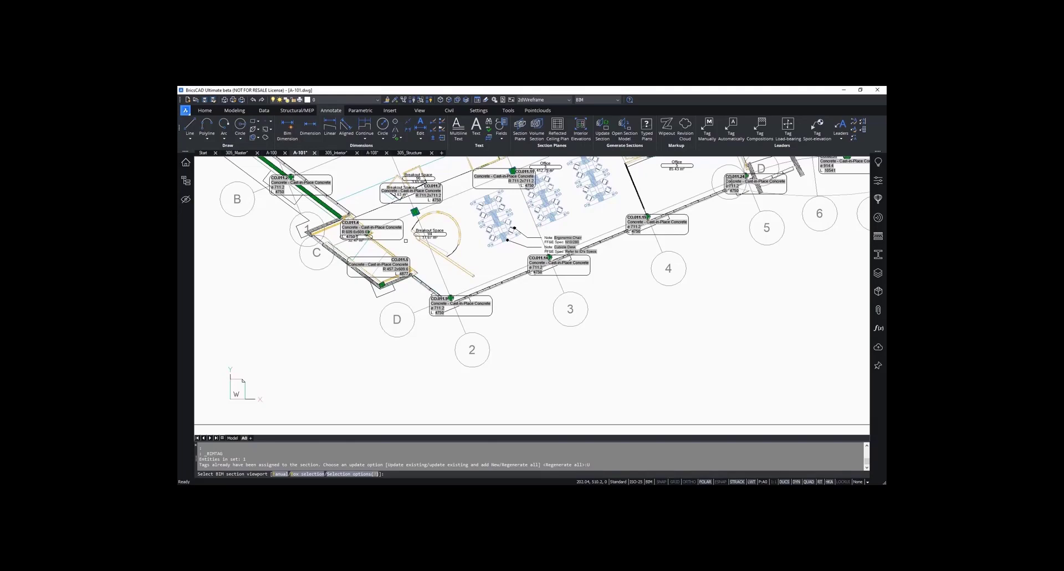
pyautogui.press('Escape')
# Step: Review the updated column tags across the Level 1 plan and the full A-101 sheet
pyautogui.hotkey('ctrl', 'z')
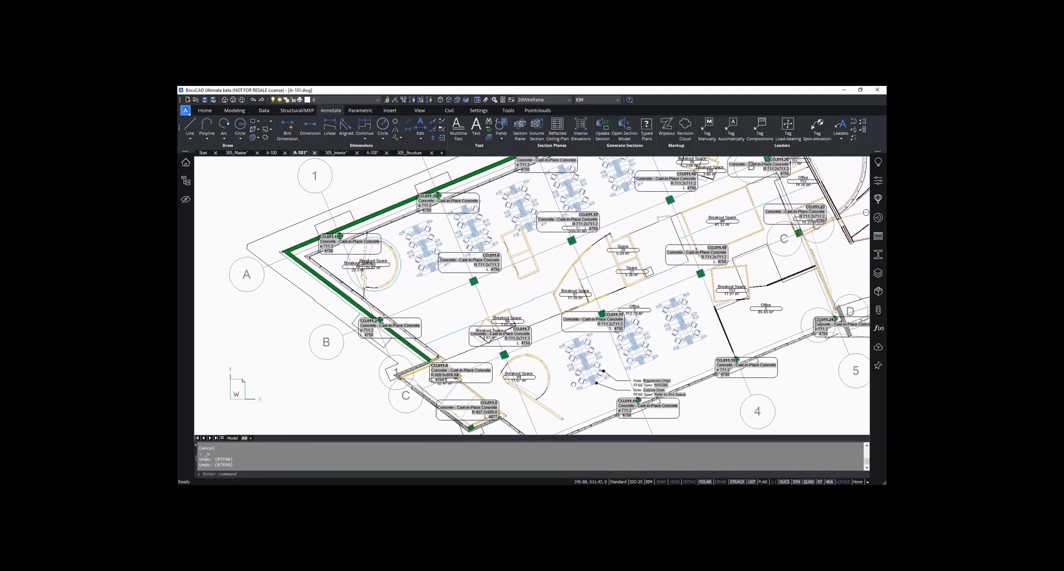
pyautogui.press('Escape')
pyautogui.press('Escape')
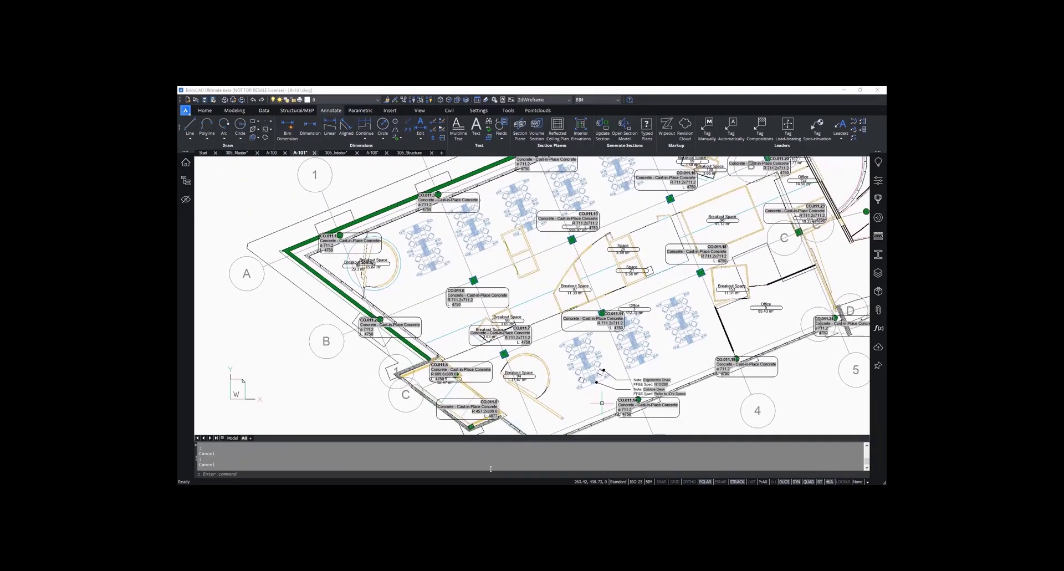
pyautogui.click(561, 375)
pyautogui.press('Escape')
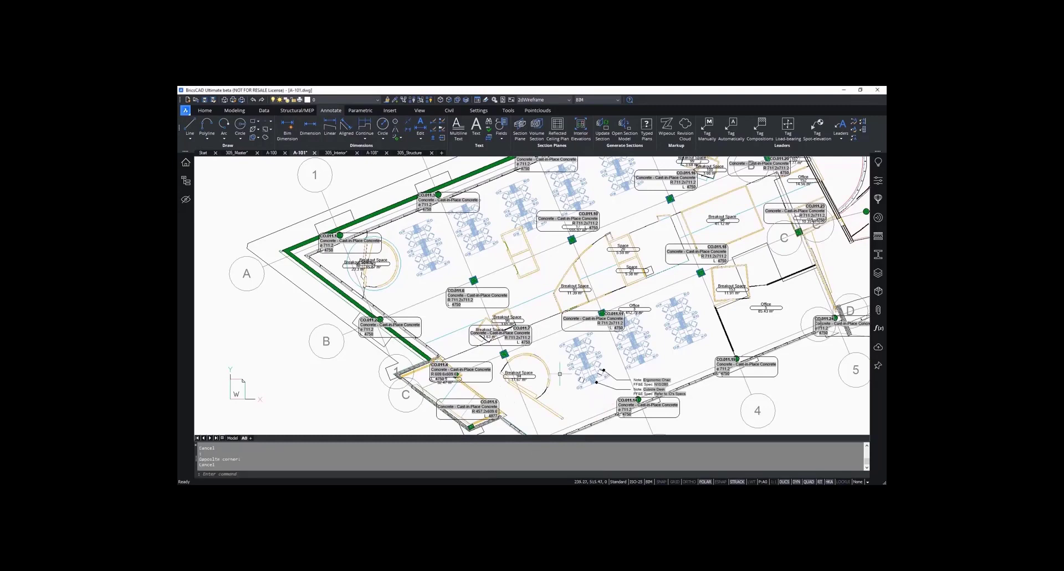
pyautogui.press('Escape')
pyautogui.middleClick(558, 369)
pyautogui.middleClick(557, 369)
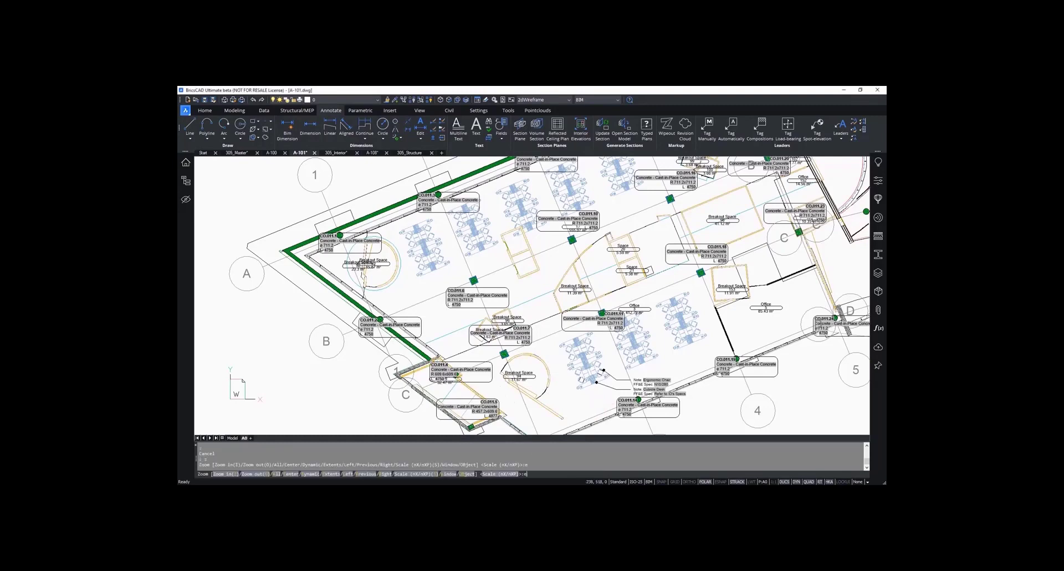
pyautogui.press('Escape')
pyautogui.press('Escape')
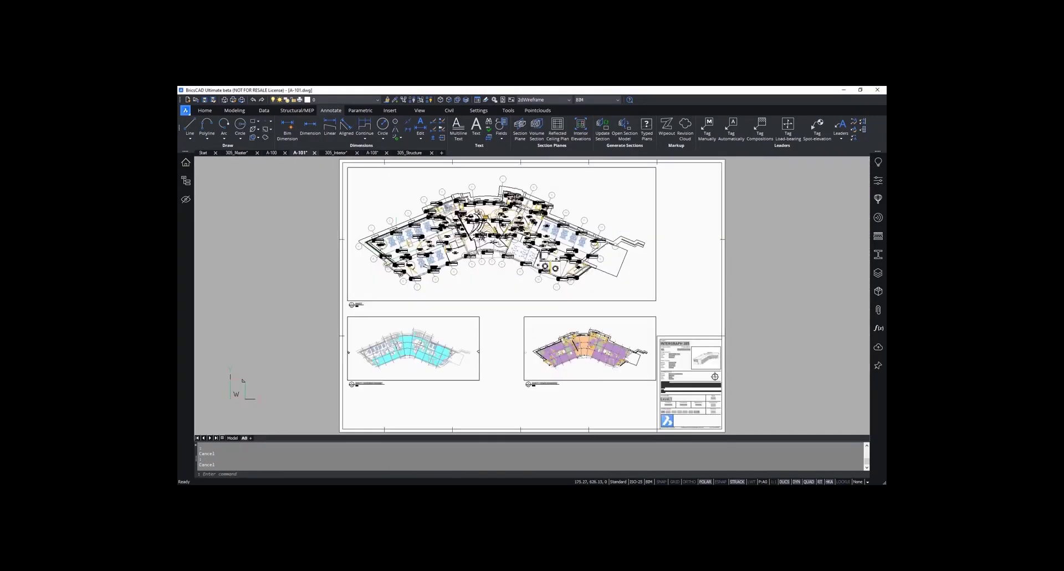
# Step: Run the space_occupation.py project script on the 305_Master model
pyautogui.click(247, 155)
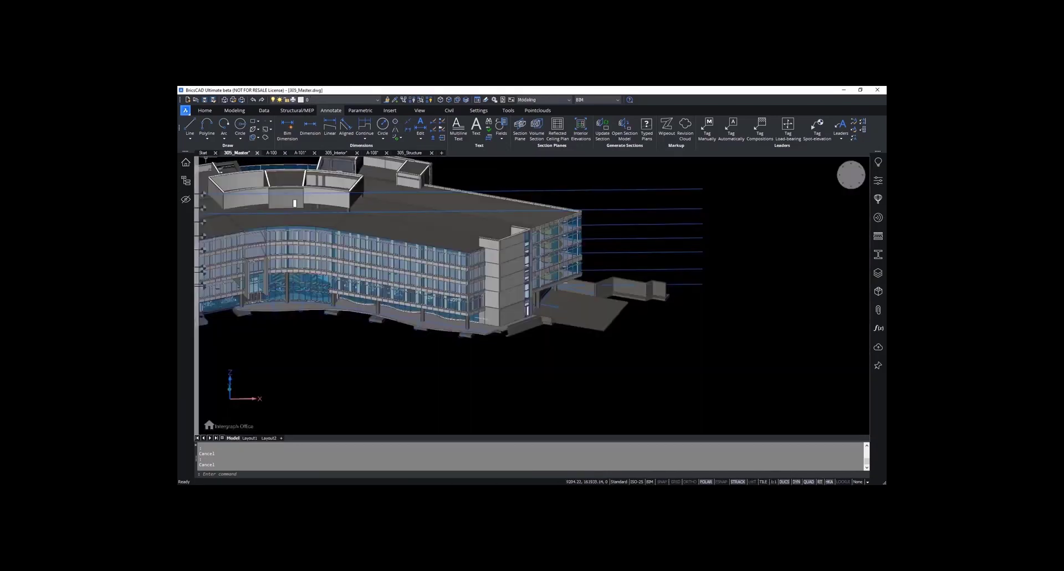
pyautogui.click(187, 164)
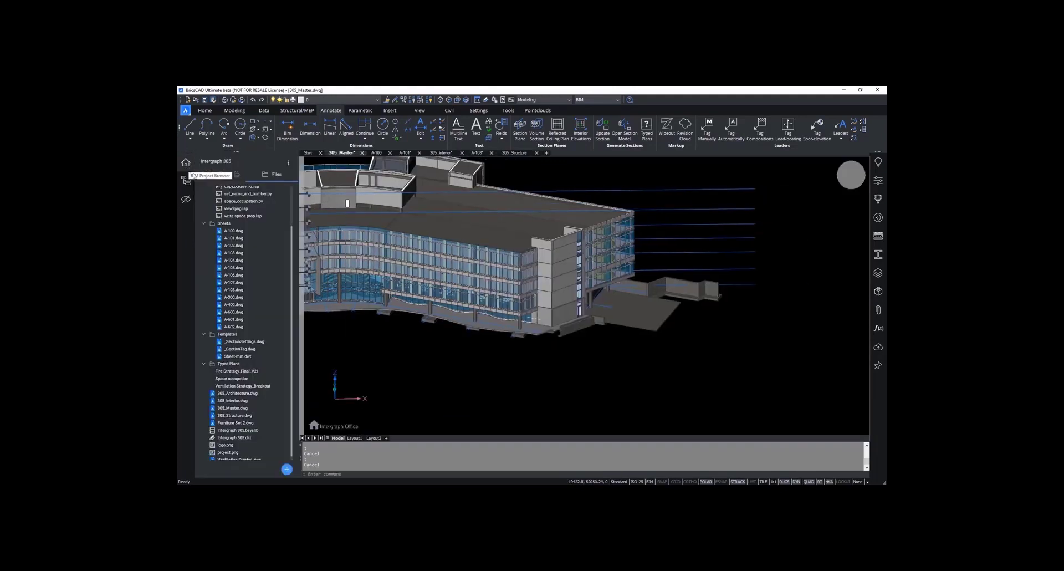
pyautogui.rightClick(265, 201)
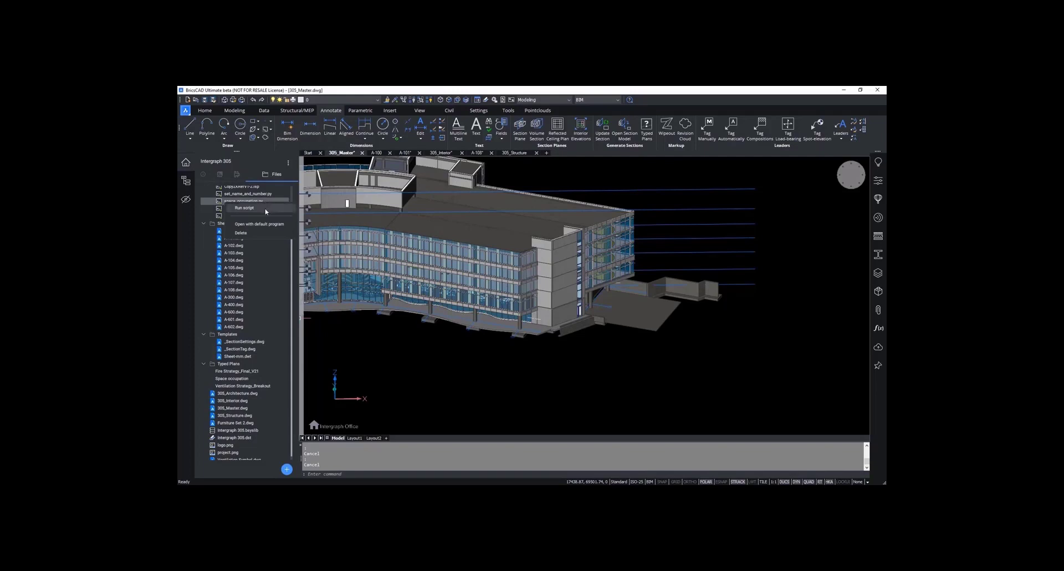
pyautogui.click(265, 209)
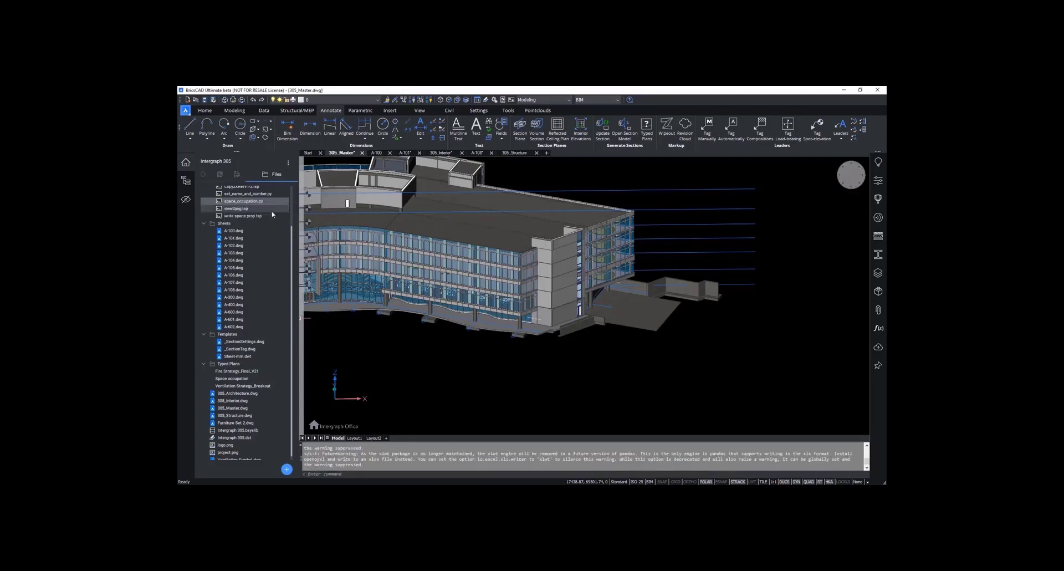
pyautogui.press('Escape')
pyautogui.press('Escape')
# Step: Refresh the Intergraph 305 project files to list the generated images and schedules
pyautogui.scroll(2, 256, 304)
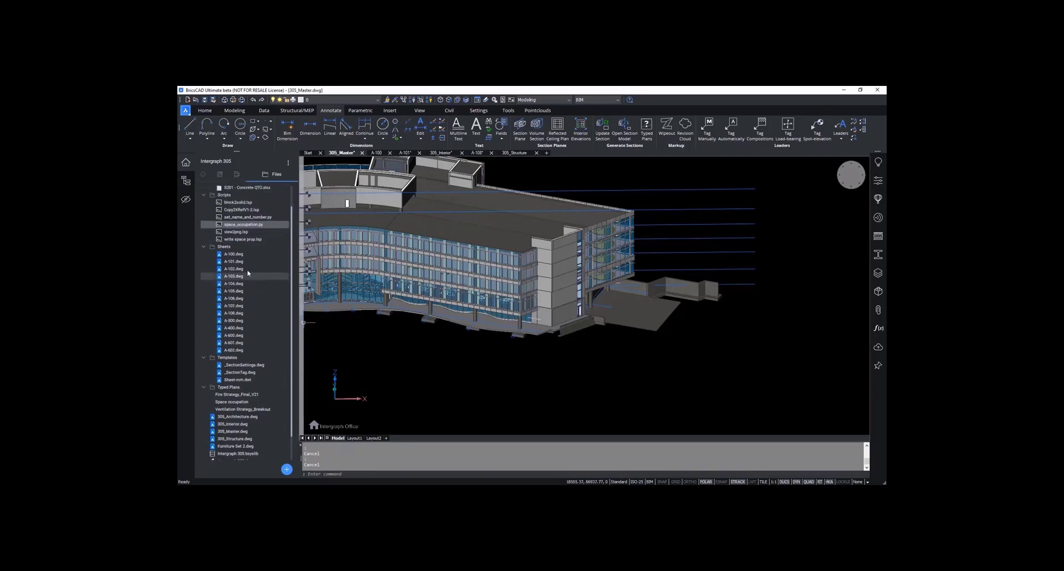
pyautogui.click(289, 162)
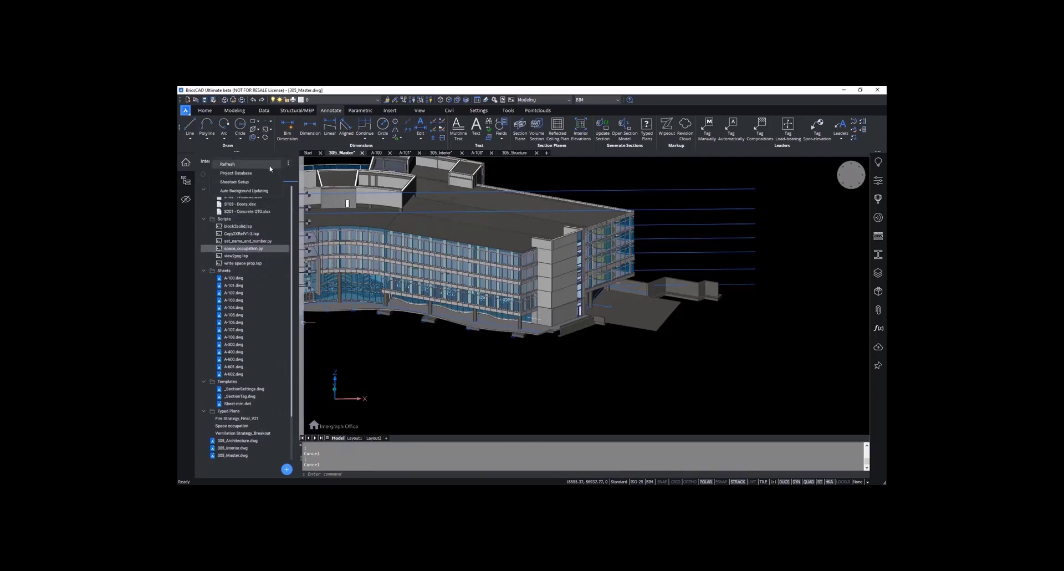
pyautogui.click(271, 168)
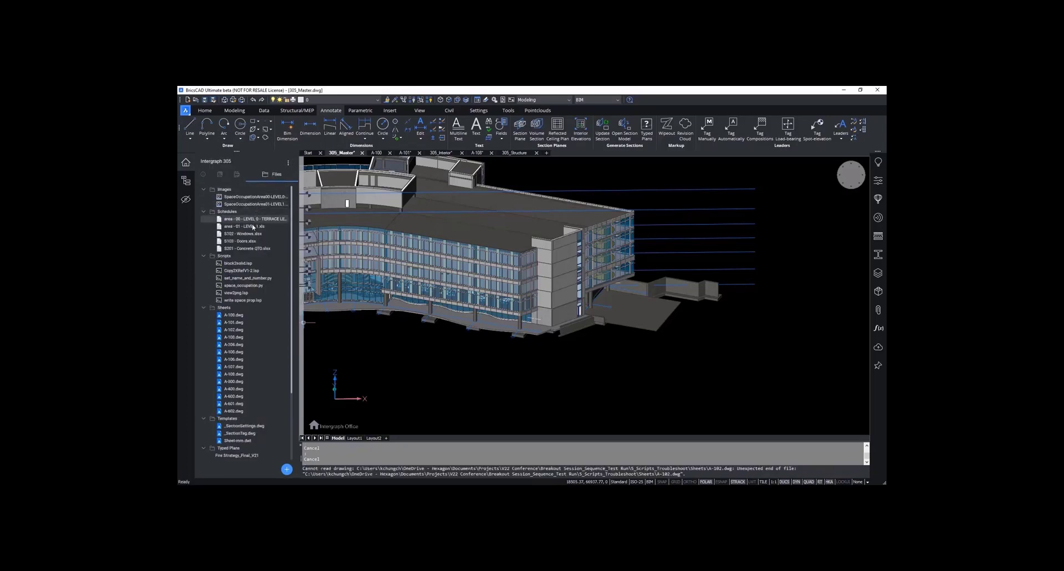
# Step: Attach the SpaceOccupationArea01-LEVEL1 image to sheet A-101, placed just above the title block and scaled to fit, with a rotation of 0
pyautogui.click(405, 153)
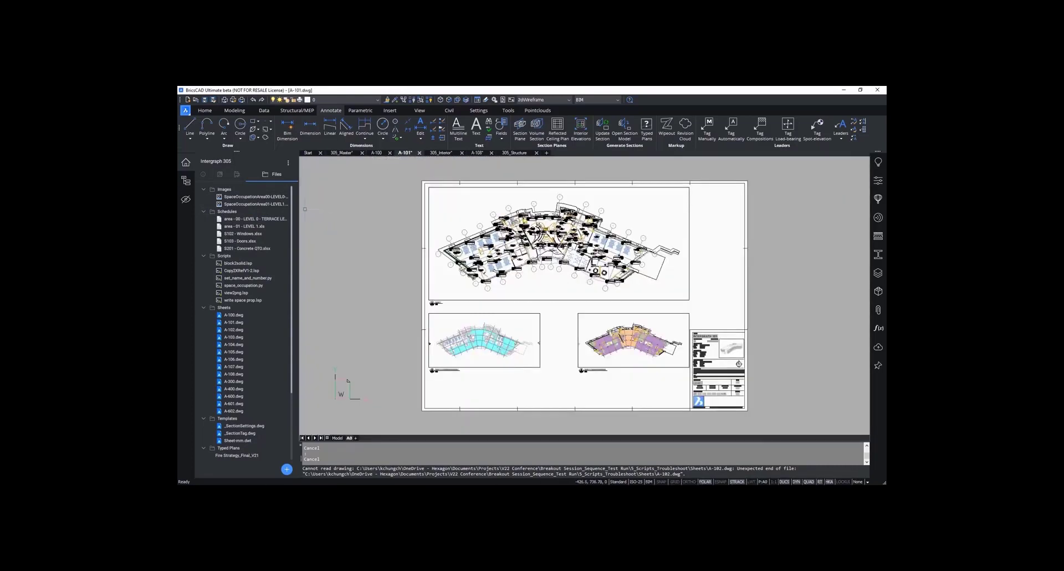
pyautogui.rightClick(281, 205)
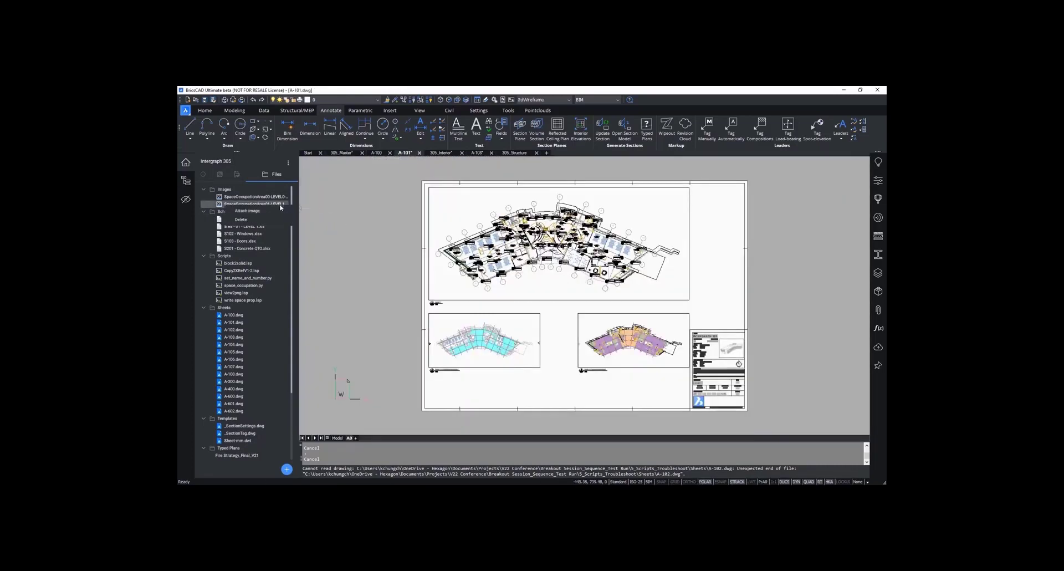
pyautogui.click(281, 211)
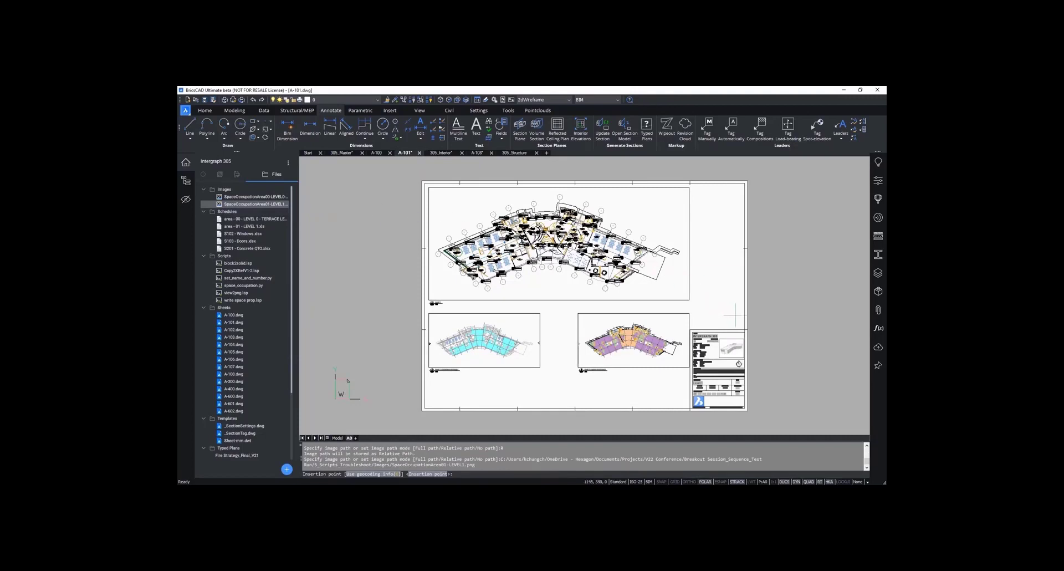
pyautogui.scroll(5, 721, 327)
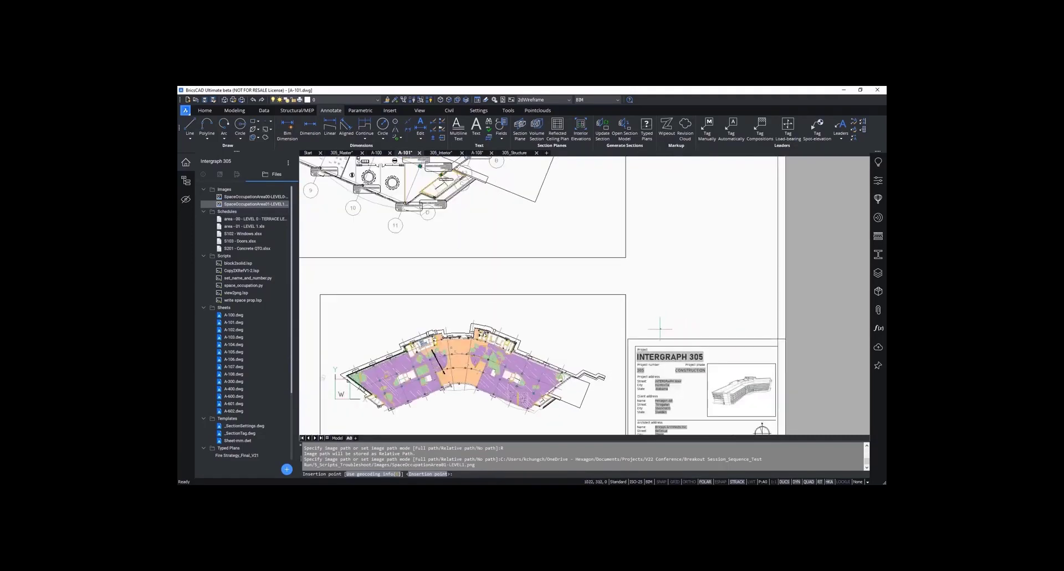
pyautogui.moveTo(657, 296); pyautogui.dragTo(658, 289, button='middle')
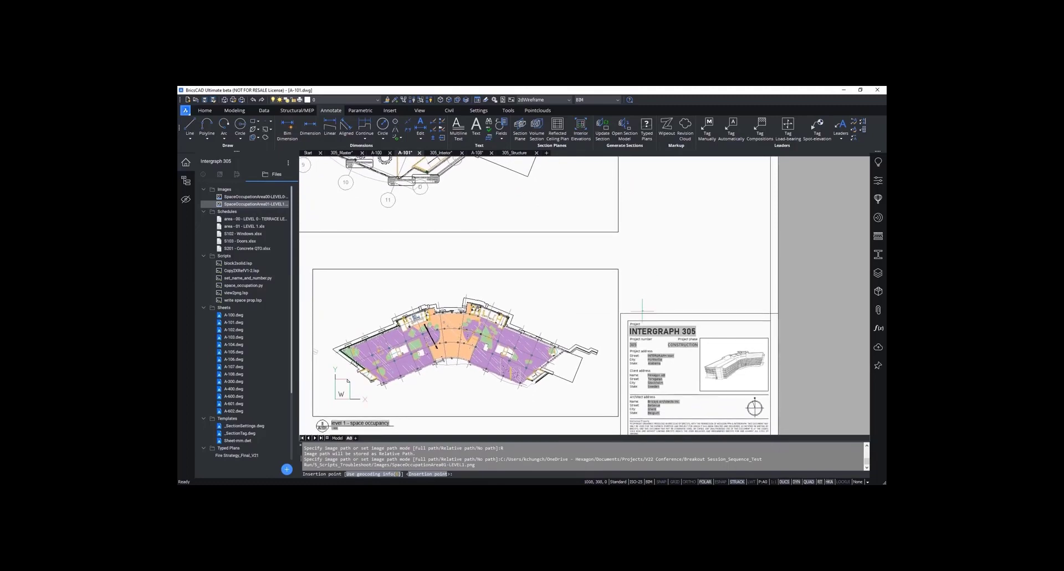
pyautogui.click(643, 312)
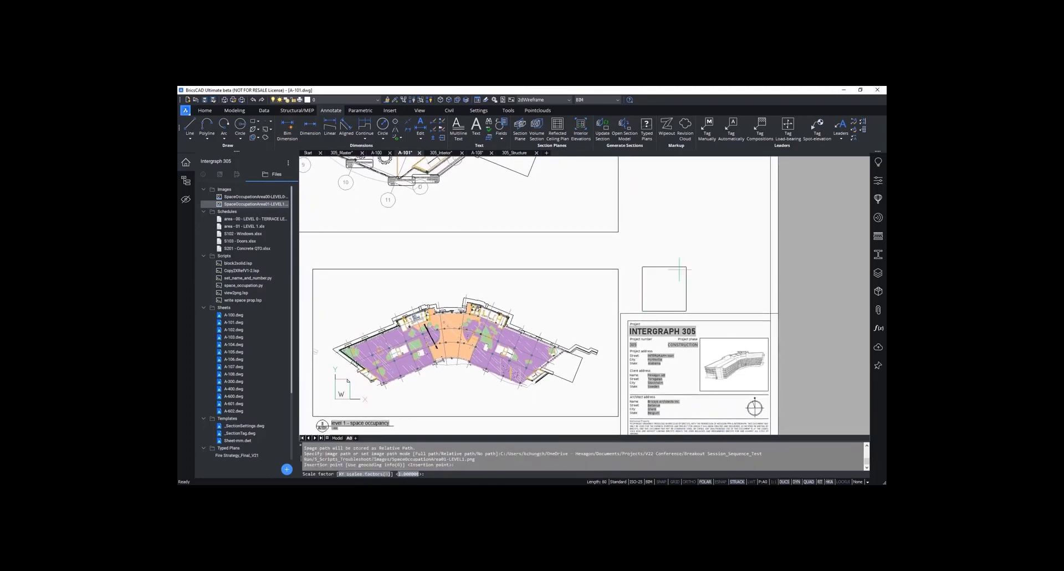
pyautogui.click(752, 221)
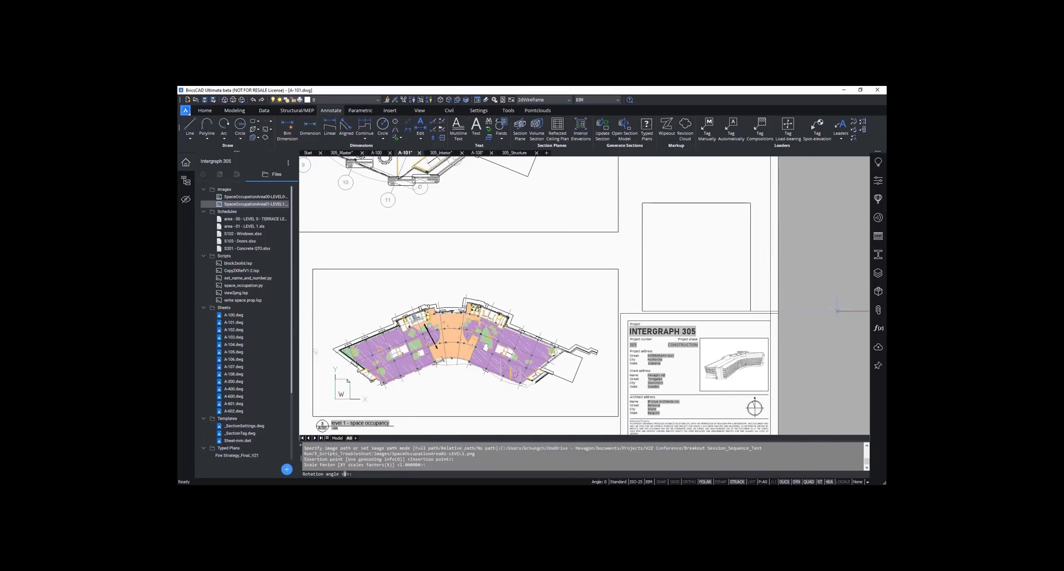
pyautogui.click(839, 311)
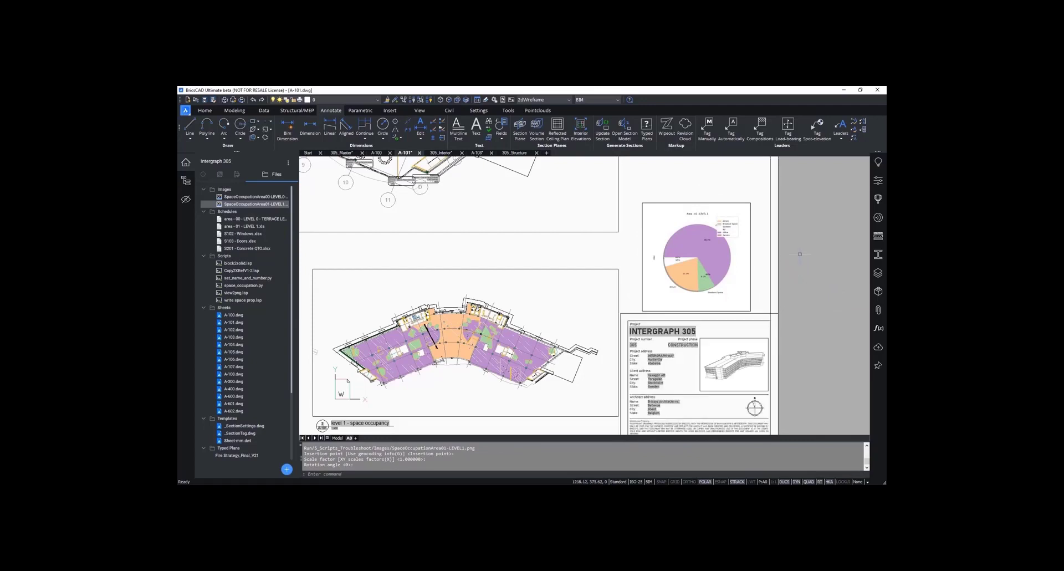
pyautogui.press('Escape')
pyautogui.press('Escape')
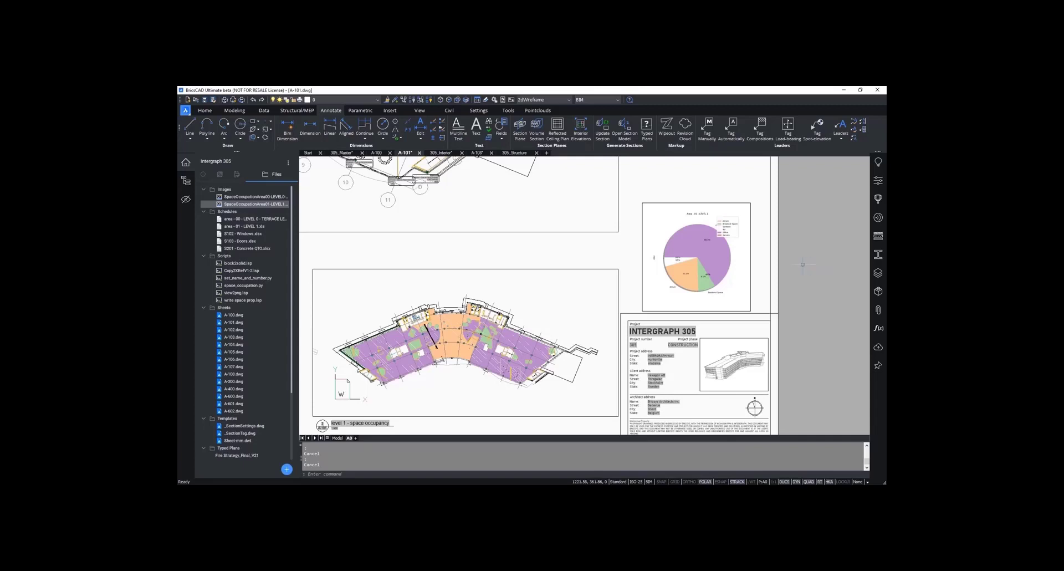
# Step: Create a table from the entire Spaces sheet of the area - 01 - LEVEL 1 schedule and place it beside the main plan, above the pie chart
pyautogui.scroll(5, 726, 236)
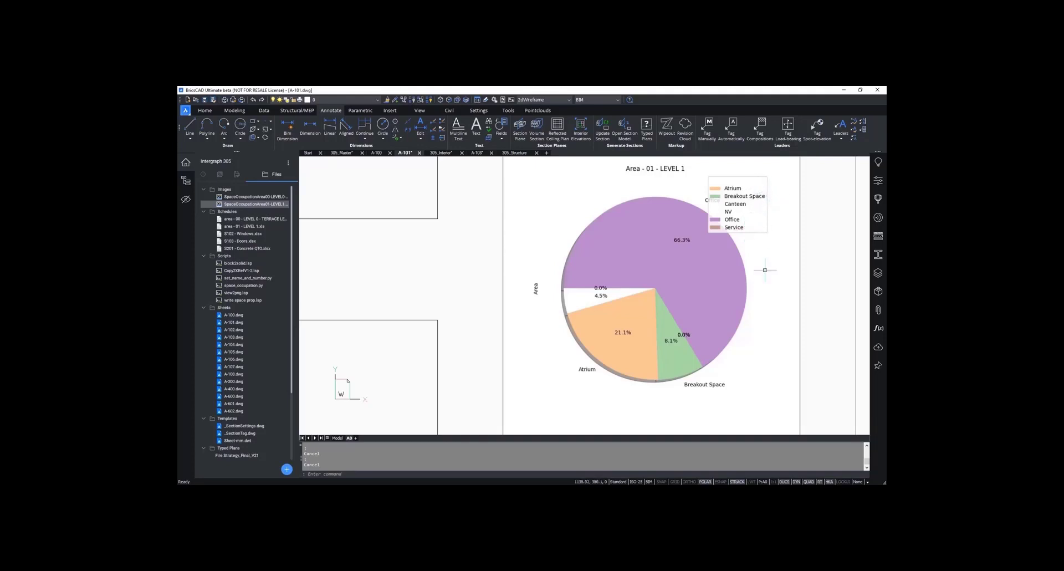
pyautogui.scroll(-3, 696, 400)
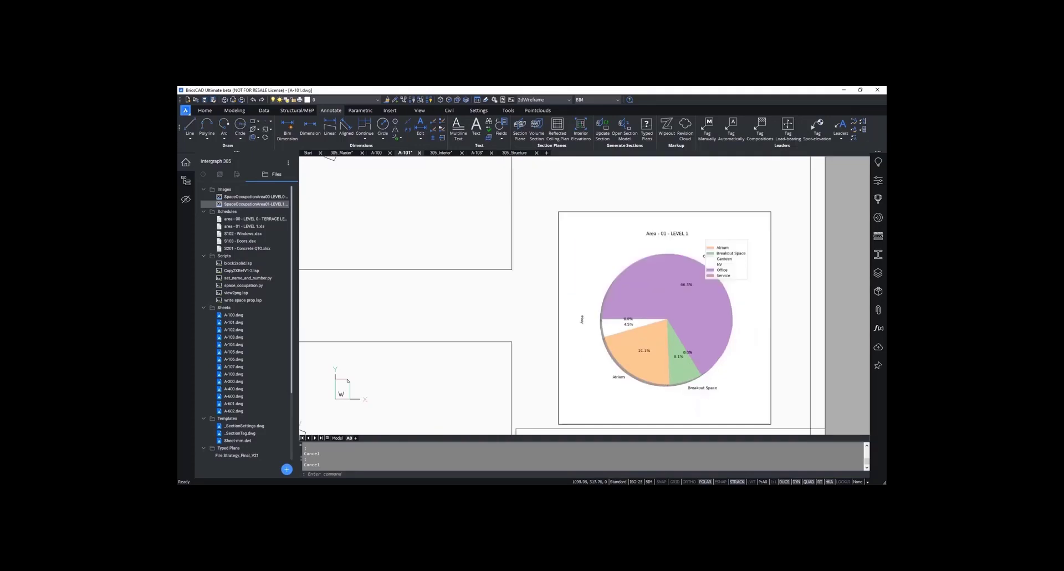
pyautogui.scroll(-4, 706, 383)
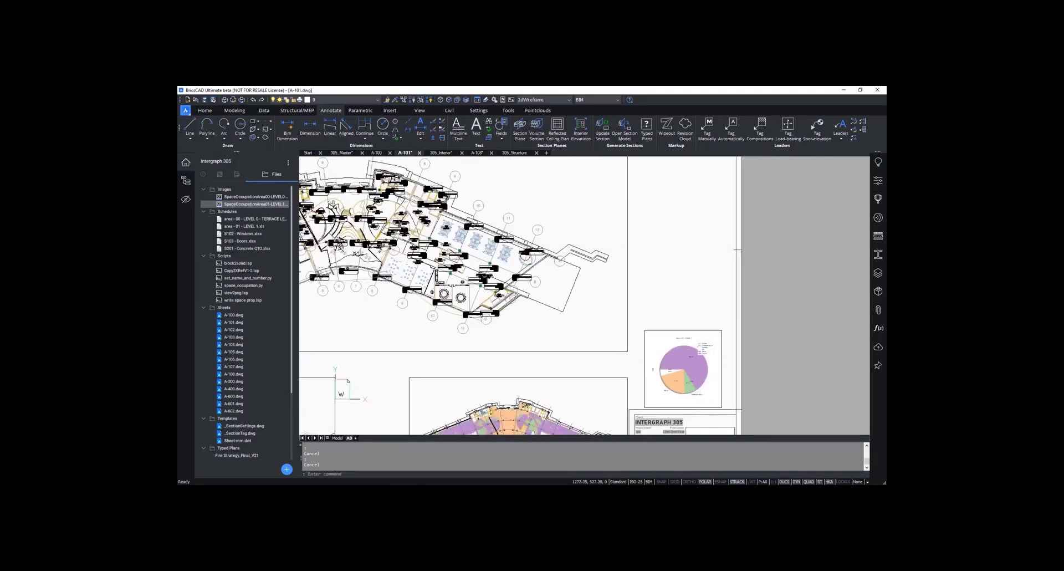
pyautogui.scroll(-3, 776, 288)
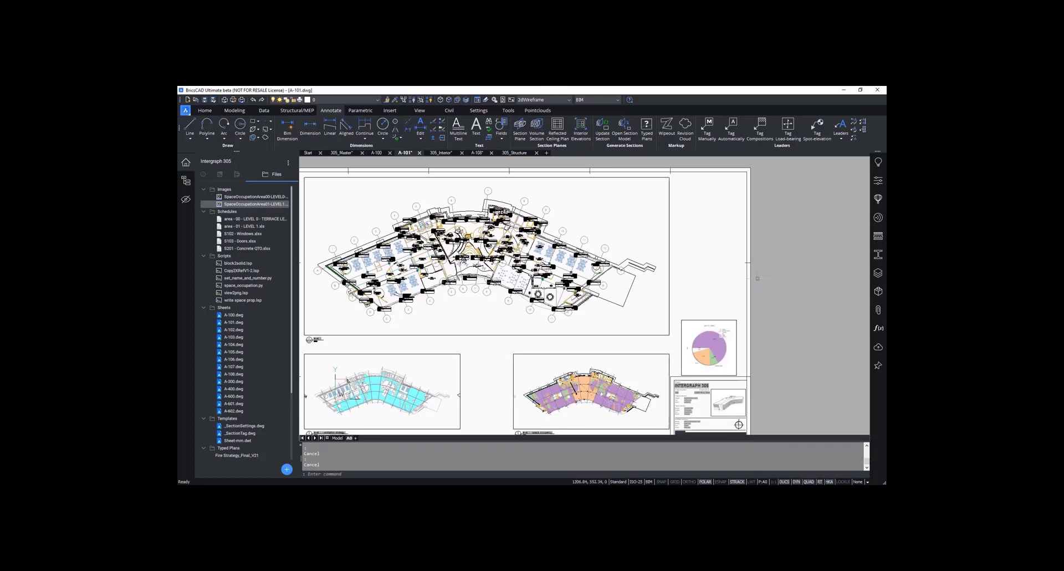
pyautogui.click(264, 227)
pyautogui.rightClick(265, 228)
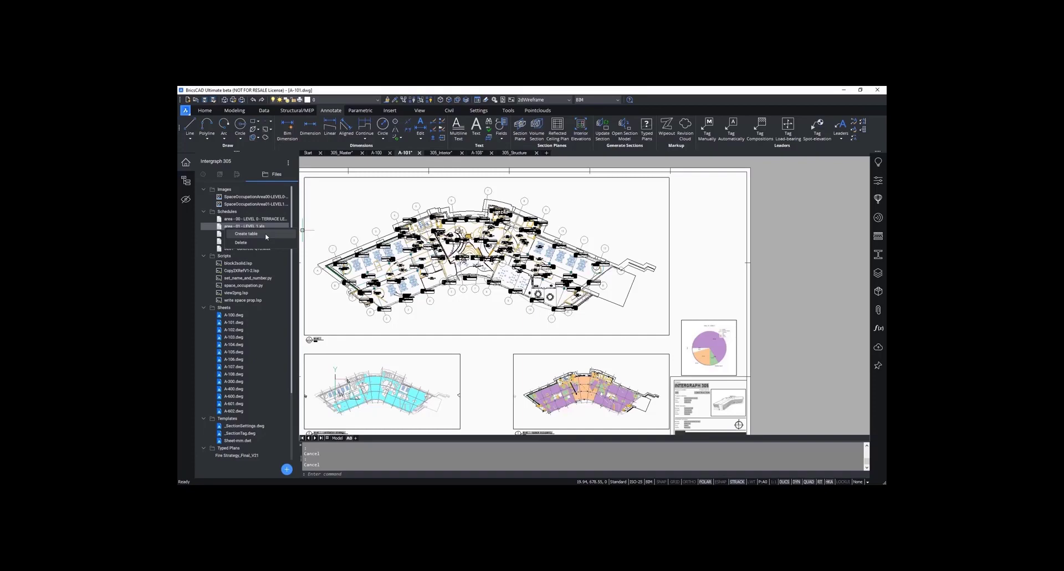
pyautogui.click(265, 235)
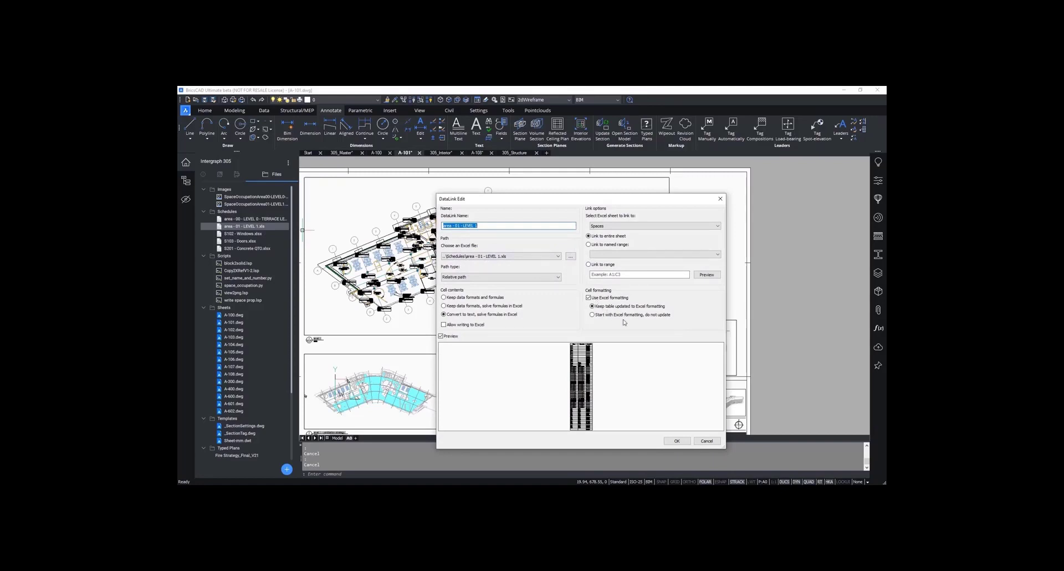
pyautogui.click(685, 443)
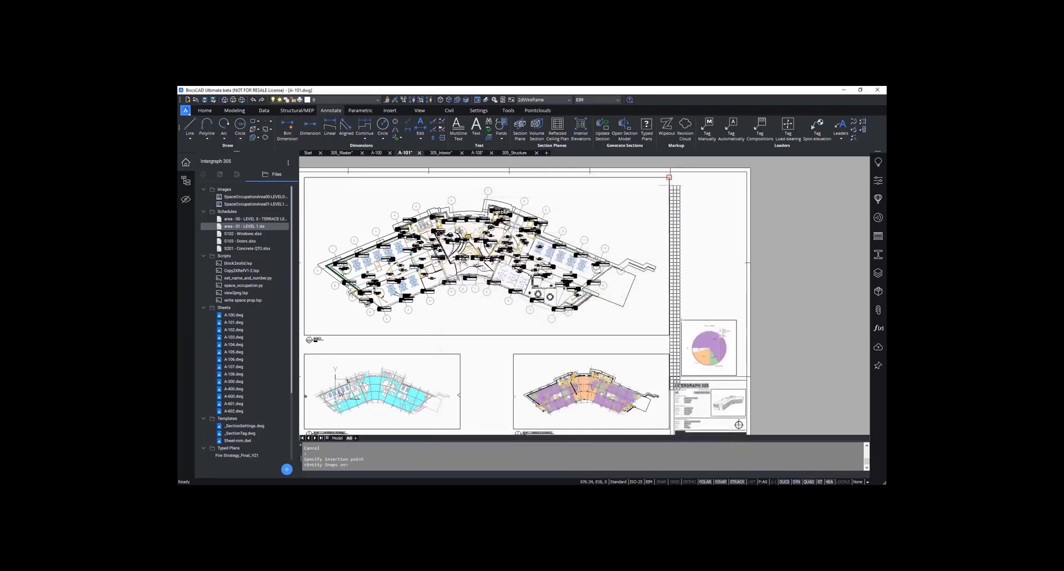
pyautogui.click(681, 178)
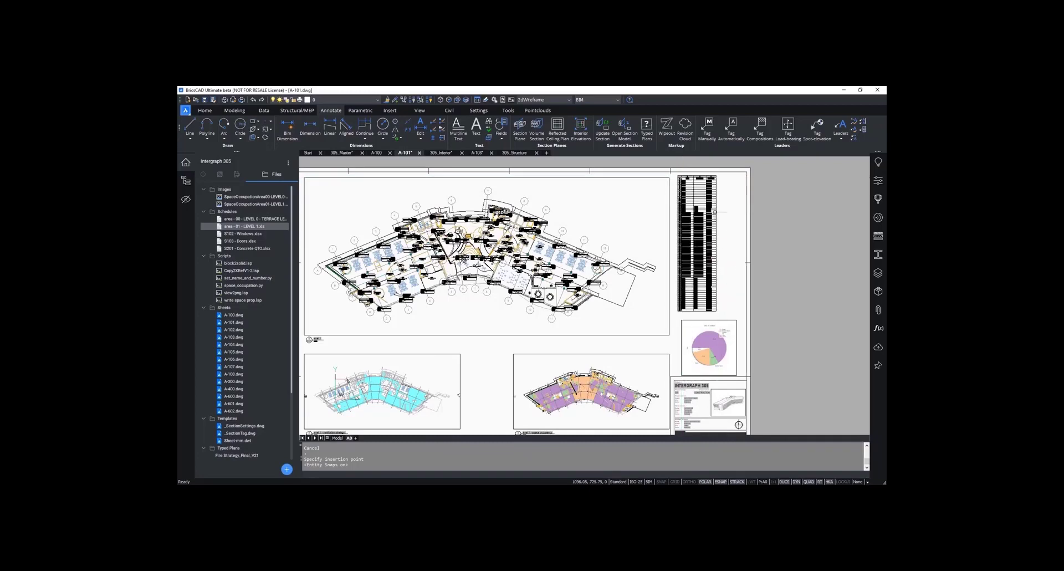
# Step: Review the Level 1 area table and the pie chart on A-101, then show the full sheet with the project browser closed
pyautogui.scroll(3, 716, 201)
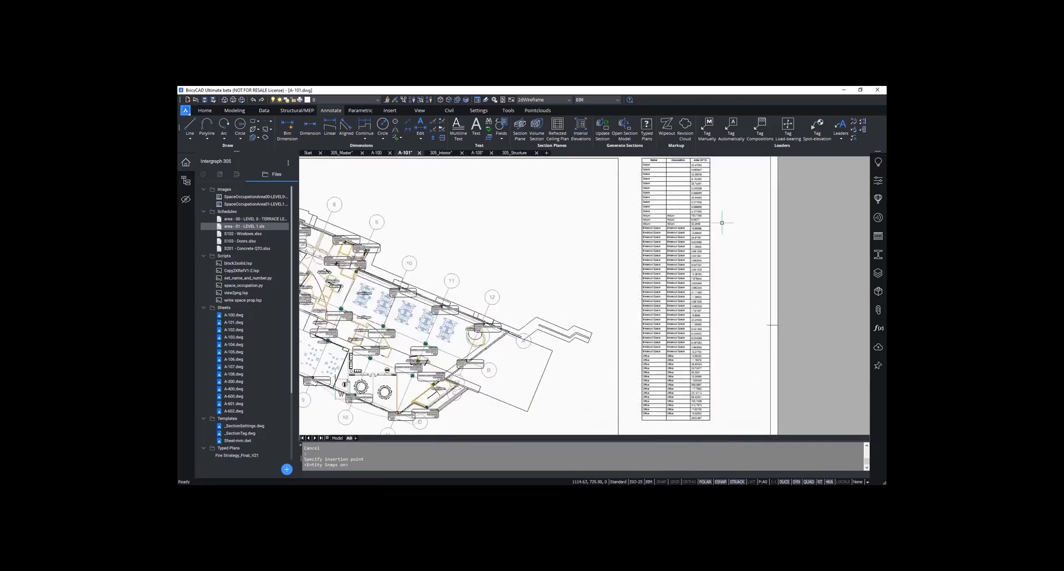
pyautogui.scroll(5, 721, 288)
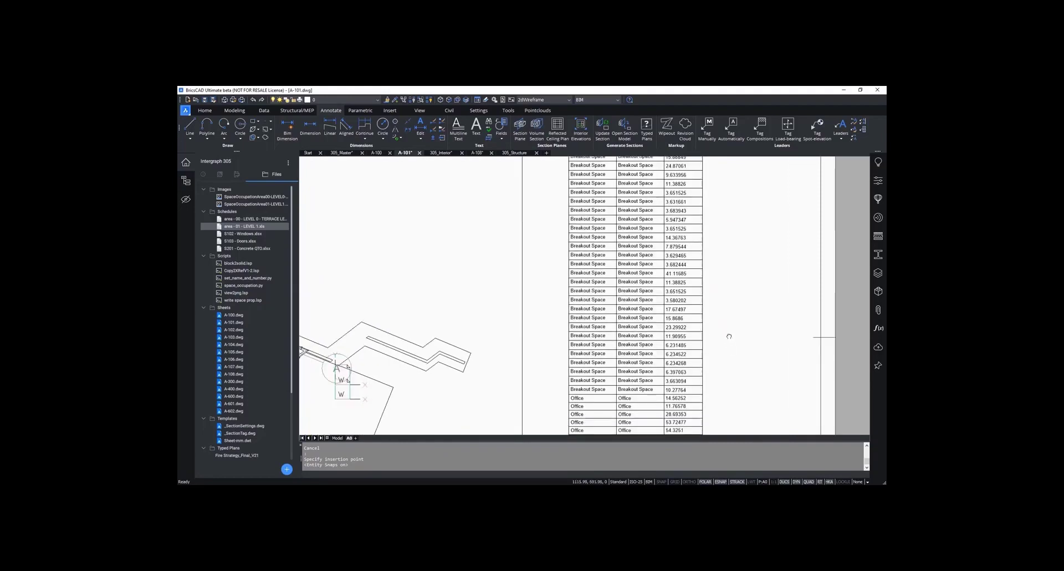
pyautogui.scroll(-4, 723, 281)
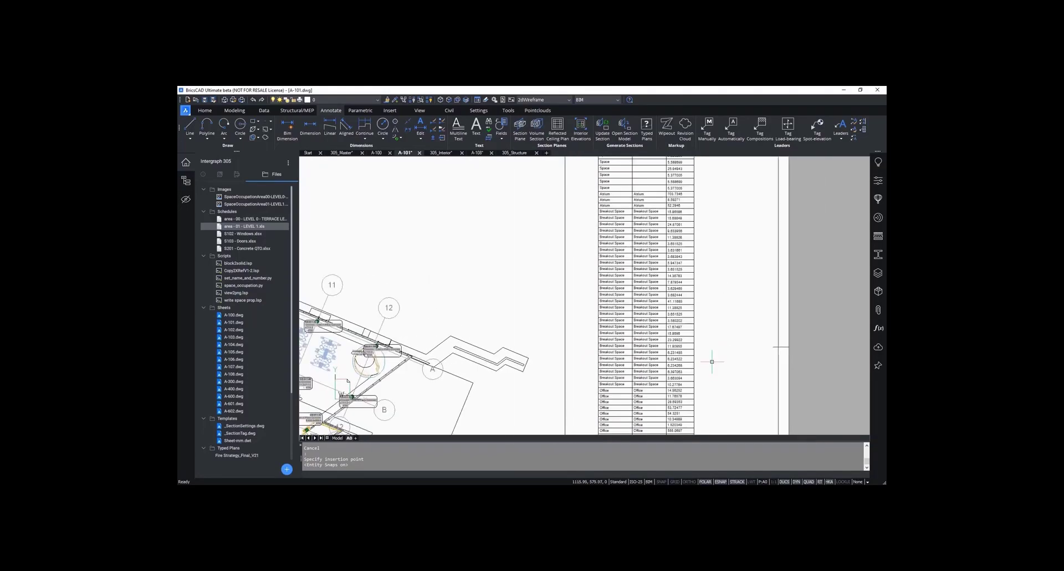
pyautogui.moveTo(708, 266); pyautogui.dragTo(708, 294, button='middle')
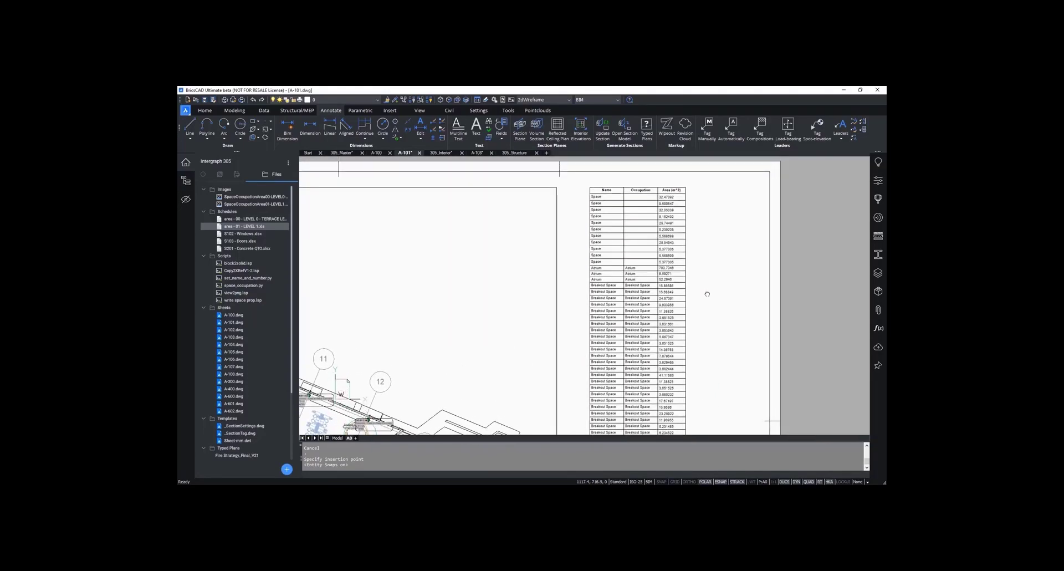
pyautogui.moveTo(724, 357); pyautogui.dragTo(727, 179, button='middle')
pyautogui.moveTo(728, 395); pyautogui.dragTo(727, 291, button='middle')
pyautogui.press('Escape')
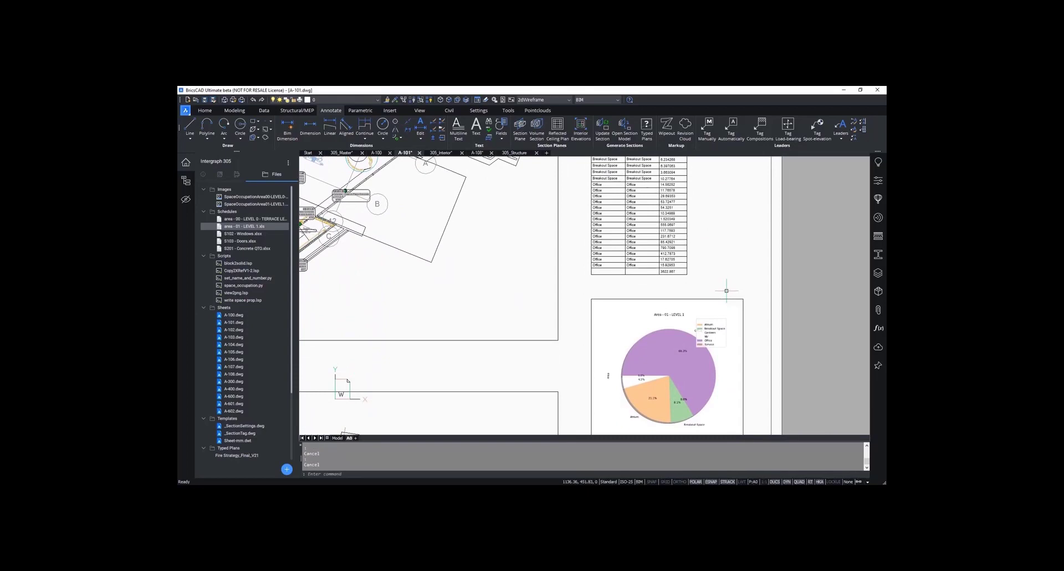
pyautogui.write('z')
pyautogui.press('Return')
pyautogui.write('e')
pyautogui.press('Return')
pyautogui.press('Escape')
pyautogui.press('Escape')
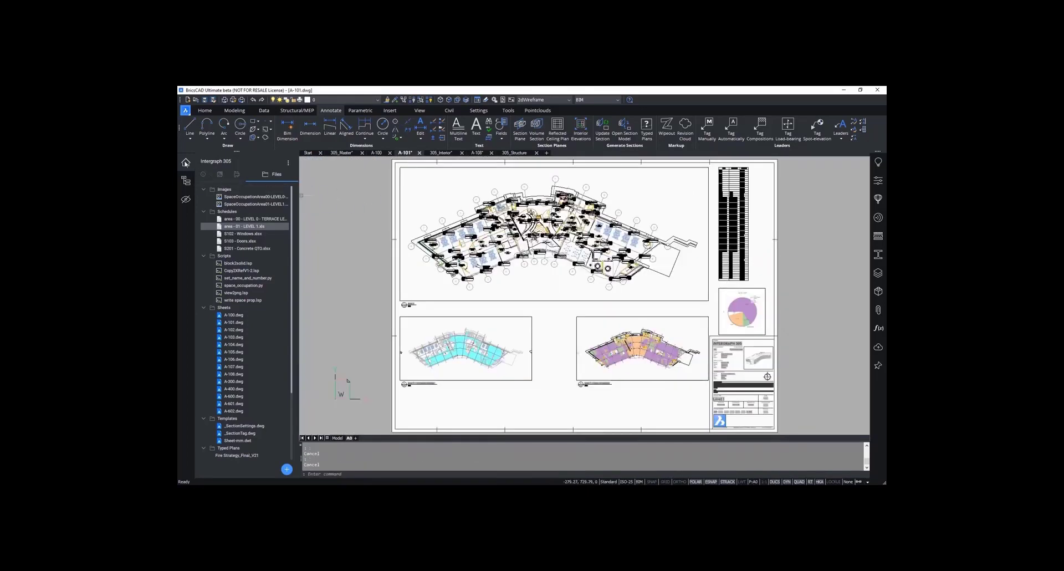
pyautogui.click(186, 163)
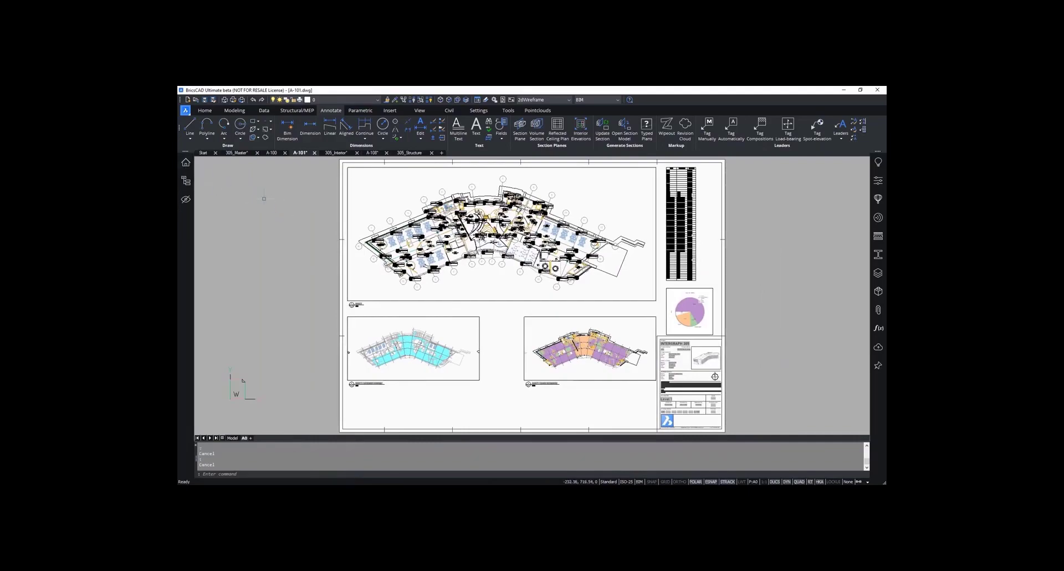